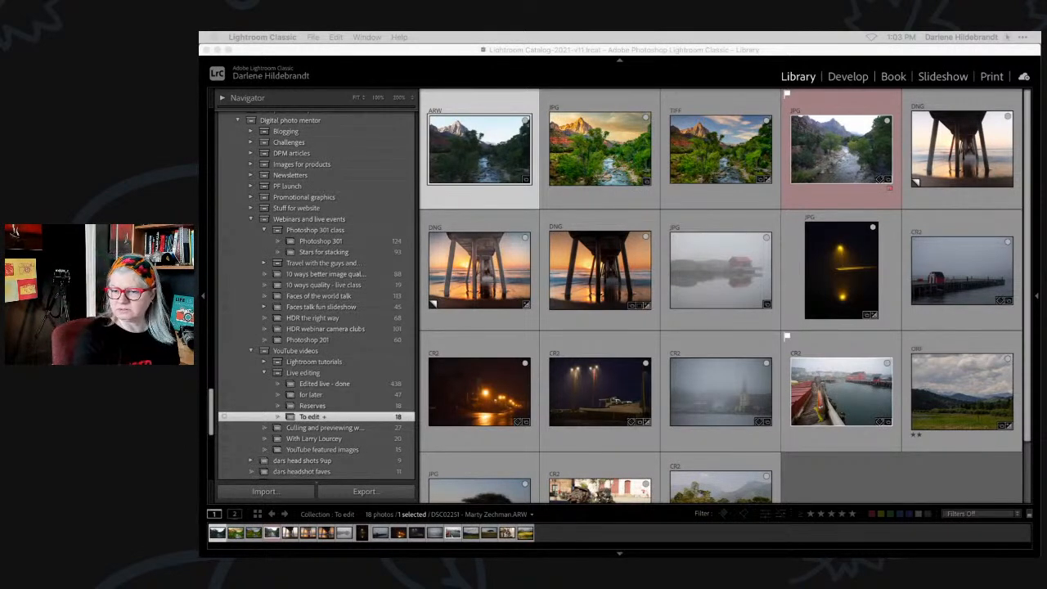
# View the first ARW river photo and the flagged JPG river photo enlarged one at a time, returning to the grid after each.
pyautogui.doubleClick(469, 152)
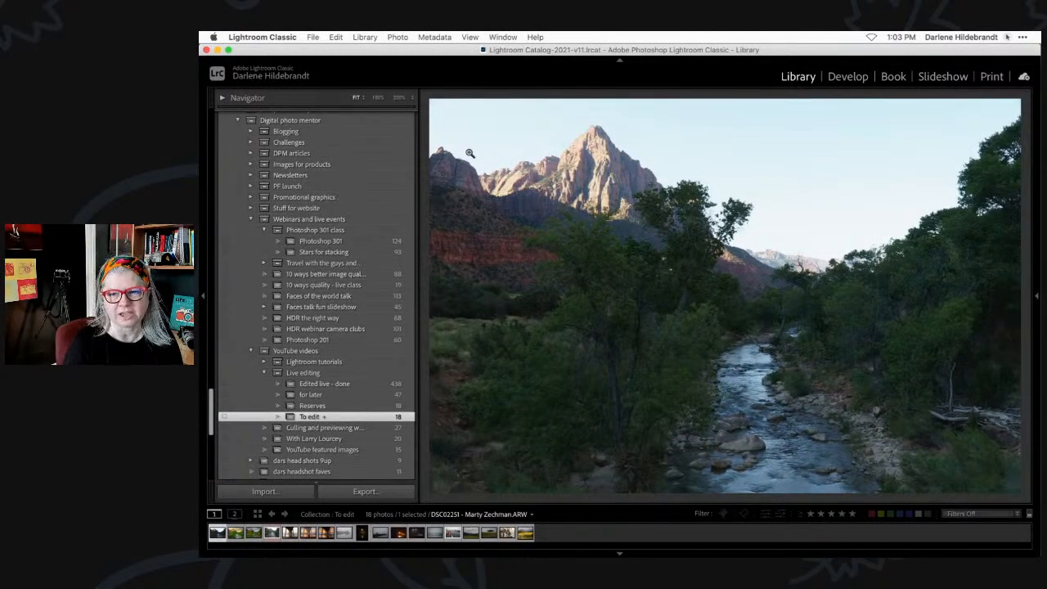
pyautogui.press('g')
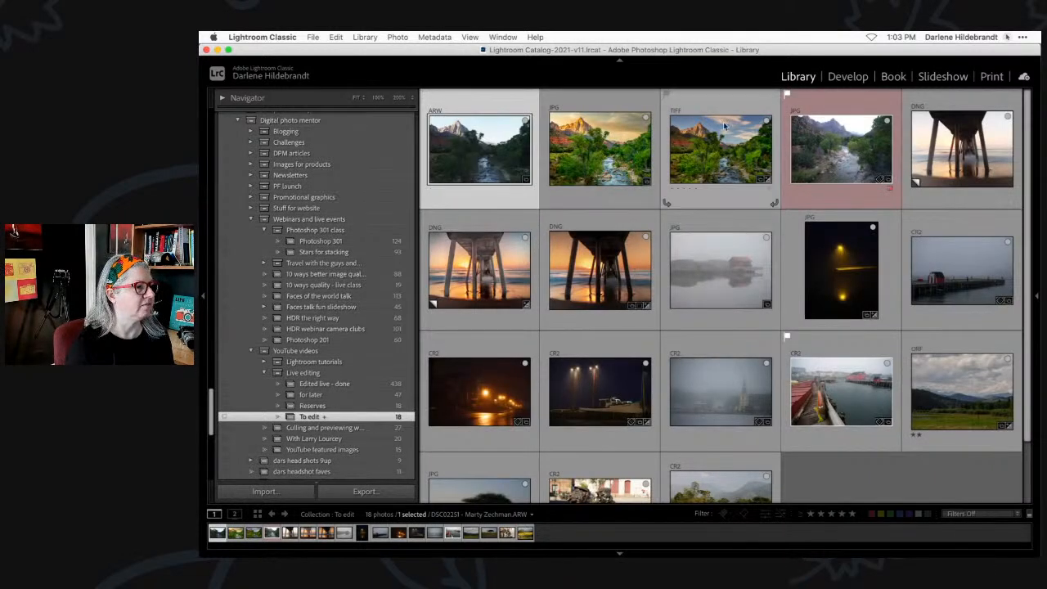
pyautogui.doubleClick(812, 164)
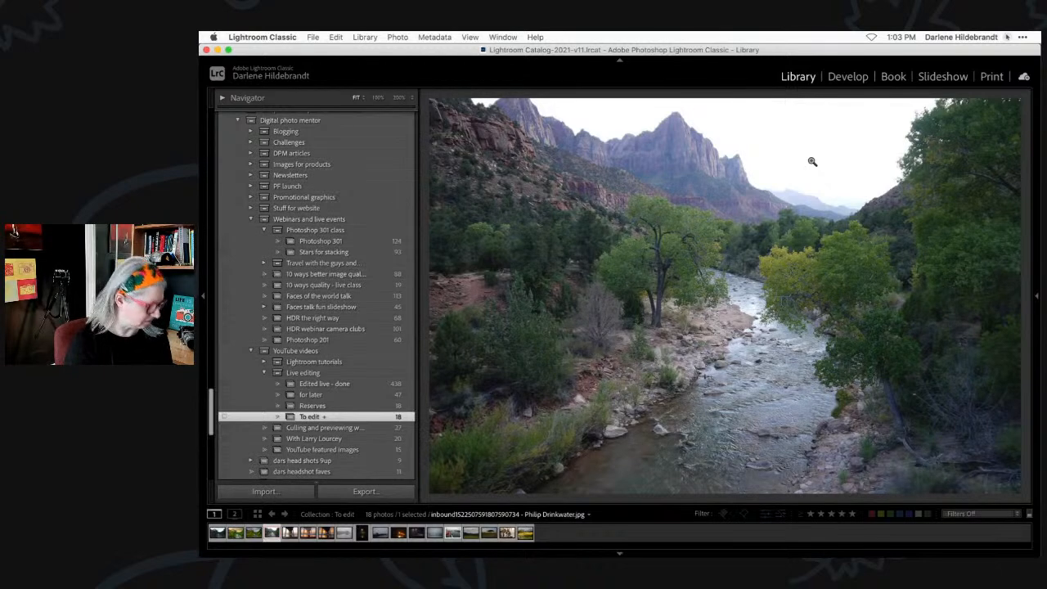
pyautogui.doubleClick(812, 161)
# Compare the ARW river photo and the flagged JPG river photo side by side in Survey view with the side panels hidden.
pyautogui.keyDown('super'); pyautogui.click(462, 156); pyautogui.keyUp('super')
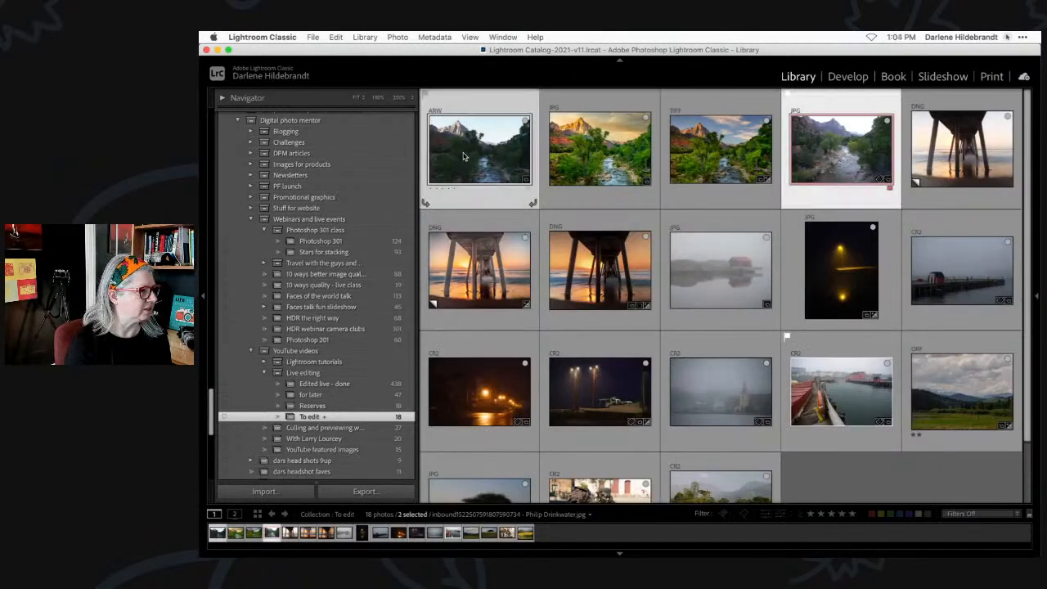
pyautogui.press('n')
pyautogui.press('Tab')
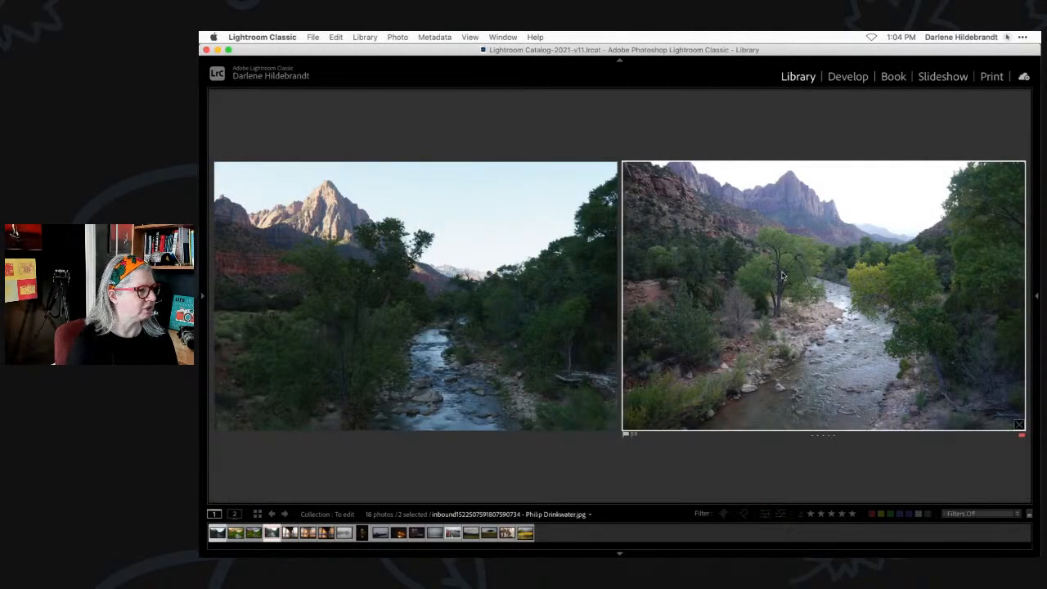
# Turn on the cursor highlight in the system's cursor highlighting utility.
pyautogui.click(1006, 37)
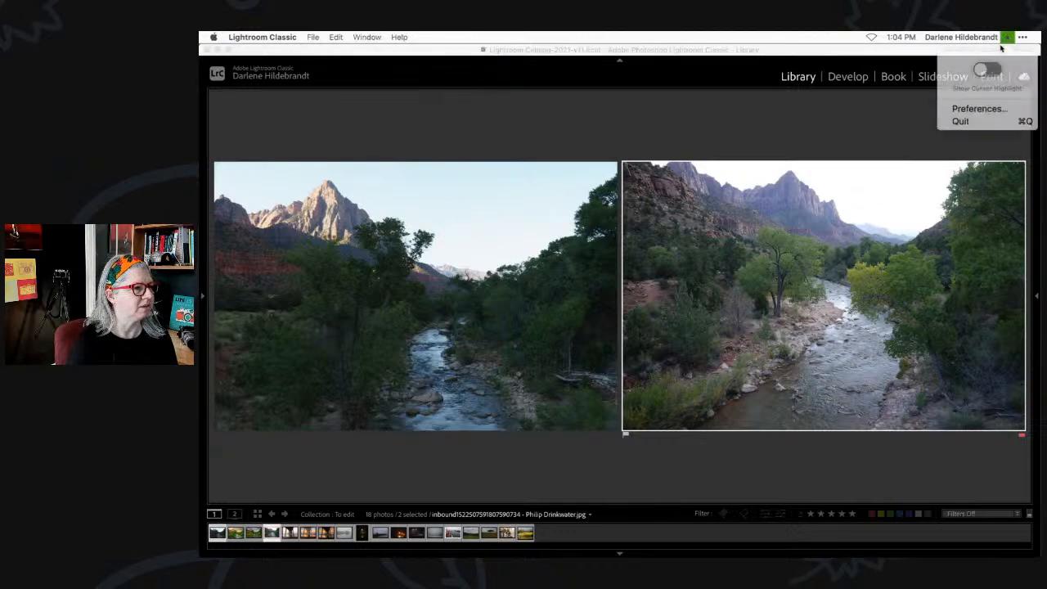
pyautogui.click(990, 67)
pyautogui.click(903, 132)
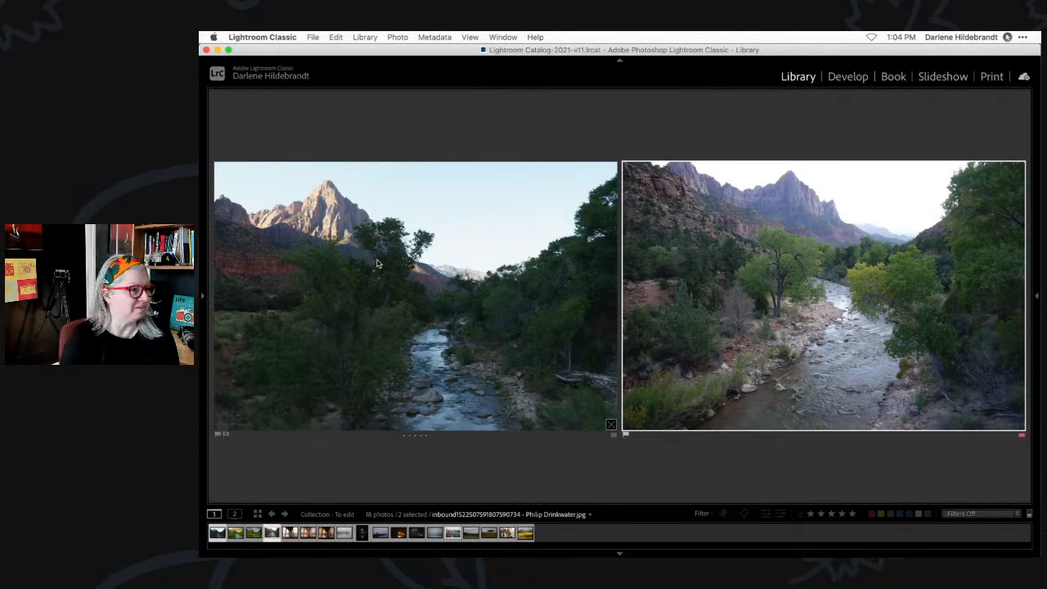
# Return to the grid with all photos deselected, restoring the collections panel and keeping the histogram and metadata panel hidden.
pyautogui.press('g')
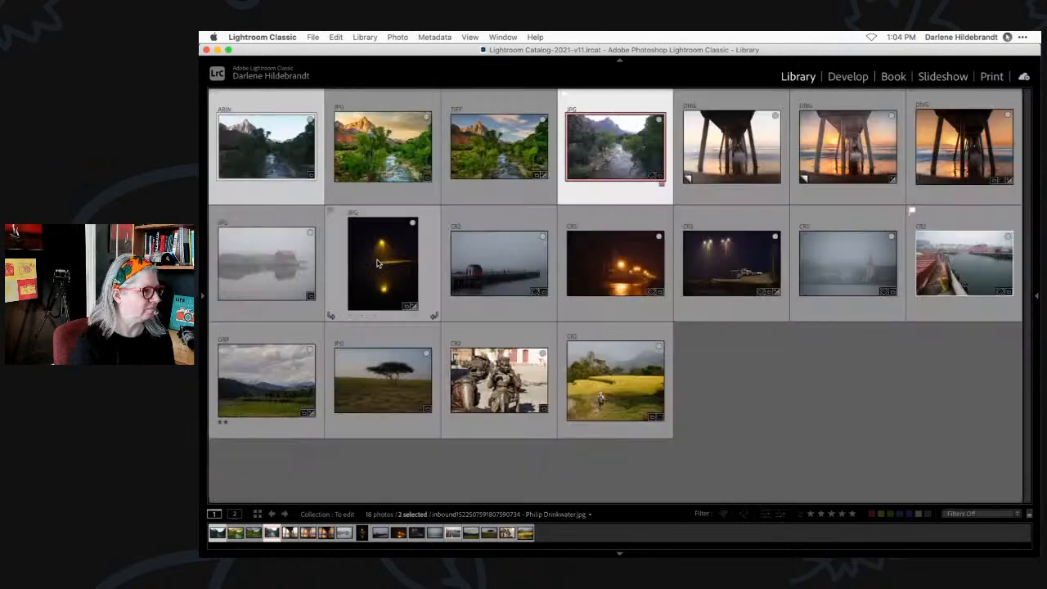
pyautogui.click(747, 376)
pyautogui.click(276, 161)
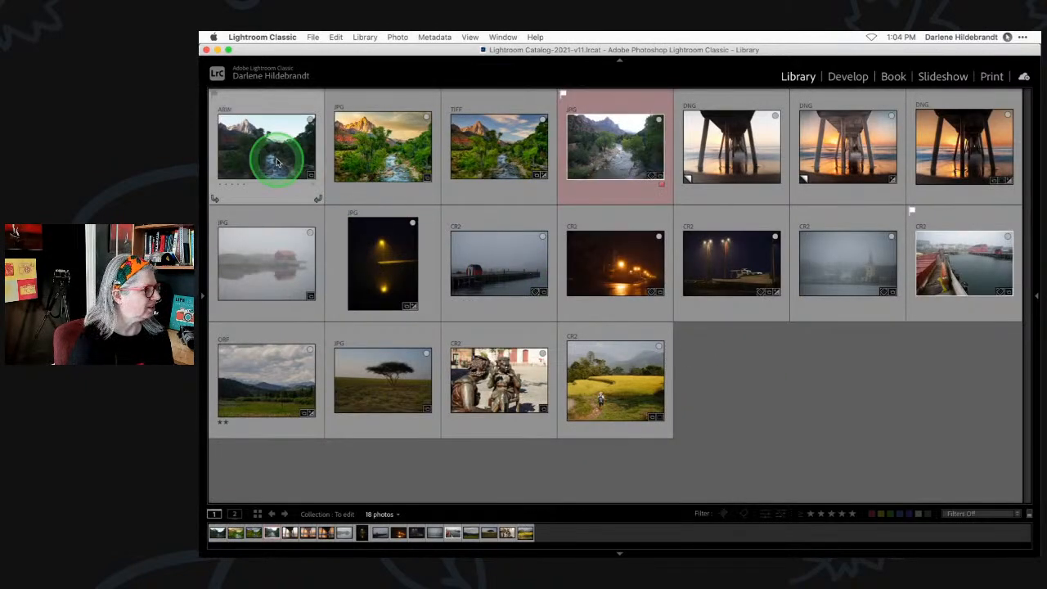
pyautogui.press('Tab')
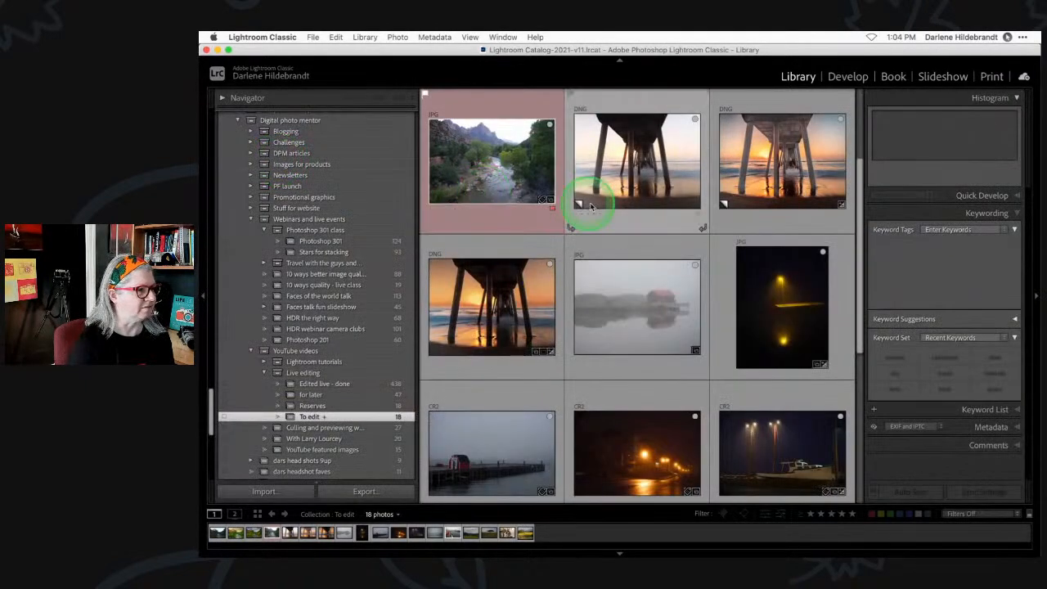
pyautogui.click(1035, 296)
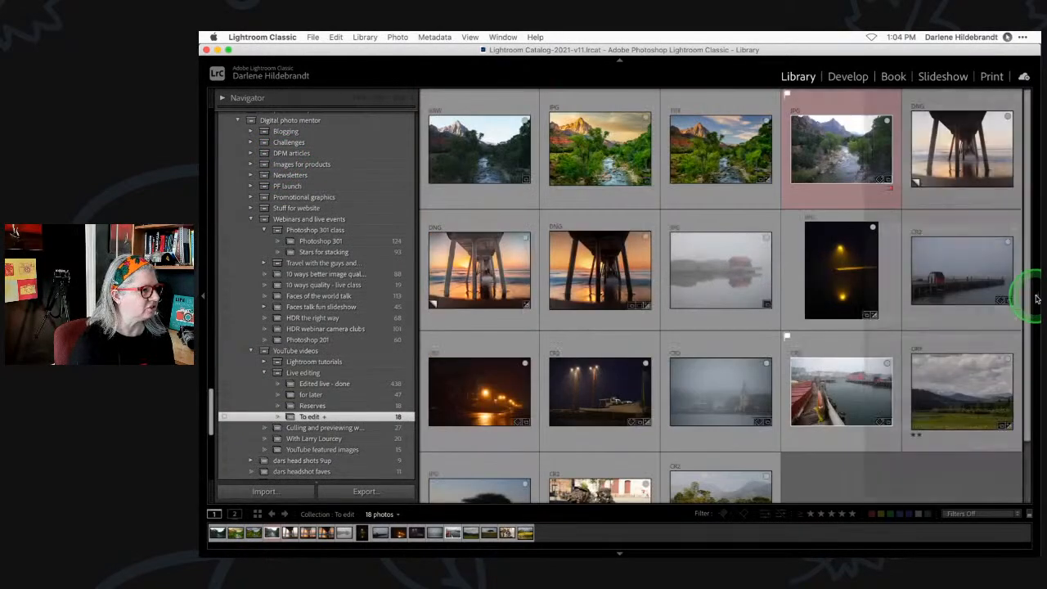
# View the ARW river photo enlarged and compare it with its final-edit JPG and LuminarNeo TIFF versions.
pyautogui.doubleClick(460, 145)
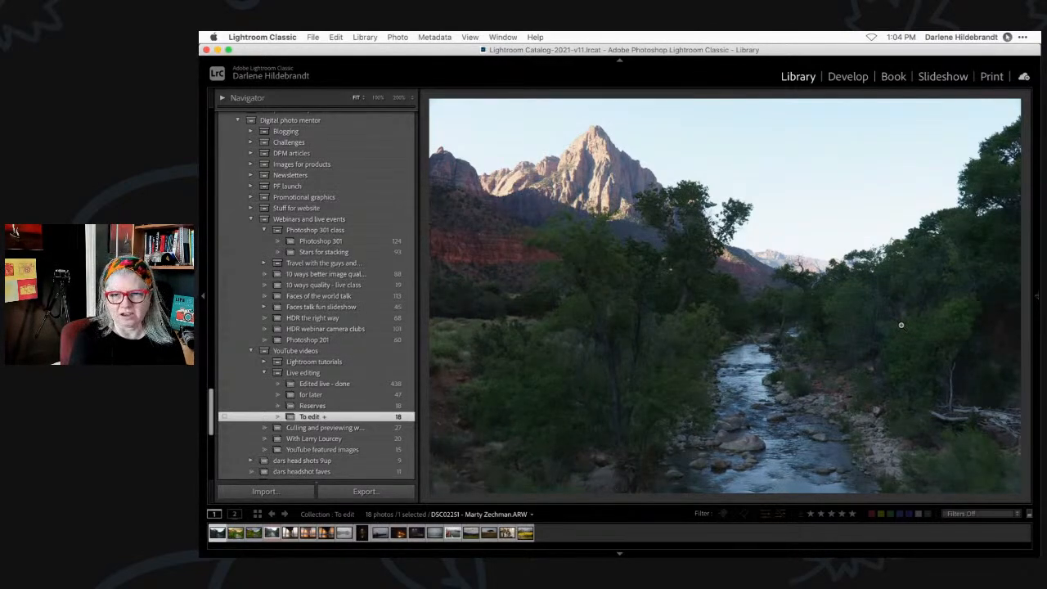
pyautogui.press('Right')
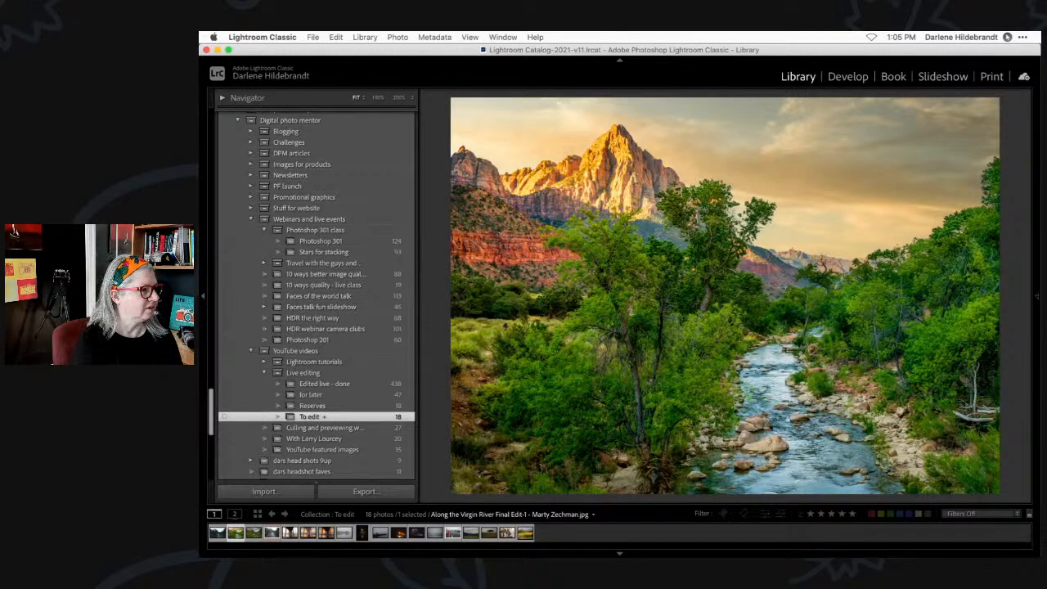
pyautogui.press('Right')
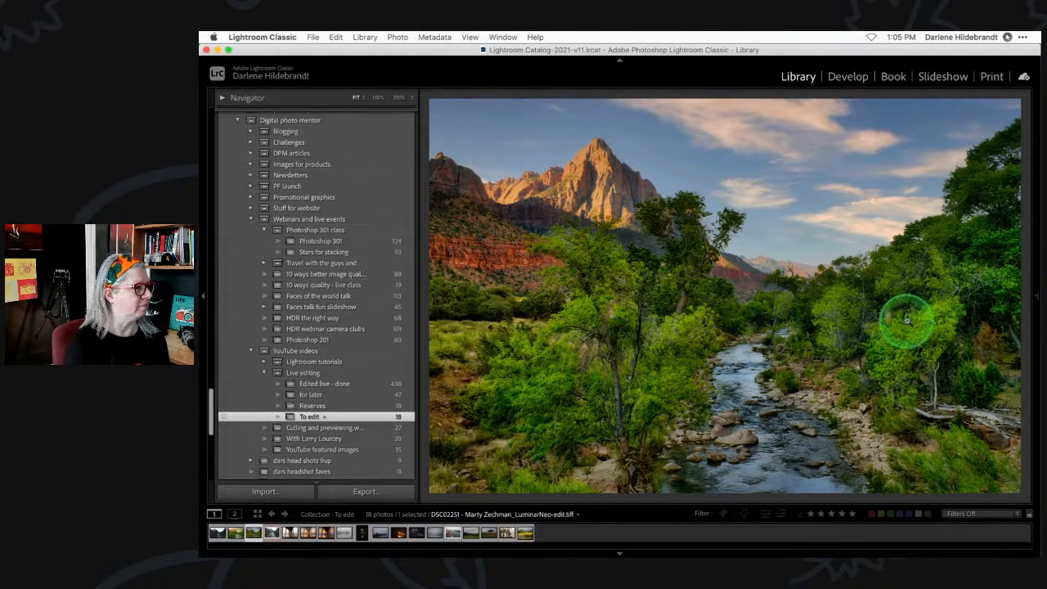
pyautogui.press('Left')
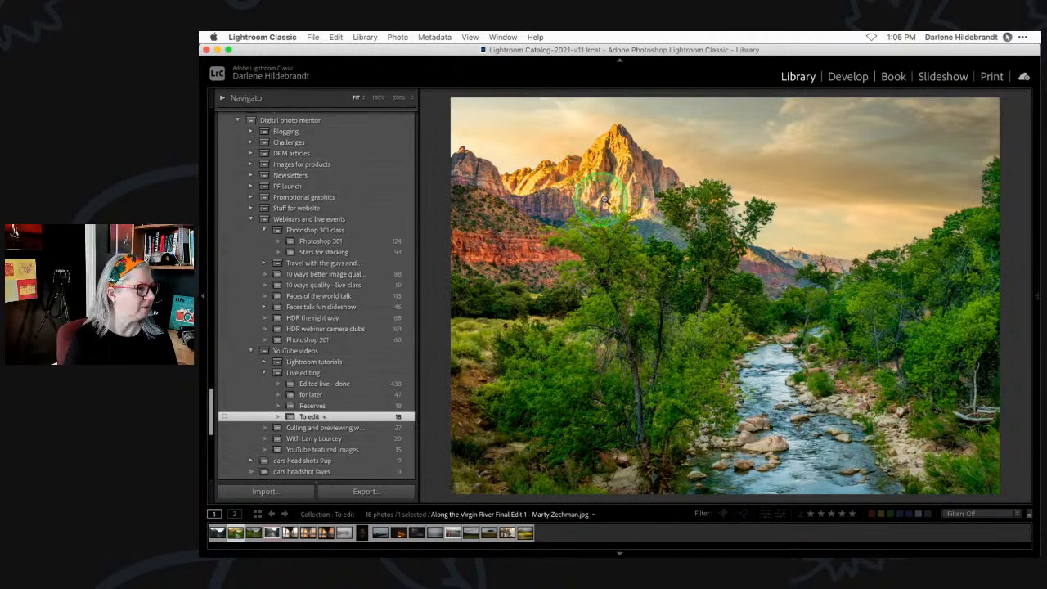
# Switch to the Develop module, compare the two edited river versions, and bring up the unedited DSC02251 ARW photo.
pyautogui.press('d')
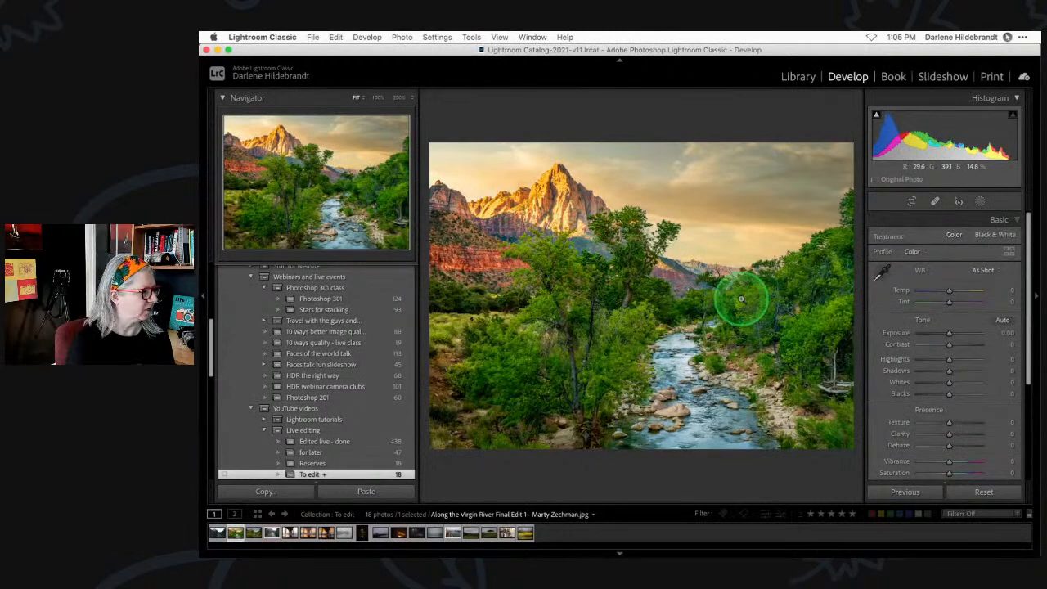
pyautogui.press('Right')
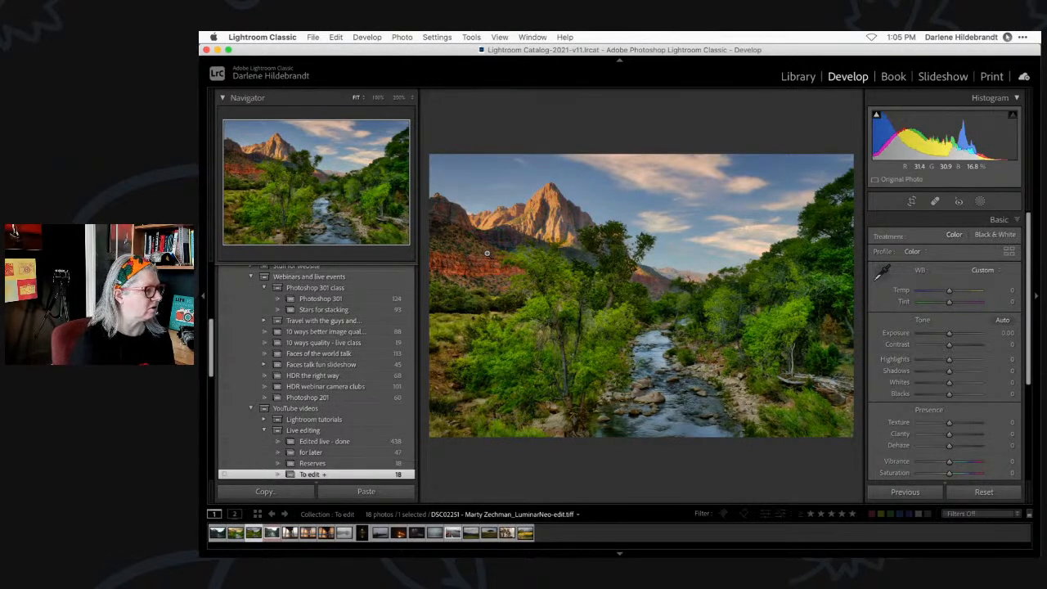
pyautogui.press('Left')
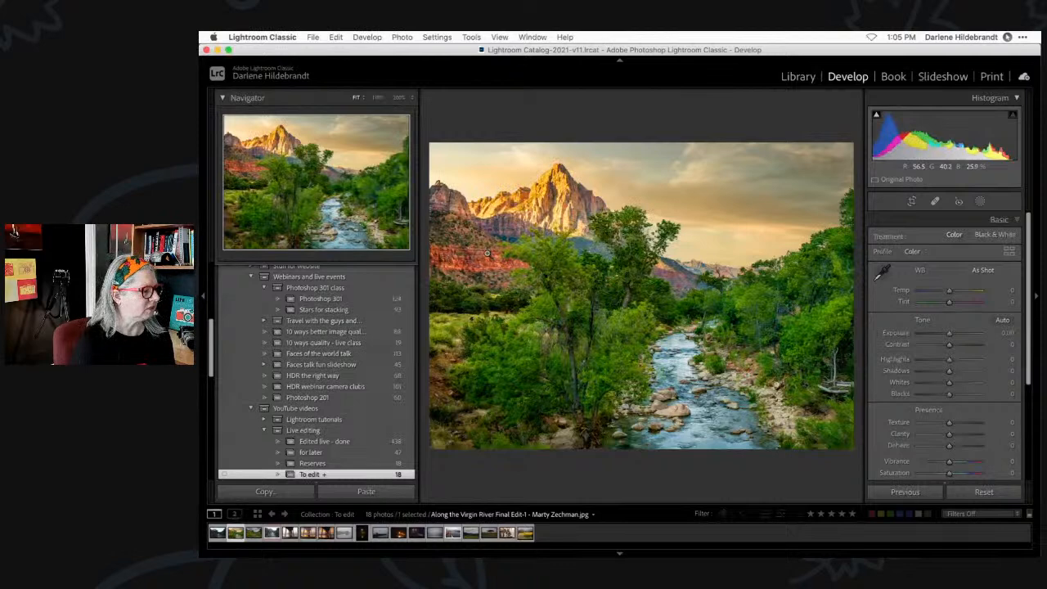
pyautogui.press('Left')
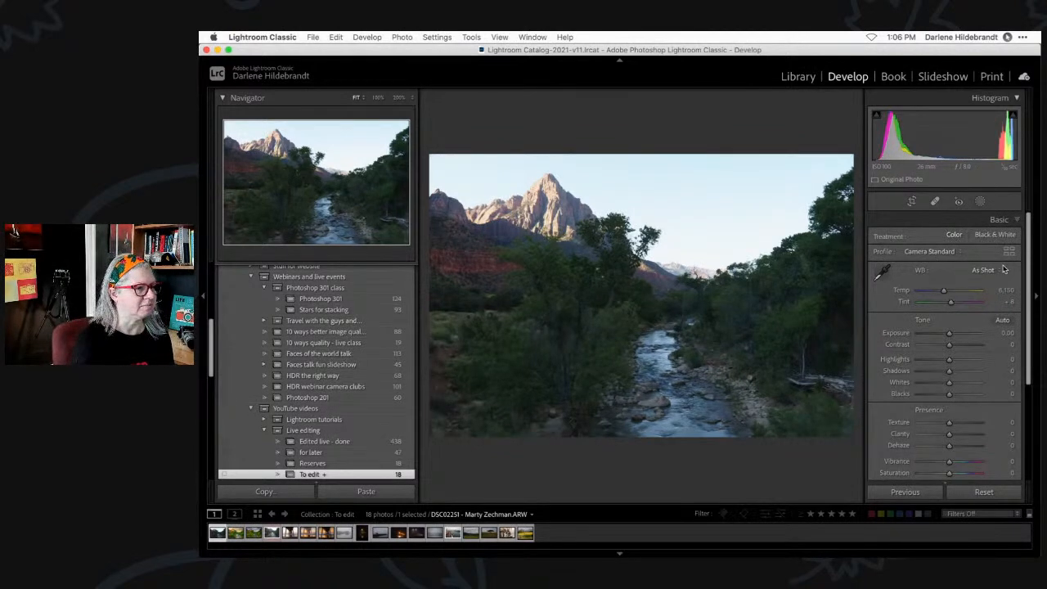
# Open the Profile Browser for the ARW photo and bring the Camera Matching profiles into view.
pyautogui.click(910, 259)
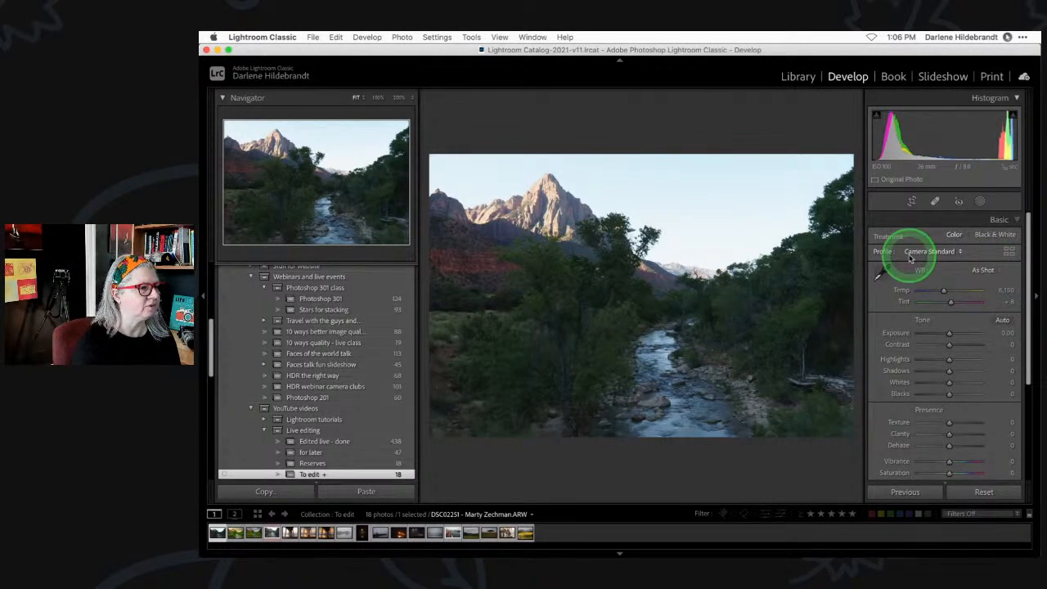
pyautogui.click(1009, 253)
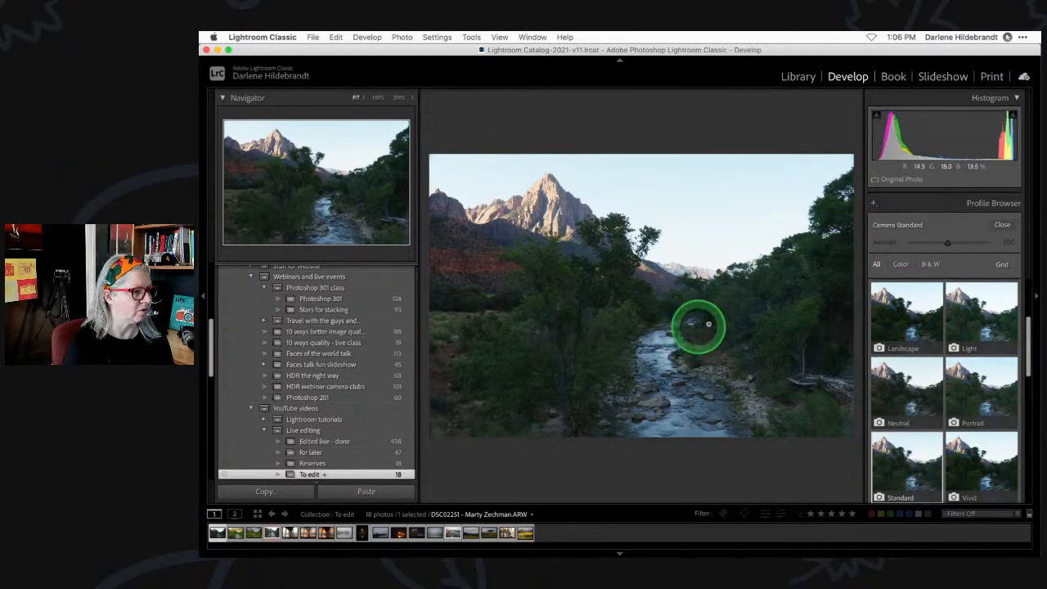
pyautogui.click(908, 315)
pyautogui.scroll(4, 918, 314)
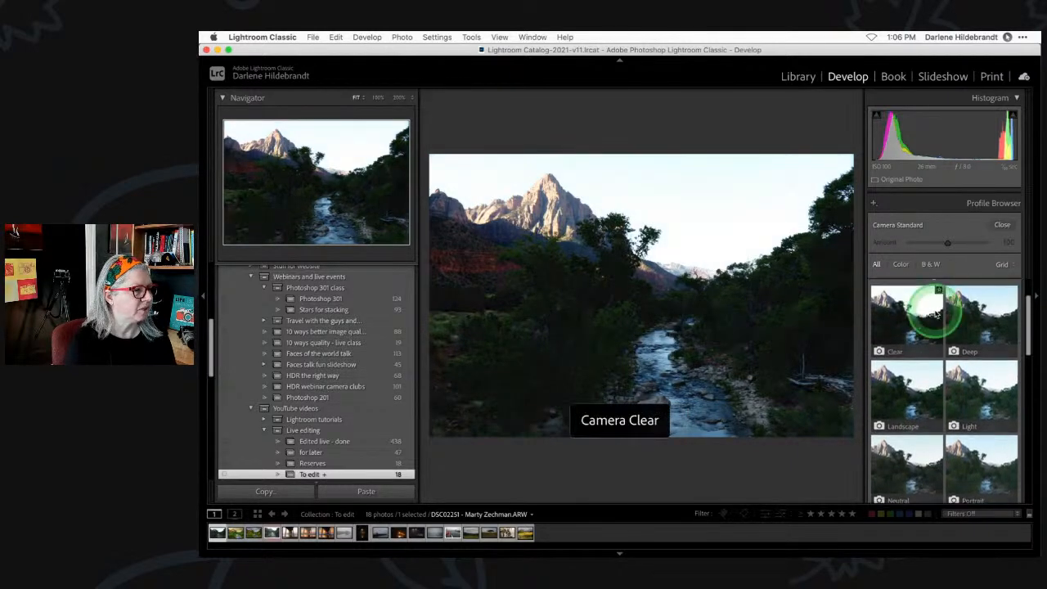
pyautogui.scroll(2, 941, 307)
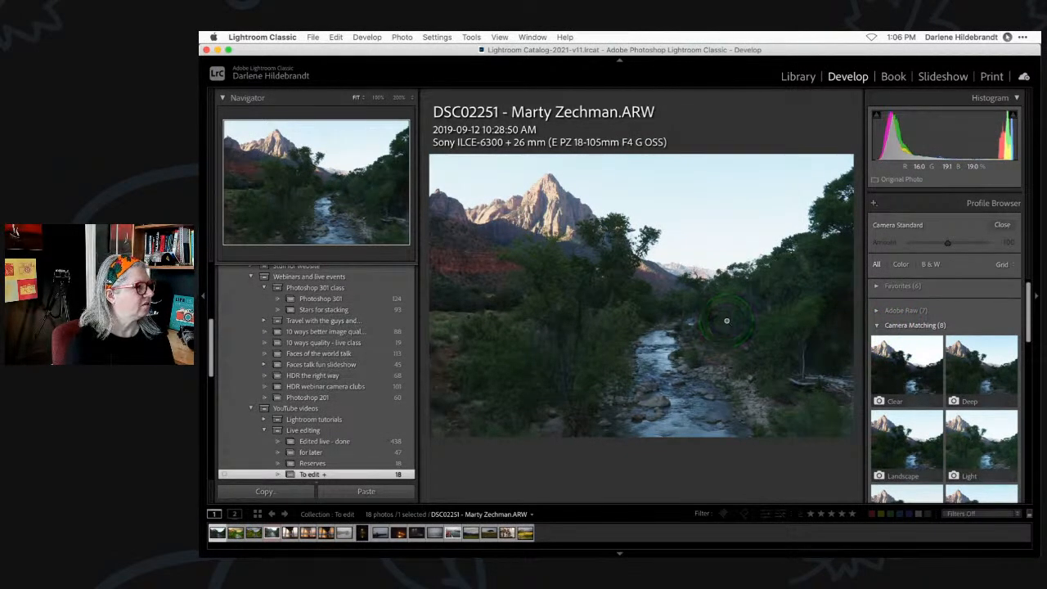
# Check the photo's exposure settings in the info overlay and hide the overlay again.
pyautogui.press('i')
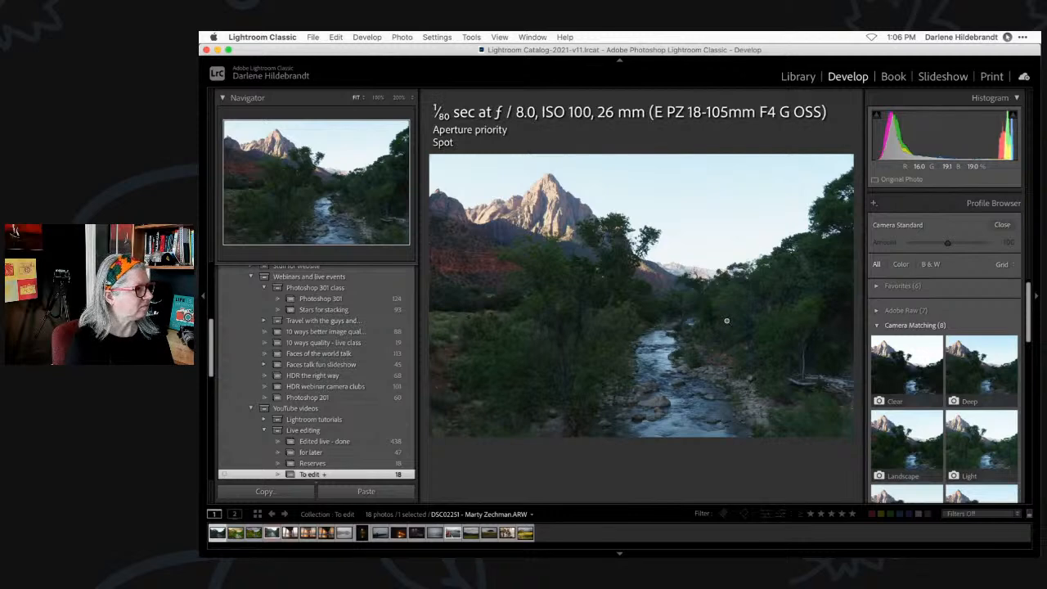
pyautogui.press('i')
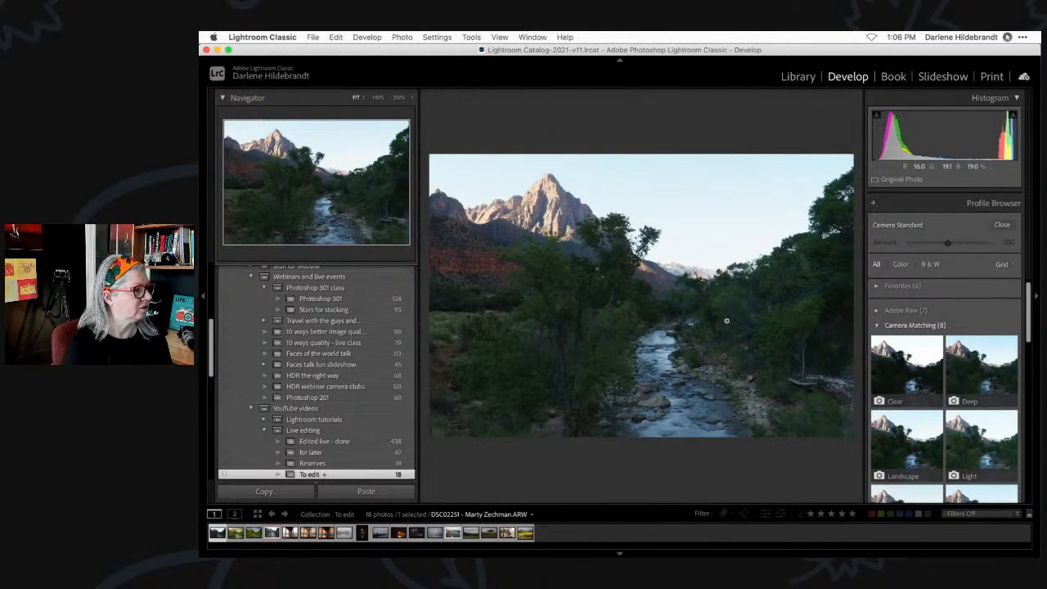
# Preview the Camera Matching profiles Clear, Deep, Landscape and Light on the ARW photo.
pyautogui.scroll(-1, 939, 322)
pyautogui.scroll(-1, 939, 322)
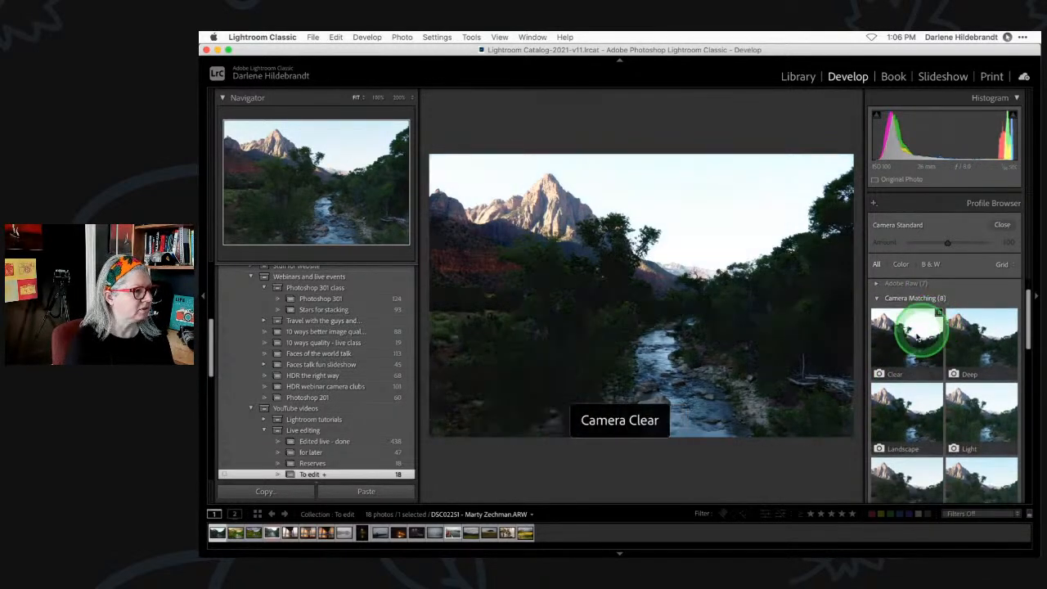
pyautogui.click(905, 339)
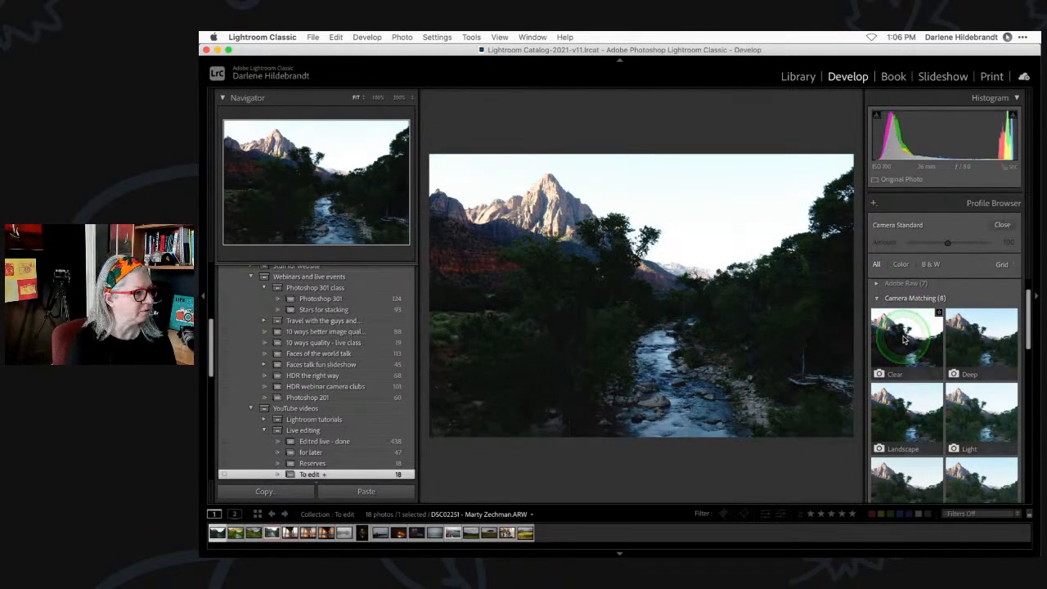
pyautogui.click(979, 350)
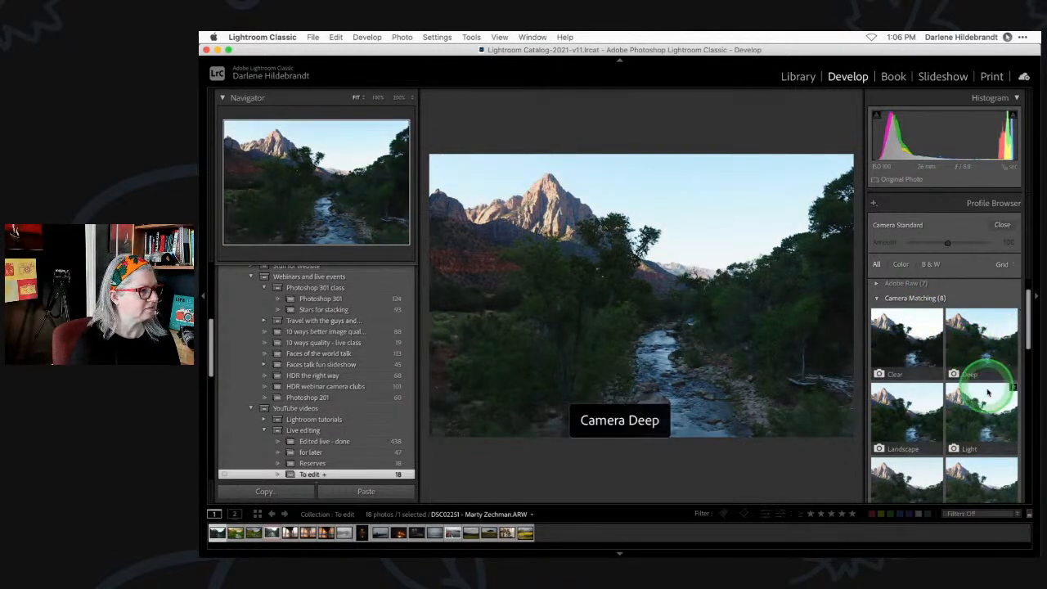
pyautogui.click(986, 413)
pyautogui.click(904, 417)
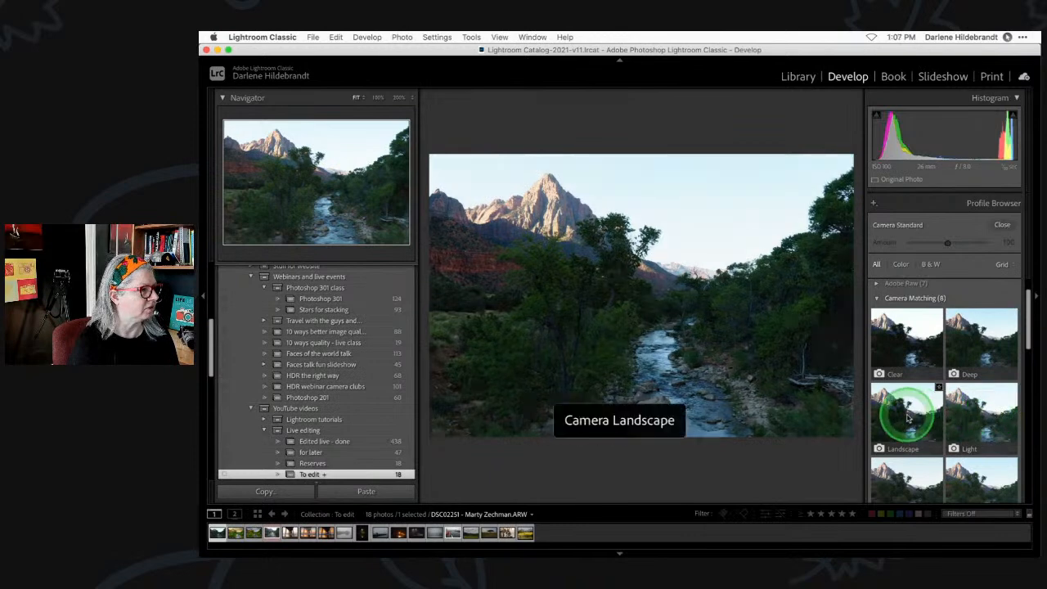
pyautogui.click(975, 413)
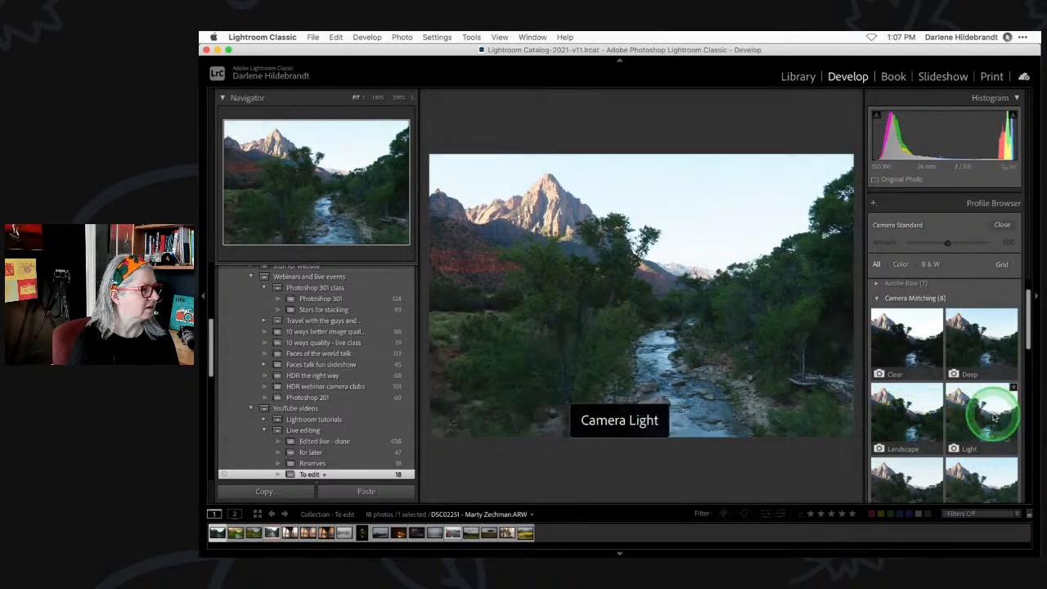
pyautogui.click(920, 415)
pyautogui.click(988, 416)
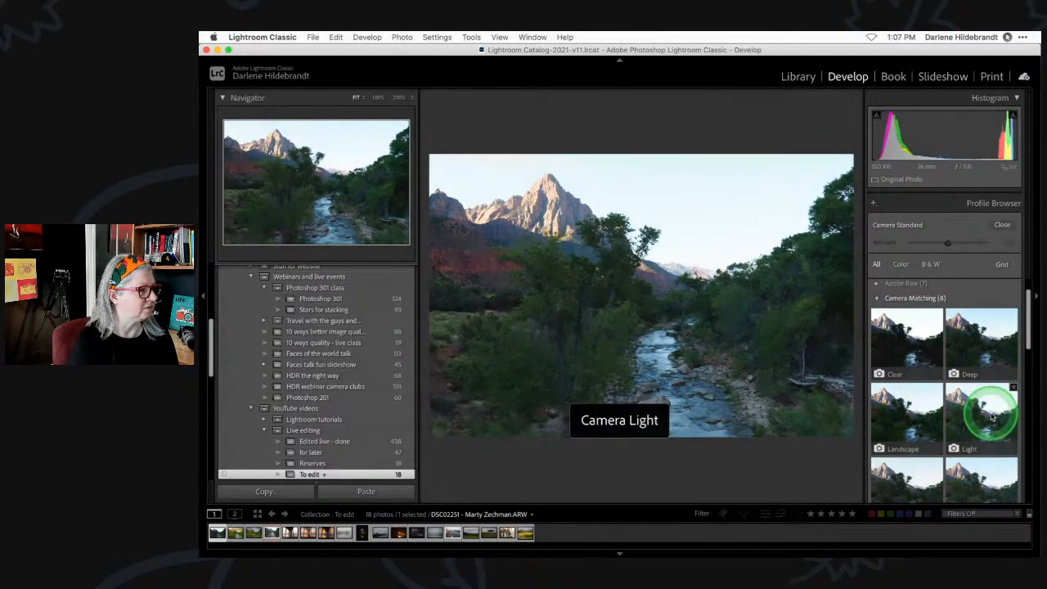
# Preview the remaining Camera Matching profiles on the photo, including Standard and Vivid.
pyautogui.scroll(-3, 992, 417)
pyautogui.click(986, 417)
pyautogui.click(917, 415)
pyautogui.click(982, 415)
pyautogui.click(929, 414)
pyautogui.scroll(-2, 929, 414)
pyautogui.click(917, 417)
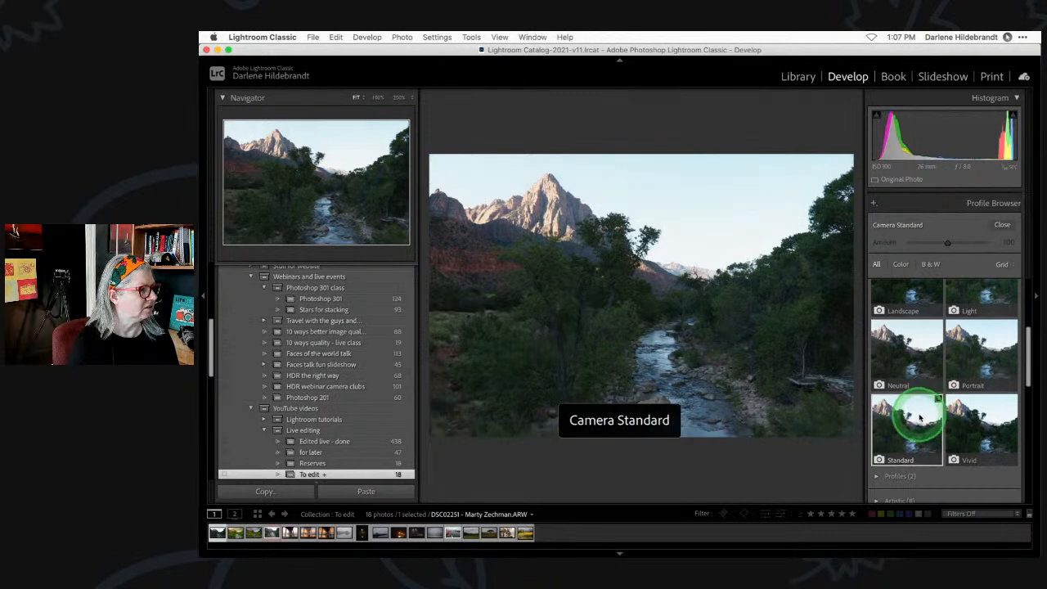
pyautogui.click(976, 434)
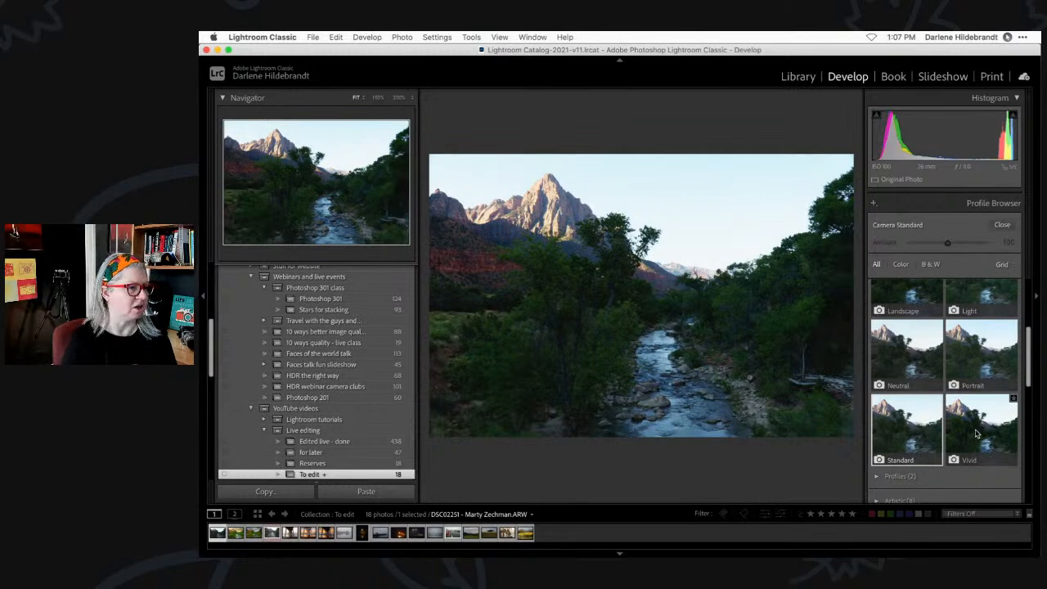
# Apply the Camera Light profile to the ARW river photo.
pyautogui.click(988, 298)
pyautogui.scroll(1, 985, 291)
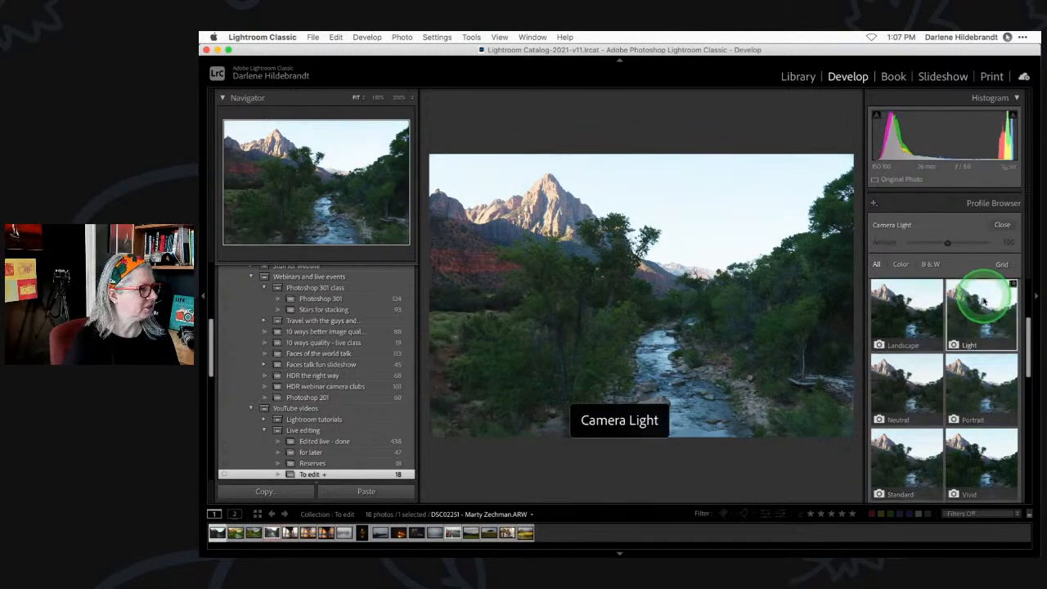
pyautogui.click(963, 398)
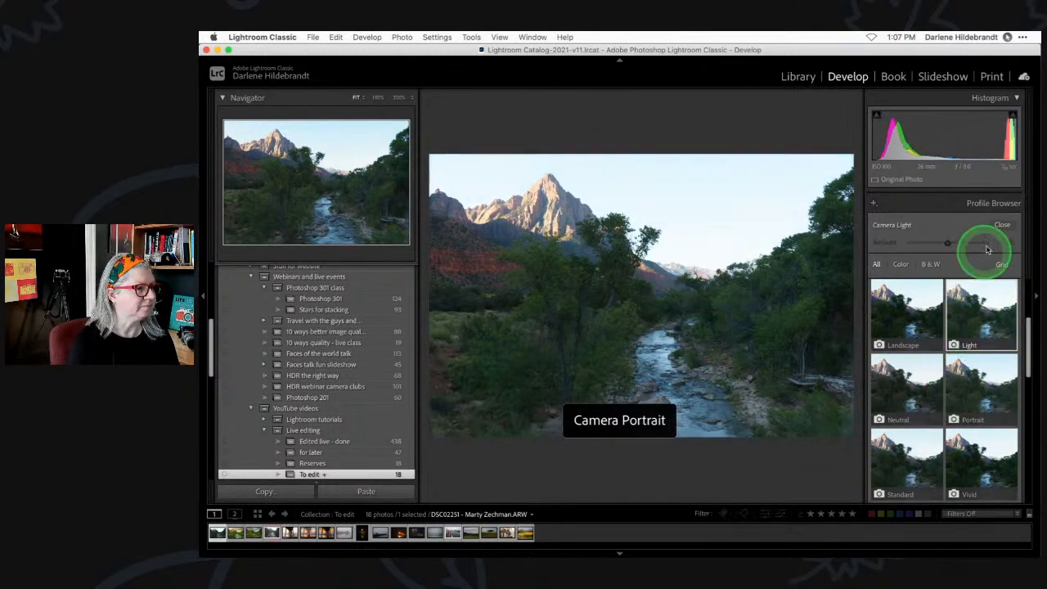
# Close the profile browser and lower the photo's Highlights to -92 to recover the bright sky.
pyautogui.click(1001, 225)
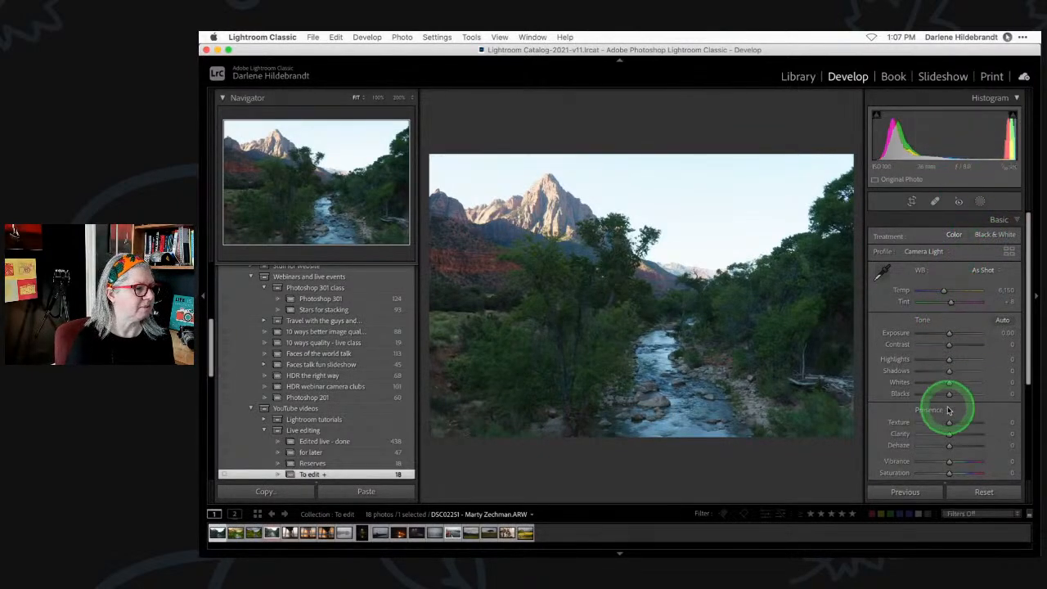
pyautogui.scroll(-1, 950, 378)
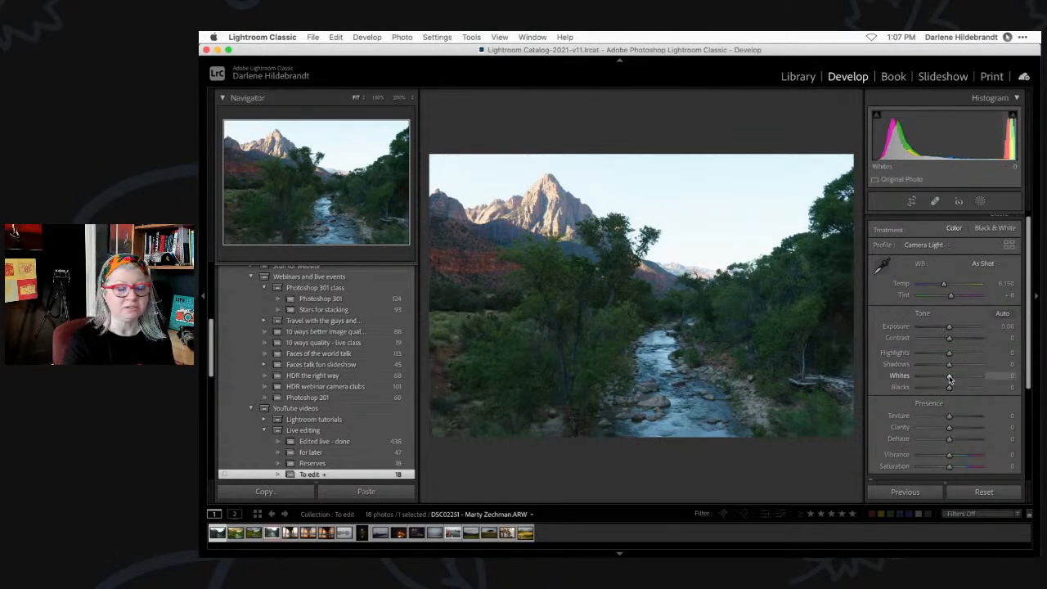
pyautogui.moveTo(947, 352)
pyautogui.mouseDown()
pyautogui.moveTo(895, 355)
pyautogui.moveTo(978, 353)
pyautogui.moveTo(883, 352)
pyautogui.moveTo(1014, 352)
pyautogui.moveTo(927, 353)
pyautogui.mouseUp()
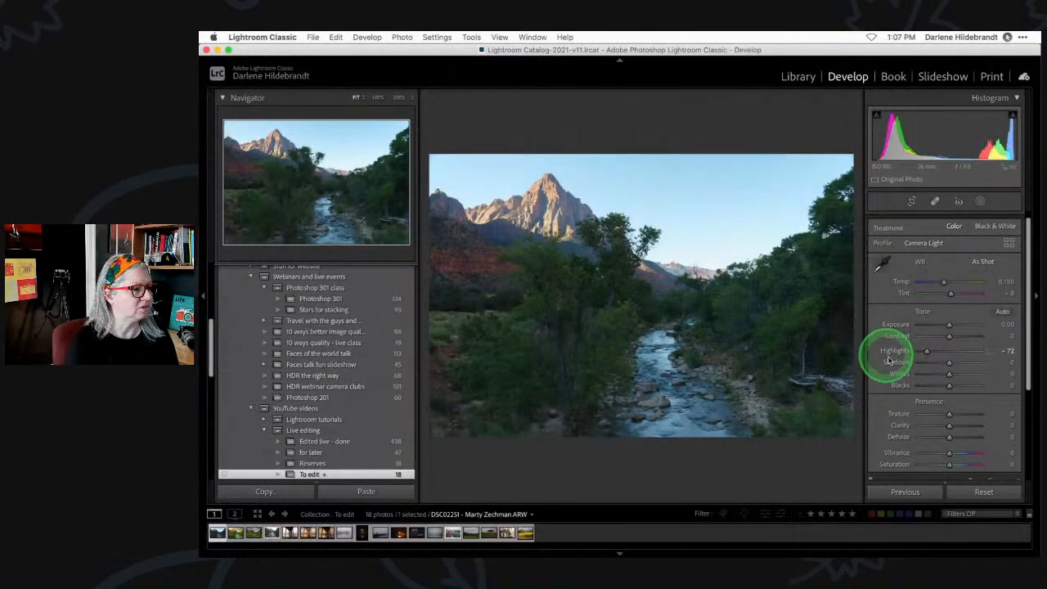
pyautogui.doubleClick(925, 351)
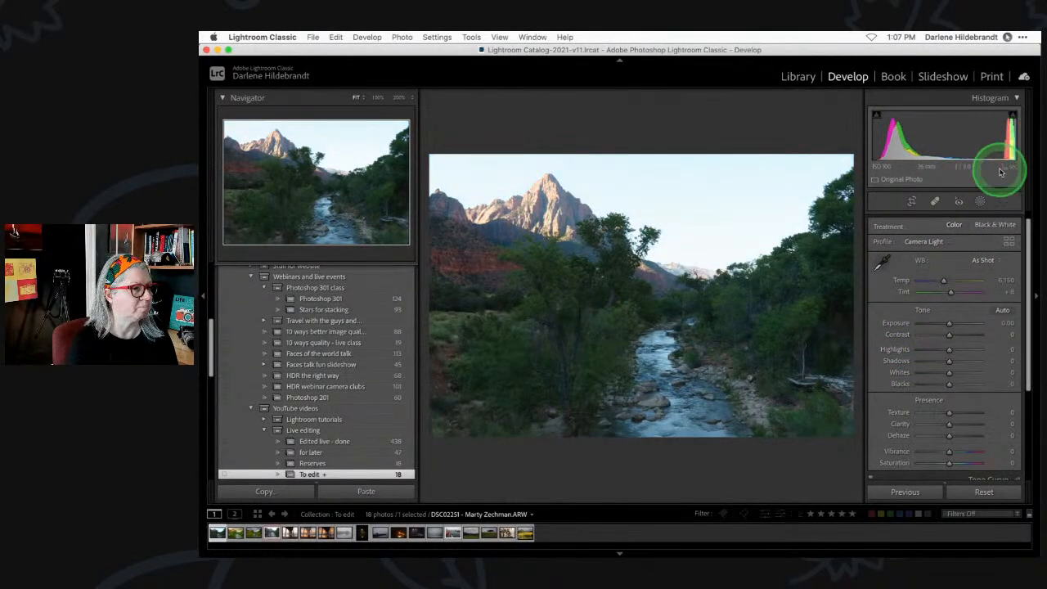
pyautogui.moveTo(949, 348); pyautogui.dragTo(922, 350)
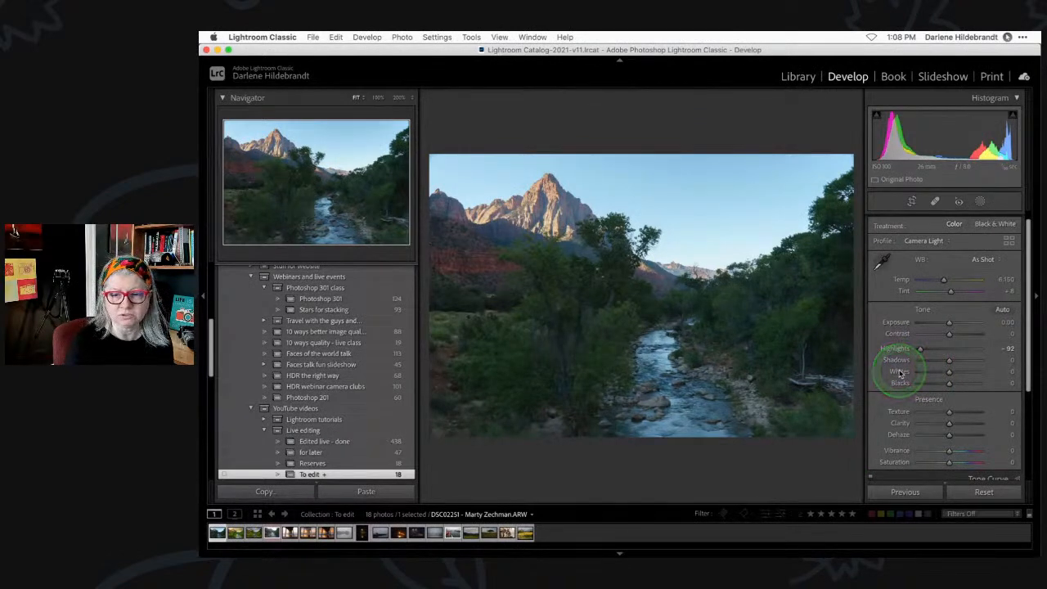
# Set Whites to +26 and Blacks to -23, checking the clipped shadow areas with the clipping preview.
pyautogui.moveTo(900, 373); pyautogui.dragTo(901, 385)
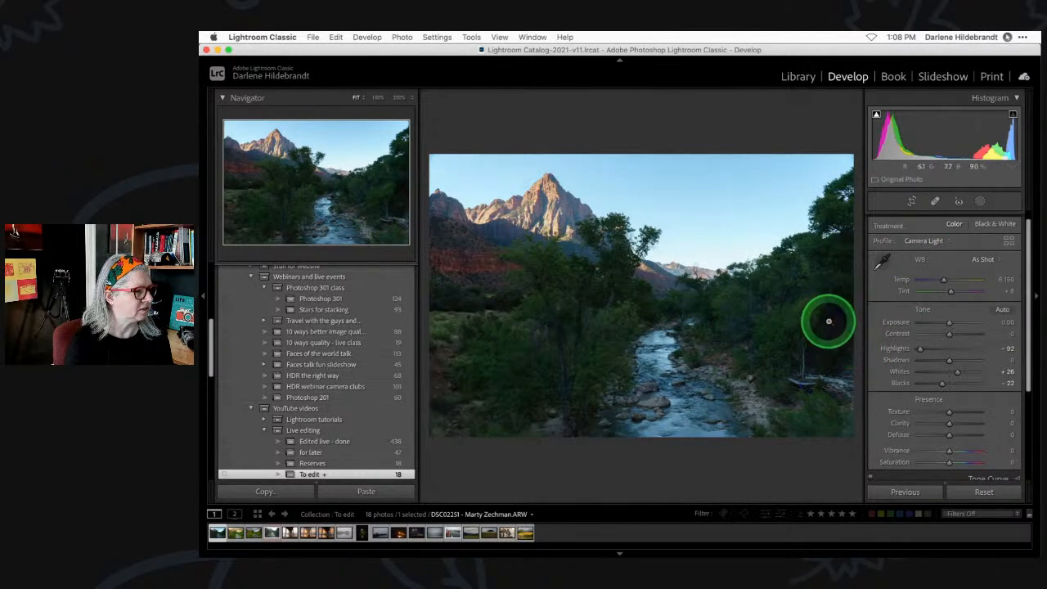
pyautogui.keyDown('alt'); pyautogui.click(943, 384); pyautogui.keyUp('alt')
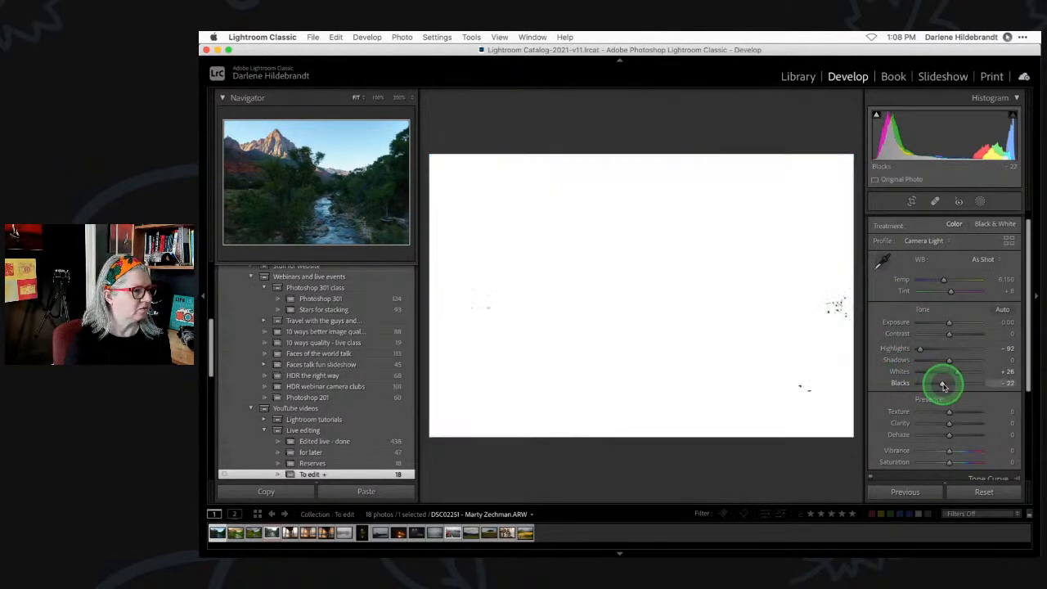
pyautogui.moveTo(944, 385); pyautogui.dragTo(943, 386)
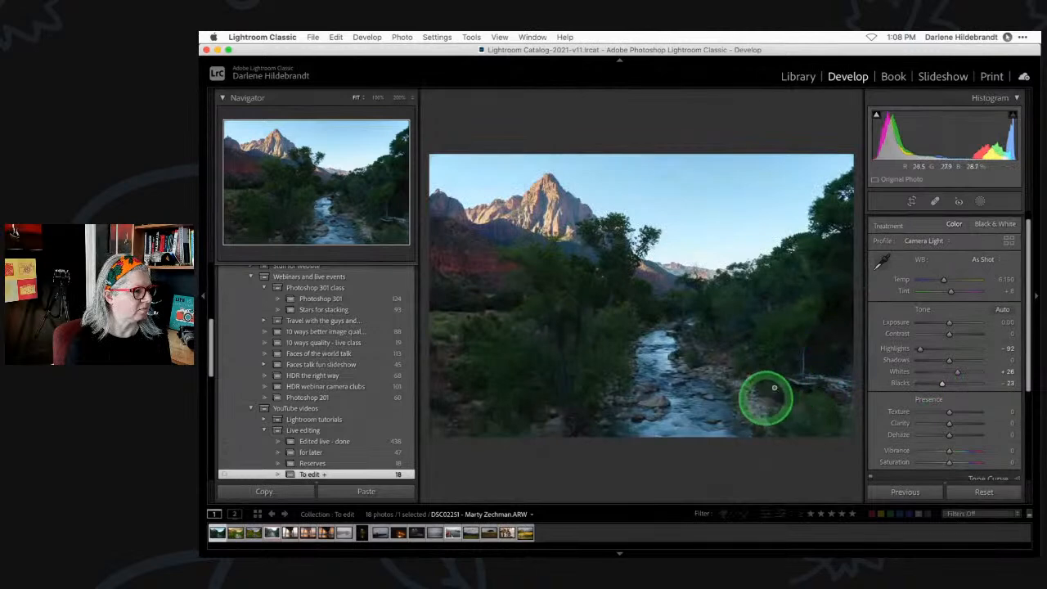
pyautogui.keyDown('alt'); pyautogui.click(942, 385); pyautogui.keyUp('alt')
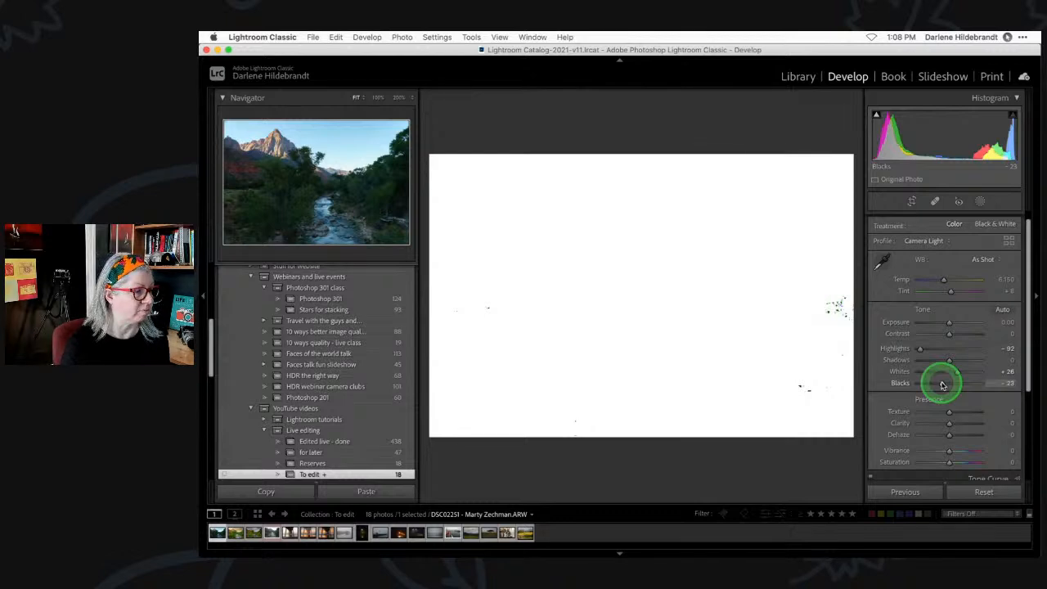
# Raise Whites to +28 with the clipping preview and deepen Blacks to -36.
pyautogui.keyDown('alt'); pyautogui.click(958, 372); pyautogui.keyUp('alt')
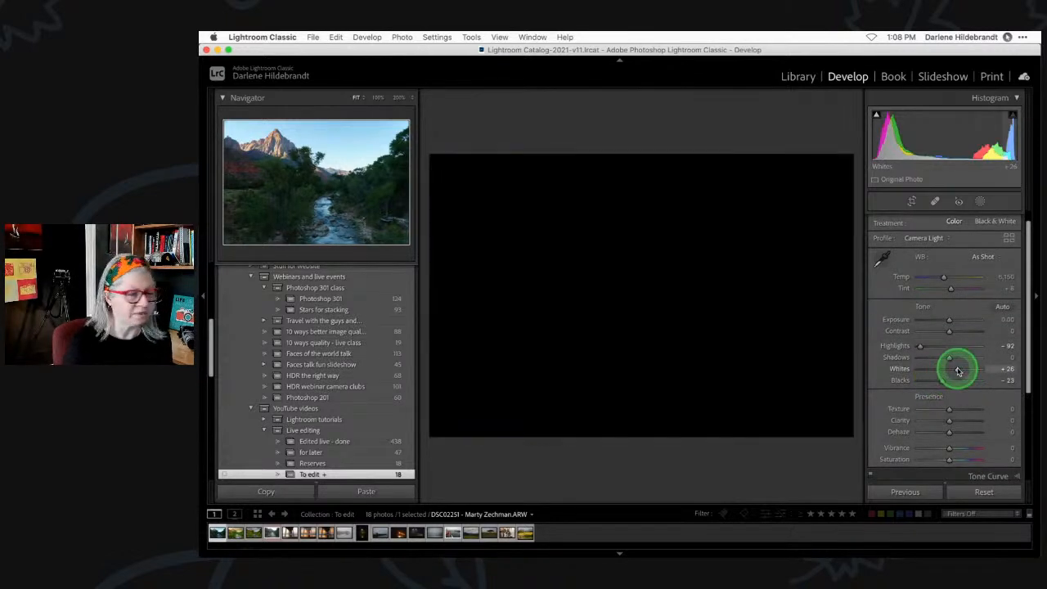
pyautogui.moveTo(968, 371)
pyautogui.mouseDown()
pyautogui.moveTo(927, 370)
pyautogui.moveTo(970, 370)
pyautogui.mouseUp()
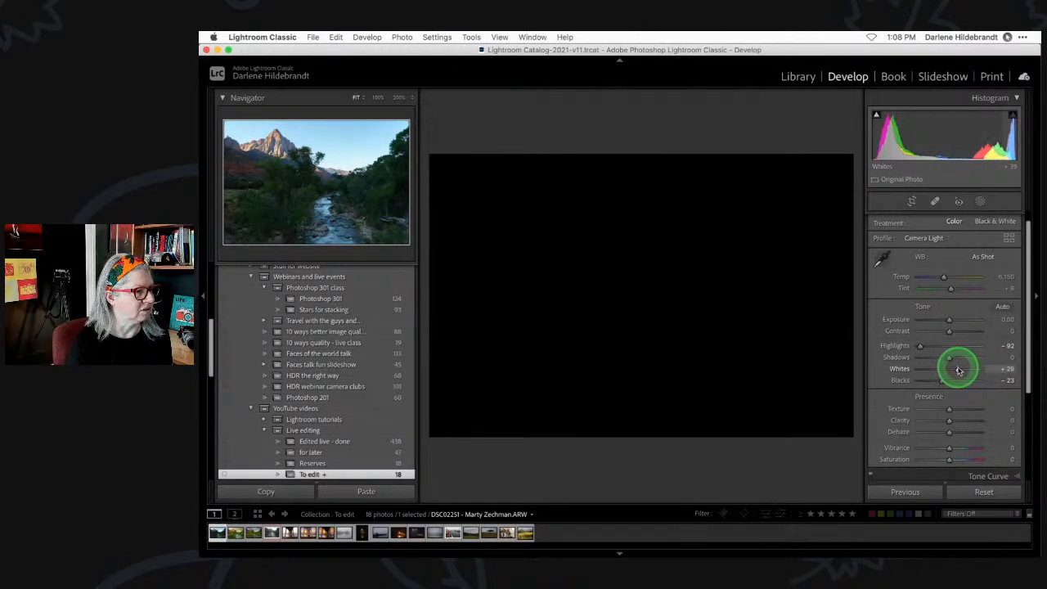
pyautogui.moveTo(958, 370); pyautogui.dragTo(938, 382)
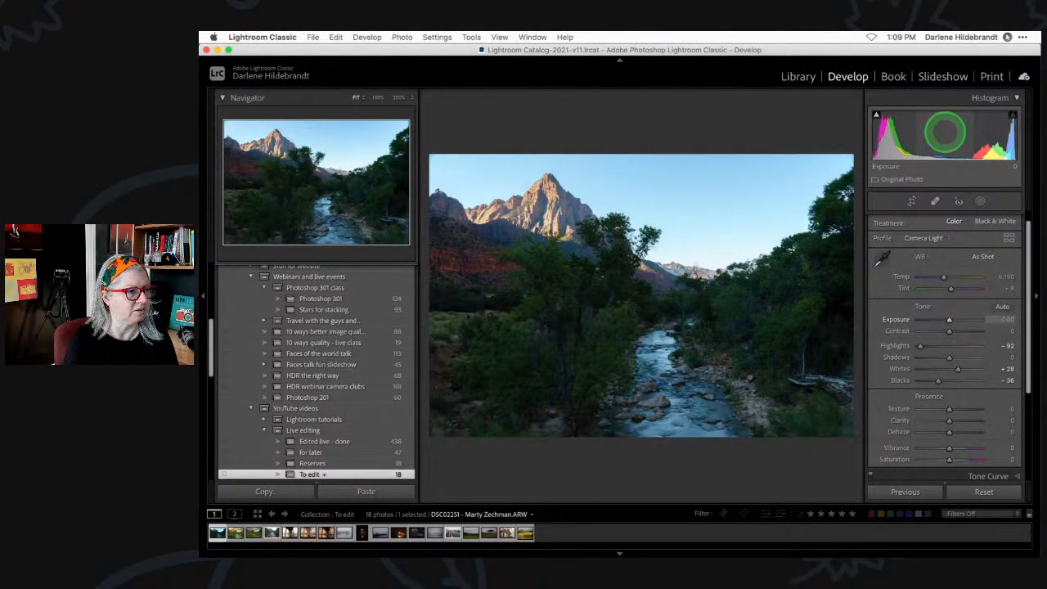
# Brighten the photo with Exposure at +0.48 and reduce Highlights to -100.
pyautogui.moveTo(949, 127)
pyautogui.mouseDown()
pyautogui.moveTo(970, 131)
pyautogui.moveTo(953, 131)
pyautogui.mouseUp()
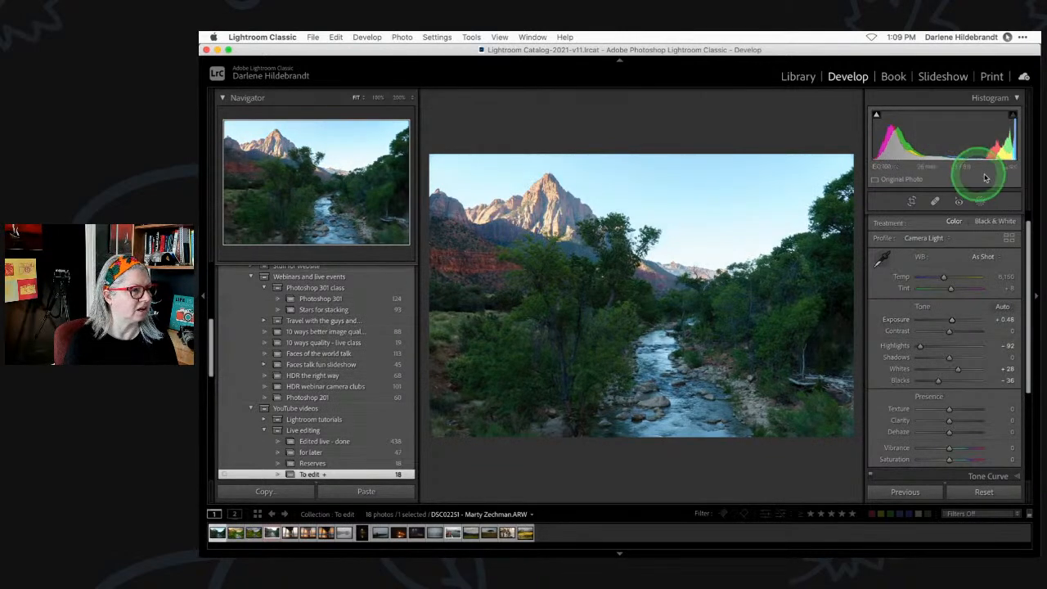
pyautogui.moveTo(920, 345)
pyautogui.mouseDown()
pyautogui.moveTo(944, 346)
pyautogui.moveTo(914, 346)
pyautogui.mouseUp()
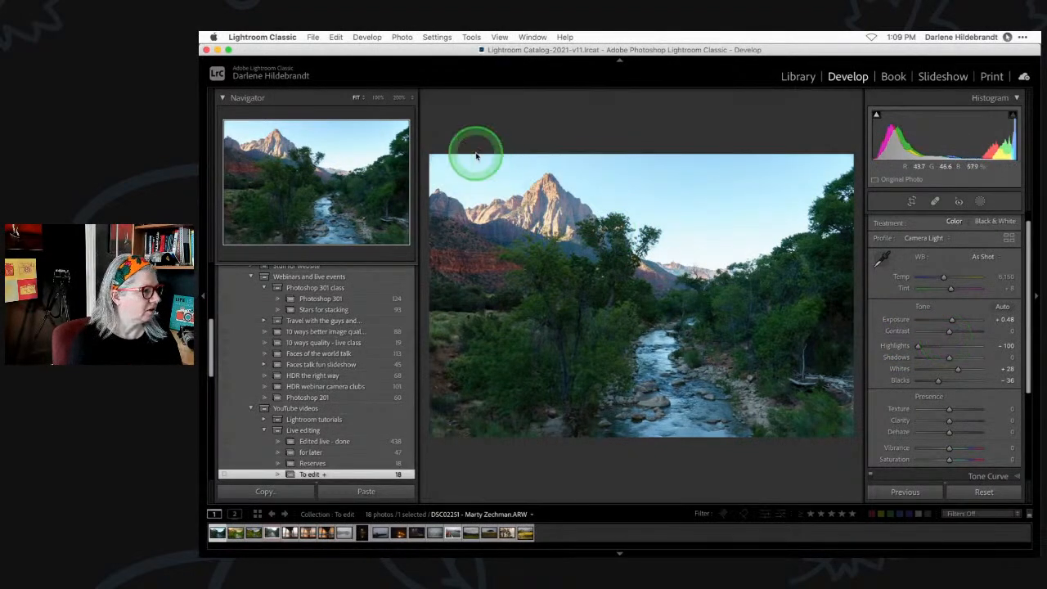
# Turn on Remove Chromatic Aberration and Enable Profile Corrections for the photo's lens.
pyautogui.click(515, 202)
pyautogui.scroll(-6, 949, 368)
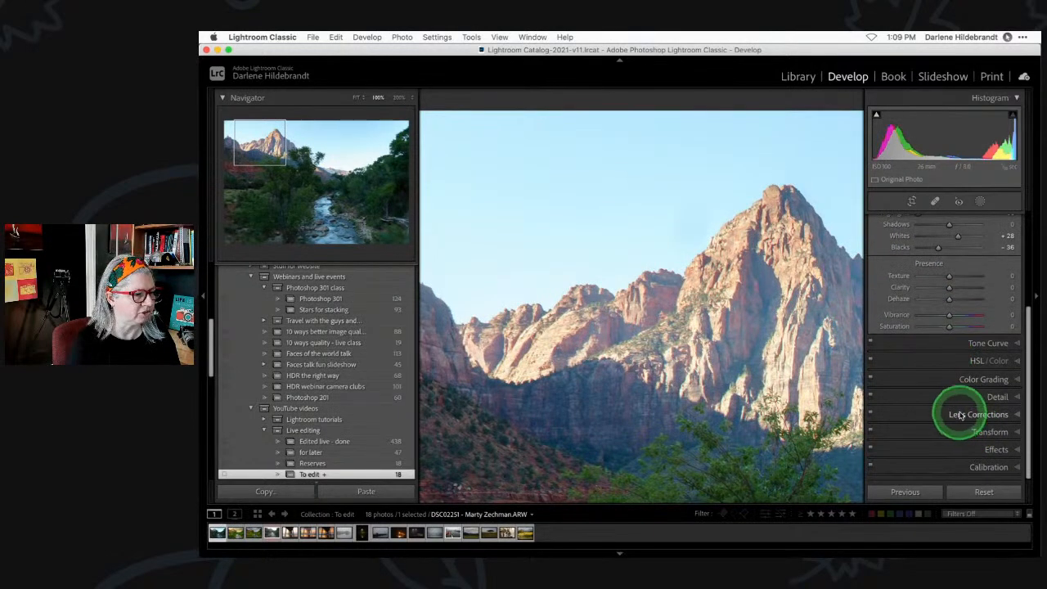
pyautogui.click(961, 413)
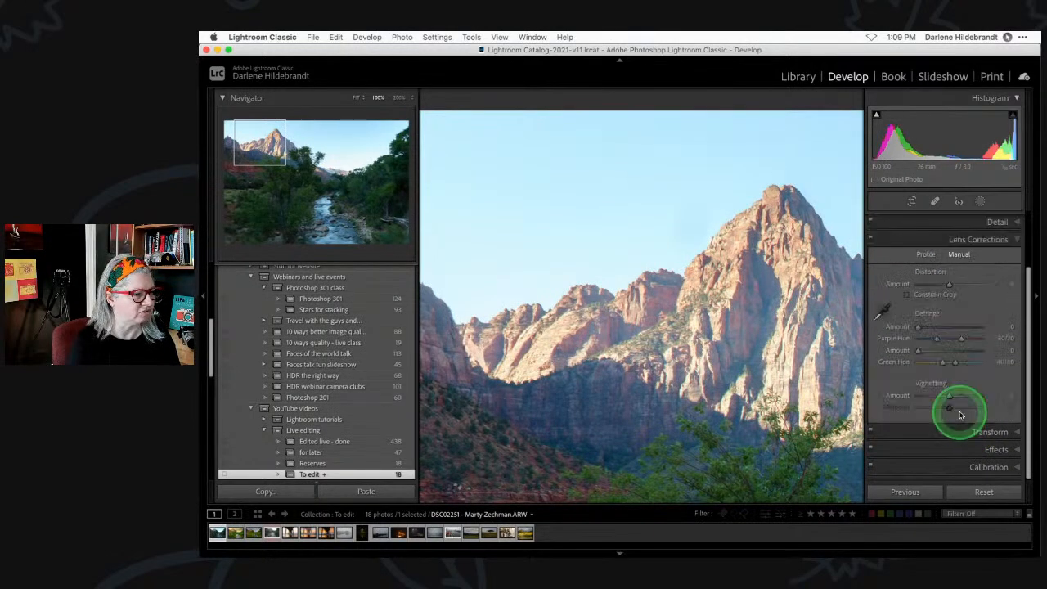
pyautogui.click(925, 254)
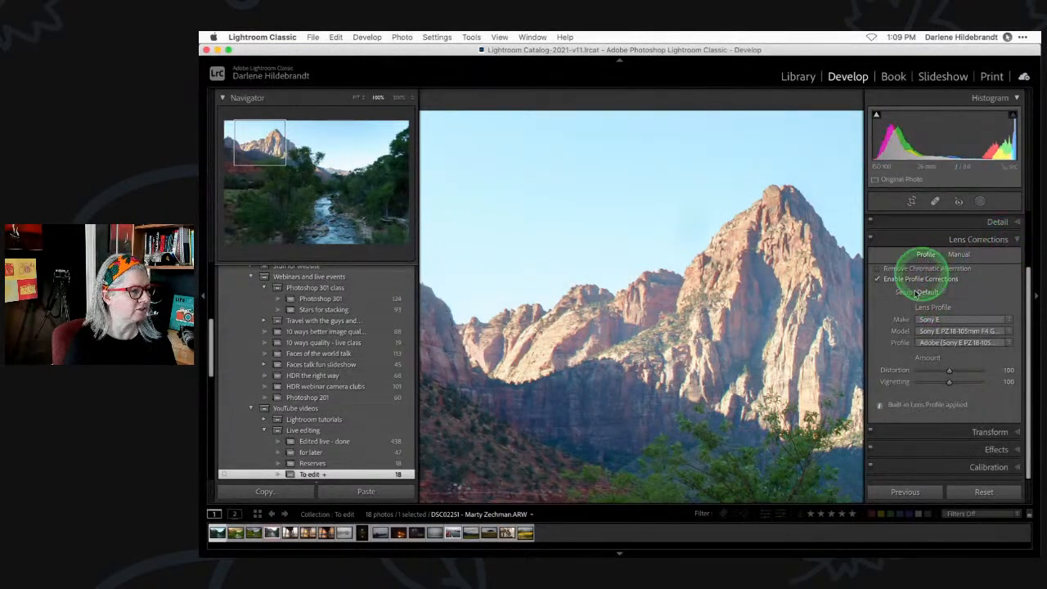
pyautogui.click(877, 280)
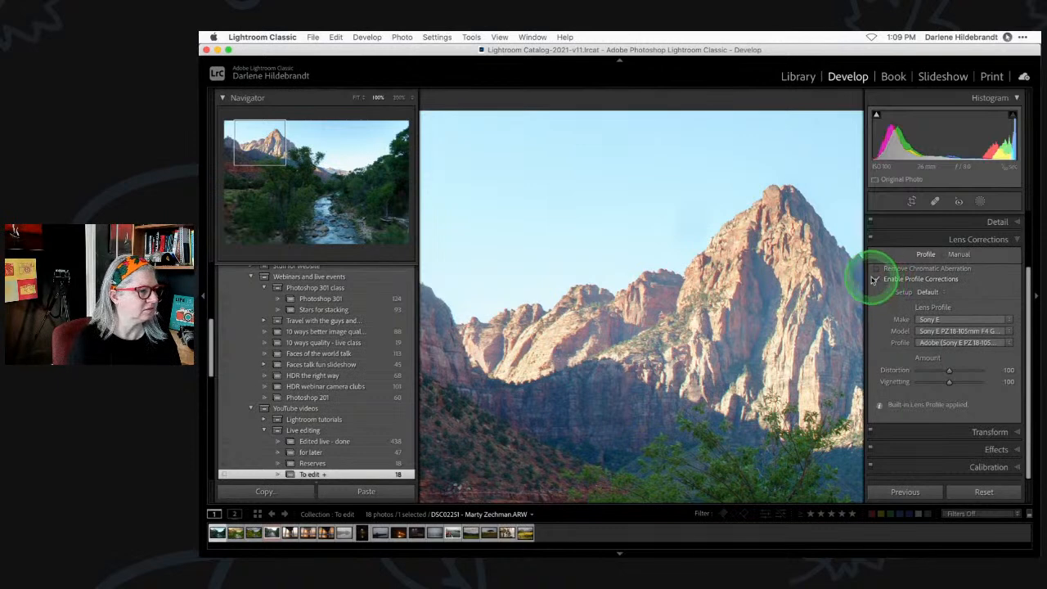
pyautogui.click(876, 278)
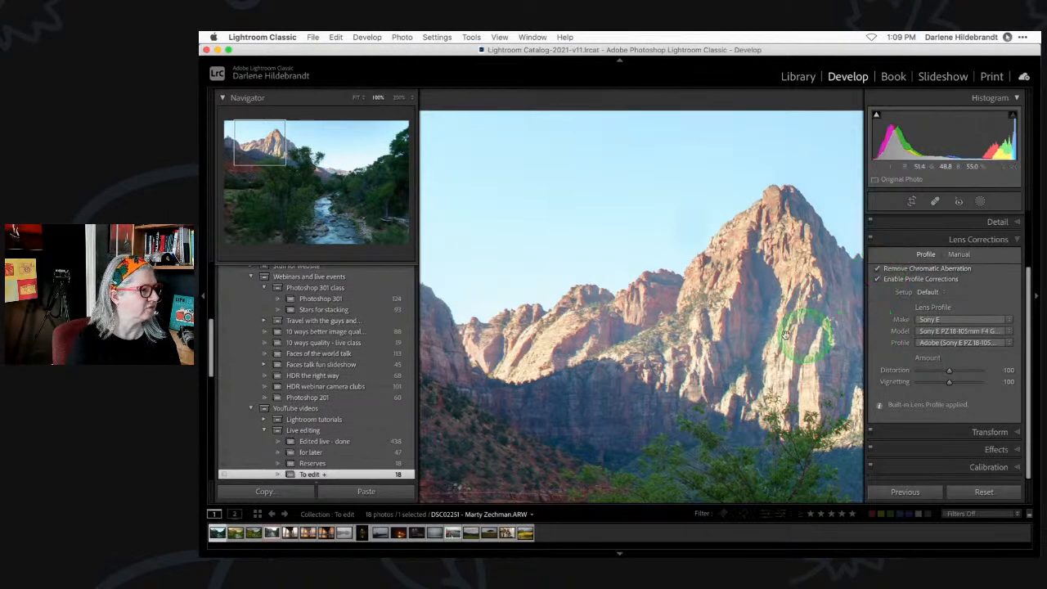
# Compare the trees in the photo's upper-right corner at 100% with the lens corrections off and on.
pyautogui.hscroll(10, 773, 333)
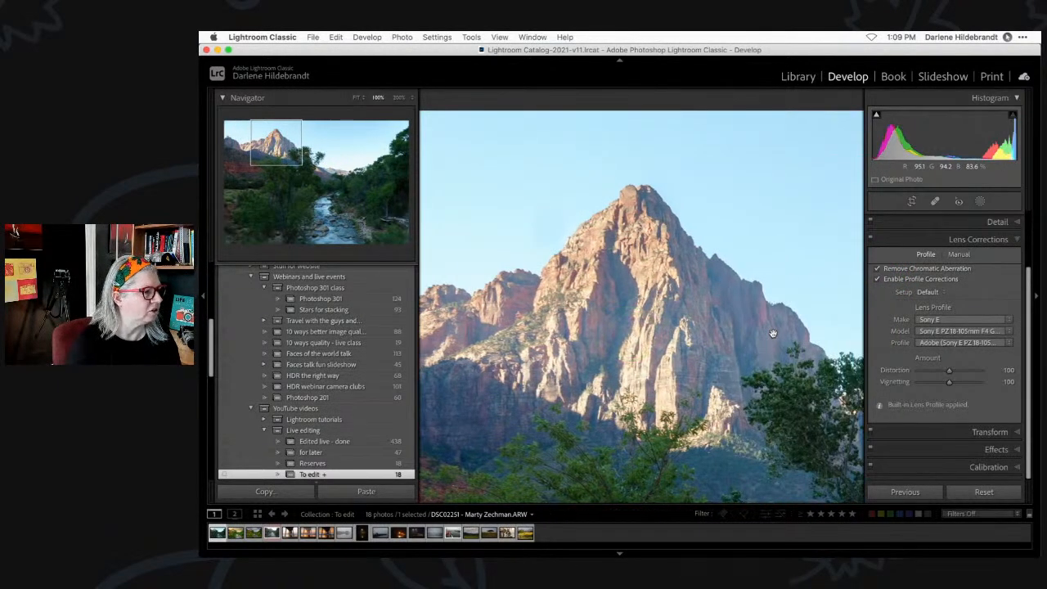
pyautogui.hscroll(10, 773, 333)
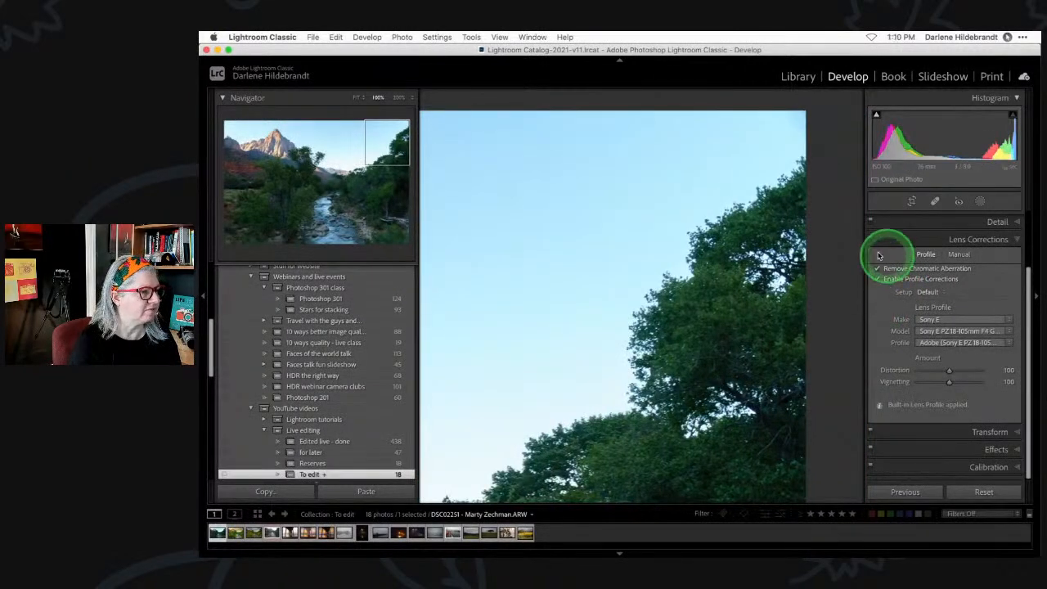
pyautogui.click(870, 240)
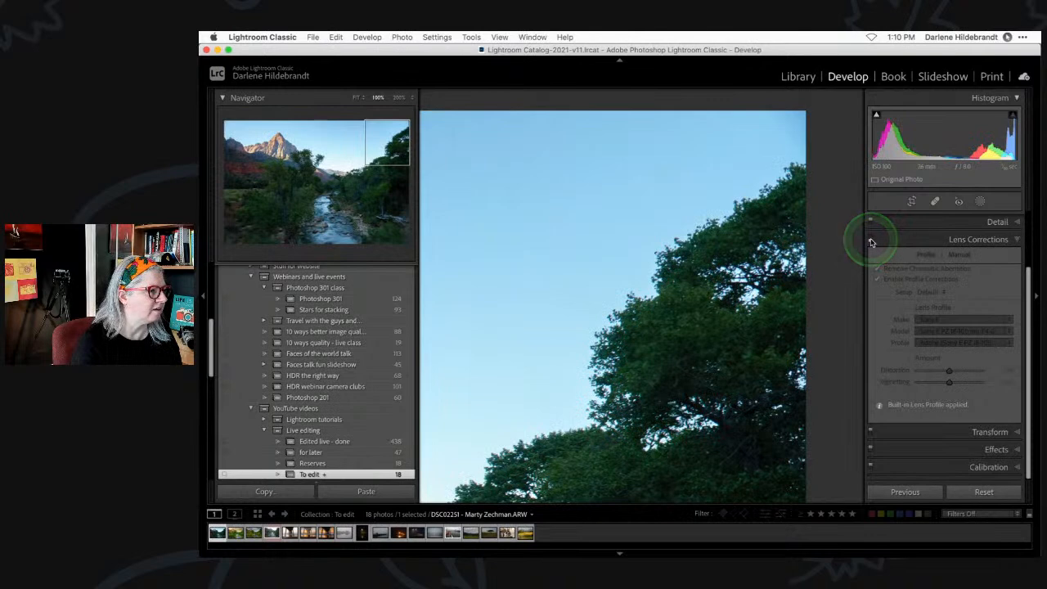
pyautogui.click(871, 240)
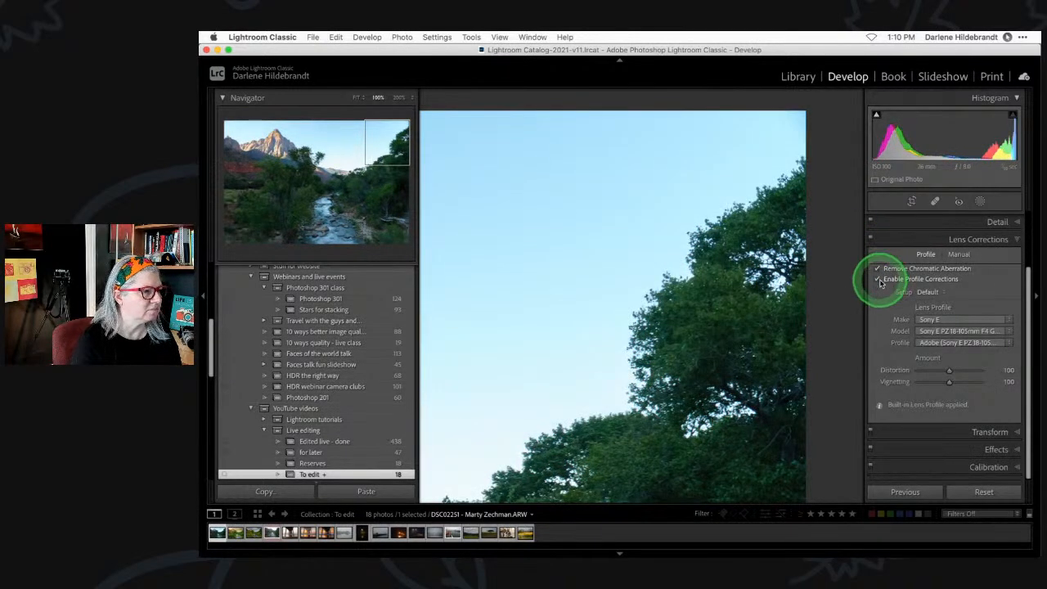
# Disable only the profile corrections and compare the photo's edges with and without chromatic aberration removal.
pyautogui.click(877, 279)
pyautogui.click(872, 240)
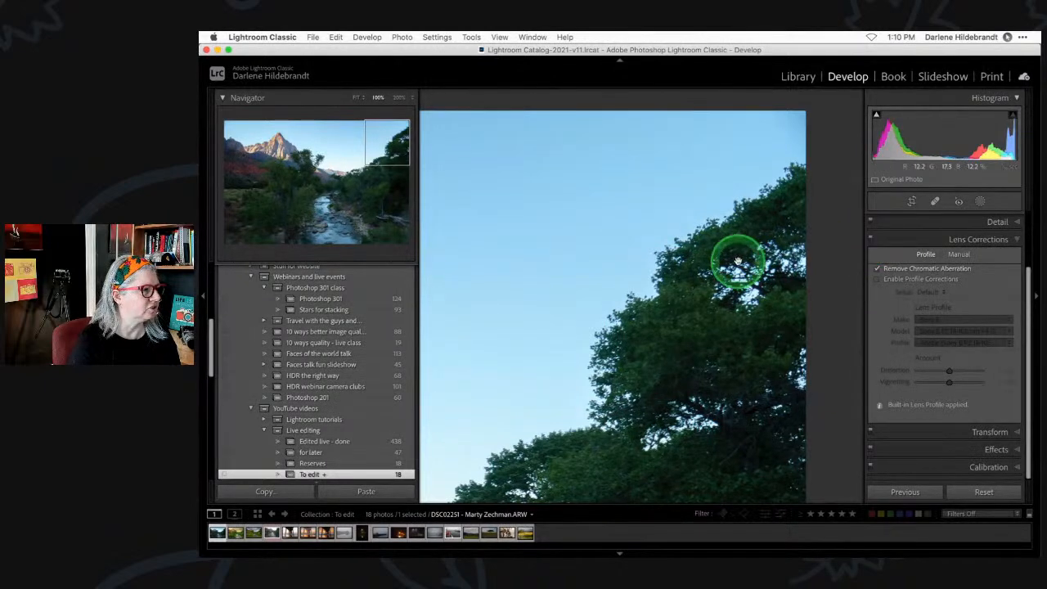
pyautogui.hscroll(-10, 738, 262)
pyautogui.hscroll(-10, 738, 262)
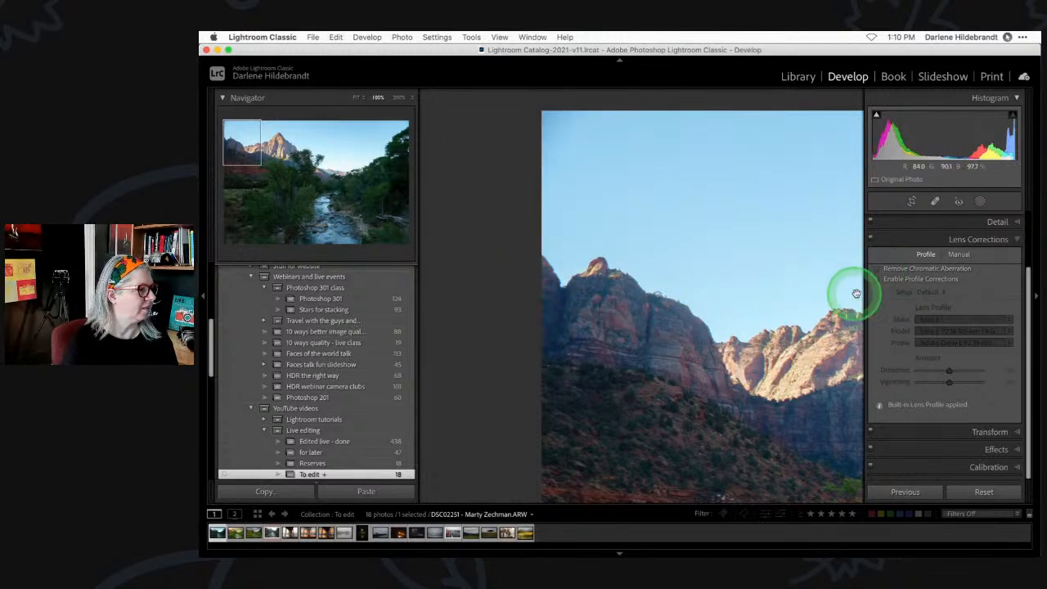
pyautogui.click(877, 269)
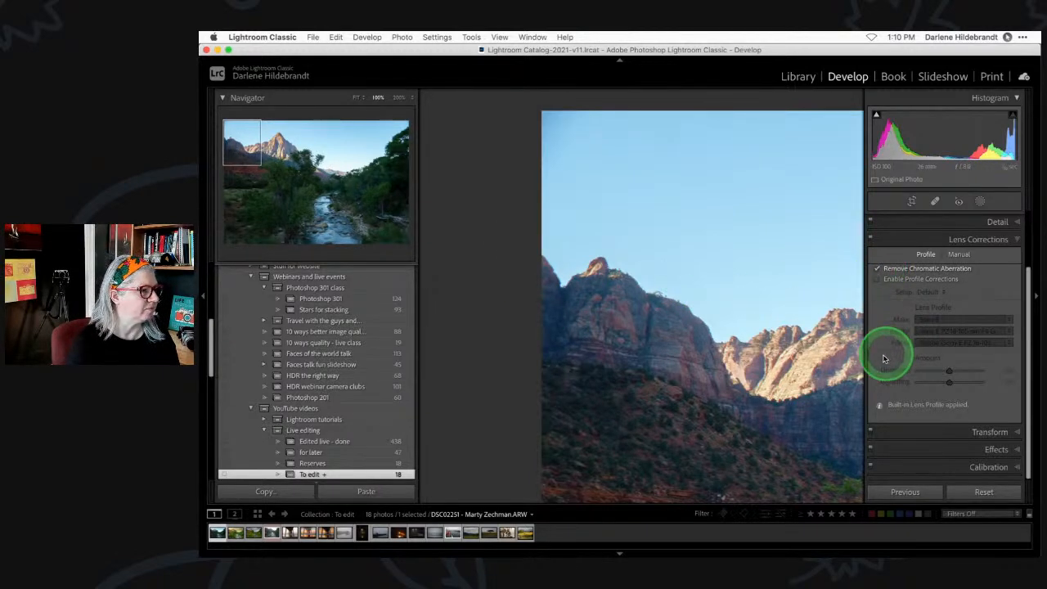
# Re-enable the profile corrections and compare the whole photo with them on and off.
pyautogui.click(700, 321)
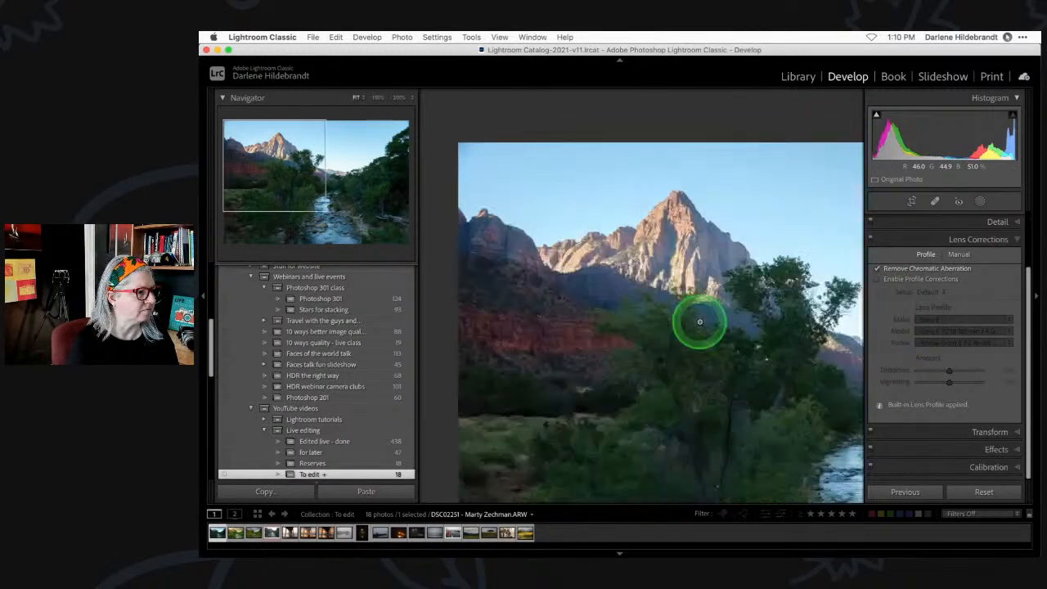
pyautogui.click(877, 280)
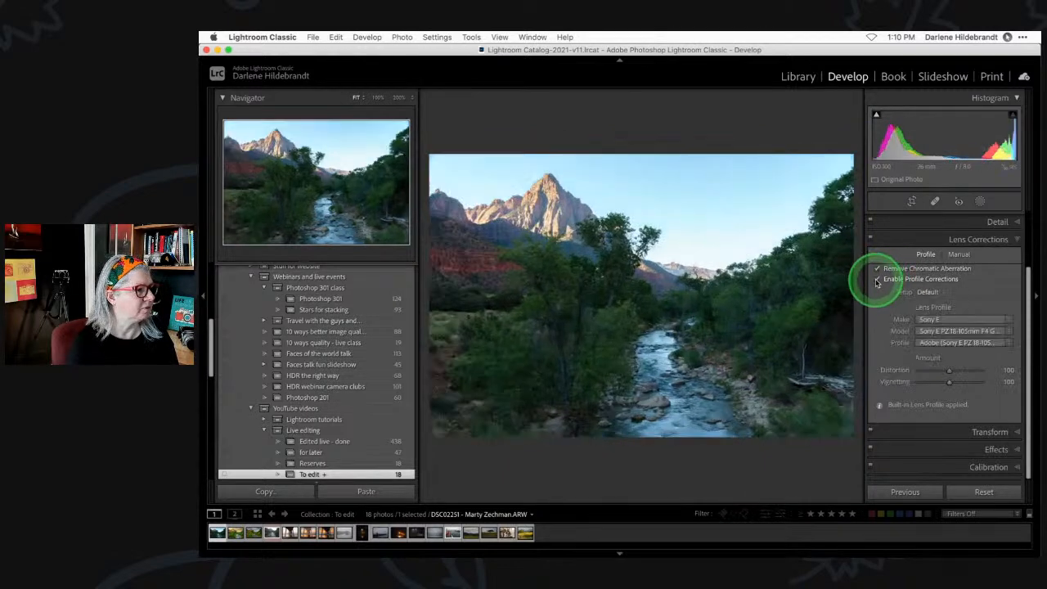
pyautogui.click(877, 280)
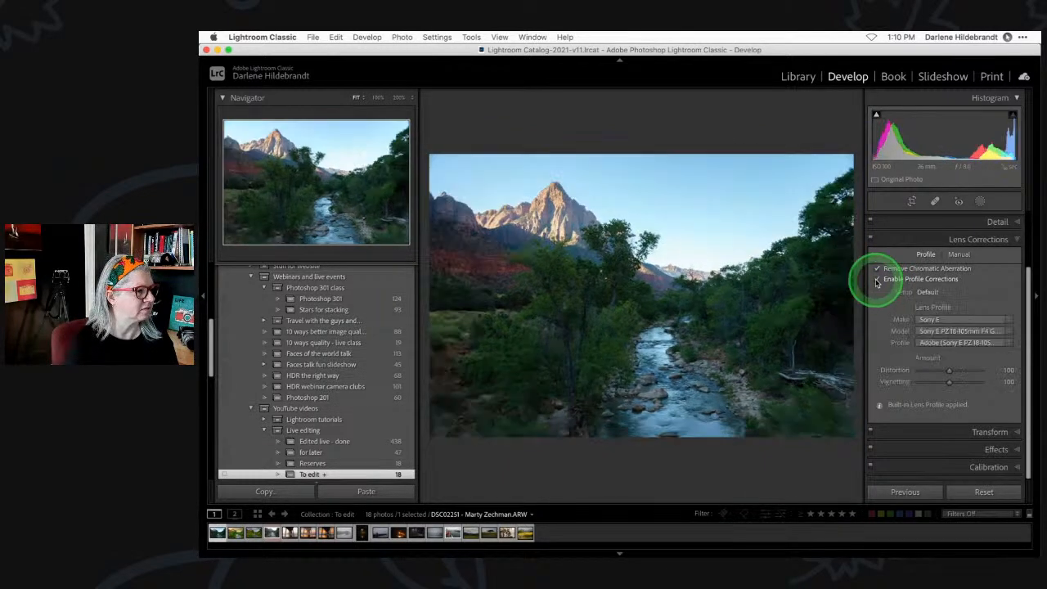
pyautogui.click(877, 280)
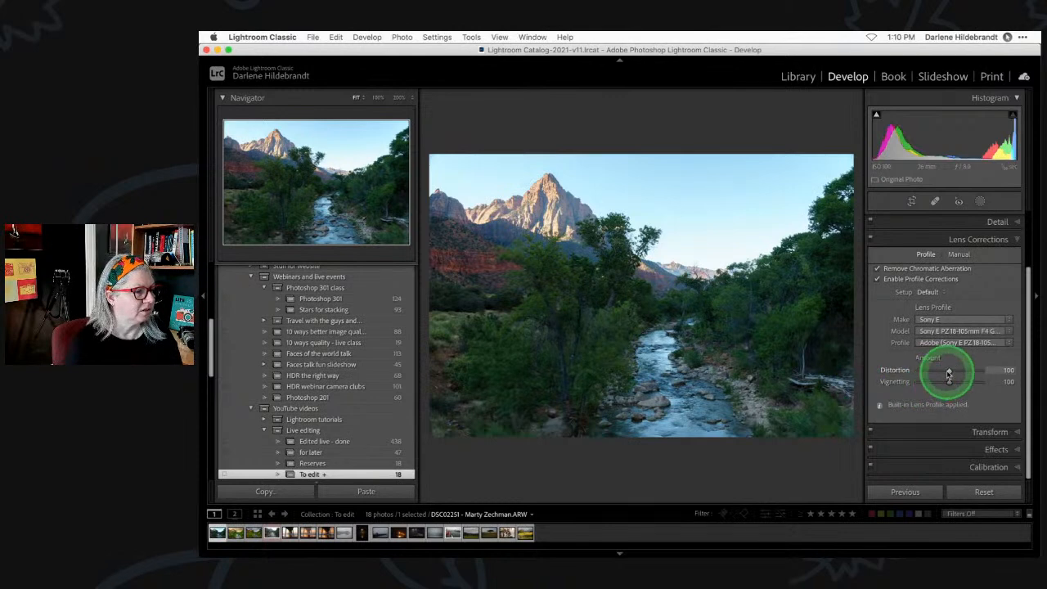
# Try the lens profile's Distortion correction at 0, compare the result, and reset the amount to 100.
pyautogui.moveTo(950, 373); pyautogui.dragTo(899, 370)
pyautogui.click(870, 239)
pyautogui.click(870, 239)
pyautogui.moveTo(882, 374); pyautogui.dragTo(920, 373)
pyautogui.doubleClick(920, 373)
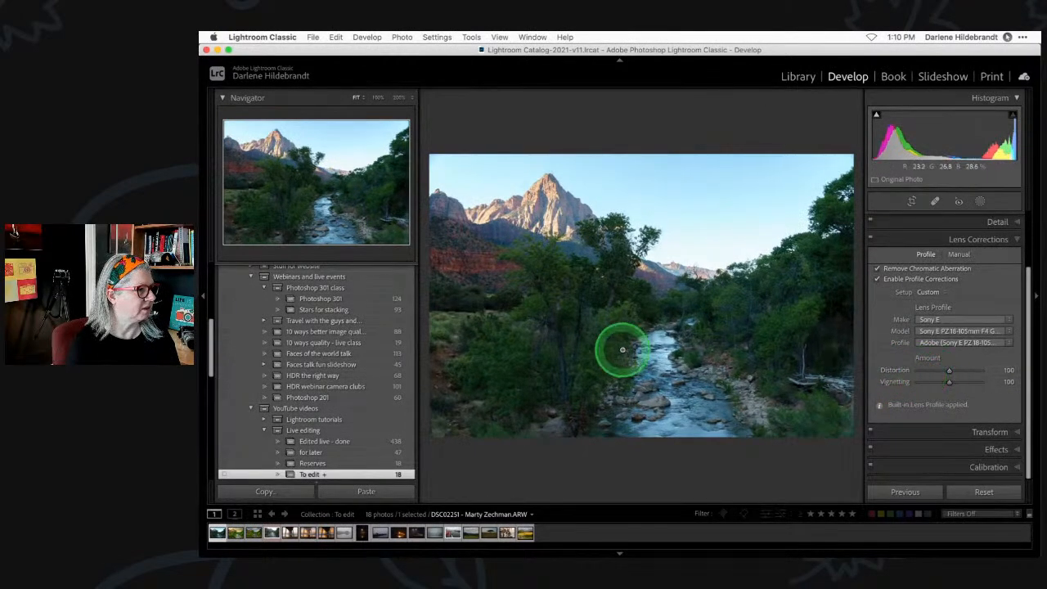
pyautogui.moveTo(949, 374); pyautogui.dragTo(918, 370)
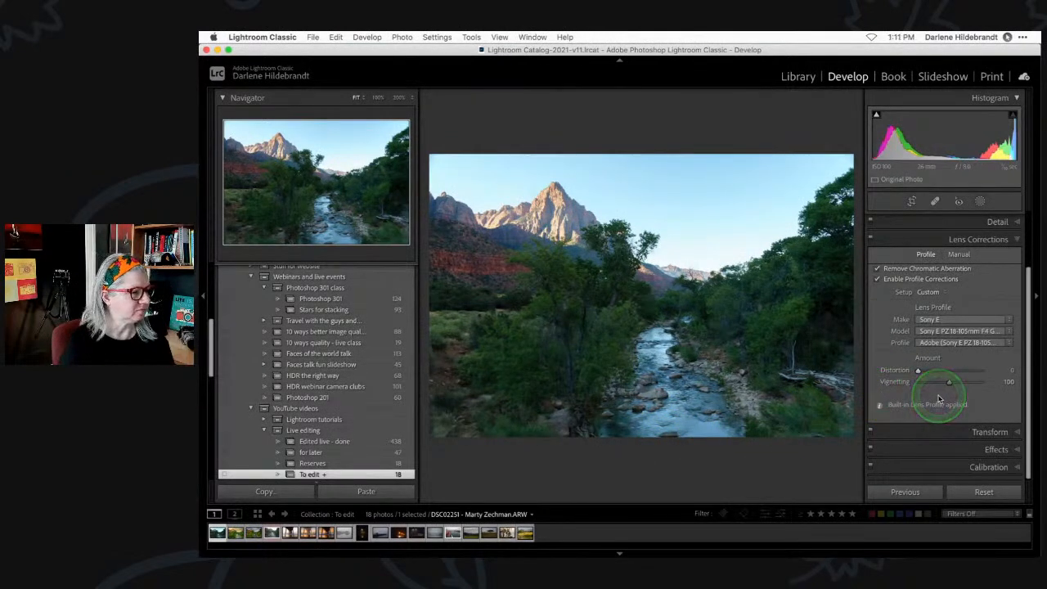
pyautogui.doubleClick(919, 372)
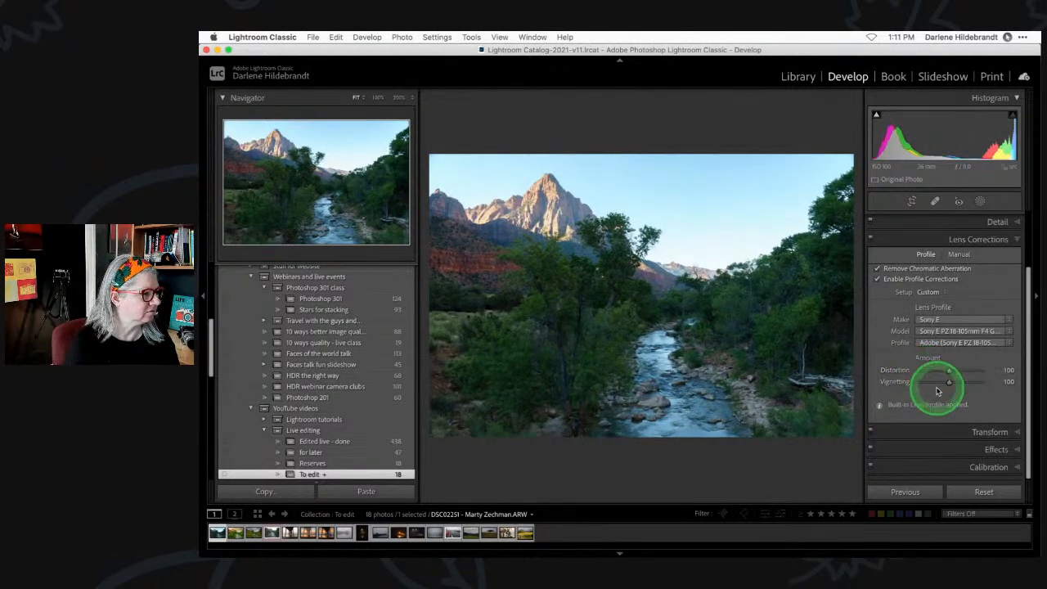
# Set the lens profile's Distortion amount to 68 and open the Transform settings.
pyautogui.moveTo(946, 369)
pyautogui.mouseDown()
pyautogui.moveTo(923, 371)
pyautogui.moveTo(941, 372)
pyautogui.mouseUp()
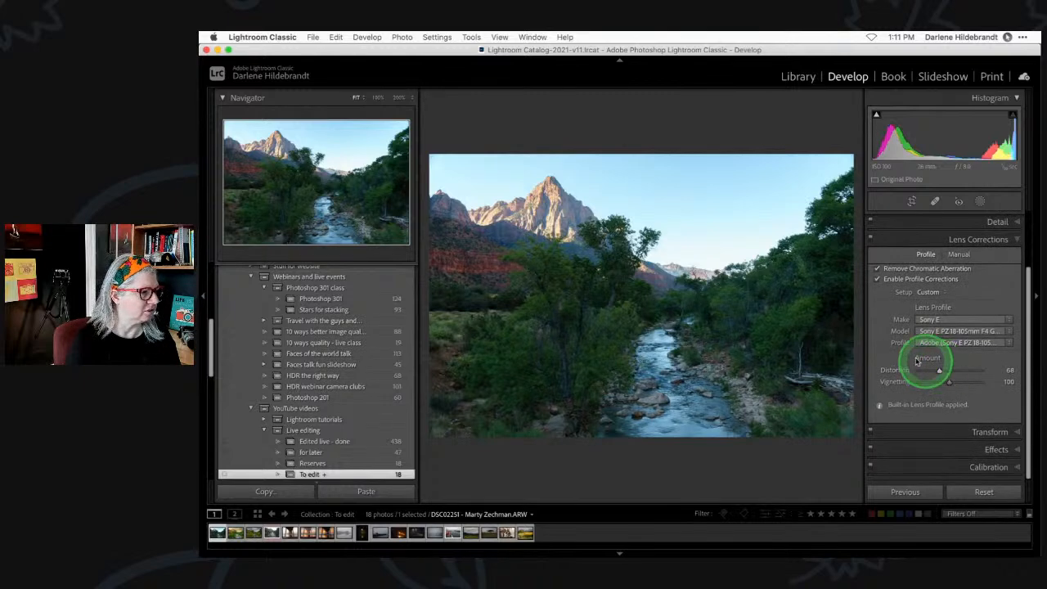
pyautogui.click(984, 432)
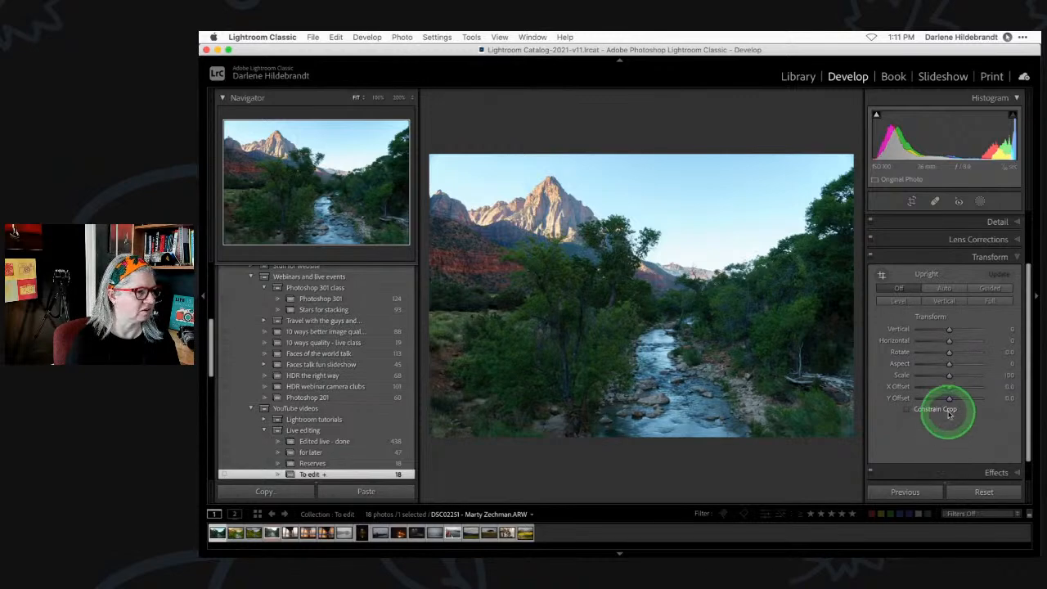
# Try Shadows at +100 with Exposure at -0.05 in the Basic settings.
pyautogui.scroll(3, 991, 270)
pyautogui.click(993, 227)
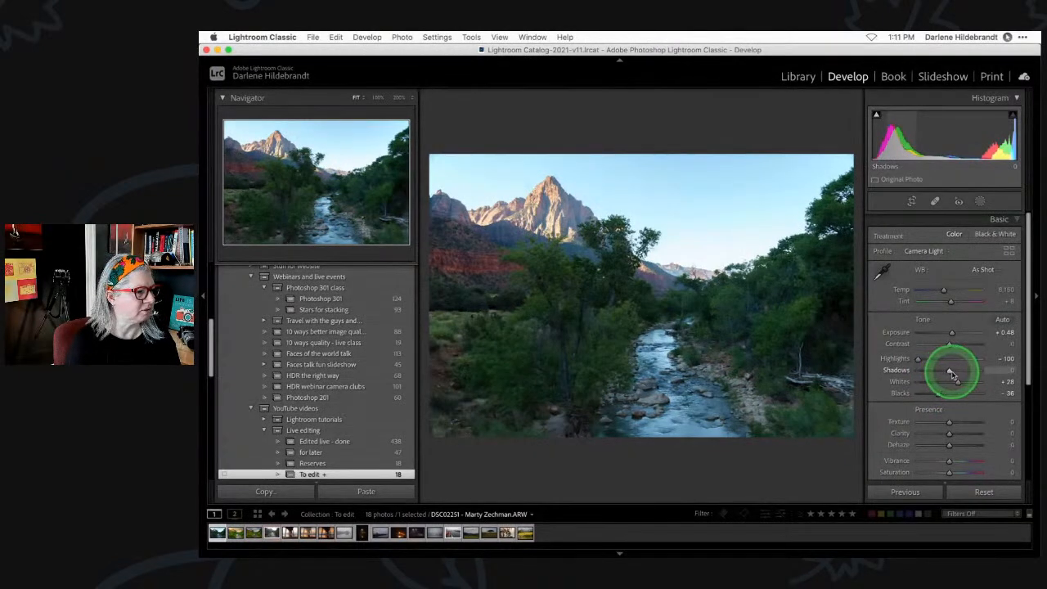
pyautogui.moveTo(949, 371); pyautogui.dragTo(995, 372)
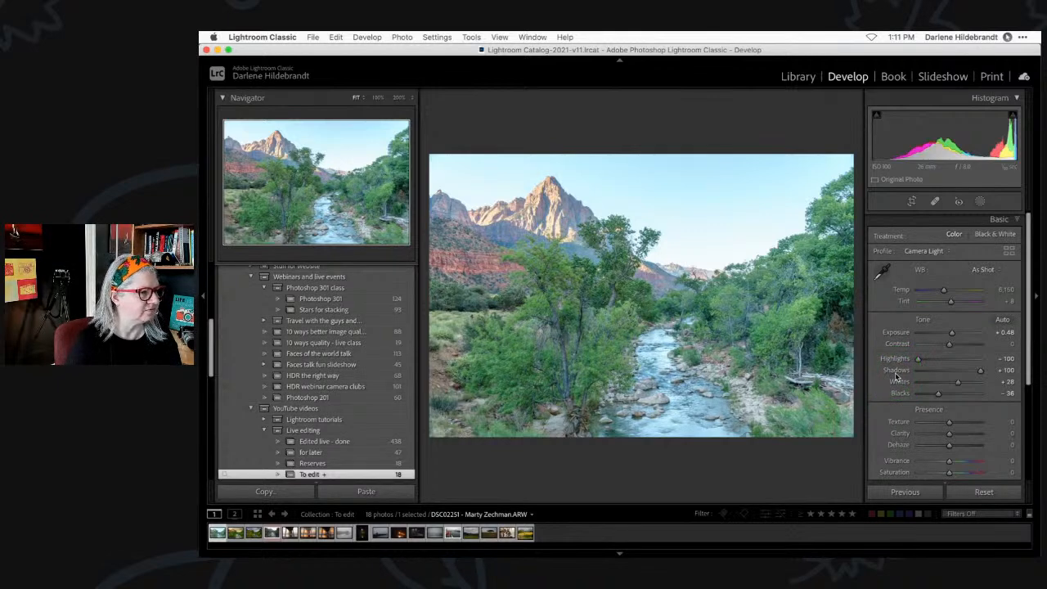
pyautogui.moveTo(952, 334); pyautogui.dragTo(951, 332)
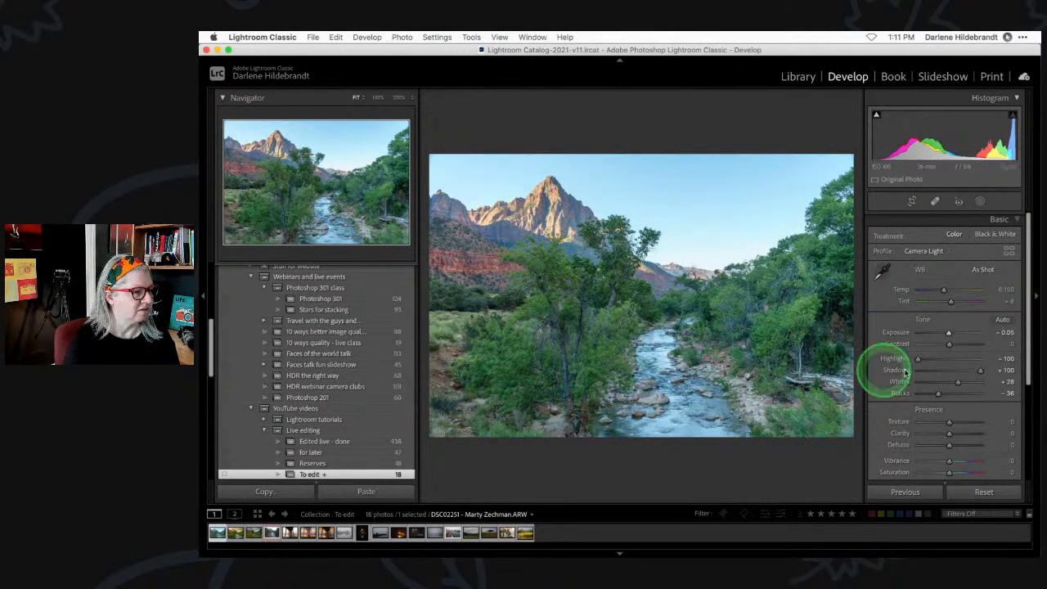
# Set Shadows to +27 and Exposure to +0.50, and compare the photo with its unedited version.
pyautogui.moveTo(982, 370); pyautogui.dragTo(957, 372)
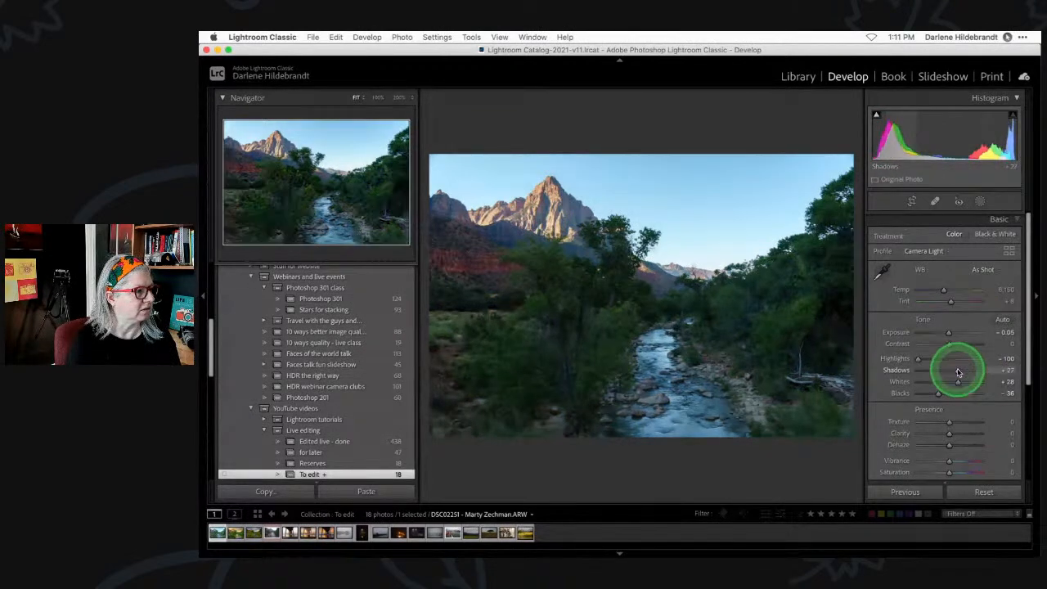
pyautogui.moveTo(950, 335); pyautogui.dragTo(952, 335)
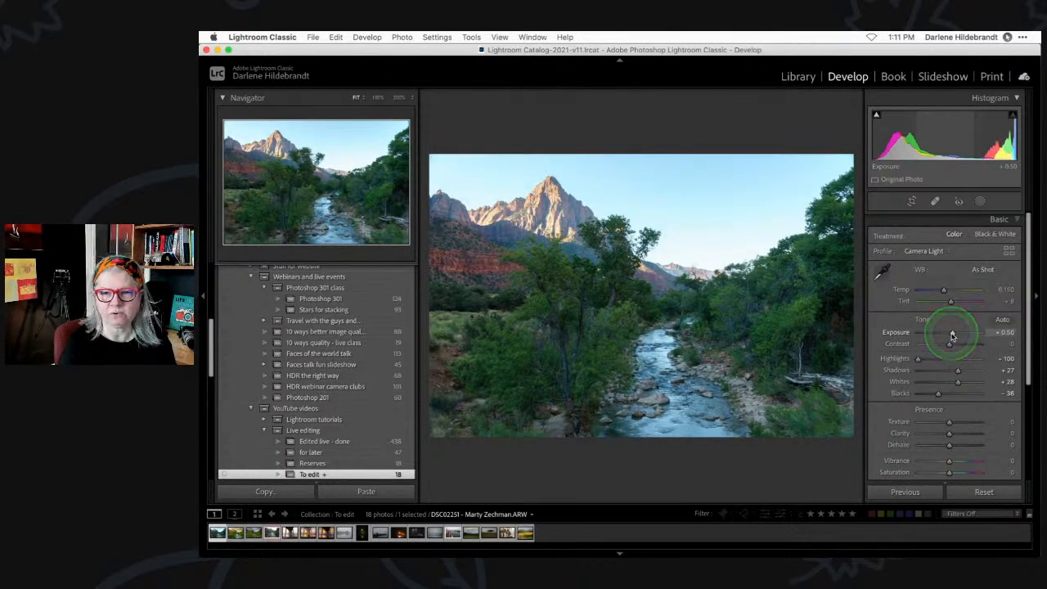
pyautogui.press('\\')
pyautogui.press('\\')
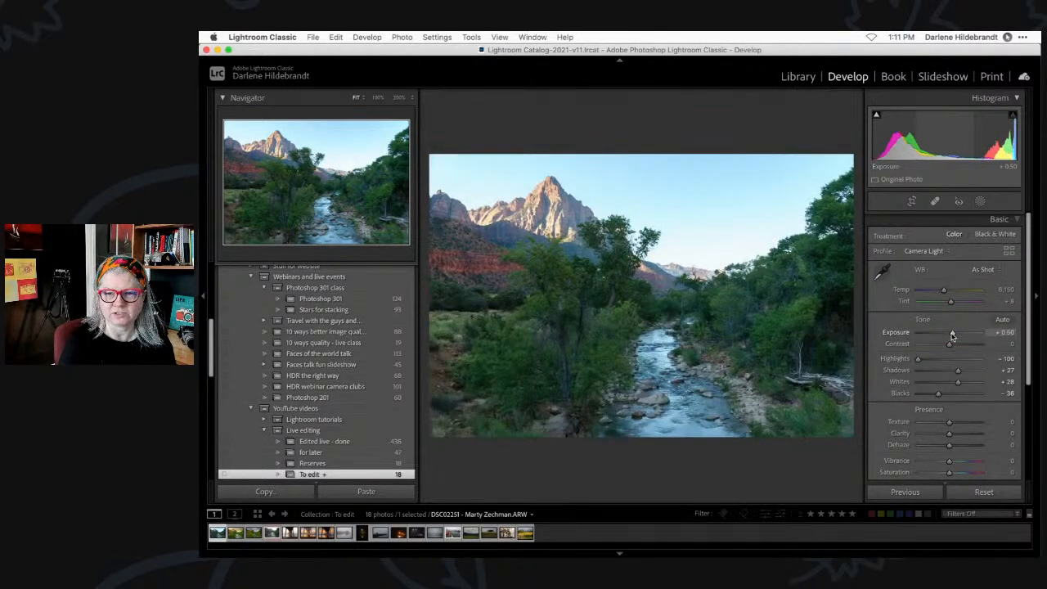
pyautogui.press('\\')
pyautogui.press('\\')
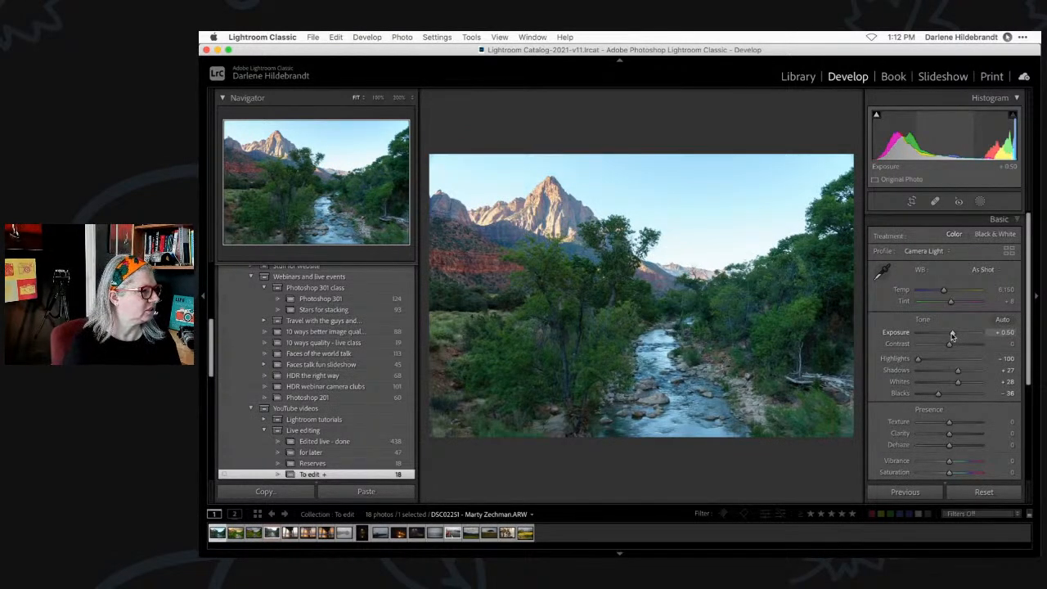
# Try lowering the Blue luminance in the HSL settings and reset it.
pyautogui.scroll(-5, 952, 336)
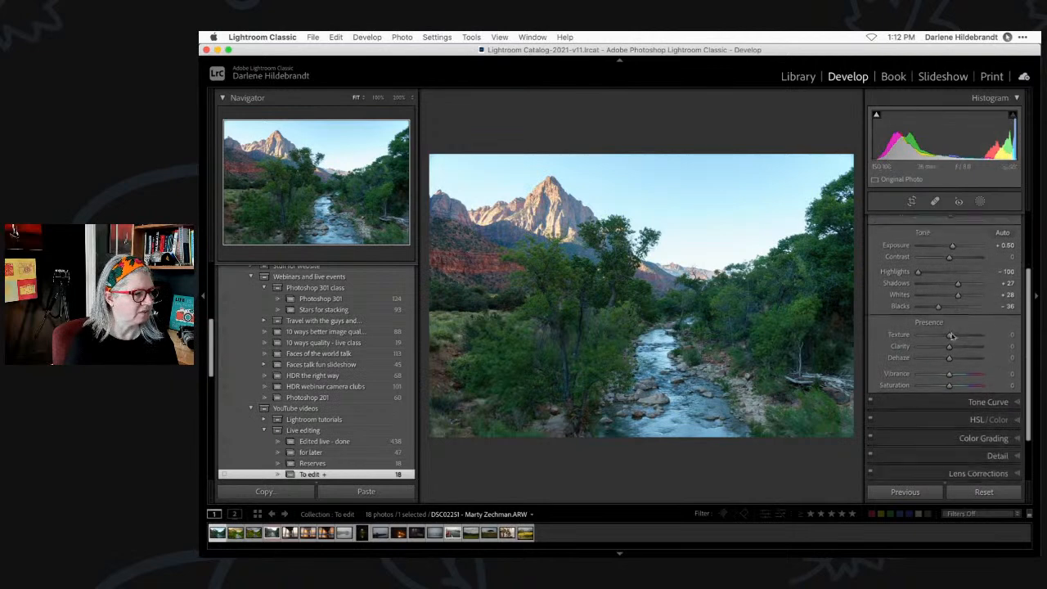
pyautogui.click(952, 352)
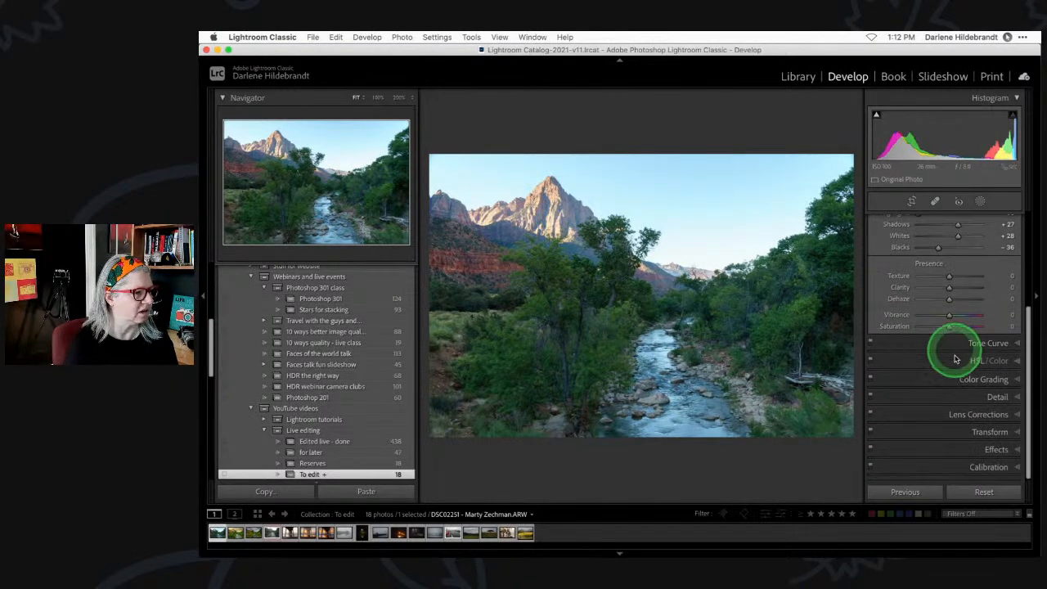
pyautogui.click(971, 251)
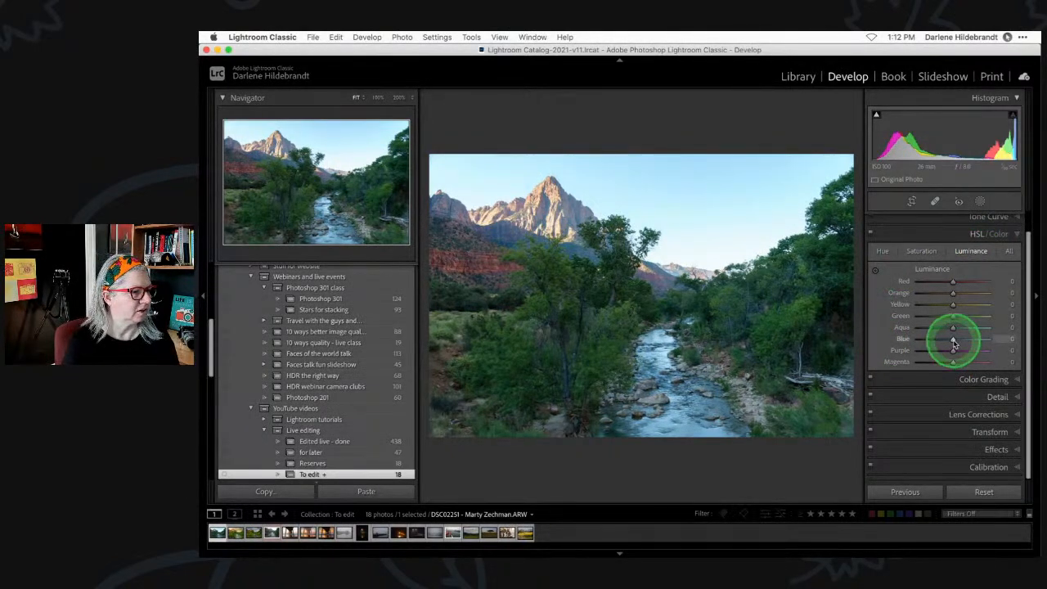
pyautogui.moveTo(953, 340); pyautogui.dragTo(905, 341)
pyautogui.doubleClick(904, 339)
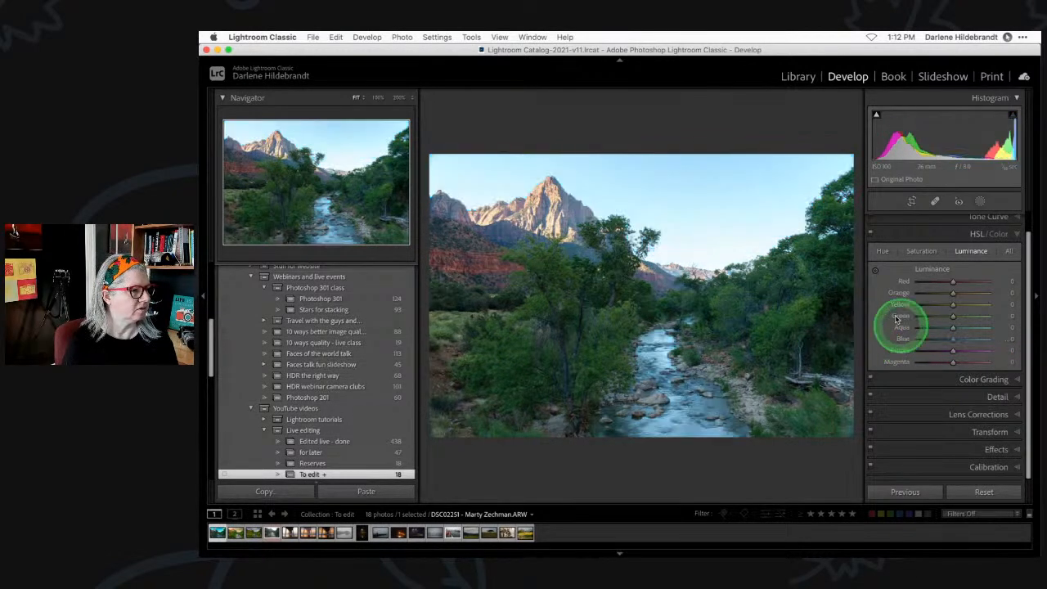
# Try darkening the sky with the Luminance targeted adjustment to Aqua -100 and Blue -100, and reset all luminance values.
pyautogui.click(876, 271)
pyautogui.click(730, 182)
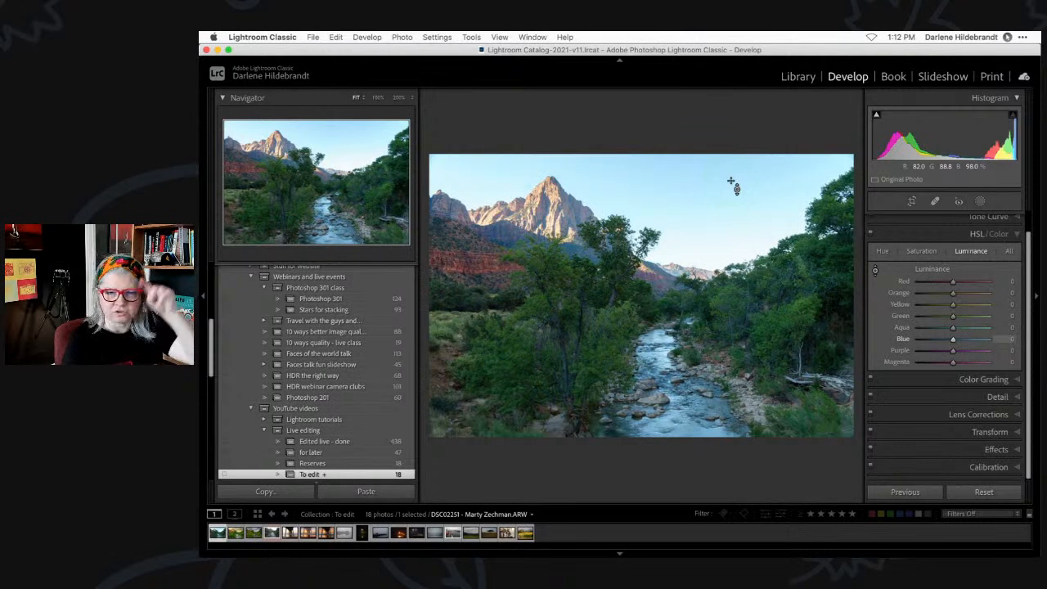
pyautogui.click(747, 188)
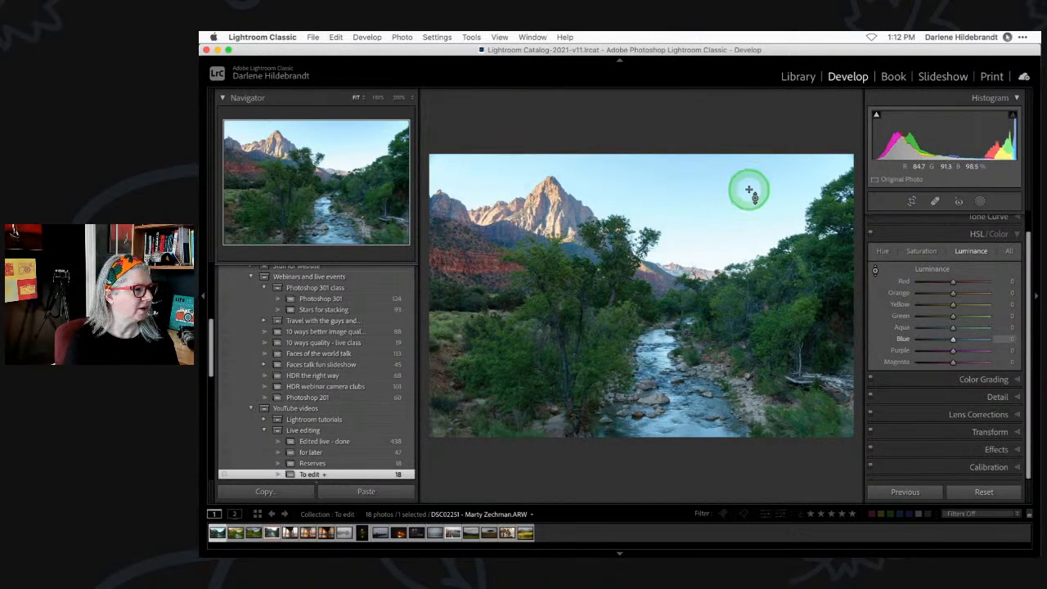
pyautogui.moveTo(749, 189); pyautogui.dragTo(722, 381)
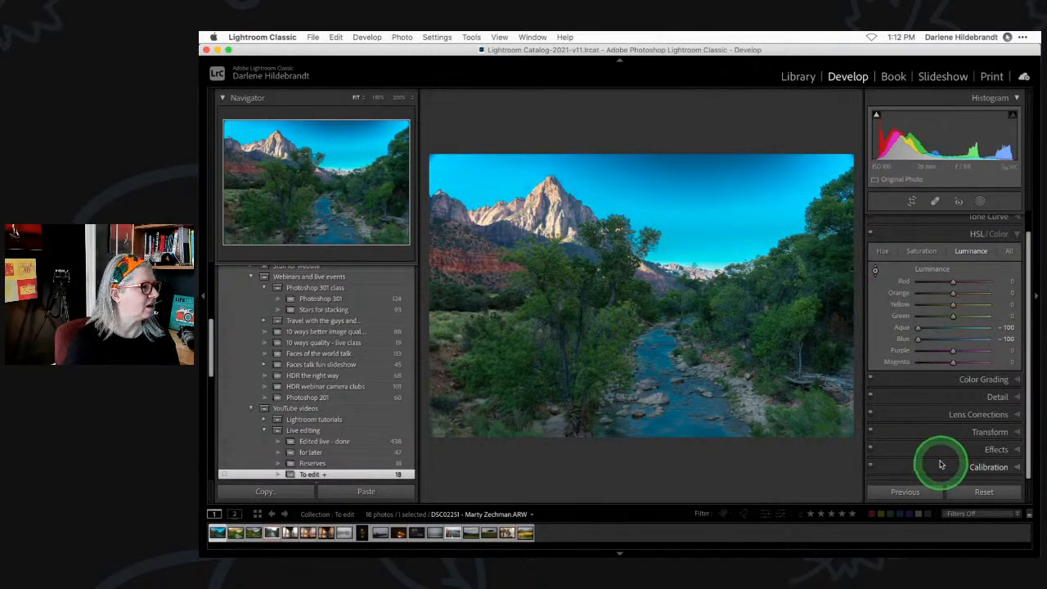
pyautogui.doubleClick(931, 270)
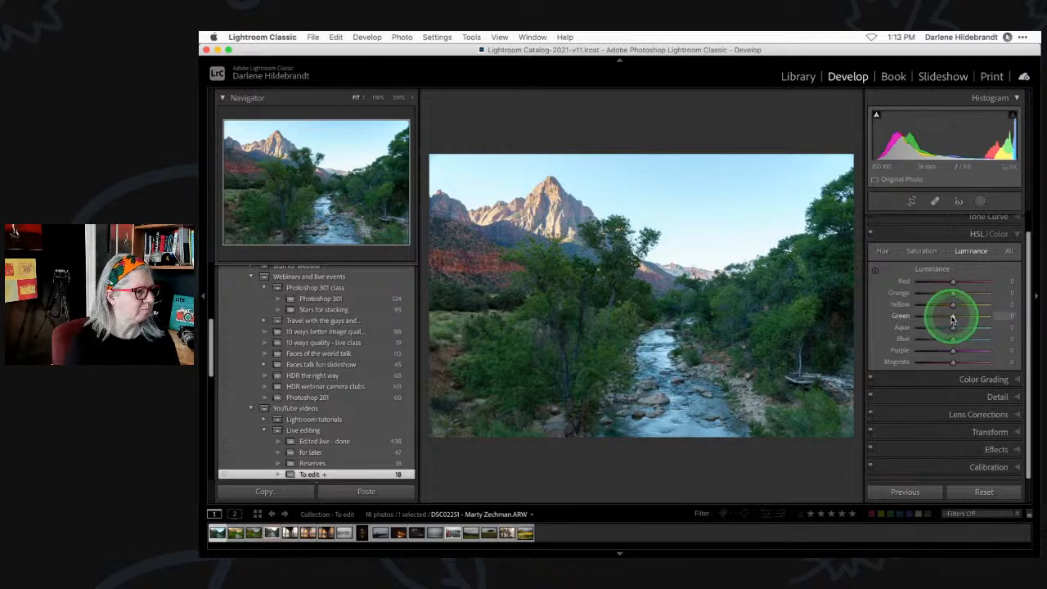
# Set the HSL luminance values to Green +69, Yellow -39, Orange -12, Aqua -15 and Blue -17.
pyautogui.moveTo(953, 316); pyautogui.dragTo(584, 228)
pyautogui.click(904, 307)
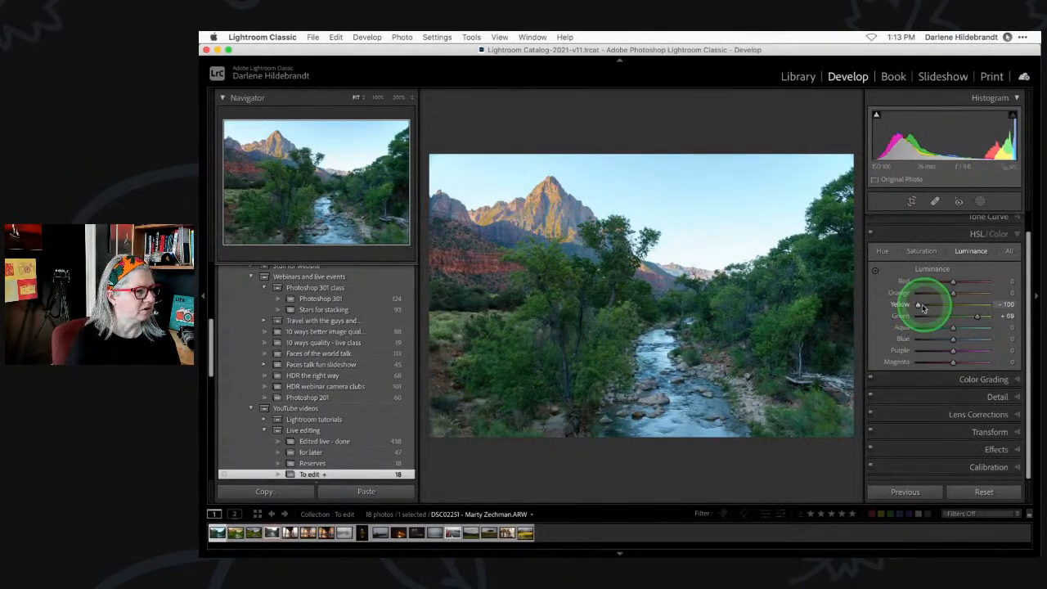
pyautogui.moveTo(919, 306); pyautogui.dragTo(955, 306)
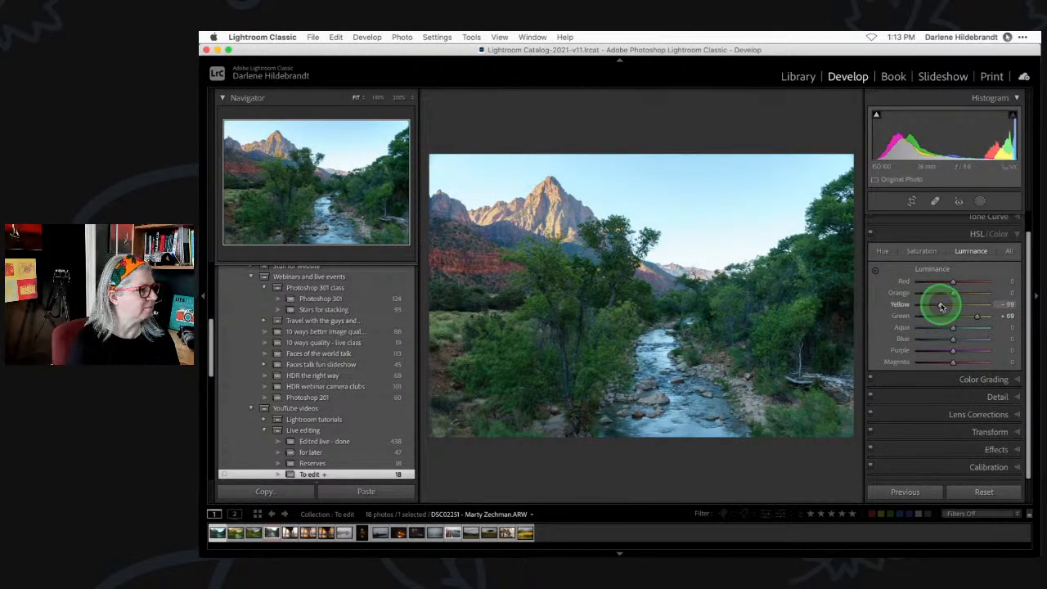
pyautogui.click(954, 295)
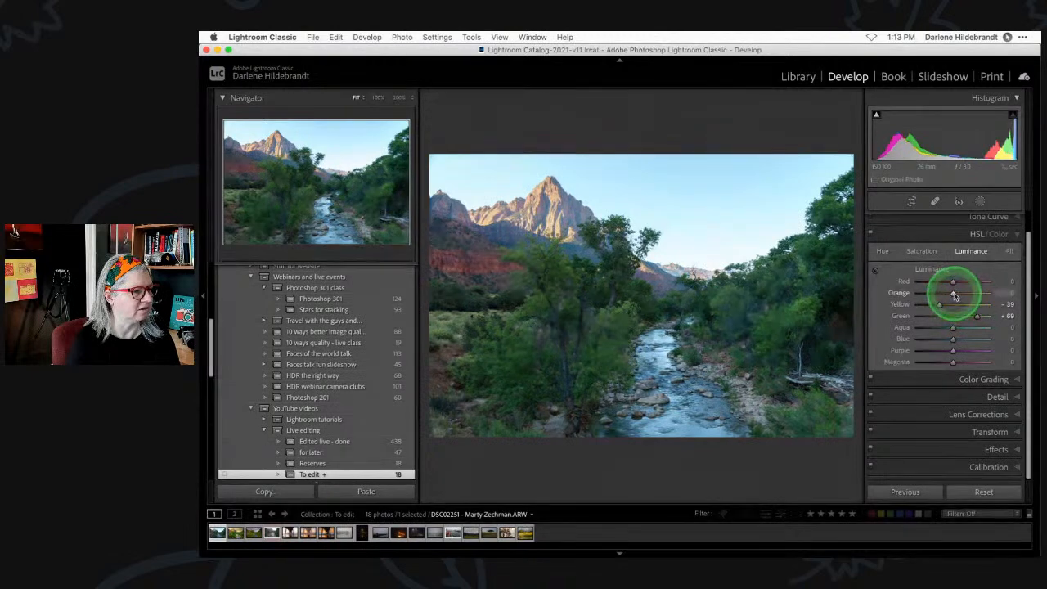
pyautogui.moveTo(954, 295)
pyautogui.mouseDown()
pyautogui.moveTo(931, 293)
pyautogui.moveTo(977, 293)
pyautogui.moveTo(898, 295)
pyautogui.moveTo(1001, 295)
pyautogui.moveTo(849, 295)
pyautogui.moveTo(988, 294)
pyautogui.moveTo(892, 302)
pyautogui.moveTo(842, 299)
pyautogui.moveTo(988, 293)
pyautogui.moveTo(810, 287)
pyautogui.moveTo(1016, 290)
pyautogui.moveTo(755, 290)
pyautogui.moveTo(1035, 301)
pyautogui.moveTo(787, 305)
pyautogui.moveTo(963, 297)
pyautogui.moveTo(927, 299)
pyautogui.moveTo(947, 293)
pyautogui.mouseUp()
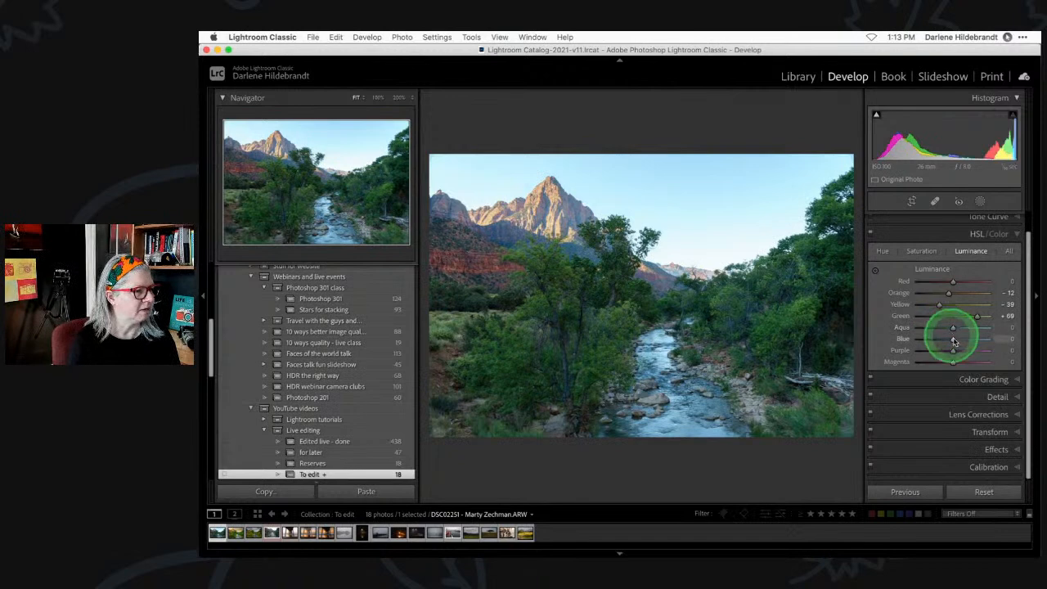
pyautogui.moveTo(954, 329); pyautogui.dragTo(946, 340)
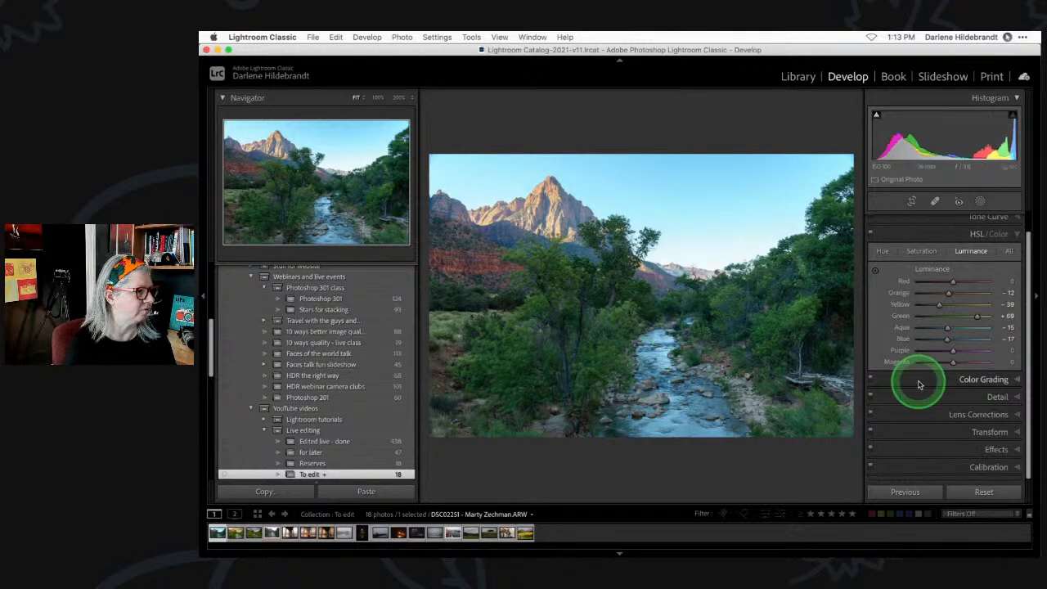
# Try darkening the sky near the horizon with the Luminance targeted adjustment, and undo the changes.
pyautogui.click(876, 272)
pyautogui.moveTo(710, 260); pyautogui.dragTo(706, 292)
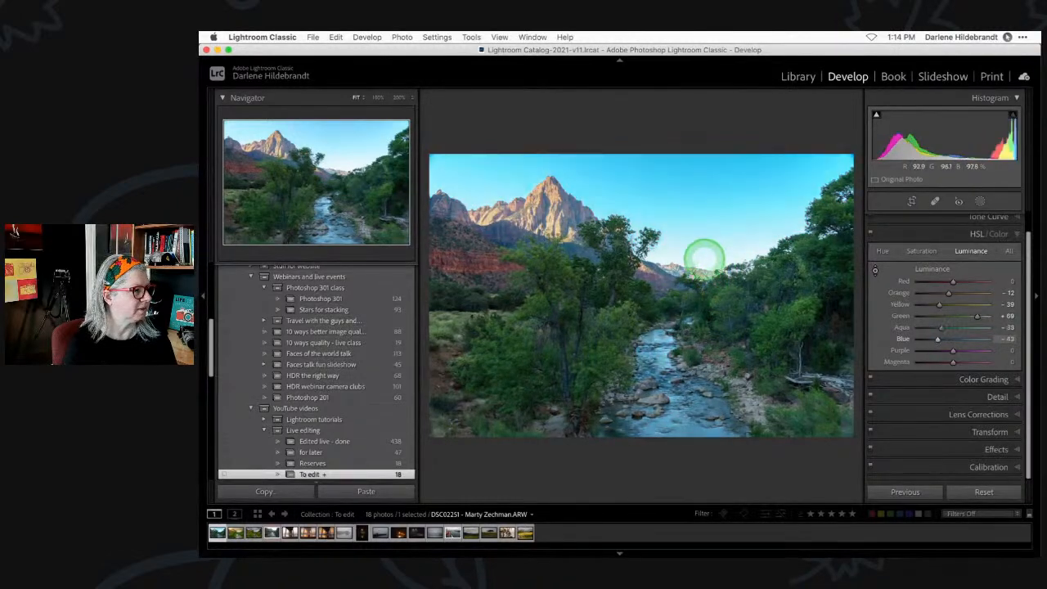
pyautogui.moveTo(704, 242); pyautogui.dragTo(710, 347)
pyautogui.press('super+z')
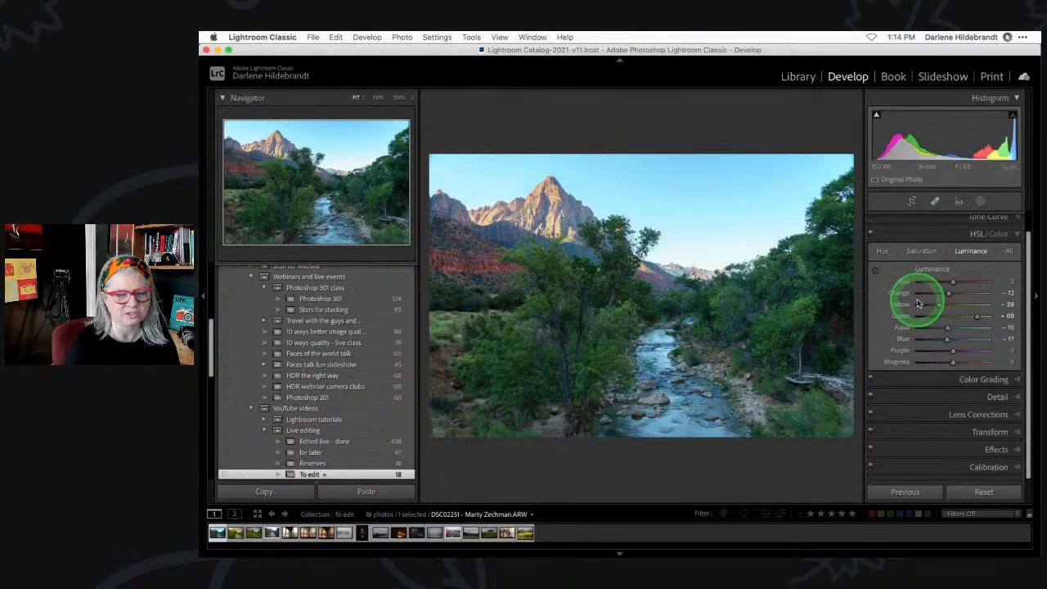
# Try darkening the sky by targeted adjustment to Aqua -78 and Blue -100 luminance, and reset all luminance values.
pyautogui.click(874, 271)
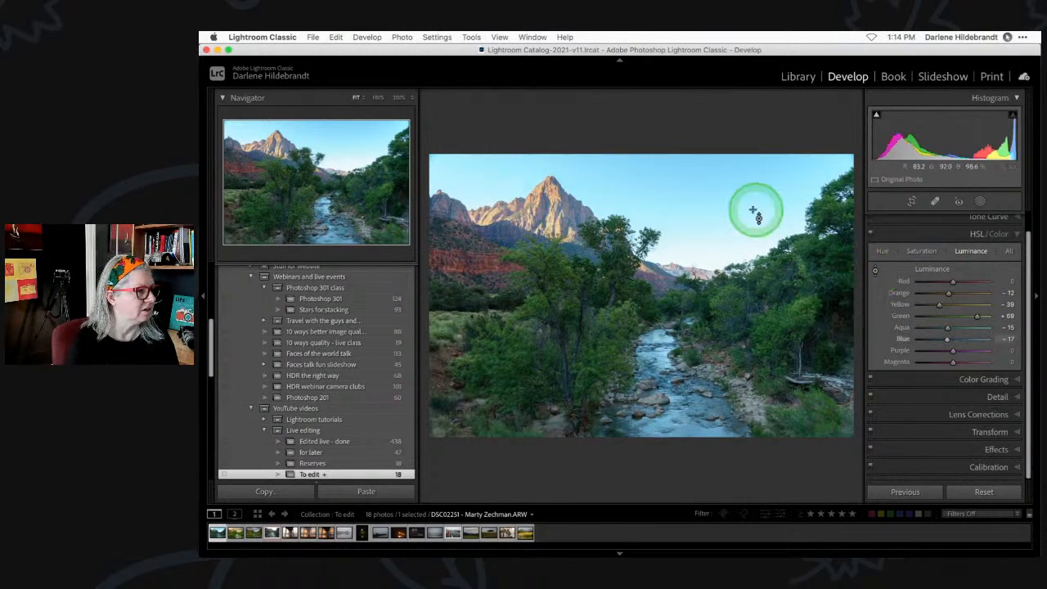
pyautogui.moveTo(753, 210); pyautogui.dragTo(725, 285)
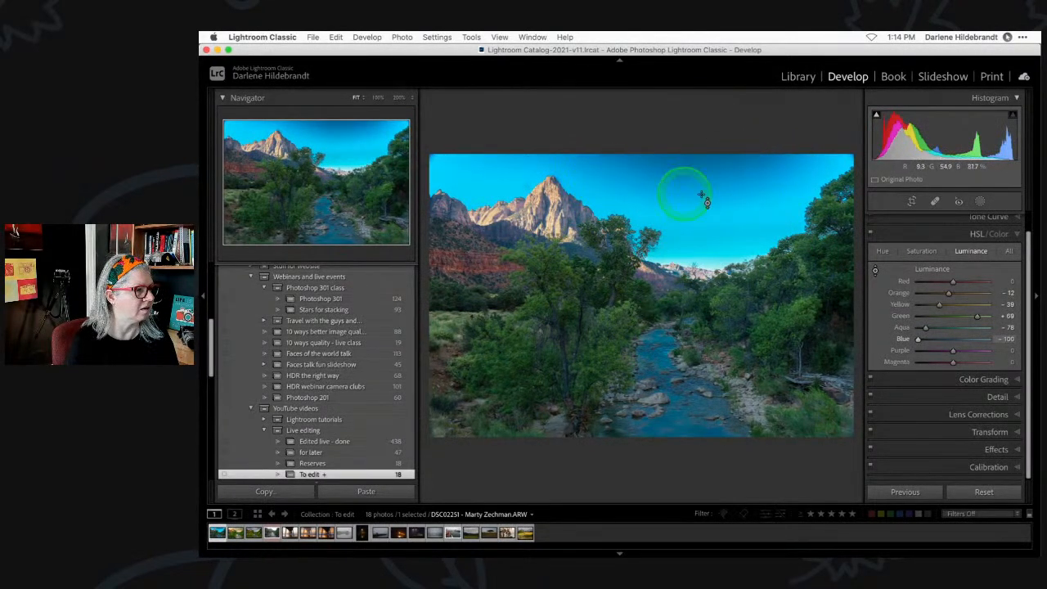
pyautogui.click(636, 189)
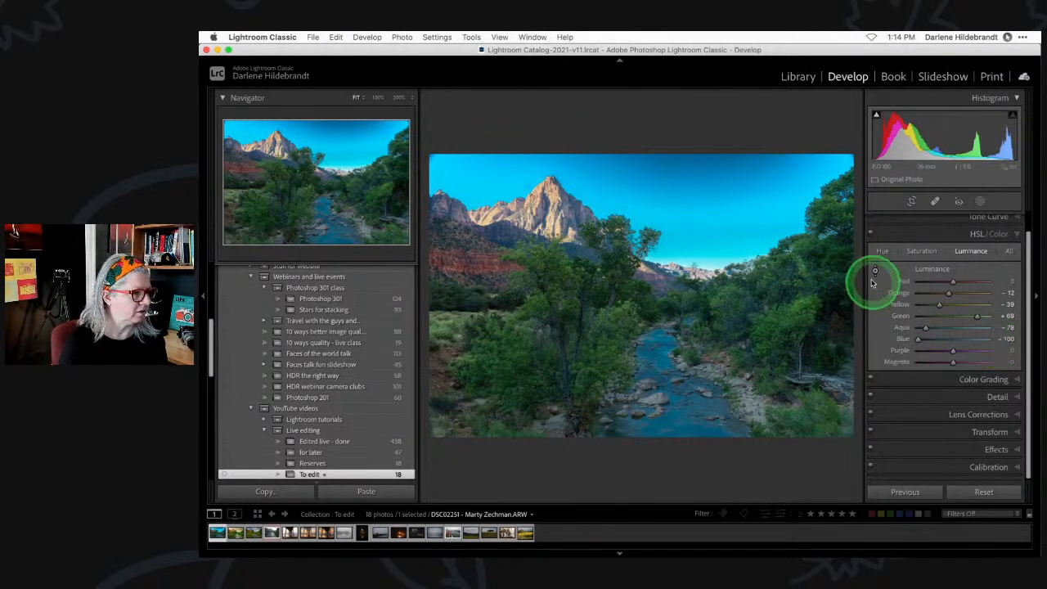
pyautogui.doubleClick(920, 269)
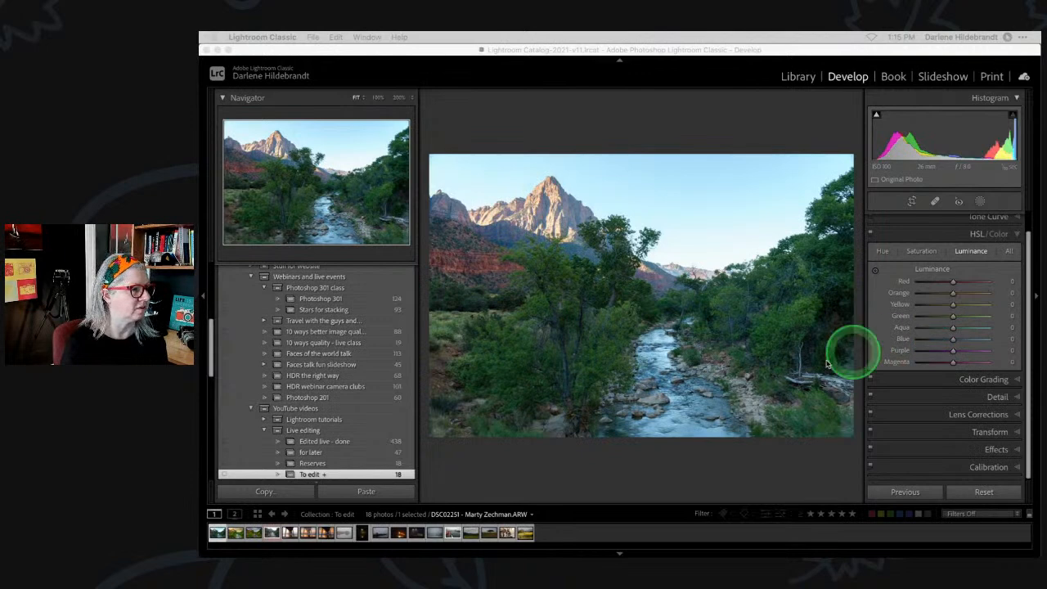
# Return to the Basic settings and try Clarity and Texture at +100.
pyautogui.click(766, 473)
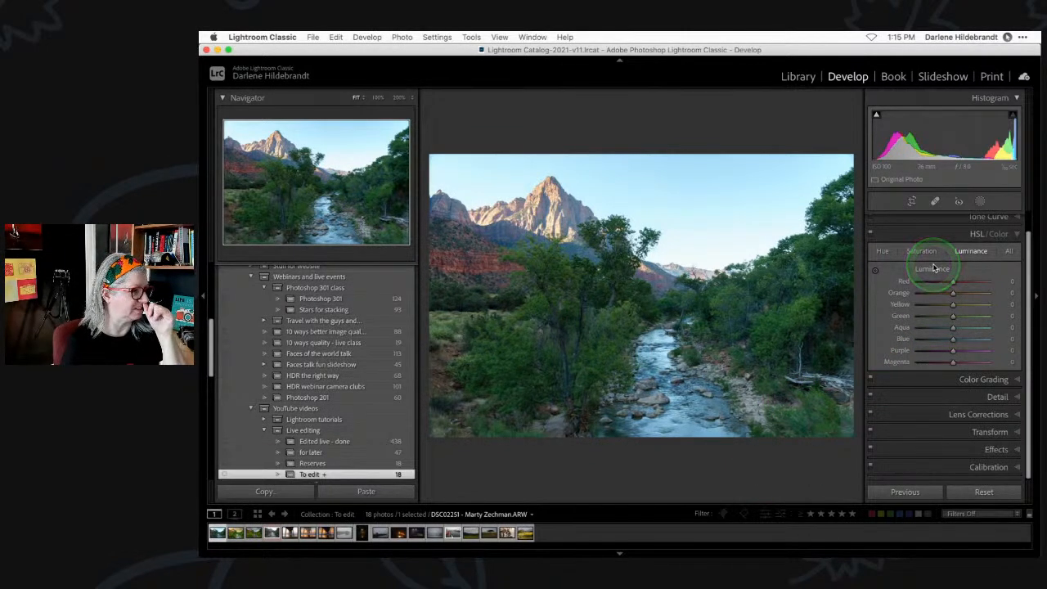
pyautogui.click(912, 234)
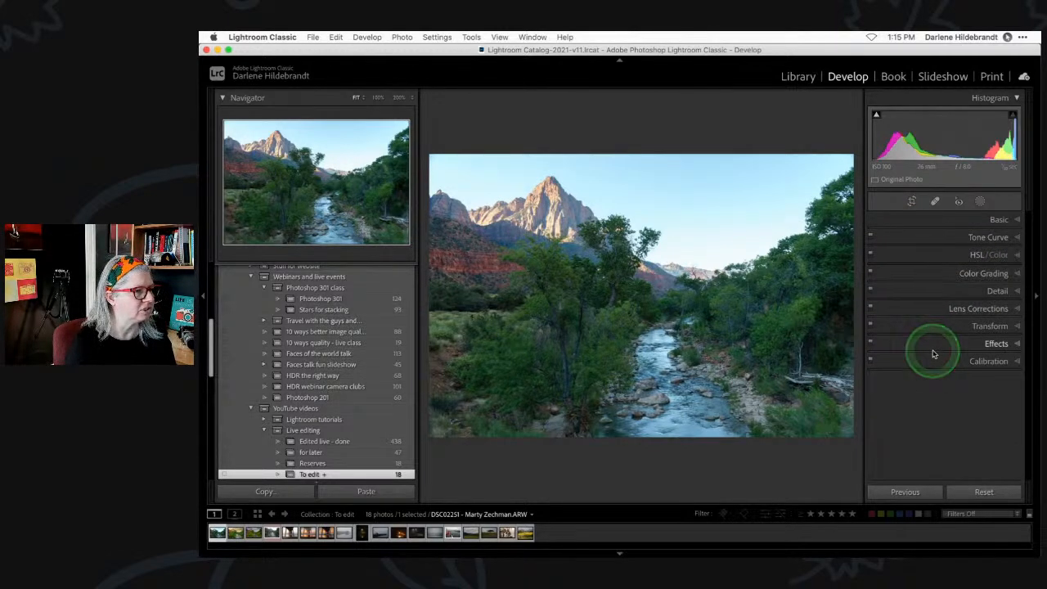
pyautogui.click(990, 221)
pyautogui.scroll(-2, 973, 327)
pyautogui.moveTo(949, 392)
pyautogui.mouseDown()
pyautogui.moveTo(941, 387)
pyautogui.moveTo(953, 393)
pyautogui.mouseUp()
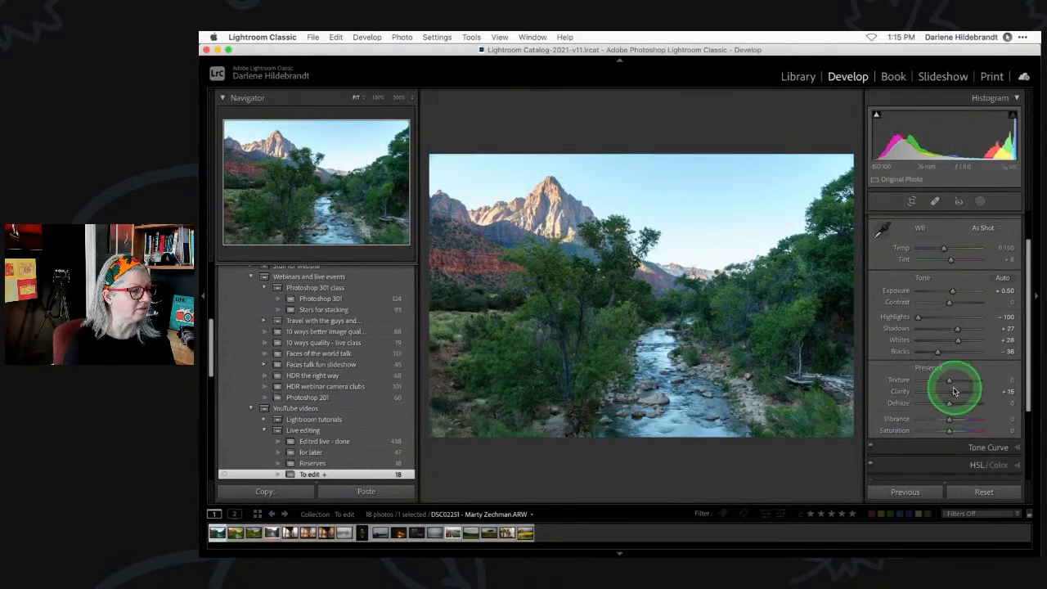
pyautogui.moveTo(954, 394); pyautogui.dragTo(995, 380)
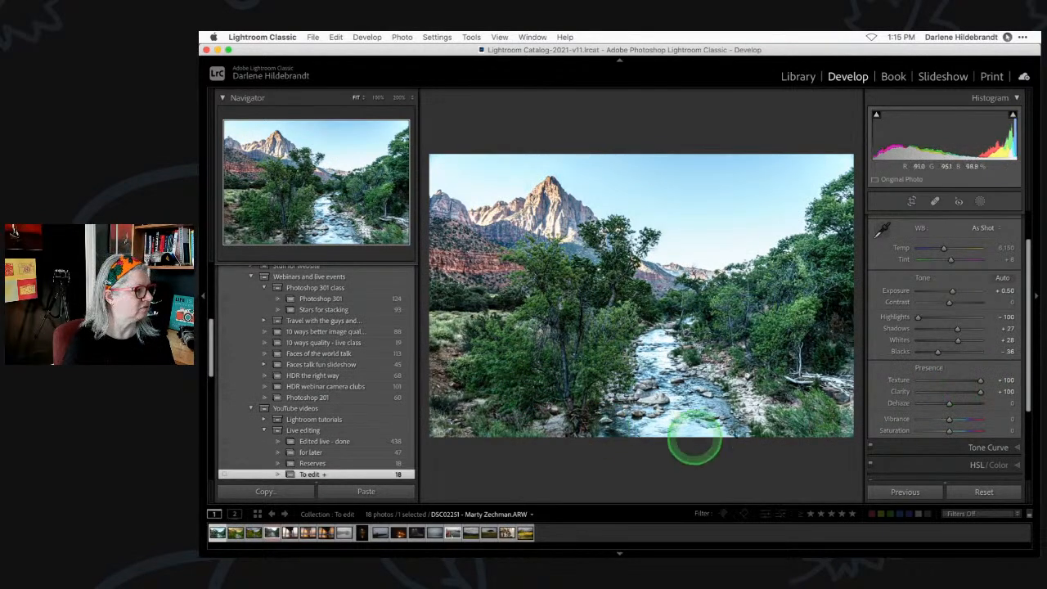
# Examine the mountain peak at 100% zoom, and reset Clarity and Texture to 0.
pyautogui.click(494, 176)
pyautogui.moveTo(732, 395); pyautogui.dragTo(588, 366)
pyautogui.moveTo(729, 374); pyautogui.dragTo(619, 339)
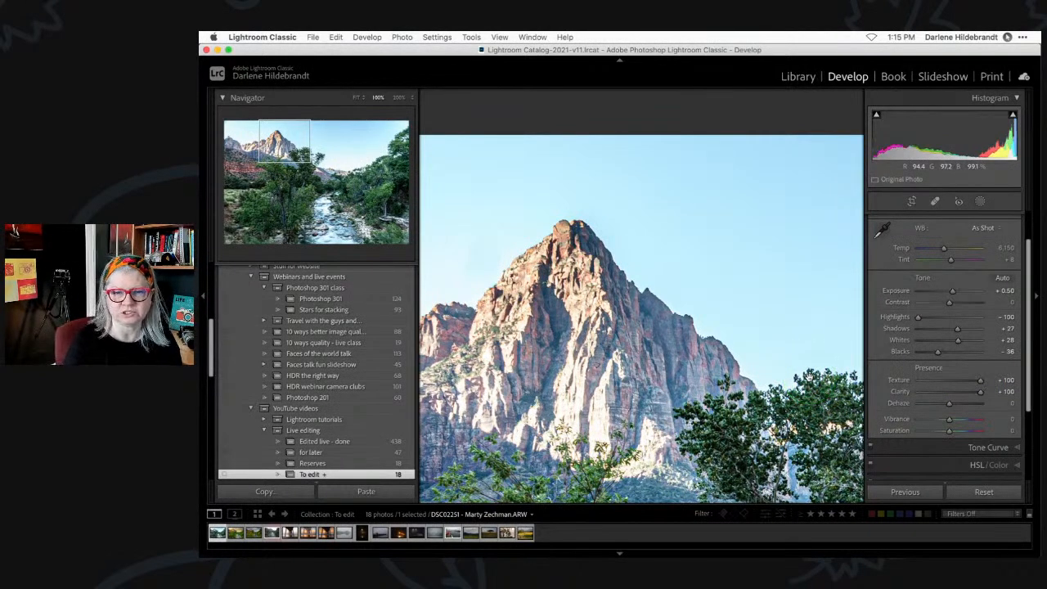
pyautogui.doubleClick(898, 390)
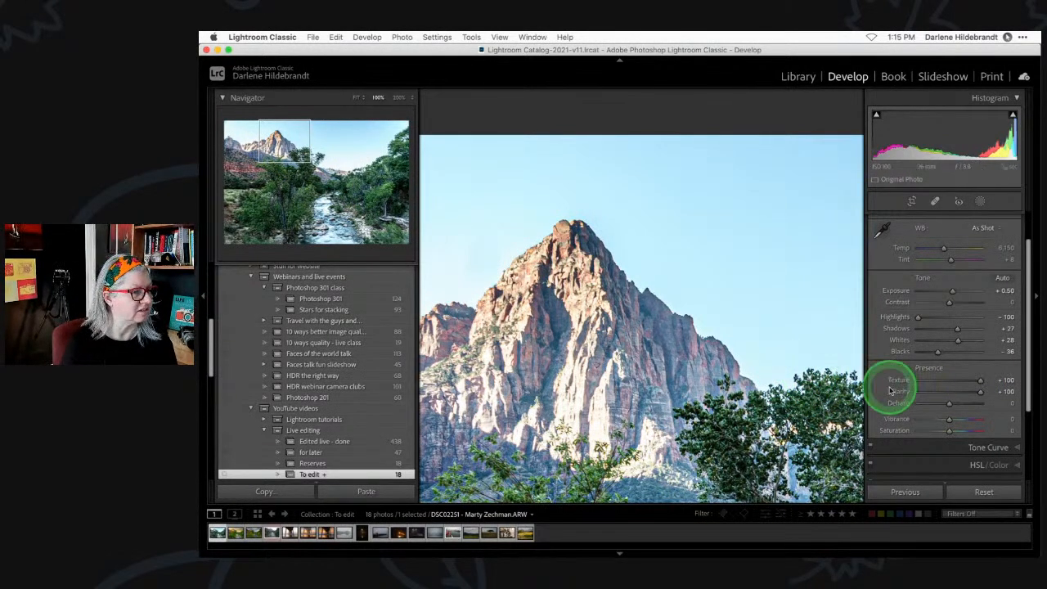
pyautogui.doubleClick(898, 379)
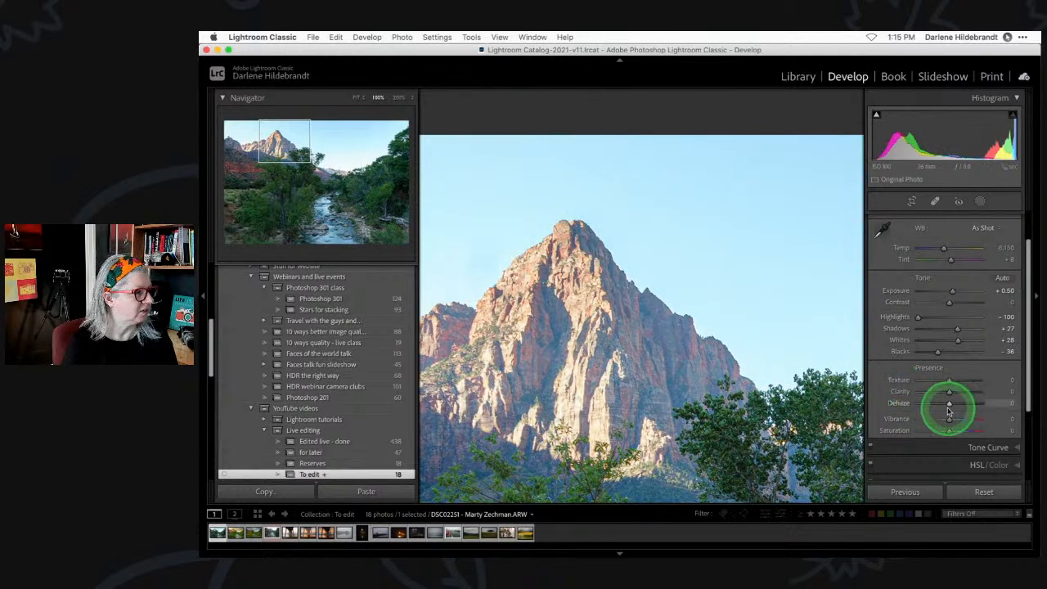
# Set Texture to +10 and Clarity to +18, show the whole photo, and open the Masking options.
pyautogui.moveTo(949, 394); pyautogui.dragTo(954, 381)
pyautogui.click(670, 311)
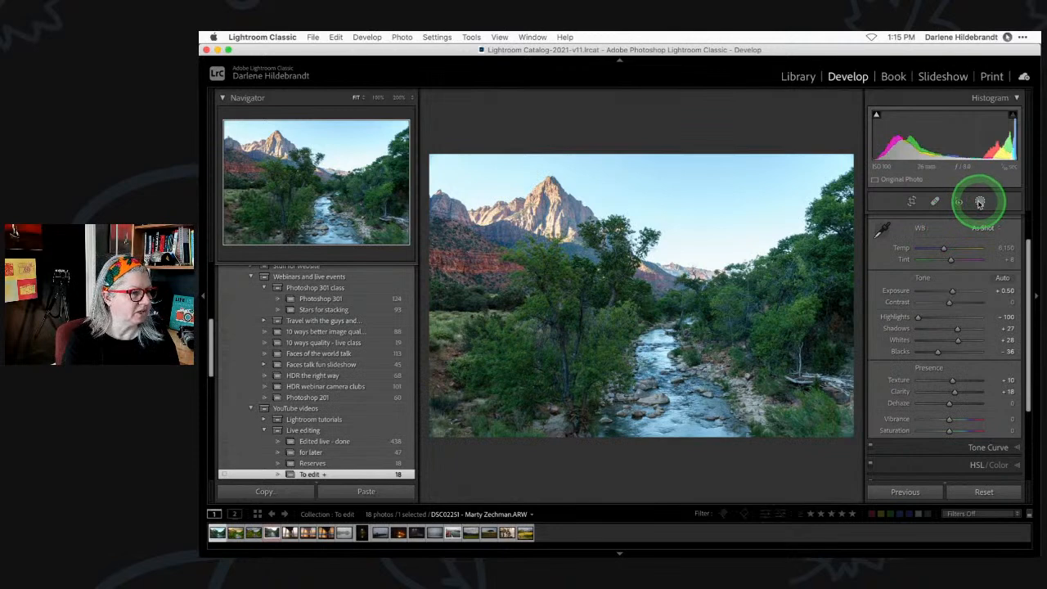
pyautogui.click(979, 203)
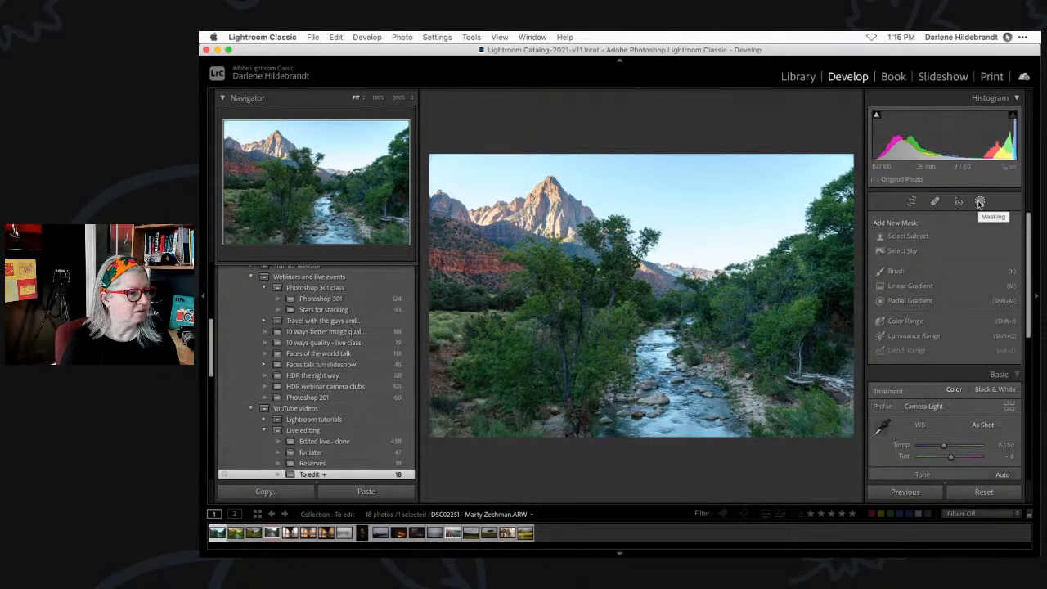
# Examine the program's release and Camera Raw version information, and close it.
pyautogui.click(254, 38)
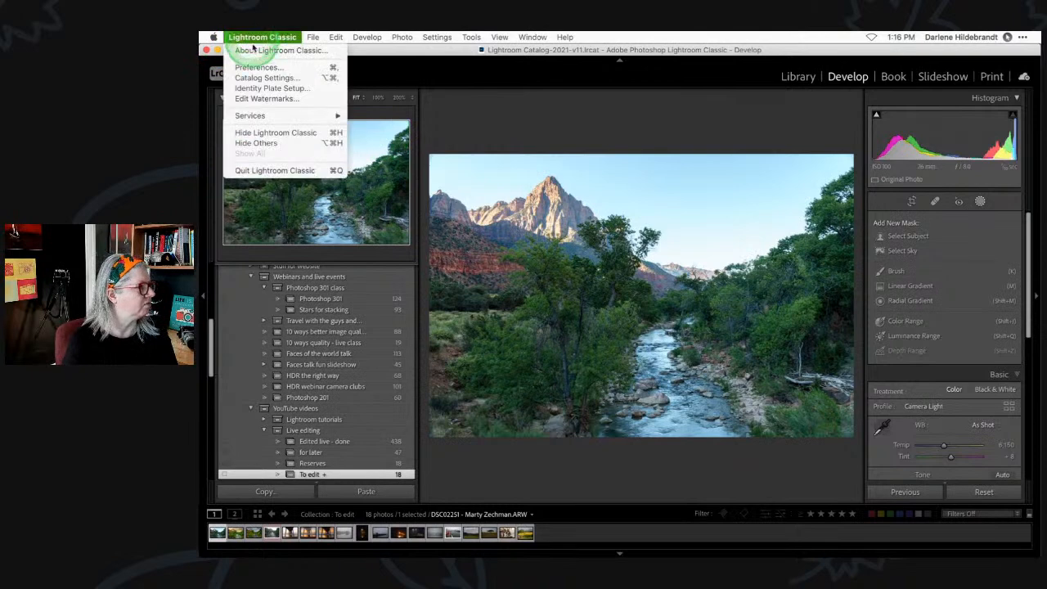
pyautogui.click(255, 51)
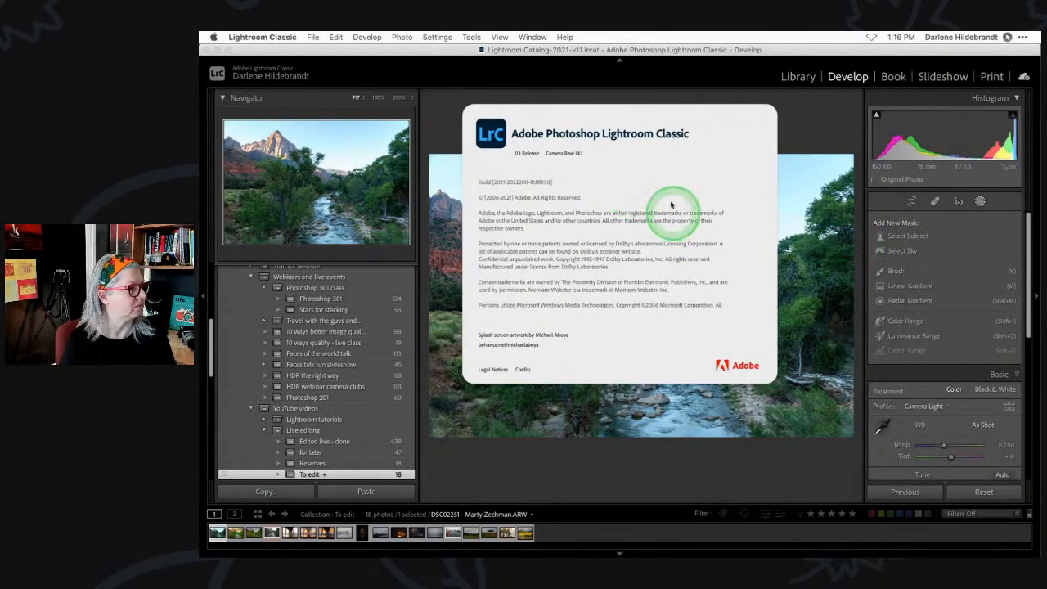
pyautogui.click(761, 143)
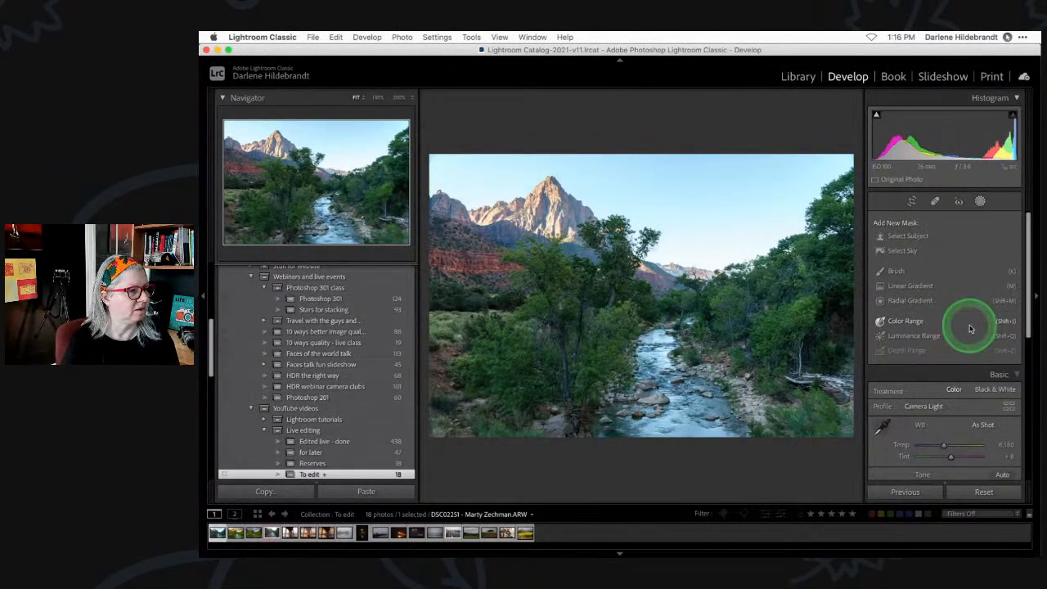
# Create a Select Sky mask, try its Exposure at -4.00, and enlarge the photo to inspect the mask edges.
pyautogui.click(901, 251)
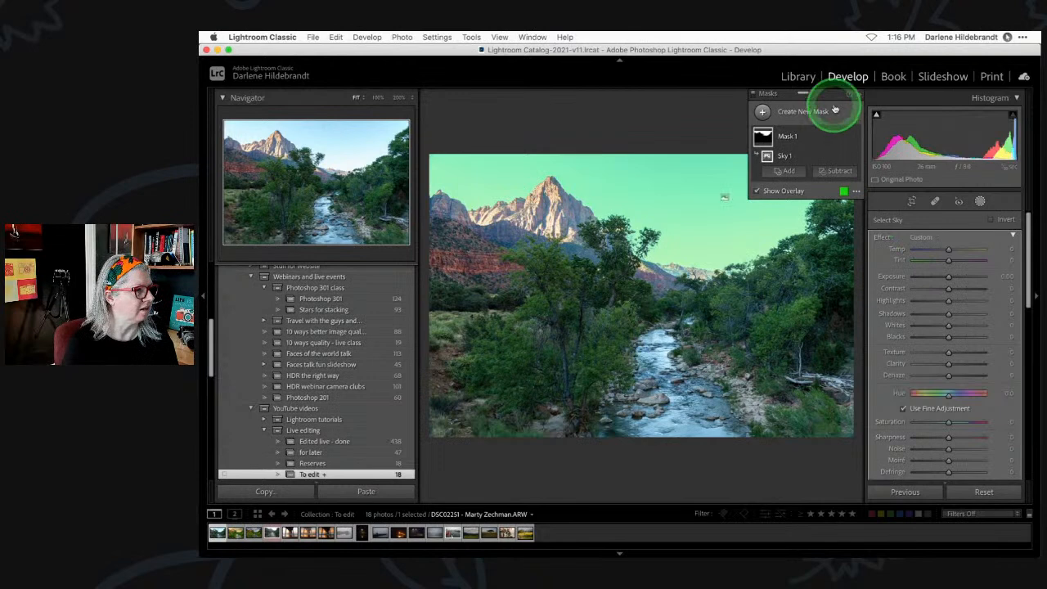
pyautogui.moveTo(835, 93); pyautogui.dragTo(806, 372)
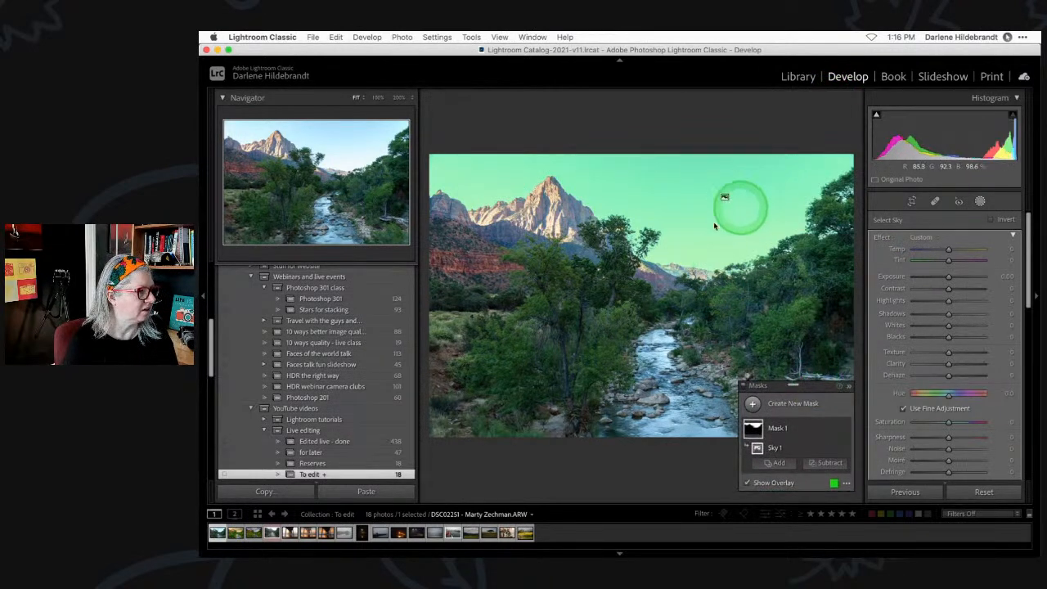
pyautogui.moveTo(949, 276); pyautogui.dragTo(853, 273)
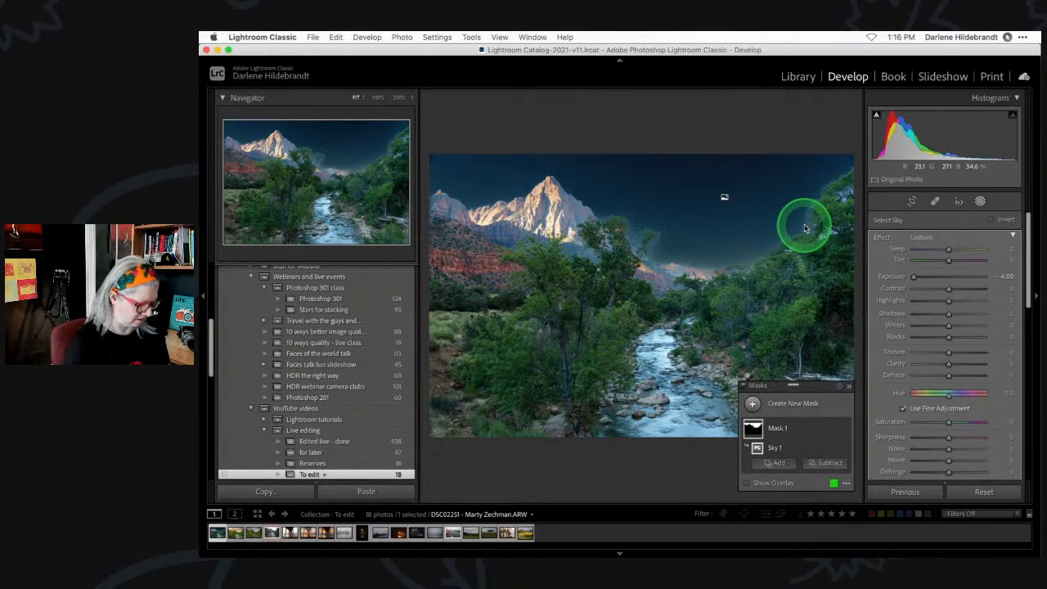
pyautogui.press('super+=')
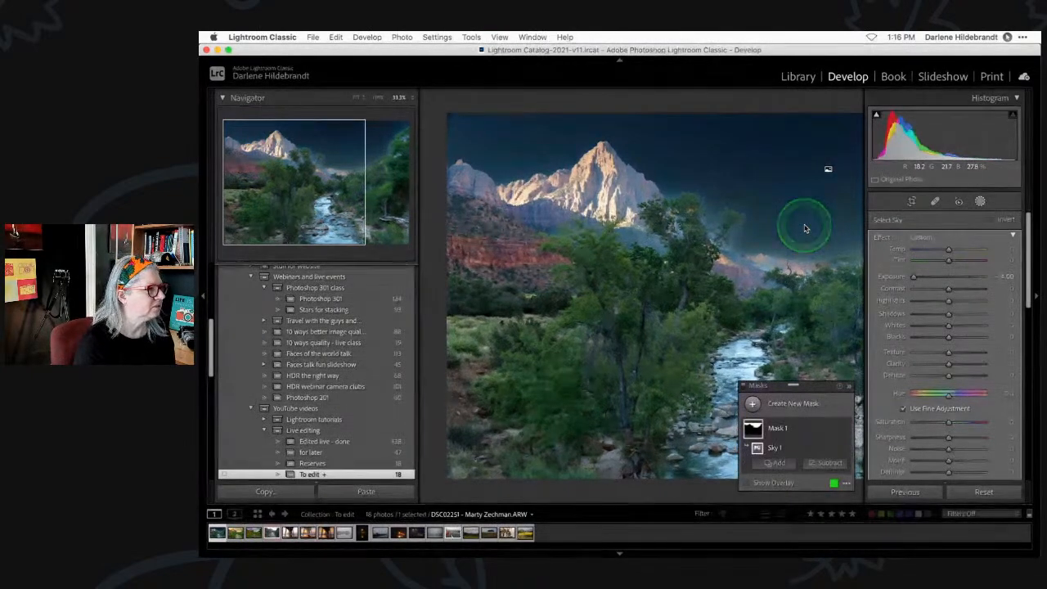
pyautogui.click(203, 299)
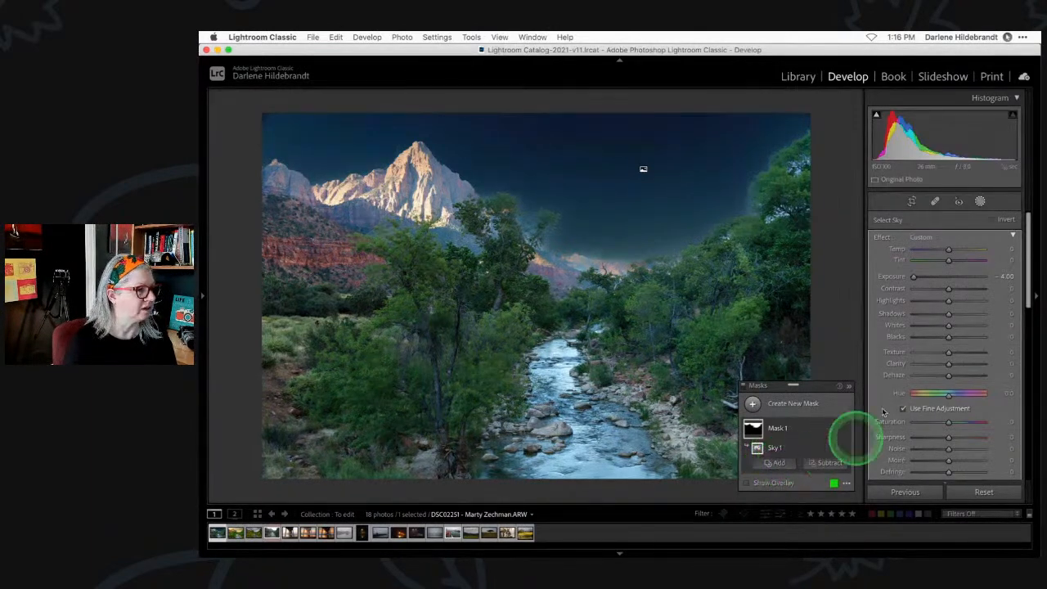
# Set the sky mask's Exposure to -0.93 and Saturation to -14.
pyautogui.moveTo(914, 276); pyautogui.dragTo(943, 278)
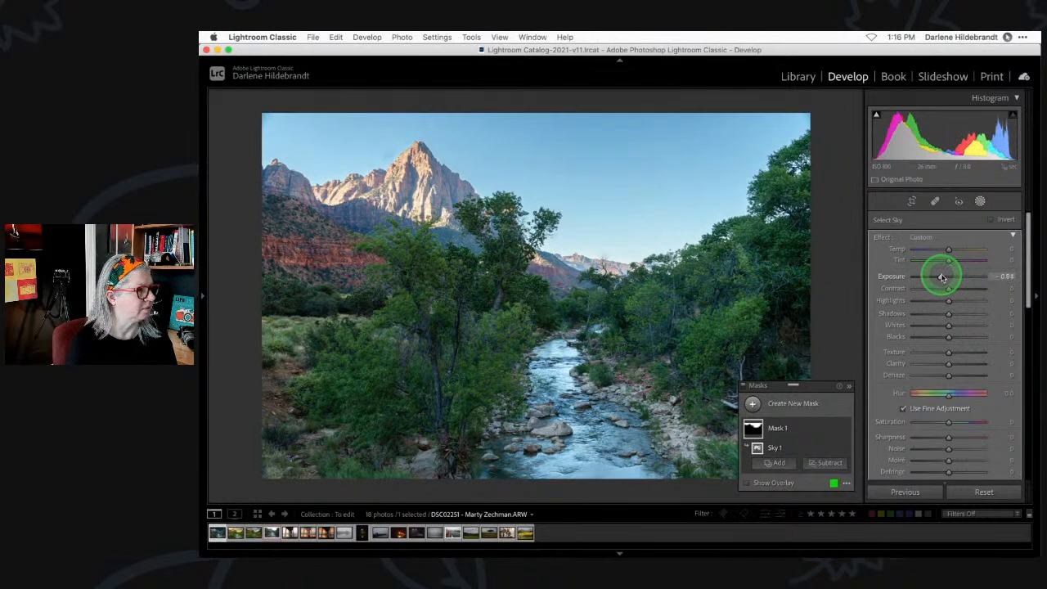
pyautogui.scroll(-2, 949, 360)
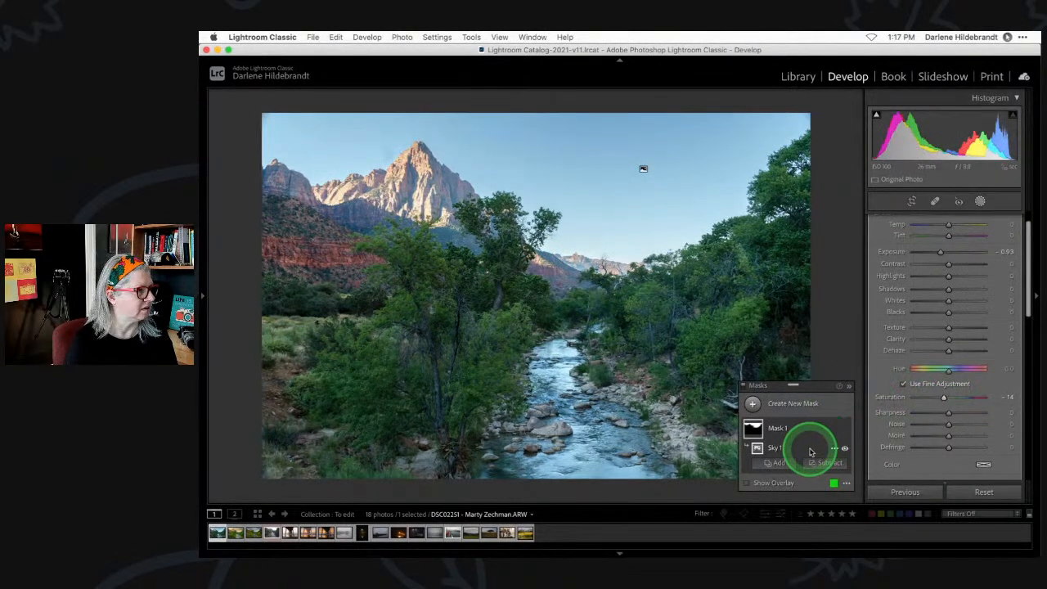
pyautogui.click(837, 420)
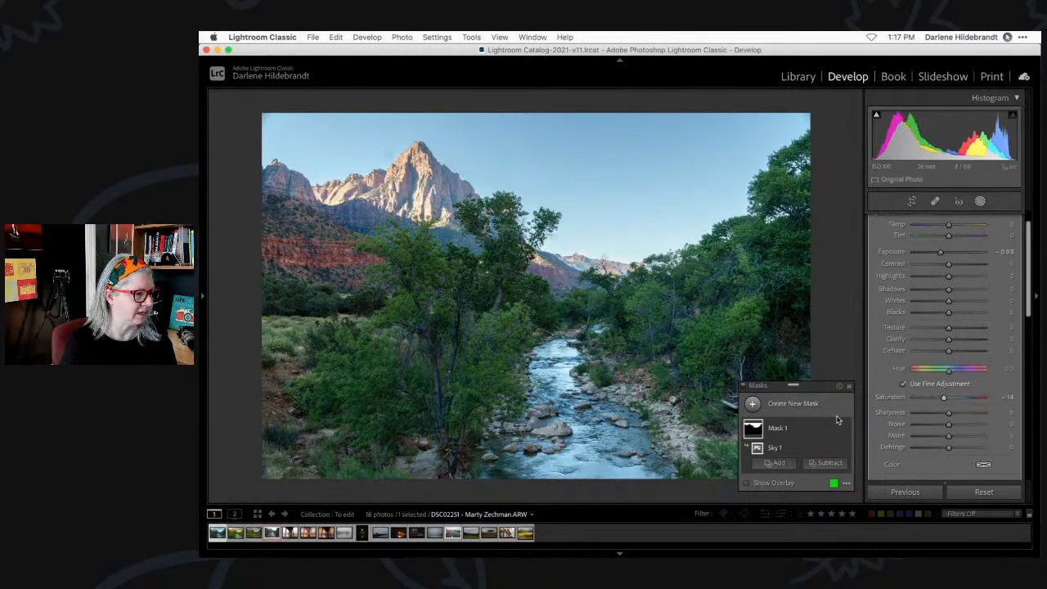
# Add a second Select Sky mask and invert it to cover the landscape below the sky.
pyautogui.click(752, 404)
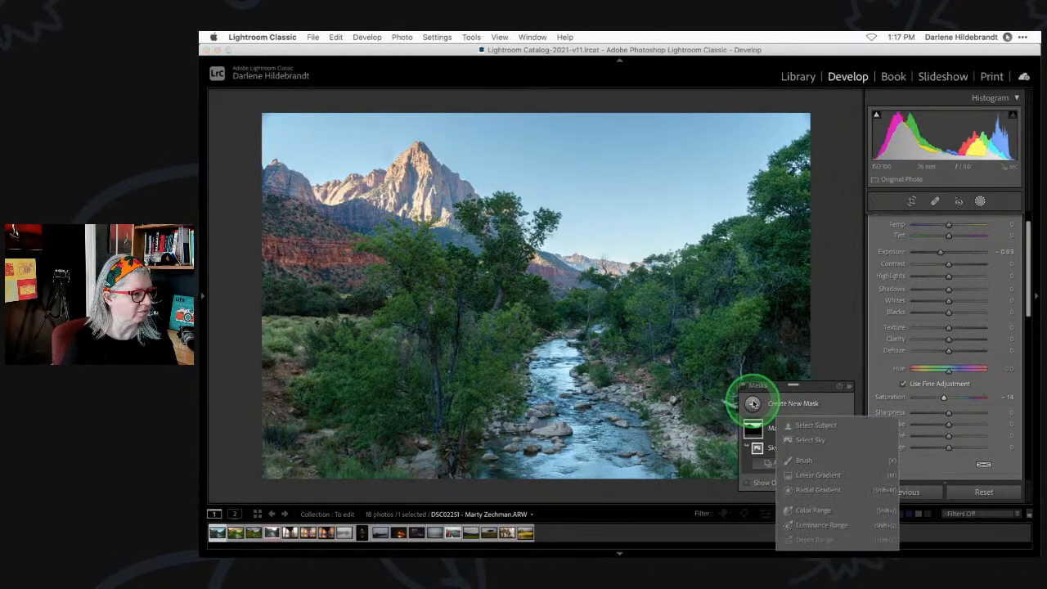
pyautogui.click(807, 441)
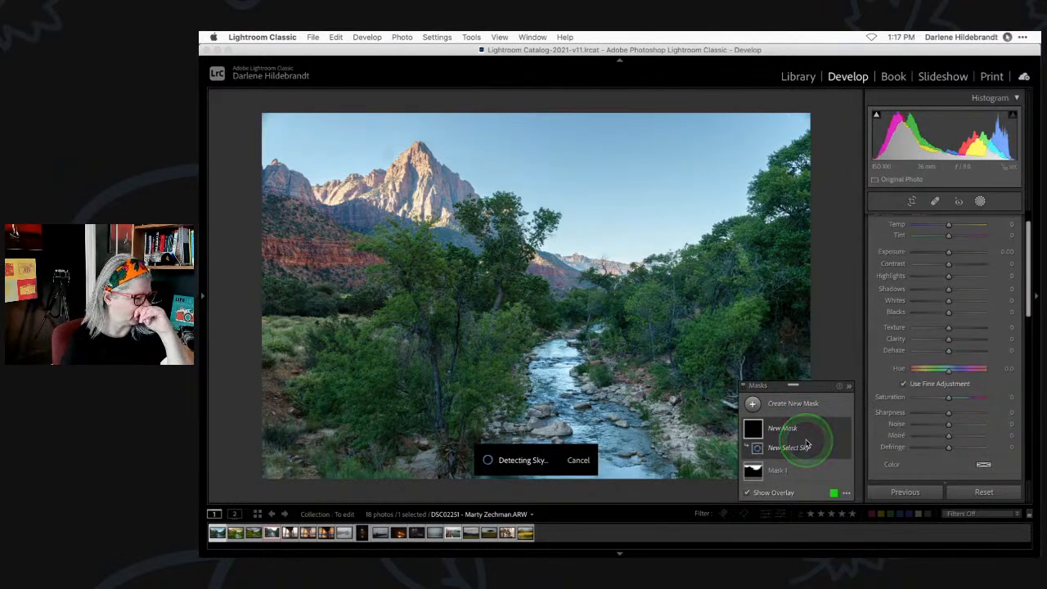
pyautogui.scroll(2, 892, 352)
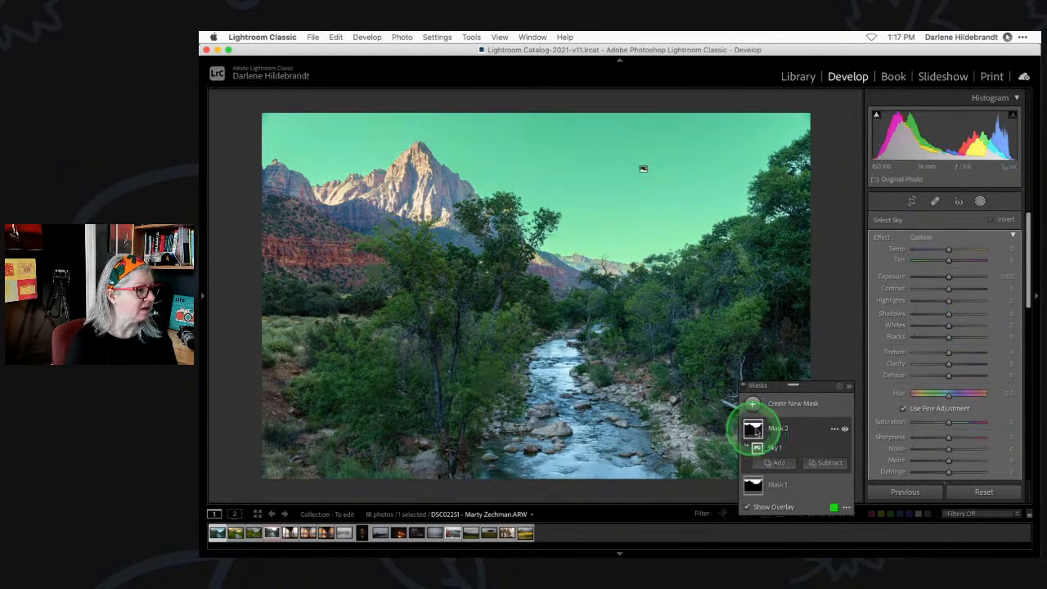
pyautogui.click(991, 221)
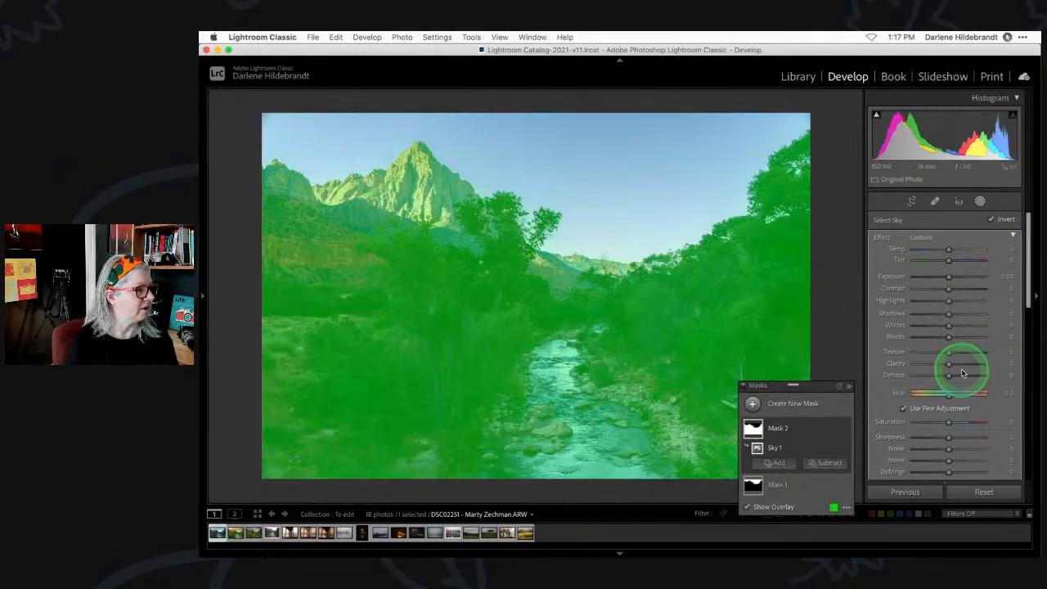
pyautogui.moveTo(815, 386); pyautogui.dragTo(823, 99)
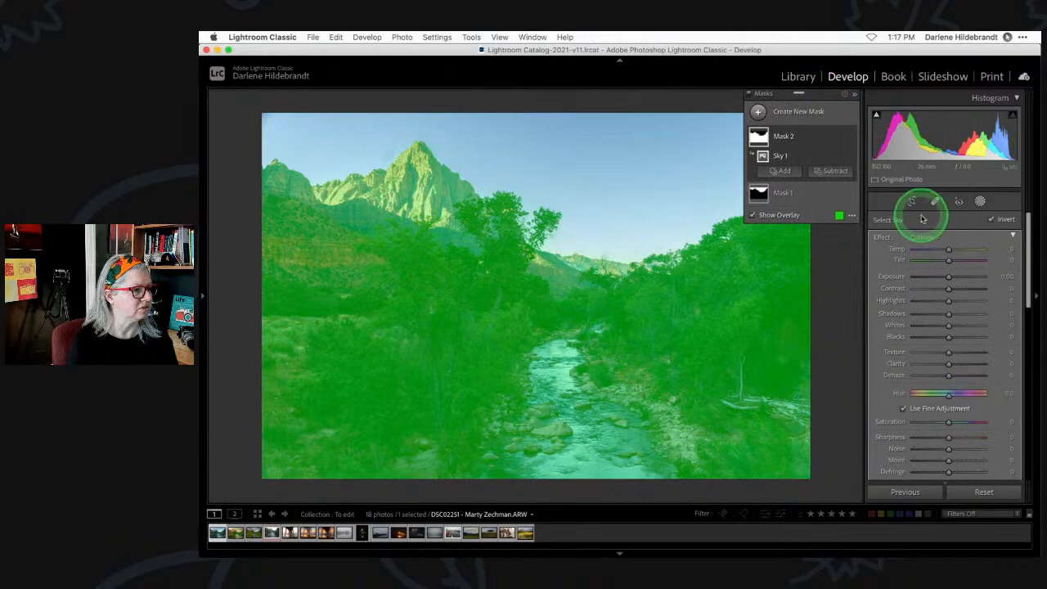
# Set the inverted sky mask's Exposure to 0.13 and Whites to 32.
pyautogui.click(948, 277)
pyautogui.moveTo(948, 279); pyautogui.dragTo(955, 279)
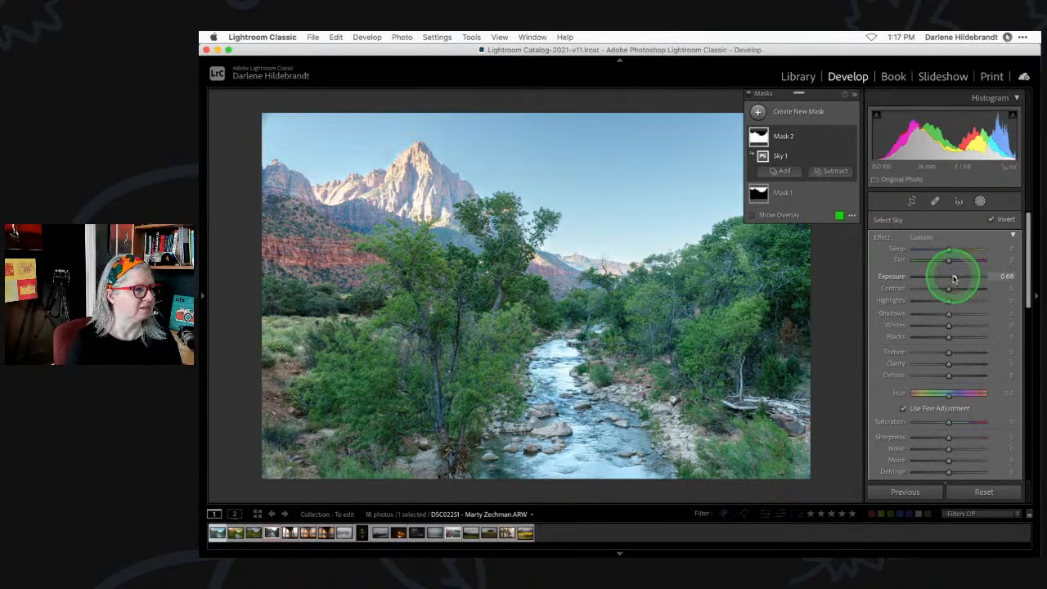
pyautogui.moveTo(953, 279); pyautogui.dragTo(952, 279)
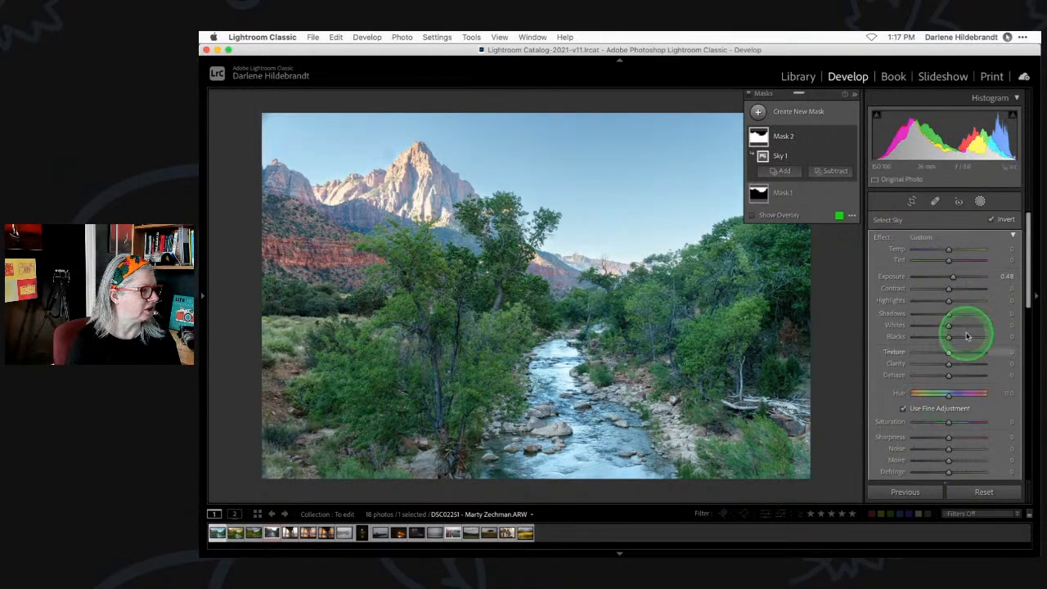
pyautogui.moveTo(948, 325); pyautogui.dragTo(952, 327)
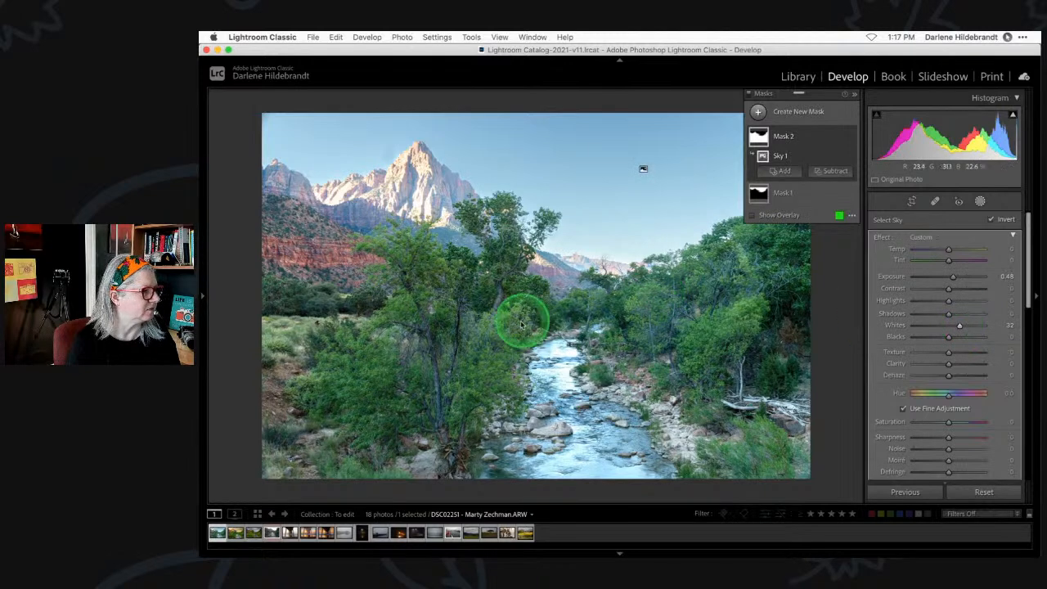
pyautogui.moveTo(954, 278); pyautogui.dragTo(951, 277)
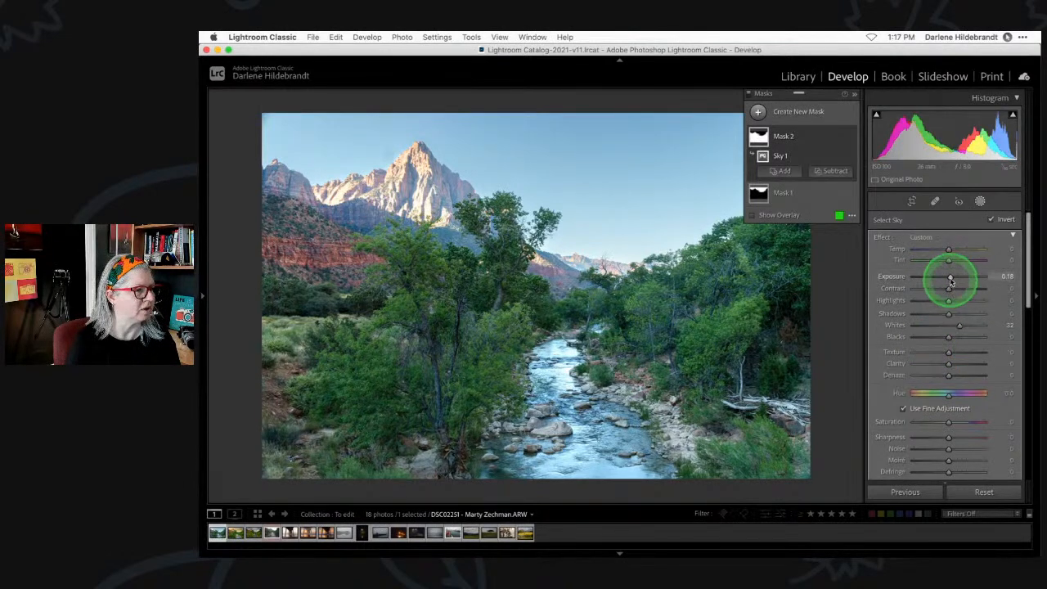
pyautogui.moveTo(951, 279); pyautogui.dragTo(950, 279)
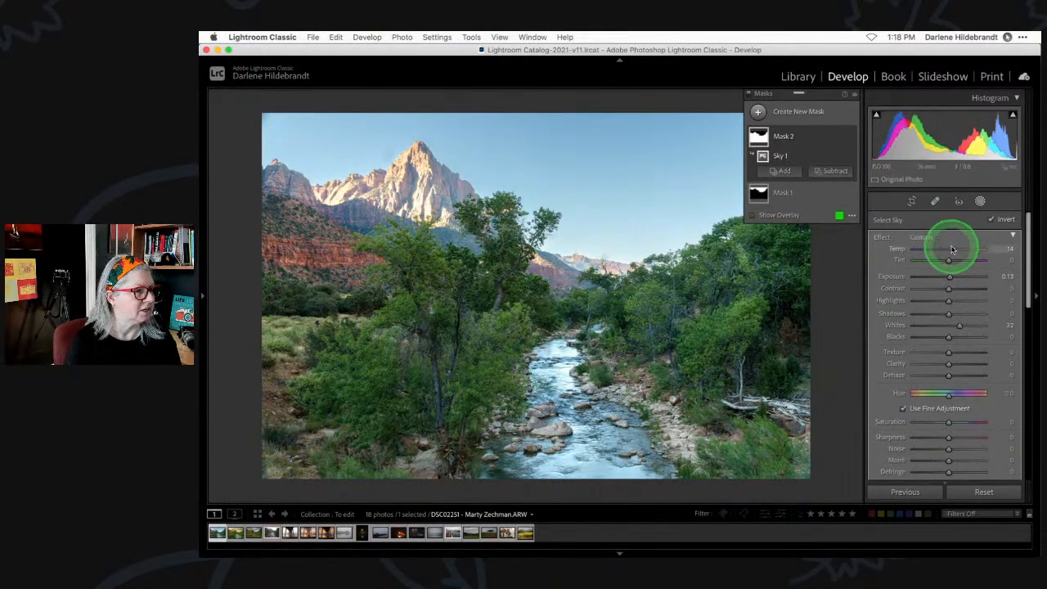
# Warm the landscape mask with Temp 23 and Tint -3, and compare the photo with and without its adjustments.
pyautogui.moveTo(957, 249); pyautogui.dragTo(953, 250)
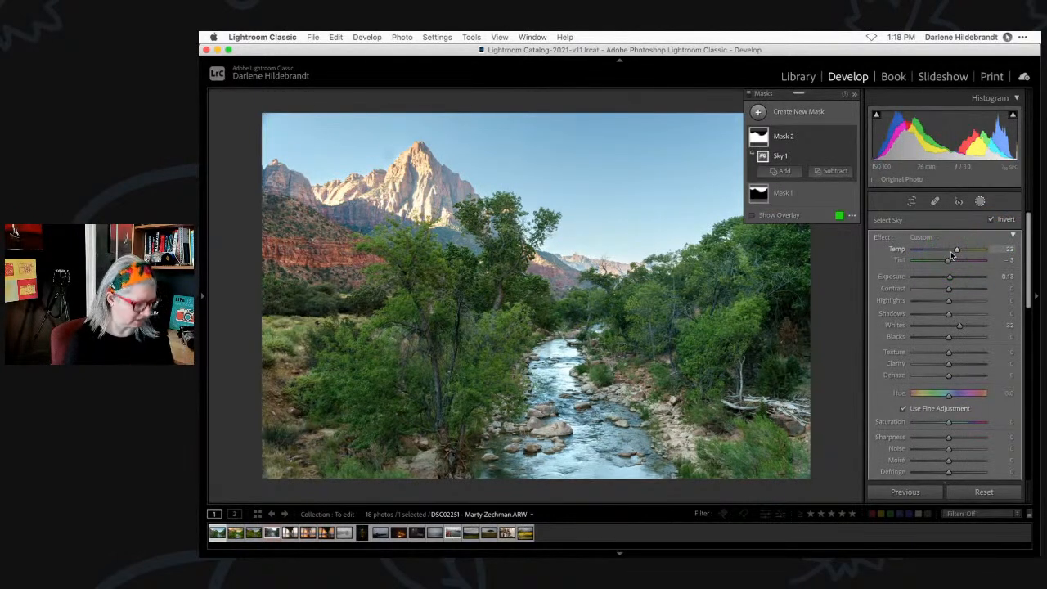
pyautogui.click(850, 138)
pyautogui.click(850, 138)
pyautogui.click(850, 138)
pyautogui.click(850, 138)
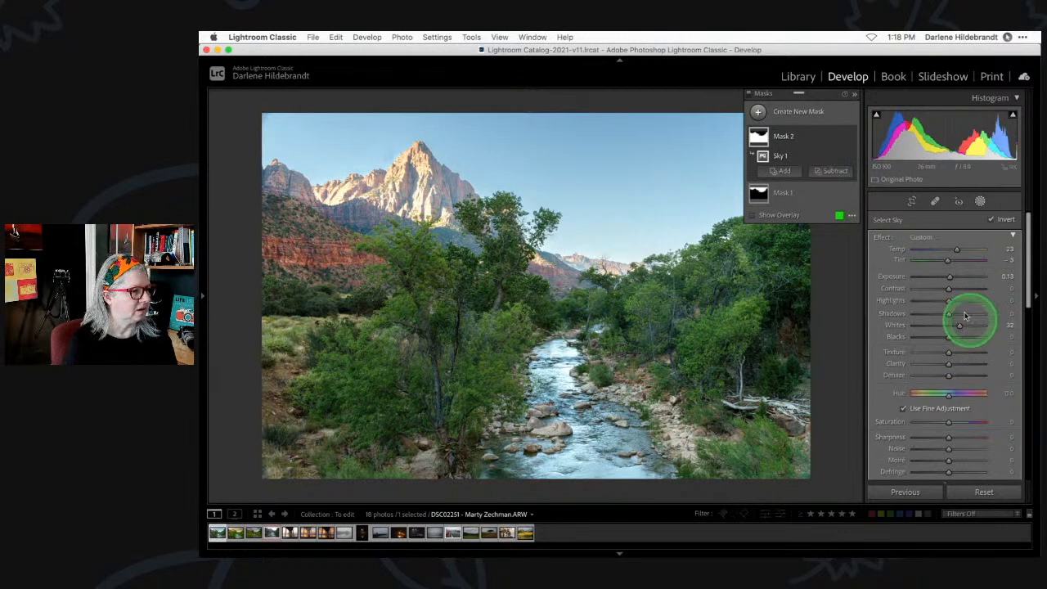
# Set the landscape mask's Contrast to 12, Texture to 14 and Clarity to 17, and compare the photo with and without it.
pyautogui.moveTo(949, 290); pyautogui.dragTo(951, 288)
pyautogui.moveTo(951, 363); pyautogui.dragTo(955, 366)
pyautogui.click(948, 352)
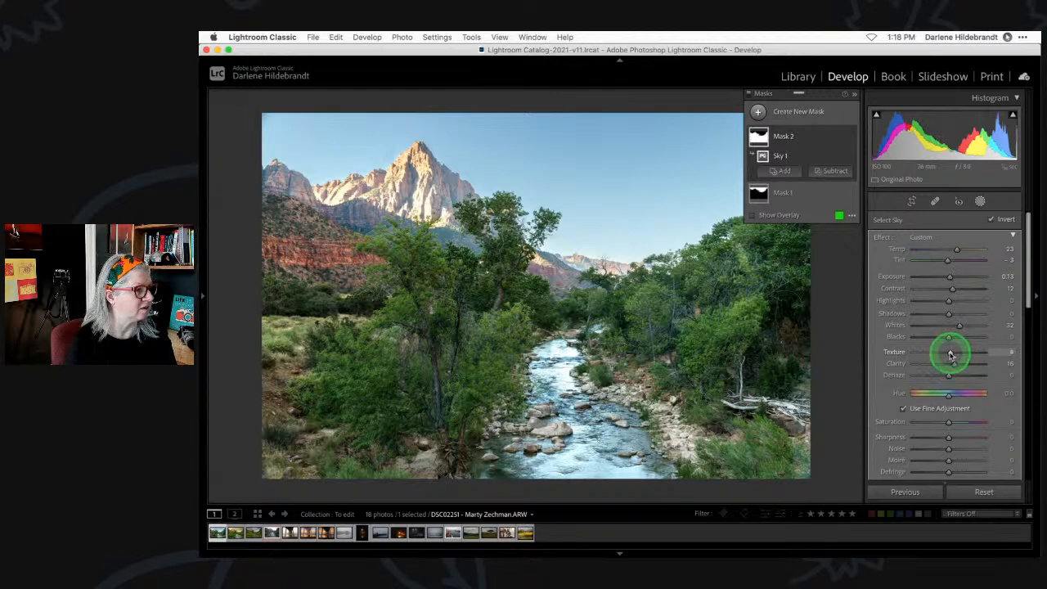
pyautogui.moveTo(953, 353); pyautogui.dragTo(1003, 352)
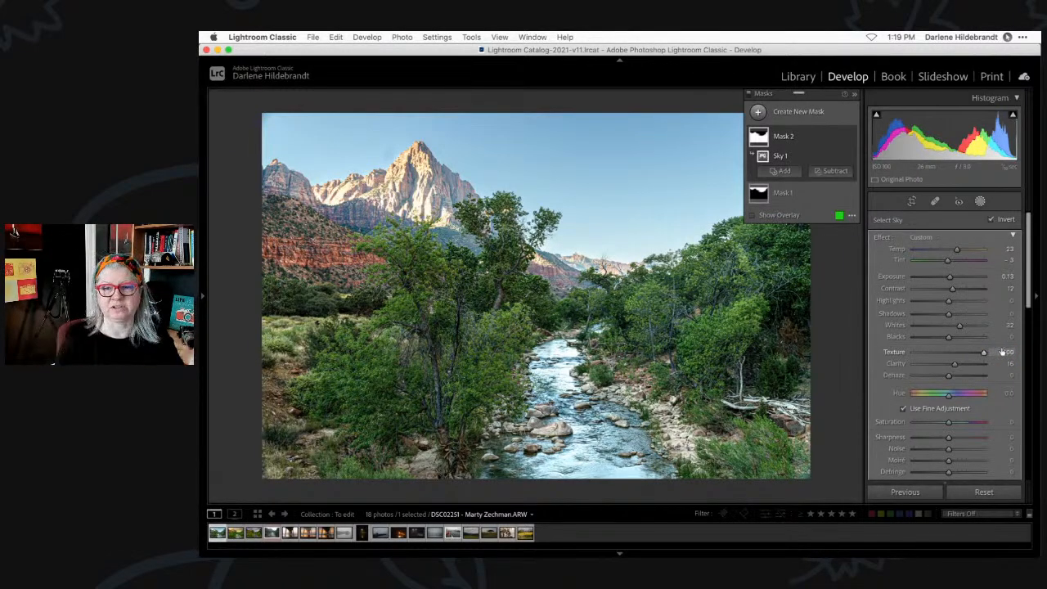
pyautogui.click(989, 355)
pyautogui.moveTo(988, 355); pyautogui.dragTo(957, 366)
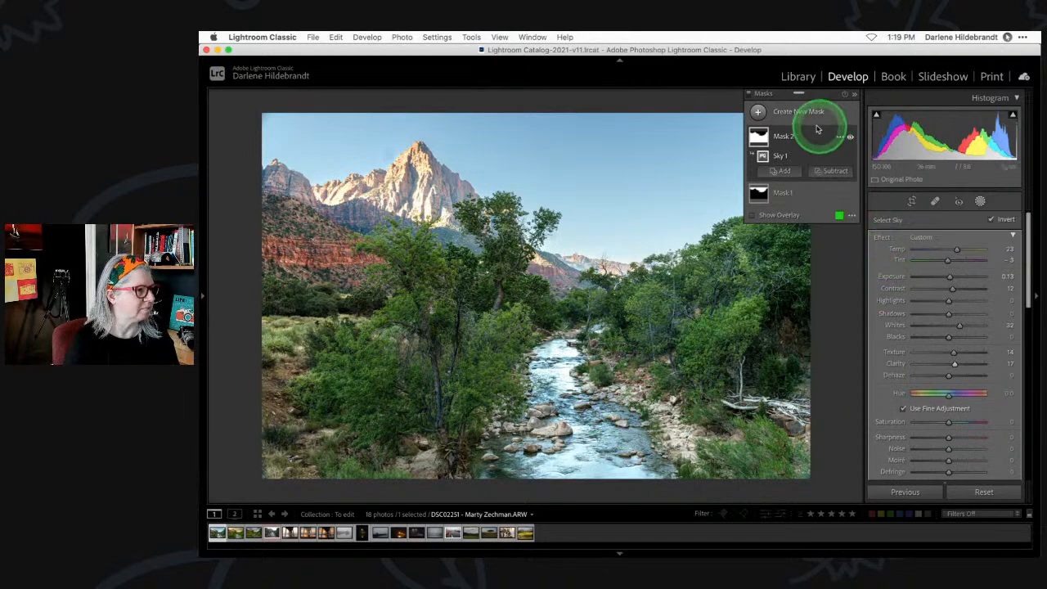
pyautogui.click(850, 137)
pyautogui.click(850, 137)
pyautogui.click(850, 137)
pyautogui.click(850, 136)
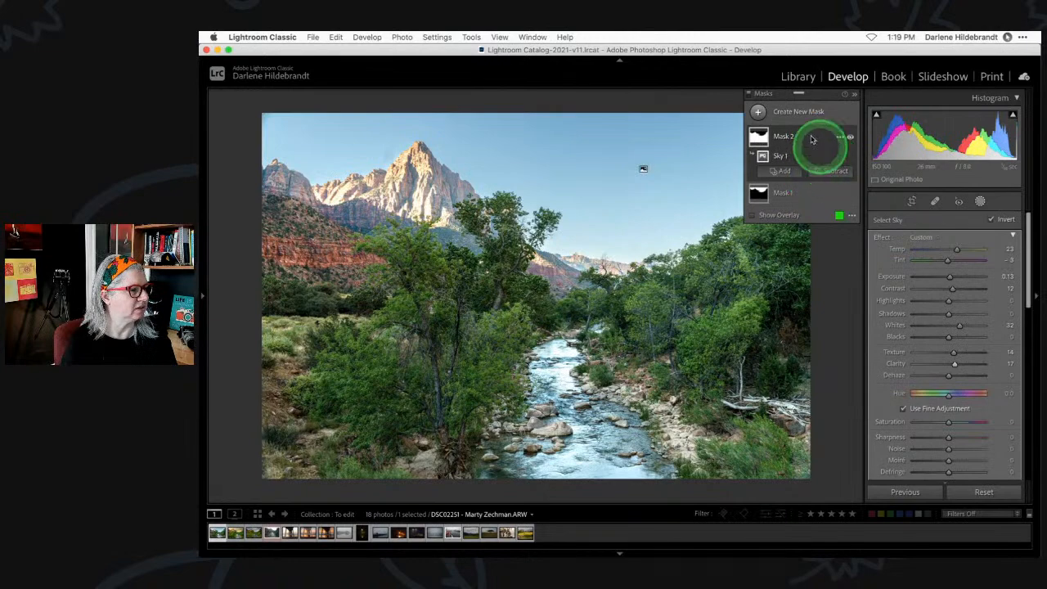
# Subtract a Luminance Range sampled from the river water from the landscape mask, and show the mask overlay.
pyautogui.moveTo(761, 141)
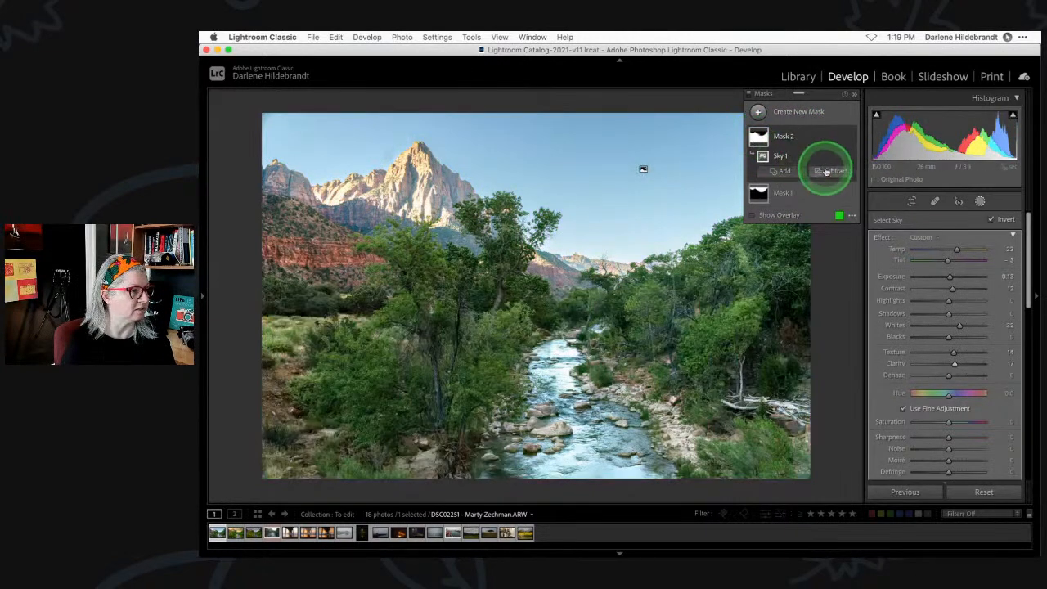
pyautogui.click(828, 172)
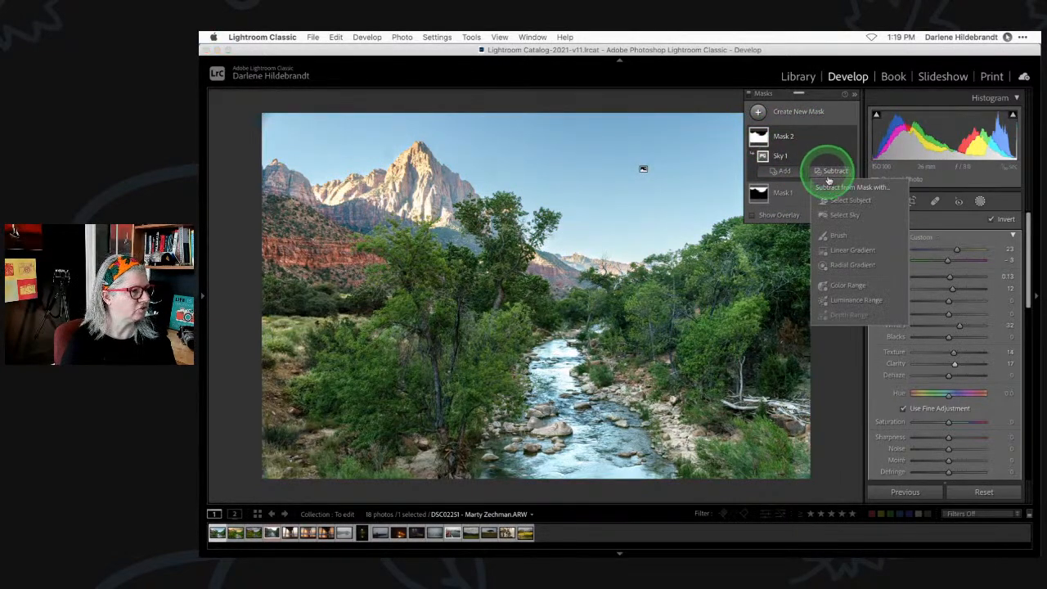
pyautogui.click(851, 299)
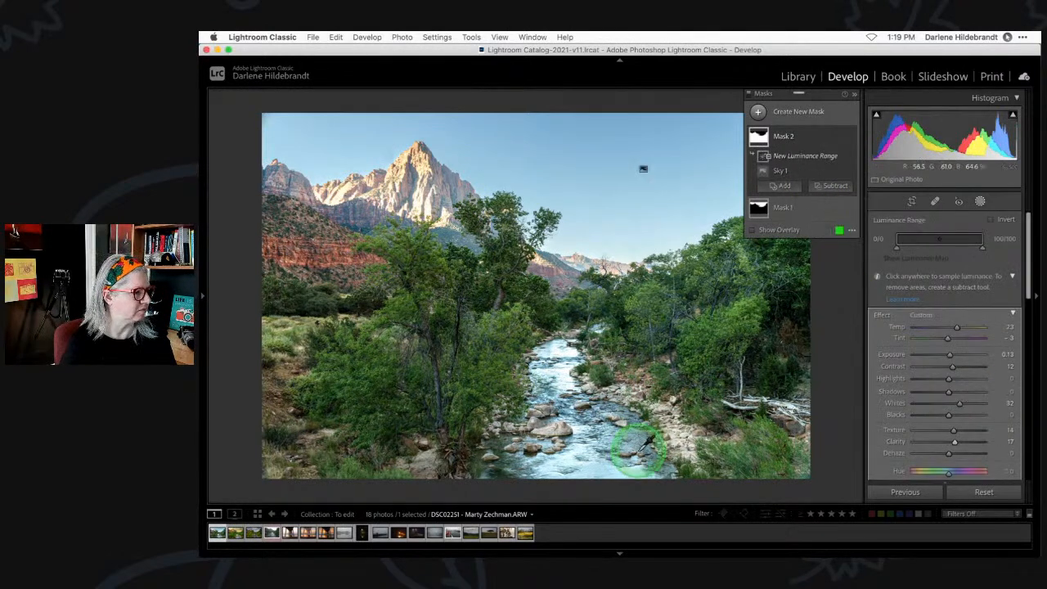
pyautogui.click(602, 468)
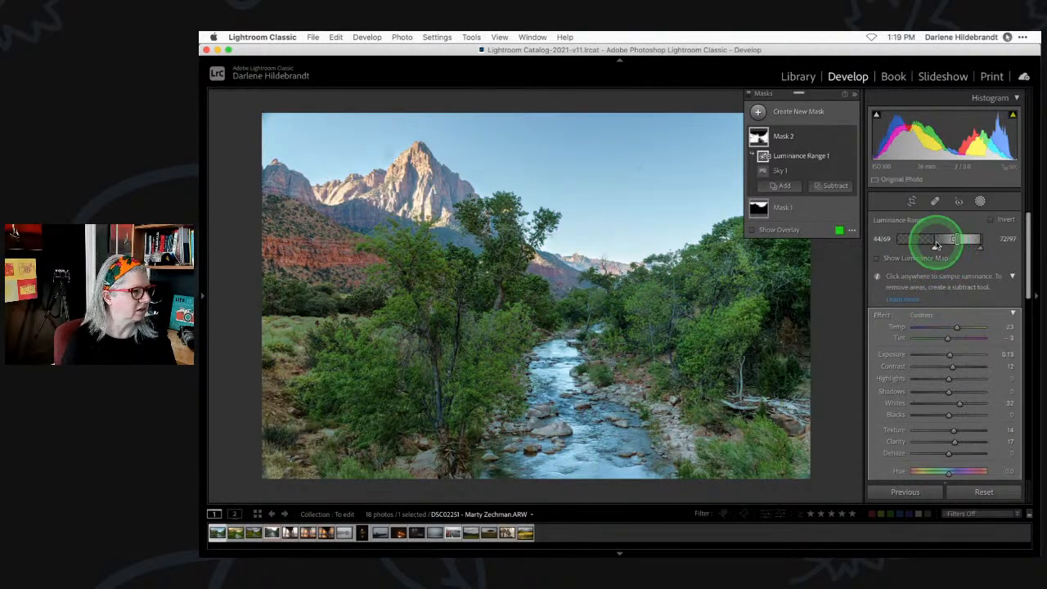
pyautogui.click(751, 232)
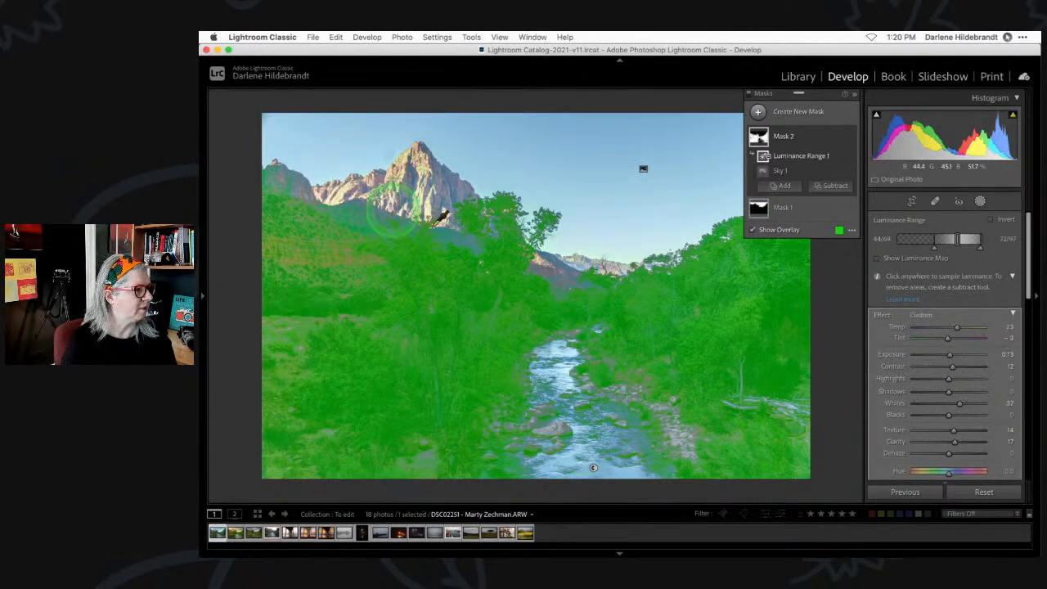
# Refine the subtracted luminance range to 55/79 at the dark end and 96/100 at the bright end.
pyautogui.moveTo(937, 243)
pyautogui.mouseDown()
pyautogui.moveTo(921, 249)
pyautogui.moveTo(967, 239)
pyautogui.moveTo(939, 250)
pyautogui.mouseUp()
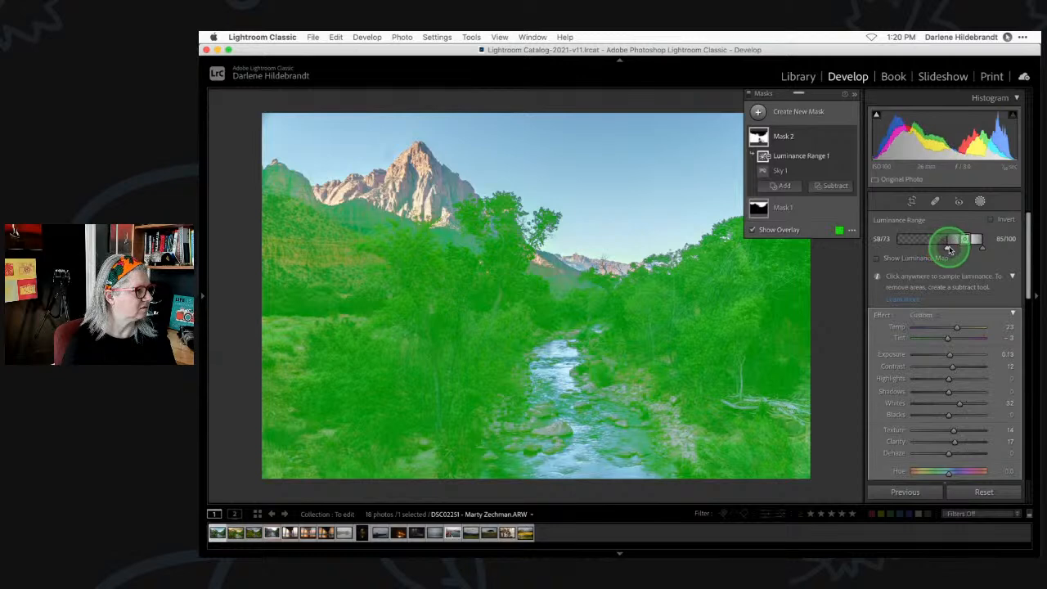
pyautogui.moveTo(951, 251); pyautogui.dragTo(935, 245)
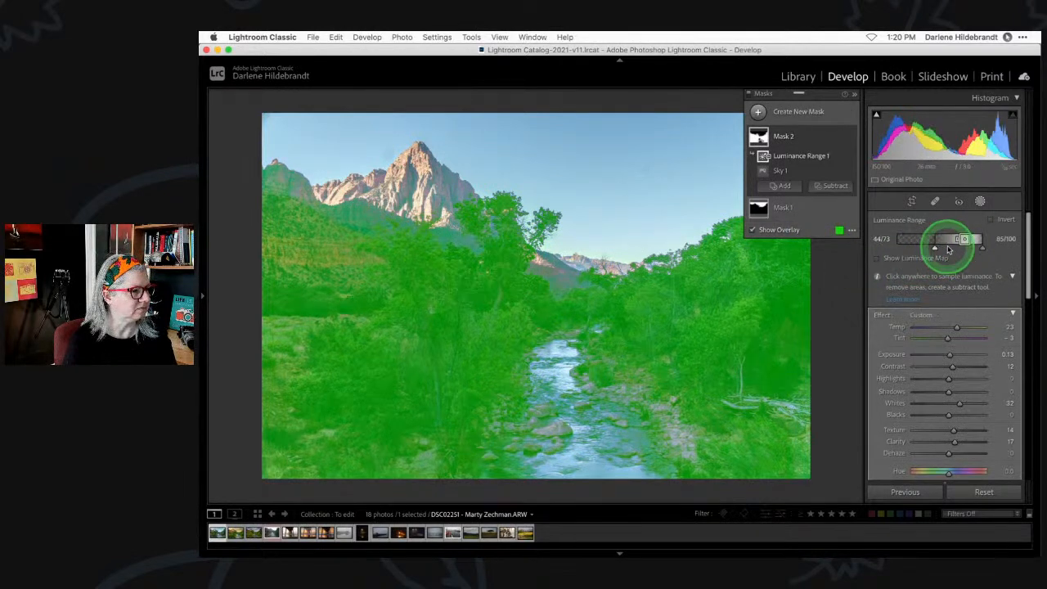
pyautogui.moveTo(968, 239)
pyautogui.mouseDown()
pyautogui.moveTo(979, 240)
pyautogui.moveTo(970, 239)
pyautogui.mouseUp()
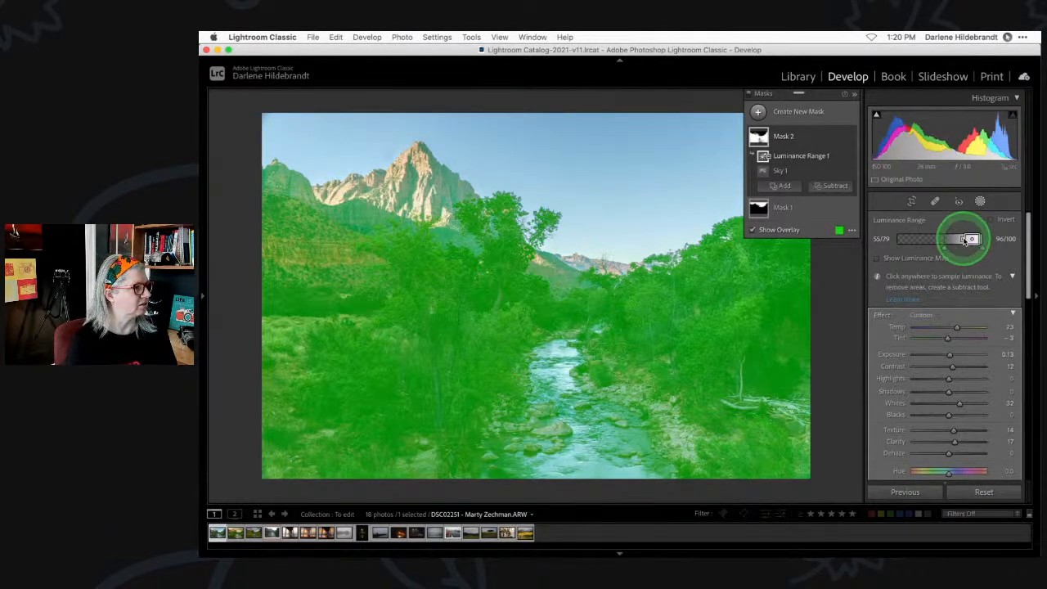
# Change the mask overlay colour from green to red.
pyautogui.click(839, 230)
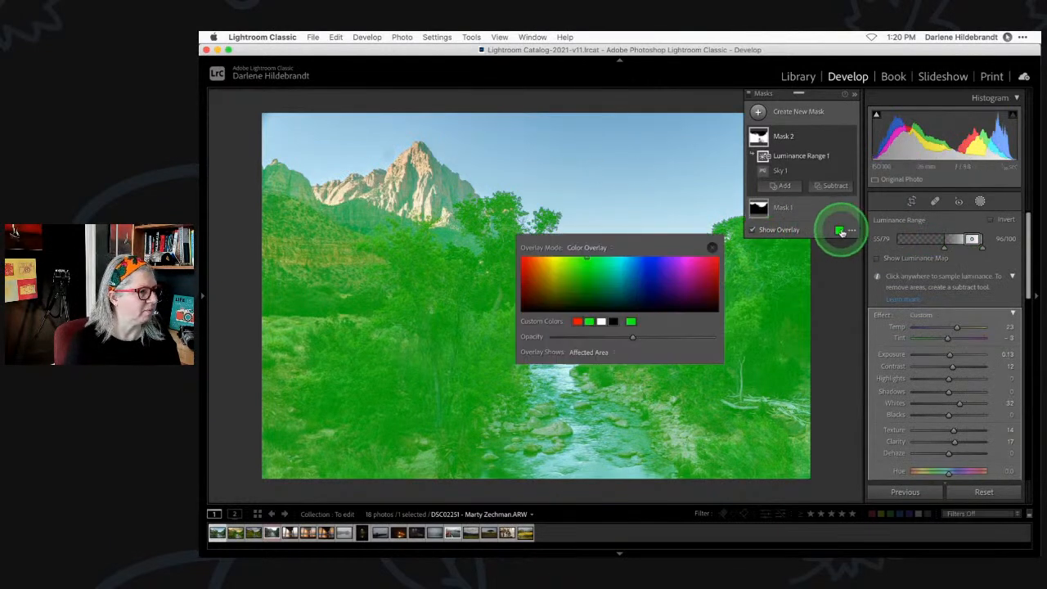
pyautogui.click(577, 321)
pyautogui.click(711, 247)
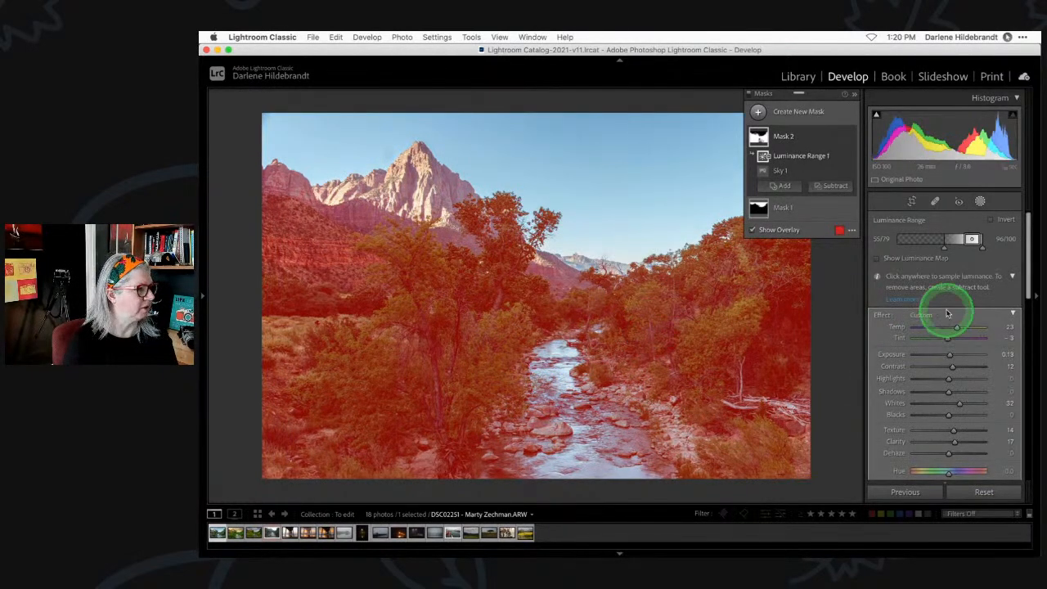
# Hide the overlay, drop the landscape mask's Exposure to -4.00 as a preview, and refine the subtracted luminance range to 60/76 and 92/95.
pyautogui.moveTo(969, 240)
pyautogui.mouseDown()
pyautogui.moveTo(956, 239)
pyautogui.moveTo(978, 239)
pyautogui.mouseUp()
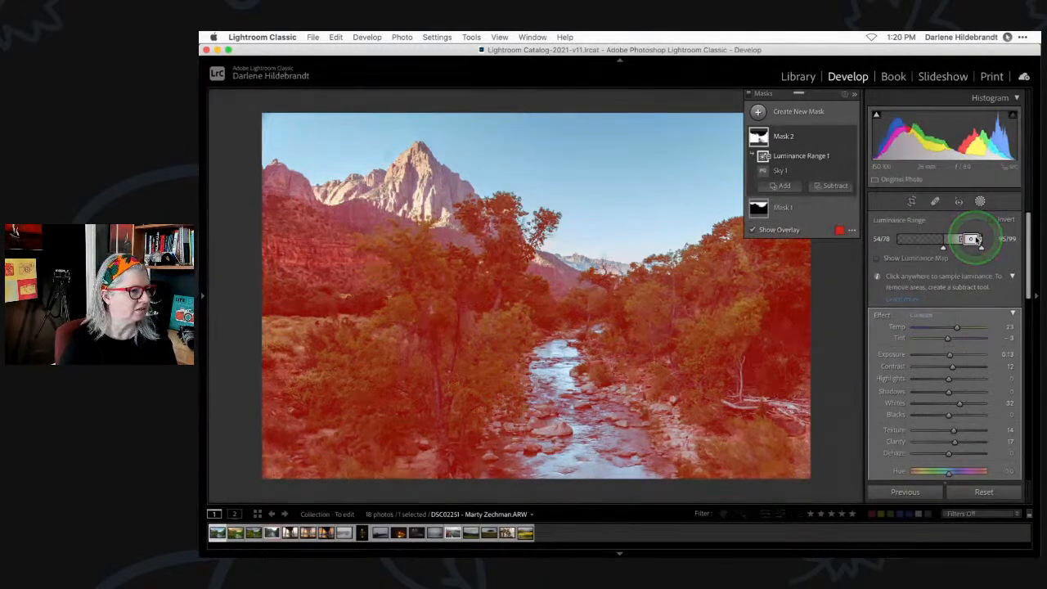
pyautogui.click(750, 231)
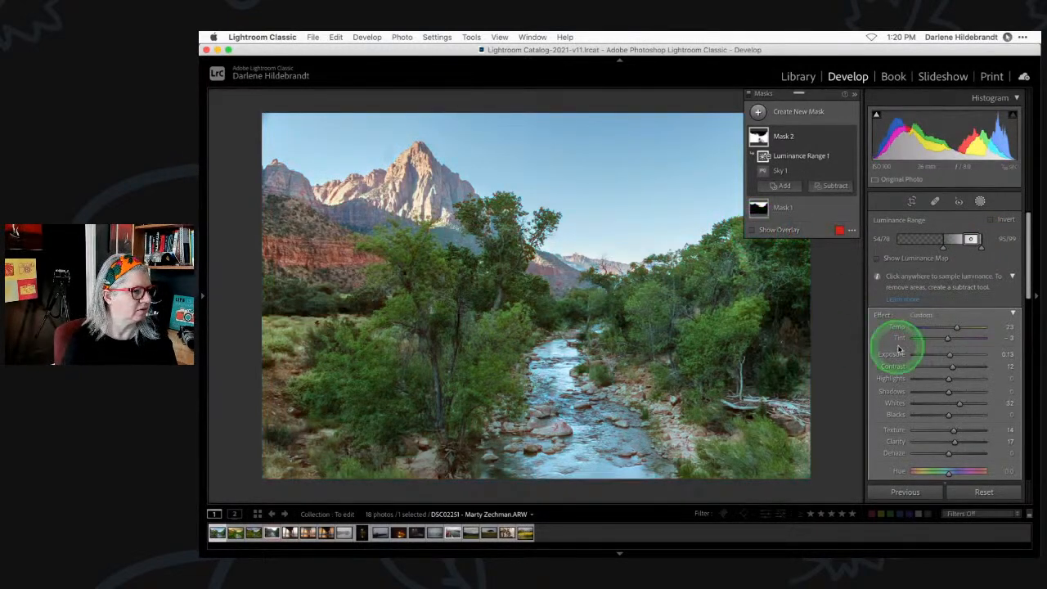
pyautogui.moveTo(949, 354); pyautogui.dragTo(867, 355)
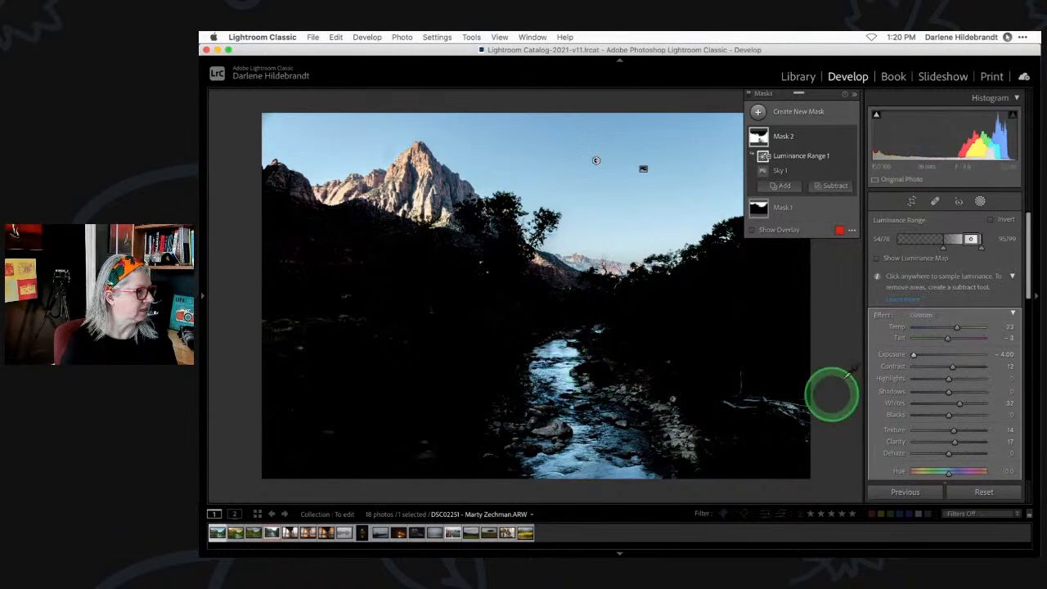
pyautogui.moveTo(943, 245); pyautogui.dragTo(964, 237)
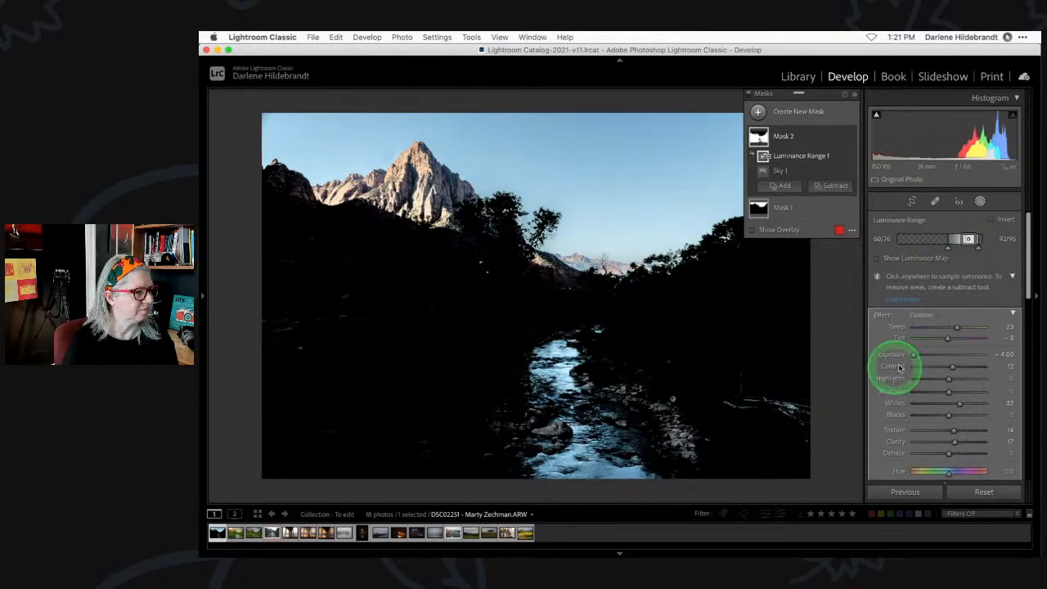
# Set the landscape mask's Exposure to 0.16 and finish masking.
pyautogui.moveTo(914, 355); pyautogui.dragTo(952, 358)
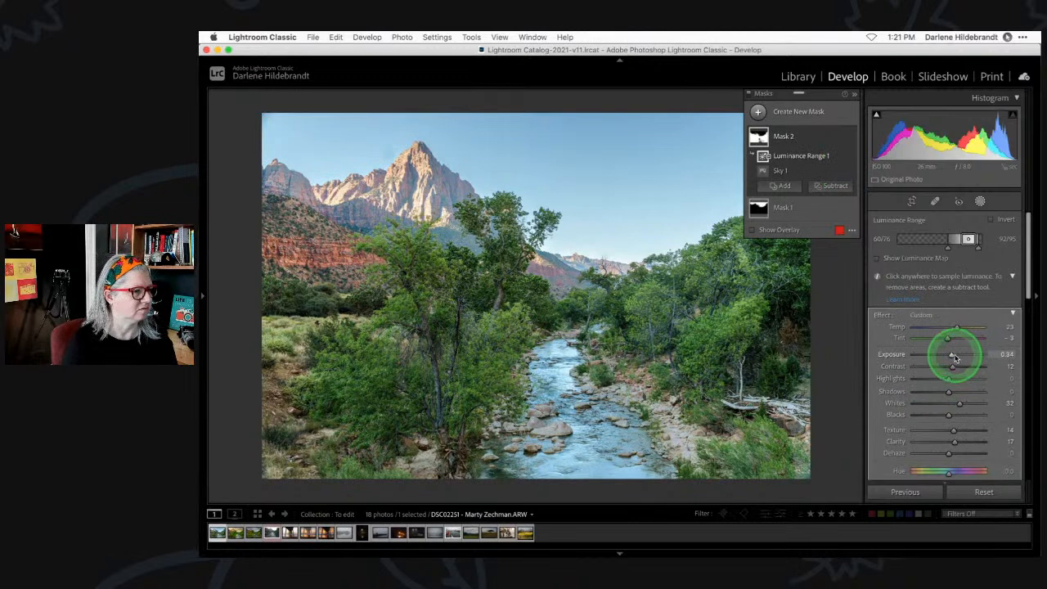
pyautogui.moveTo(952, 357); pyautogui.dragTo(950, 355)
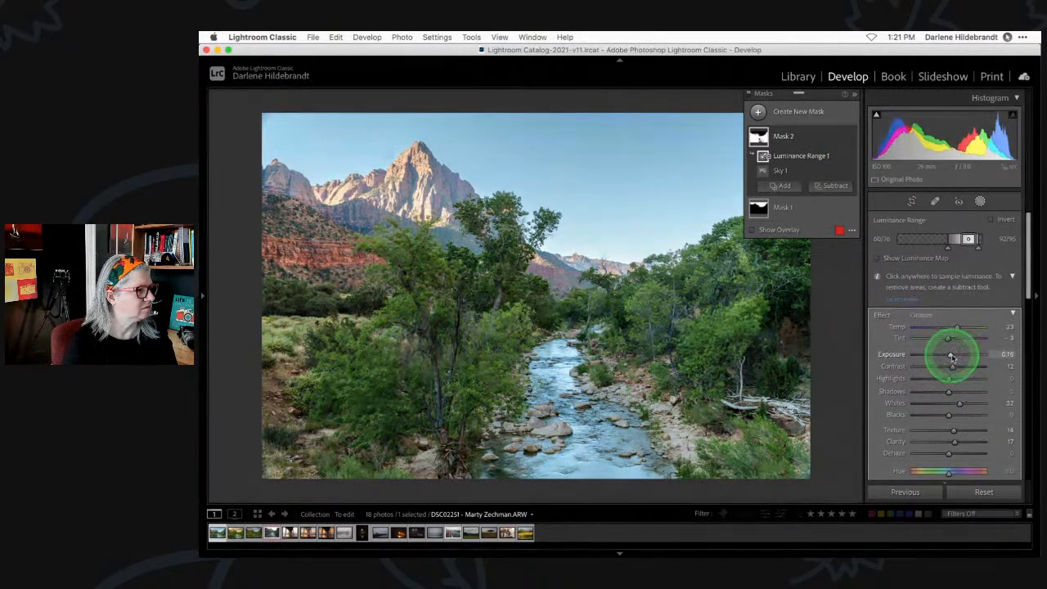
pyautogui.click(979, 201)
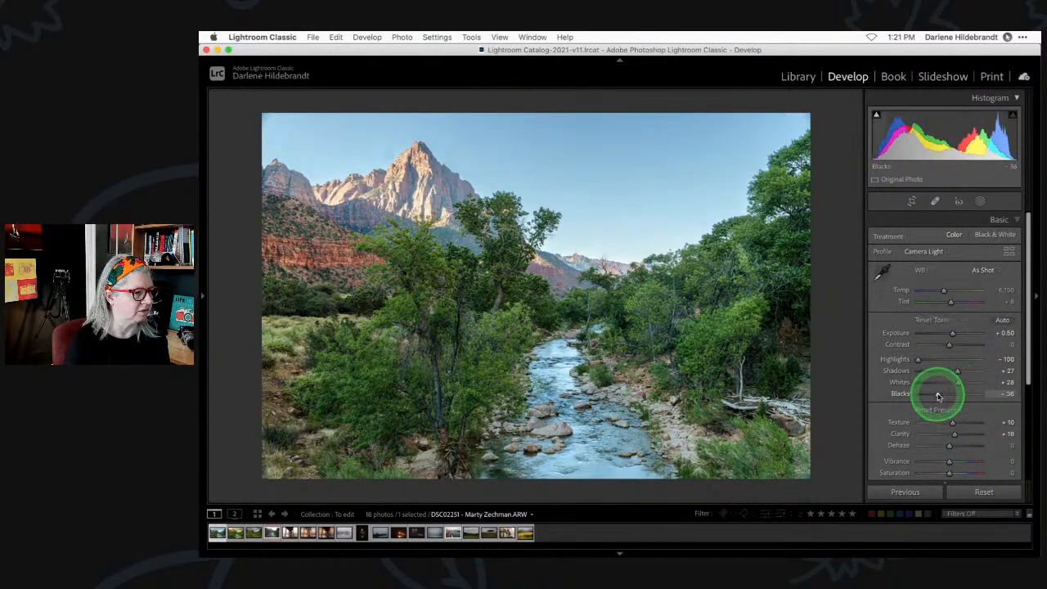
# Set the whole photo's Blacks to -56 and Whites to +5, checking the clipping preview.
pyautogui.keyDown('alt'); pyautogui.click(938, 396); pyautogui.keyUp('alt')
pyautogui.moveTo(938, 395); pyautogui.dragTo(952, 384)
pyautogui.keyDown('alt'); pyautogui.click(959, 383); pyautogui.keyUp('alt')
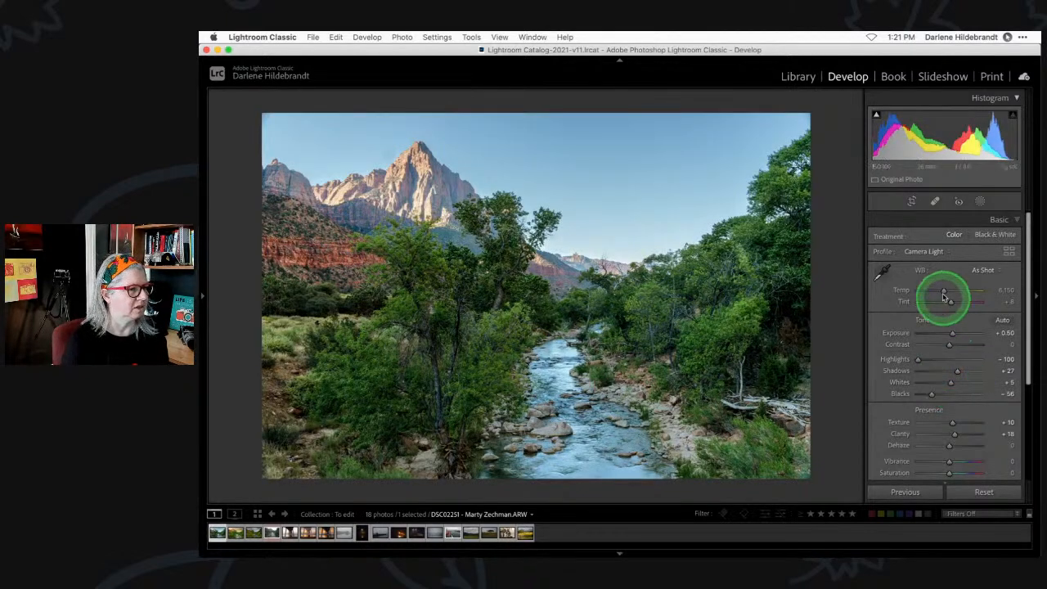
# Set the photo's Temp to 6,297, Tint to 0 and Exposure to +0.40, comparing it before and after the edits.
pyautogui.moveTo(945, 291); pyautogui.dragTo(947, 289)
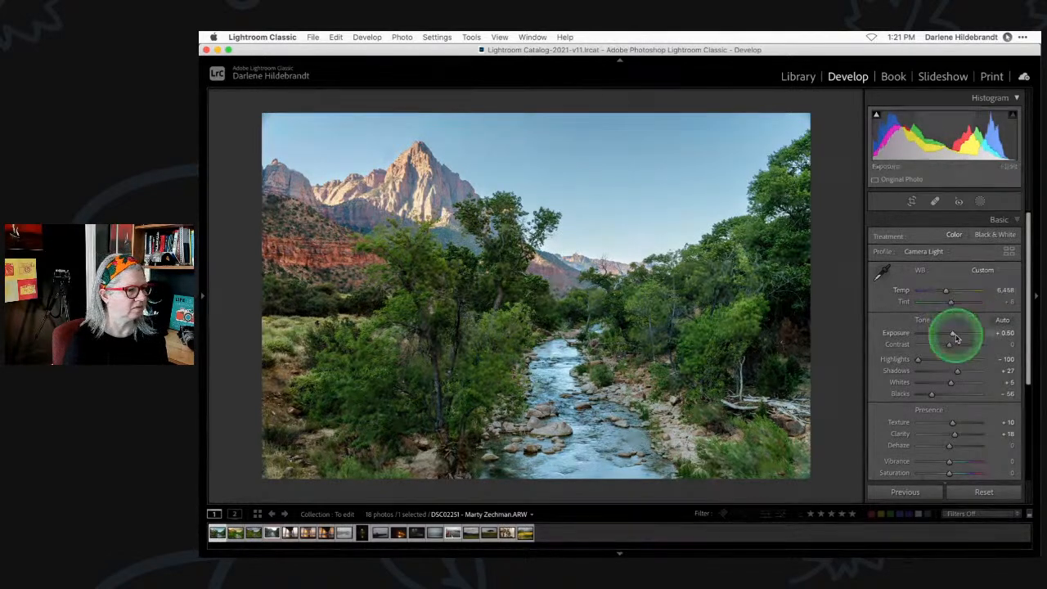
pyautogui.moveTo(951, 336); pyautogui.dragTo(950, 333)
pyautogui.press('\\')
pyautogui.press('\\')
pyautogui.press('\\')
pyautogui.press('\\')
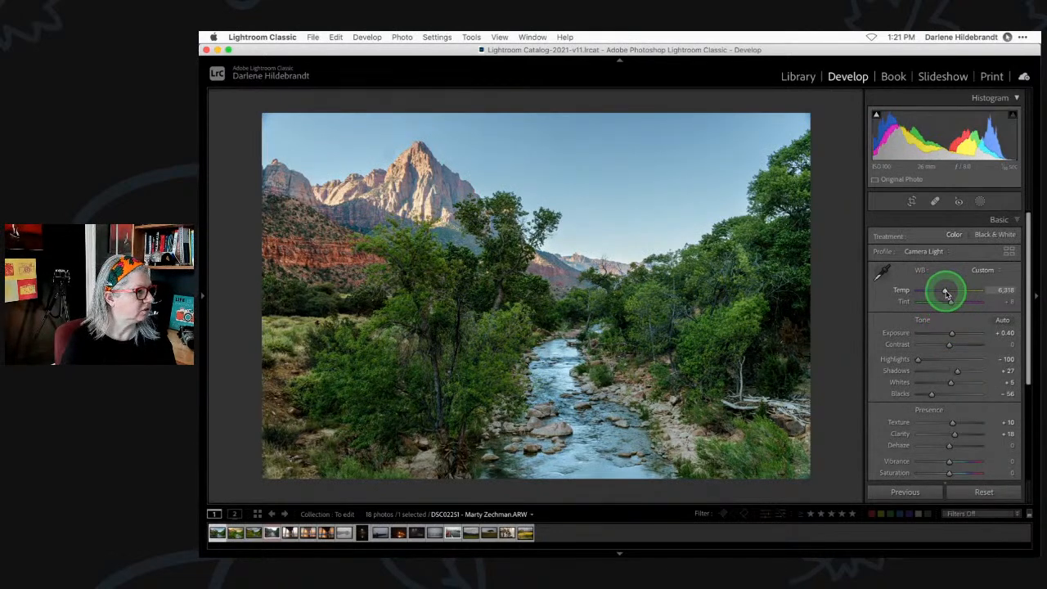
pyautogui.moveTo(951, 304); pyautogui.dragTo(938, 305)
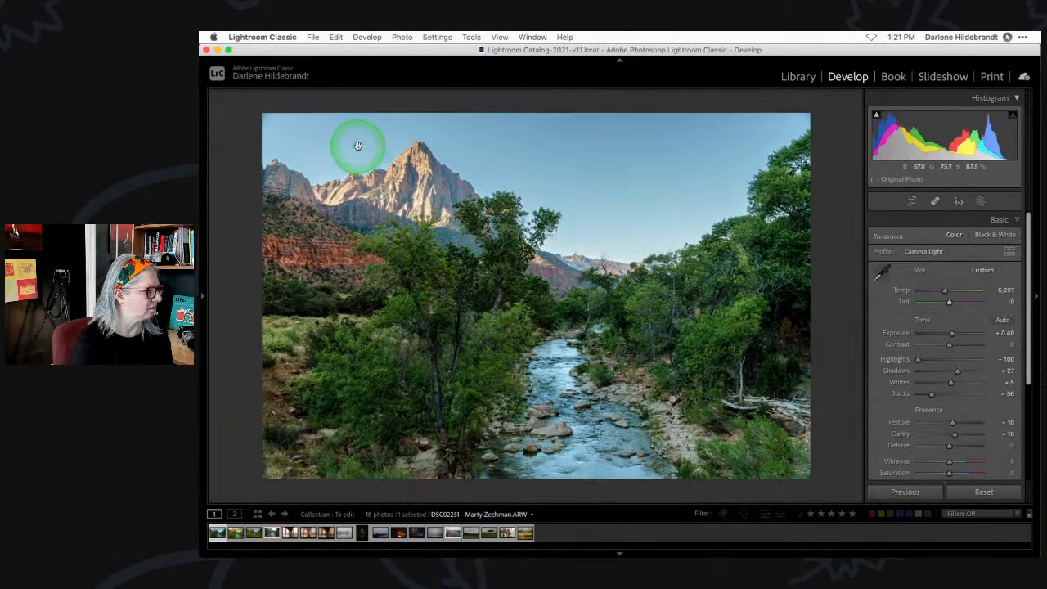
# Examine the sky beside the mountain peak up close for spots, with the Heal brush active.
pyautogui.click(359, 147)
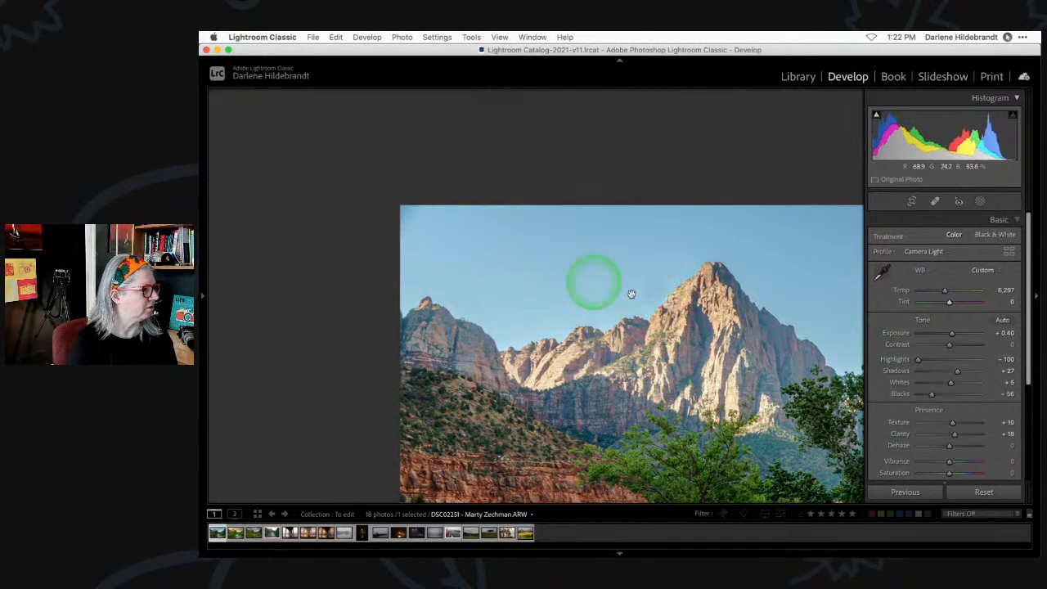
pyautogui.scroll(-1, 633, 294)
pyautogui.scroll(1, 632, 293)
pyautogui.scroll(-3, 632, 294)
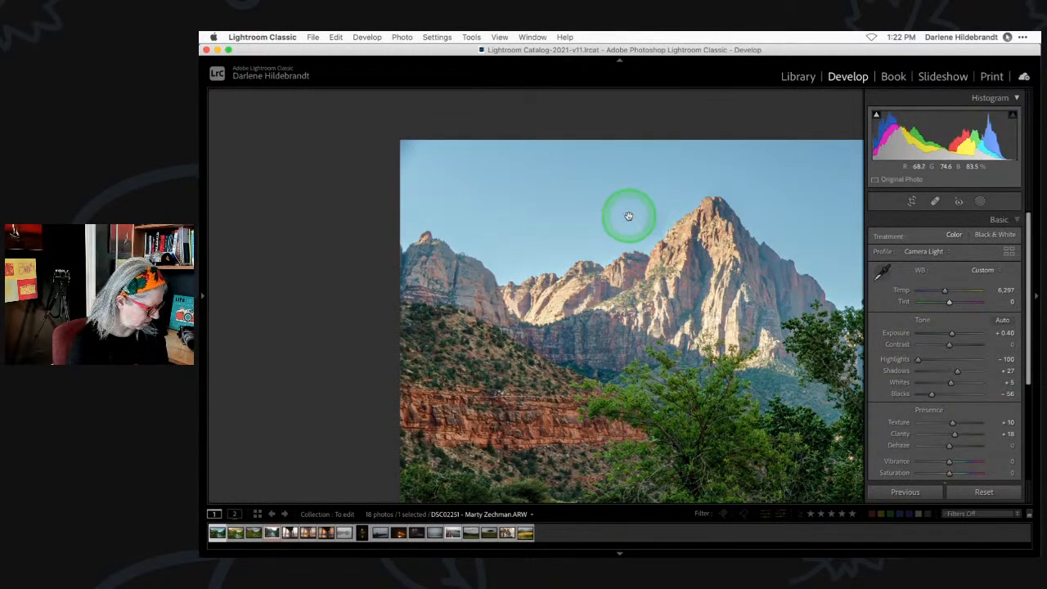
pyautogui.press('q')
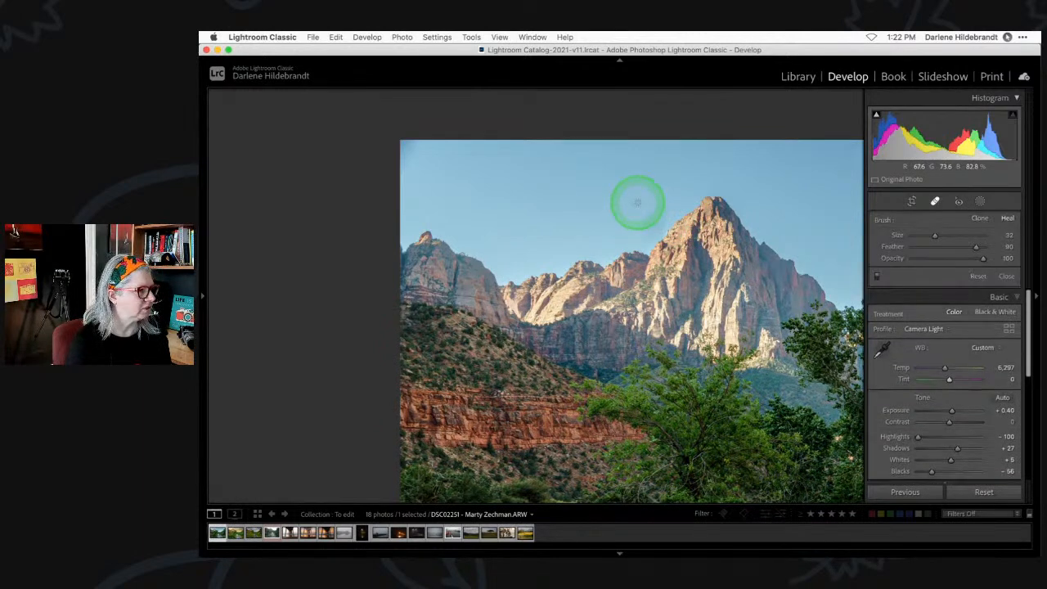
pyautogui.click(1007, 37)
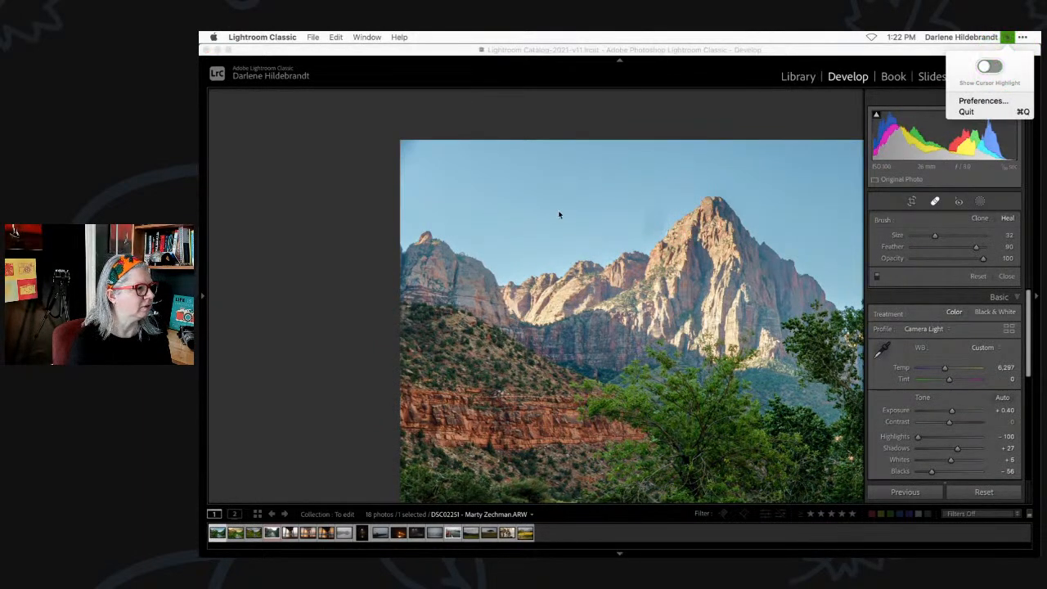
pyautogui.click(589, 196)
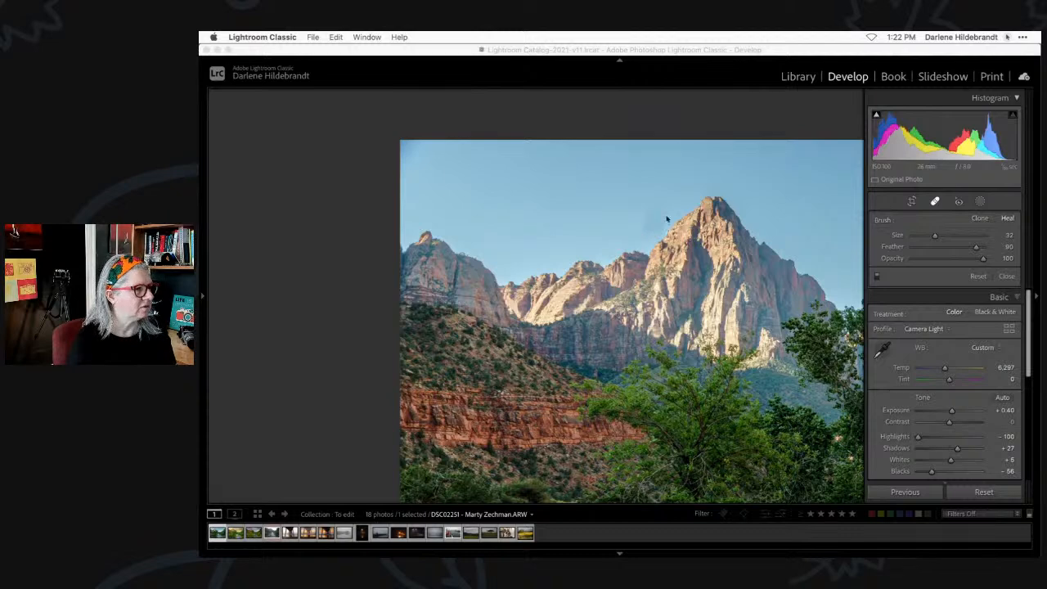
pyautogui.click(1008, 37)
pyautogui.click(986, 67)
pyautogui.click(648, 233)
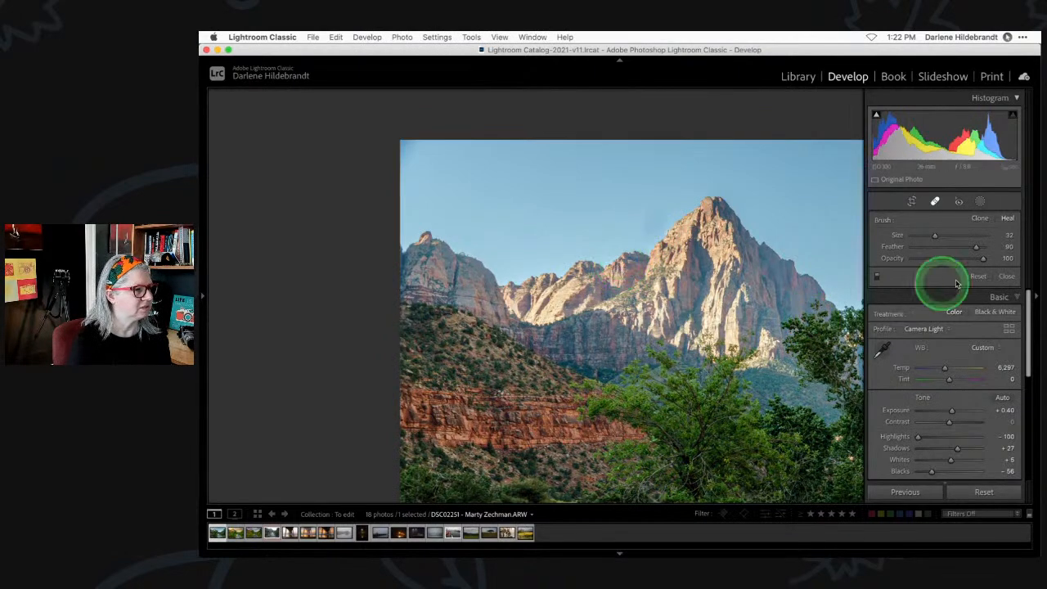
pyautogui.click(1008, 277)
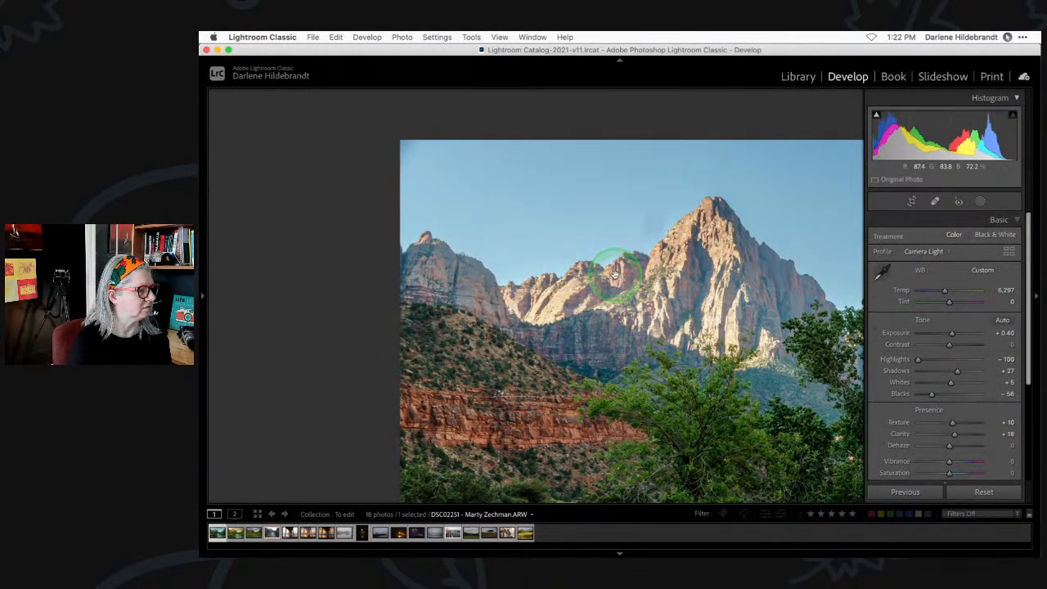
pyautogui.click(615, 275)
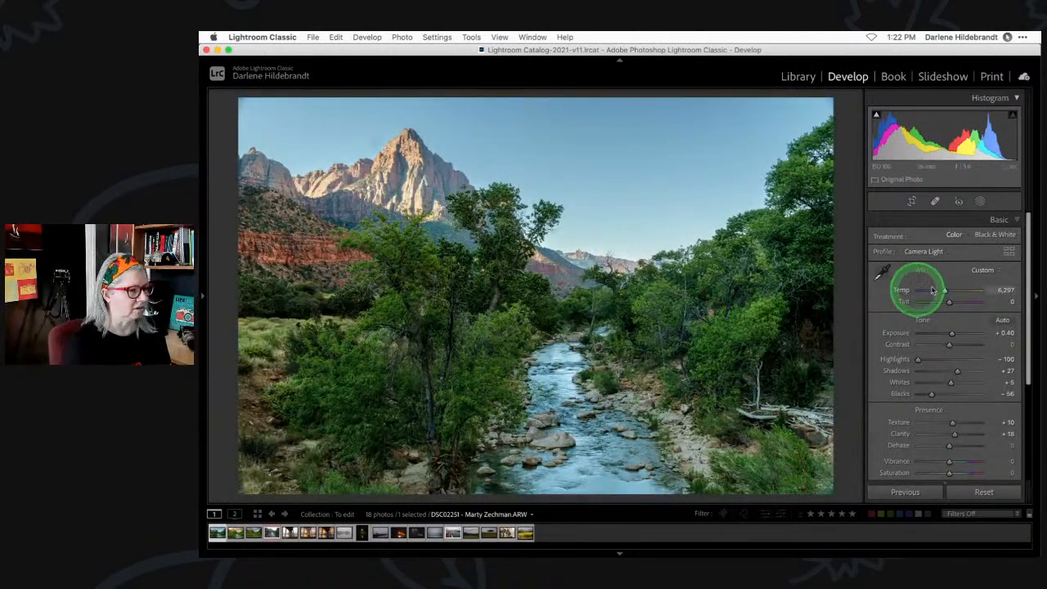
# Set the whole photo's white balance Tint to +13.
pyautogui.moveTo(950, 304); pyautogui.dragTo(952, 305)
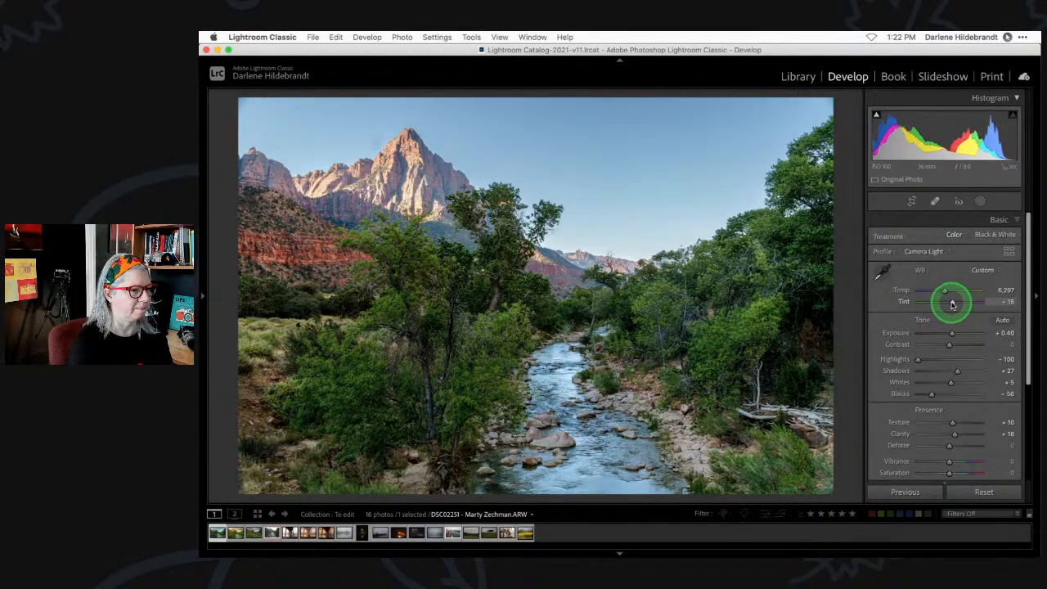
pyautogui.click(393, 176)
pyautogui.click(678, 384)
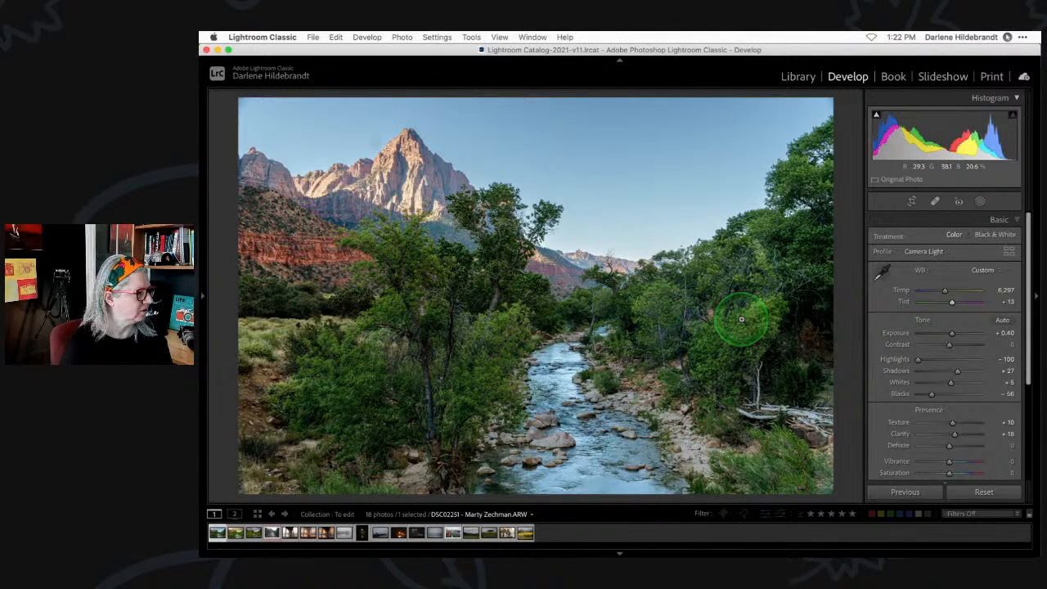
# Compare the raw edit with the Along the Virgin River final edit JPG and the LuminarNeo edit TIFF.
pyautogui.press('Right')
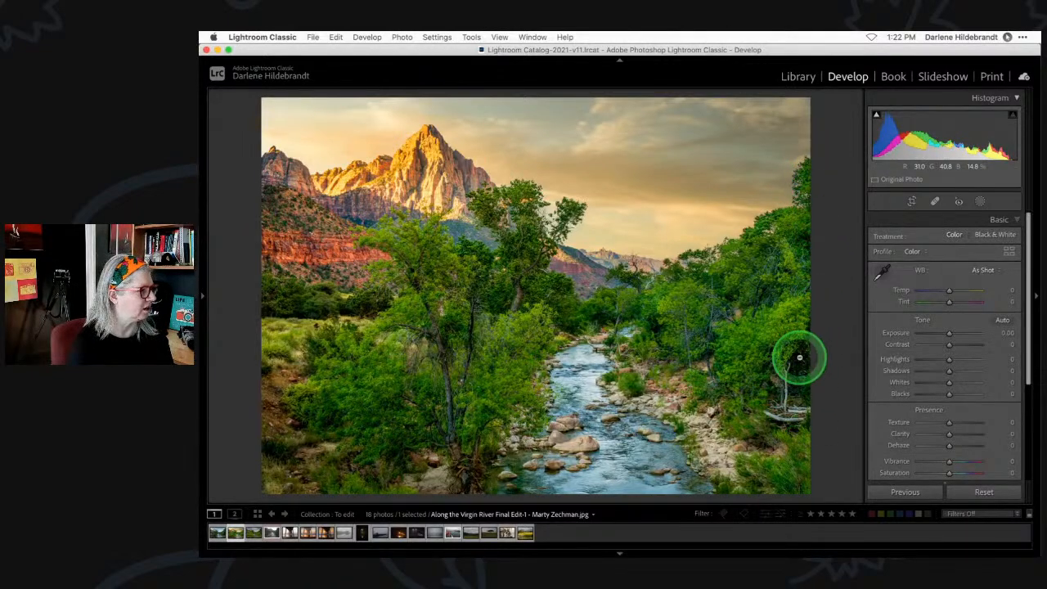
pyautogui.press('Right')
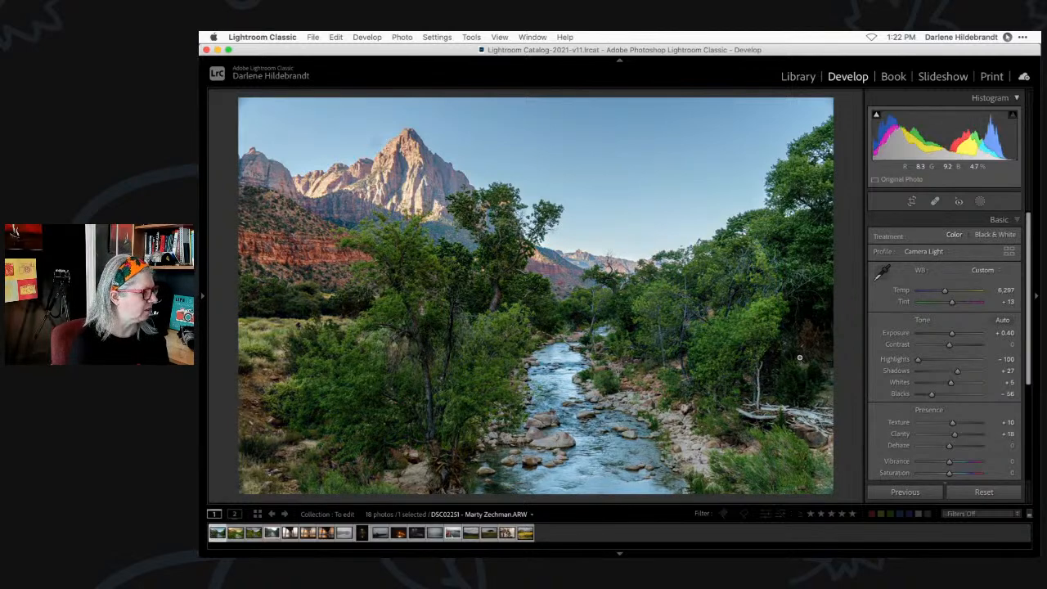
pyautogui.press('Right')
pyautogui.press('Right')
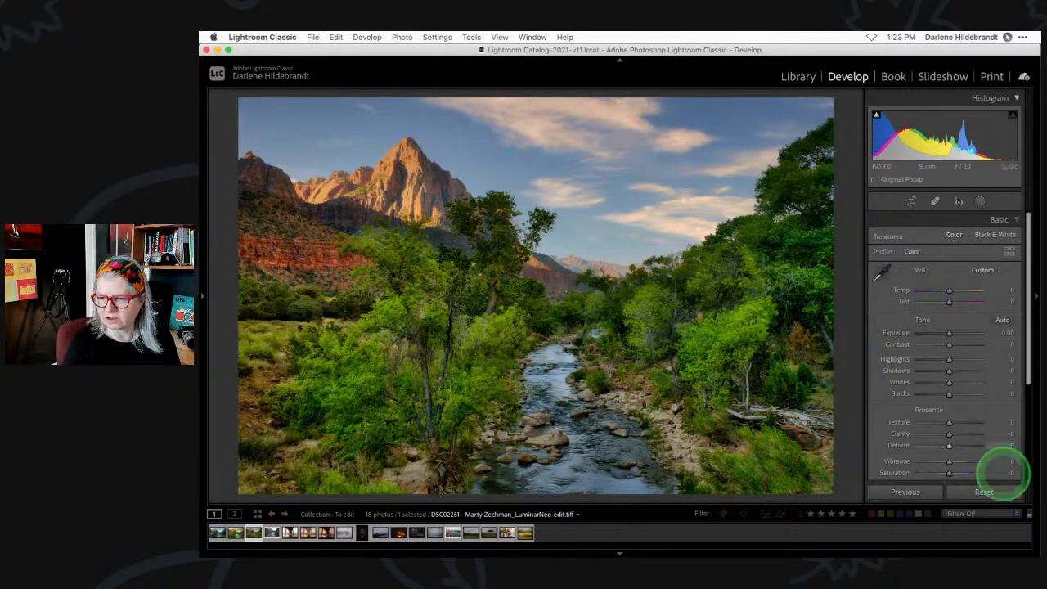
pyautogui.press('super+e')
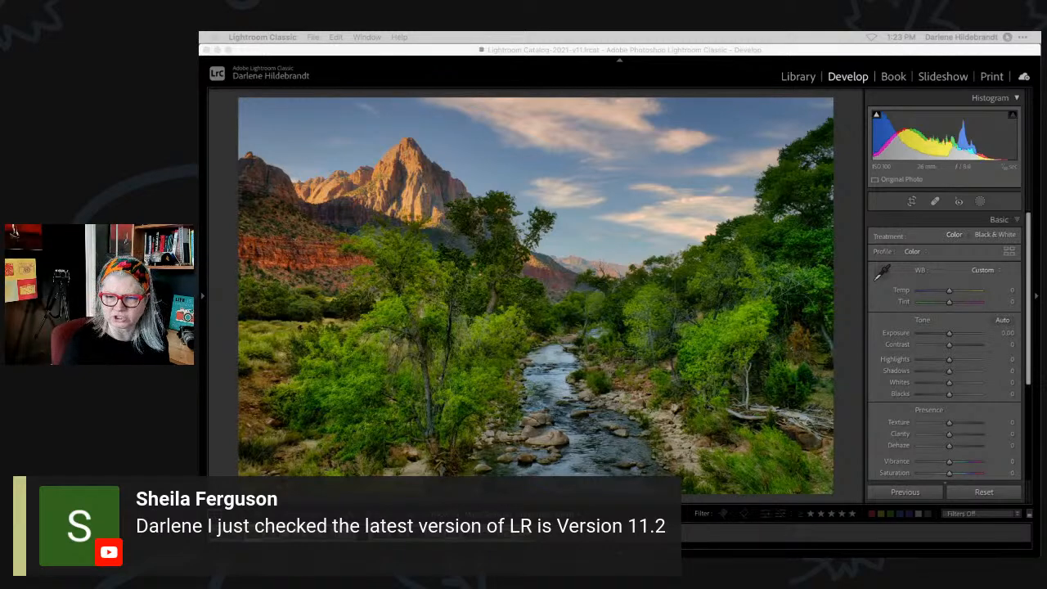
# Open Creative Cloud, leave the old "dng converter" search, check the available app updates, and return to Lightroom Classic.
pyautogui.click(715, 72)
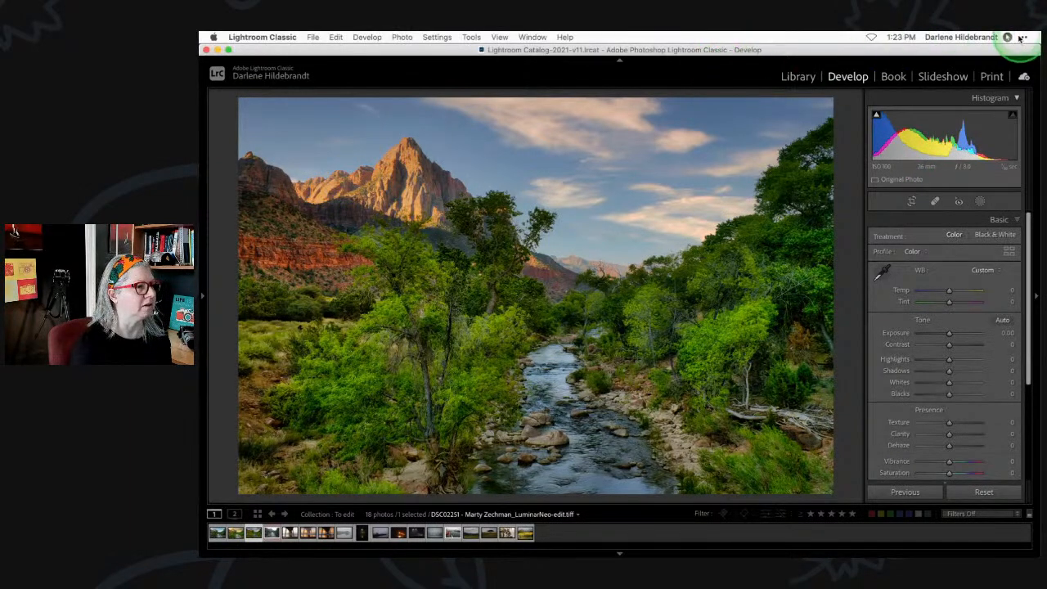
pyautogui.click(1022, 38)
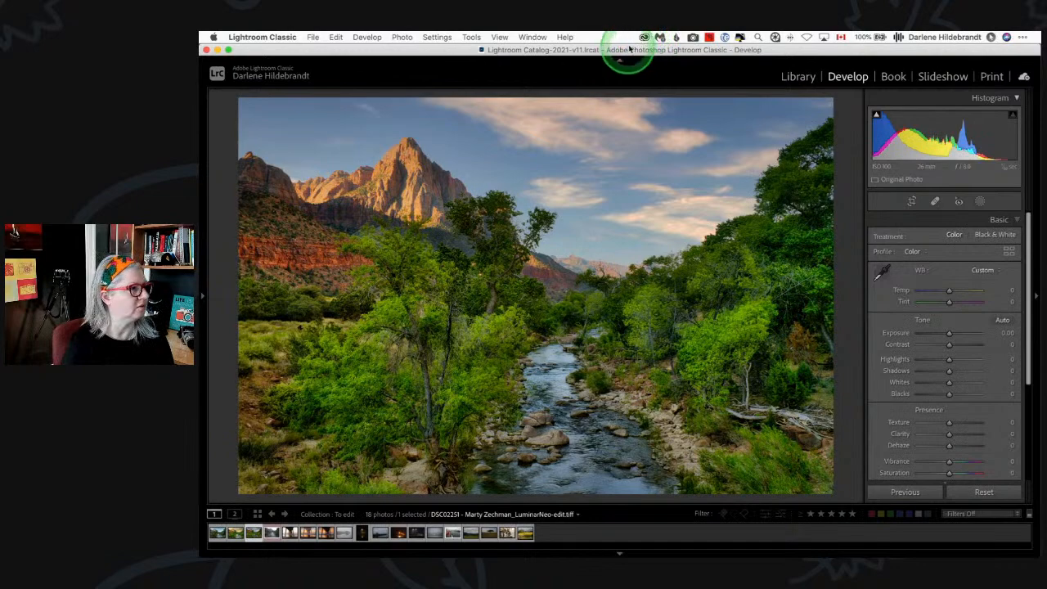
pyautogui.click(643, 37)
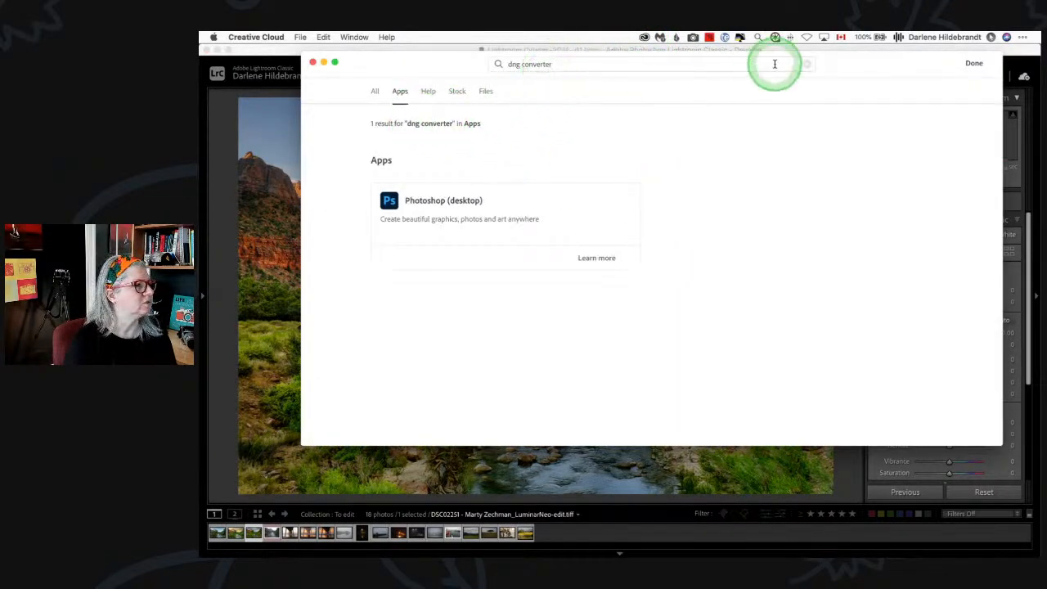
pyautogui.click(807, 65)
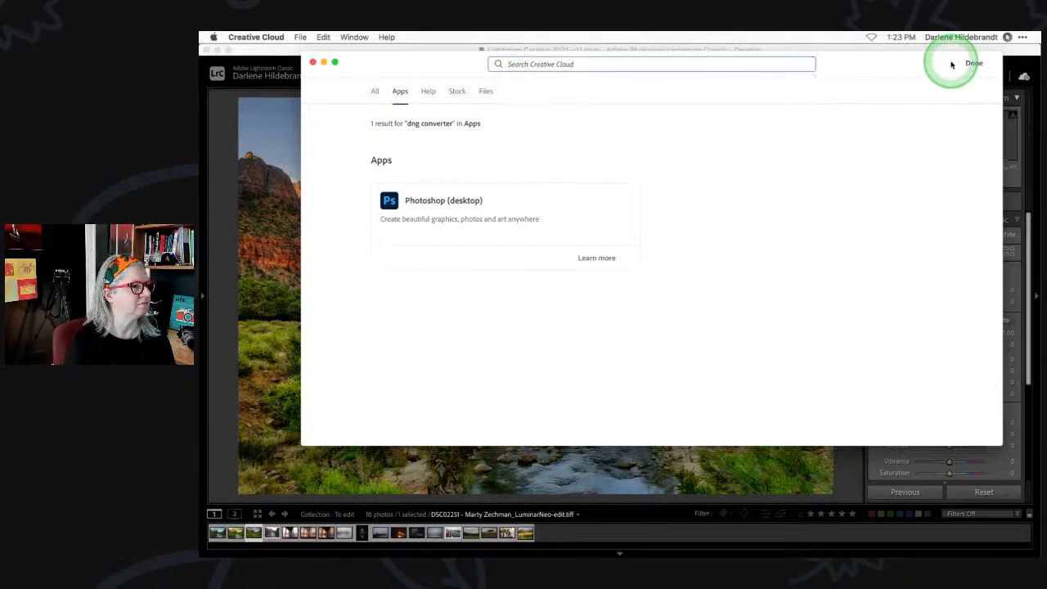
pyautogui.click(971, 62)
pyautogui.click(341, 138)
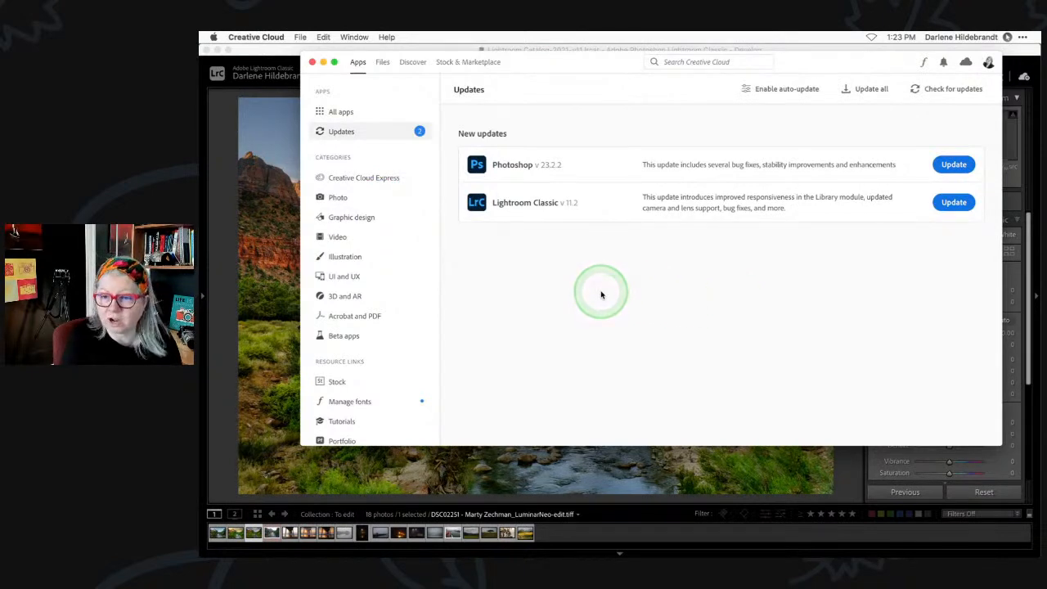
pyautogui.click(311, 62)
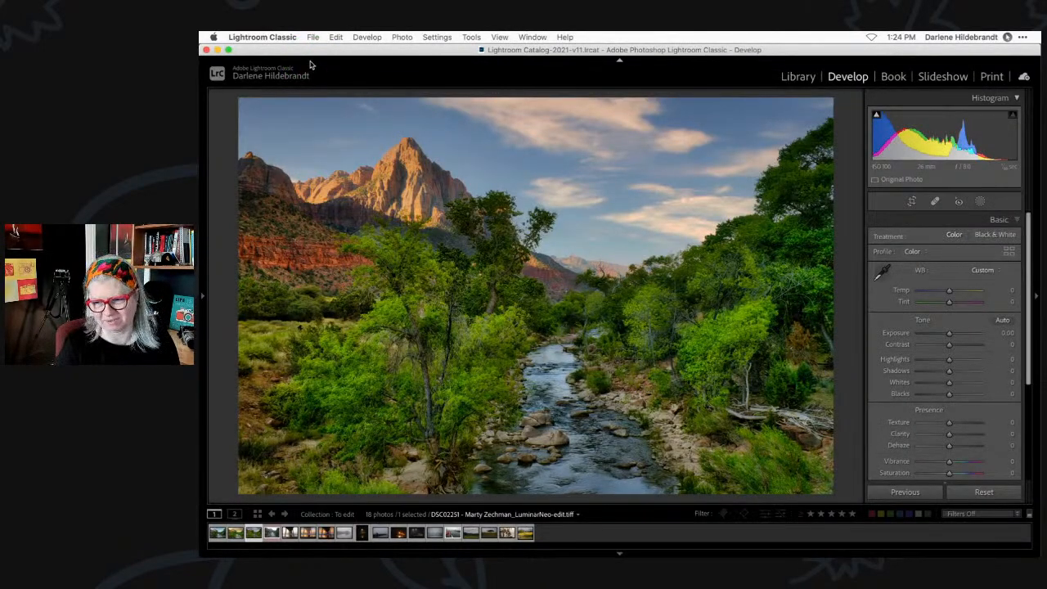
# Go back from the LuminarNeo version to the final edit JPG of the river scene.
pyautogui.click(310, 64)
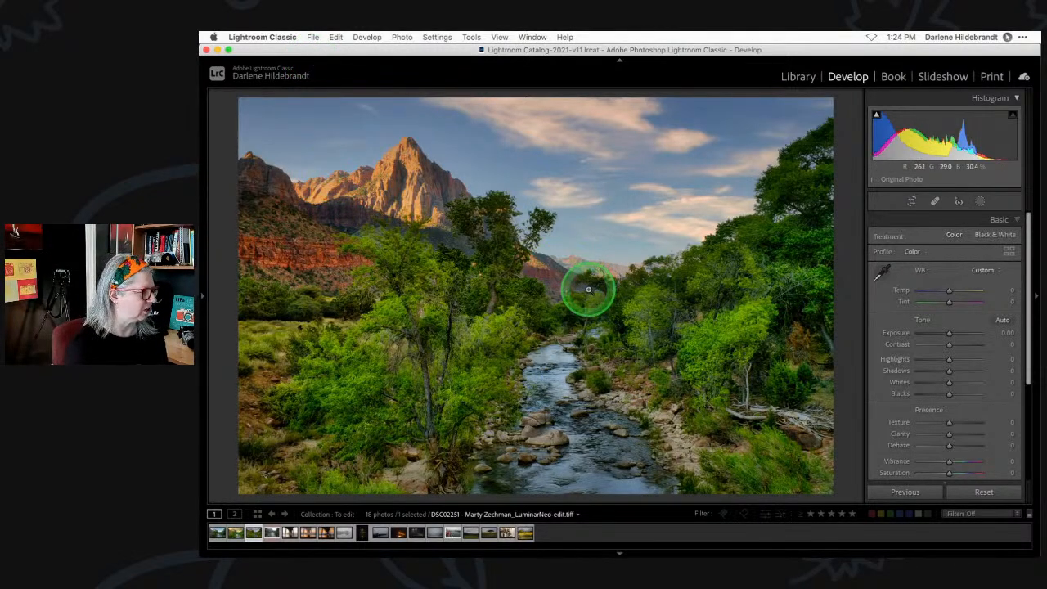
pyautogui.press('Left')
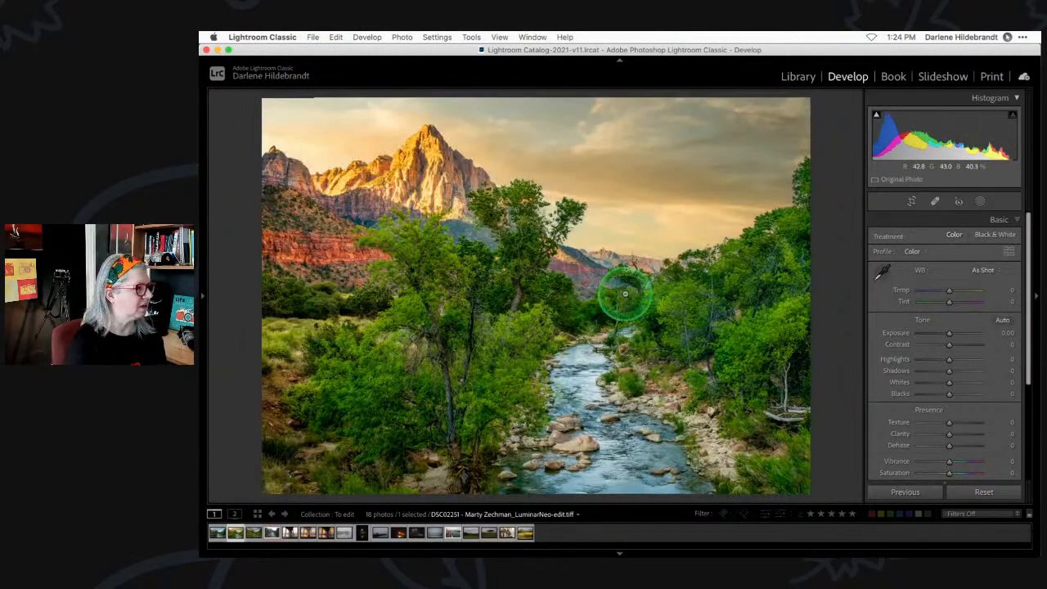
# Return to the raw ARW version of the river scene and open it as a Smart Object in Photoshop.
pyautogui.press('Left')
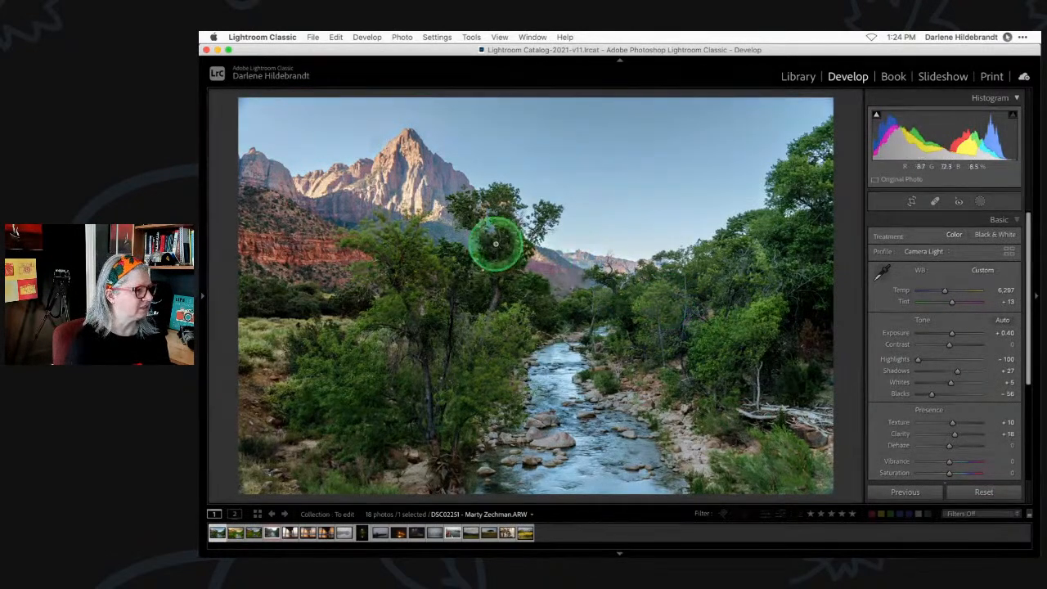
pyautogui.rightClick(435, 239)
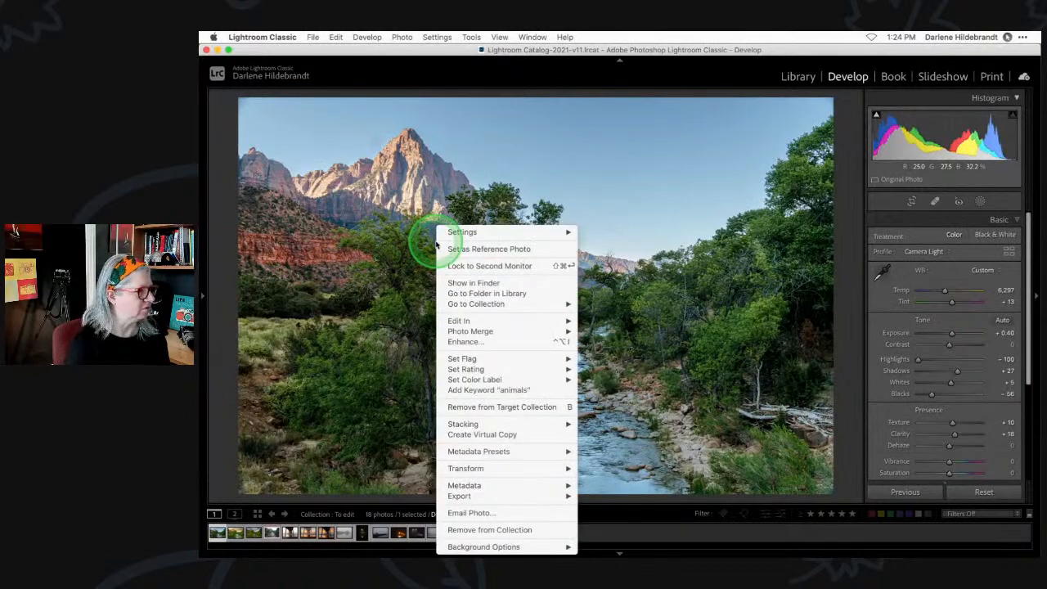
pyautogui.moveTo(465, 321)
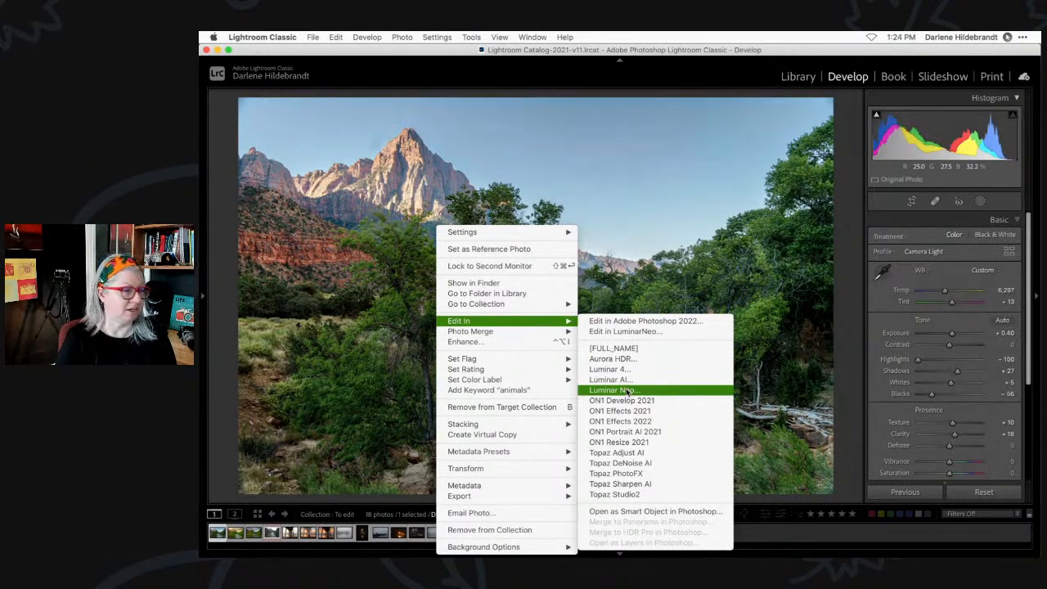
pyautogui.click(647, 512)
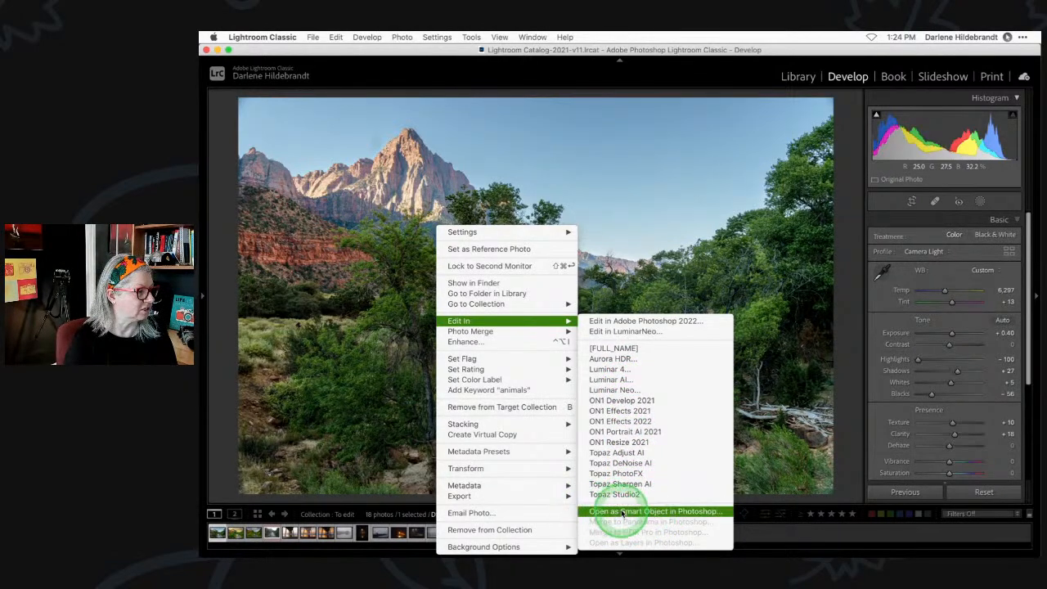
pyautogui.click(657, 511)
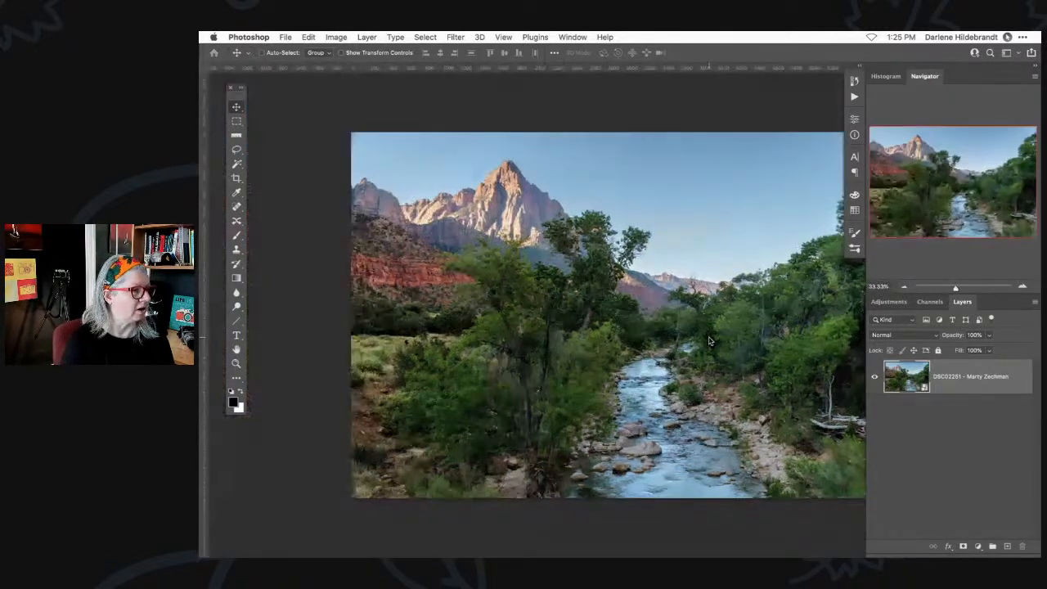
pyautogui.click(479, 246)
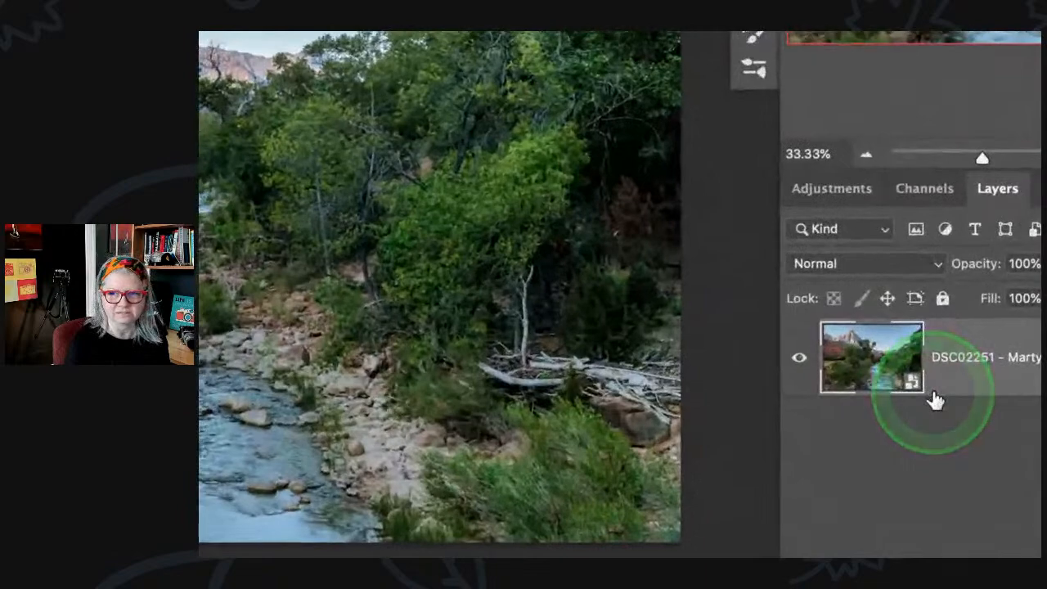
pyautogui.click(920, 398)
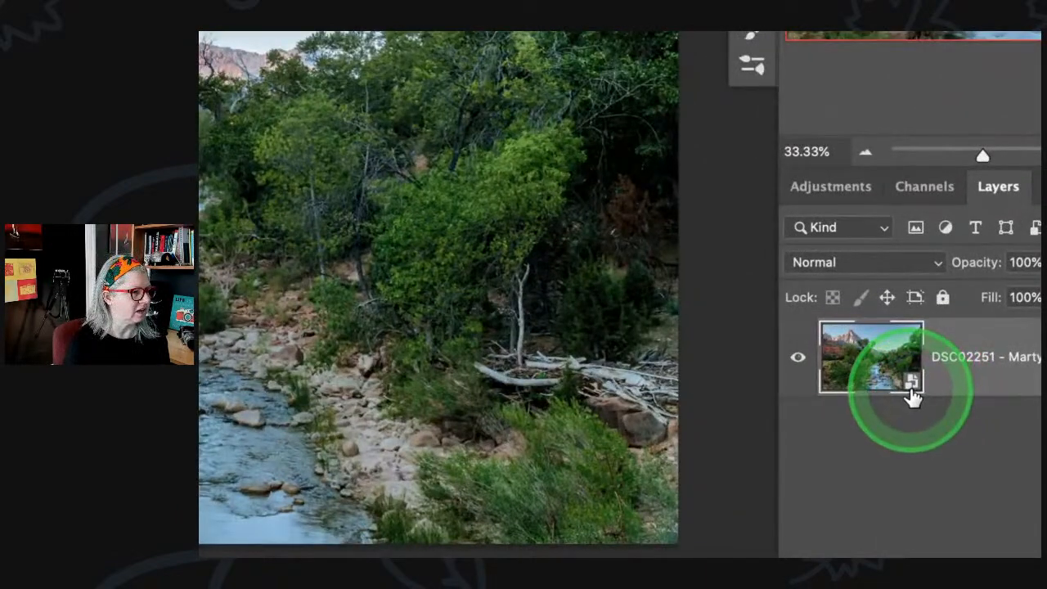
pyautogui.moveTo(913, 396); pyautogui.dragTo(916, 401)
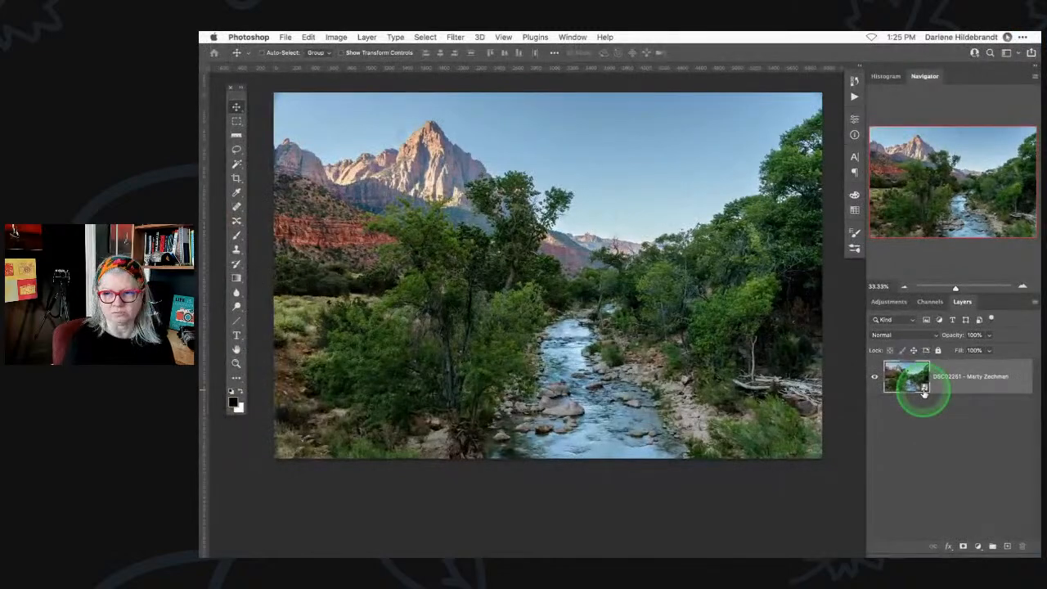
pyautogui.click(910, 401)
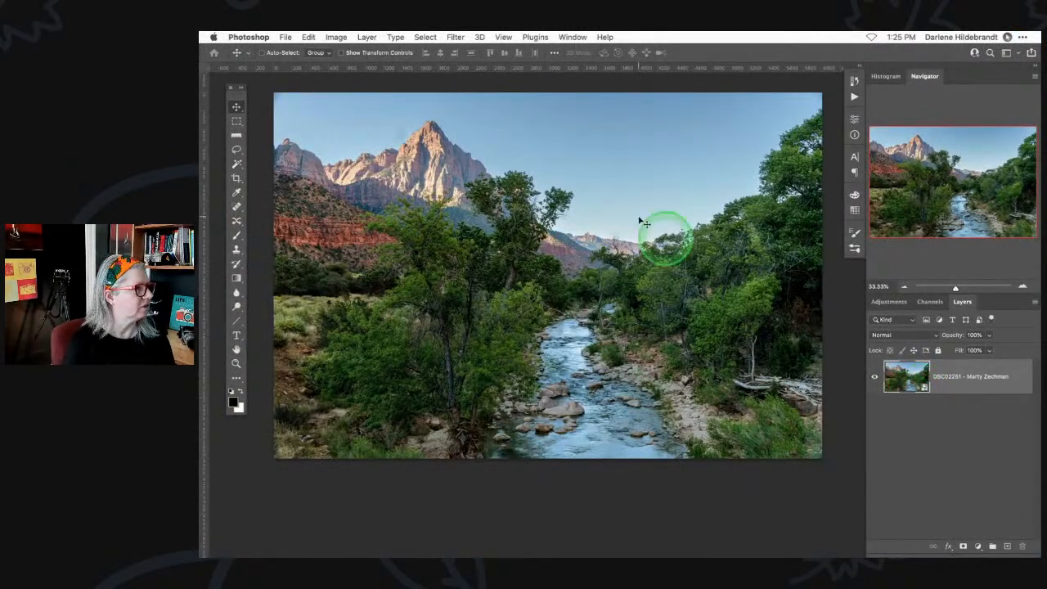
# Open the Smart Object layer in the Skylum Luminar Neo filter.
pyautogui.click(455, 36)
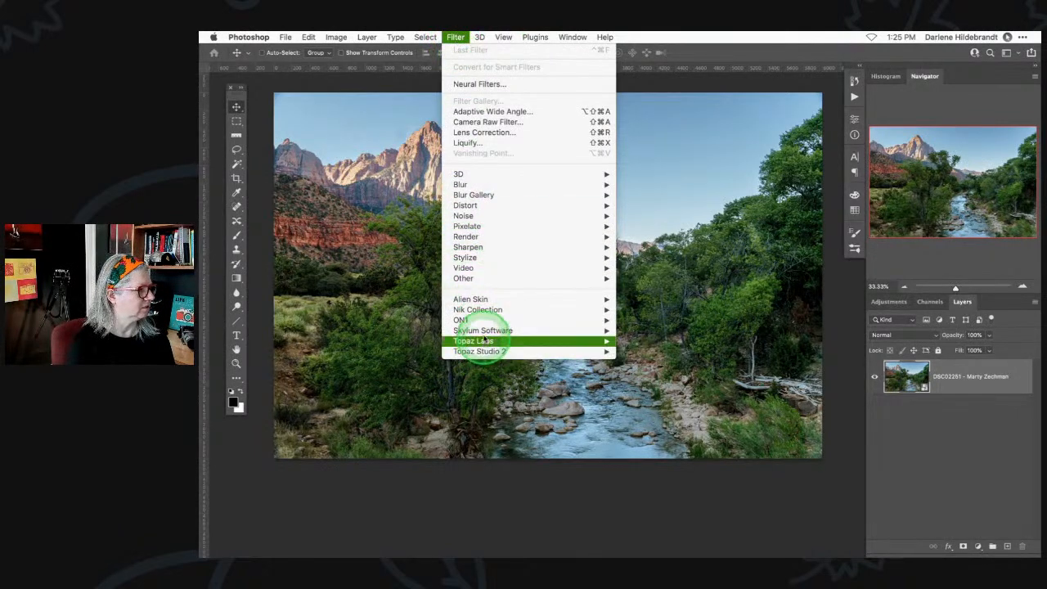
pyautogui.moveTo(489, 331)
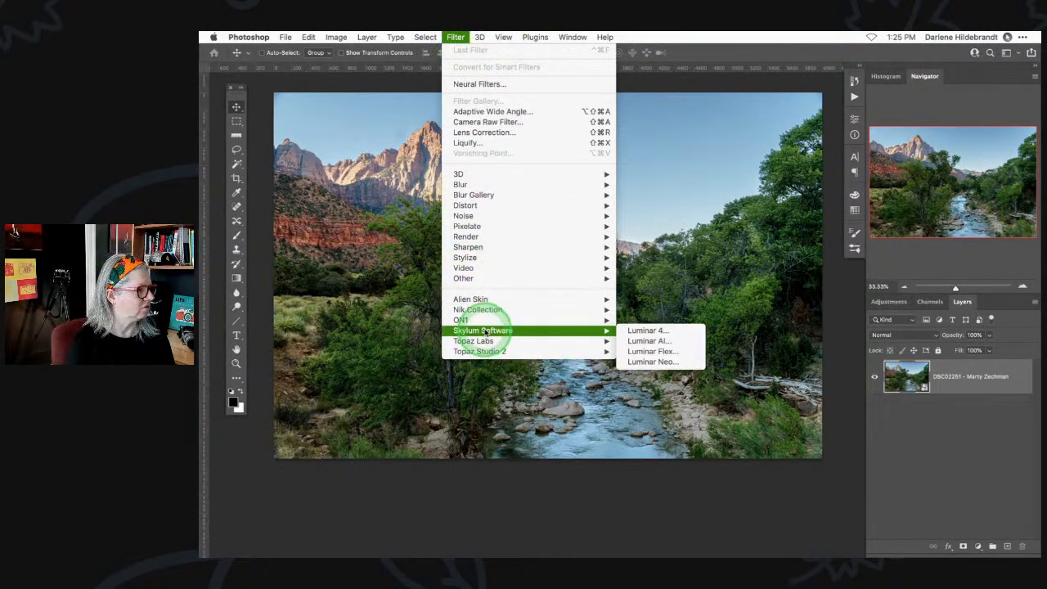
pyautogui.click(662, 364)
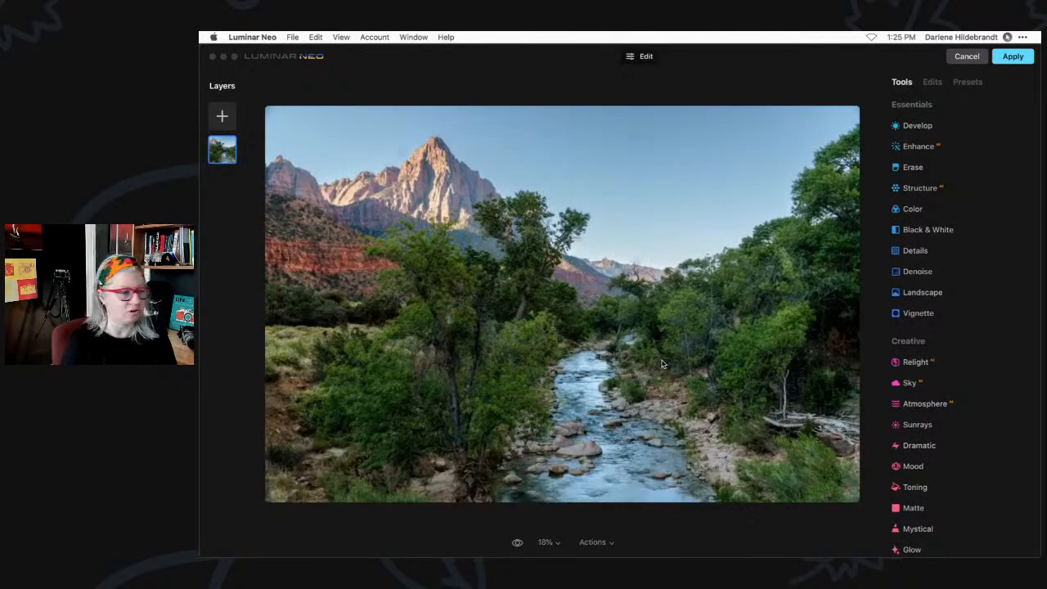
# Remove the photo's dust spots automatically with the Erase tool.
pyautogui.click(664, 330)
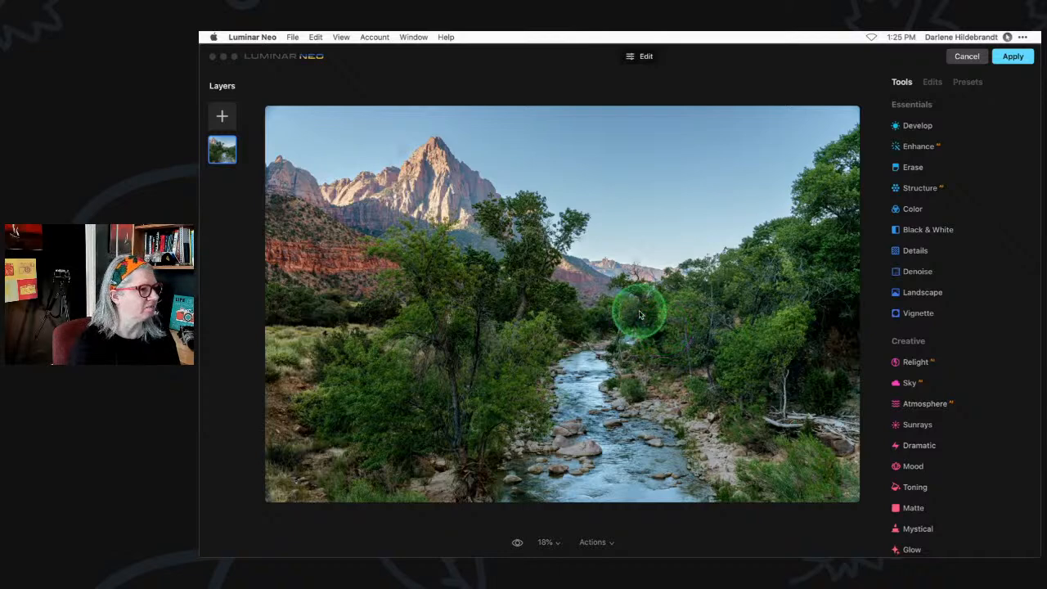
pyautogui.click(913, 166)
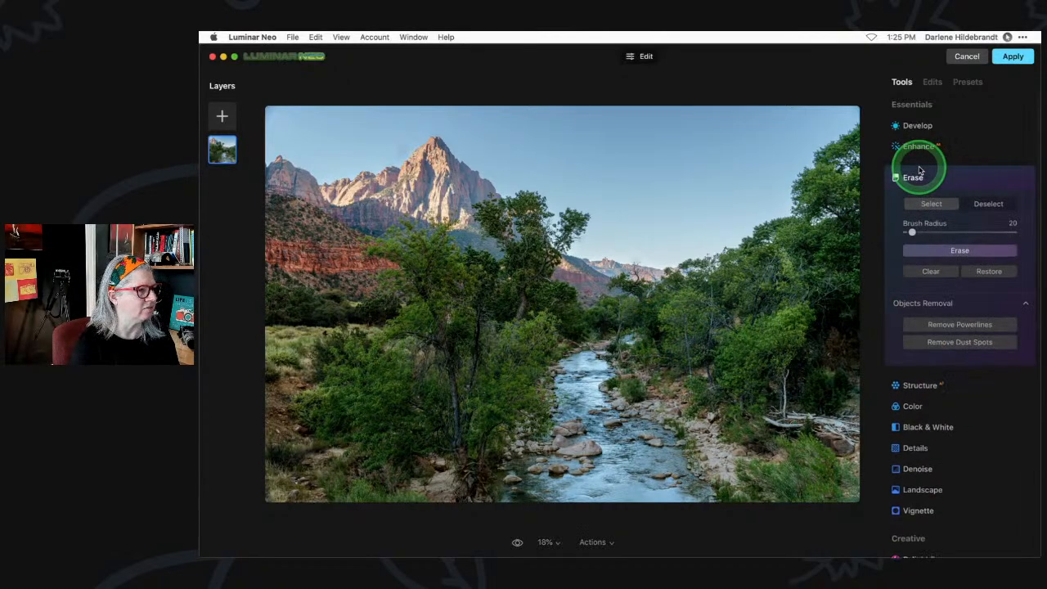
pyautogui.click(960, 343)
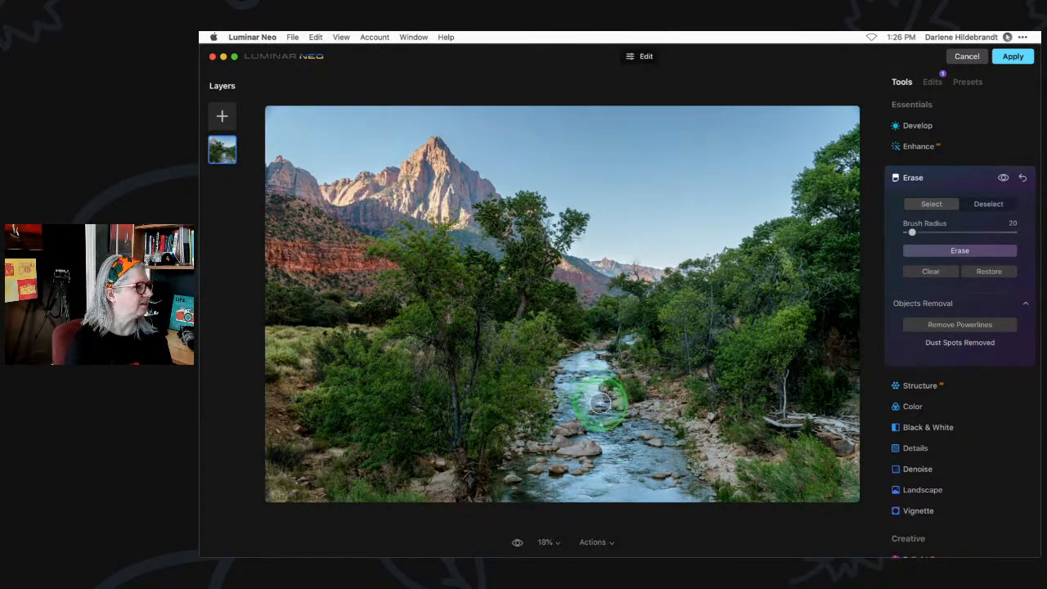
# Mark the remaining spots in the sky just left of the main peak with a brush radius of 14 and erase them.
pyautogui.press('super+equal')
pyautogui.scroll(10, 430, 246)
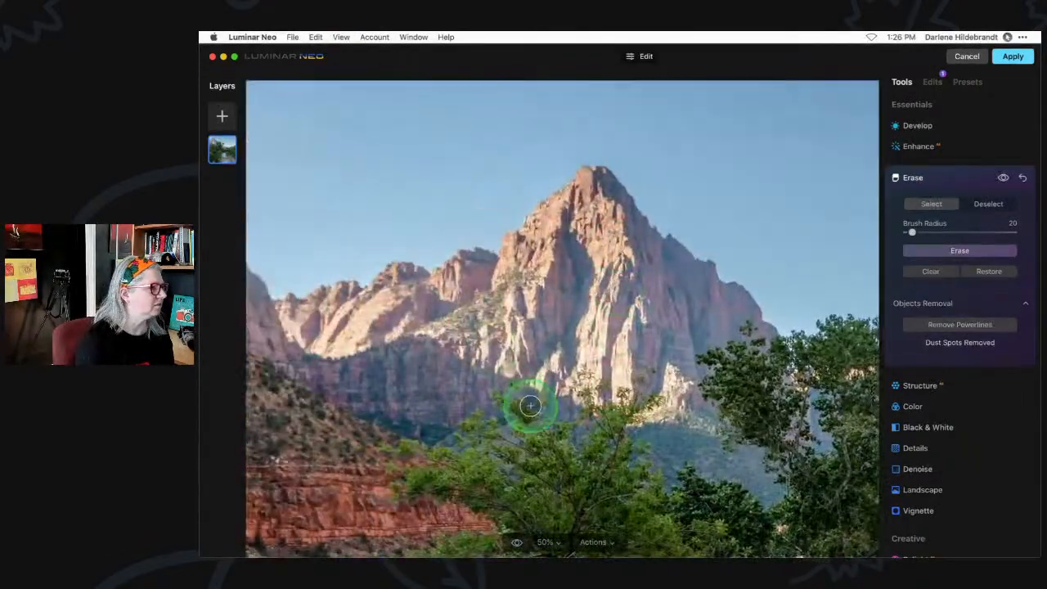
pyautogui.hscroll(-2, 530, 327)
pyautogui.press('[')
pyautogui.moveTo(549, 184)
pyautogui.mouseDown()
pyautogui.moveTo(543, 206)
pyautogui.moveTo(519, 202)
pyautogui.moveTo(520, 212)
pyautogui.mouseUp()
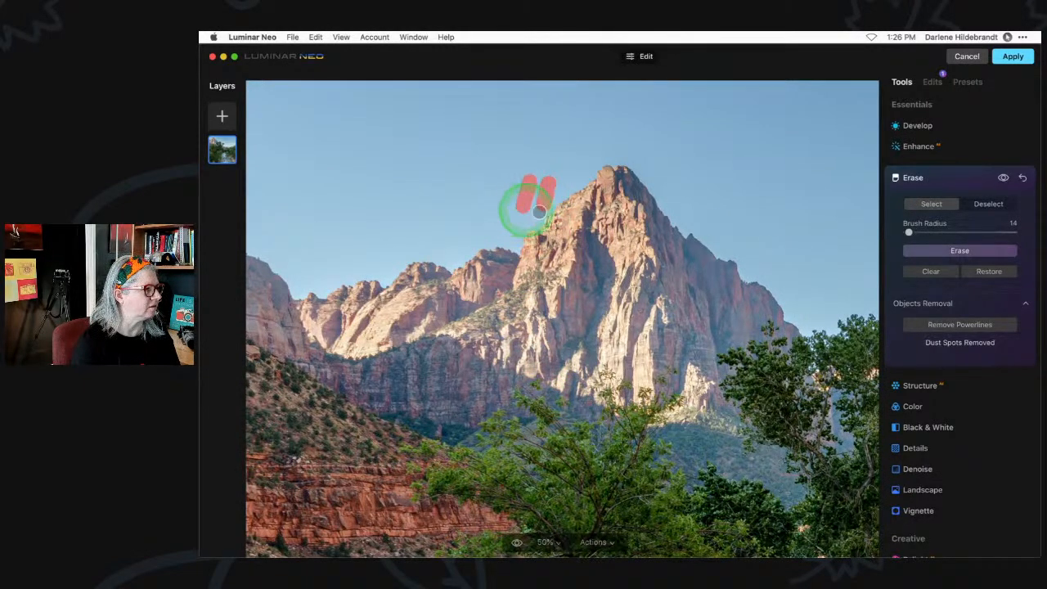
pyautogui.click(910, 257)
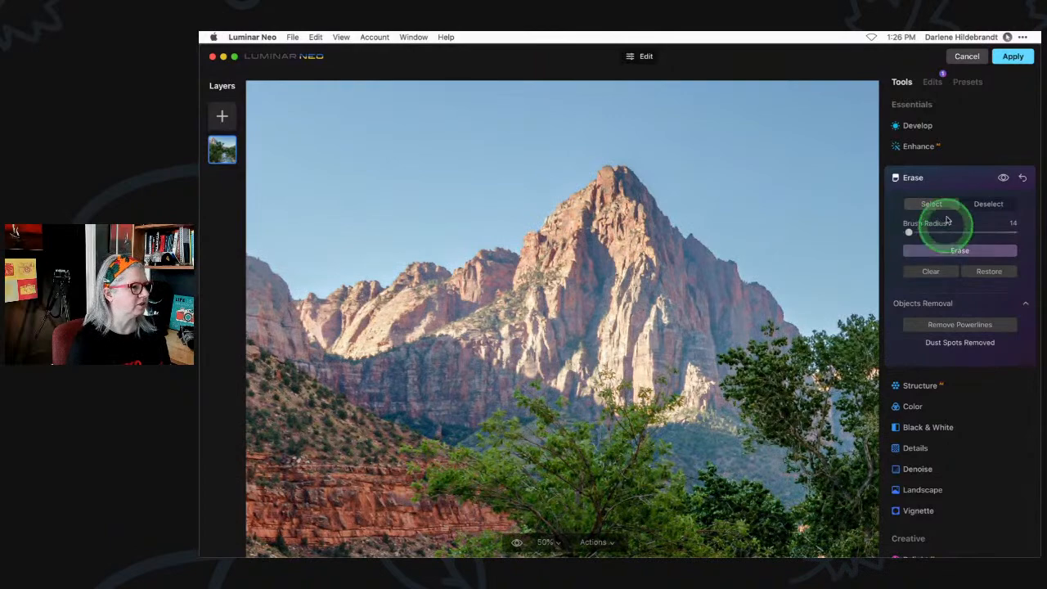
pyautogui.click(954, 180)
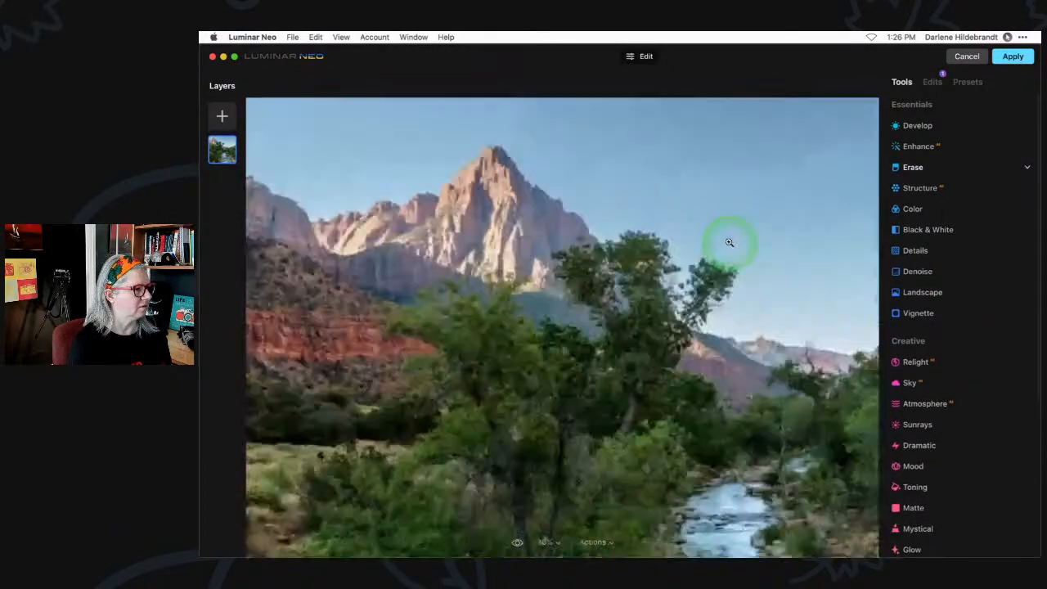
pyautogui.click(729, 242)
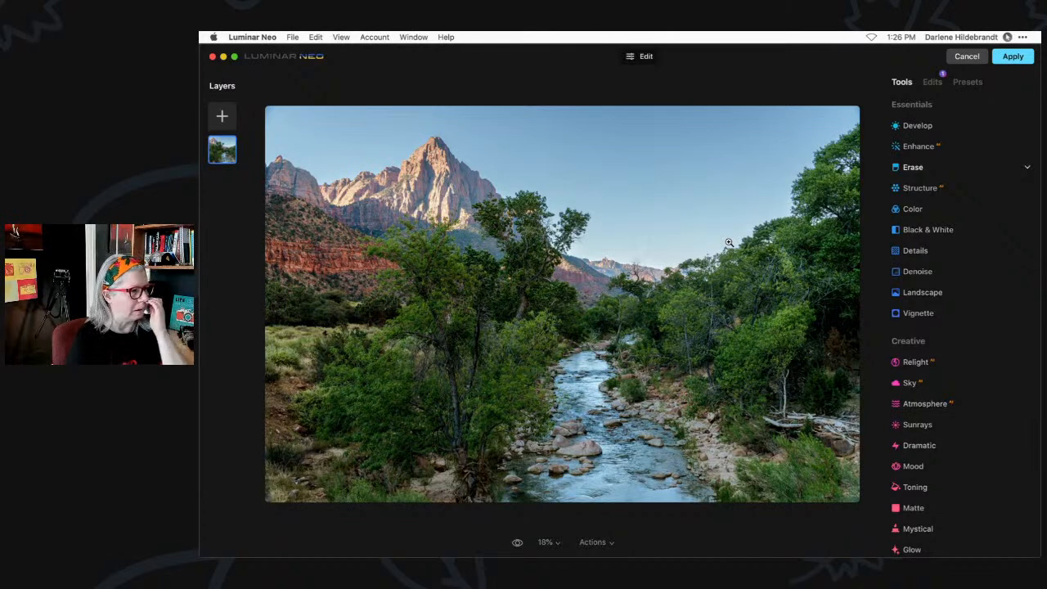
pyautogui.click(729, 242)
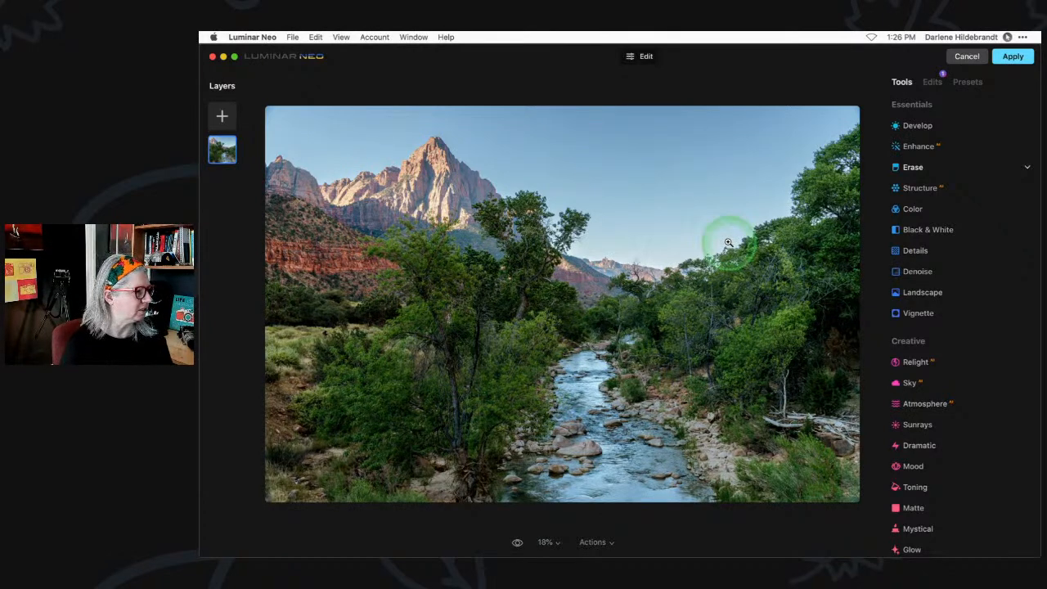
pyautogui.click(951, 354)
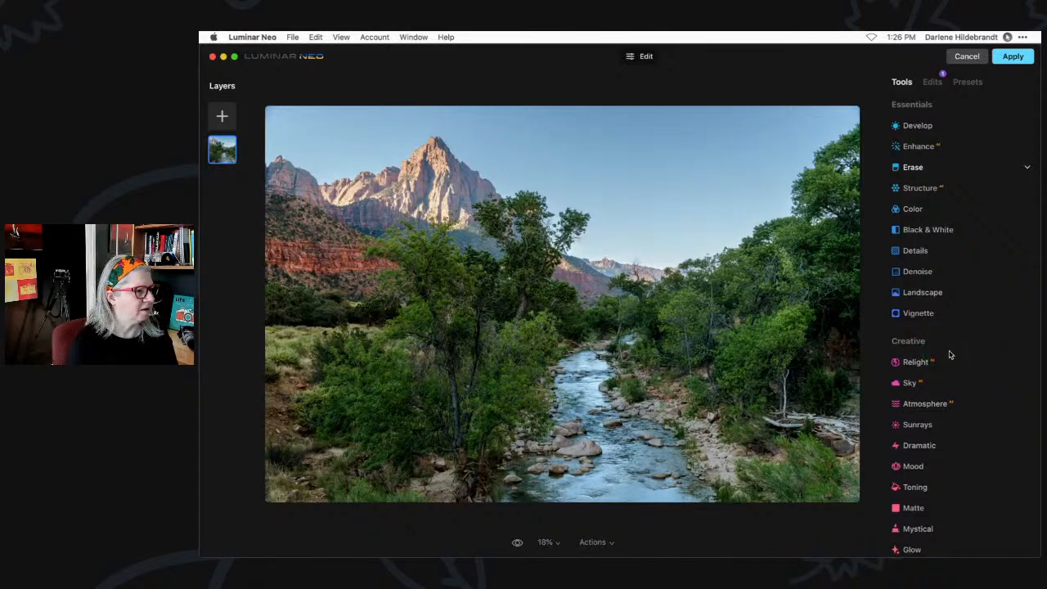
pyautogui.click(917, 172)
pyautogui.click(931, 210)
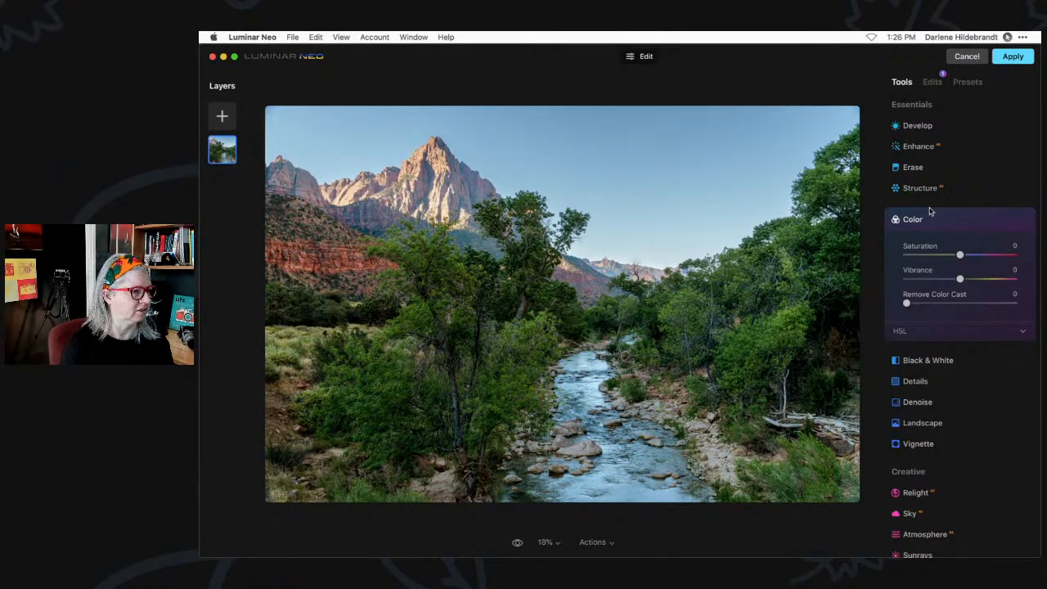
pyautogui.scroll(-3, 929, 212)
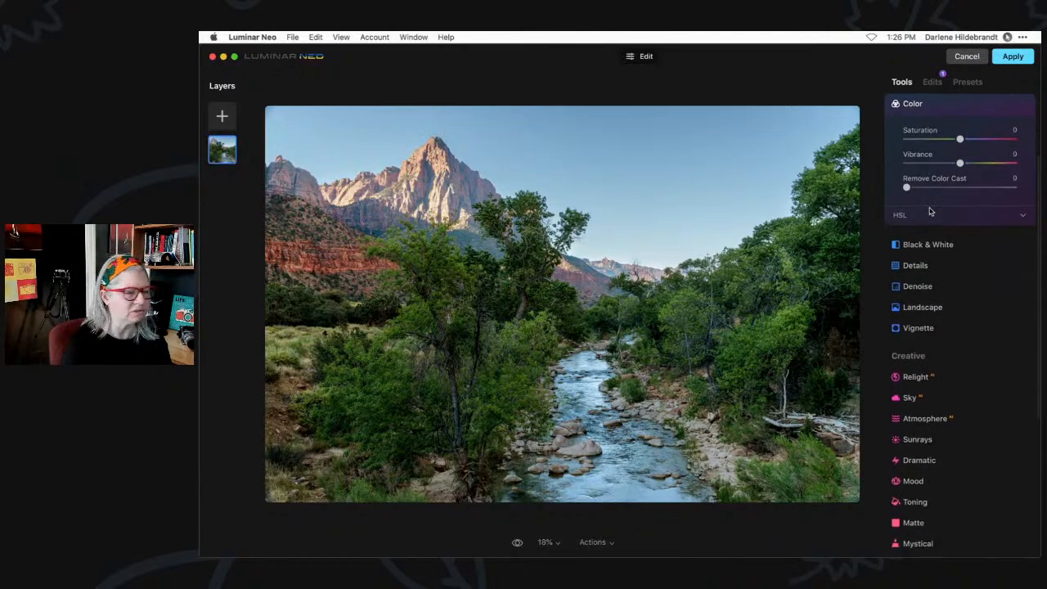
pyautogui.scroll(-3, 929, 212)
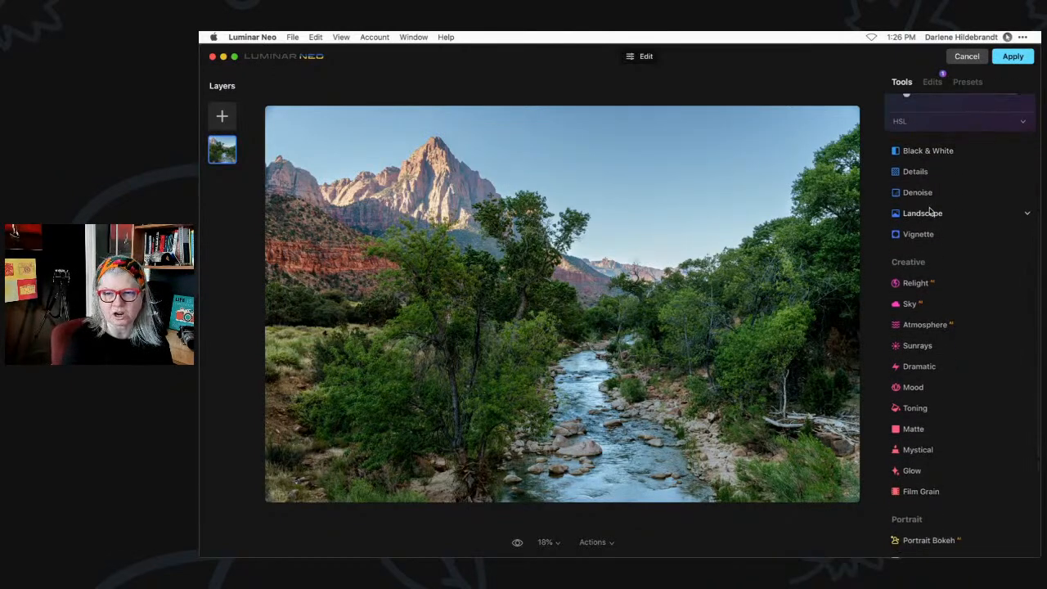
pyautogui.scroll(-4, 929, 212)
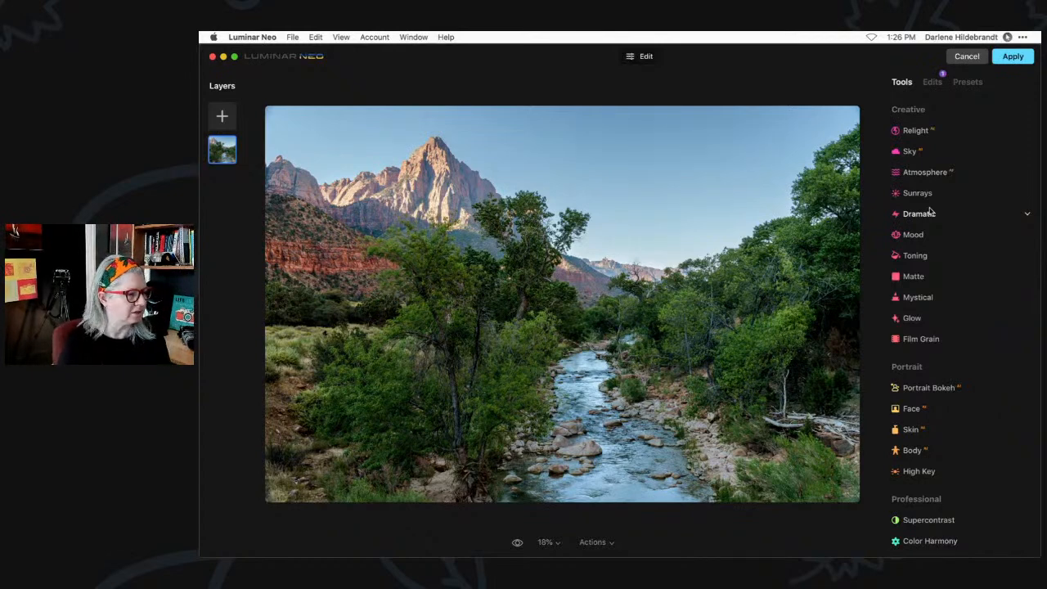
# In Color Harmony, set the Color Contrast Hue to 84 and its Amount to 28.
pyautogui.click(906, 319)
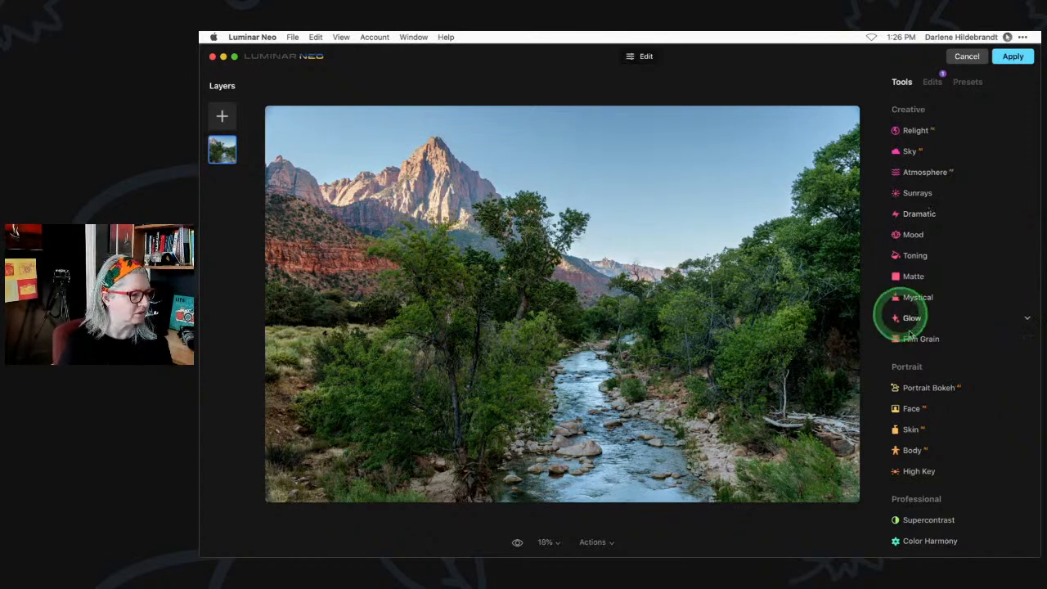
pyautogui.click(930, 541)
pyautogui.click(919, 505)
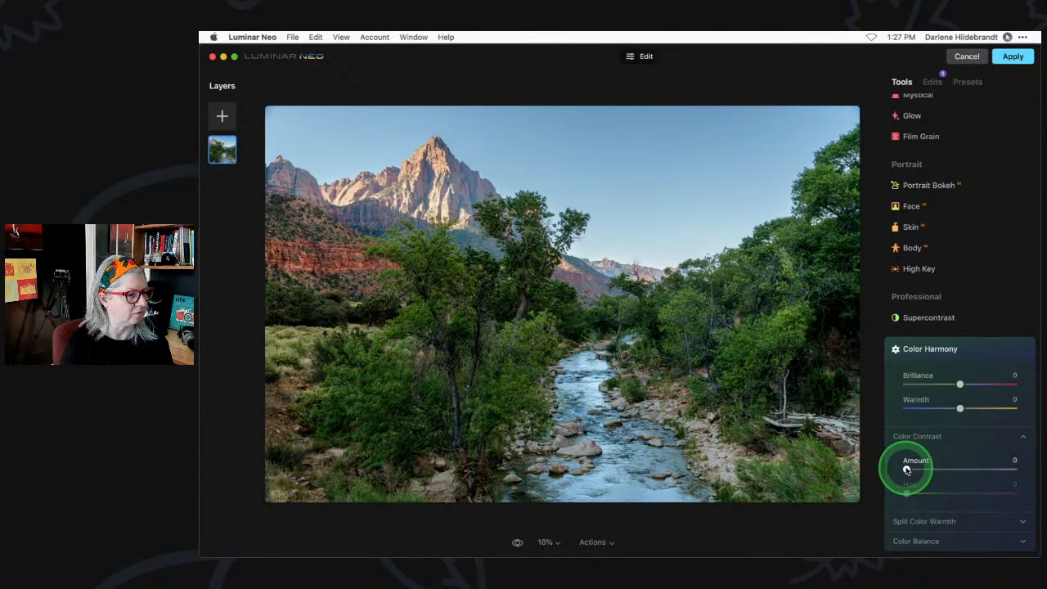
pyautogui.moveTo(929, 472); pyautogui.dragTo(967, 468)
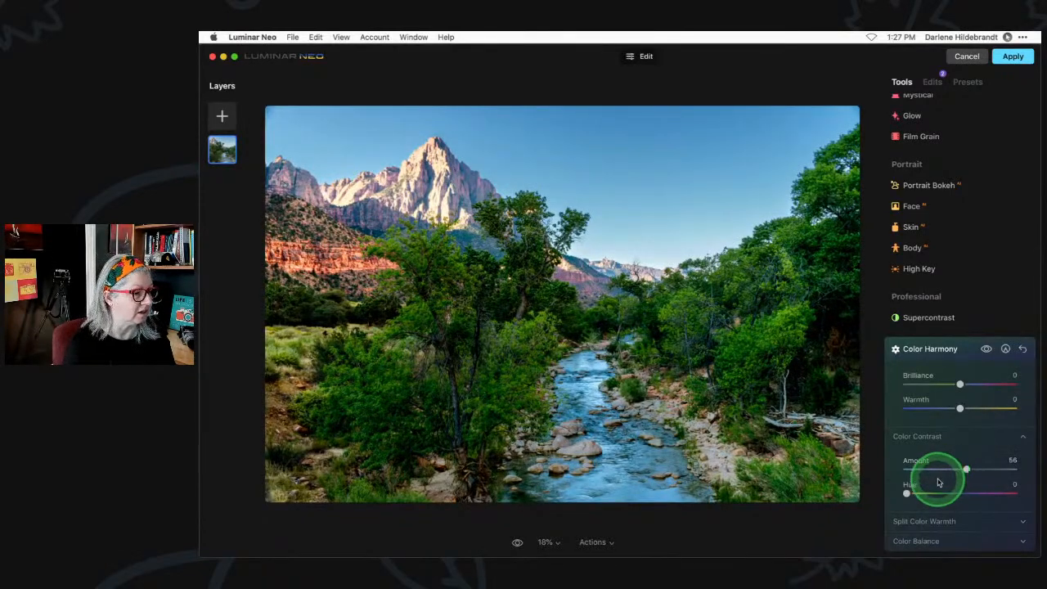
pyautogui.moveTo(907, 494); pyautogui.dragTo(933, 493)
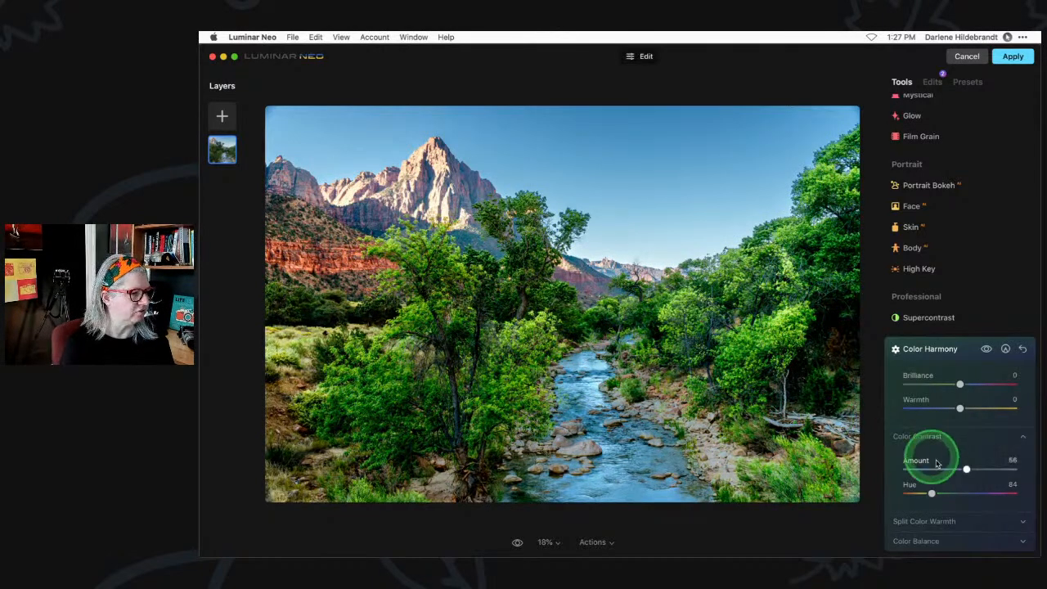
pyautogui.moveTo(967, 471); pyautogui.dragTo(936, 468)
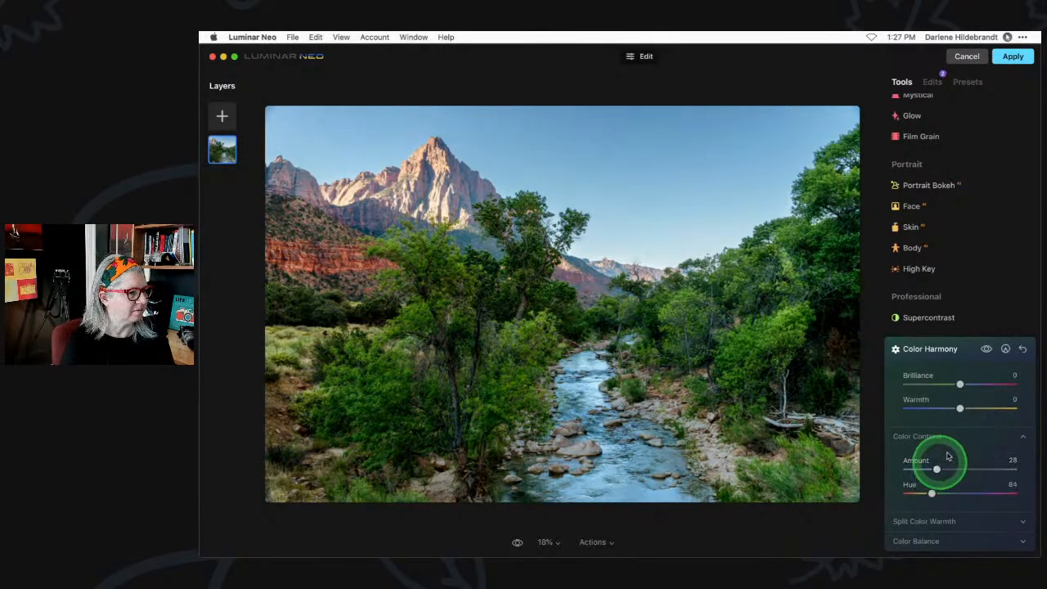
# Try a higher Color Harmony Warmth, reset it to 0, and raise the Color Contrast Amount to 74.
pyautogui.moveTo(961, 410)
pyautogui.mouseDown()
pyautogui.moveTo(984, 410)
pyautogui.moveTo(973, 410)
pyautogui.mouseUp()
pyautogui.doubleClick(973, 410)
pyautogui.moveTo(936, 469); pyautogui.dragTo(986, 469)
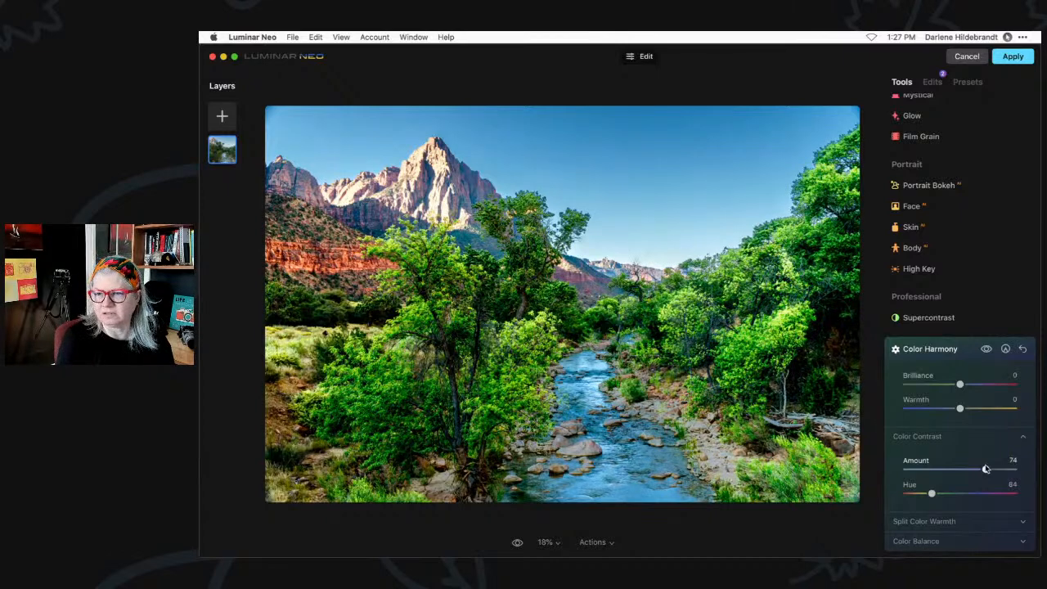
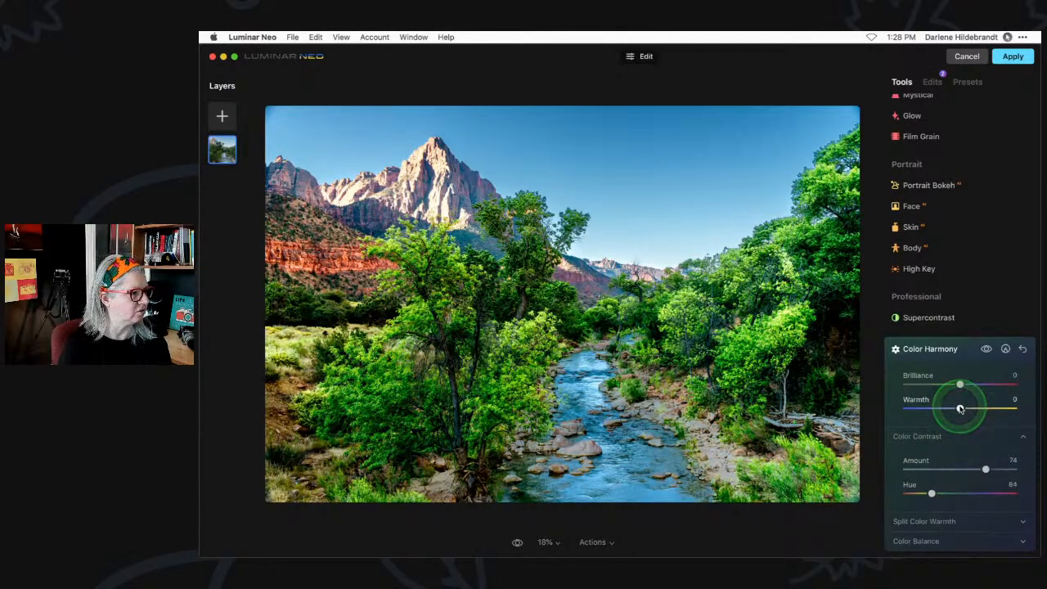
# Set the Color Harmony Warmth to 44, the Color Contrast Amount to 45 and its Hue to 97.
pyautogui.moveTo(960, 409); pyautogui.dragTo(984, 409)
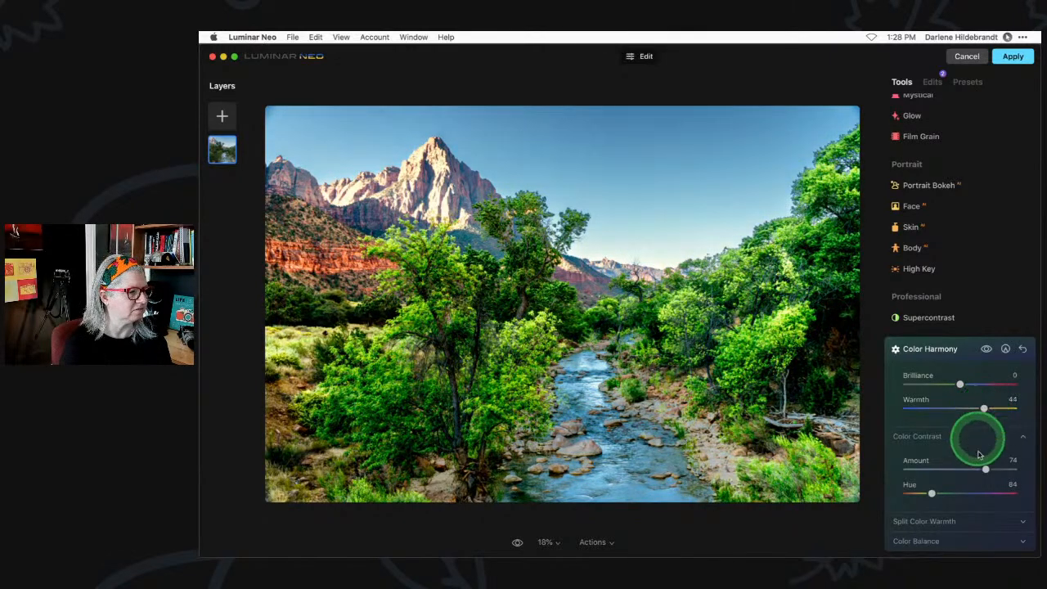
pyautogui.moveTo(986, 468); pyautogui.dragTo(936, 494)
pyautogui.moveTo(940, 494); pyautogui.dragTo(936, 494)
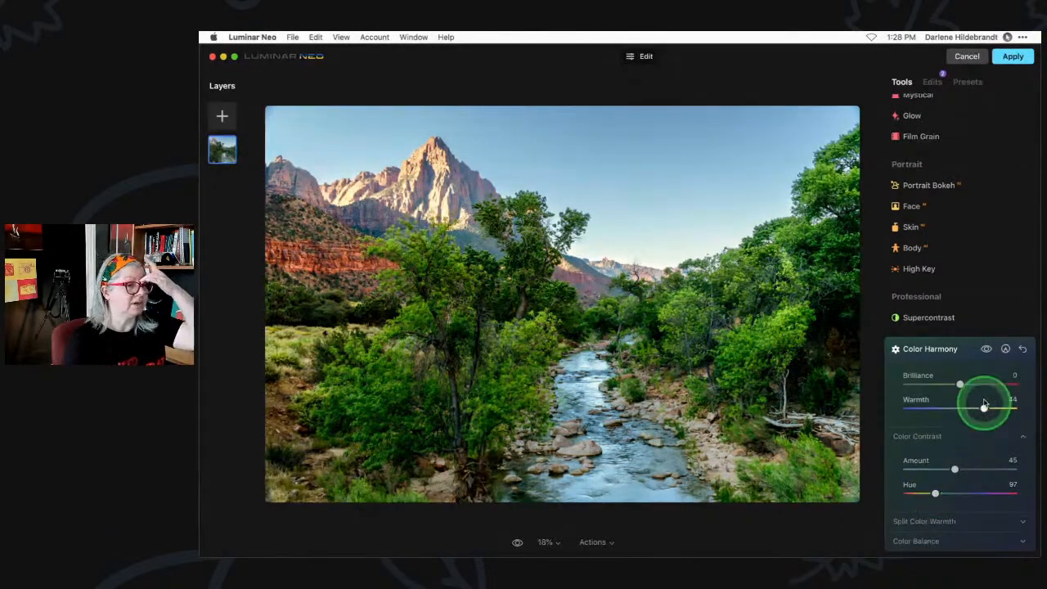
# Compare the landscape with and without the Color Harmony adjustment.
pyautogui.click(986, 350)
pyautogui.click(987, 349)
pyautogui.click(987, 349)
pyautogui.click(986, 350)
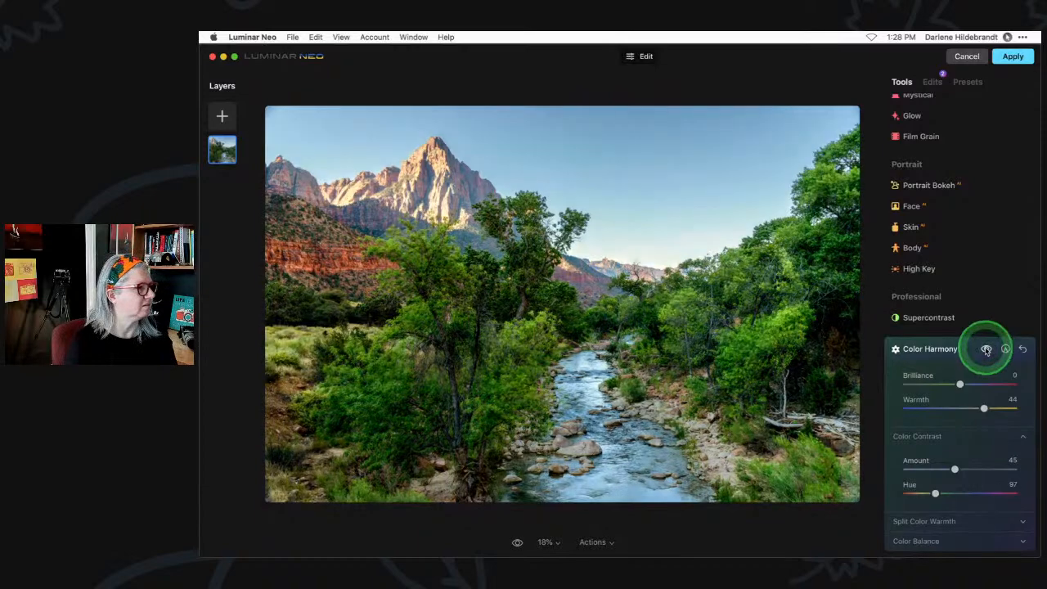
pyautogui.click(987, 350)
pyautogui.click(987, 349)
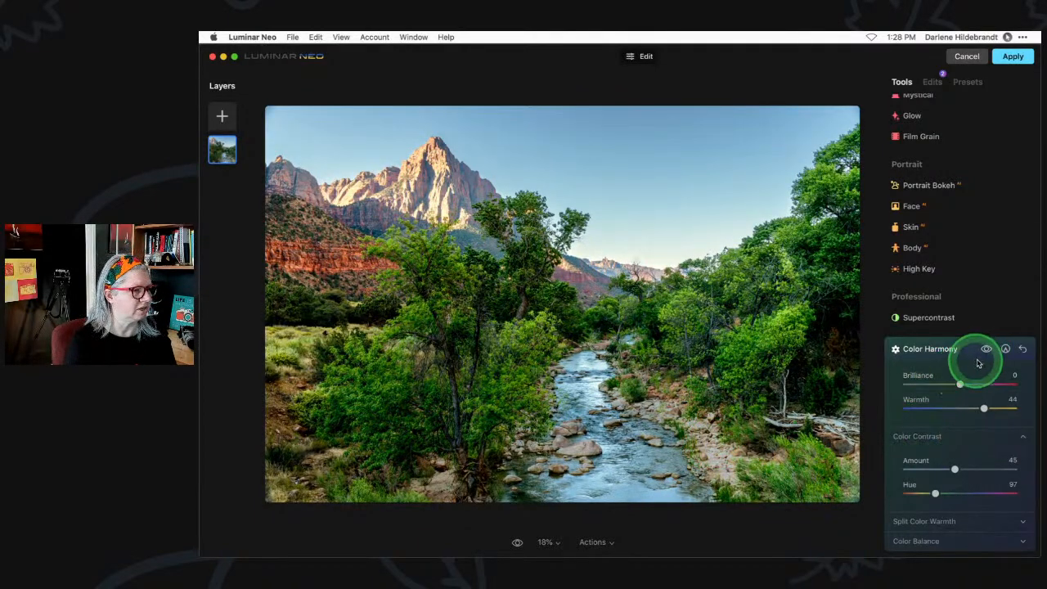
# Open a paint mask for Color Harmony and erase the effect from the mountains left of the main peak, brush size 100 and strength 68.
pyautogui.click(1005, 349)
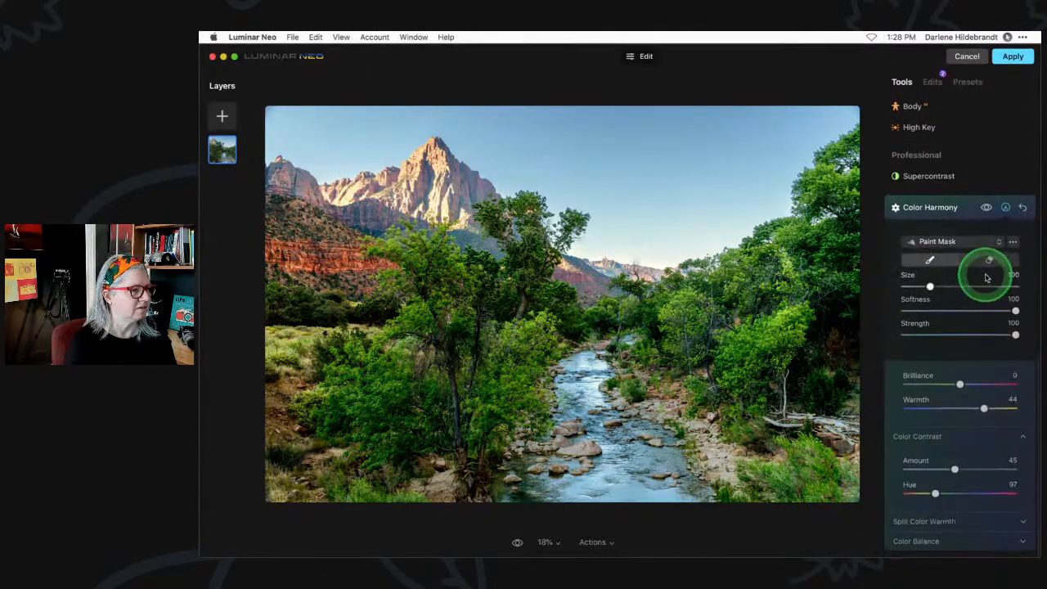
pyautogui.click(989, 259)
pyautogui.moveTo(1015, 335); pyautogui.dragTo(980, 335)
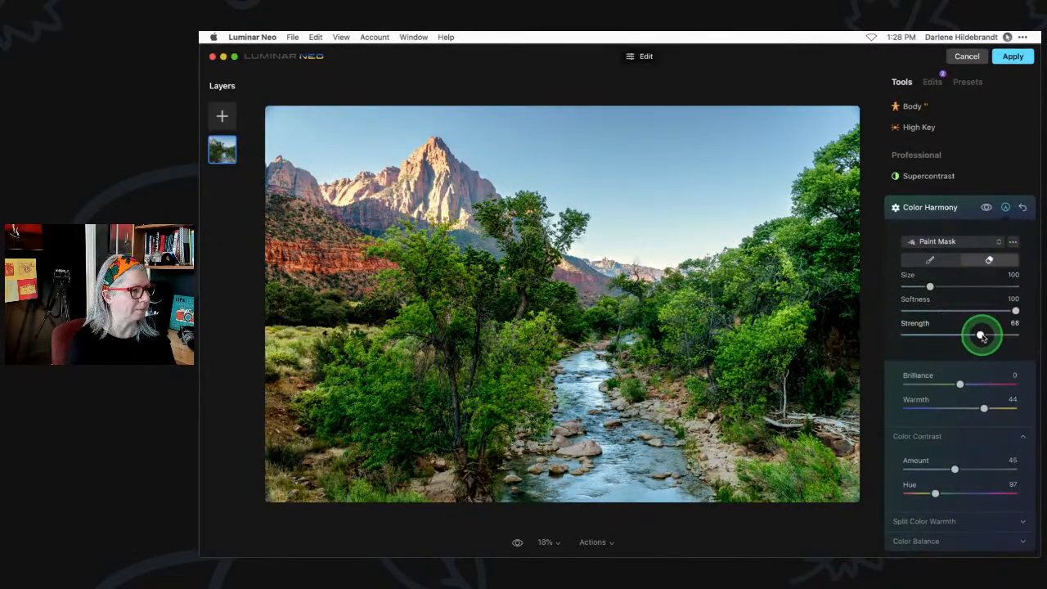
pyautogui.moveTo(344, 204)
pyautogui.mouseDown()
pyautogui.moveTo(419, 194)
pyautogui.moveTo(456, 215)
pyautogui.moveTo(454, 178)
pyautogui.moveTo(435, 153)
pyautogui.moveTo(401, 174)
pyautogui.moveTo(298, 198)
pyautogui.moveTo(251, 174)
pyautogui.moveTo(261, 189)
pyautogui.moveTo(366, 192)
pyautogui.moveTo(423, 159)
pyautogui.moveTo(438, 210)
pyautogui.moveTo(452, 210)
pyautogui.moveTo(448, 173)
pyautogui.moveTo(342, 192)
pyautogui.moveTo(287, 174)
pyautogui.mouseUp()
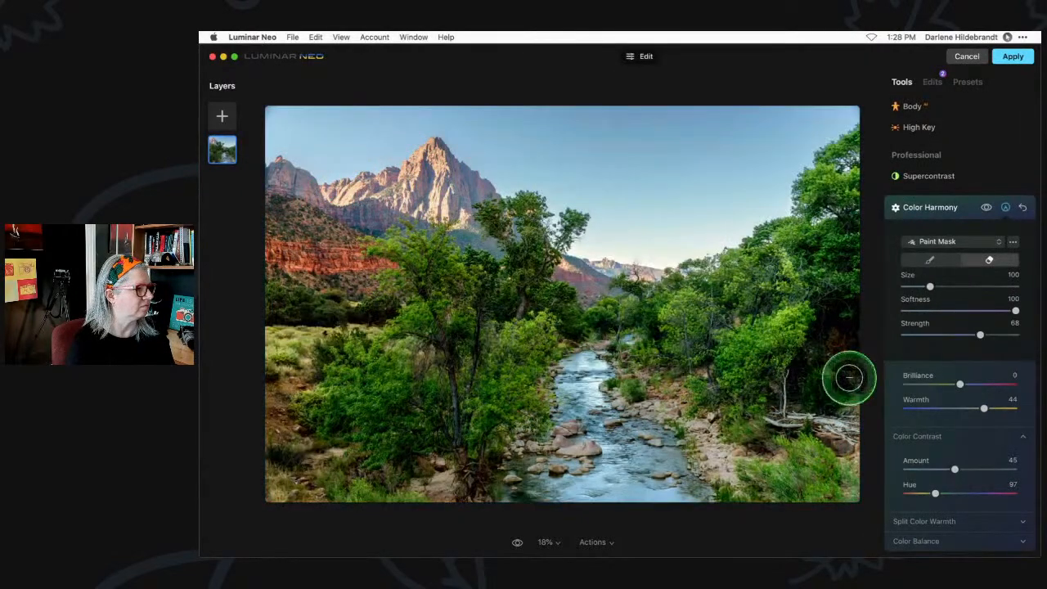
# Erase the Color Harmony effect from the distant mountains beyond the river with a brush size of 52.
pyautogui.press('[')
pyautogui.press('[')
pyautogui.press('[')
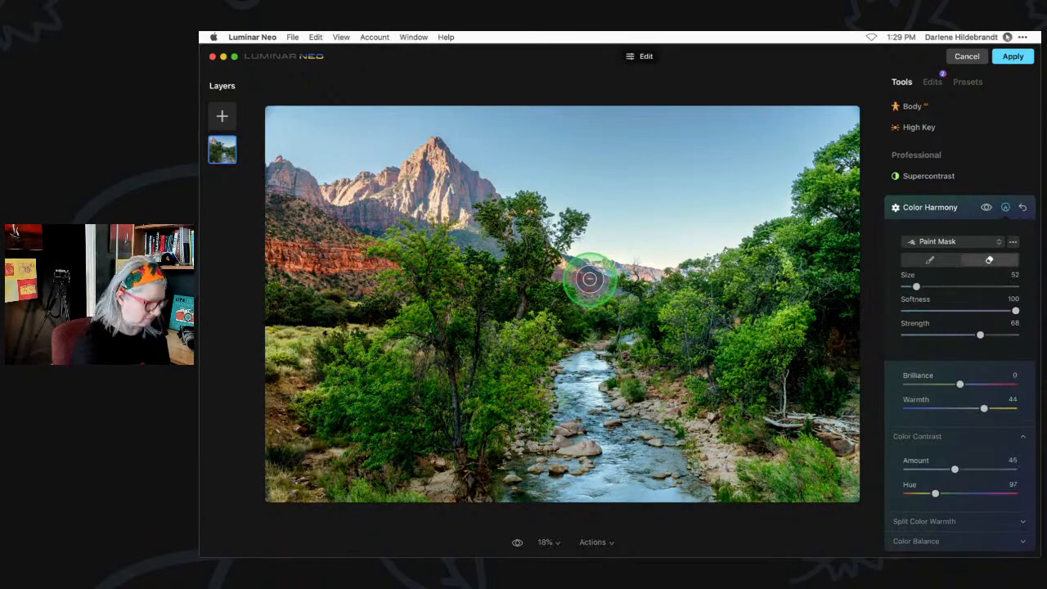
pyautogui.press('super+equal')
pyautogui.press('super+equal')
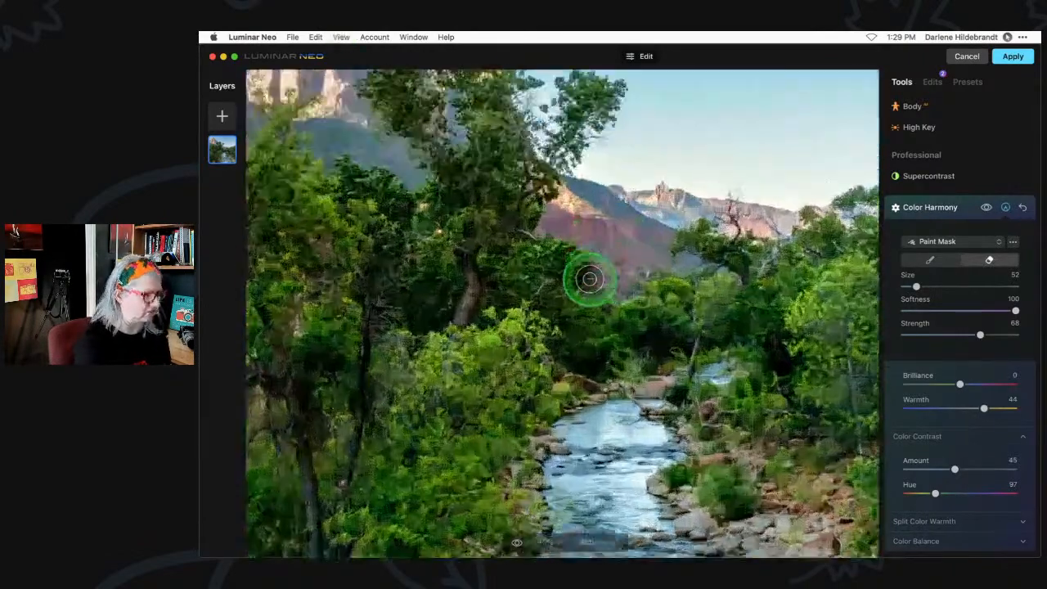
pyautogui.moveTo(577, 182)
pyautogui.mouseDown()
pyautogui.moveTo(655, 169)
pyautogui.moveTo(751, 189)
pyautogui.mouseUp()
pyautogui.moveTo(835, 200); pyautogui.dragTo(690, 182)
# Erase the Color Harmony effect from the main peak and the rock faces beside it with a brush size of 124.
pyautogui.press('super+equal')
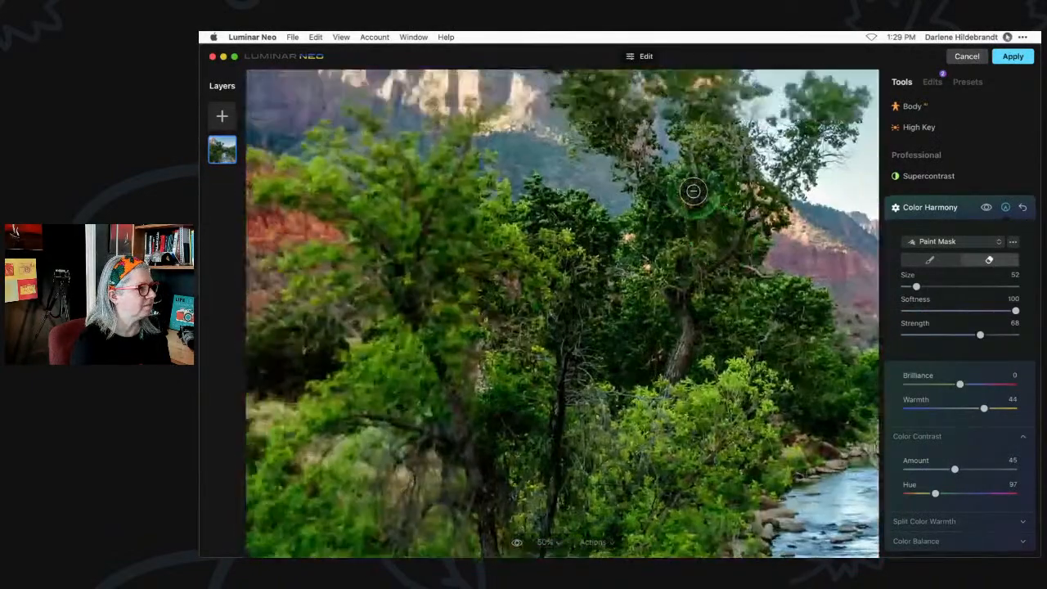
pyautogui.scroll(6, 694, 192)
pyautogui.hscroll(-2, 694, 192)
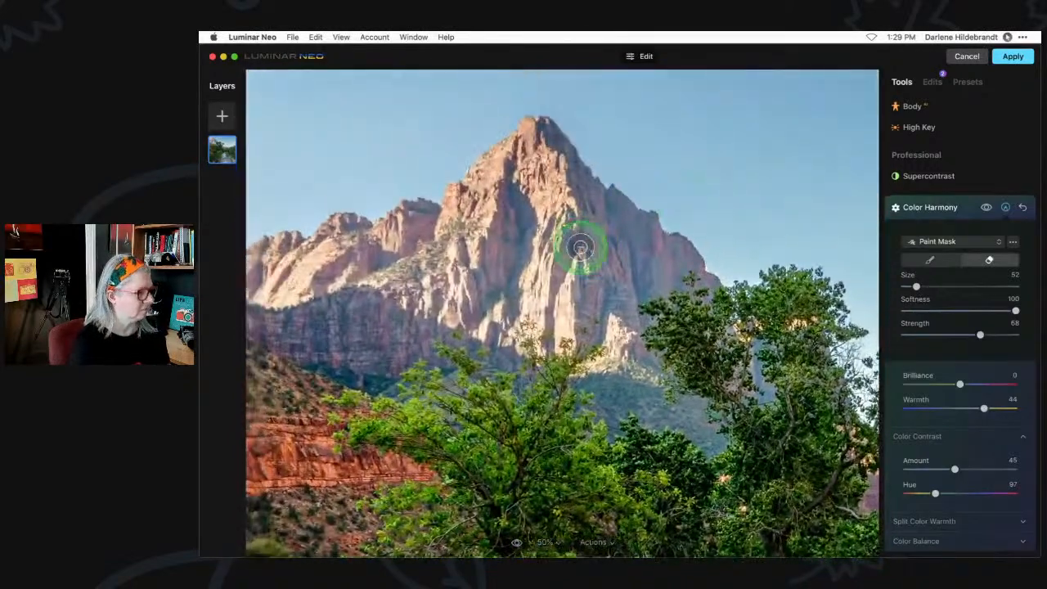
pyautogui.press(']')
pyautogui.press(']')
pyautogui.press(']')
pyautogui.press(']')
pyautogui.press(']')
pyautogui.moveTo(490, 302)
pyautogui.mouseDown()
pyautogui.moveTo(526, 296)
pyautogui.moveTo(609, 331)
pyautogui.moveTo(574, 267)
pyautogui.moveTo(579, 224)
pyautogui.moveTo(641, 264)
pyautogui.moveTo(673, 264)
pyautogui.moveTo(568, 194)
pyautogui.moveTo(552, 155)
pyautogui.moveTo(488, 185)
pyautogui.moveTo(472, 271)
pyautogui.moveTo(455, 279)
pyautogui.moveTo(344, 245)
pyautogui.moveTo(303, 265)
pyautogui.moveTo(247, 265)
pyautogui.moveTo(449, 248)
pyautogui.moveTo(474, 229)
pyautogui.mouseUp()
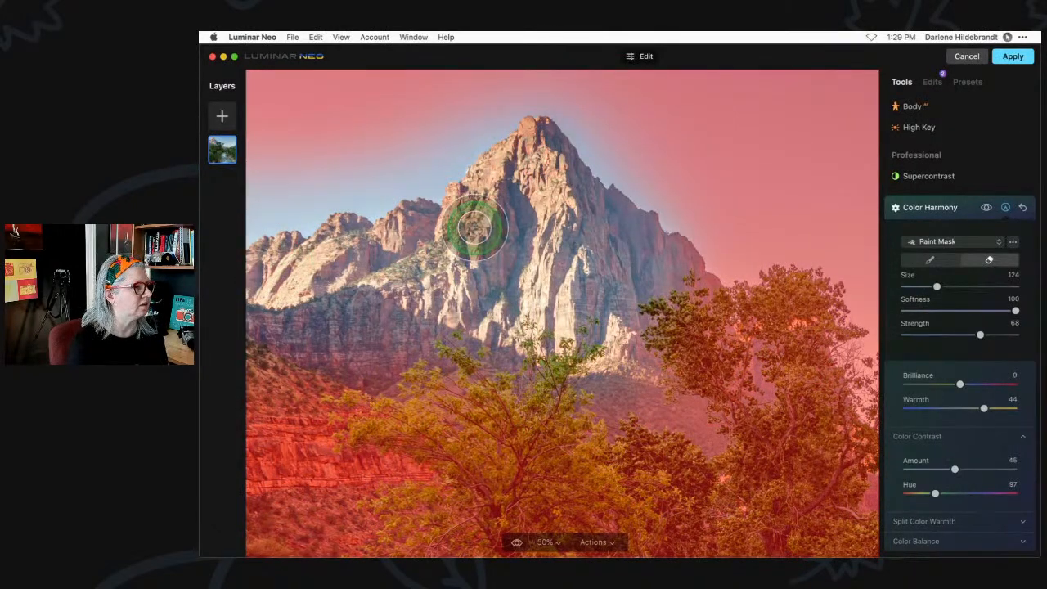
pyautogui.hscroll(-5, 474, 227)
pyautogui.moveTo(368, 277)
pyautogui.mouseDown()
pyautogui.moveTo(428, 258)
pyautogui.moveTo(544, 255)
pyautogui.moveTo(650, 161)
pyautogui.moveTo(673, 286)
pyautogui.mouseUp()
# Compare the whole photo with and without the masked Color Harmony effect.
pyautogui.press('space')
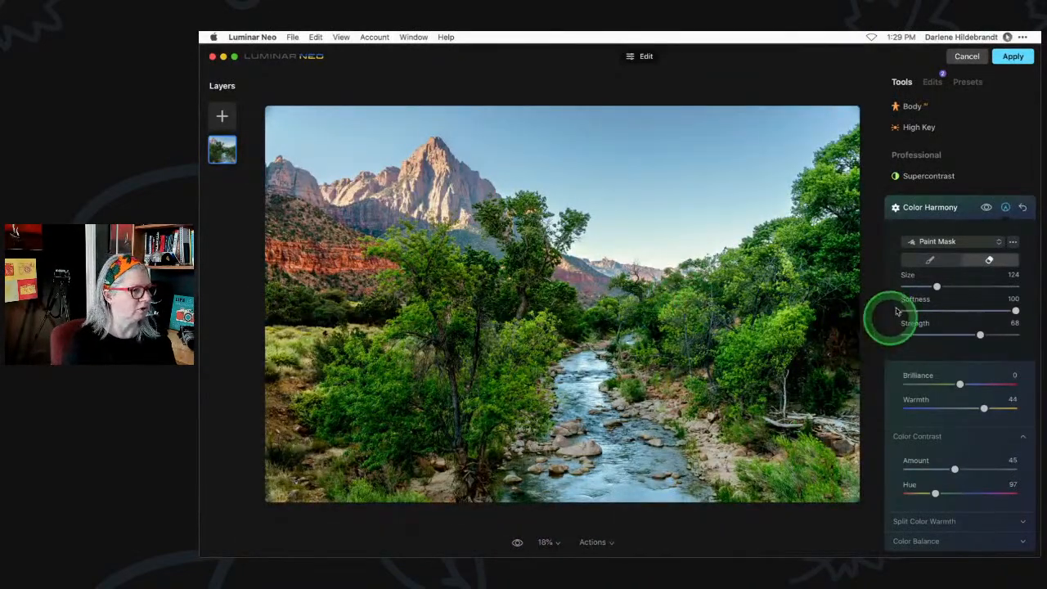
pyautogui.click(987, 208)
pyautogui.click(987, 208)
pyautogui.click(987, 207)
pyautogui.click(986, 208)
pyautogui.click(987, 208)
pyautogui.click(987, 208)
pyautogui.click(987, 208)
pyautogui.click(987, 208)
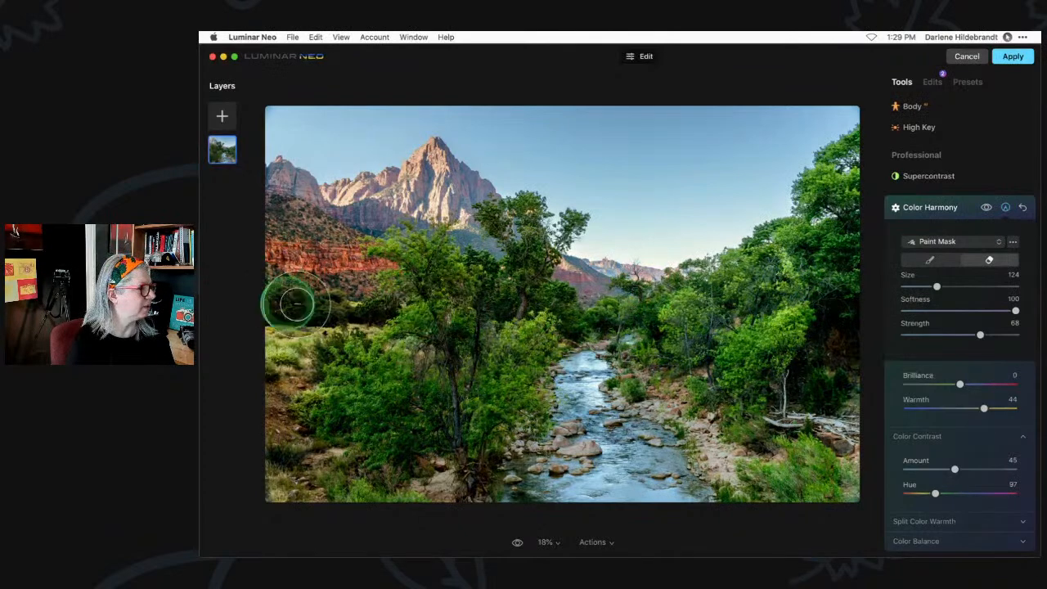
# Lower the mask eraser strength to 27 and lightly erase Color Harmony from the red cliffs, the foreground, and the trees on both banks.
pyautogui.click(939, 334)
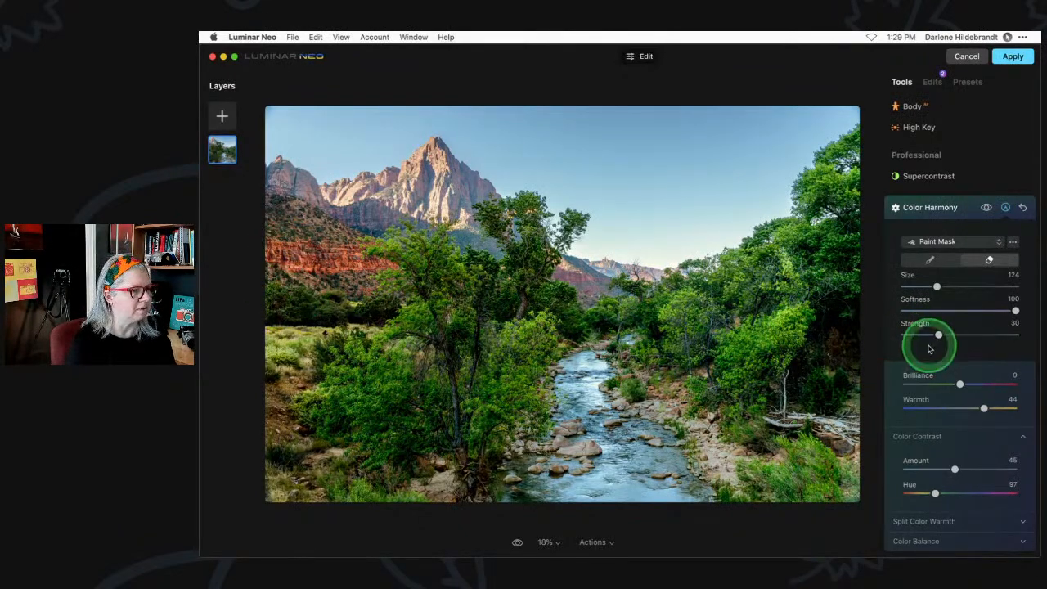
pyautogui.moveTo(938, 334)
pyautogui.mouseDown()
pyautogui.moveTo(1001, 330)
pyautogui.moveTo(918, 327)
pyautogui.moveTo(935, 330)
pyautogui.mouseUp()
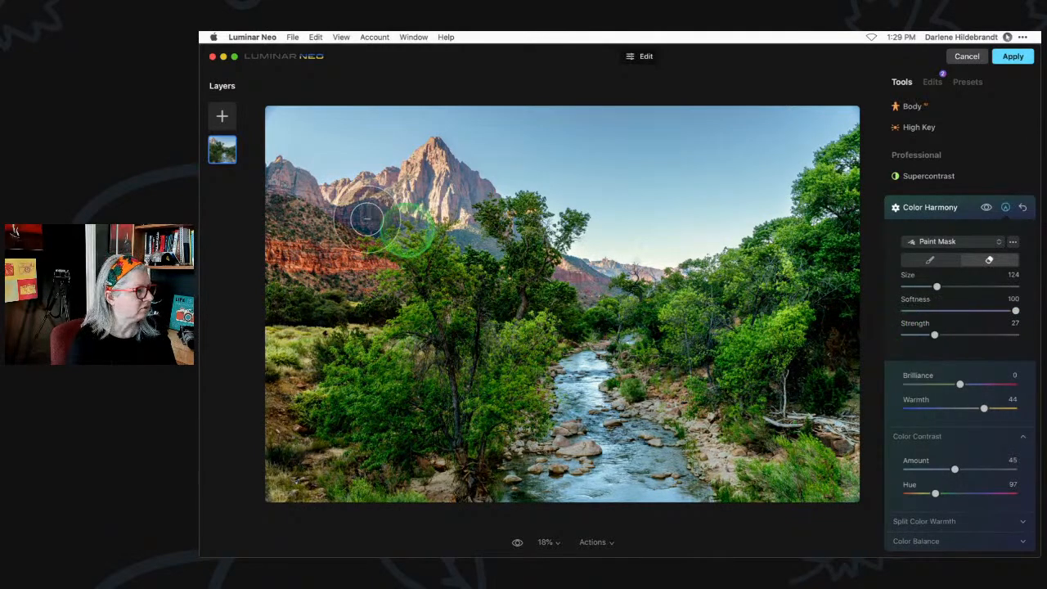
pyautogui.moveTo(276, 243)
pyautogui.mouseDown()
pyautogui.moveTo(367, 259)
pyautogui.moveTo(311, 226)
pyautogui.moveTo(280, 274)
pyautogui.moveTo(285, 292)
pyautogui.moveTo(358, 264)
pyautogui.moveTo(363, 234)
pyautogui.mouseUp()
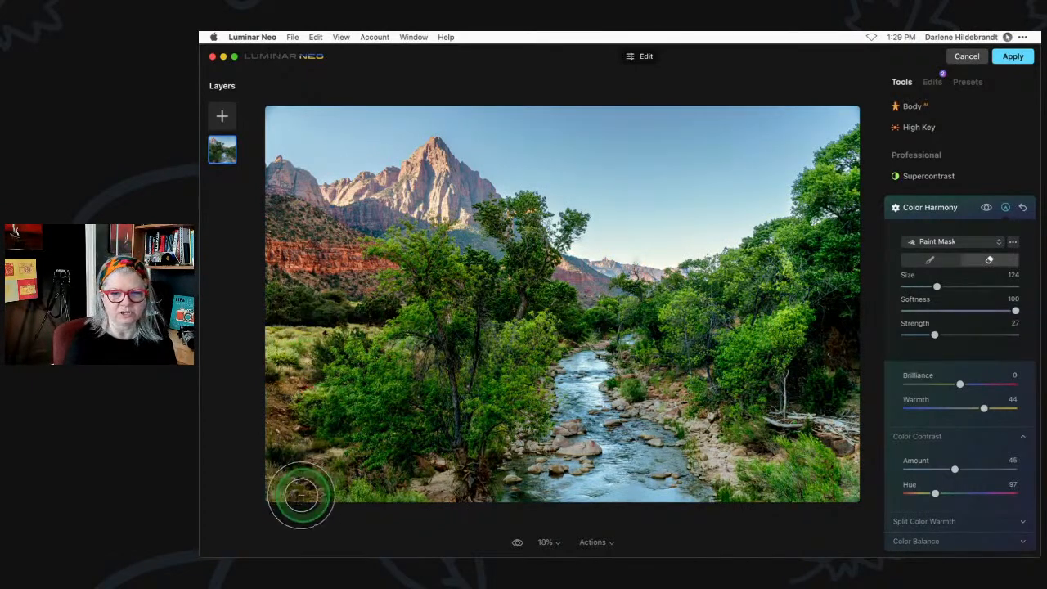
pyautogui.moveTo(276, 344)
pyautogui.mouseDown()
pyautogui.moveTo(355, 321)
pyautogui.moveTo(282, 323)
pyautogui.moveTo(274, 345)
pyautogui.moveTo(282, 474)
pyautogui.moveTo(332, 483)
pyautogui.moveTo(308, 478)
pyautogui.moveTo(279, 367)
pyautogui.moveTo(289, 322)
pyautogui.moveTo(352, 310)
pyautogui.moveTo(261, 305)
pyautogui.moveTo(285, 490)
pyautogui.moveTo(252, 500)
pyautogui.mouseUp()
pyautogui.moveTo(359, 313)
pyautogui.mouseDown()
pyautogui.moveTo(290, 347)
pyautogui.moveTo(548, 360)
pyautogui.mouseUp()
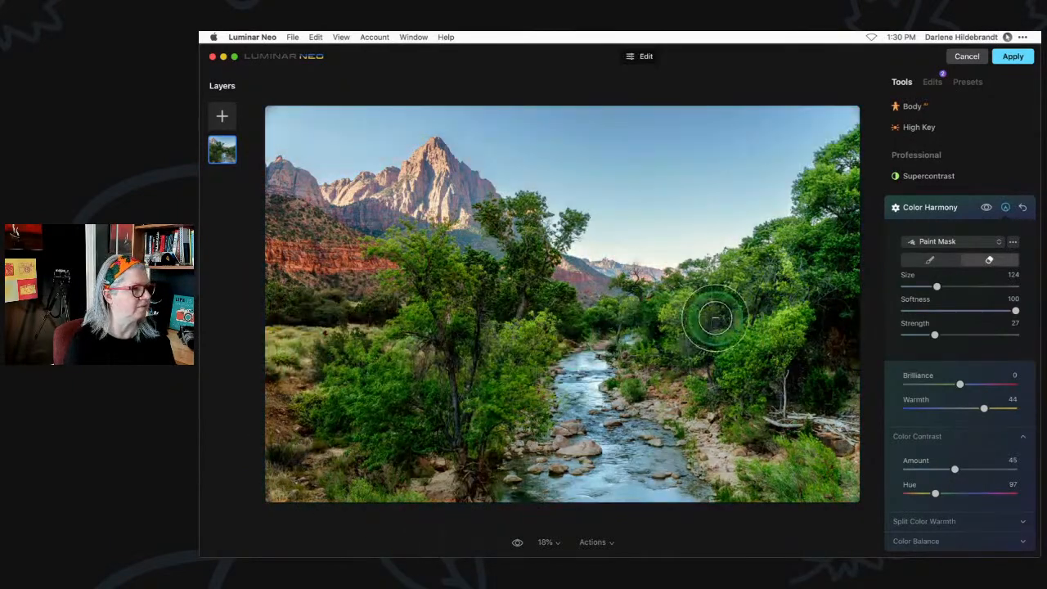
pyautogui.moveTo(814, 197)
pyautogui.mouseDown()
pyautogui.moveTo(844, 144)
pyautogui.moveTo(863, 172)
pyautogui.moveTo(851, 200)
pyautogui.moveTo(832, 179)
pyautogui.moveTo(806, 196)
pyautogui.moveTo(839, 148)
pyautogui.moveTo(861, 214)
pyautogui.mouseUp()
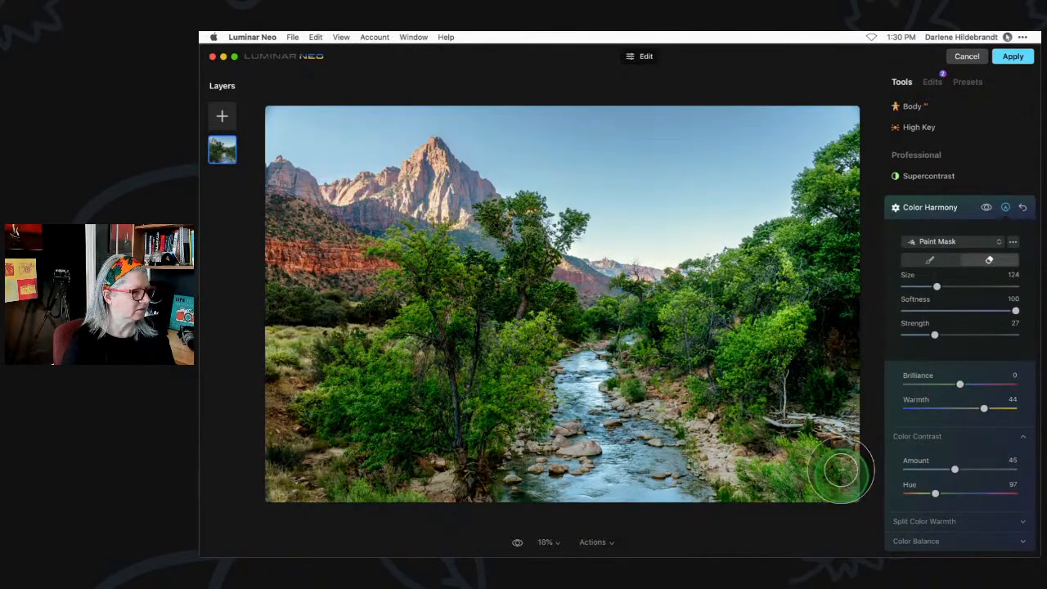
pyautogui.moveTo(762, 498)
pyautogui.mouseDown()
pyautogui.moveTo(710, 447)
pyautogui.moveTo(748, 474)
pyautogui.moveTo(818, 485)
pyautogui.moveTo(728, 454)
pyautogui.moveTo(663, 390)
pyautogui.moveTo(748, 470)
pyautogui.moveTo(895, 475)
pyautogui.mouseUp()
# Set the Color Contrast Amount to 23 and compare the photo with and without Color Harmony.
pyautogui.click(985, 207)
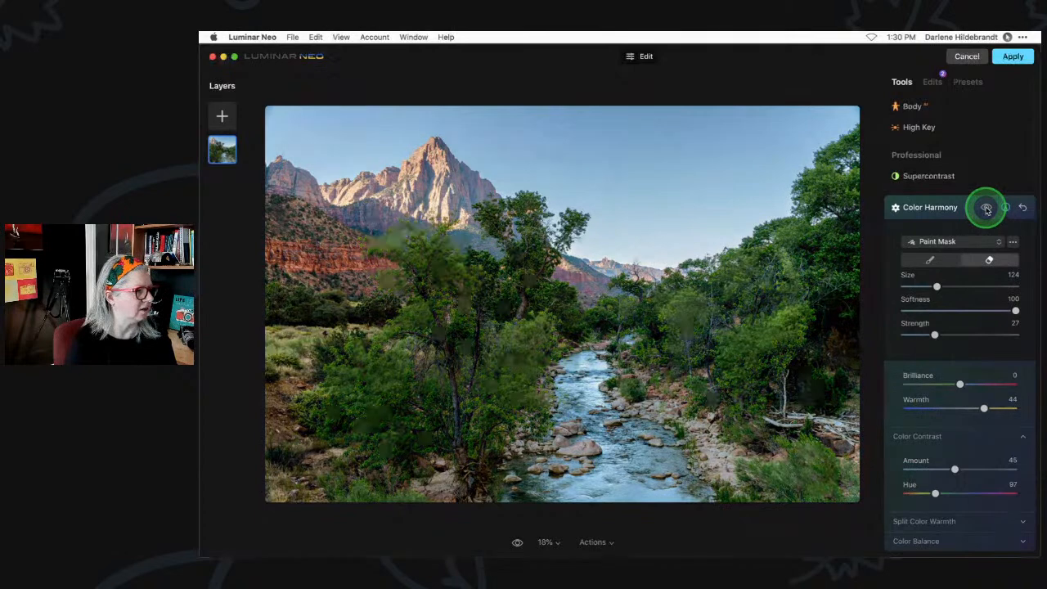
pyautogui.click(986, 208)
pyautogui.click(986, 209)
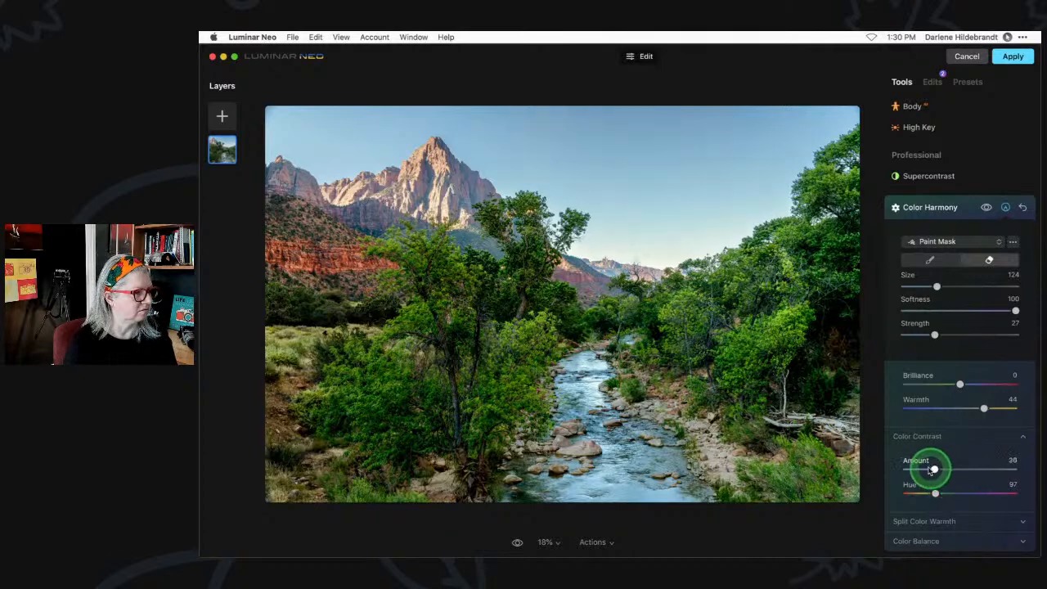
pyautogui.moveTo(939, 470); pyautogui.dragTo(915, 469)
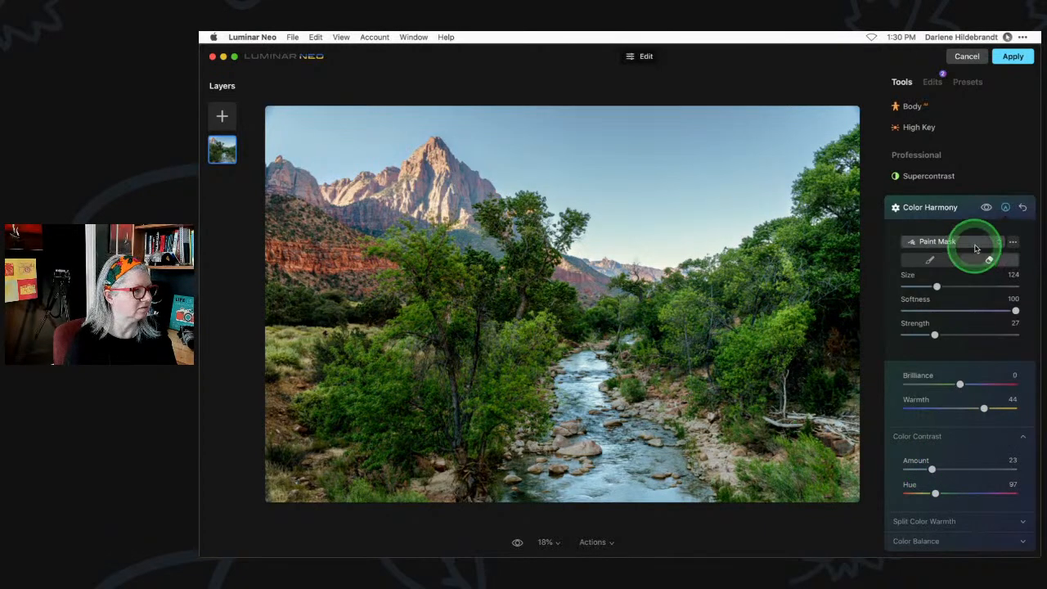
pyautogui.click(986, 208)
pyautogui.click(986, 208)
pyautogui.click(986, 208)
pyautogui.click(986, 207)
pyautogui.click(987, 208)
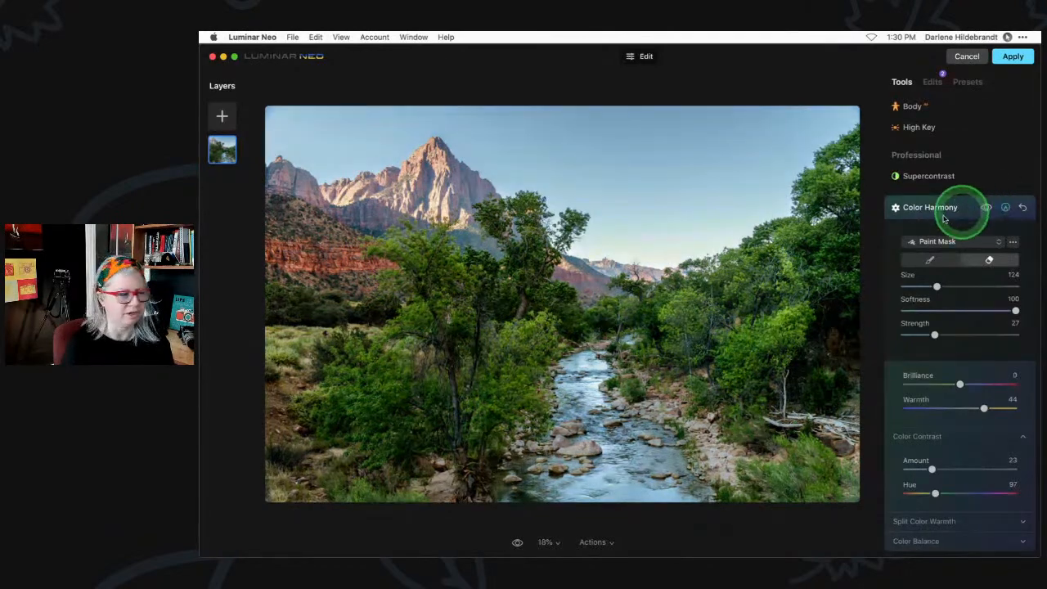
# Set the Split Color Warmth's Warm value to 12, try a higher Cool value, and reset Cool to 0.
pyautogui.click(945, 521)
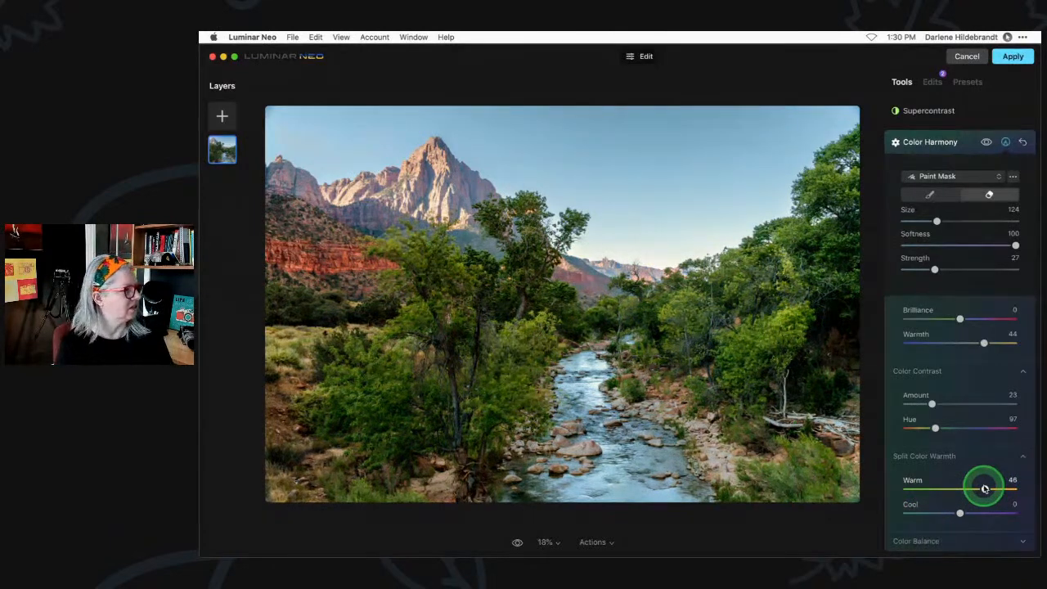
pyautogui.moveTo(985, 489); pyautogui.dragTo(910, 485)
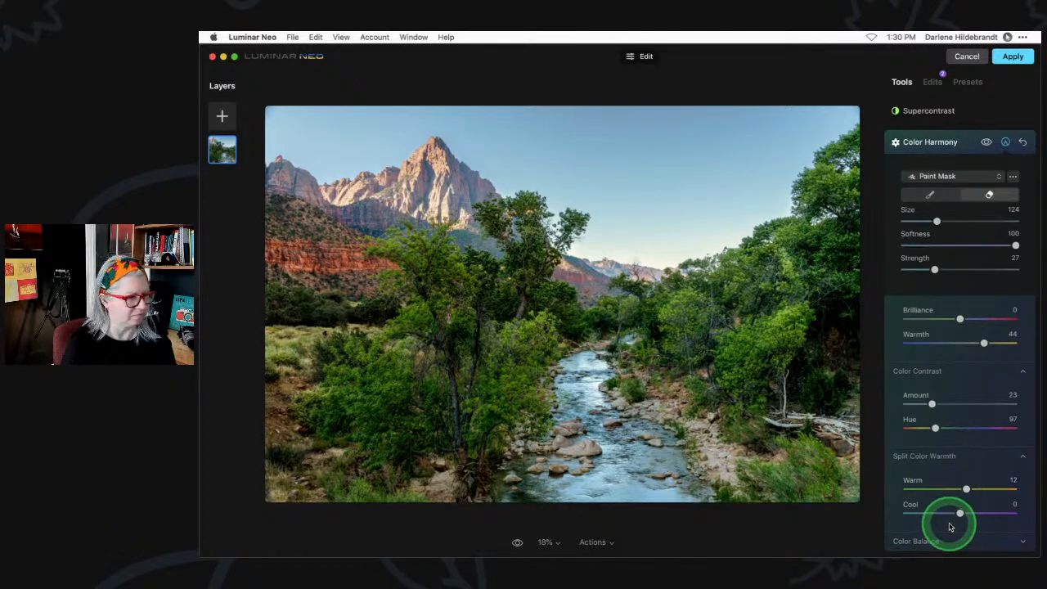
pyautogui.moveTo(951, 513)
pyautogui.mouseDown()
pyautogui.moveTo(904, 511)
pyautogui.moveTo(1023, 505)
pyautogui.moveTo(890, 509)
pyautogui.moveTo(1014, 513)
pyautogui.moveTo(949, 513)
pyautogui.mouseUp()
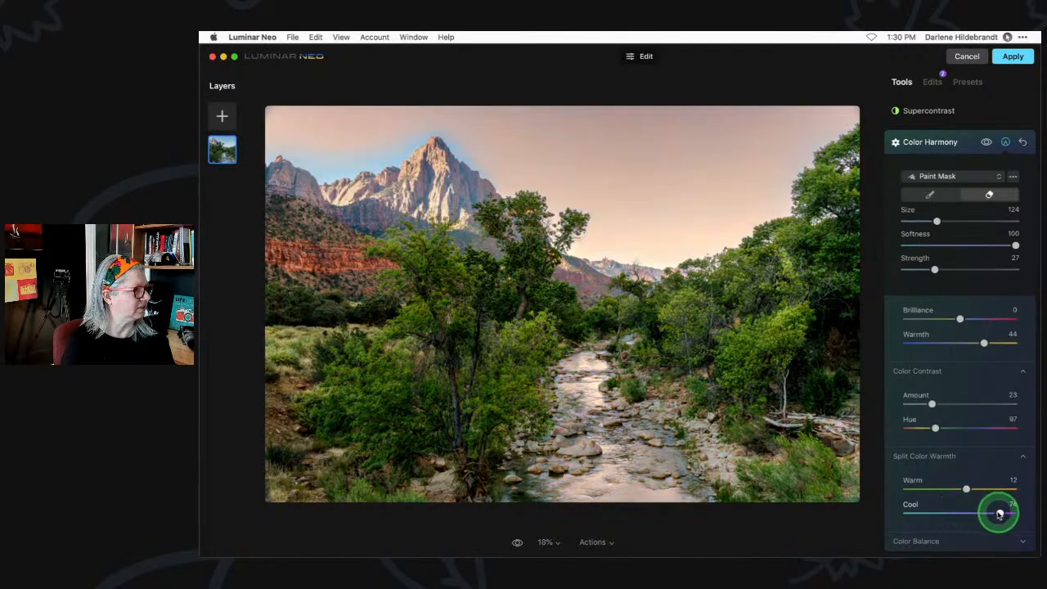
pyautogui.doubleClick(959, 512)
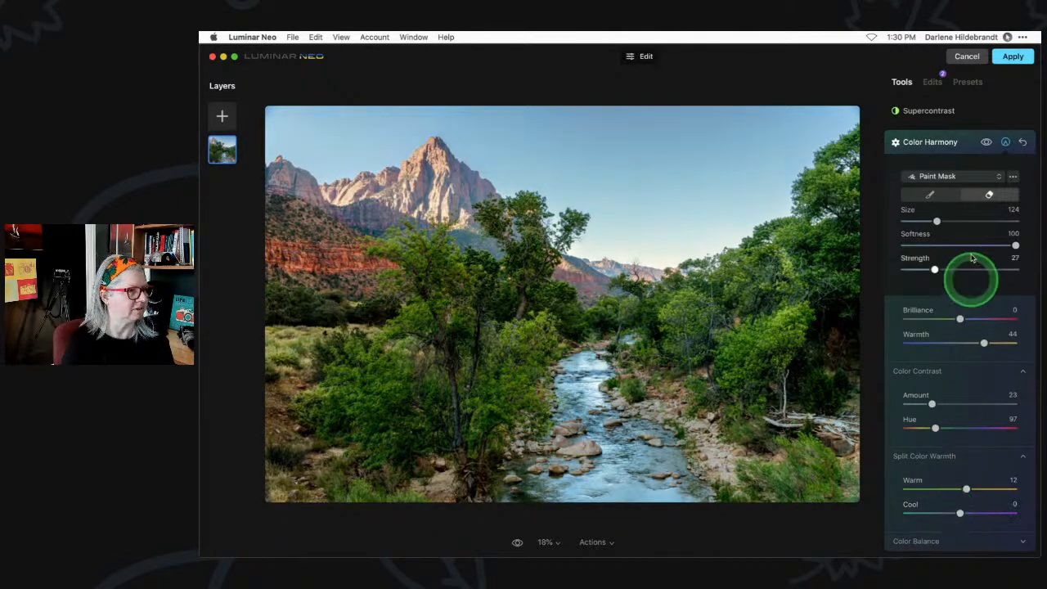
# Compare the photo with and without Color Harmony, raise the Color Contrast Amount to 30, and close the tool.
pyautogui.click(986, 143)
pyautogui.click(986, 143)
pyautogui.click(986, 143)
pyautogui.click(986, 144)
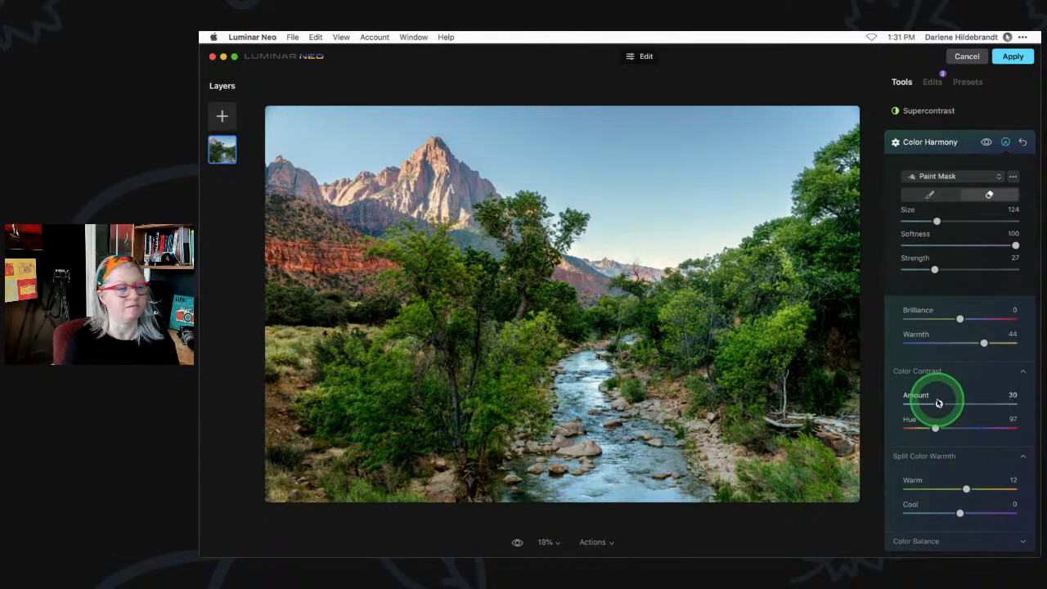
pyautogui.click(972, 147)
# Try an Enhance Accent of 47, reset it to 0, and delete the Enhance edit.
pyautogui.scroll(5, 982, 352)
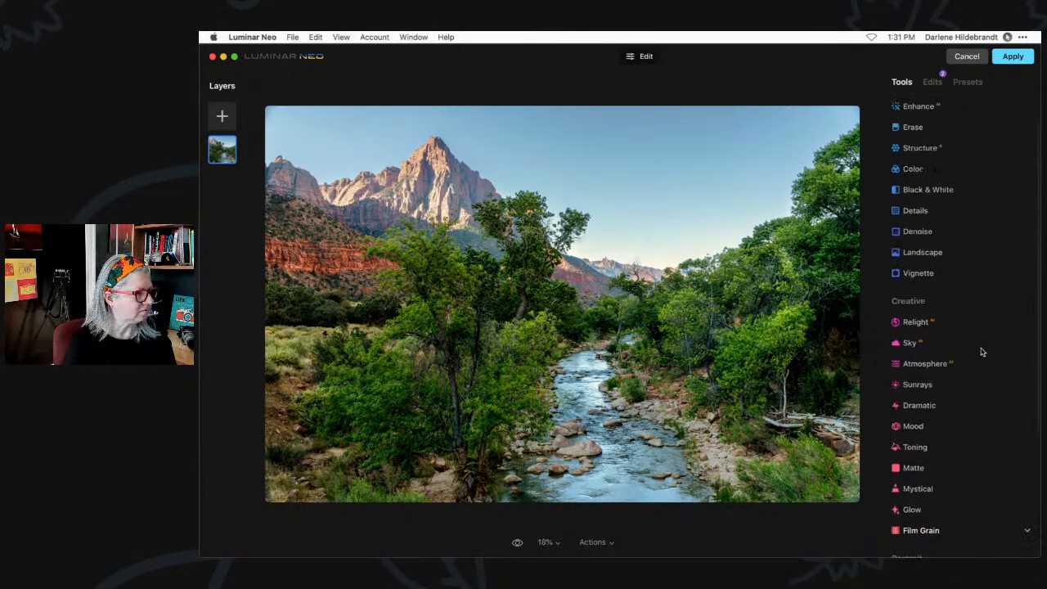
pyautogui.click(920, 135)
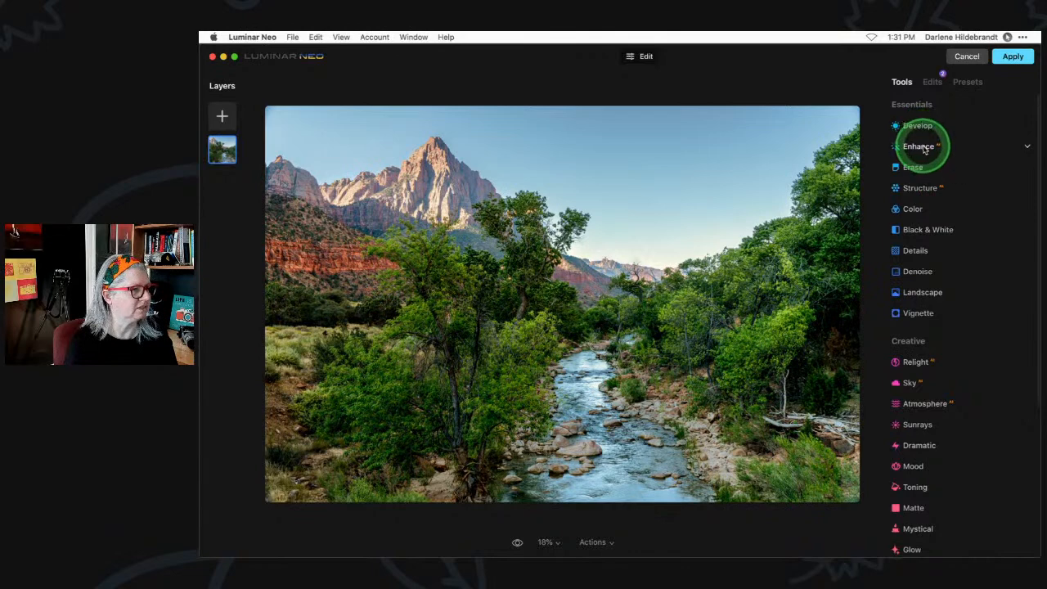
pyautogui.moveTo(906, 195); pyautogui.dragTo(957, 193)
pyautogui.click(448, 320)
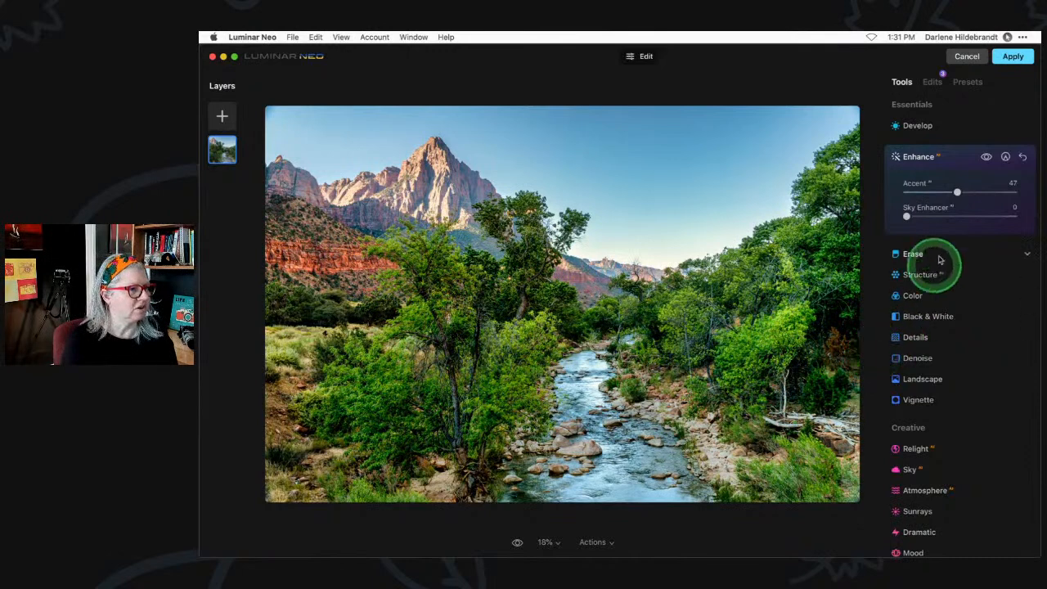
pyautogui.moveTo(949, 190); pyautogui.dragTo(881, 207)
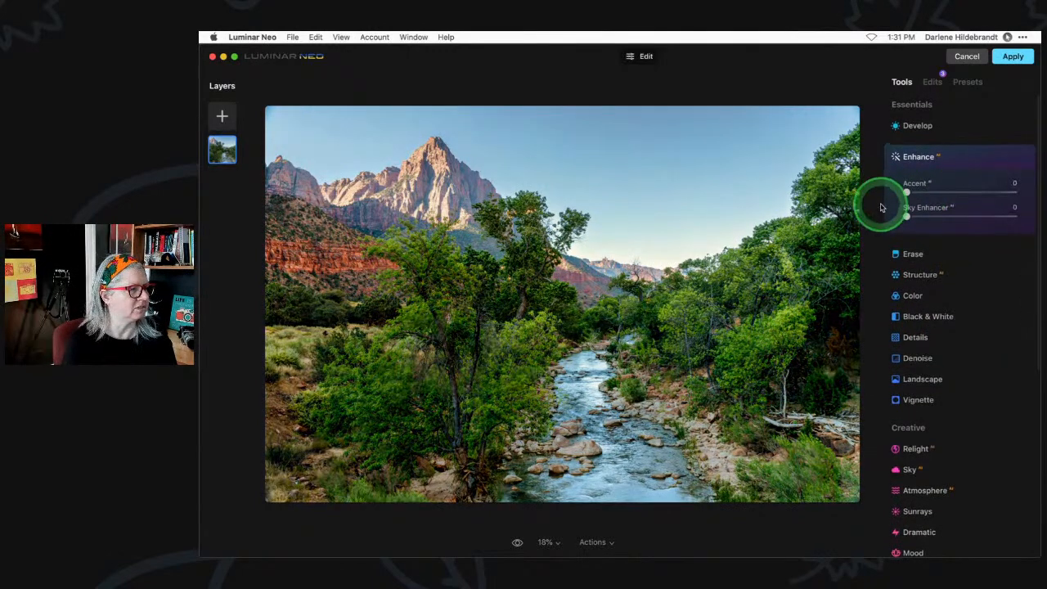
pyautogui.click(932, 83)
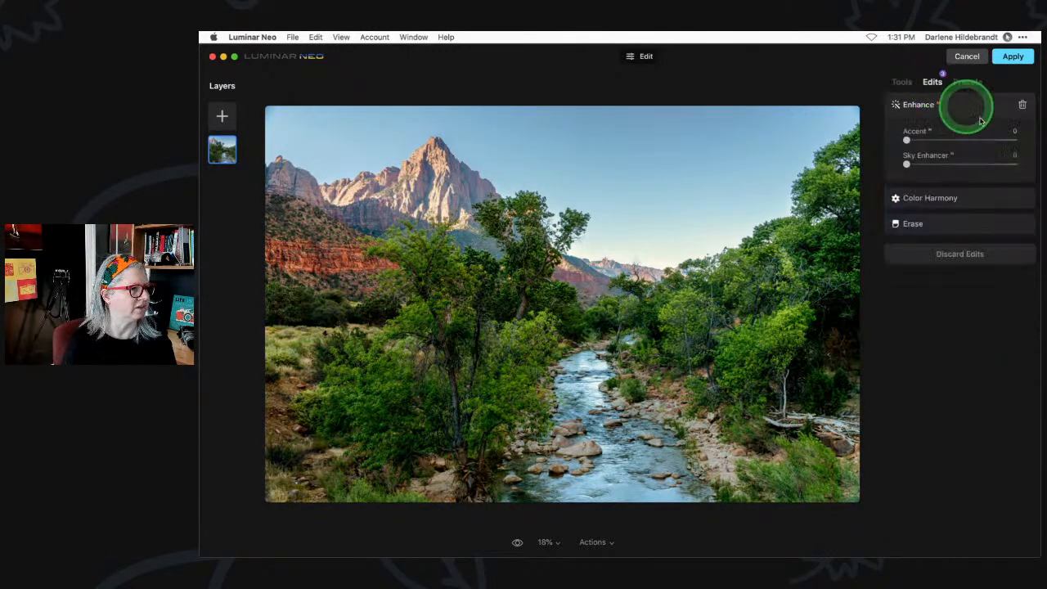
pyautogui.click(1020, 105)
pyautogui.click(901, 83)
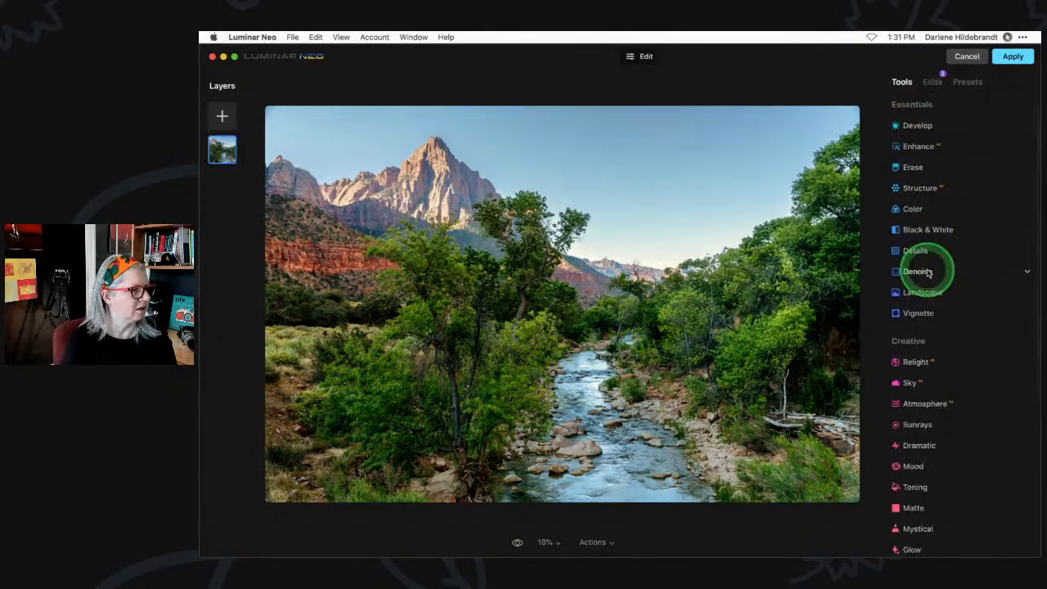
# In the Landscape tool, set Golden Hour to 52 and Foliage Enhancer to 53, and show the advanced settings.
pyautogui.click(922, 292)
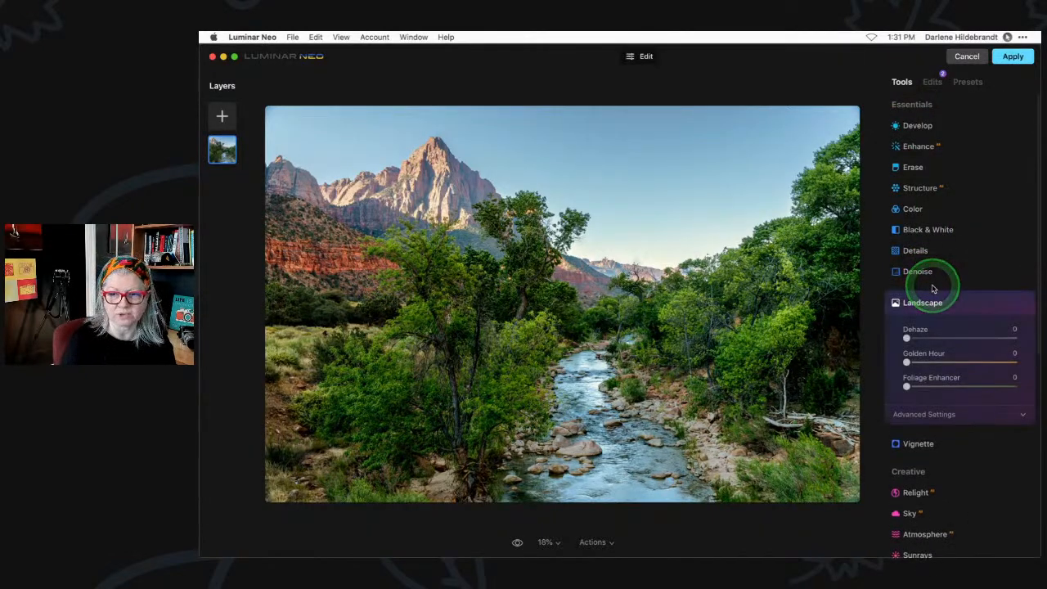
pyautogui.scroll(-1, 933, 311)
pyautogui.moveTo(906, 327); pyautogui.dragTo(961, 327)
pyautogui.moveTo(906, 350); pyautogui.dragTo(977, 352)
pyautogui.click(928, 376)
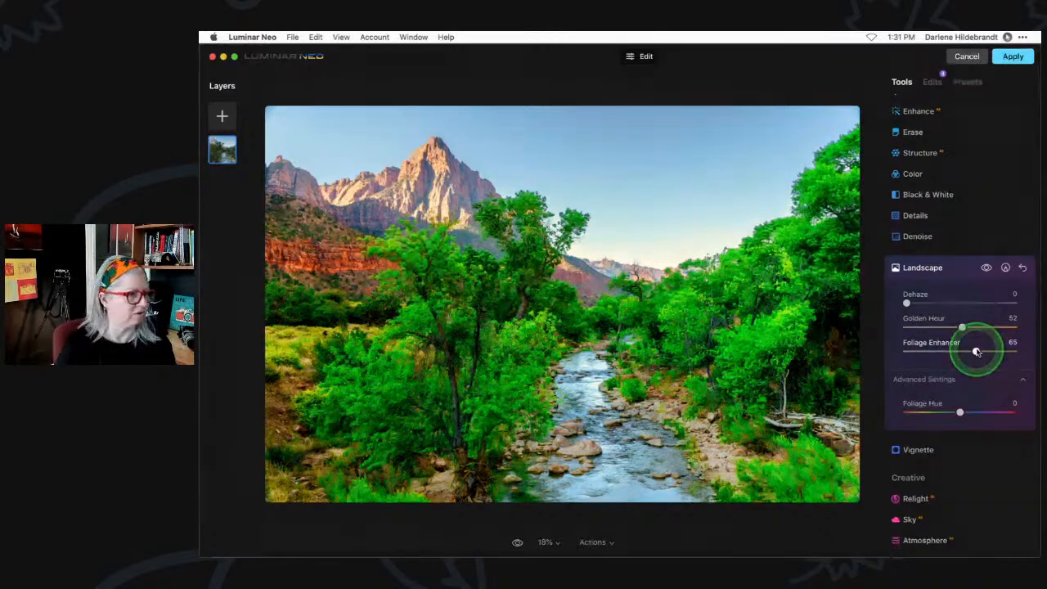
pyautogui.moveTo(974, 352)
pyautogui.mouseDown()
pyautogui.moveTo(930, 351)
pyautogui.moveTo(958, 350)
pyautogui.mouseUp()
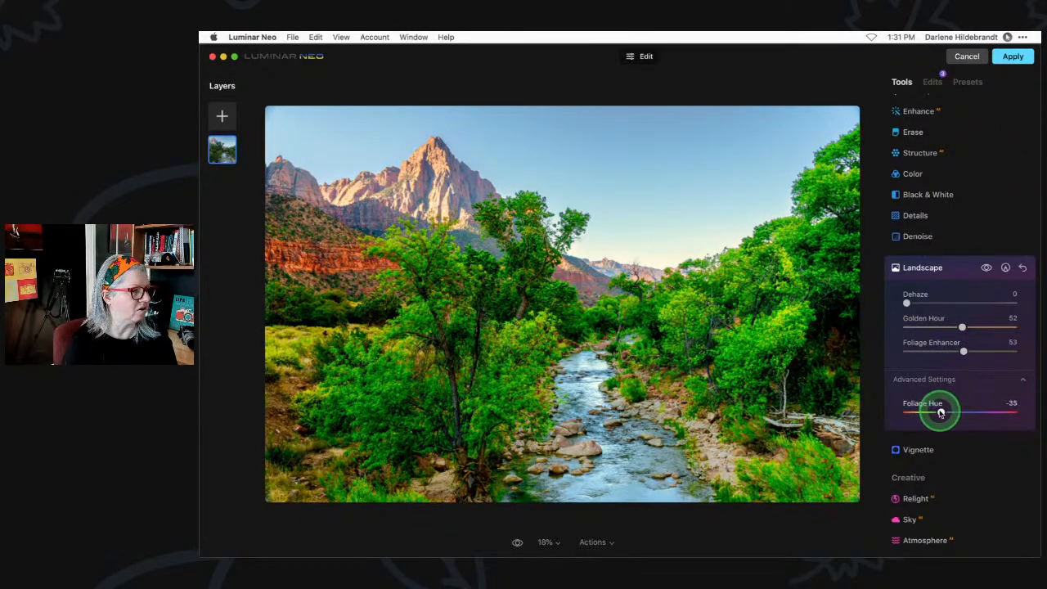
# Set Foliage Hue to -41 and both Golden Hour and Foliage Enhancer to 14, and compare the photo with and without the Landscape edit.
pyautogui.moveTo(933, 414); pyautogui.dragTo(953, 413)
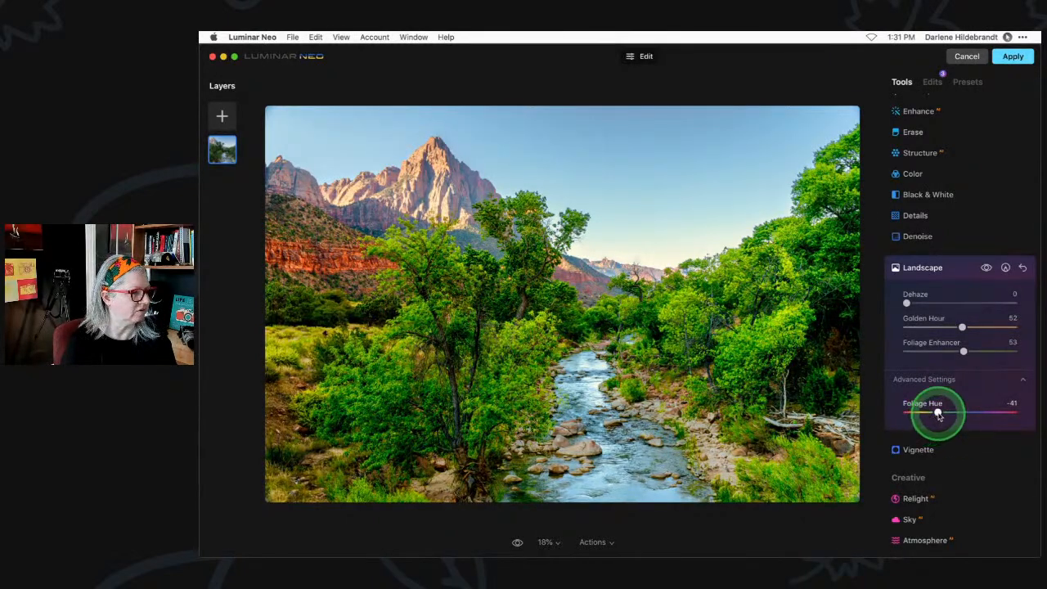
pyautogui.moveTo(964, 351); pyautogui.dragTo(922, 327)
pyautogui.click(986, 267)
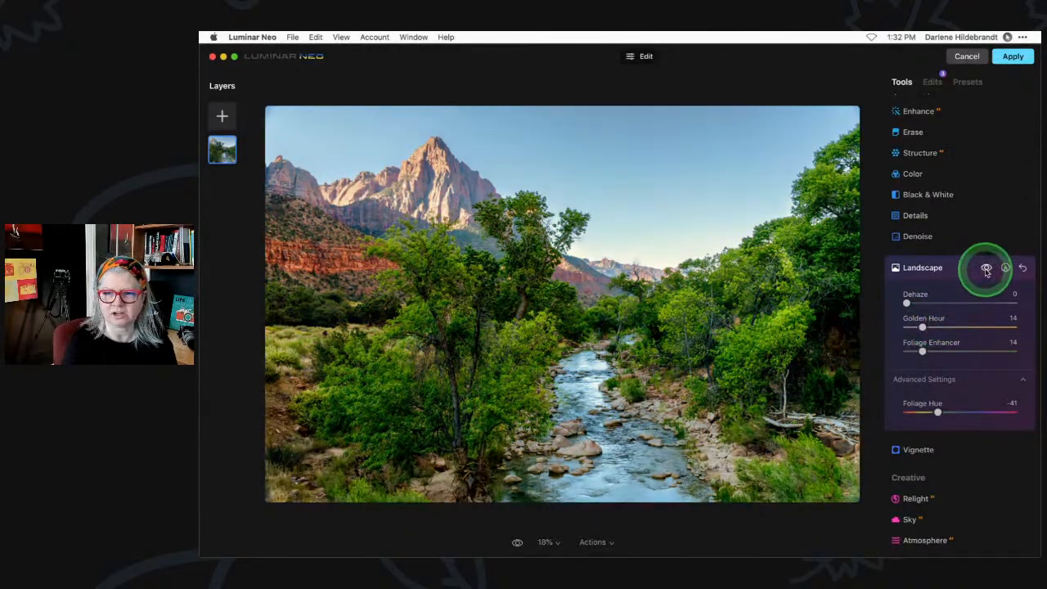
pyautogui.click(987, 270)
pyautogui.click(987, 270)
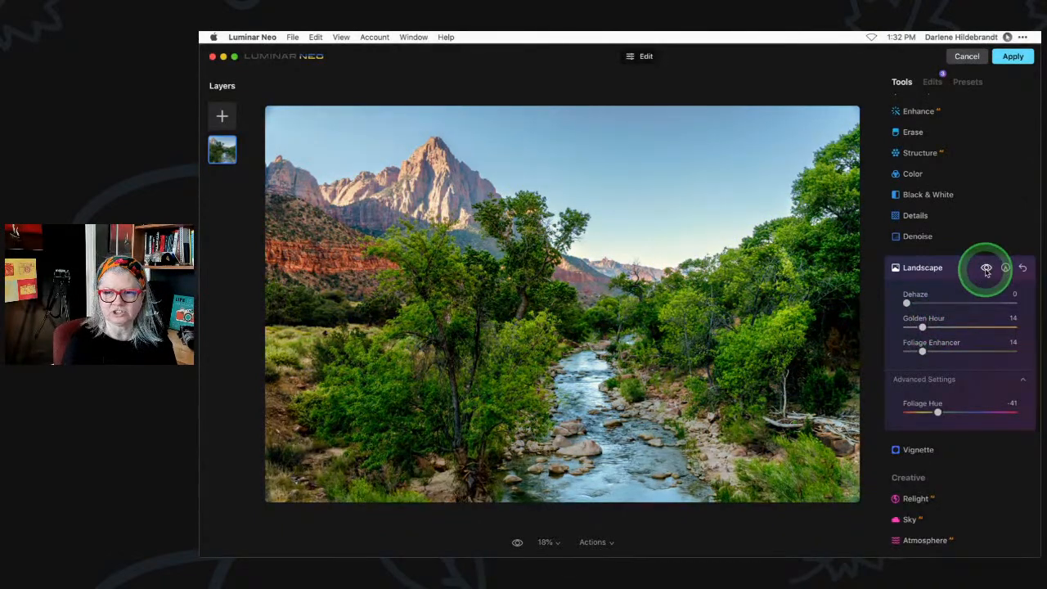
pyautogui.click(987, 270)
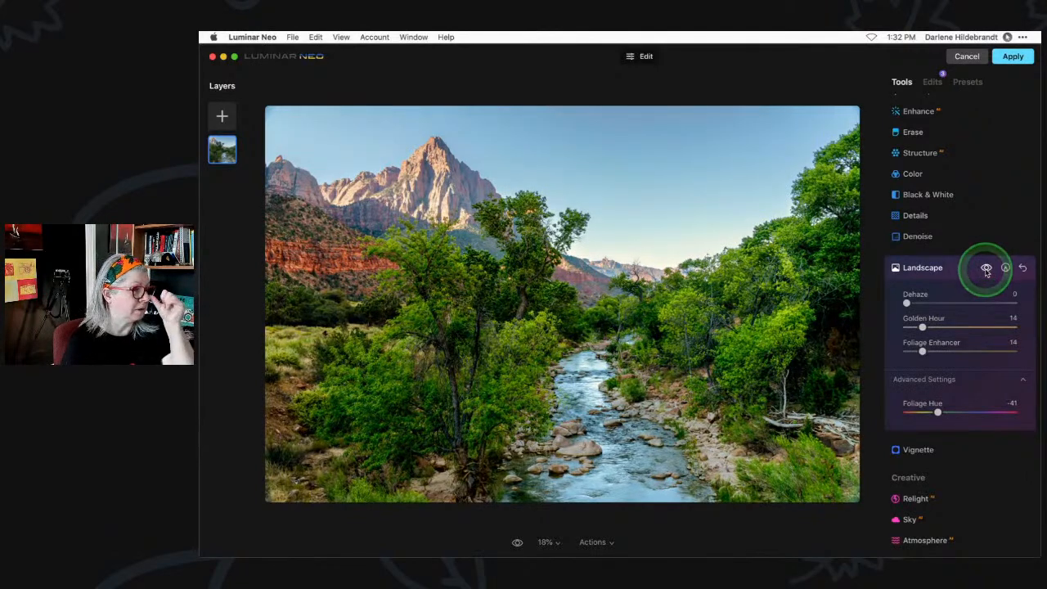
# Show the Landscape tool's paint mask settings and its extra mask options, and close the tool without masking.
pyautogui.click(1005, 267)
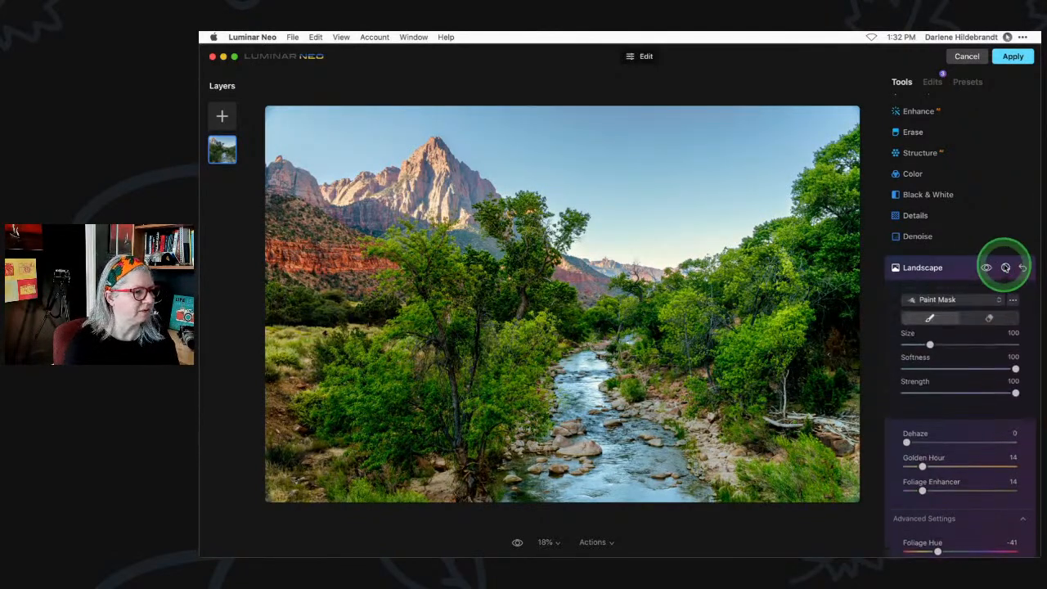
pyautogui.click(952, 290)
pyautogui.click(951, 289)
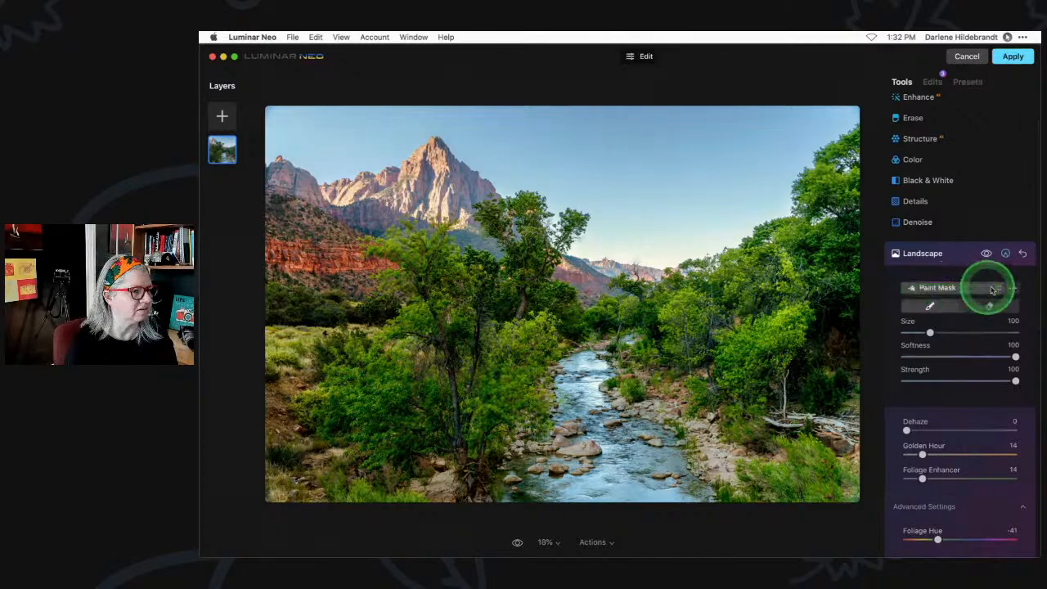
pyautogui.click(1012, 288)
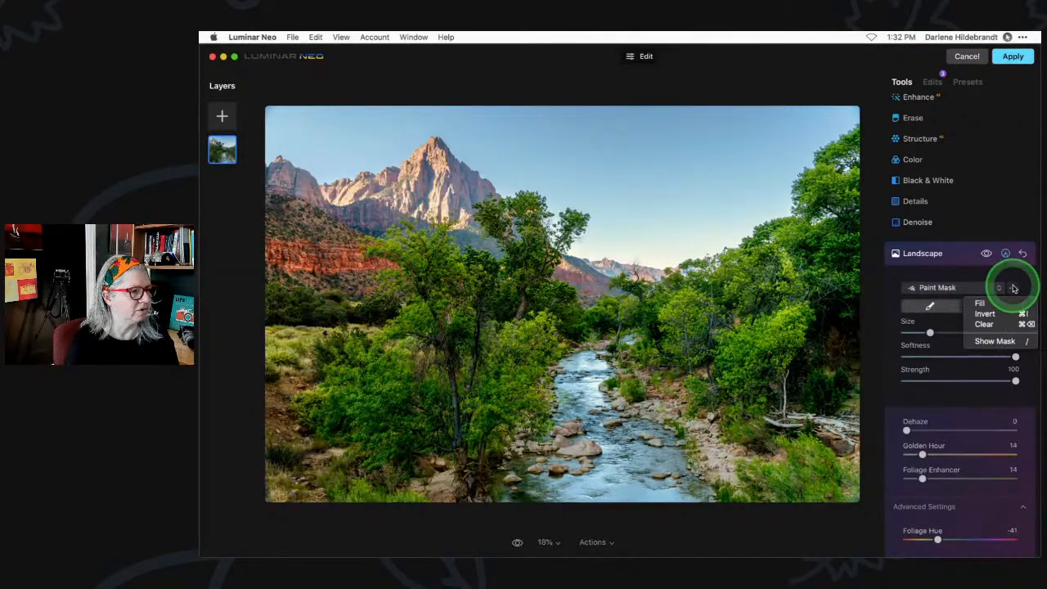
pyautogui.click(964, 272)
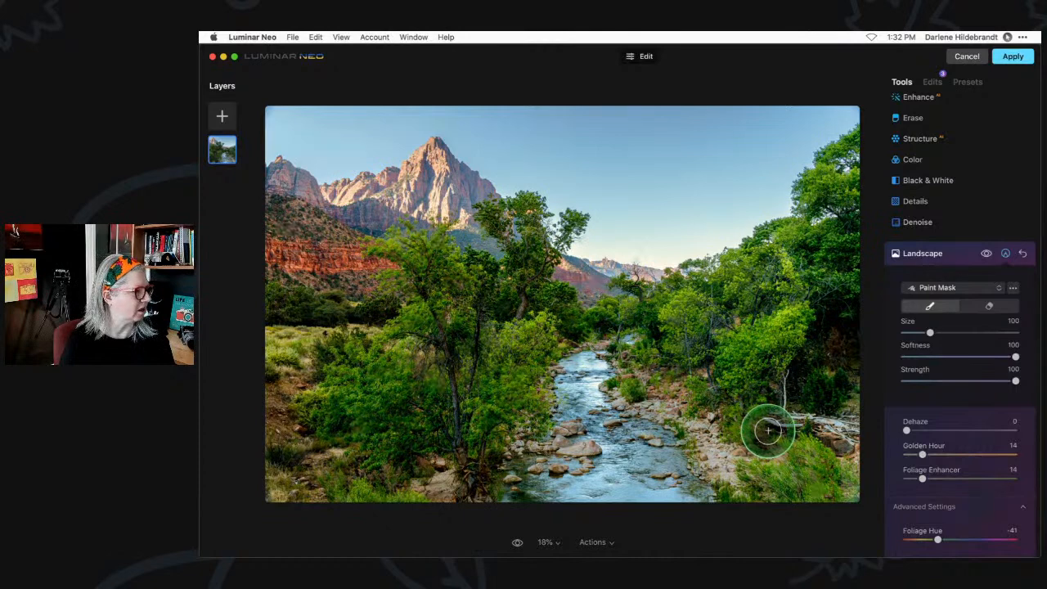
pyautogui.click(955, 258)
# In the Vignette tool, set Amount to -64 and Size to 38, and show the advanced settings.
pyautogui.click(952, 263)
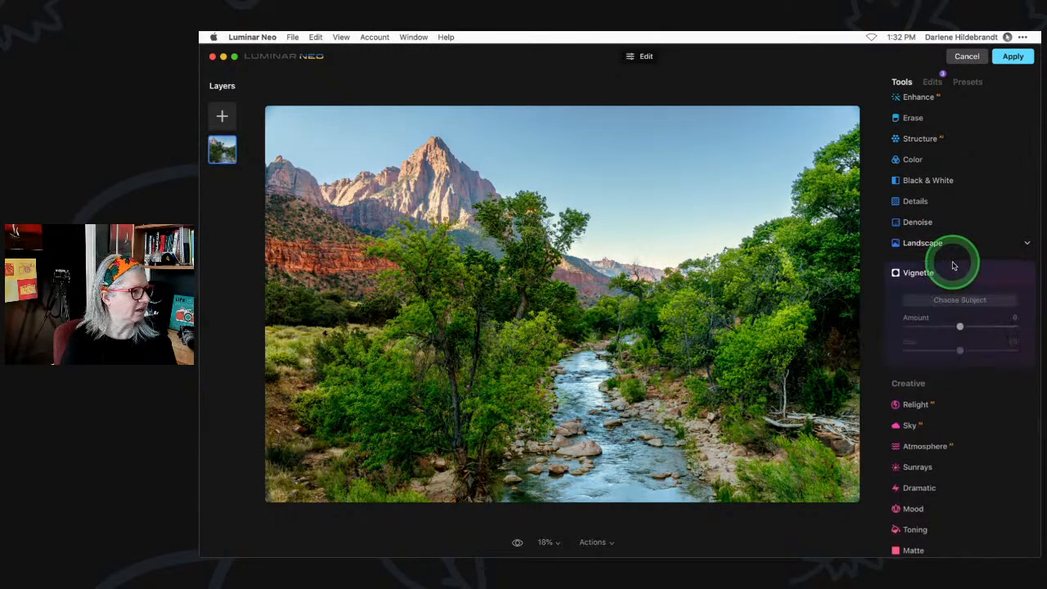
pyautogui.moveTo(959, 327); pyautogui.dragTo(947, 354)
pyautogui.click(948, 380)
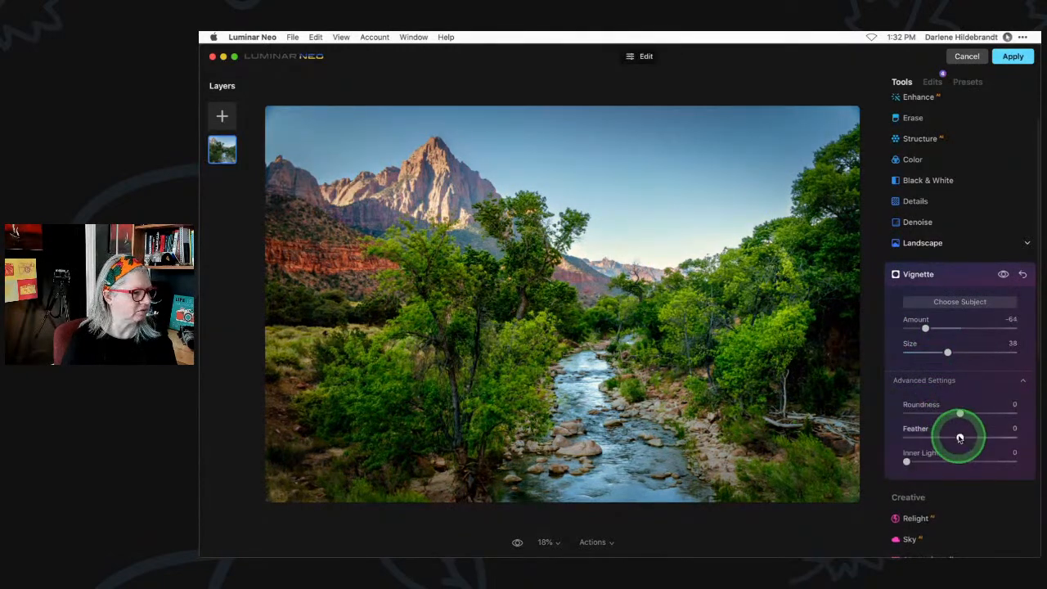
# Try a Vignette Feather of -100, set Size to 35, Feather to 65 and Amount to -53, and close the tool.
pyautogui.moveTo(958, 434); pyautogui.dragTo(862, 434)
pyautogui.moveTo(939, 360); pyautogui.dragTo(928, 329)
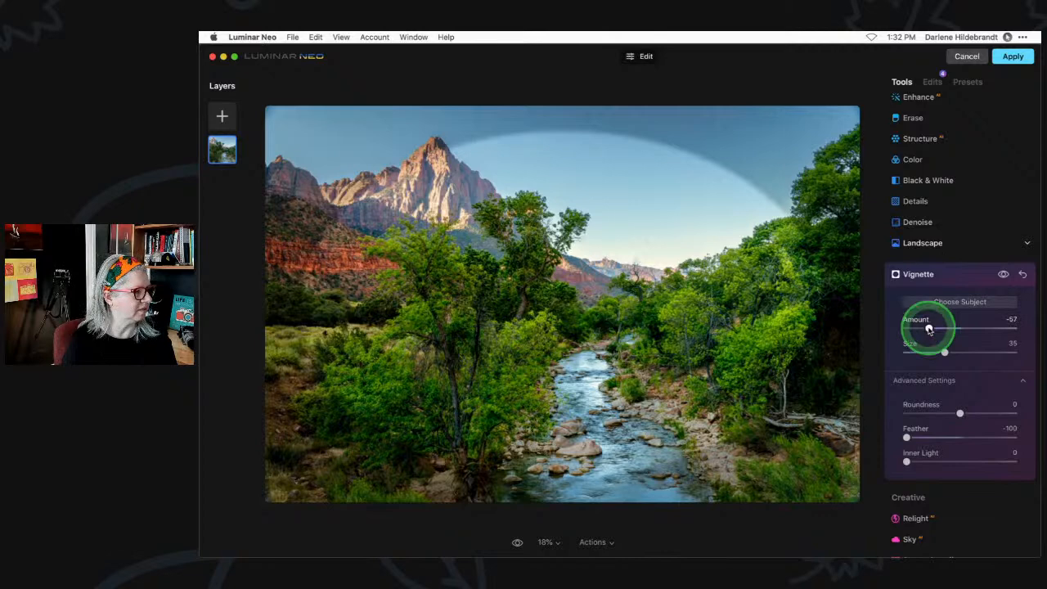
pyautogui.moveTo(907, 438); pyautogui.dragTo(998, 436)
pyautogui.moveTo(929, 328); pyautogui.dragTo(930, 329)
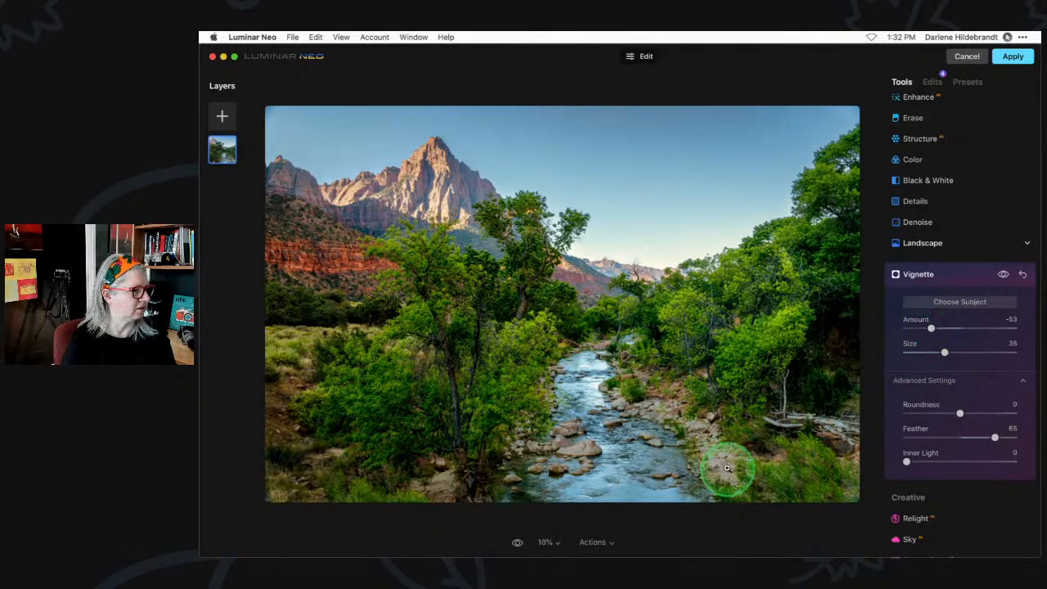
pyautogui.click(960, 277)
# Replace the sky with Bright Blue Sky 2 from the Bright Blue Sky collection.
pyautogui.scroll(-3, 949, 287)
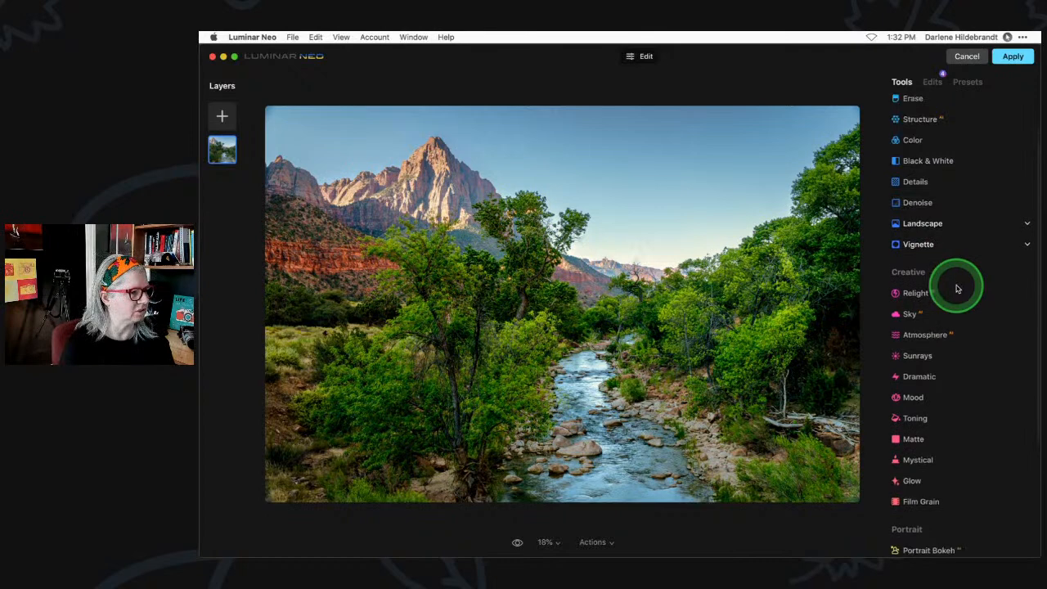
pyautogui.click(939, 288)
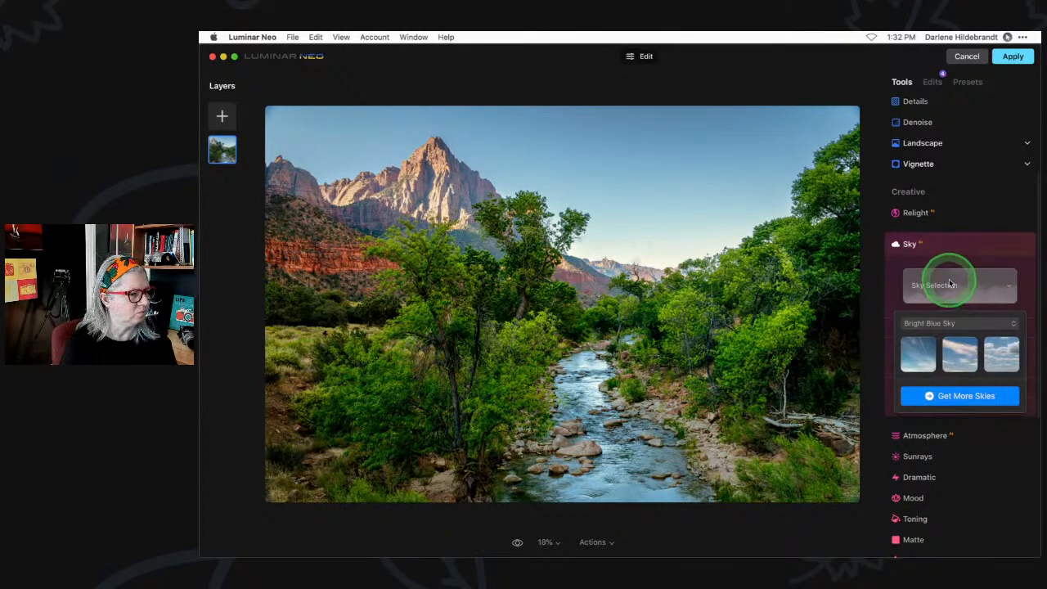
pyautogui.click(962, 357)
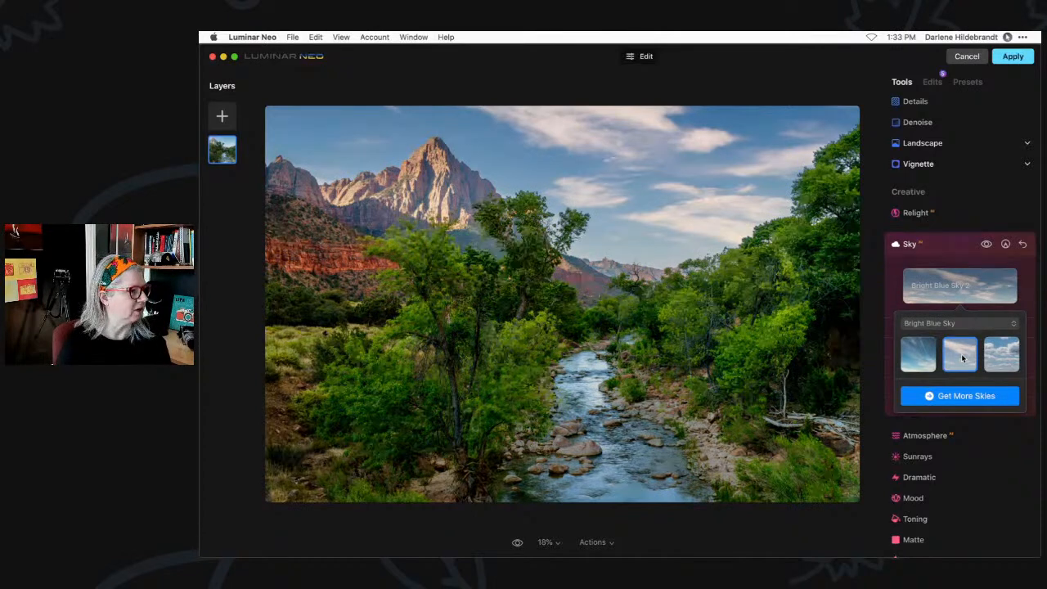
pyautogui.click(888, 292)
# Set the new sky's Horizontal Position to 8 and Vertical Position to 0, checking the earlier Luminar Neo edit in Lightroom for comparison.
pyautogui.click(907, 327)
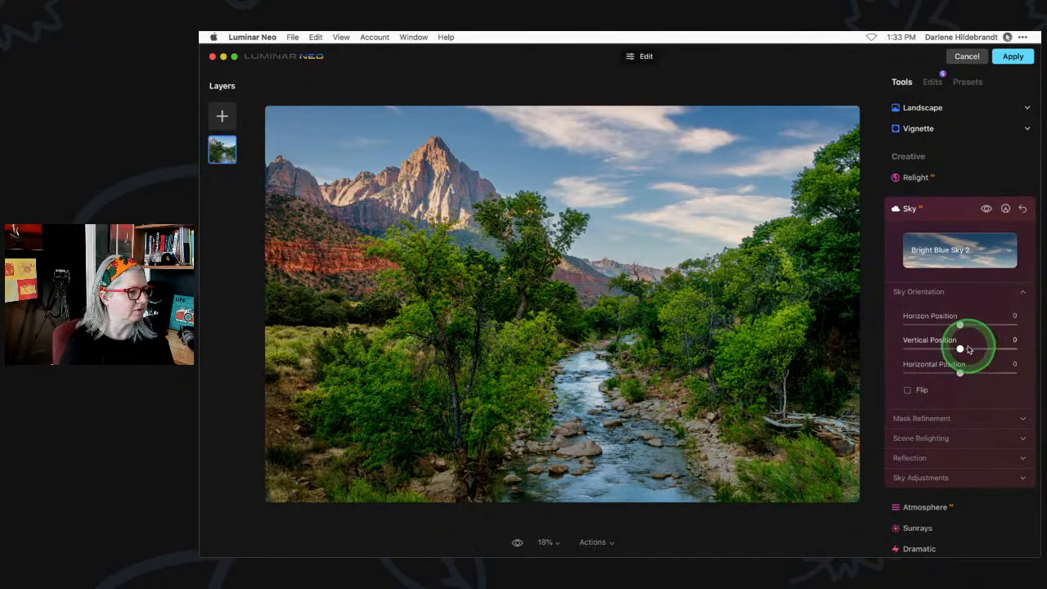
pyautogui.moveTo(959, 324); pyautogui.dragTo(965, 373)
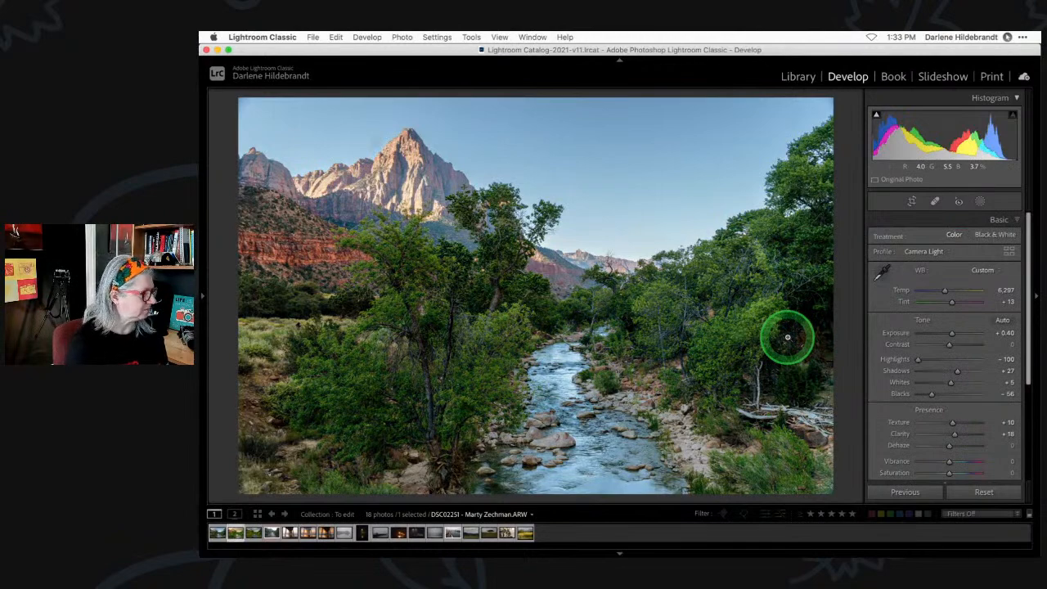
pyautogui.press('Right')
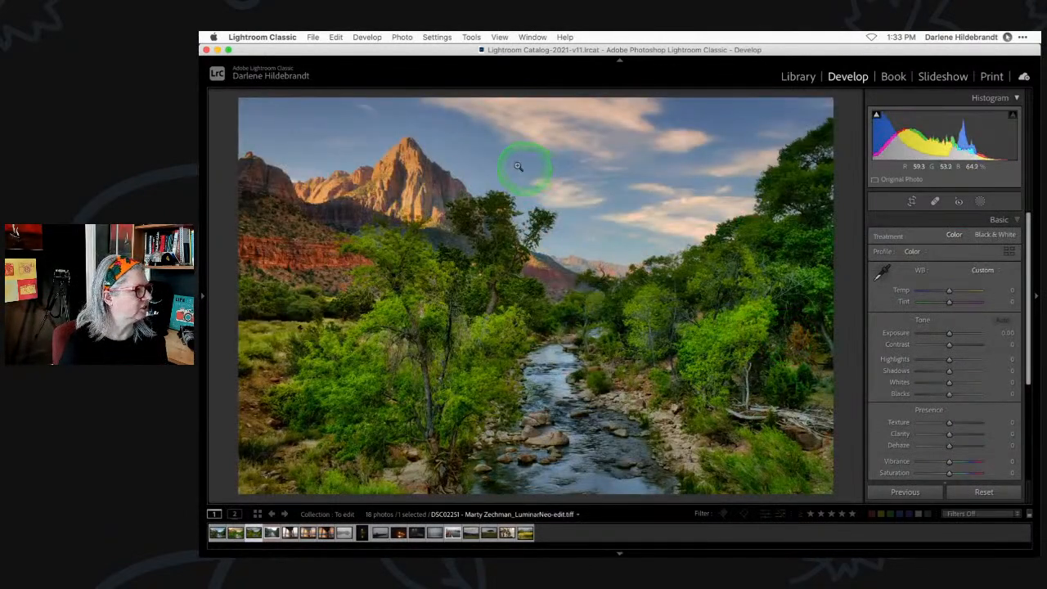
pyautogui.click(902, 299)
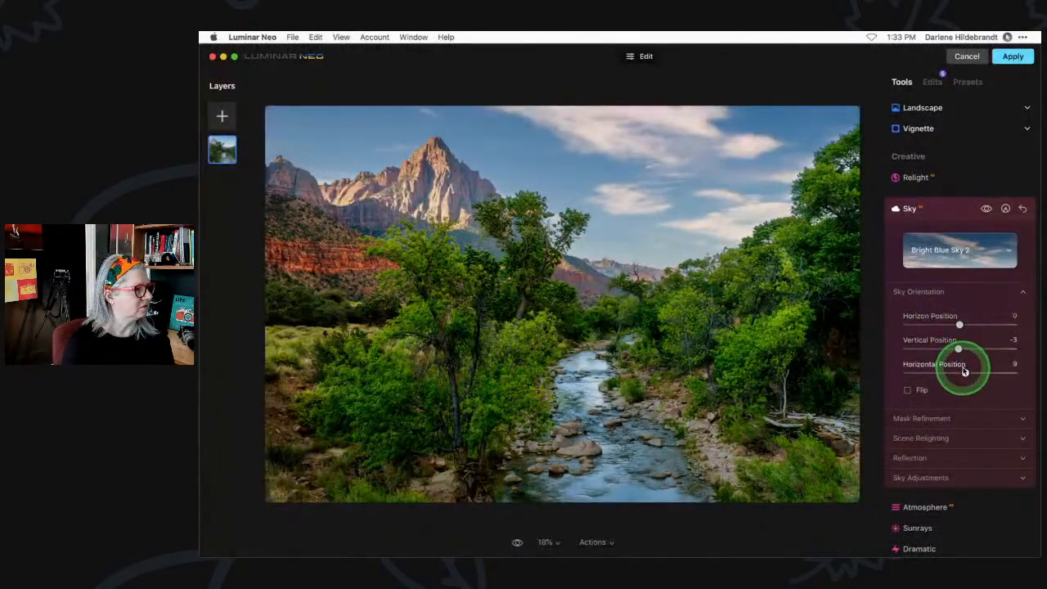
pyautogui.moveTo(965, 374); pyautogui.dragTo(964, 373)
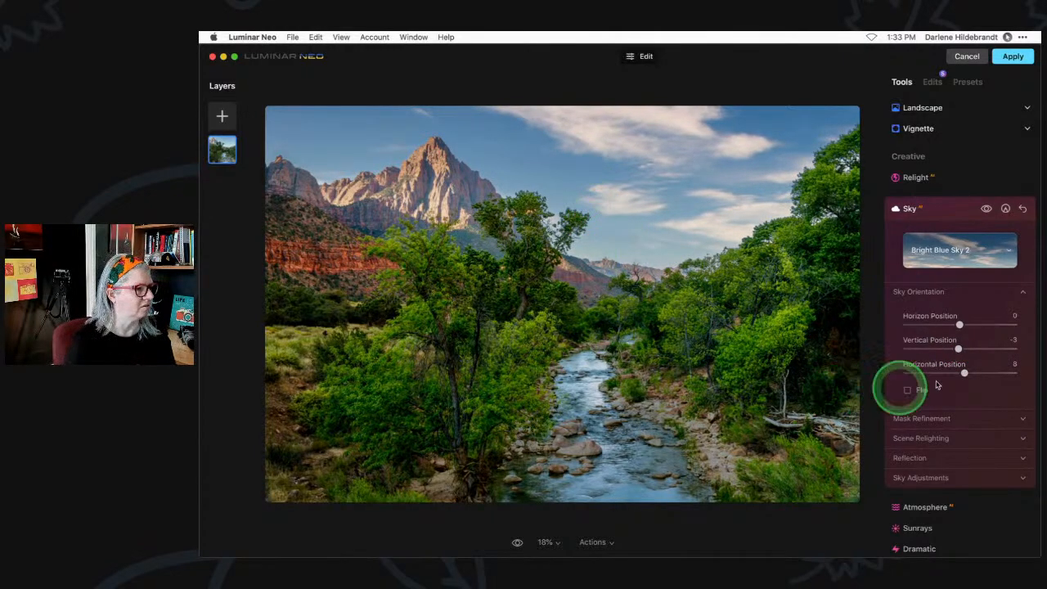
pyautogui.moveTo(958, 350); pyautogui.dragTo(961, 350)
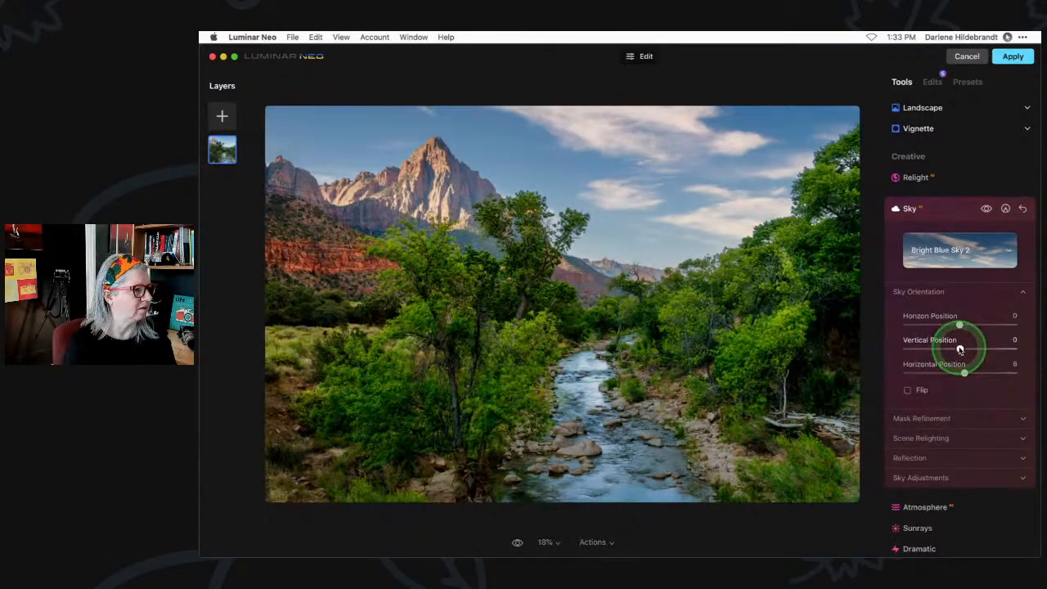
# Inspect the tree edges against the new sky at 100% zoom, return to the full photo, and show the sky's Mask Refinement settings.
pyautogui.click(826, 169)
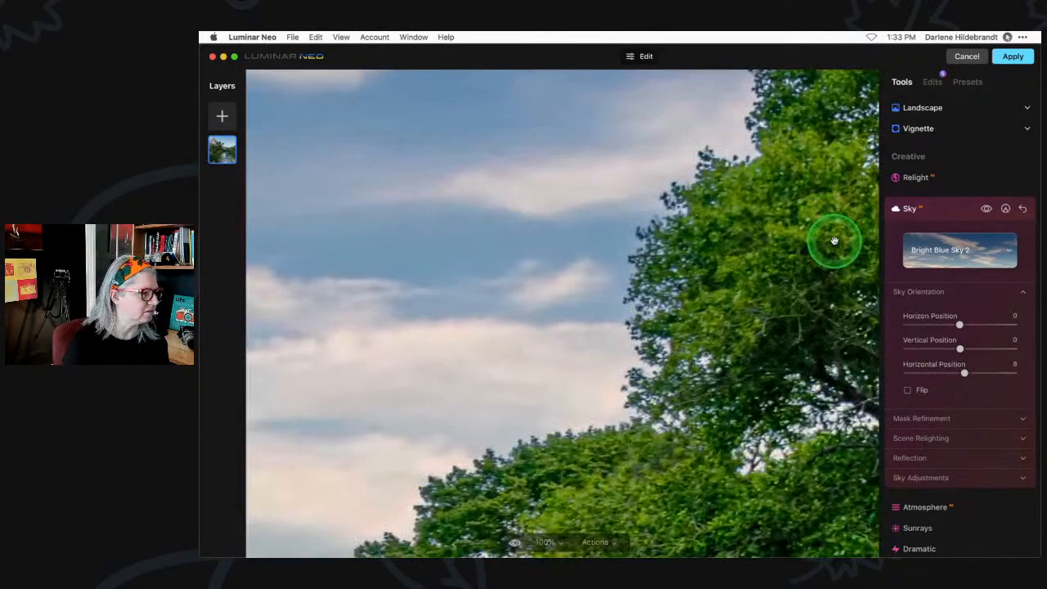
pyautogui.hscroll(4, 835, 241)
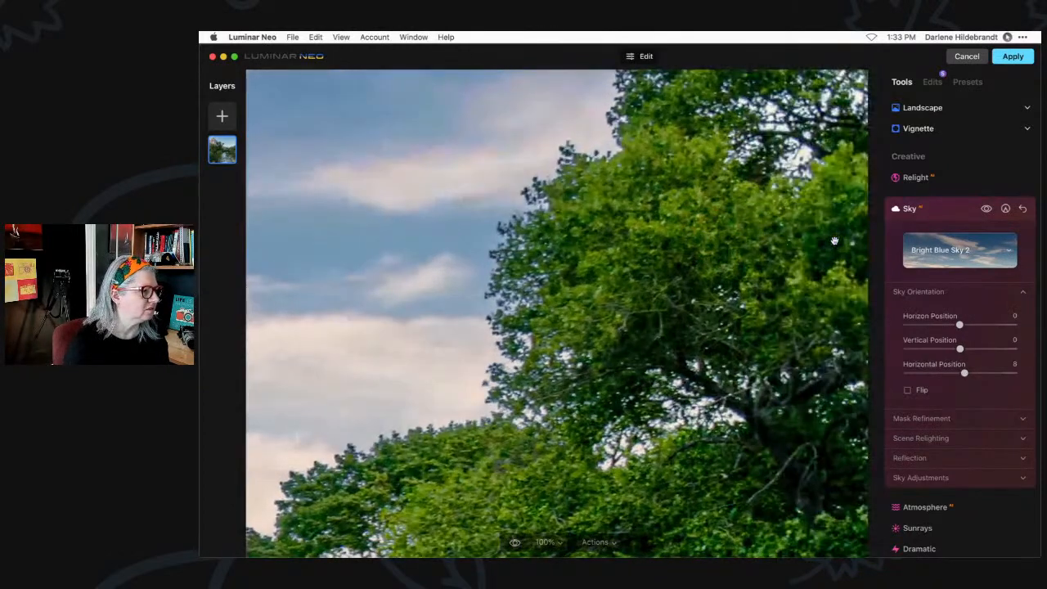
pyautogui.scroll(3, 834, 241)
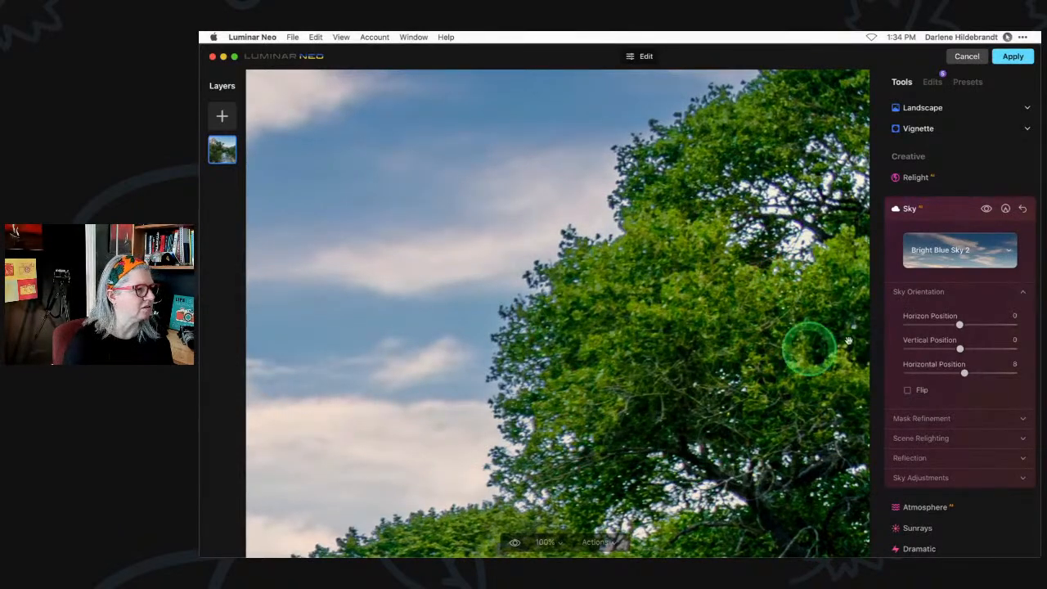
pyautogui.scroll(-3, 970, 319)
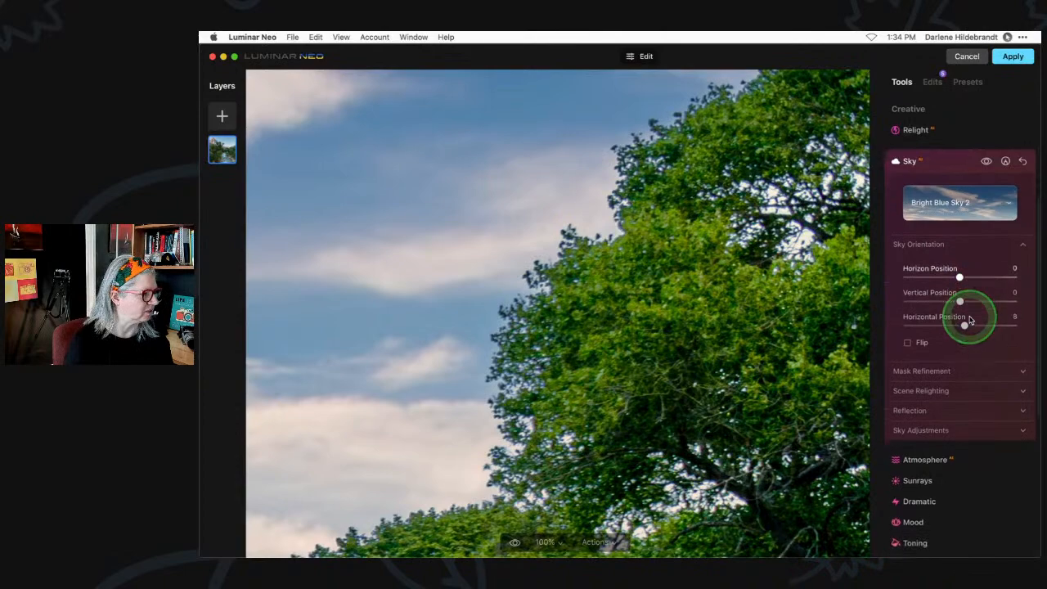
pyautogui.scroll(2, 970, 319)
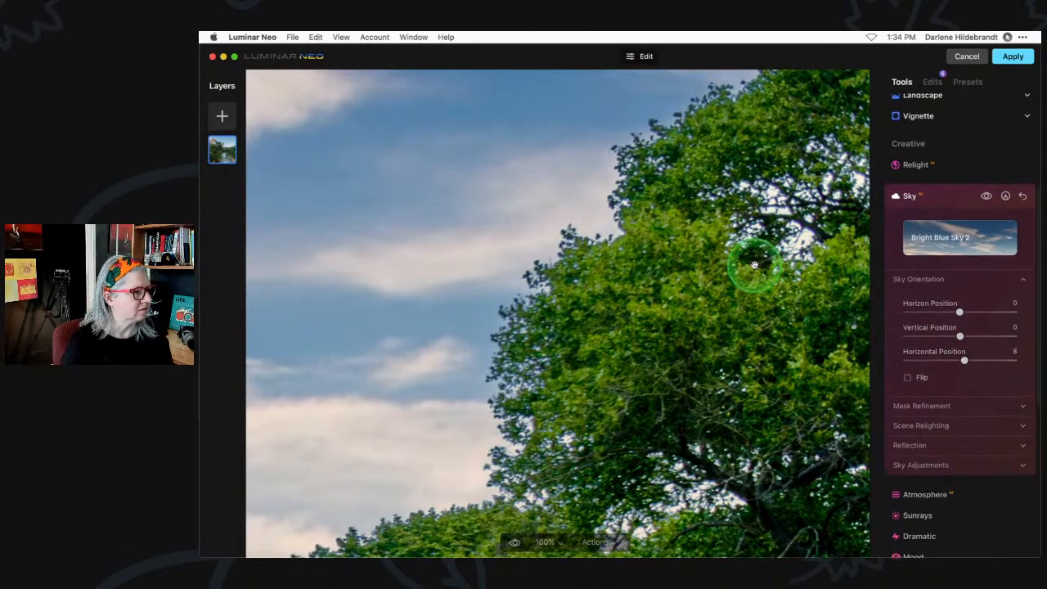
pyautogui.doubleClick(692, 276)
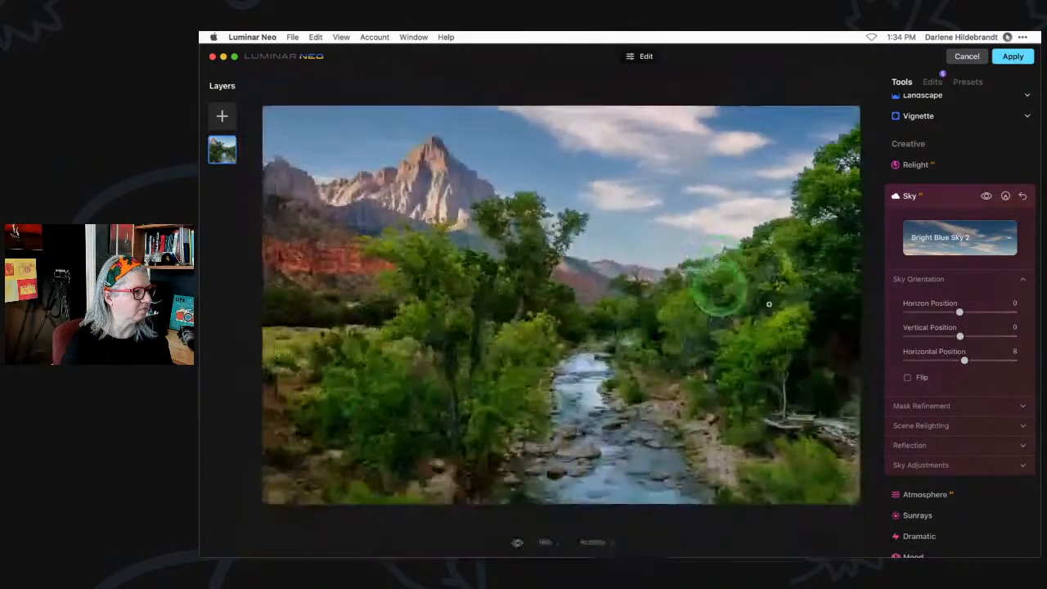
pyautogui.click(909, 407)
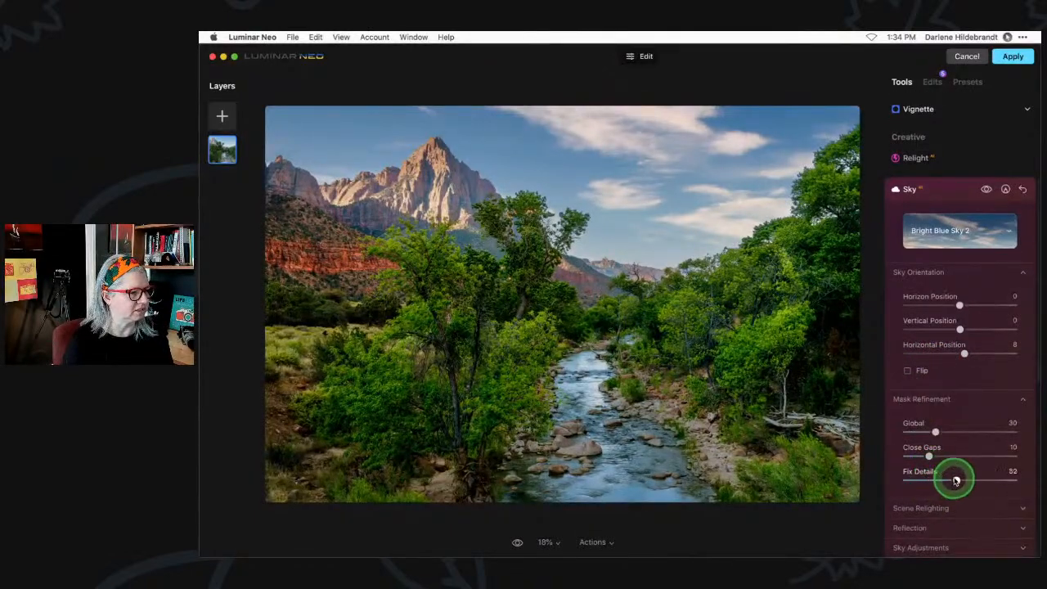
# Set the scene relighting of the replaced sky to a relight strength of 70 and a relight saturation of 71.
pyautogui.scroll(-3, 935, 383)
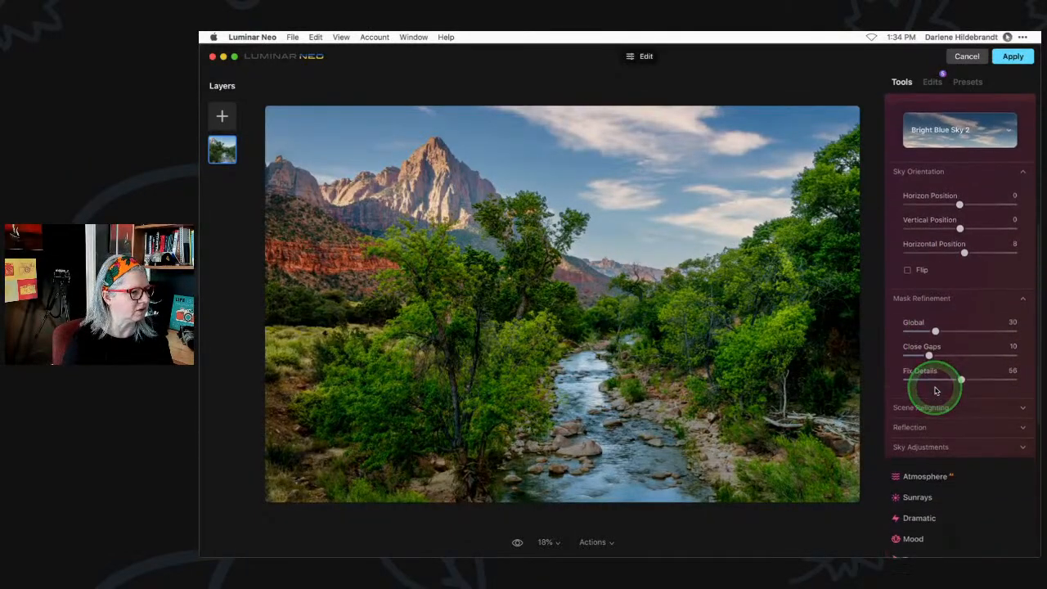
pyautogui.click(918, 409)
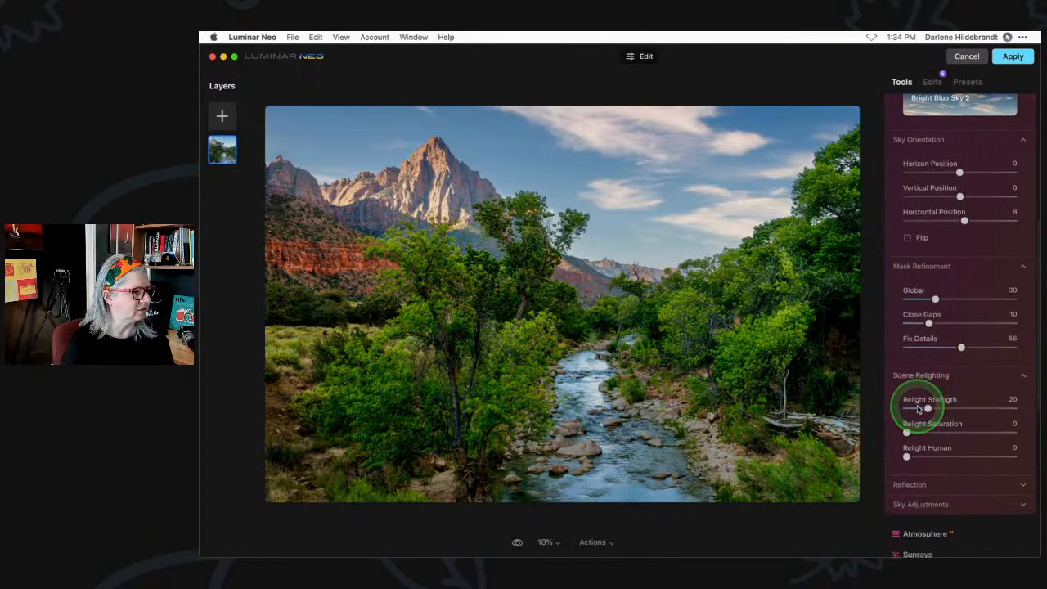
pyautogui.moveTo(928, 407); pyautogui.dragTo(992, 407)
pyautogui.moveTo(907, 429); pyautogui.dragTo(975, 429)
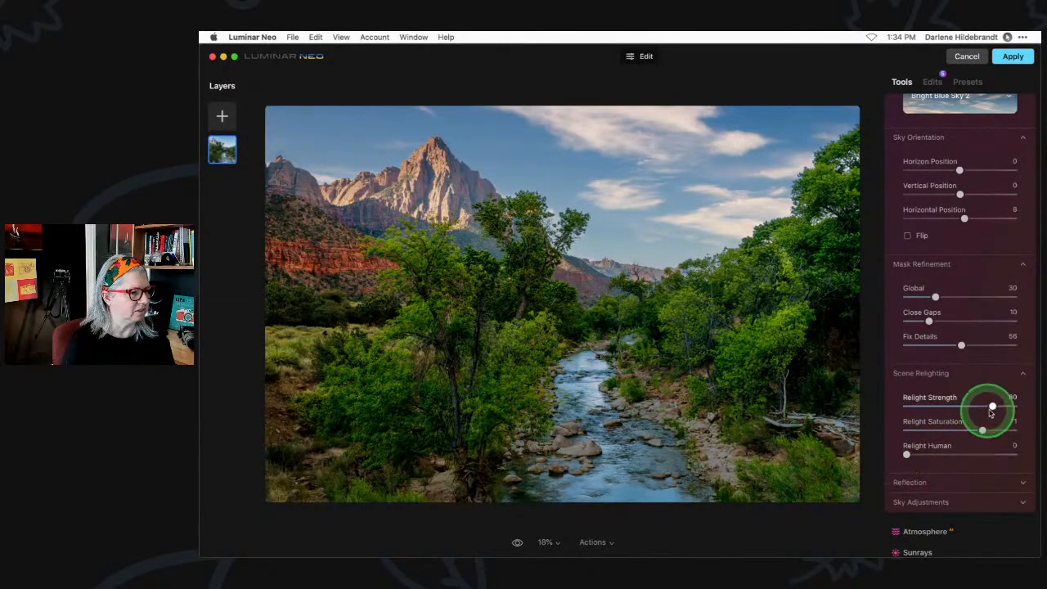
pyautogui.moveTo(994, 406)
pyautogui.mouseDown()
pyautogui.moveTo(893, 403)
pyautogui.moveTo(980, 403)
pyautogui.mouseUp()
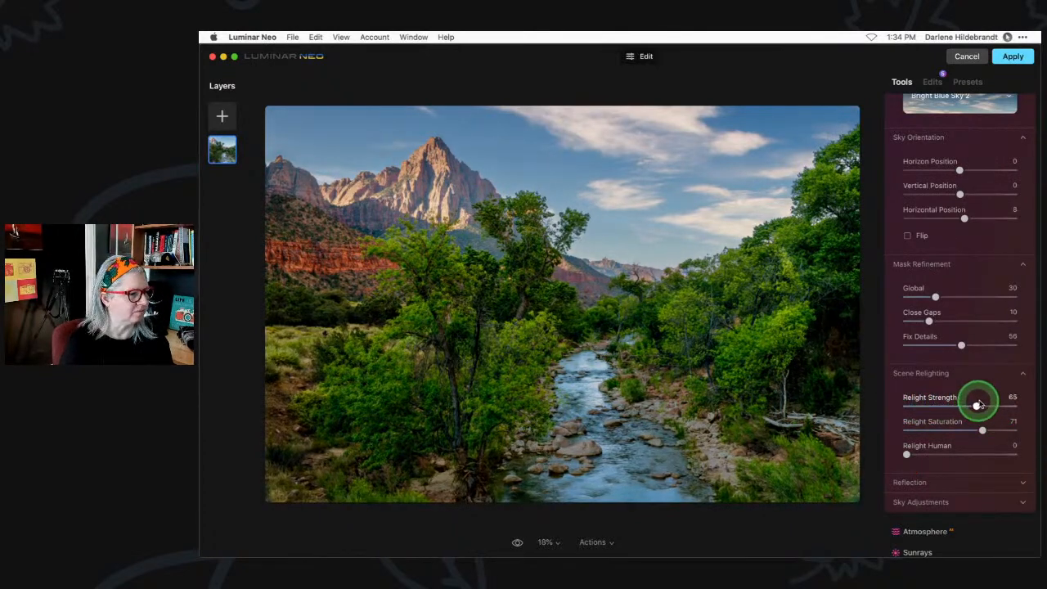
# Raise the replaced sky's reflection amount in the water to about 78.
pyautogui.click(903, 481)
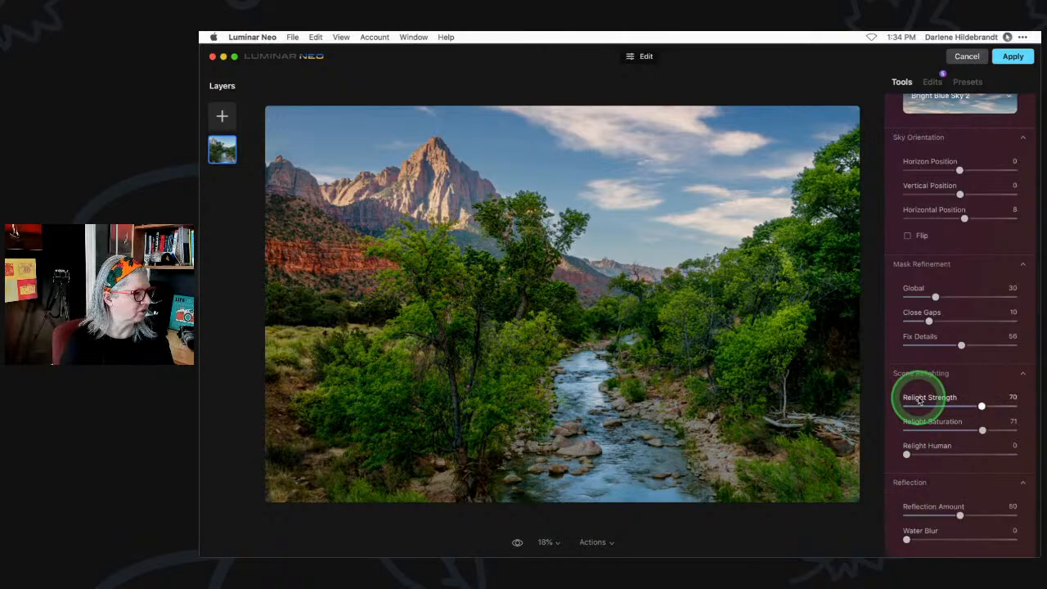
pyautogui.scroll(-4, 919, 395)
pyautogui.moveTo(934, 369); pyautogui.dragTo(983, 357)
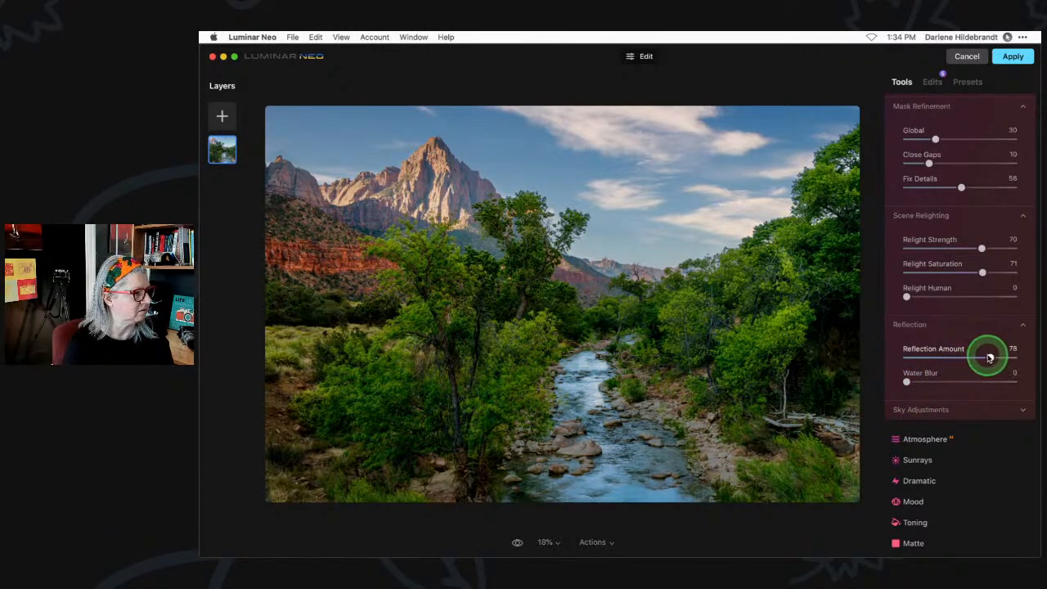
# Set the atmospheric haze in the sky adjustments to 69.
pyautogui.click(904, 410)
pyautogui.click(905, 326)
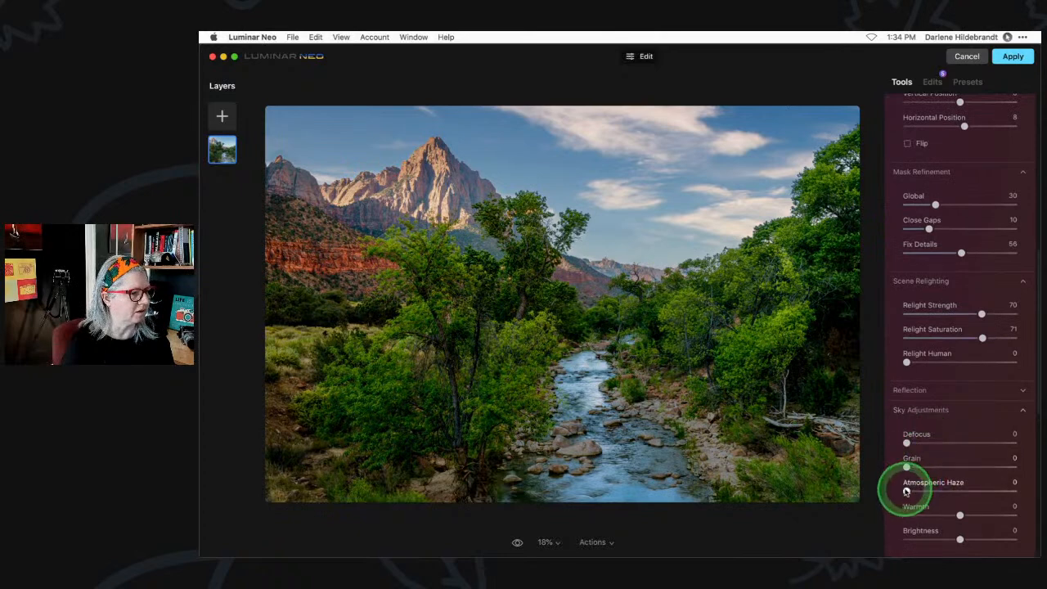
pyautogui.moveTo(906, 491); pyautogui.dragTo(984, 494)
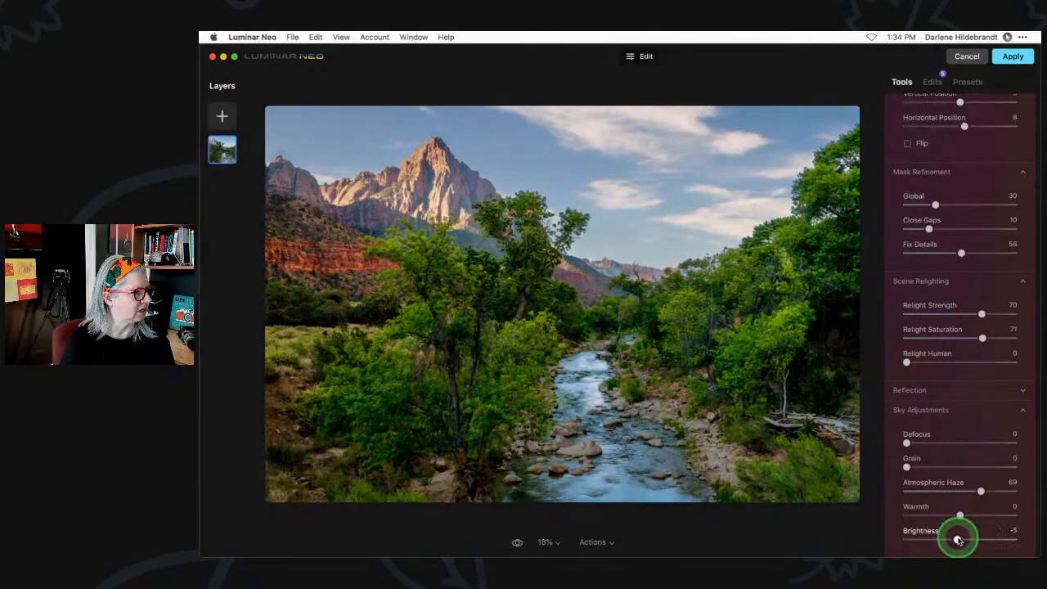
# Try darker and brighter values for the replaced sky, settle on a brightness of about 37, and fine-tune its atmospheric haze.
pyautogui.moveTo(958, 540); pyautogui.dragTo(933, 536)
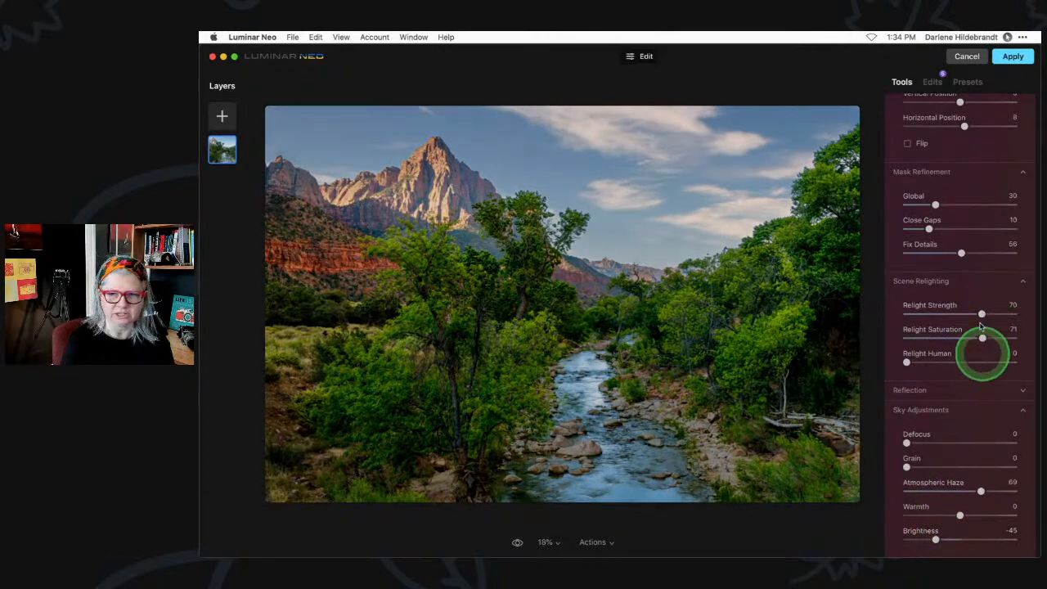
pyautogui.moveTo(949, 540)
pyautogui.mouseDown()
pyautogui.moveTo(1014, 537)
pyautogui.moveTo(957, 535)
pyautogui.mouseUp()
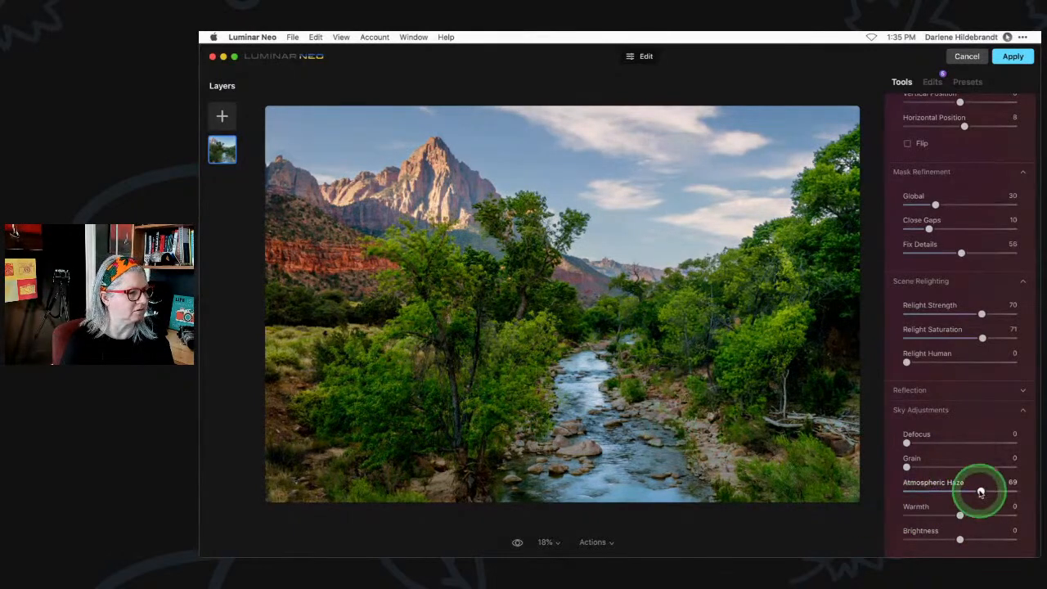
pyautogui.moveTo(951, 489); pyautogui.dragTo(980, 489)
pyautogui.moveTo(960, 540)
pyautogui.mouseDown()
pyautogui.moveTo(1013, 537)
pyautogui.moveTo(809, 533)
pyautogui.moveTo(972, 536)
pyautogui.mouseUp()
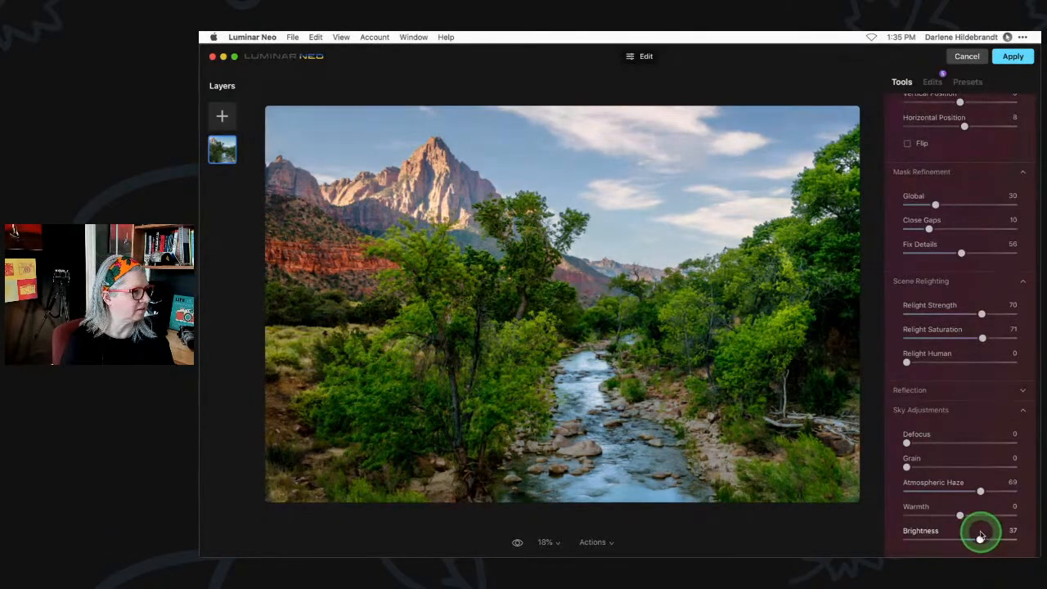
pyautogui.click(983, 492)
pyautogui.moveTo(975, 491)
pyautogui.mouseDown()
pyautogui.moveTo(961, 491)
pyautogui.moveTo(976, 490)
pyautogui.mouseUp()
# Compare the photo with and without the sky replacement.
pyautogui.scroll(2, 976, 487)
pyautogui.scroll(6, 976, 482)
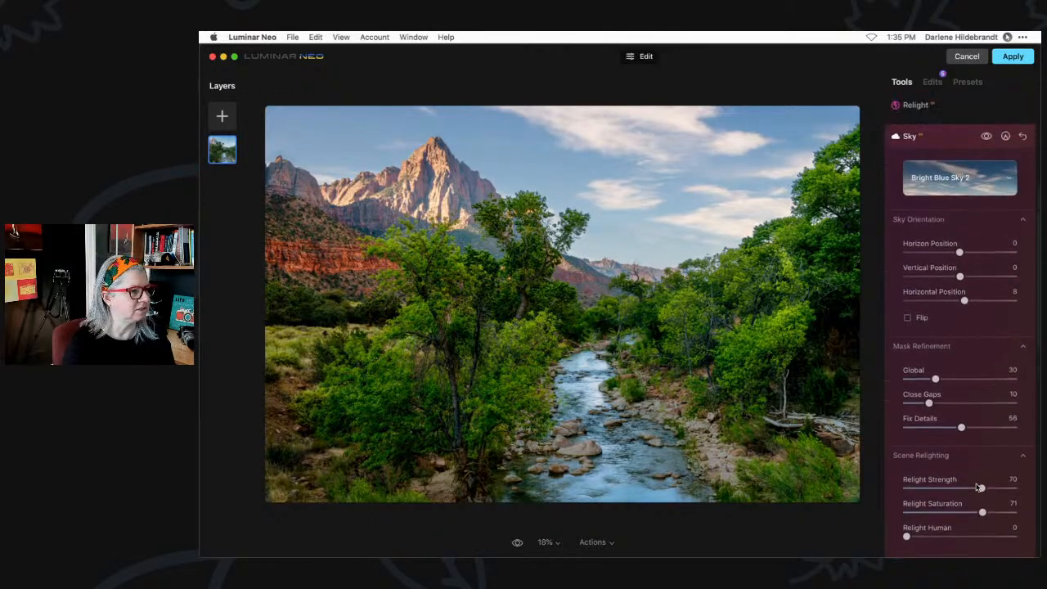
pyautogui.click(987, 238)
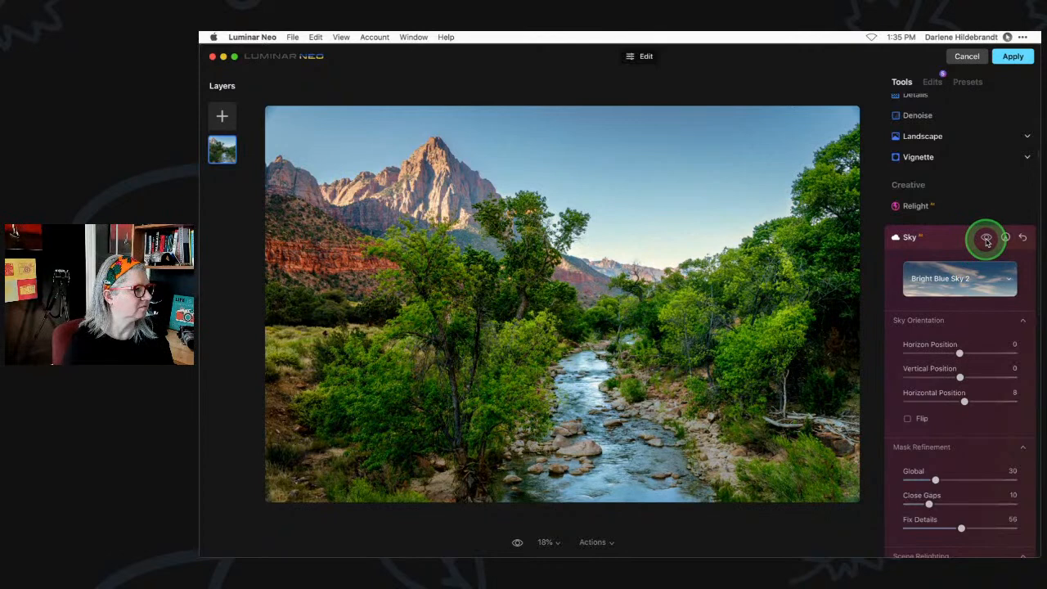
pyautogui.click(986, 238)
pyautogui.click(987, 238)
pyautogui.click(986, 238)
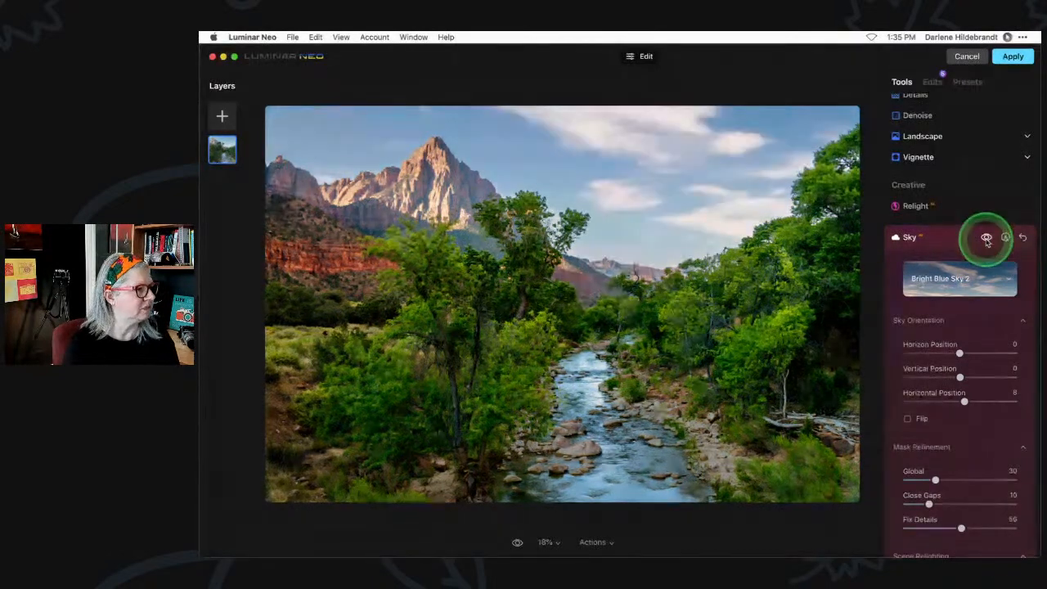
pyautogui.click(987, 238)
pyautogui.click(986, 238)
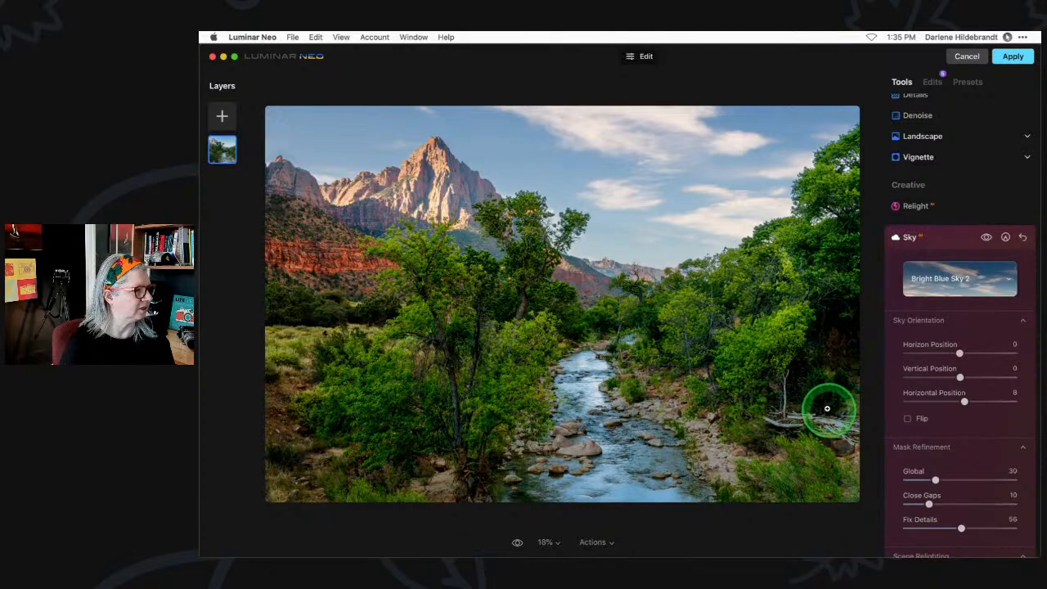
# Close the Sky settings and compare the fully edited photo with the original.
pyautogui.click(951, 242)
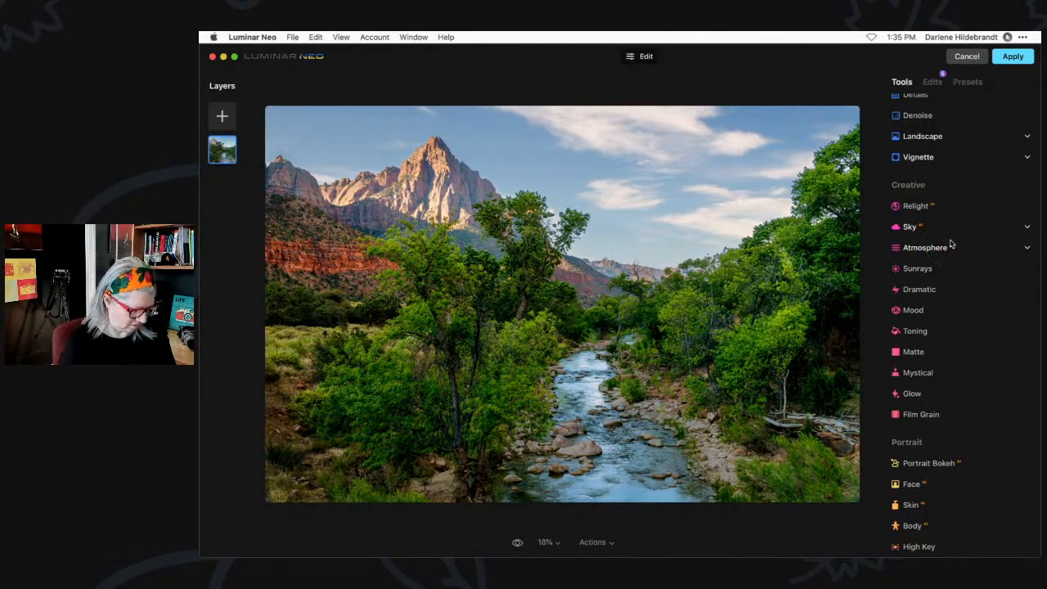
pyautogui.press('\\')
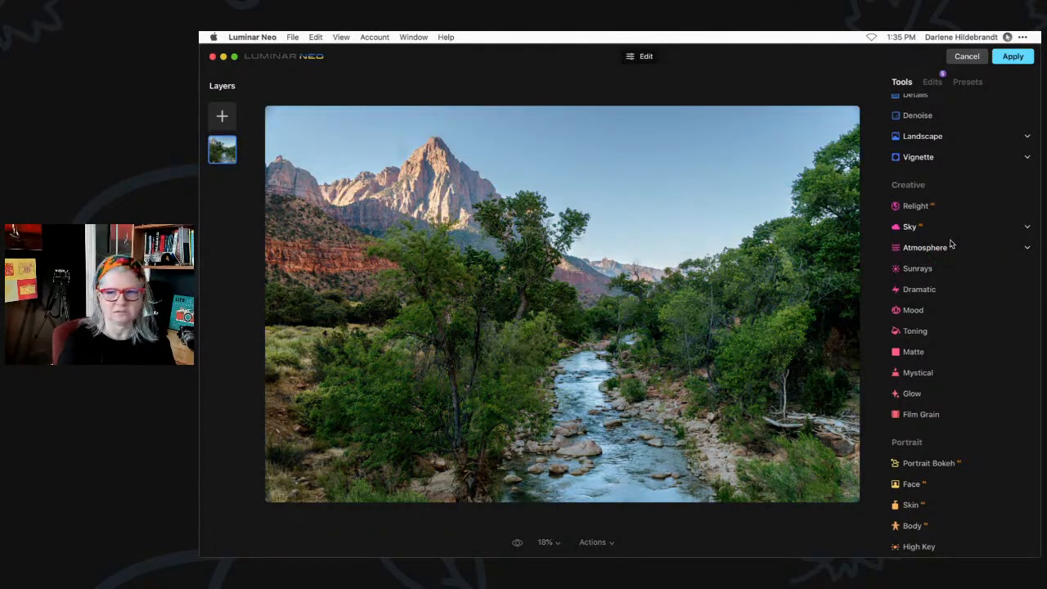
pyautogui.press('\\')
pyautogui.press('\\')
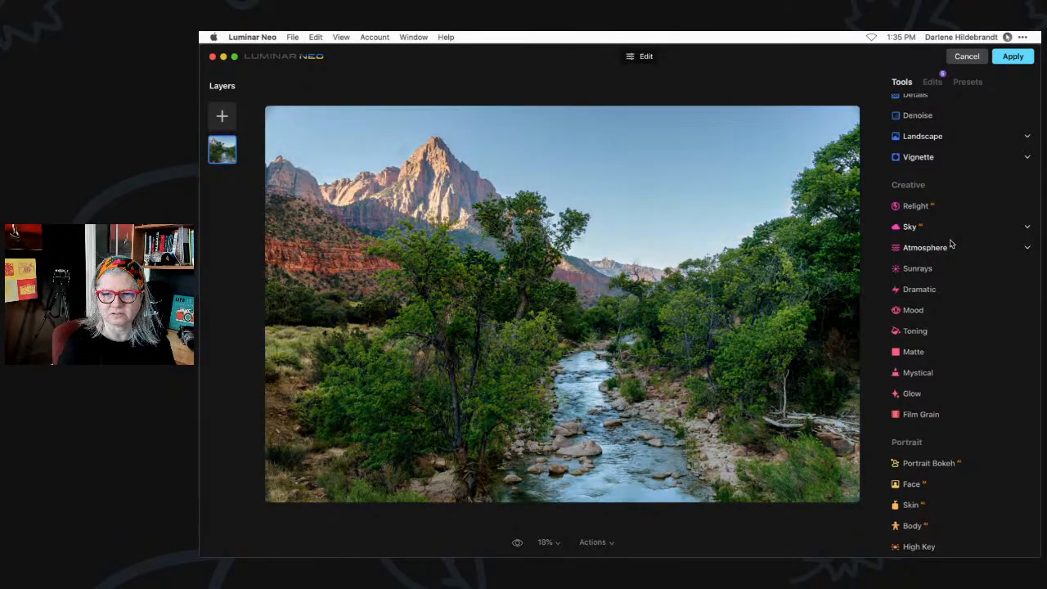
pyautogui.press('\\')
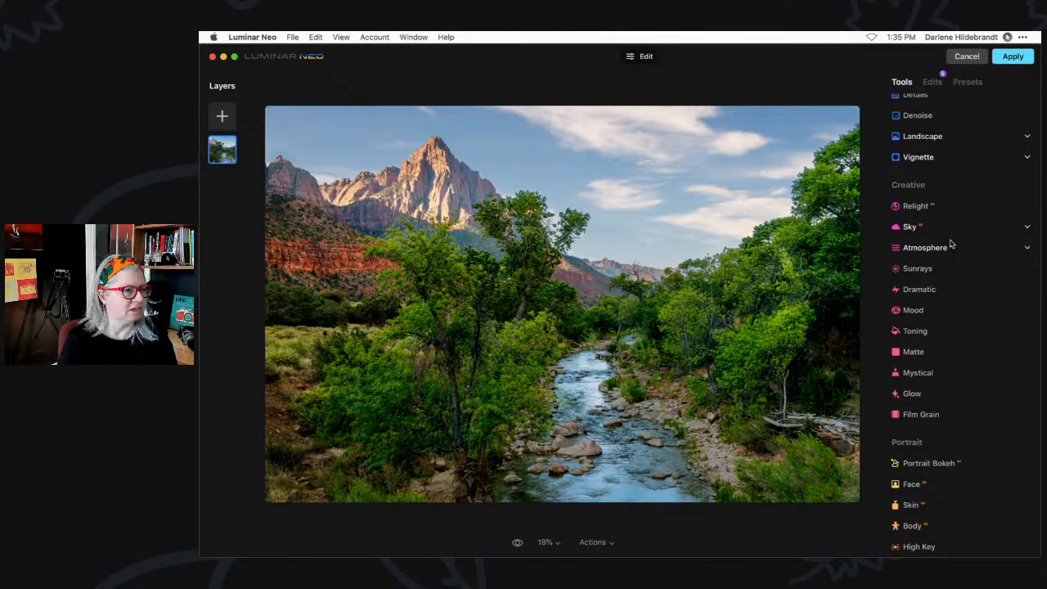
# Apply the Mystical effect with an amount of 26, shadows of 68 and a colorize warmth of 34.
pyautogui.click(949, 248)
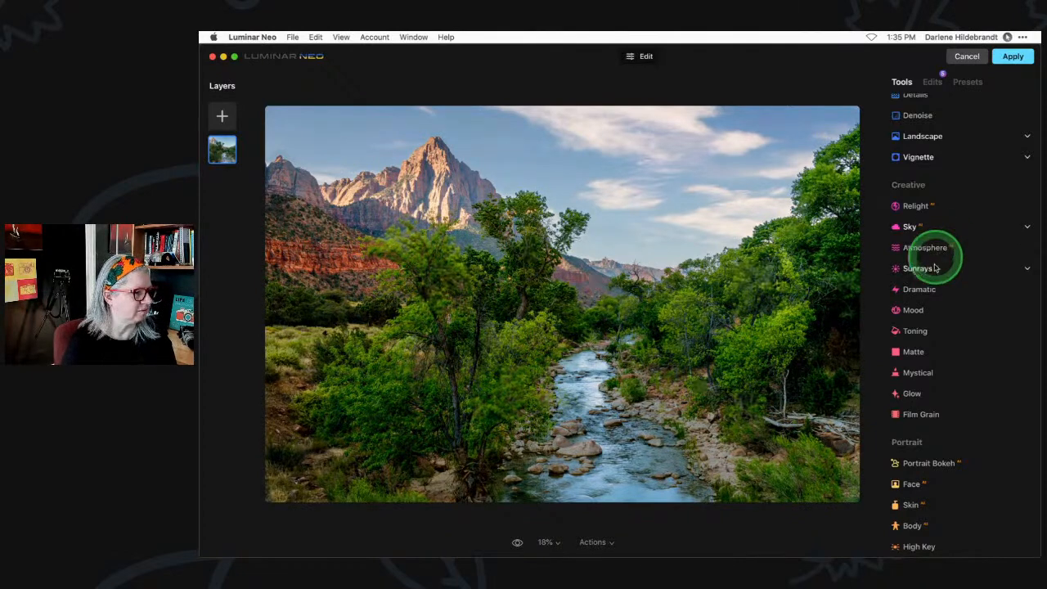
pyautogui.click(945, 310)
pyautogui.scroll(5, 937, 316)
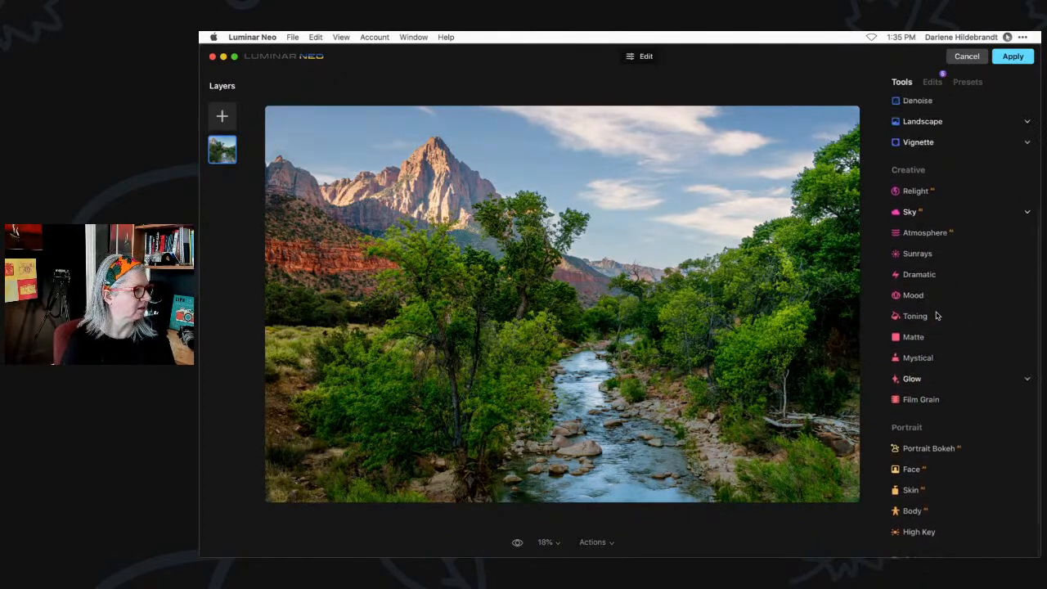
pyautogui.scroll(-5, 937, 316)
pyautogui.click(931, 298)
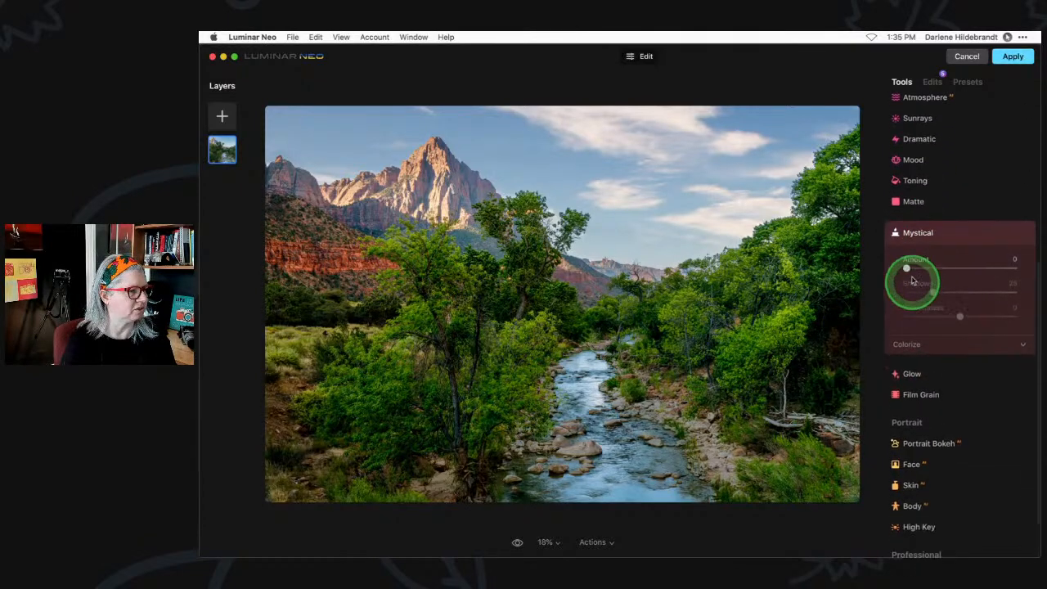
pyautogui.moveTo(907, 267); pyautogui.dragTo(981, 293)
pyautogui.click(926, 344)
pyautogui.moveTo(961, 402)
pyautogui.mouseDown()
pyautogui.moveTo(982, 400)
pyautogui.moveTo(947, 398)
pyautogui.moveTo(979, 400)
pyautogui.mouseUp()
pyautogui.moveTo(921, 268)
pyautogui.mouseDown()
pyautogui.moveTo(911, 269)
pyautogui.moveTo(934, 268)
pyautogui.mouseUp()
# Compare the photo with and without the Mystical effect, and apply all edits to return to the Photoshop document.
pyautogui.click(986, 234)
pyautogui.click(986, 234)
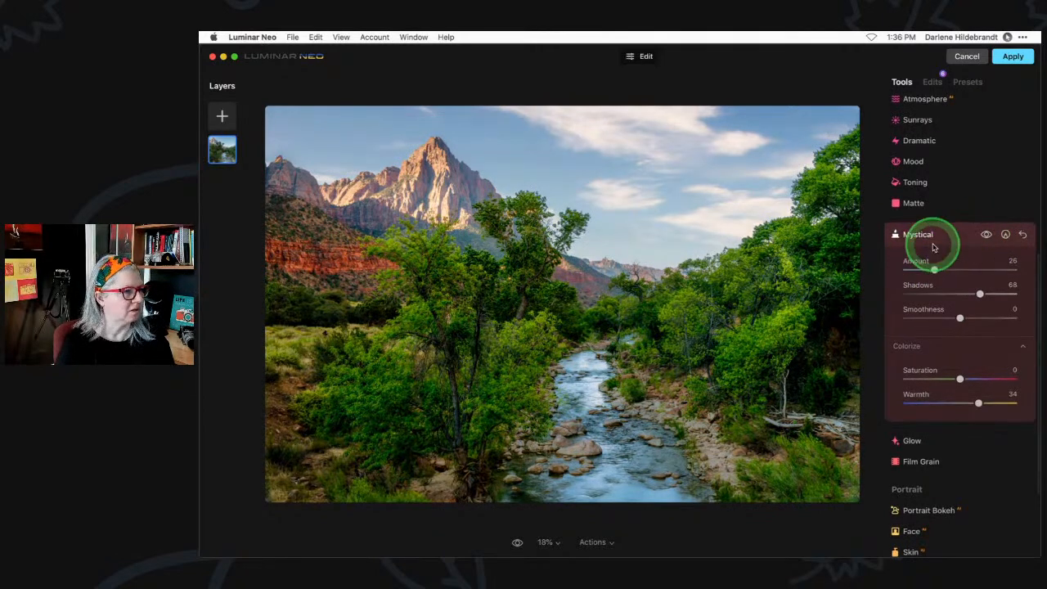
pyautogui.click(956, 235)
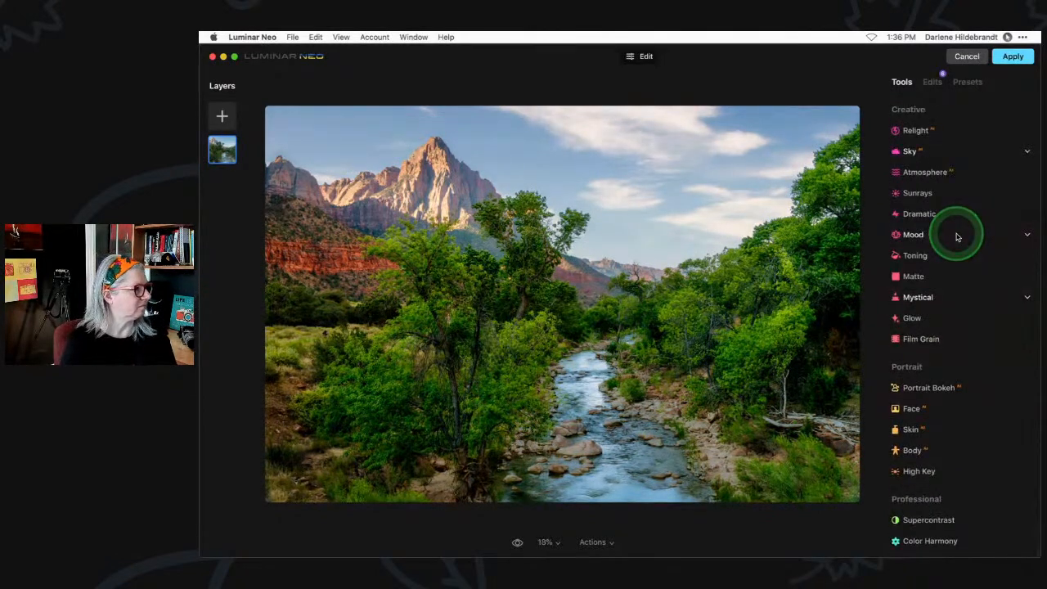
pyautogui.click(1012, 55)
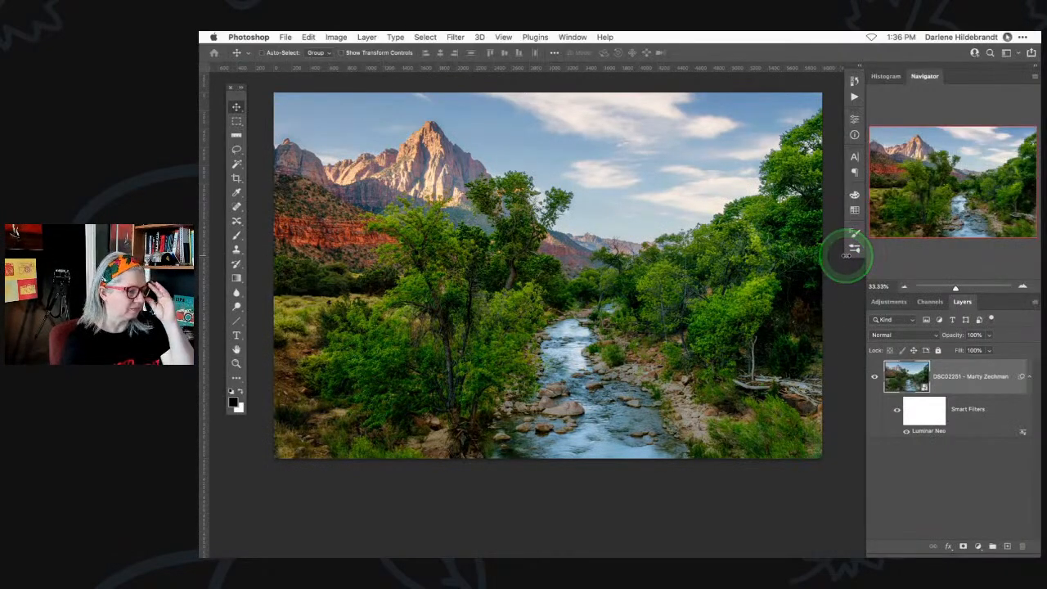
pyautogui.click(900, 421)
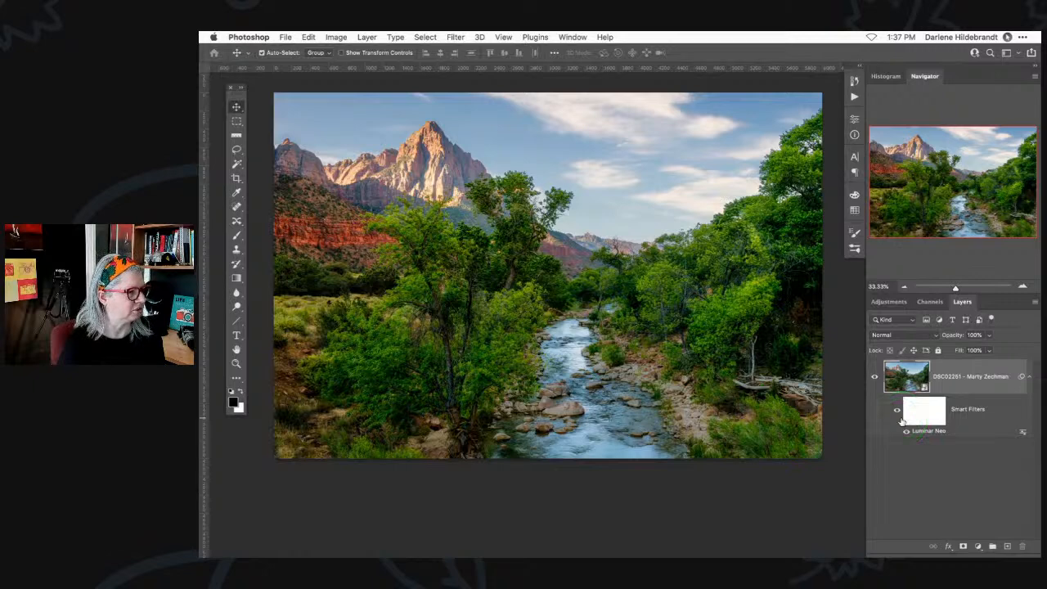
pyautogui.click(285, 37)
pyautogui.moveTo(259, 36)
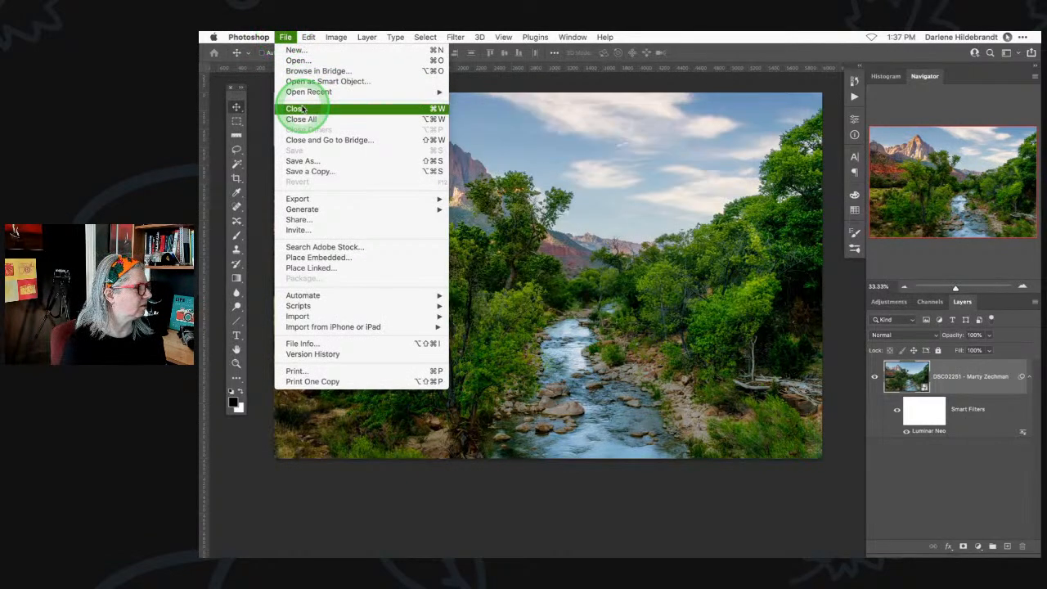
pyautogui.click(669, 360)
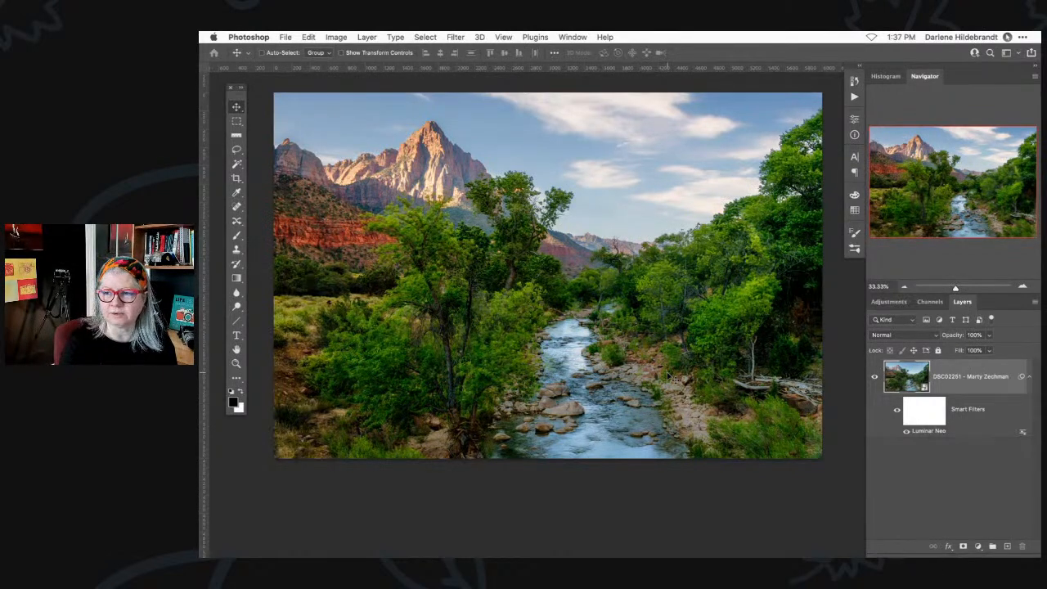
pyautogui.press('Home')
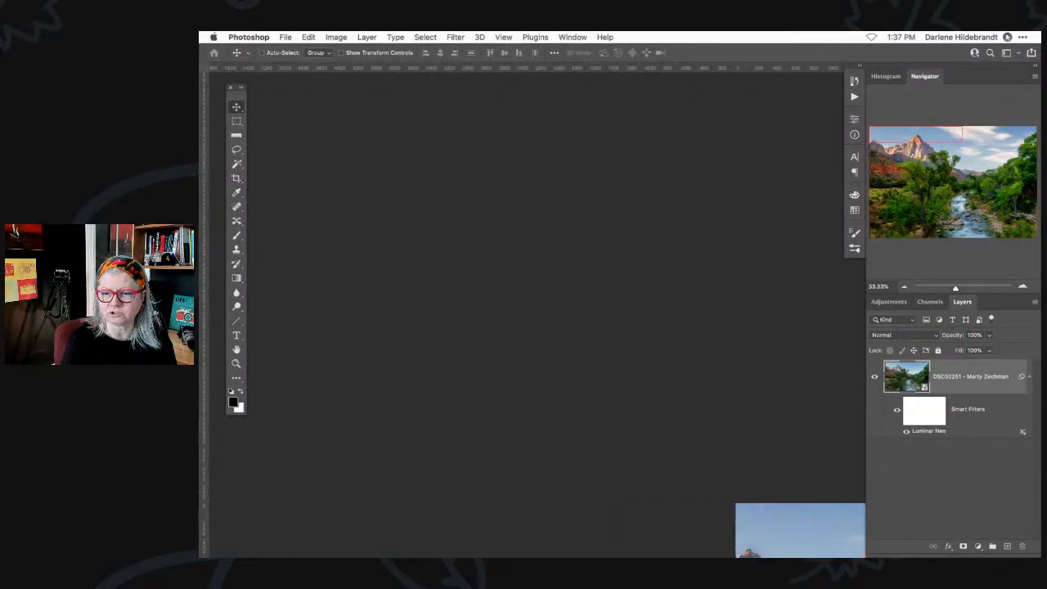
pyautogui.scroll(-5, 393, 251)
pyautogui.hscroll(5, 393, 251)
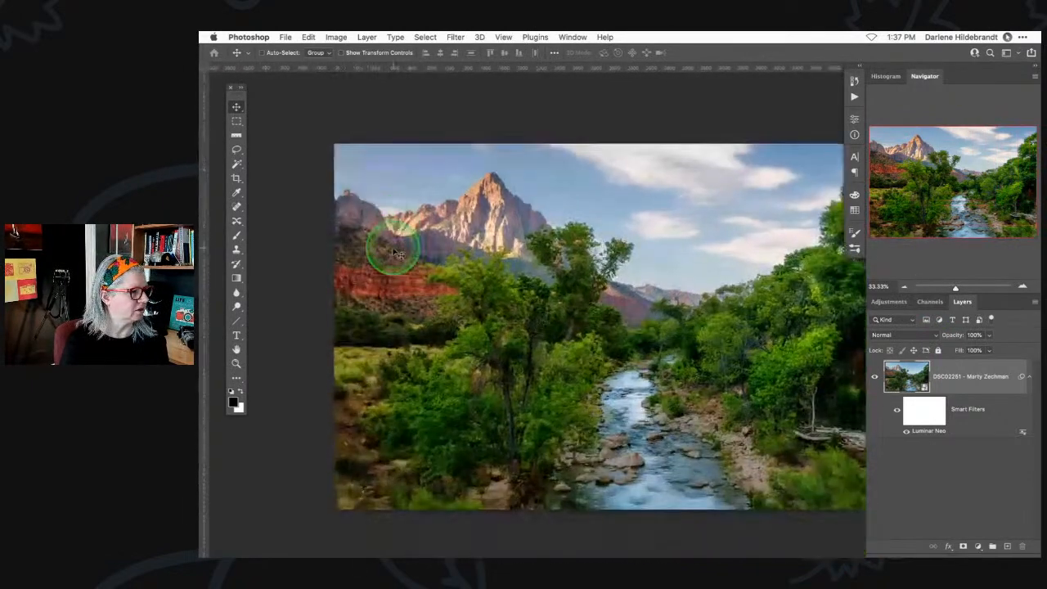
# Close the edited document in Photoshop and switch to Lightroom Classic.
pyautogui.press('super+w')
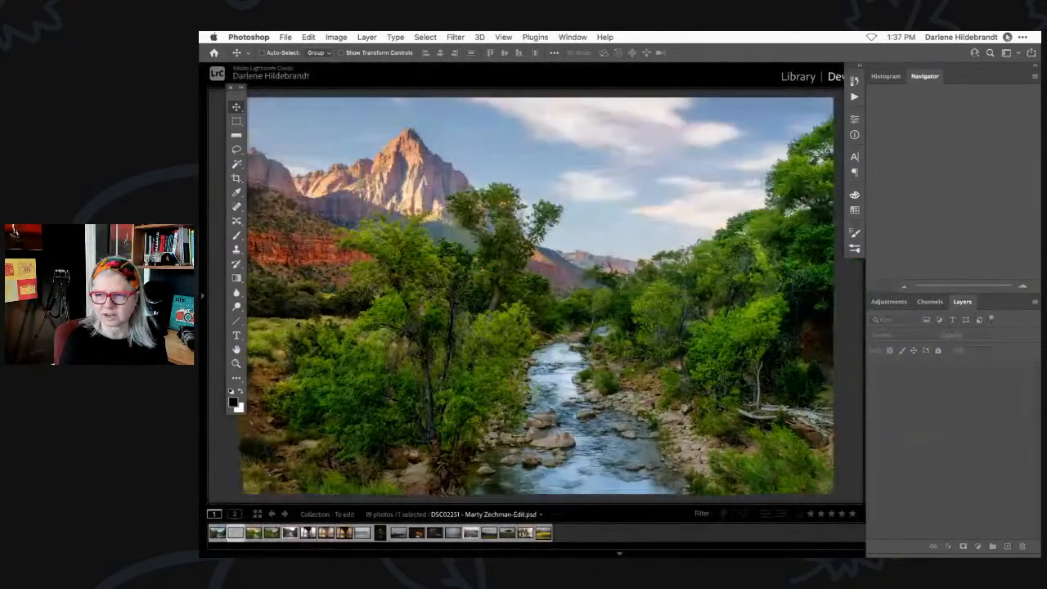
pyautogui.press('super+Tab')
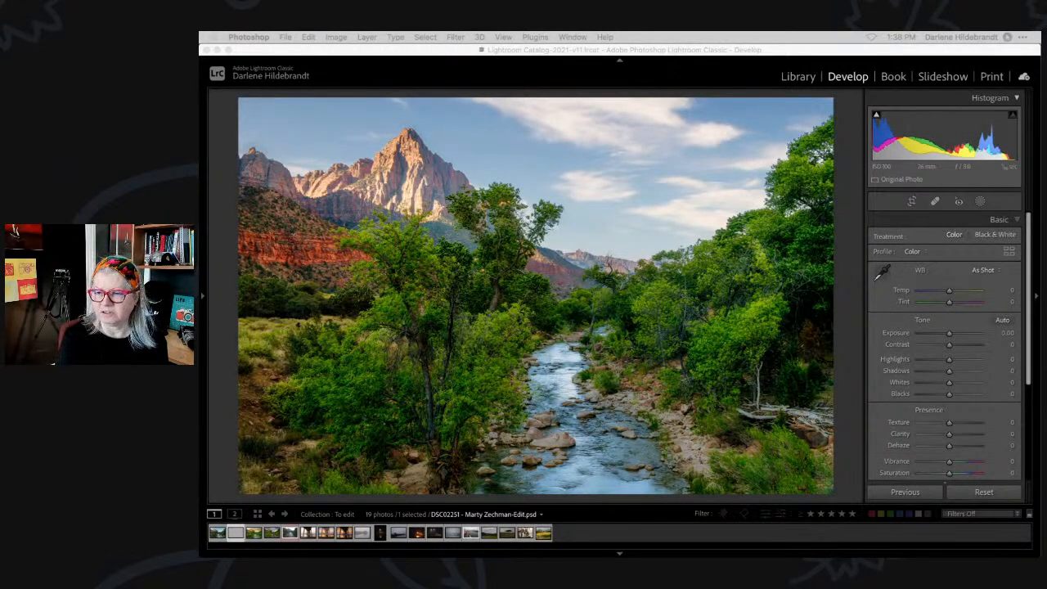
pyautogui.click(696, 95)
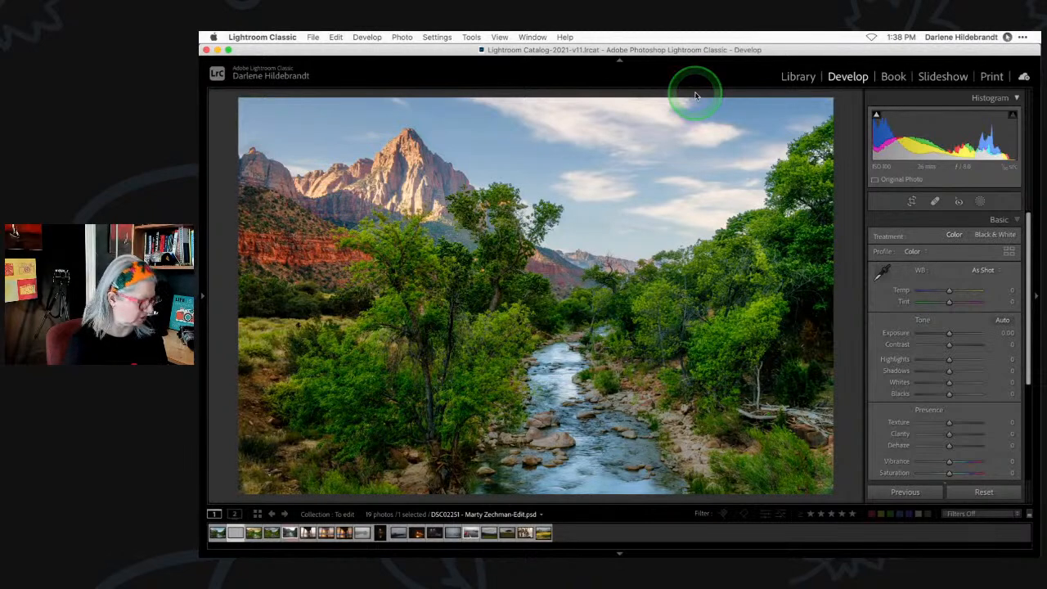
# Show the To edit collection as a thumbnail grid and select the ARW, PSD, JPG and TIFF versions of the river photo.
pyautogui.press('g')
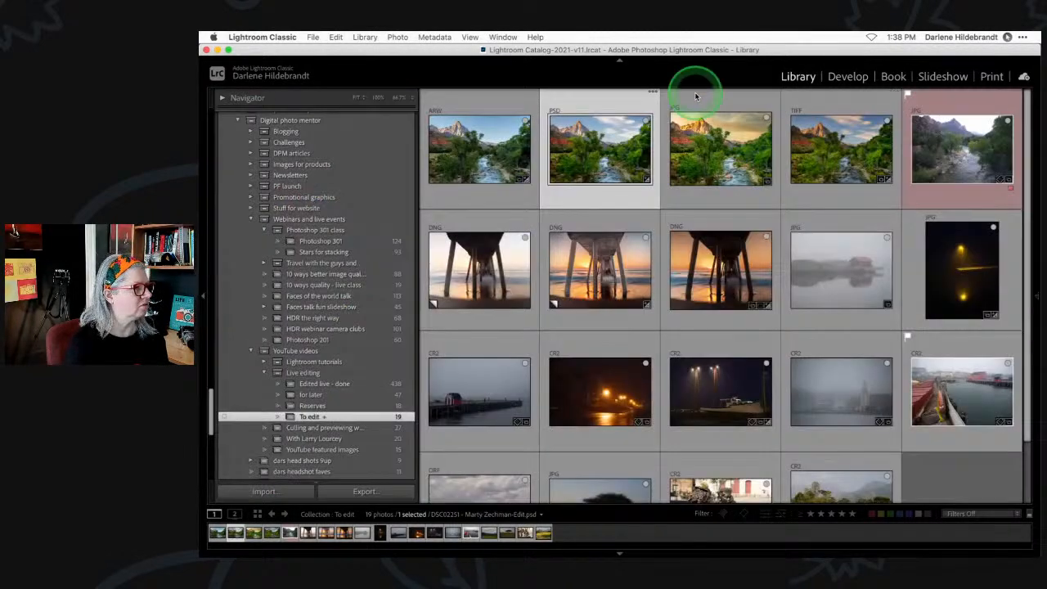
pyautogui.click(479, 153)
pyautogui.keyDown('shift'); pyautogui.click(832, 160); pyautogui.keyUp('shift')
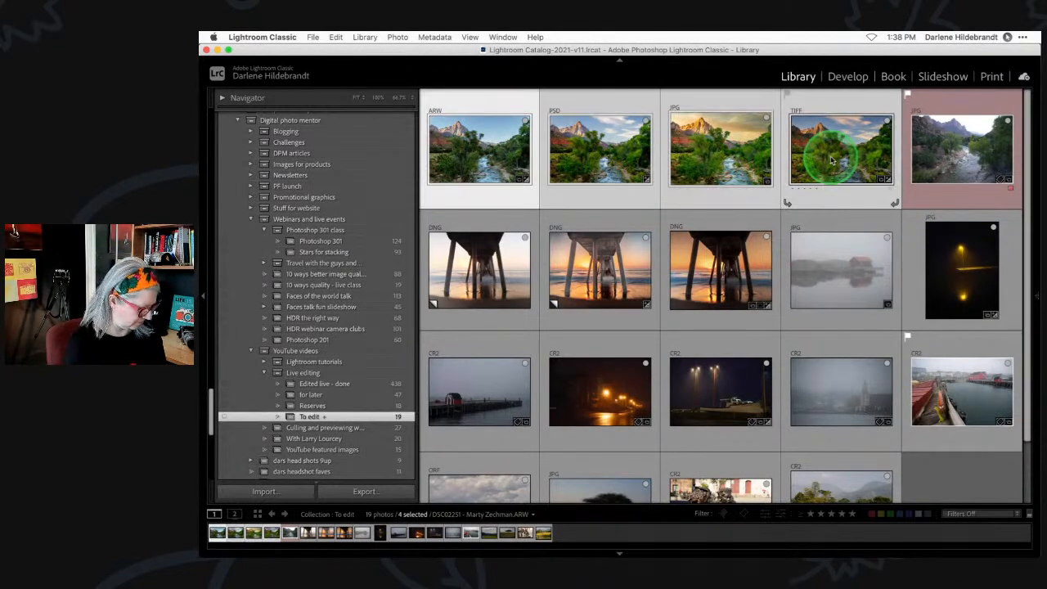
# Compare the four selected river photo versions side by side with the side panels hidden, and view each one enlarged.
pyautogui.press('n')
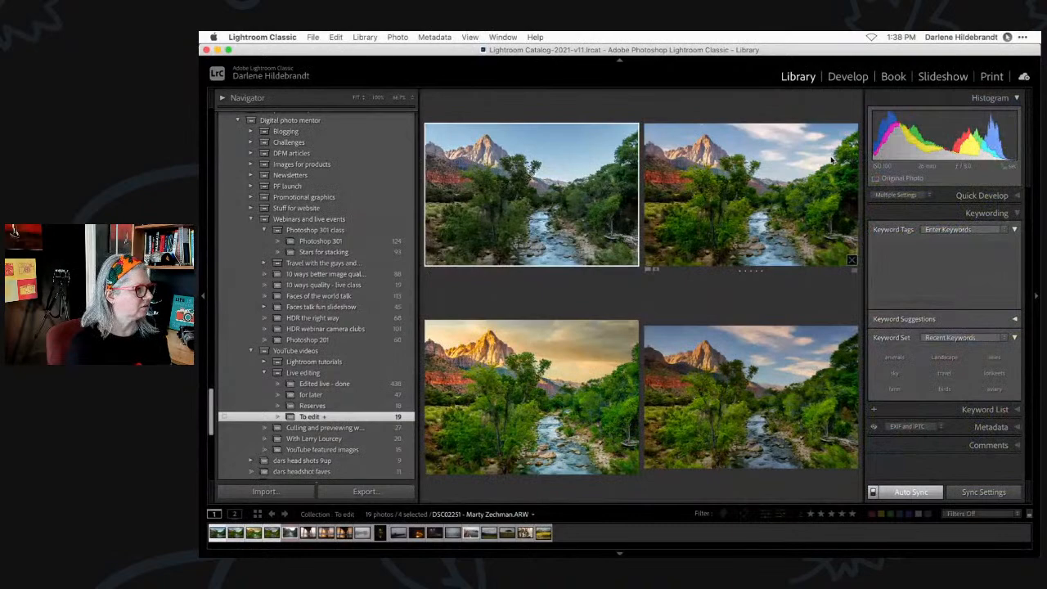
pyautogui.press('Tab')
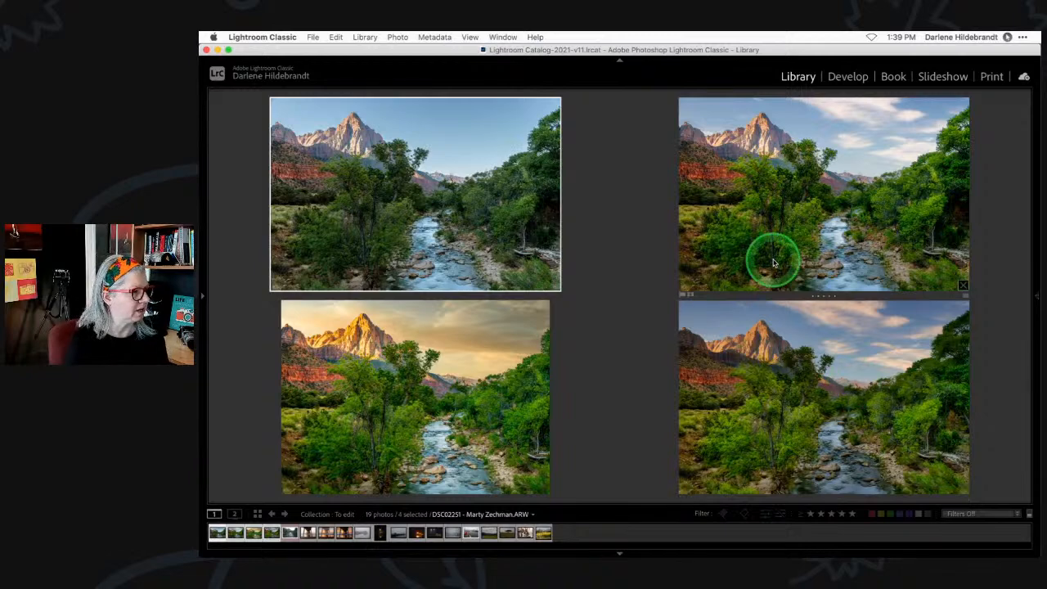
pyautogui.press('e')
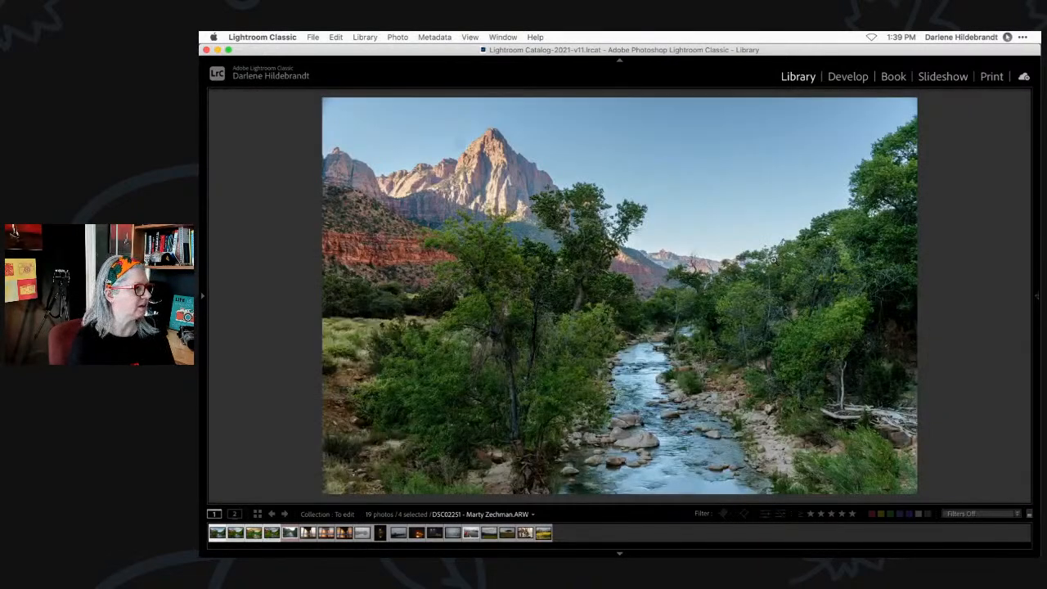
pyautogui.press('Right')
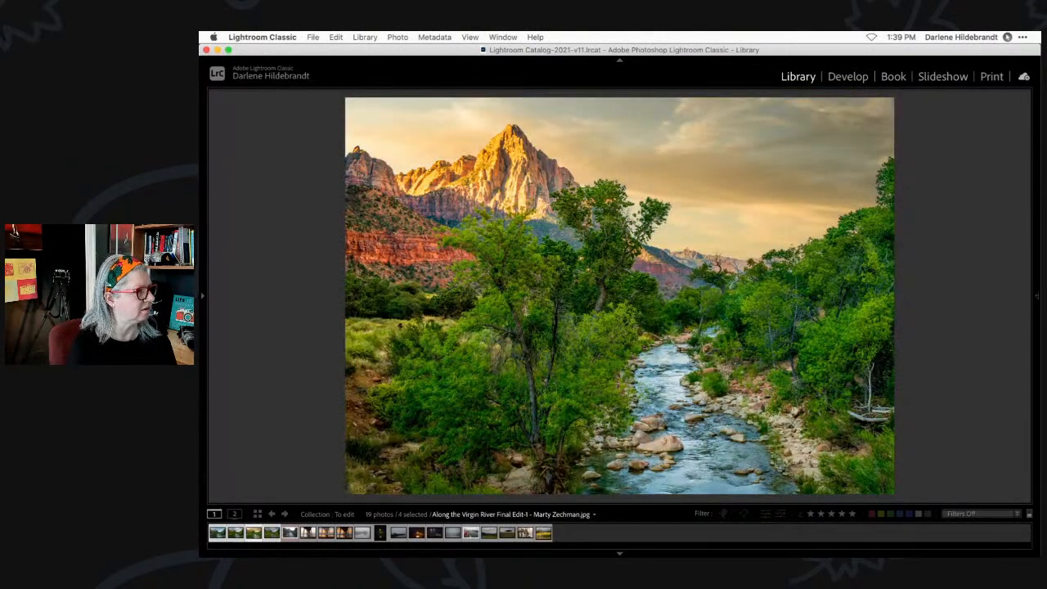
pyautogui.press('Right')
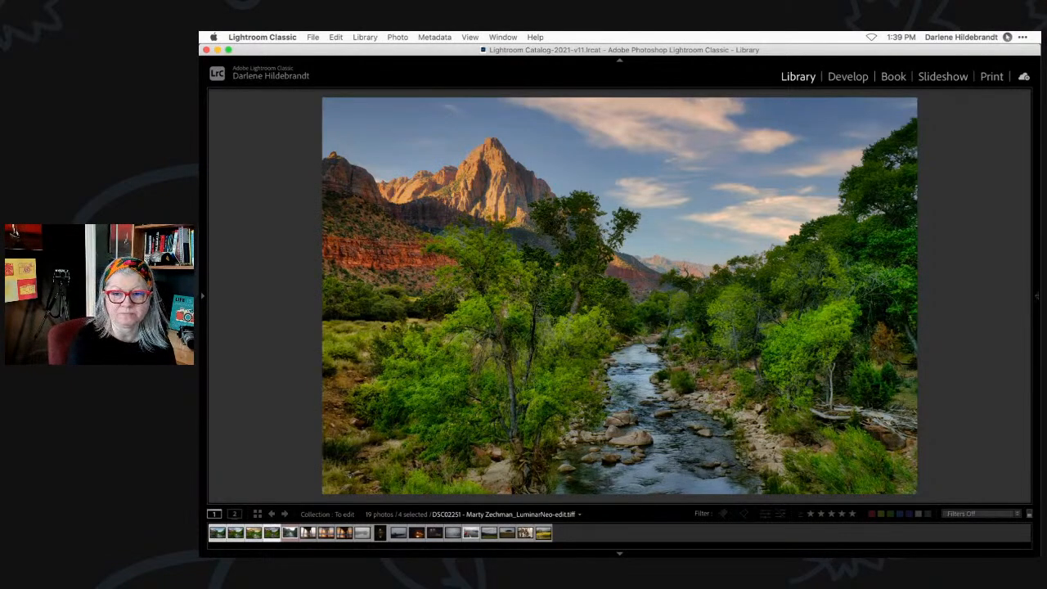
pyautogui.press('Right')
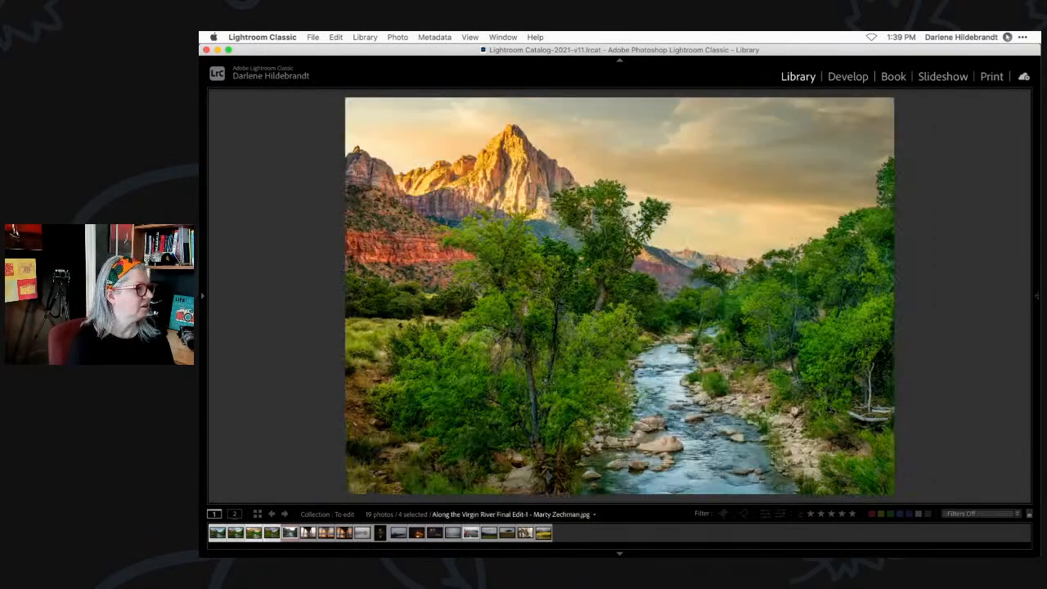
pyautogui.press('Left')
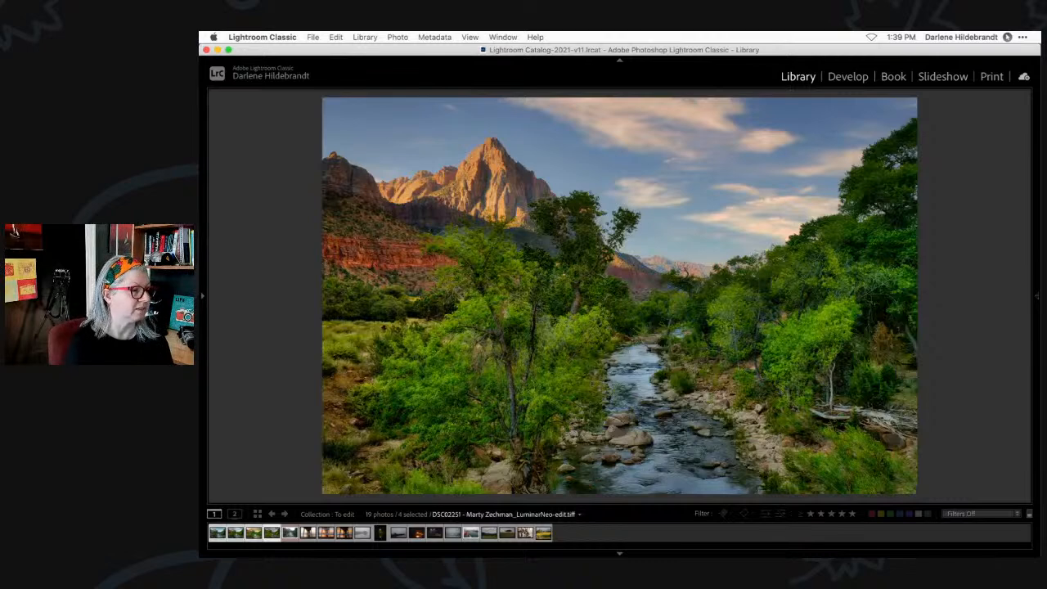
pyautogui.press('Right')
pyautogui.press('Right')
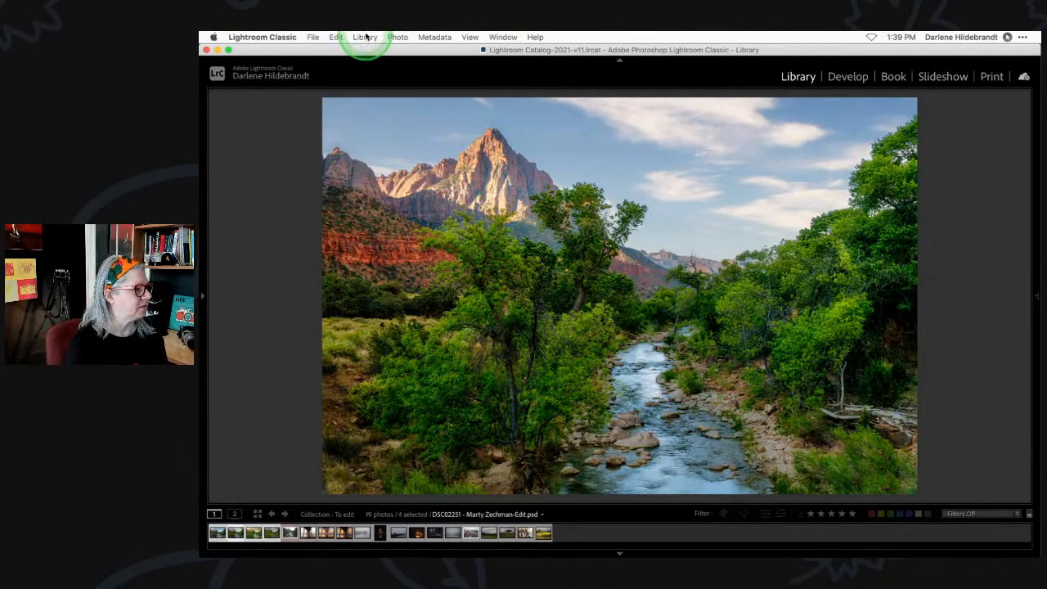
pyautogui.press('Right')
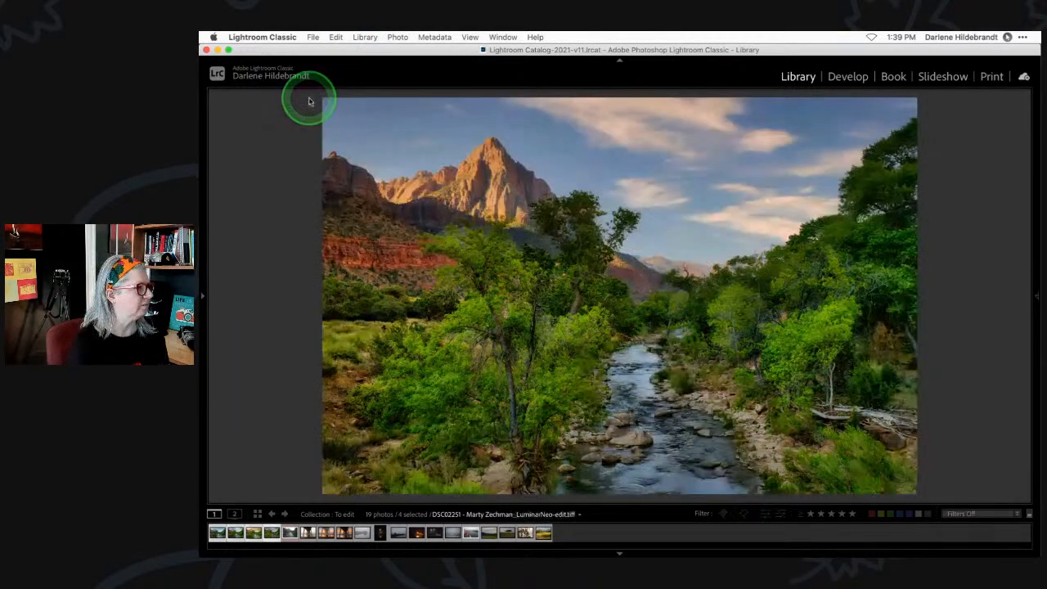
# Flip the four selected river photo versions horizontally.
pyautogui.click(365, 36)
pyautogui.moveTo(387, 35)
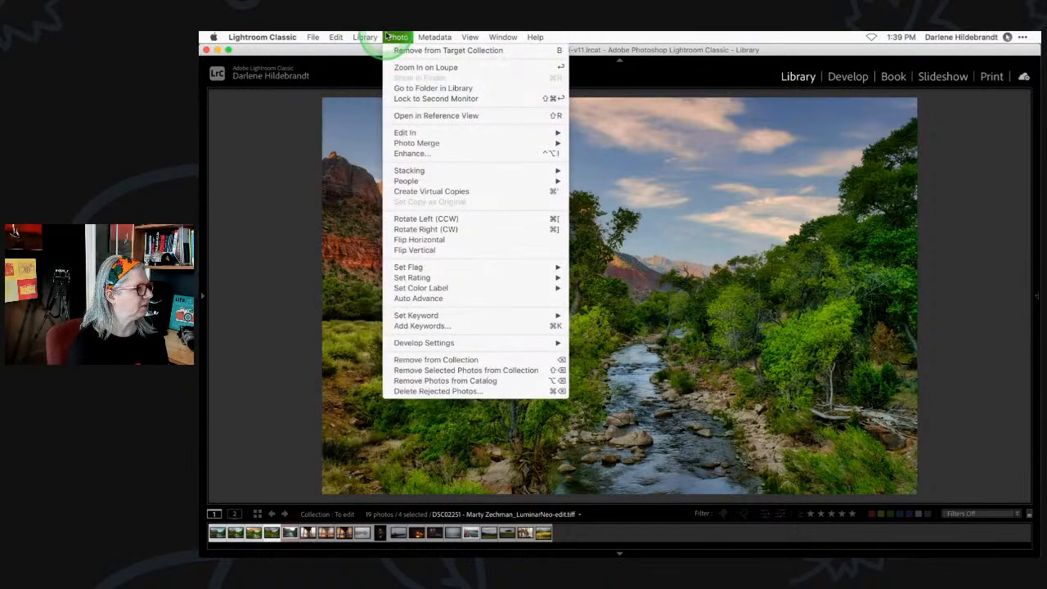
pyautogui.click(411, 237)
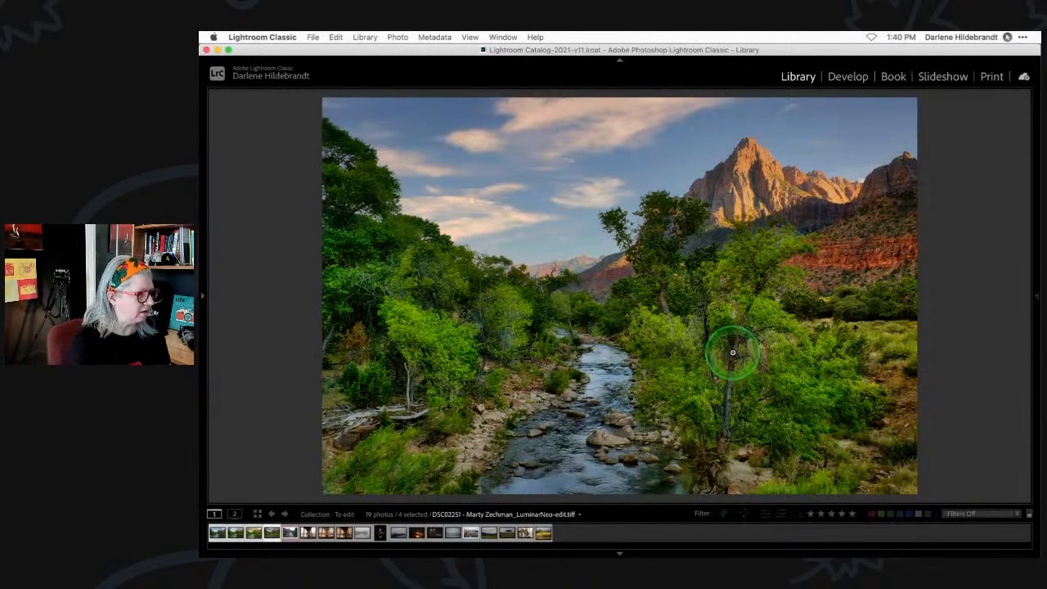
# Select only the PSD and TIFF versions, compare them side by side, and return to the thumbnail grid.
pyautogui.press('g')
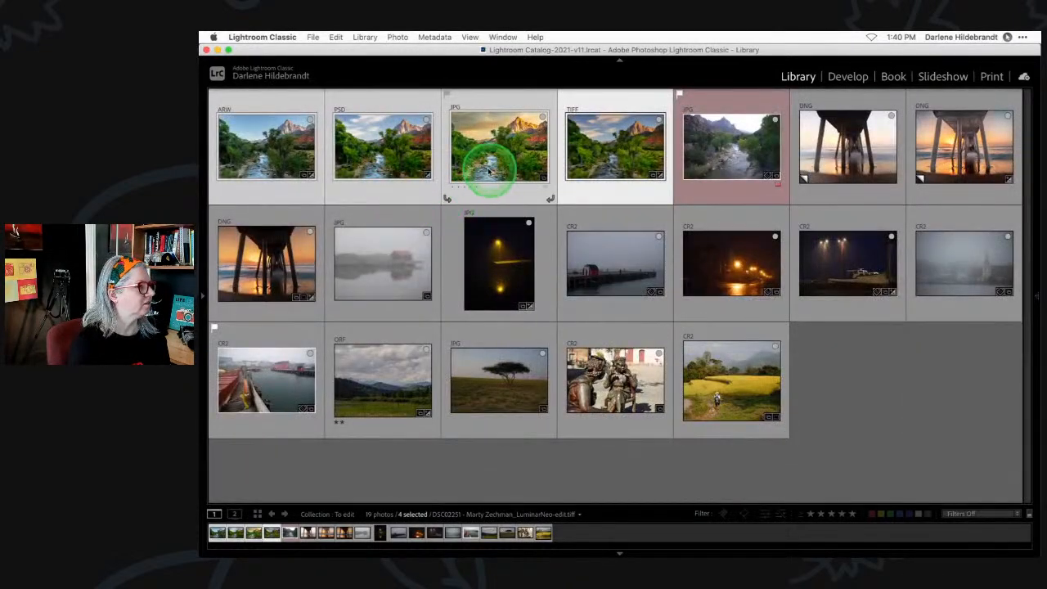
pyautogui.keyDown('super'); pyautogui.click(490, 172); pyautogui.keyUp('super')
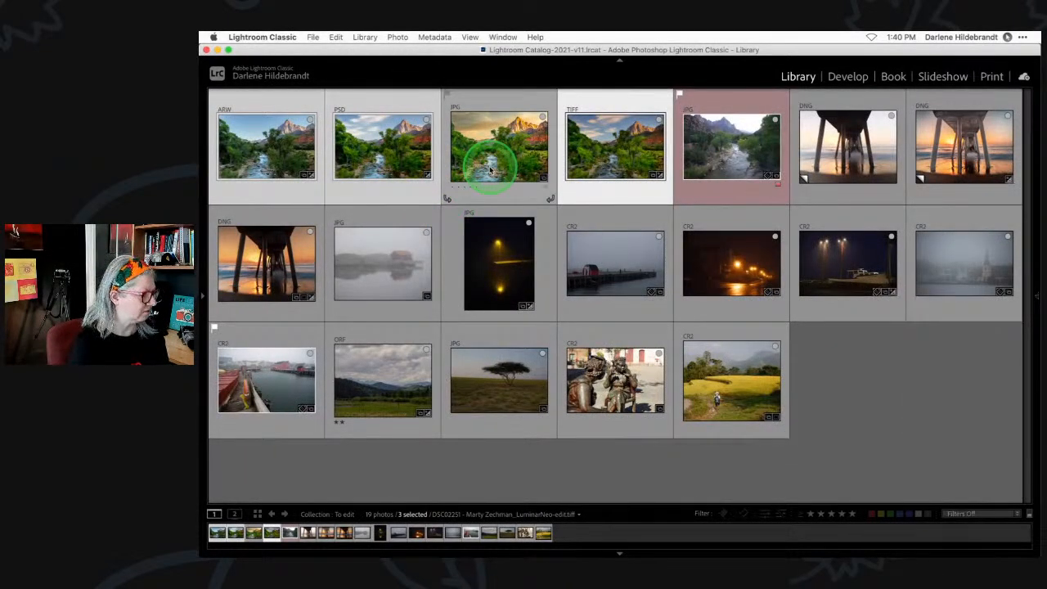
pyautogui.click(586, 468)
pyautogui.click(606, 164)
pyautogui.keyDown('super'); pyautogui.click(389, 150); pyautogui.keyUp('super')
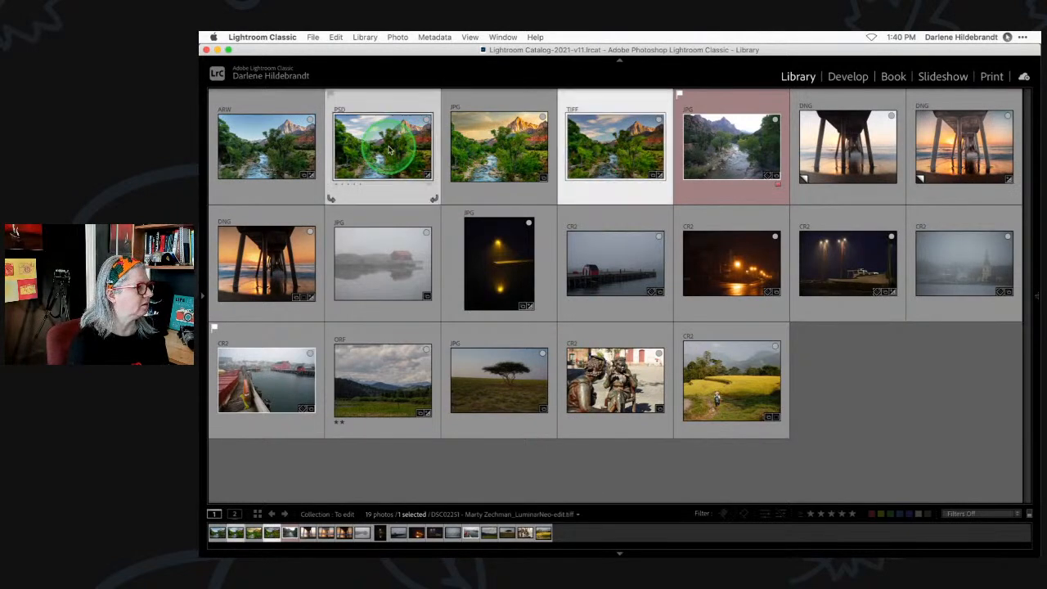
pyautogui.press('n')
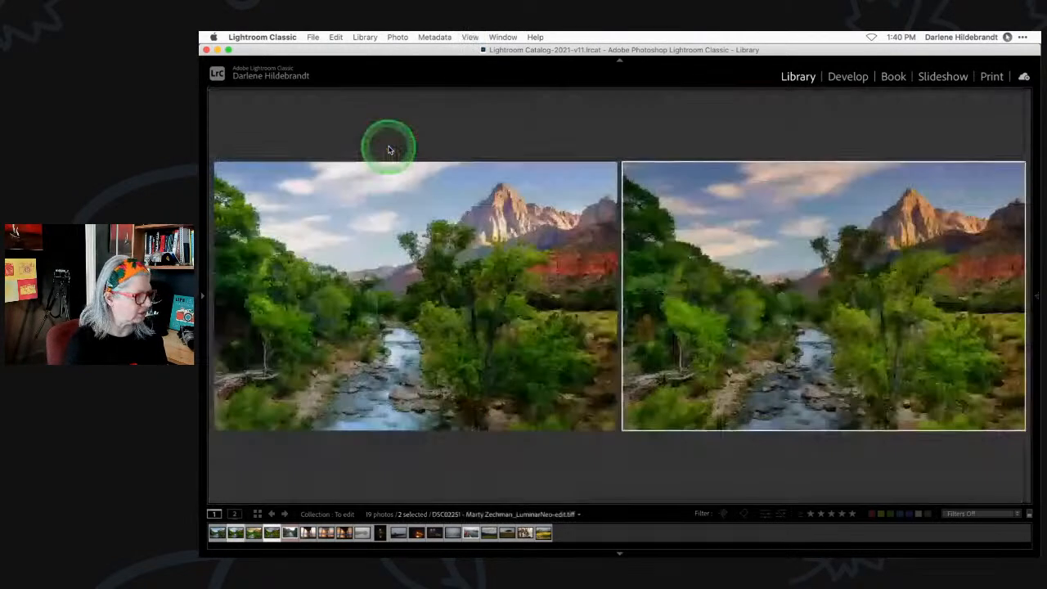
pyautogui.click(555, 123)
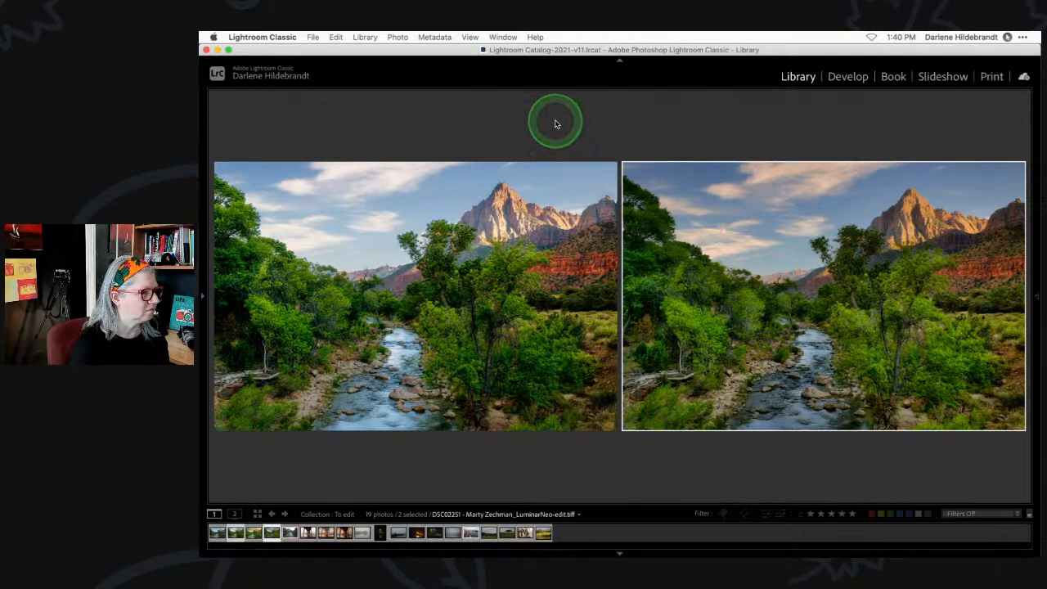
pyautogui.press('g')
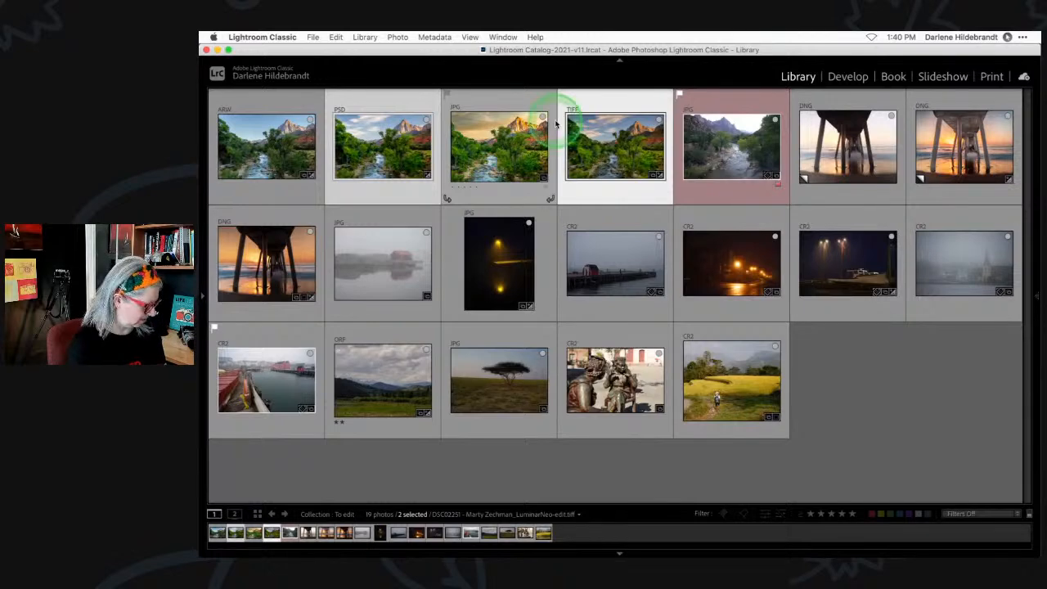
# Undo the recent selection changes and the horizontal flip of the four river photos.
pyautogui.press('super+z')
pyautogui.press('super+z')
pyautogui.press('super+z')
pyautogui.press('super+z')
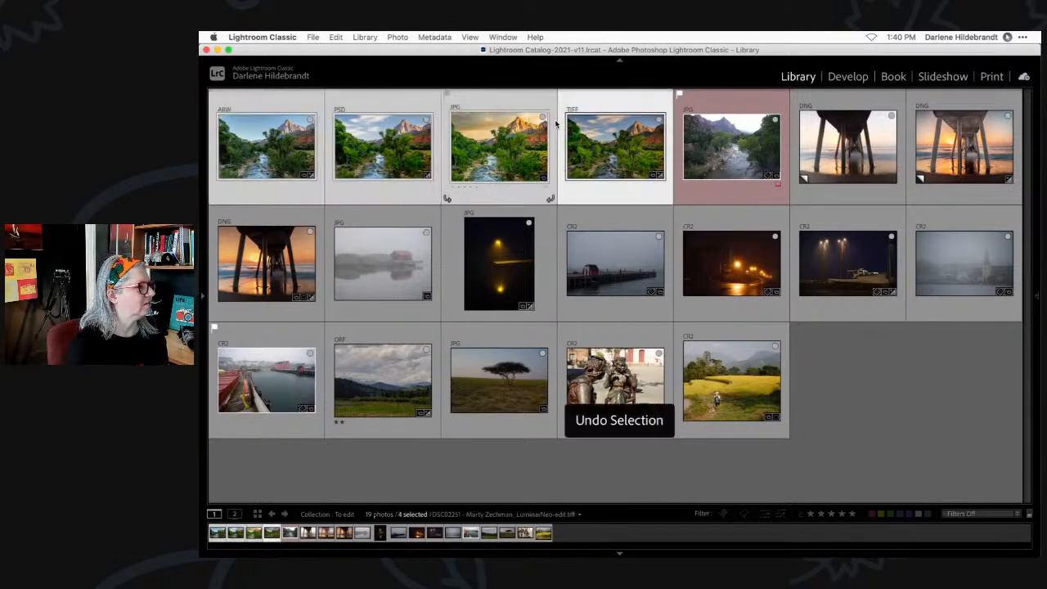
pyautogui.press('super+z')
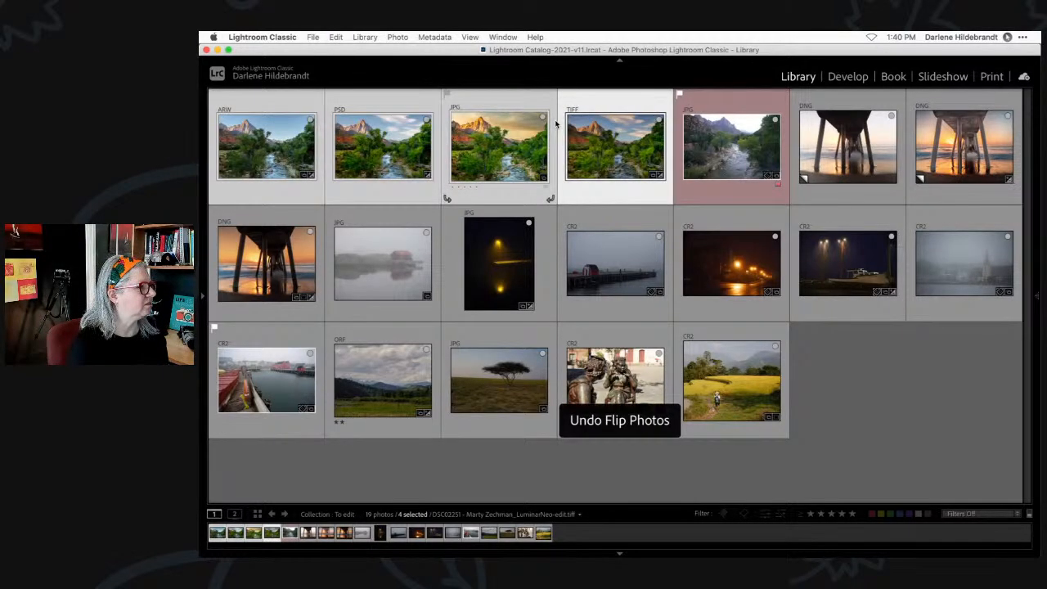
# Select only the TIFF version of the river photo and flip it horizontally.
pyautogui.click(855, 394)
pyautogui.click(600, 143)
pyautogui.click(398, 37)
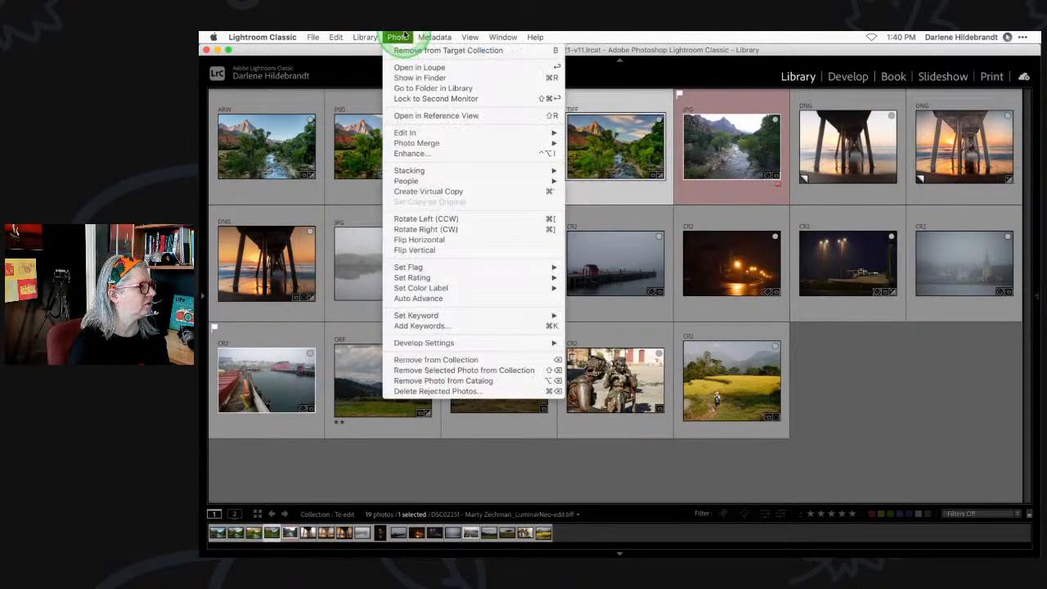
pyautogui.click(416, 232)
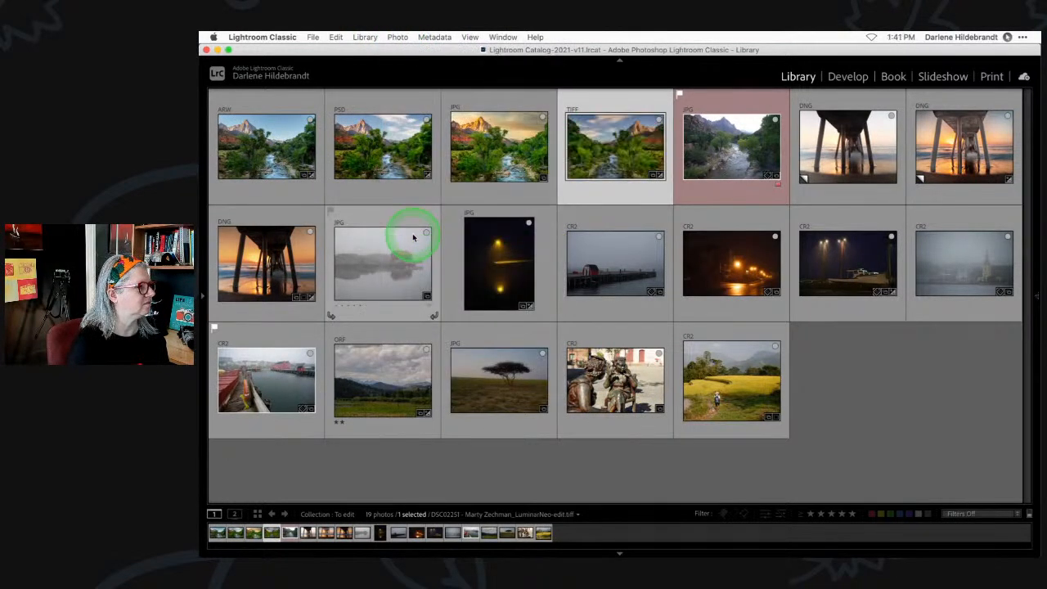
# Compare the PSD version with the flipped TIFF version side by side and one at a time in enlarged view.
pyautogui.keyDown('super'); pyautogui.click(383, 154); pyautogui.keyUp('super')
pyautogui.press('n')
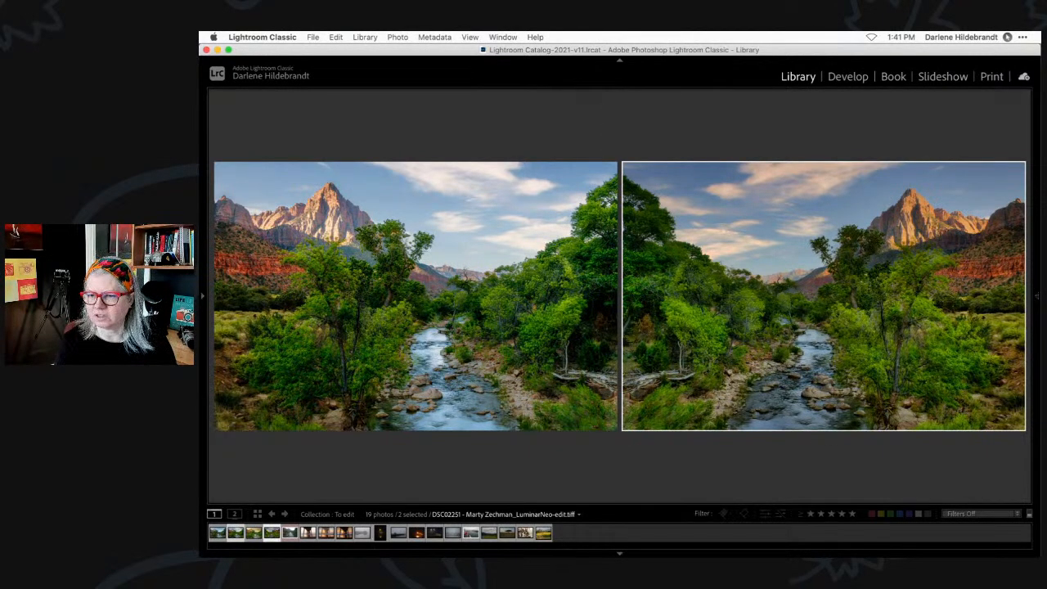
pyautogui.press('super+Tab')
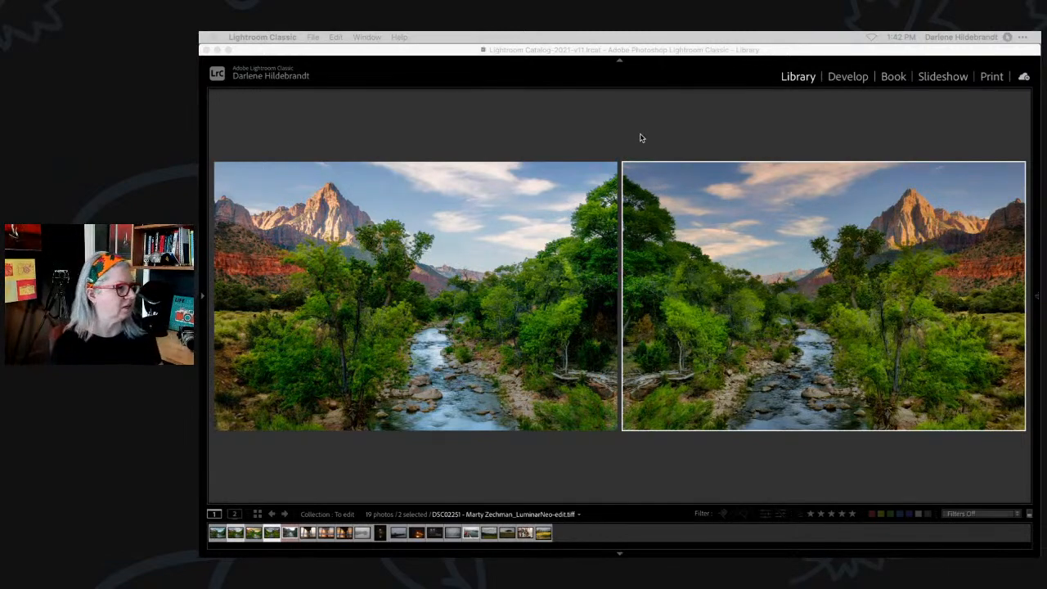
pyautogui.click(537, 343)
pyautogui.press('e')
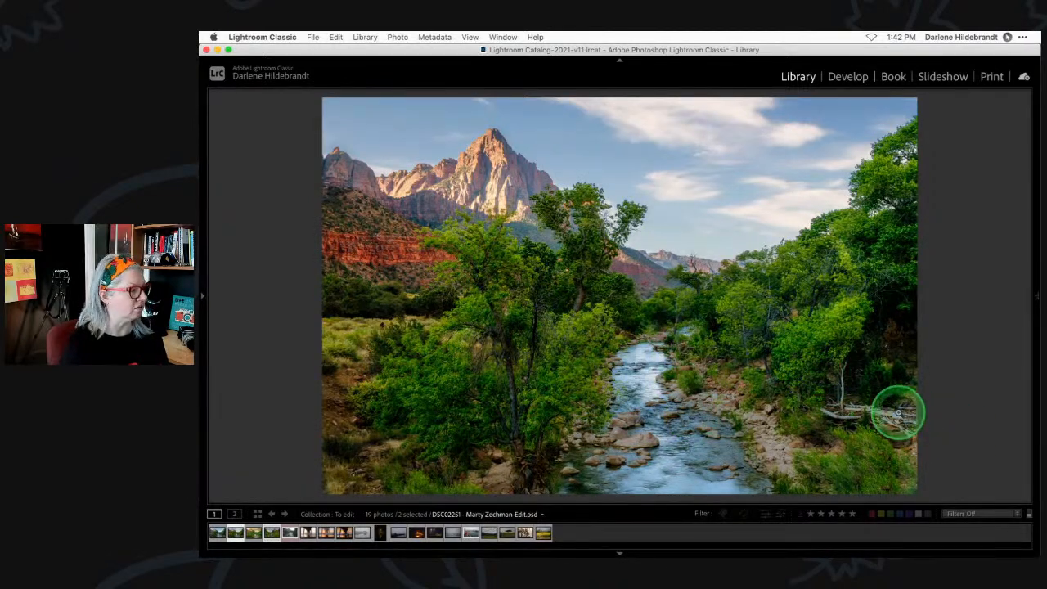
pyautogui.press('Right')
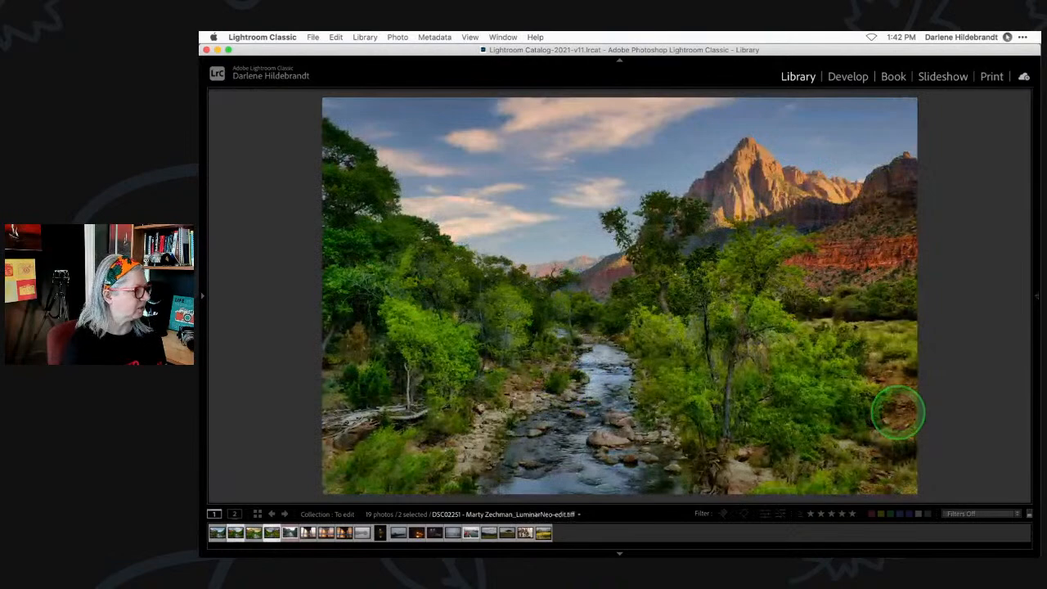
pyautogui.press('Left')
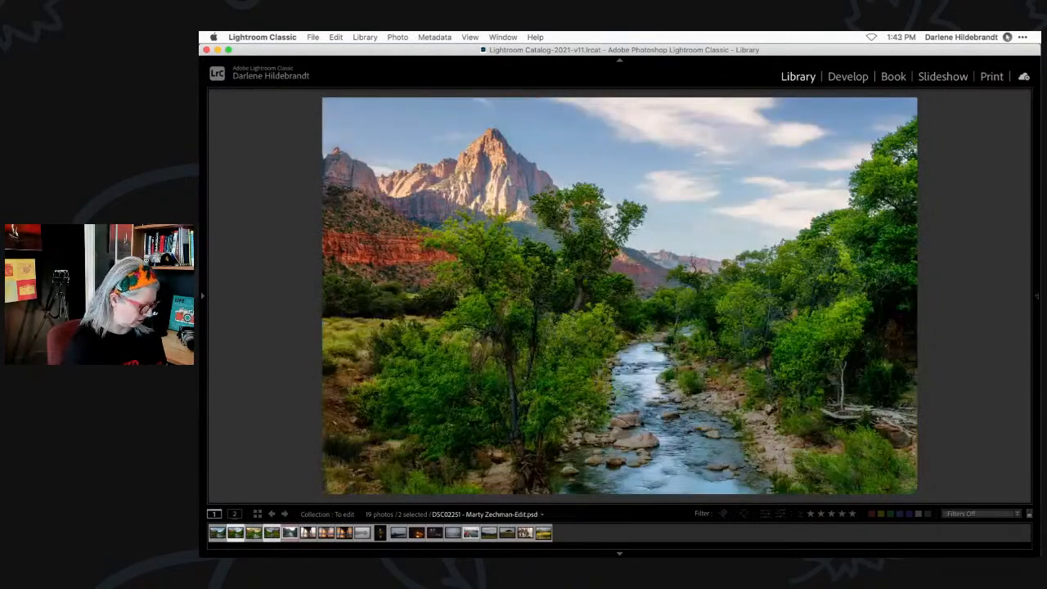
# Open the JPG version with the golden sky in Develop and set exposure to -0.10 and highlights to -31.
pyautogui.press('g')
pyautogui.doubleClick(512, 156)
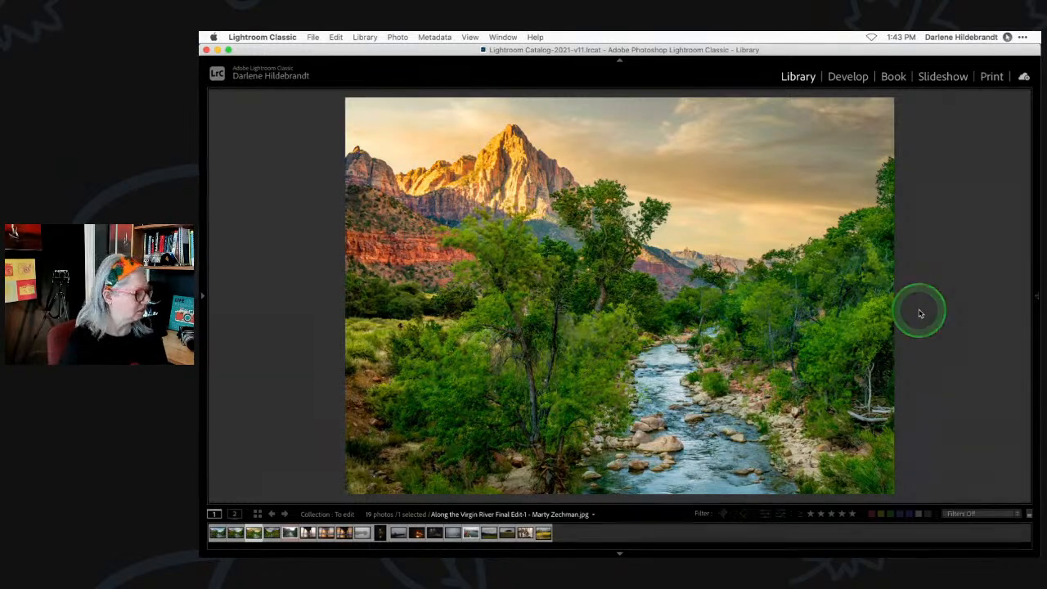
pyautogui.press('d')
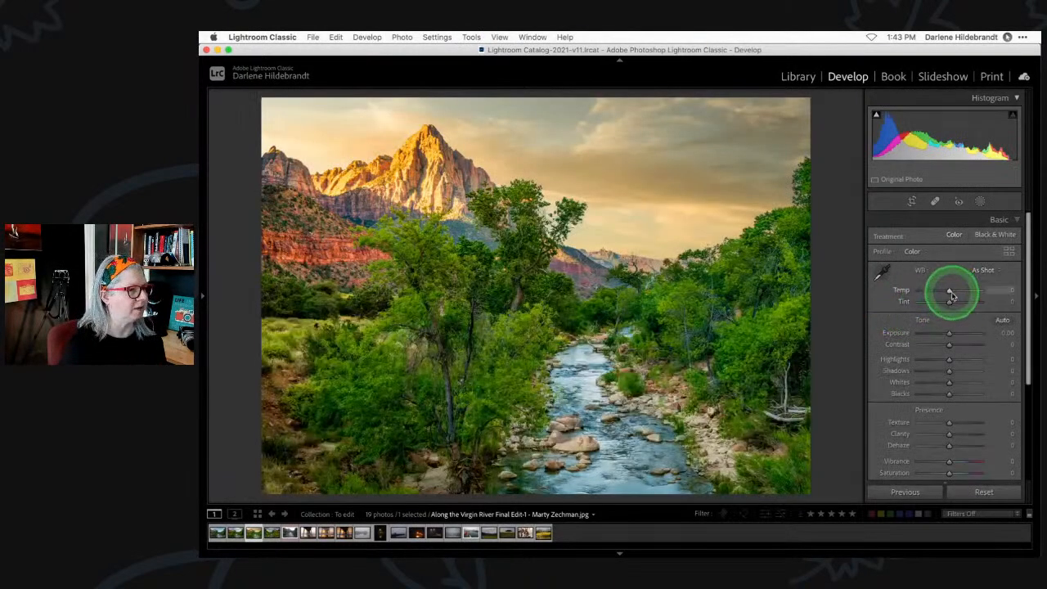
pyautogui.moveTo(949, 332); pyautogui.dragTo(940, 361)
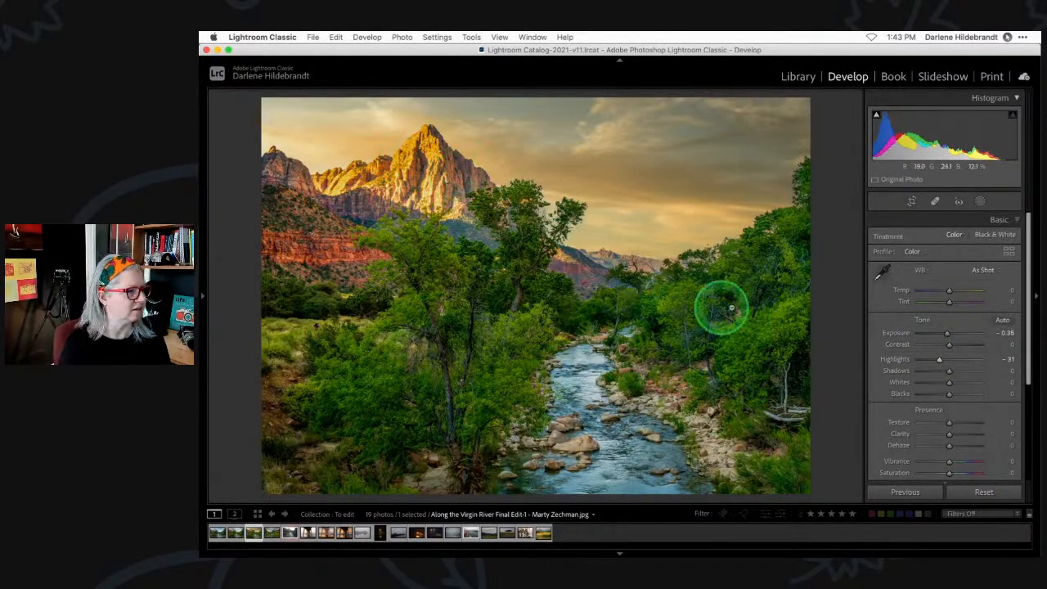
pyautogui.moveTo(946, 335); pyautogui.dragTo(948, 335)
# Try a yellow luminance of -100 on the JPG version and reset the value.
pyautogui.scroll(-5, 947, 335)
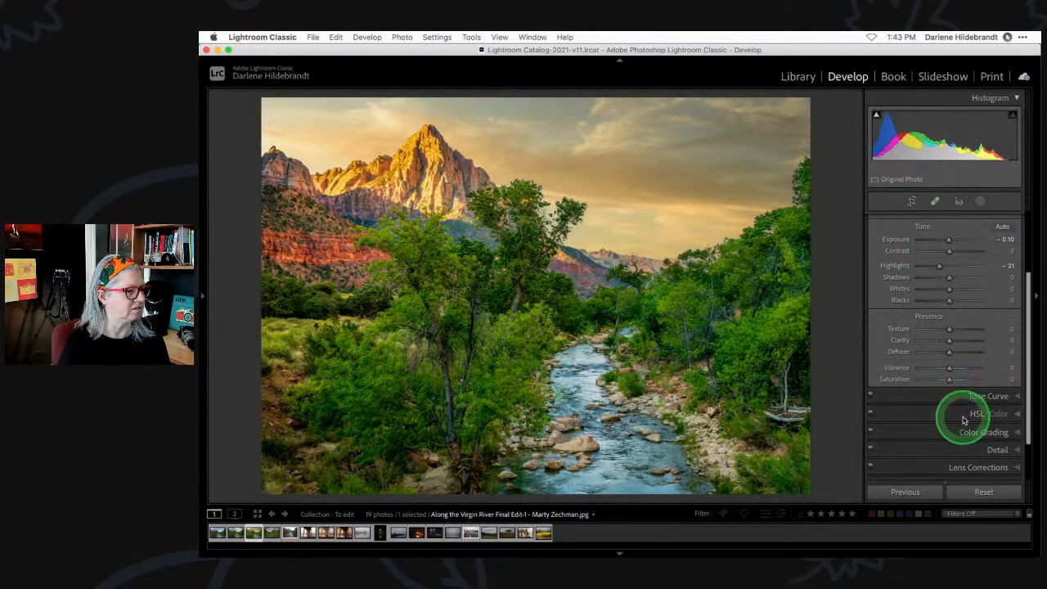
pyautogui.click(963, 420)
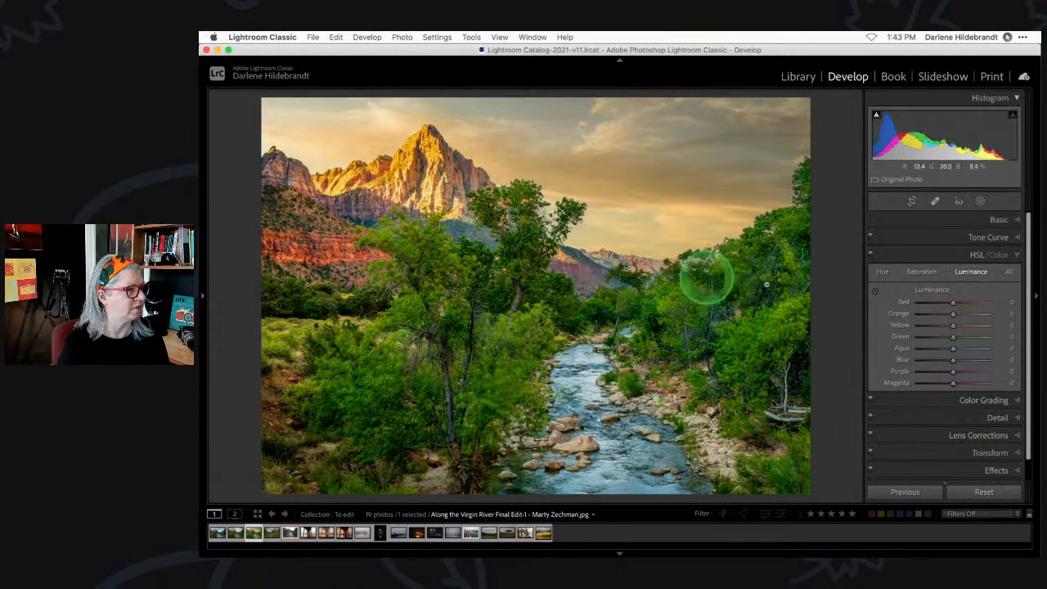
pyautogui.moveTo(953, 329); pyautogui.dragTo(918, 327)
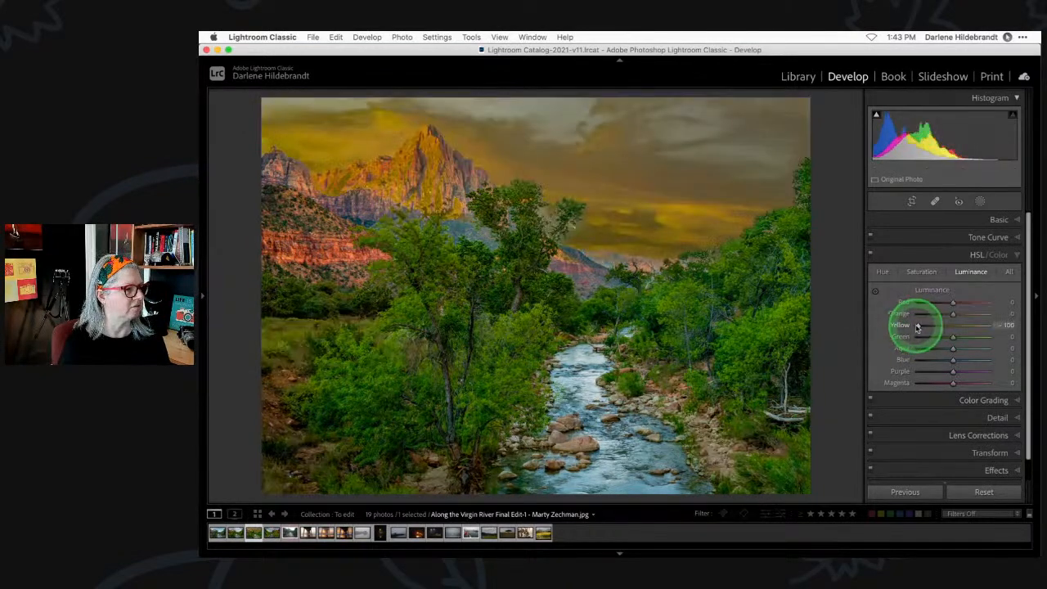
pyautogui.doubleClick(918, 326)
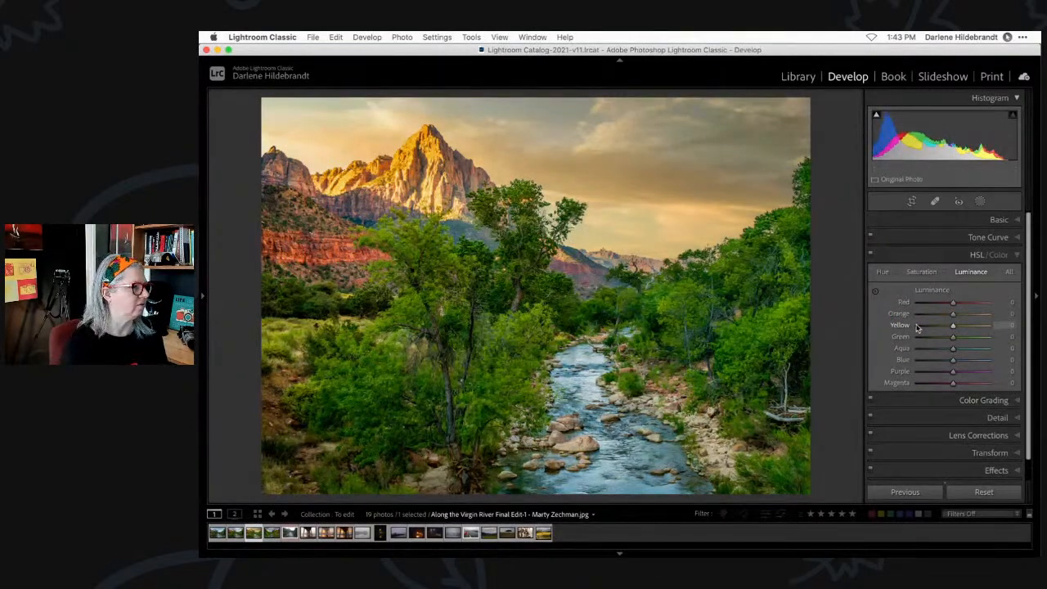
# Add a radial gradient mask over the sunlit mountain peak and the sky around it.
pyautogui.click(980, 202)
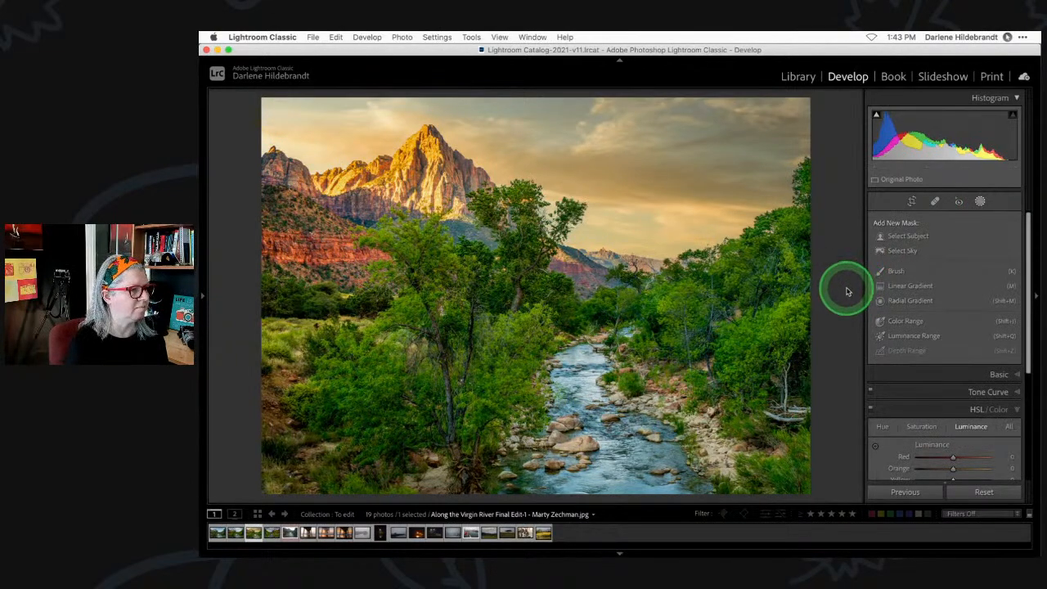
pyautogui.click(897, 302)
pyautogui.moveTo(409, 157); pyautogui.dragTo(554, 234)
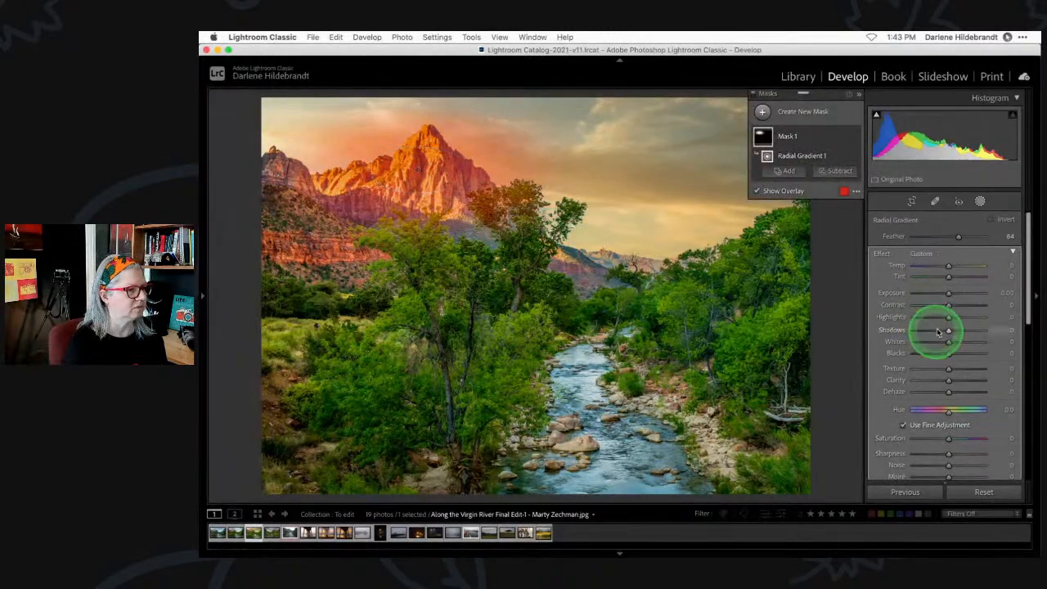
# Reduce the mountain mask's highlights to -25 and feather to 35, and narrow and shift the radial gradient down over the slopes.
pyautogui.moveTo(949, 318); pyautogui.dragTo(939, 318)
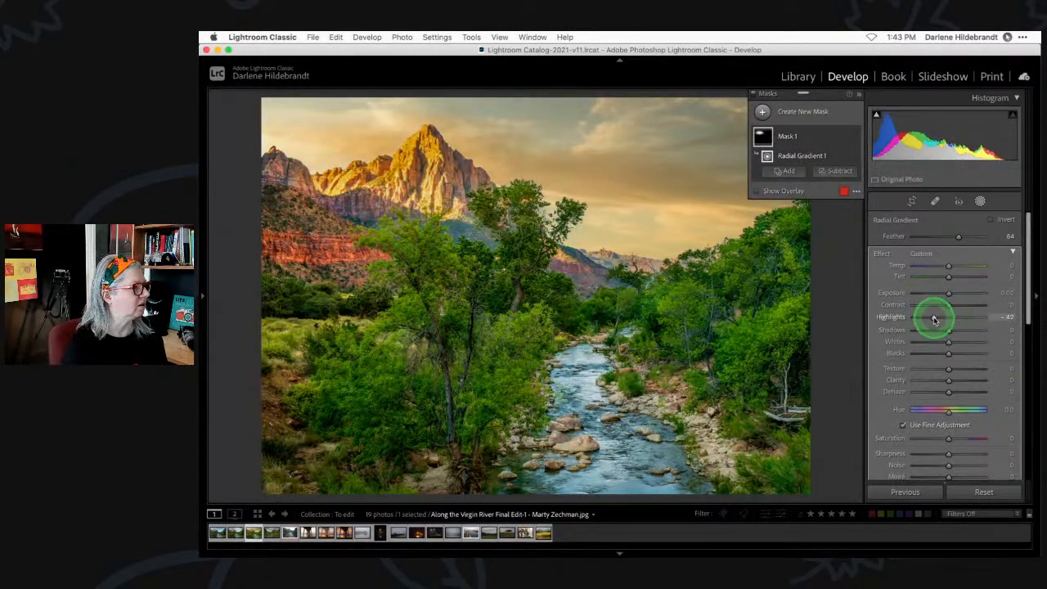
pyautogui.moveTo(480, 165); pyautogui.dragTo(431, 230)
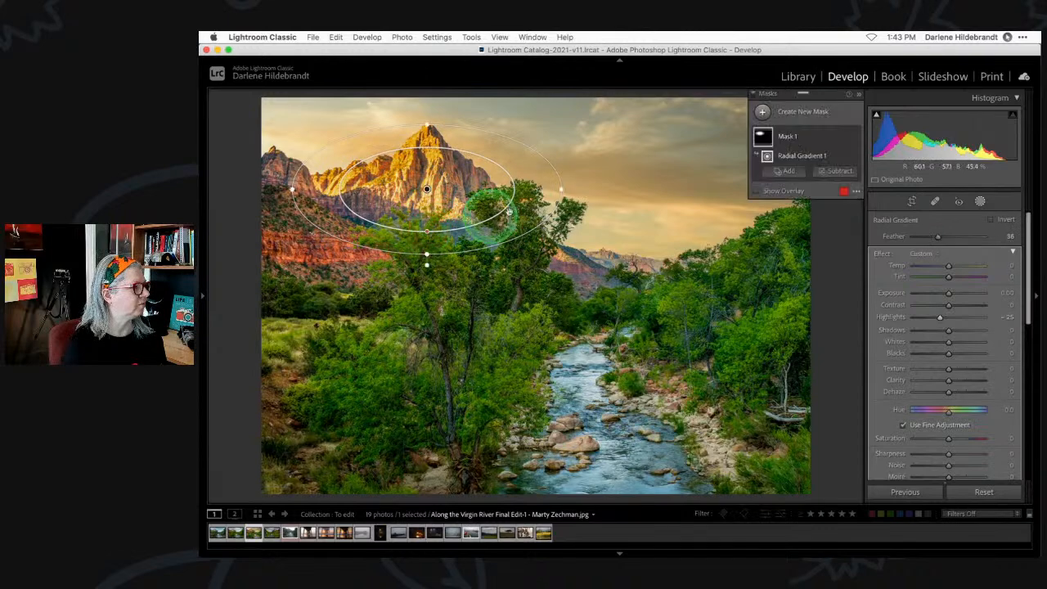
pyautogui.moveTo(561, 189); pyautogui.dragTo(538, 185)
pyautogui.moveTo(425, 186); pyautogui.dragTo(406, 193)
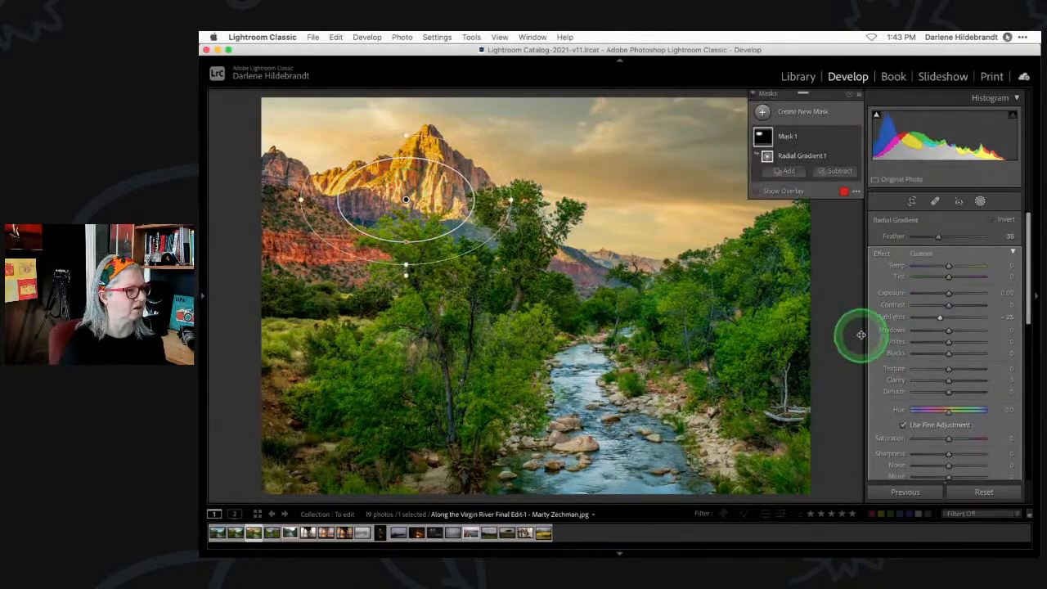
# Set the mountain mask's highlights to 21 and contrast to -13, and close masking.
pyautogui.moveTo(940, 316); pyautogui.dragTo(958, 318)
pyautogui.moveTo(957, 304); pyautogui.dragTo(944, 306)
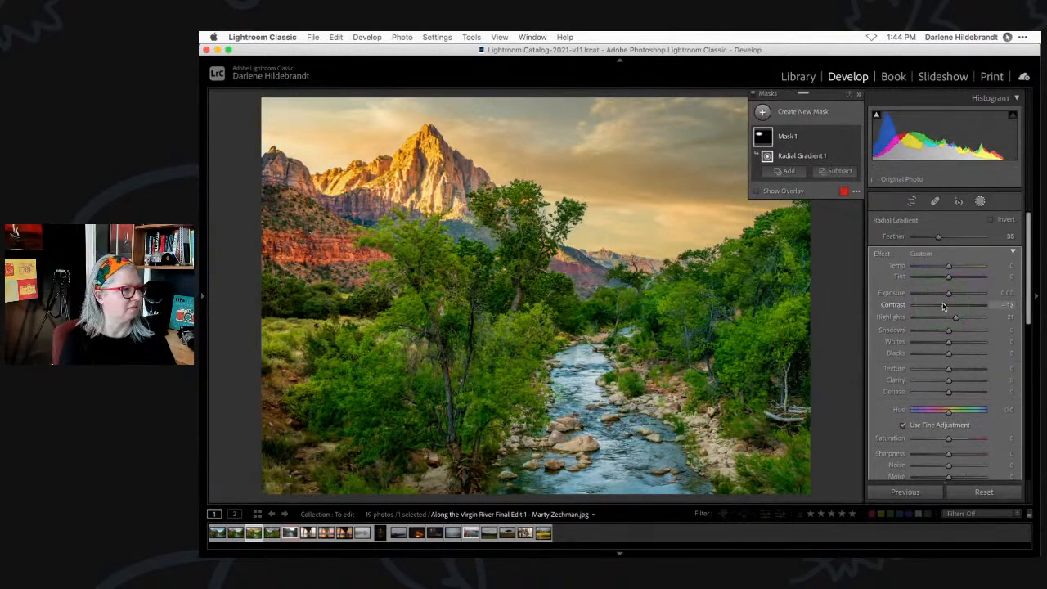
pyautogui.click(980, 201)
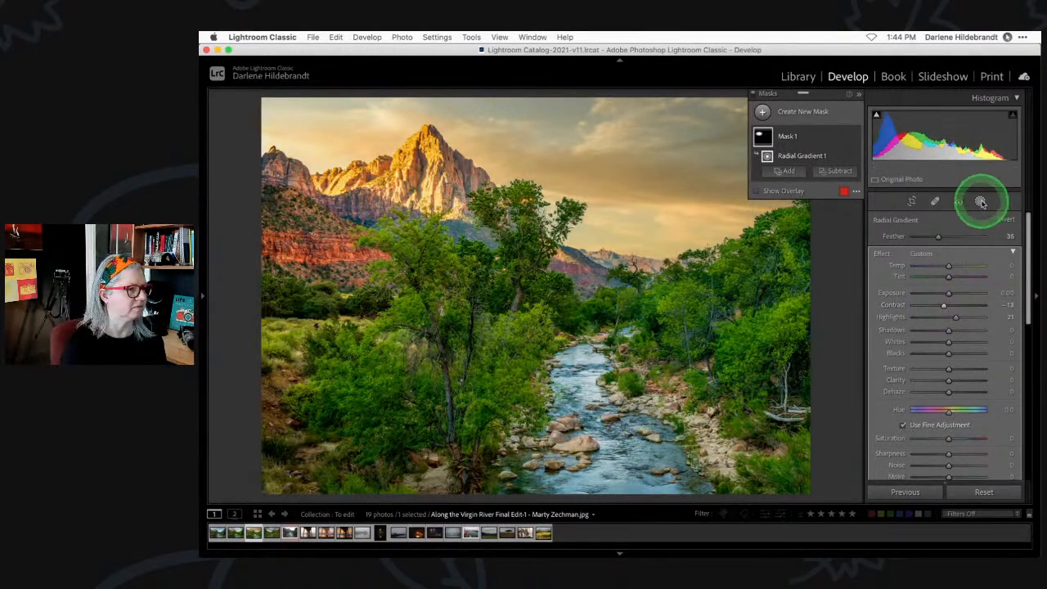
# Return to the photo grid and compare the three Hermosa Pier 2 versions one at a time in enlarged view.
pyautogui.press('g')
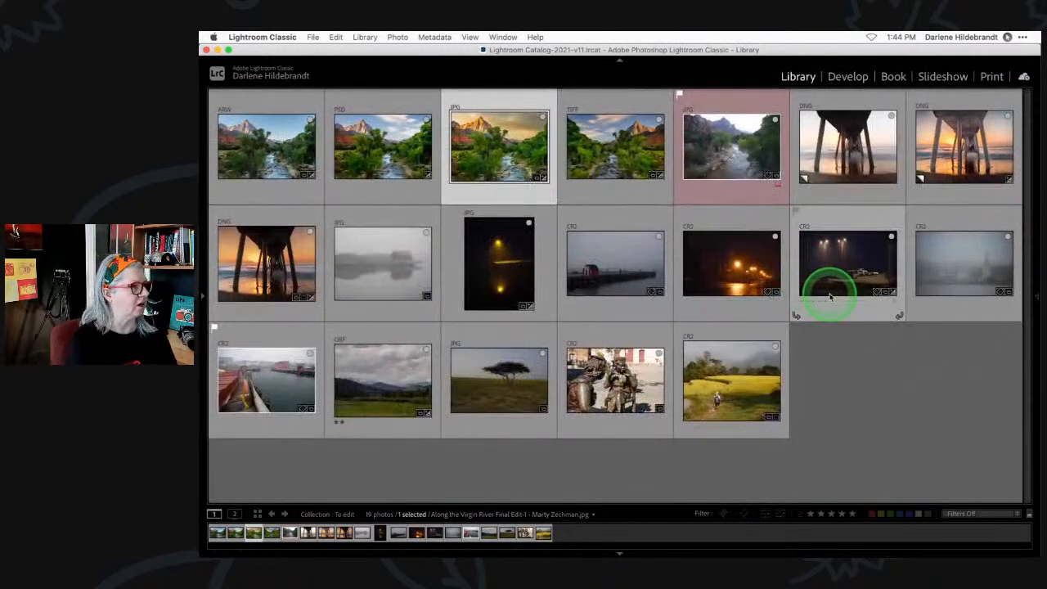
pyautogui.click(832, 150)
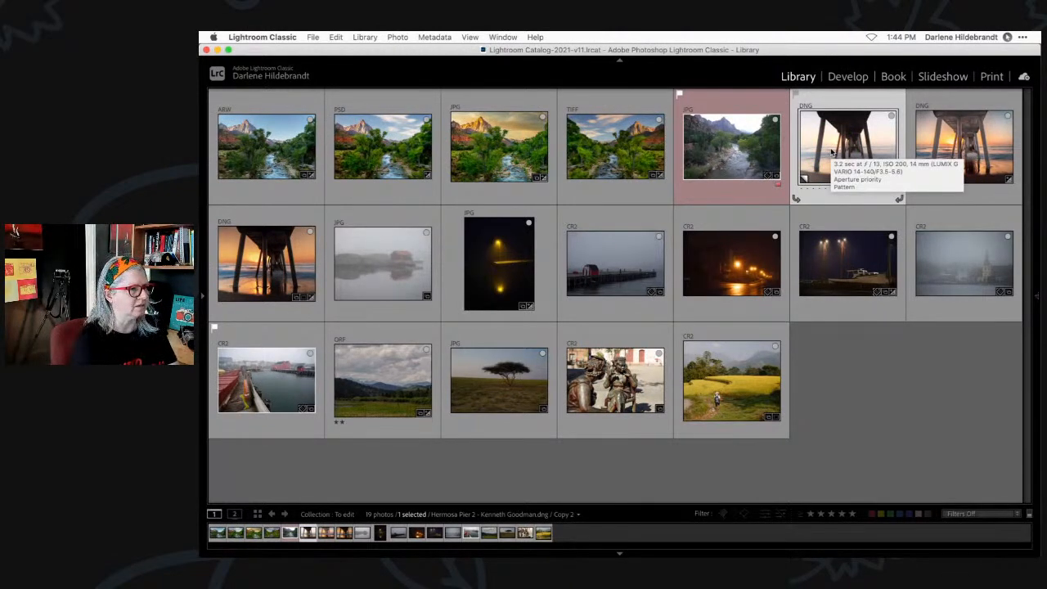
pyautogui.doubleClick(832, 150)
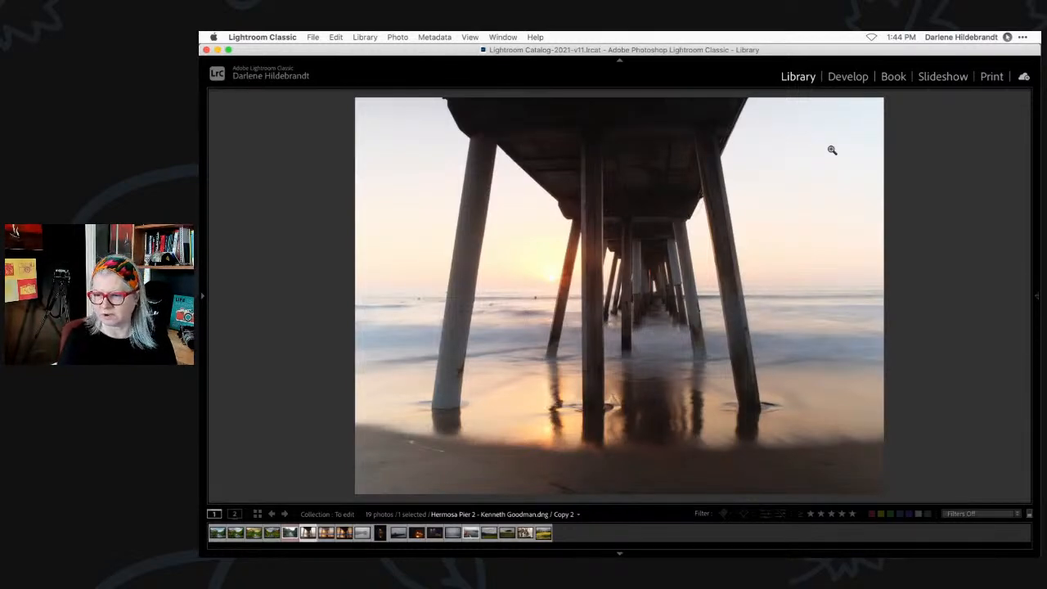
pyautogui.press('Right')
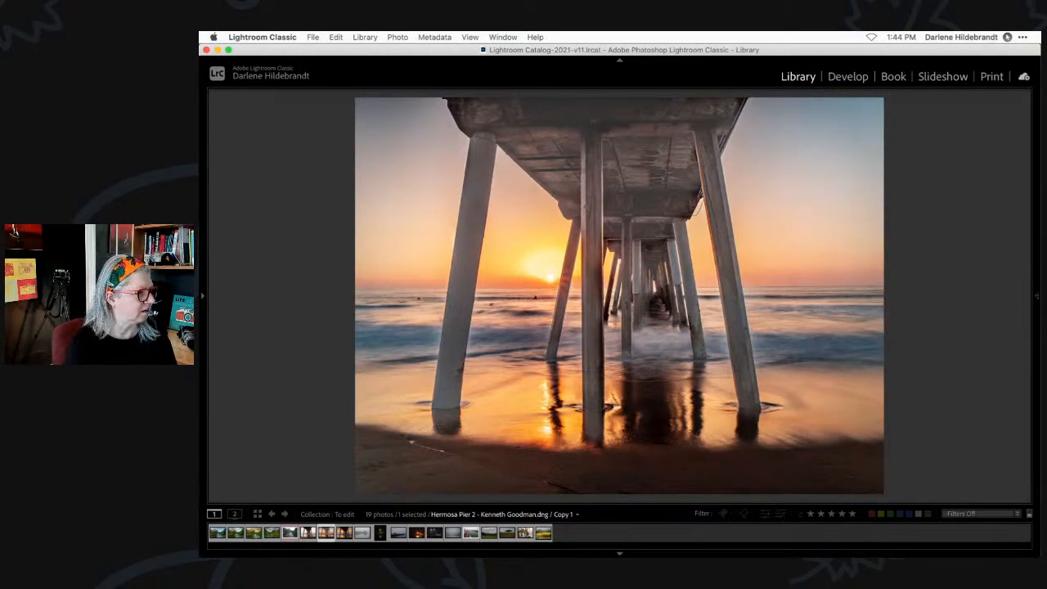
pyautogui.press('Right')
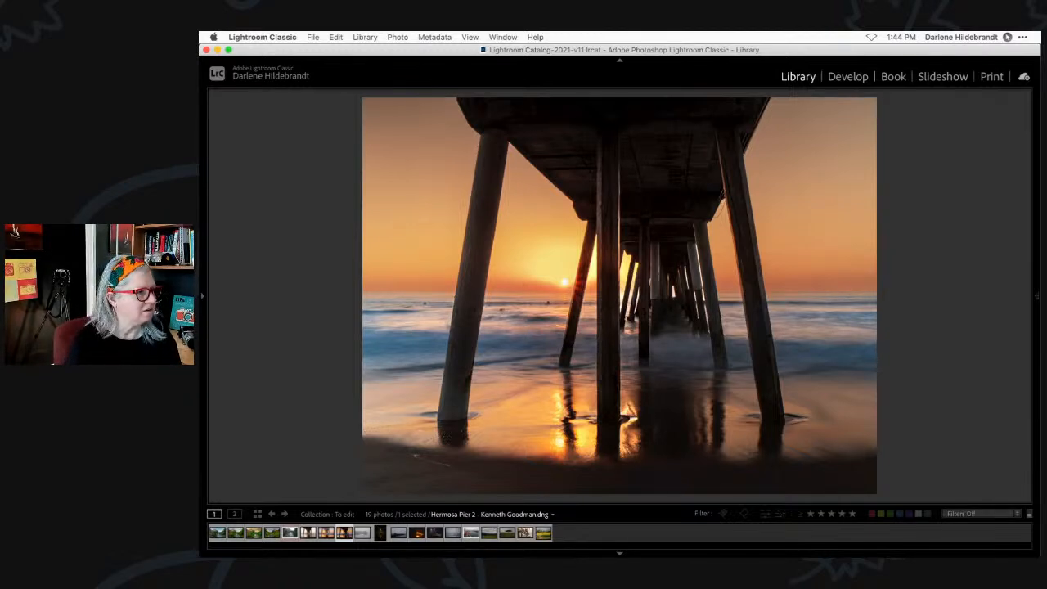
pyautogui.press('Left')
pyautogui.press('Left')
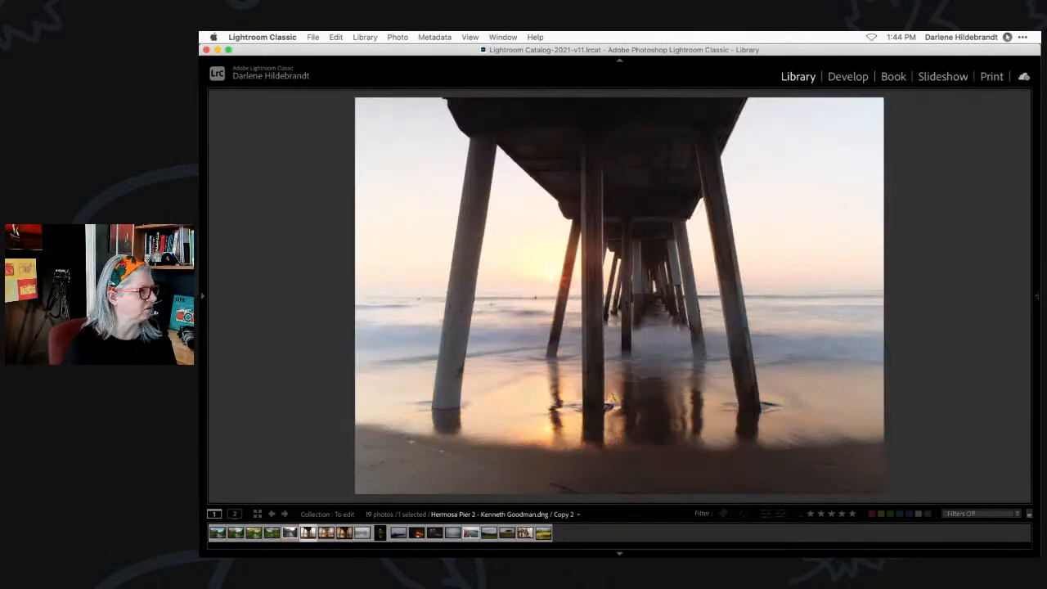
pyautogui.press('Right')
pyautogui.press('Right')
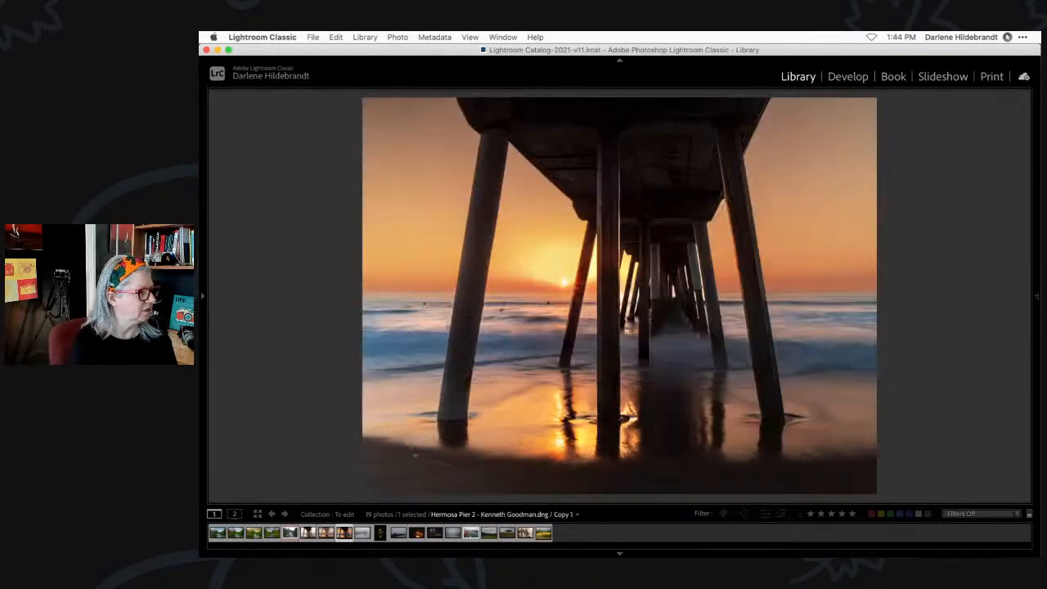
pyautogui.press('Left')
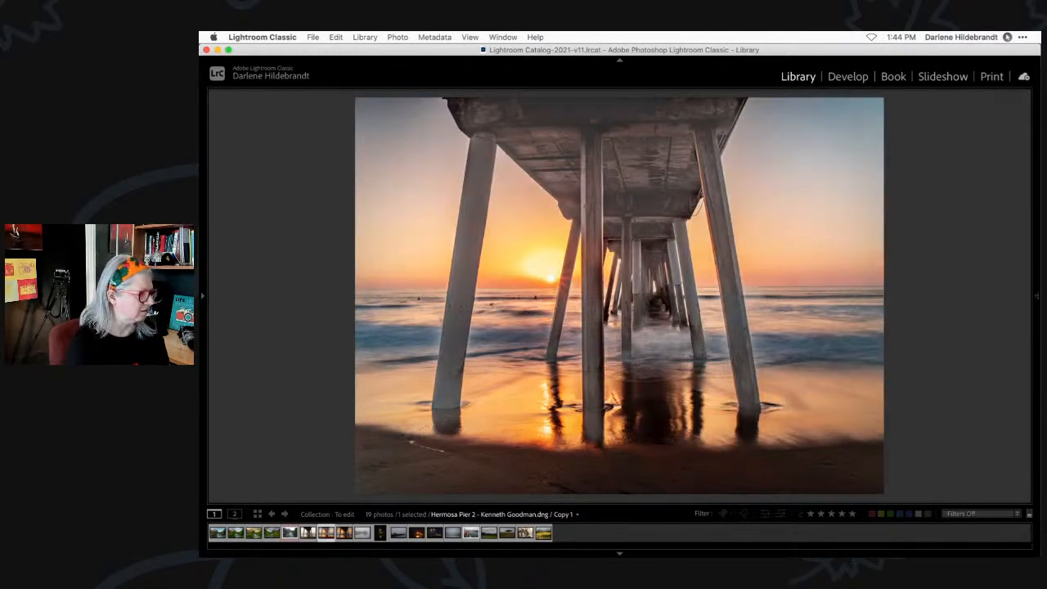
# Start cropping Copy 1 of the pier photo with the Straighten tool and cycle the crop guide overlays to the fine grid.
pyautogui.press('r')
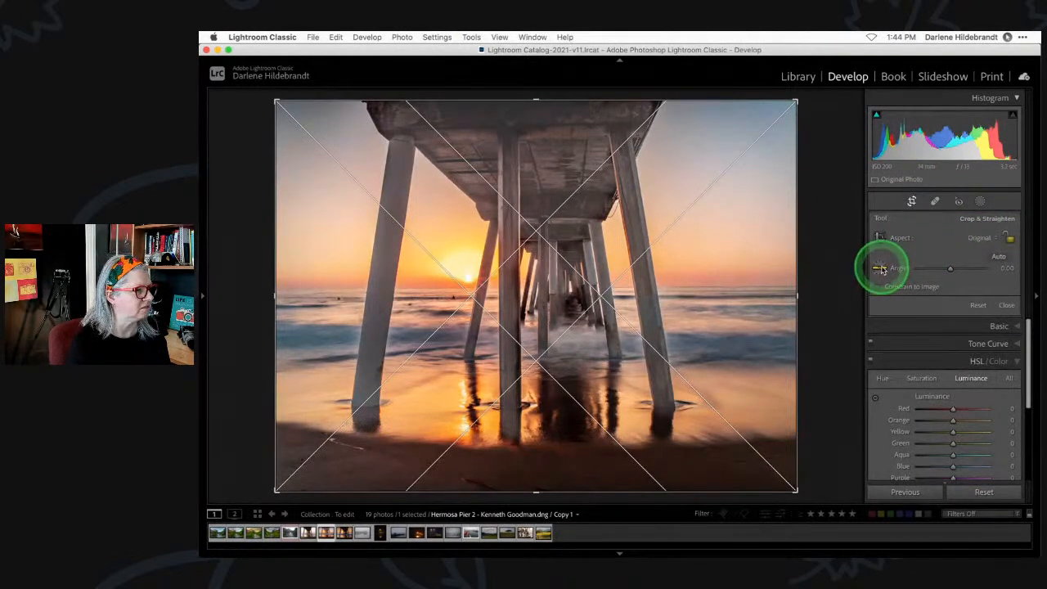
pyautogui.click(881, 269)
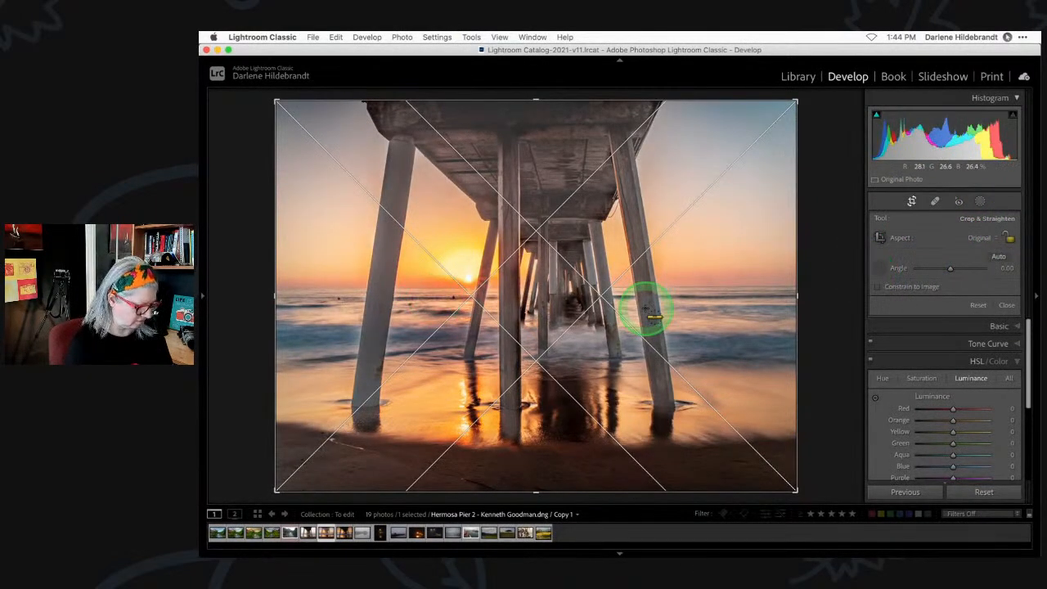
pyautogui.press('o')
pyautogui.press('o')
pyautogui.press('o')
pyautogui.press('o')
pyautogui.press('o')
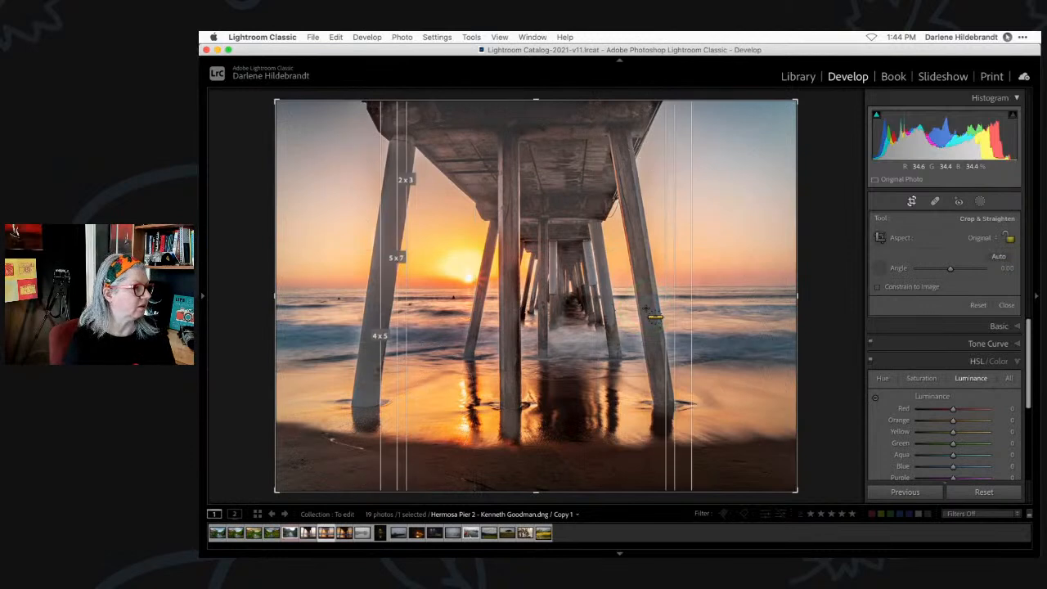
pyautogui.press('o')
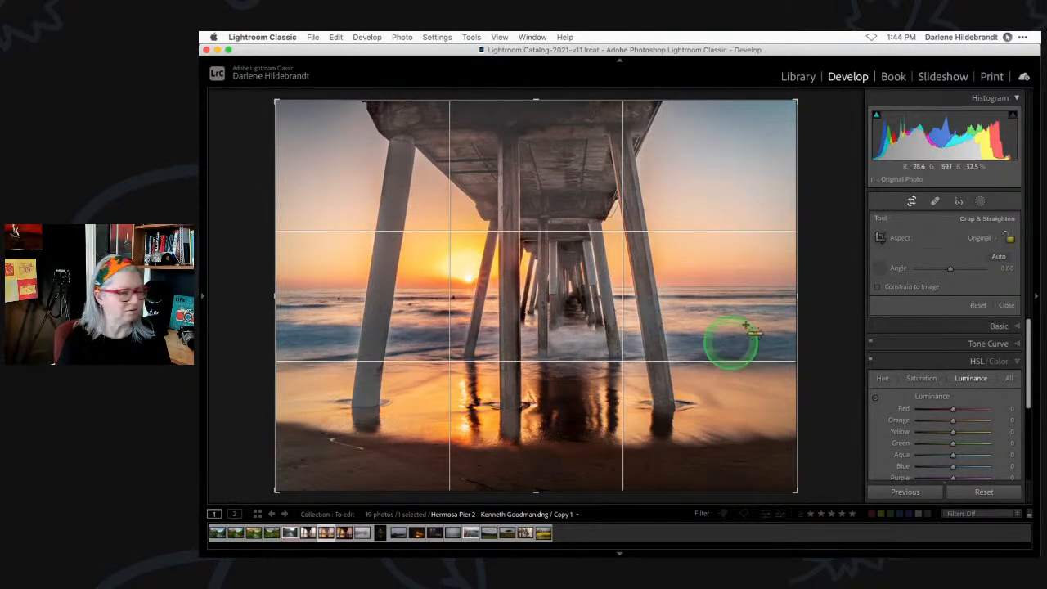
pyautogui.press('o')
pyautogui.press('o')
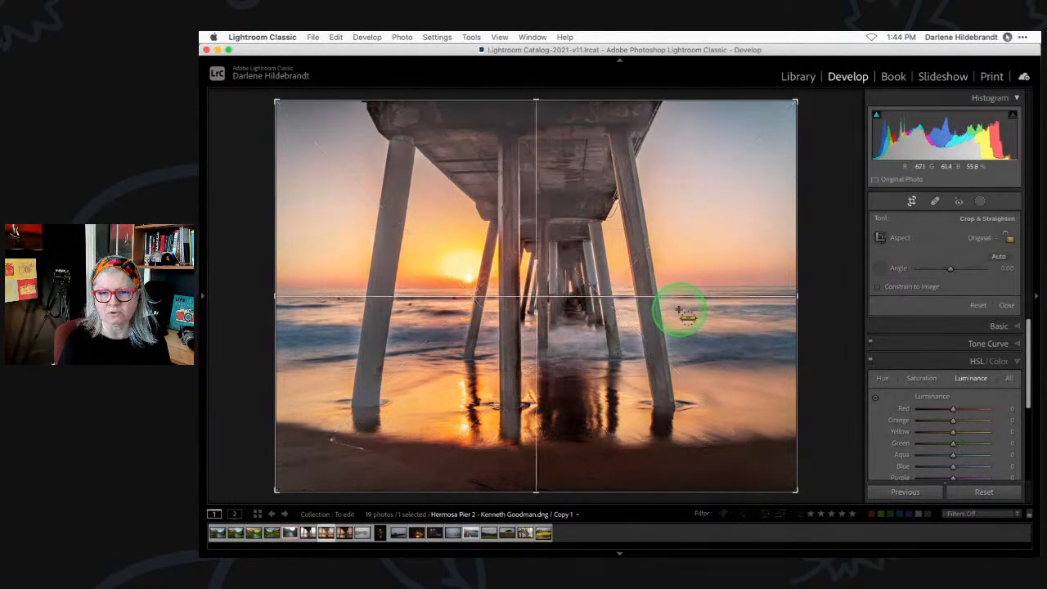
pyautogui.press('o')
pyautogui.press('o')
pyautogui.press('o')
pyautogui.press('o')
pyautogui.press('o')
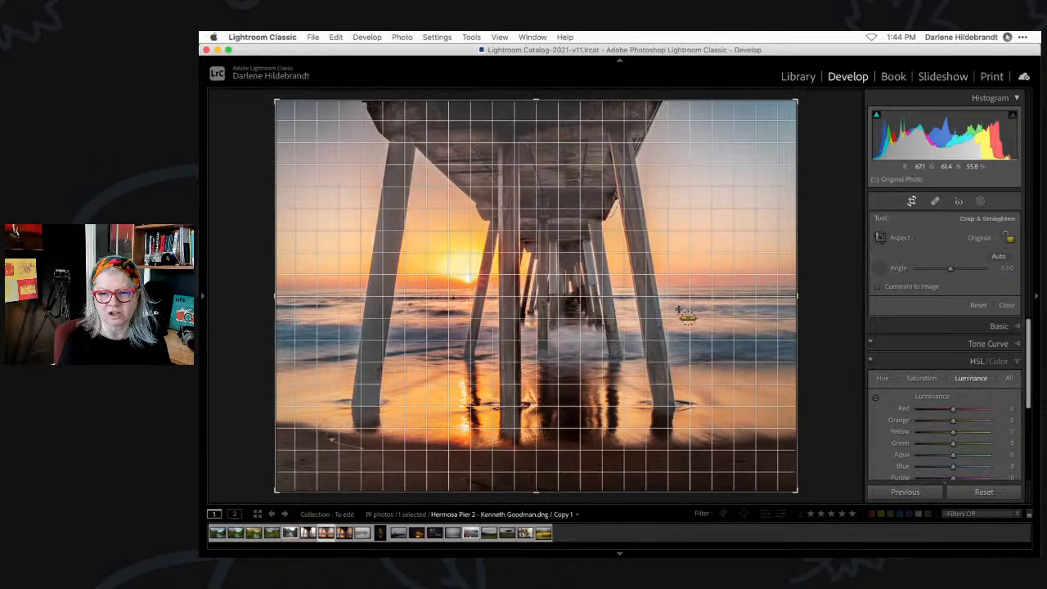
# Switch the crop guide to the thirds grid and straighten Copy 1 by 0.38 along the sea horizon.
pyautogui.press('o')
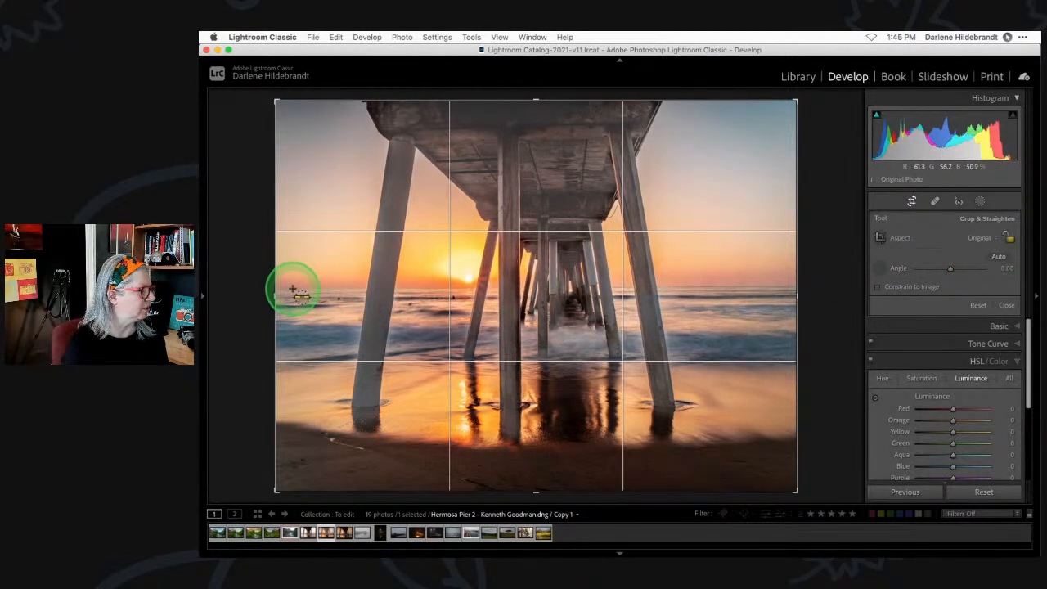
pyautogui.moveTo(293, 288); pyautogui.dragTo(773, 287)
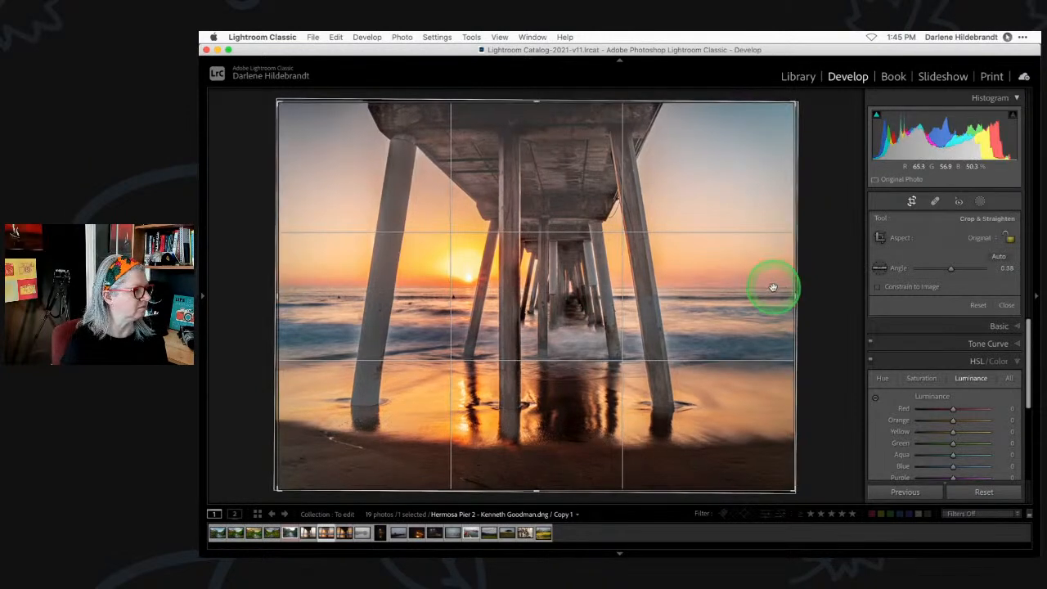
pyautogui.press('Return')
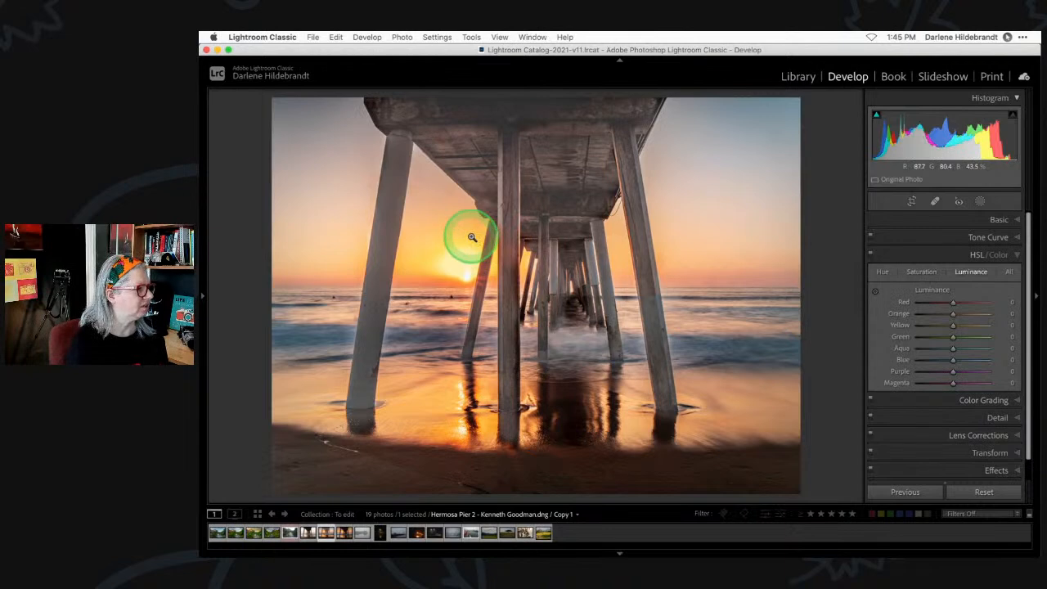
# Switch to Copy 2 of the pier photo, show its Basic adjustments and open the Profile Browser.
pyautogui.press('Left')
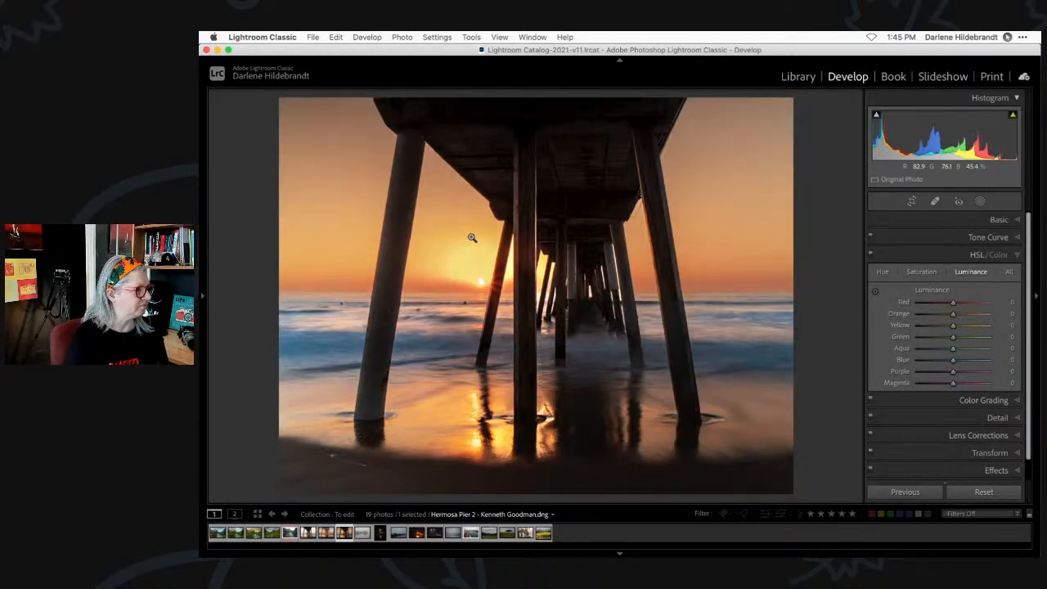
pyautogui.press('Left')
pyautogui.press('Left')
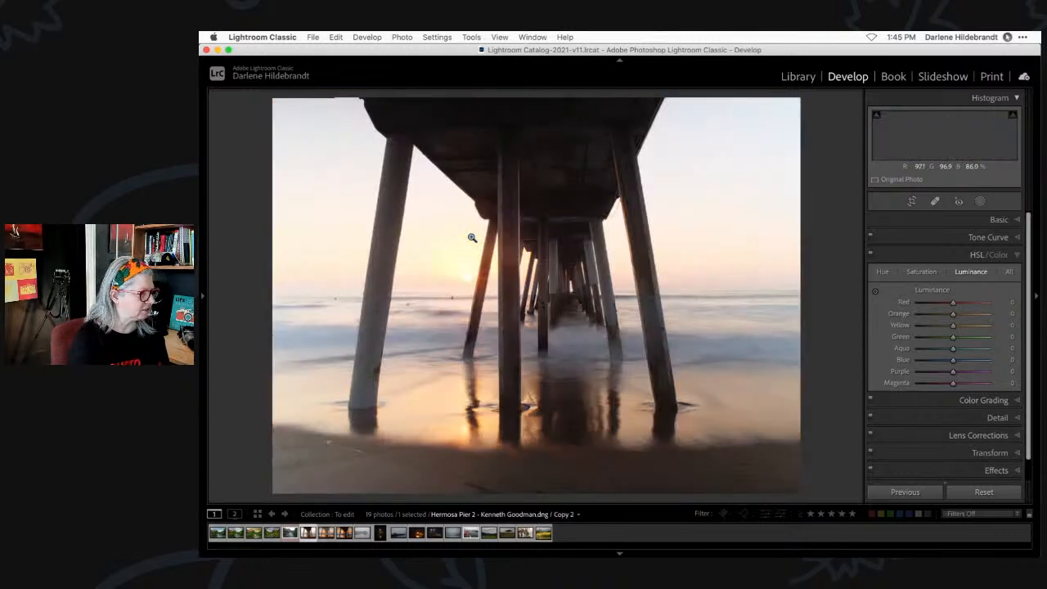
pyautogui.click(998, 220)
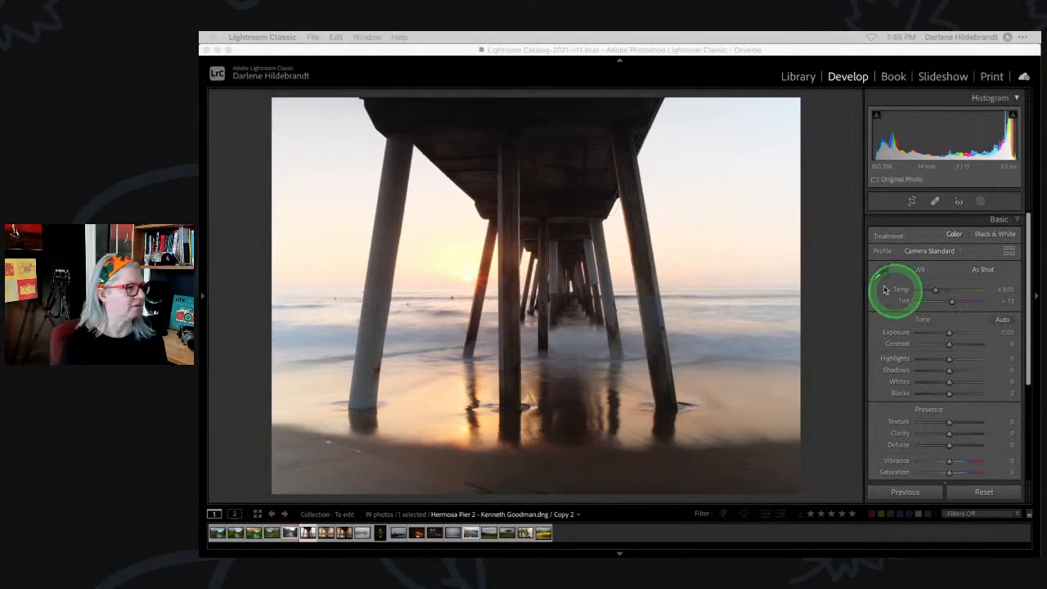
pyautogui.click(818, 279)
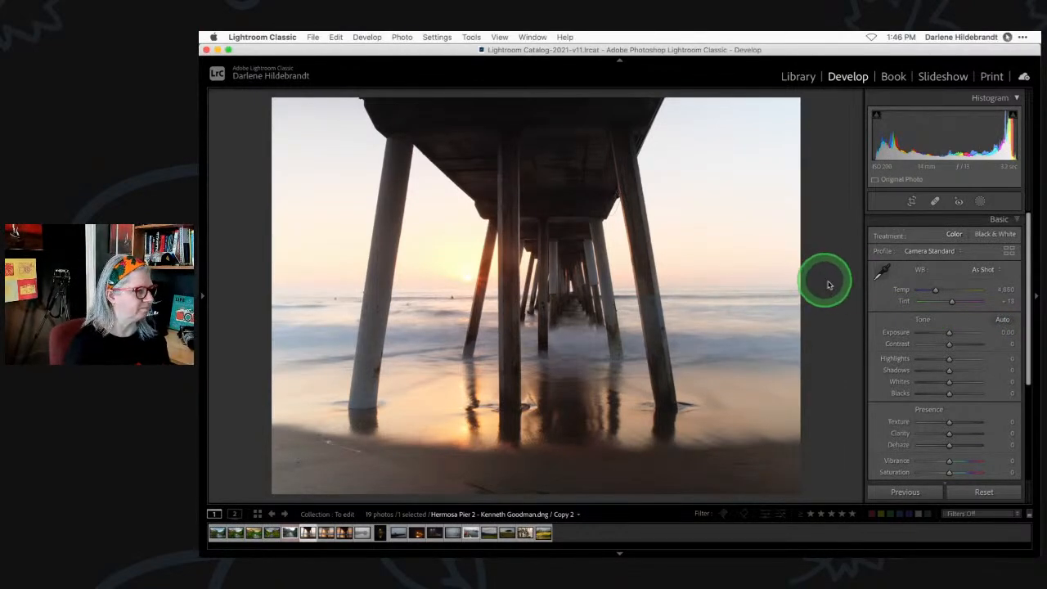
pyautogui.click(972, 296)
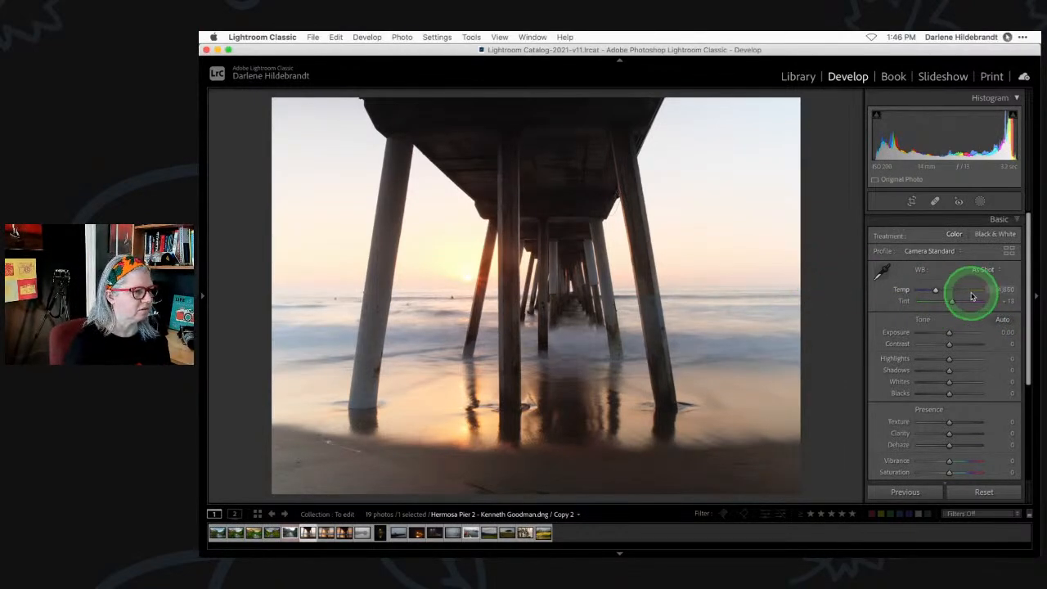
pyautogui.click(1009, 250)
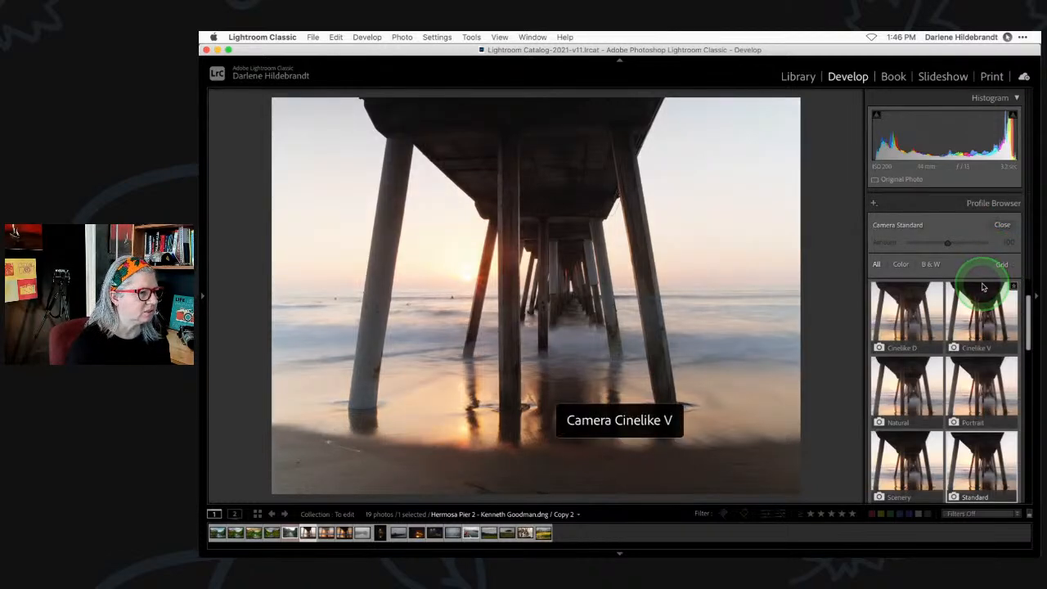
# Preview the Camera Matching profiles on Copy 2 of the pier photo, including Cinelike V, Portrait, Scenery and Vivid.
pyautogui.click(827, 267)
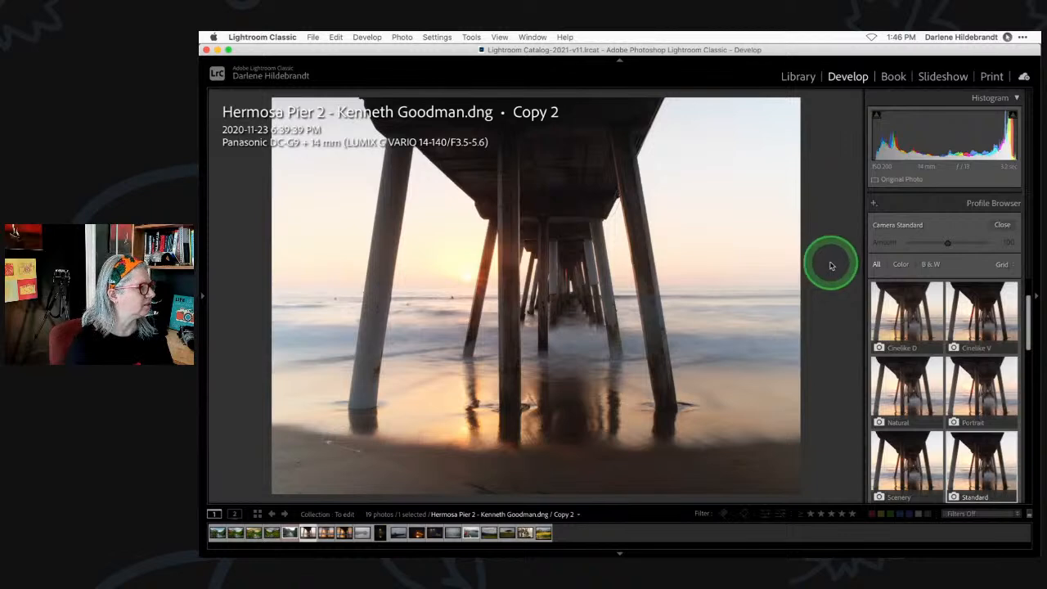
pyautogui.click(909, 392)
pyautogui.click(952, 372)
pyautogui.click(949, 347)
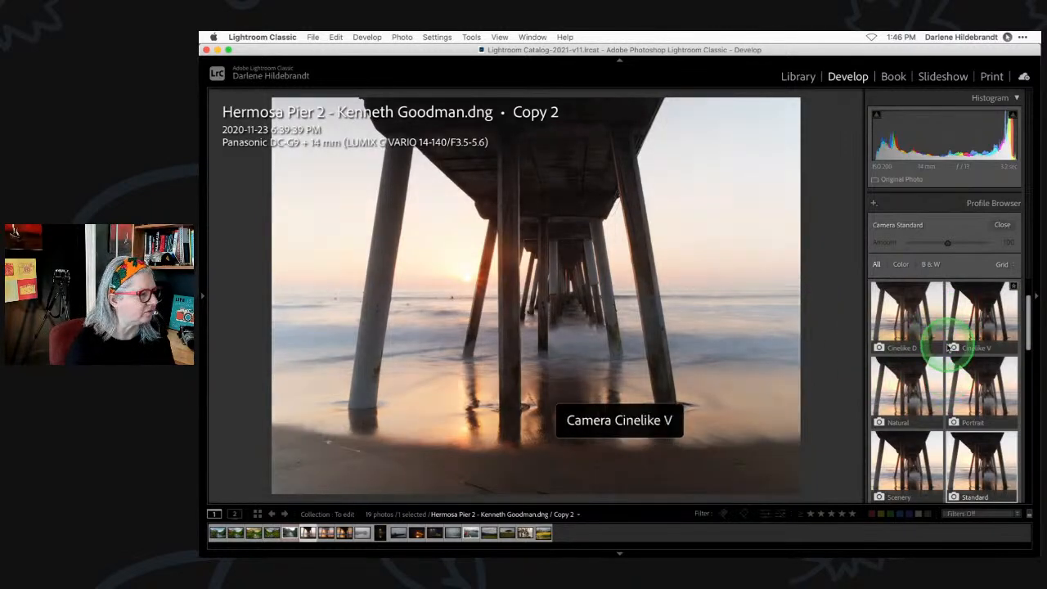
pyautogui.scroll(-4, 949, 348)
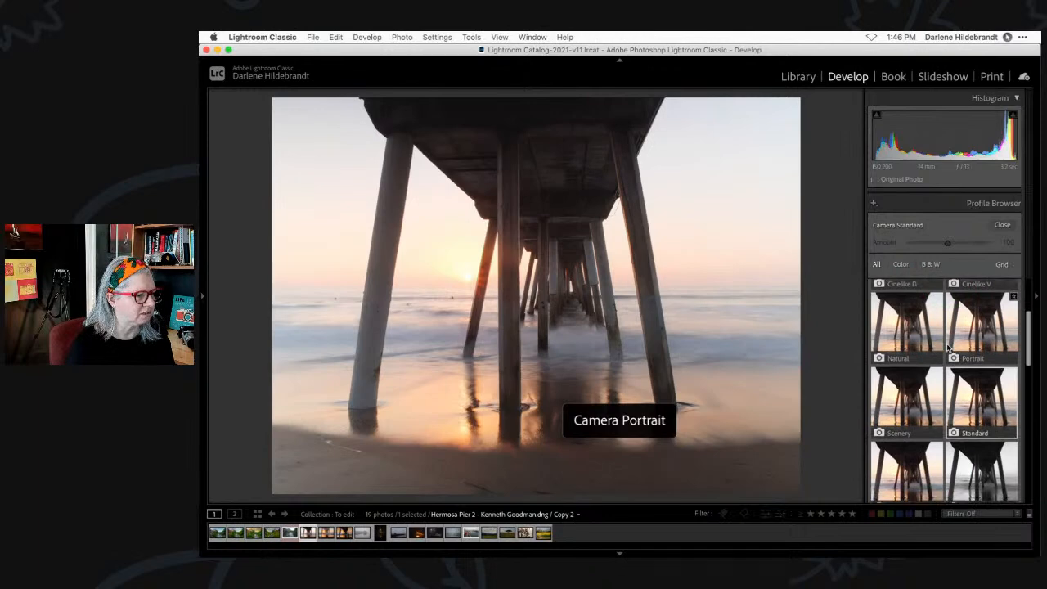
pyautogui.scroll(-1, 949, 347)
pyautogui.click(908, 383)
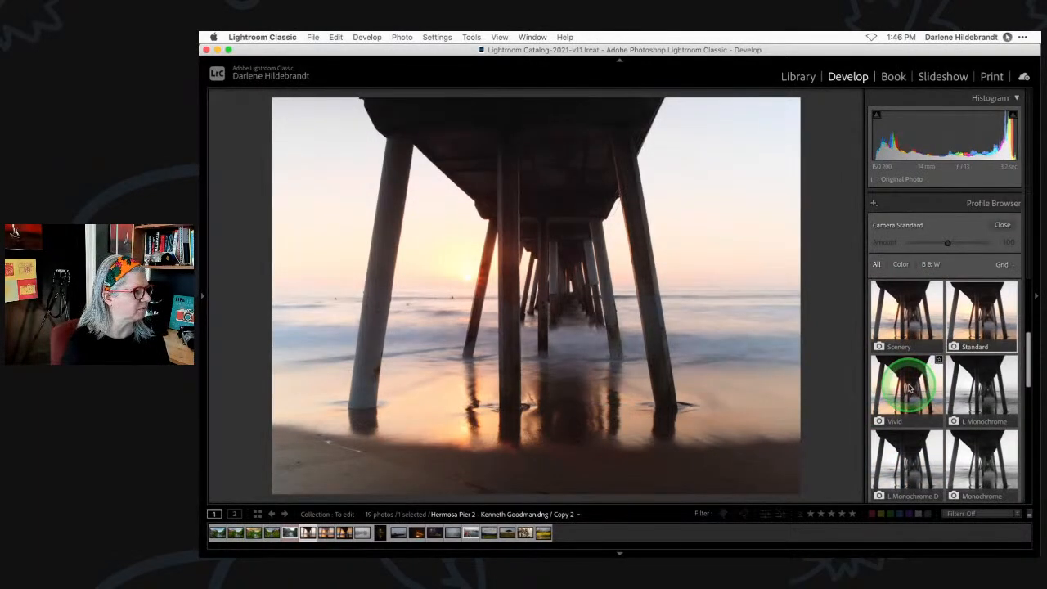
pyautogui.click(903, 323)
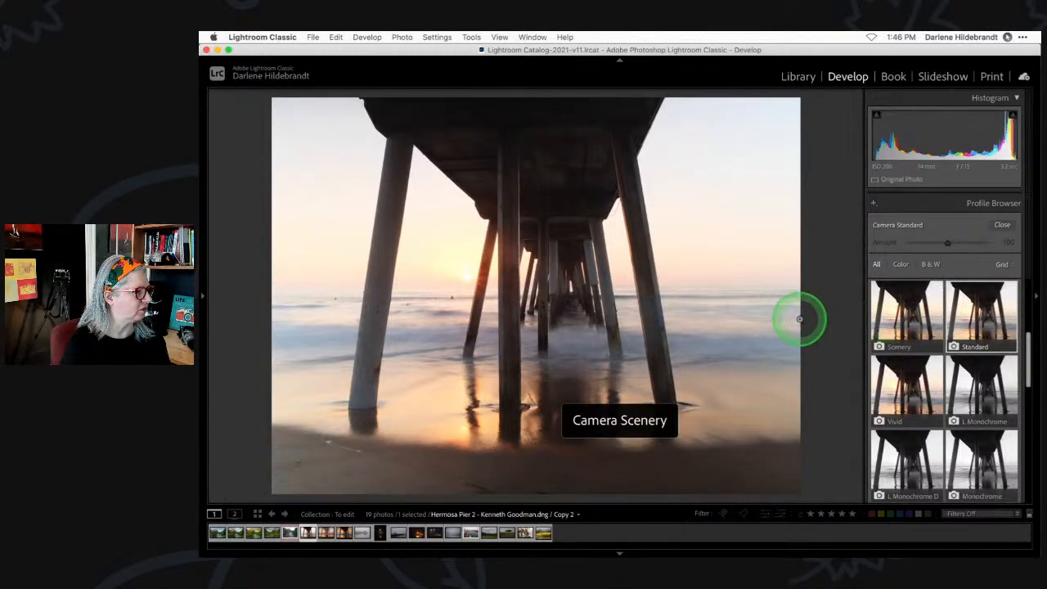
pyautogui.scroll(3, 906, 315)
pyautogui.click(904, 319)
pyautogui.click(965, 319)
pyautogui.scroll(3, 966, 319)
pyautogui.click(963, 311)
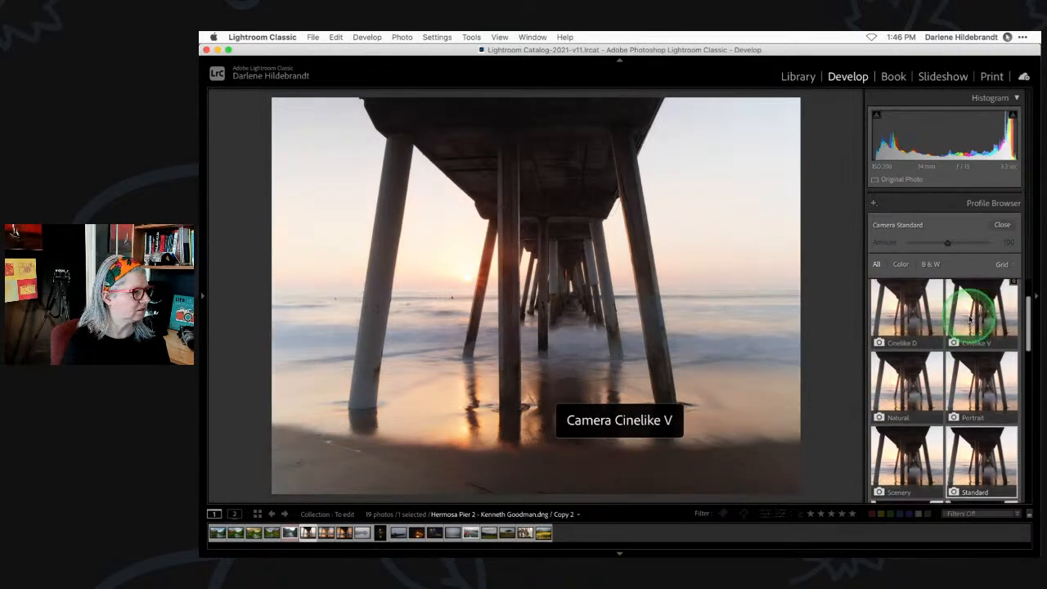
pyautogui.click(881, 314)
pyautogui.scroll(-2, 884, 311)
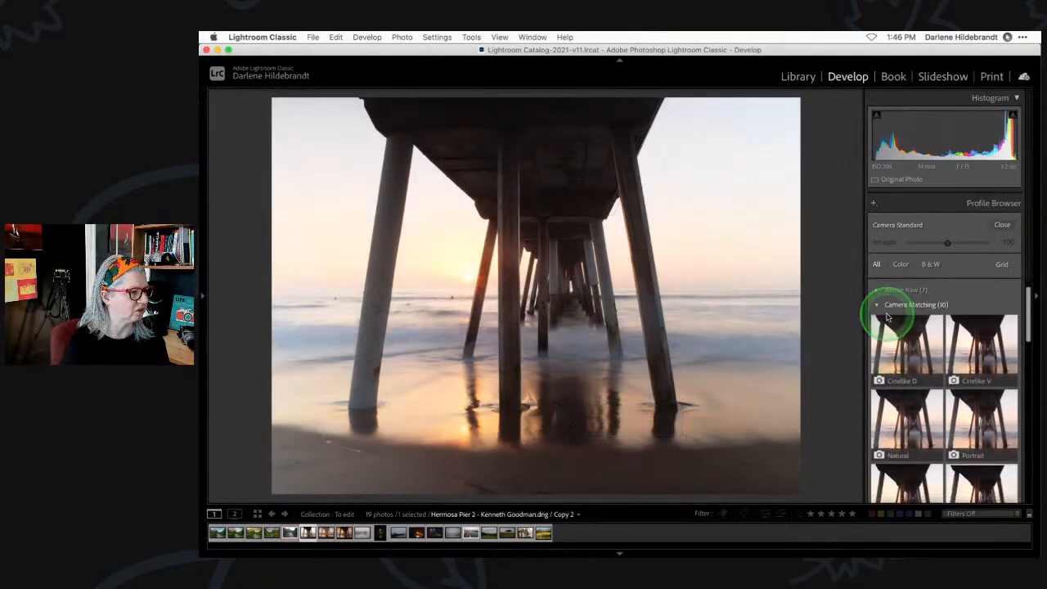
# Apply the Camera Scenery profile to Copy 2 of the pier photo and close the Profile Browser.
pyautogui.click(887, 318)
pyautogui.click(895, 367)
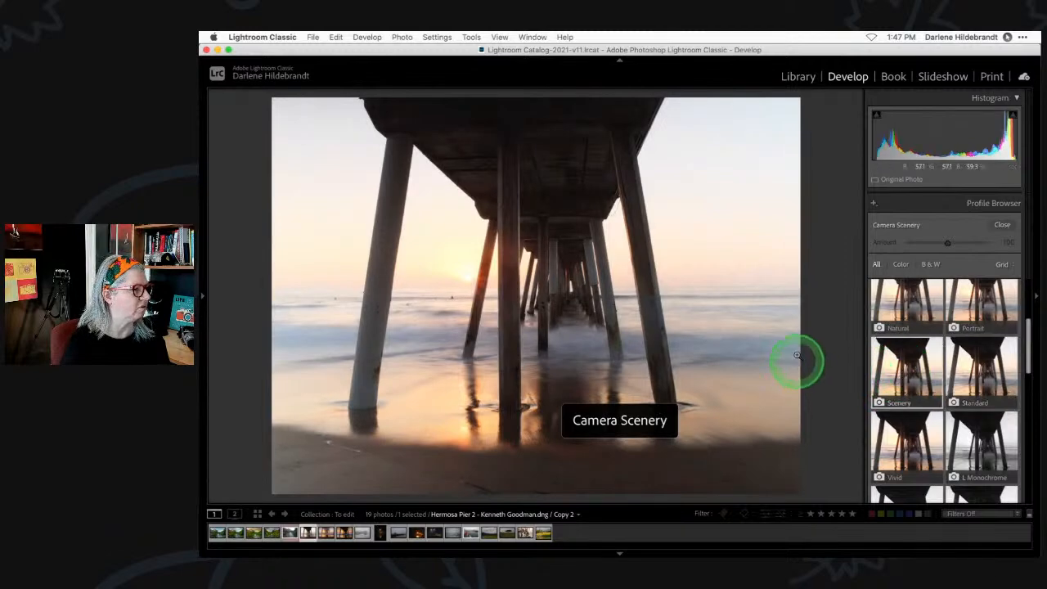
pyautogui.click(1004, 228)
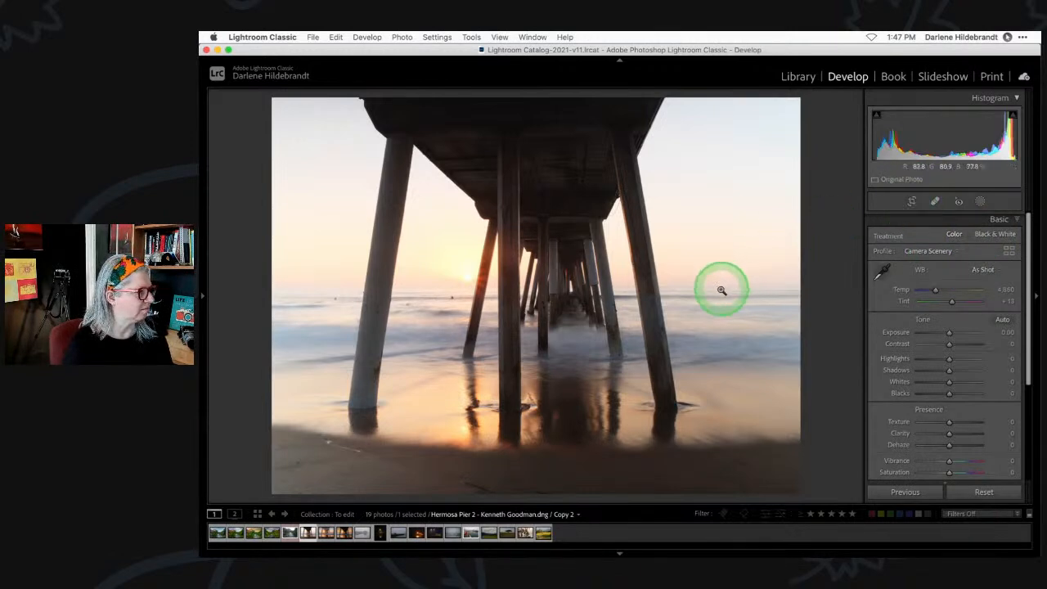
# Try the Level, Auto and Vertical Upright corrections on Copy 2, comparing the Vertical version with the transform switched off.
pyautogui.scroll(-5, 935, 294)
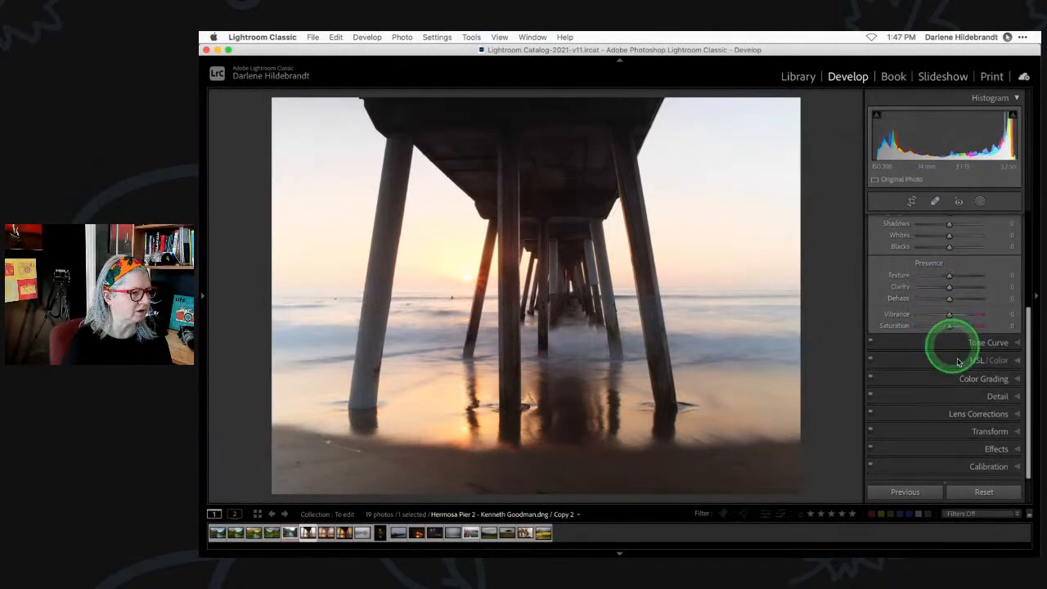
pyautogui.click(981, 432)
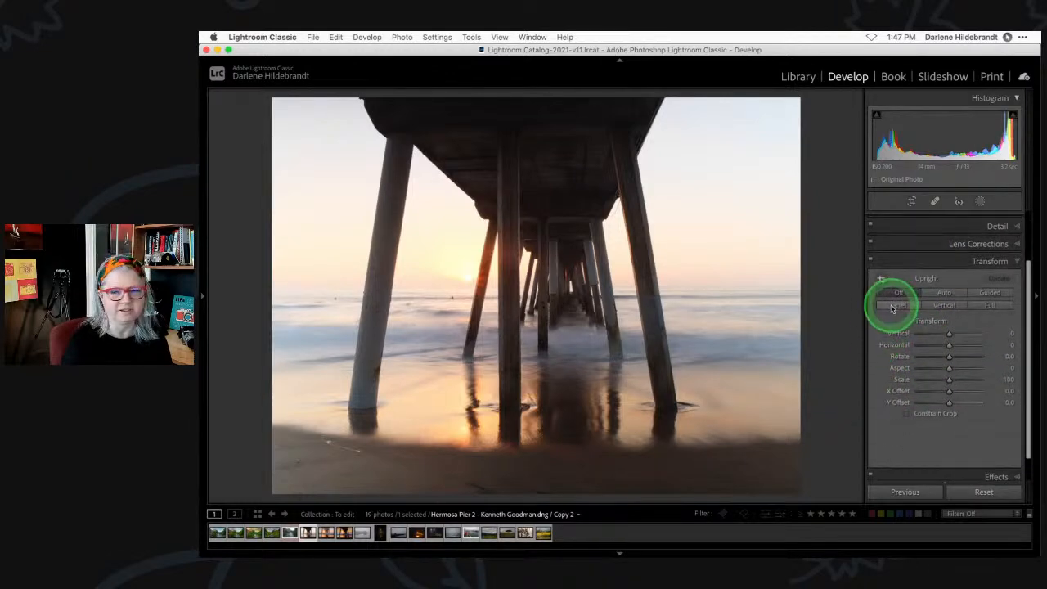
pyautogui.click(897, 306)
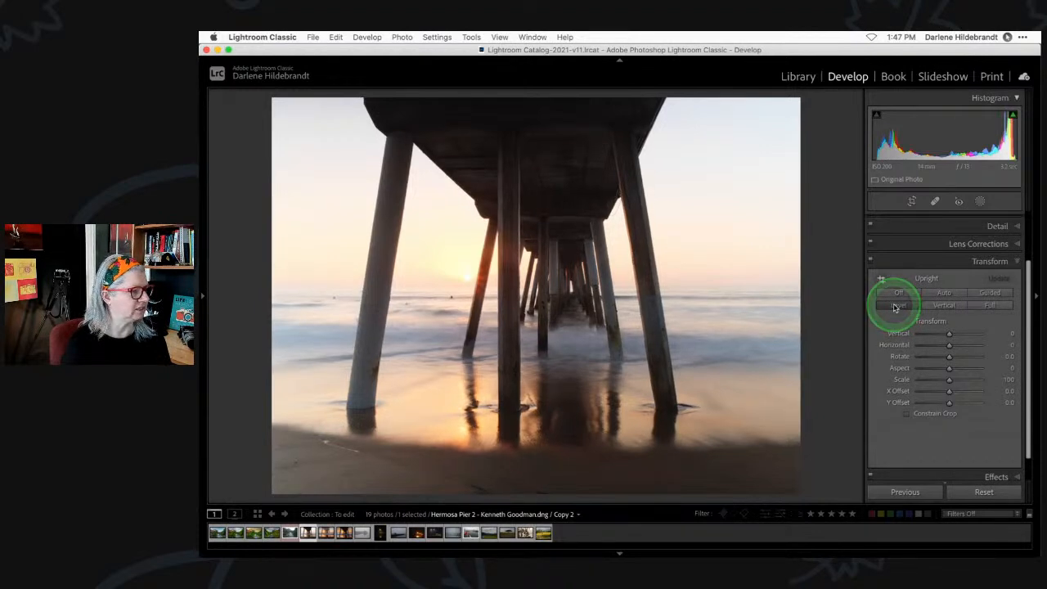
pyautogui.click(944, 294)
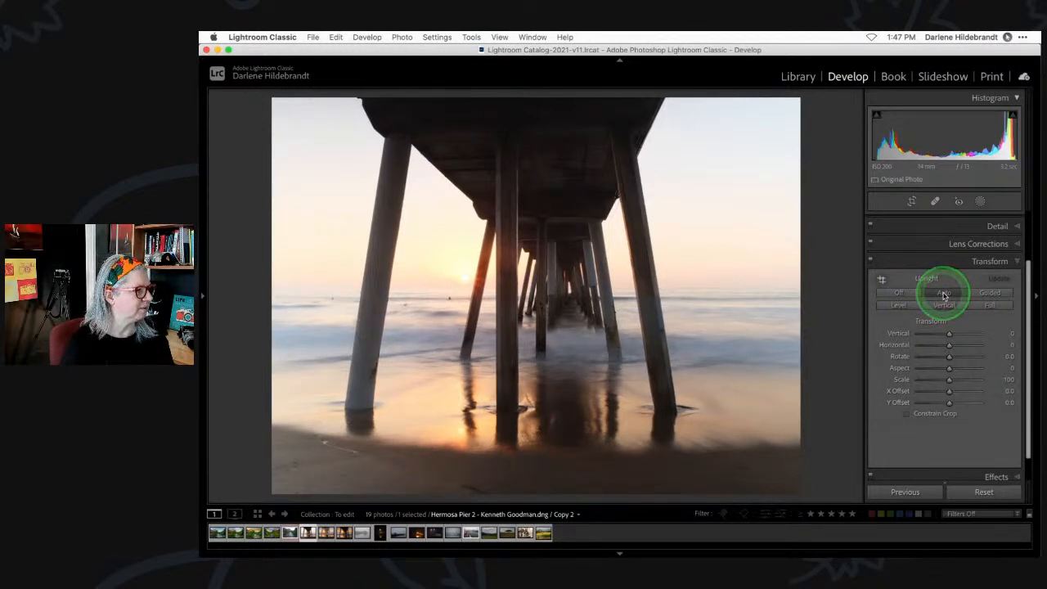
pyautogui.click(944, 306)
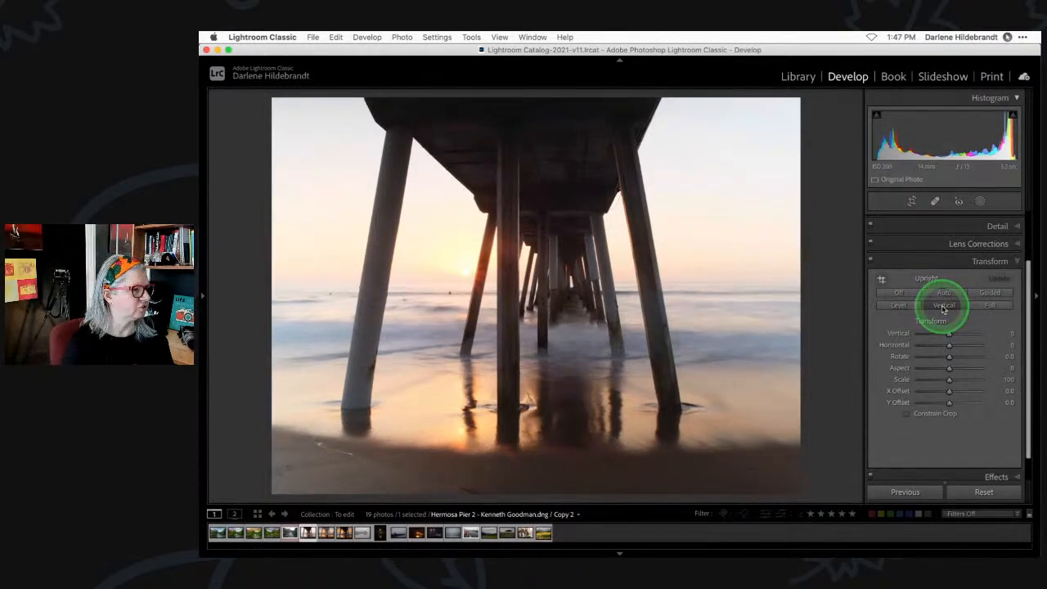
pyautogui.click(870, 261)
pyautogui.click(871, 261)
pyautogui.click(870, 261)
pyautogui.click(871, 261)
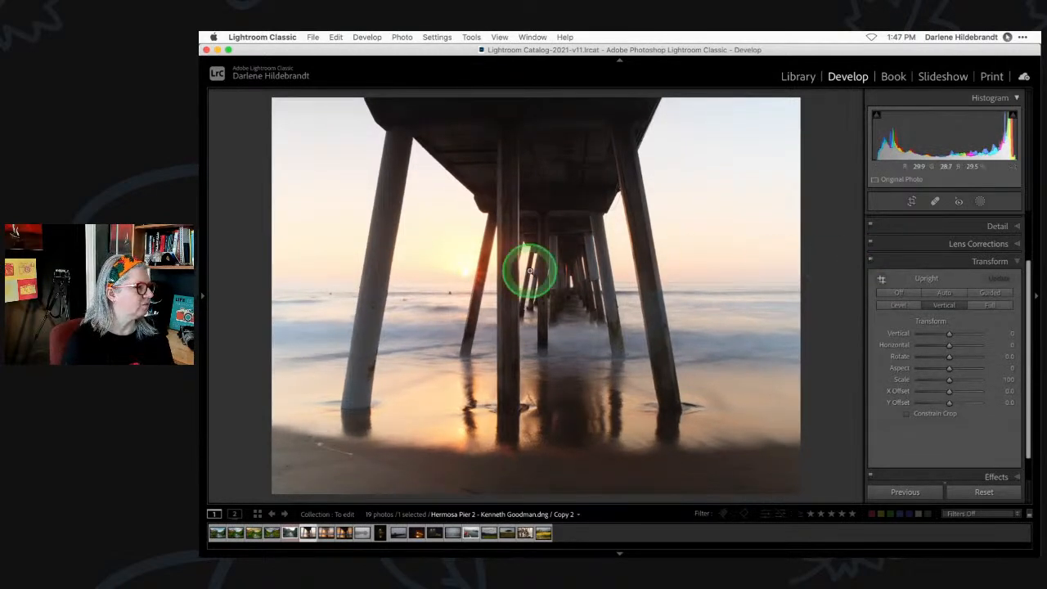
# Straighten Copy 2 by 0.01 along the edge of the central pier pillar.
pyautogui.press('r')
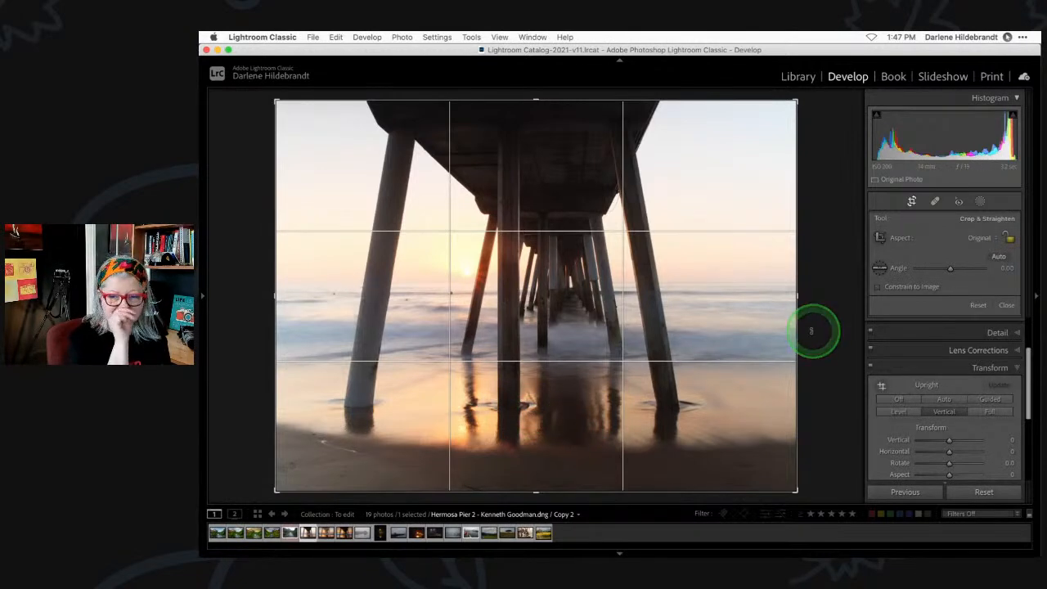
pyautogui.click(880, 268)
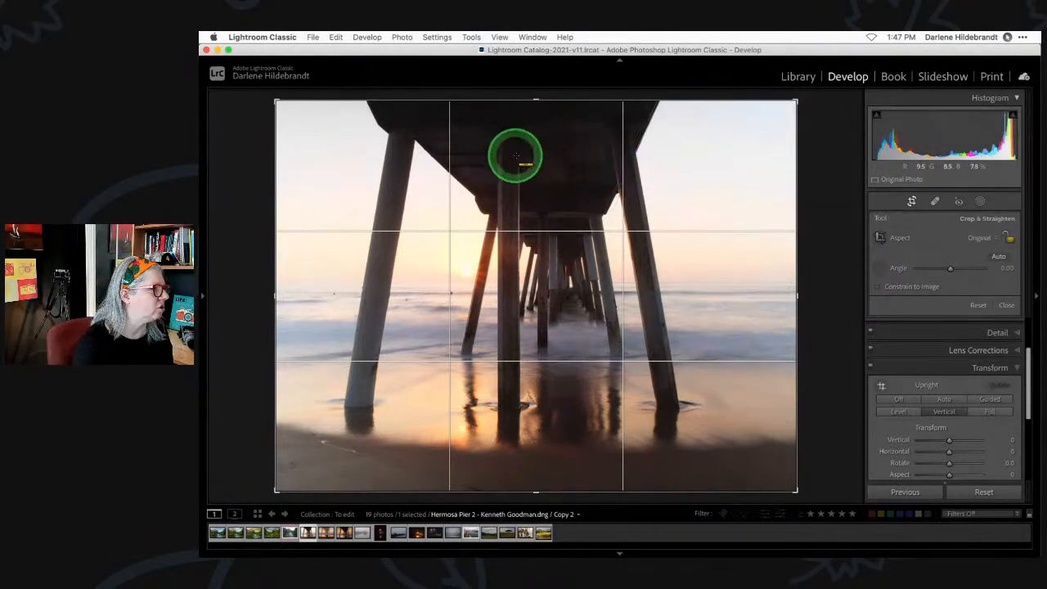
pyautogui.moveTo(518, 144); pyautogui.dragTo(518, 483)
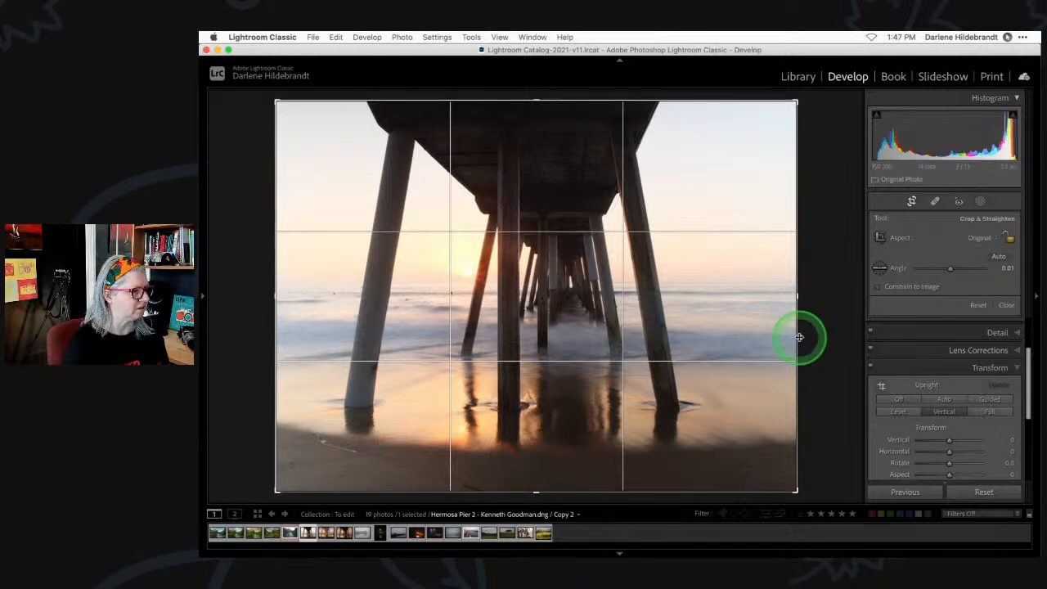
pyautogui.press('Return')
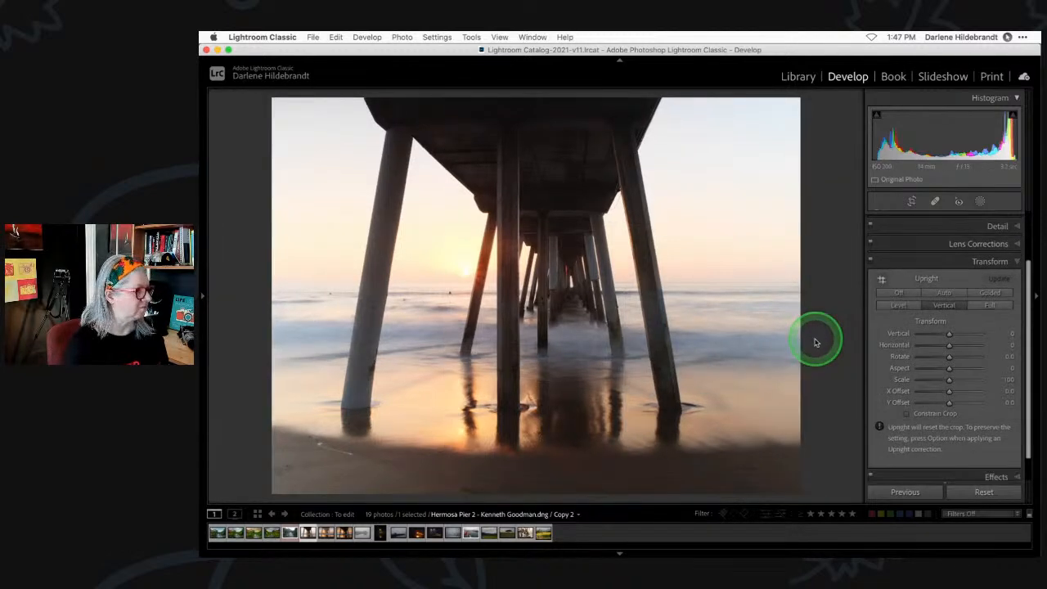
# Apply the Level Upright correction to Copy 2 and return to its Basic adjustments.
pyautogui.click(899, 305)
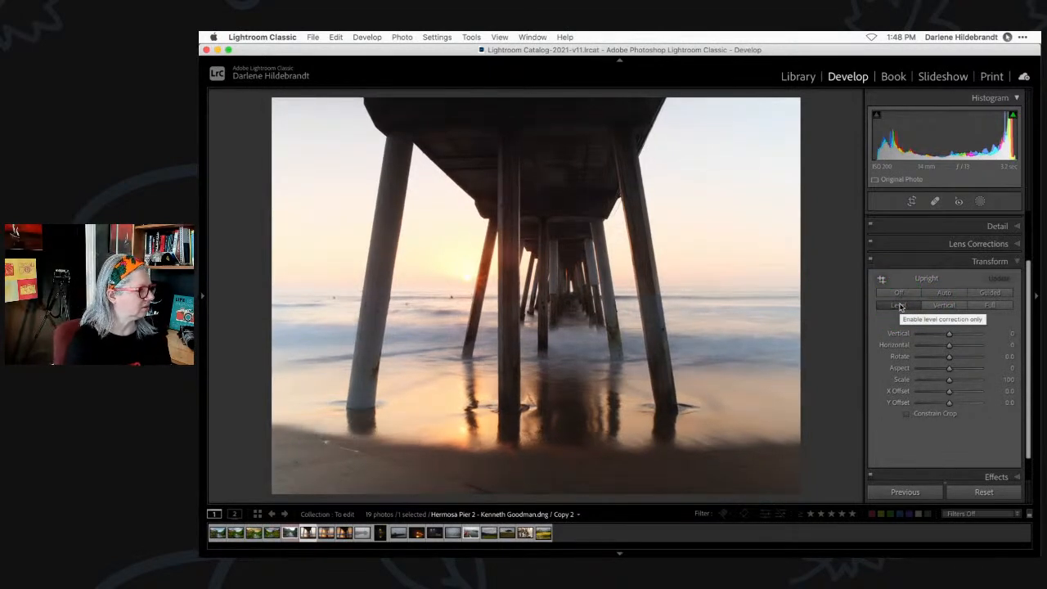
pyautogui.click(1004, 224)
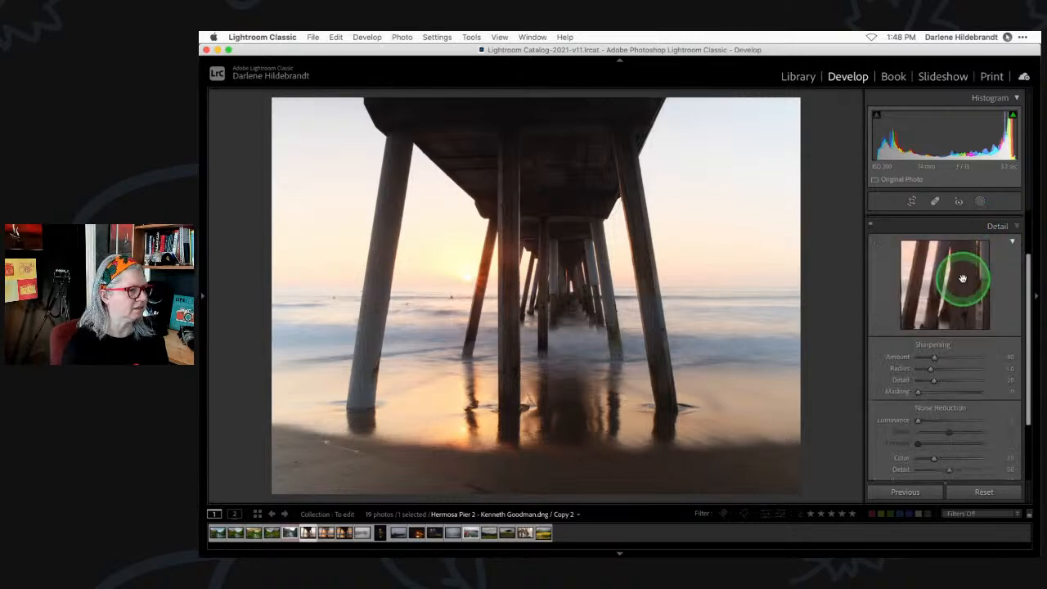
pyautogui.click(1000, 219)
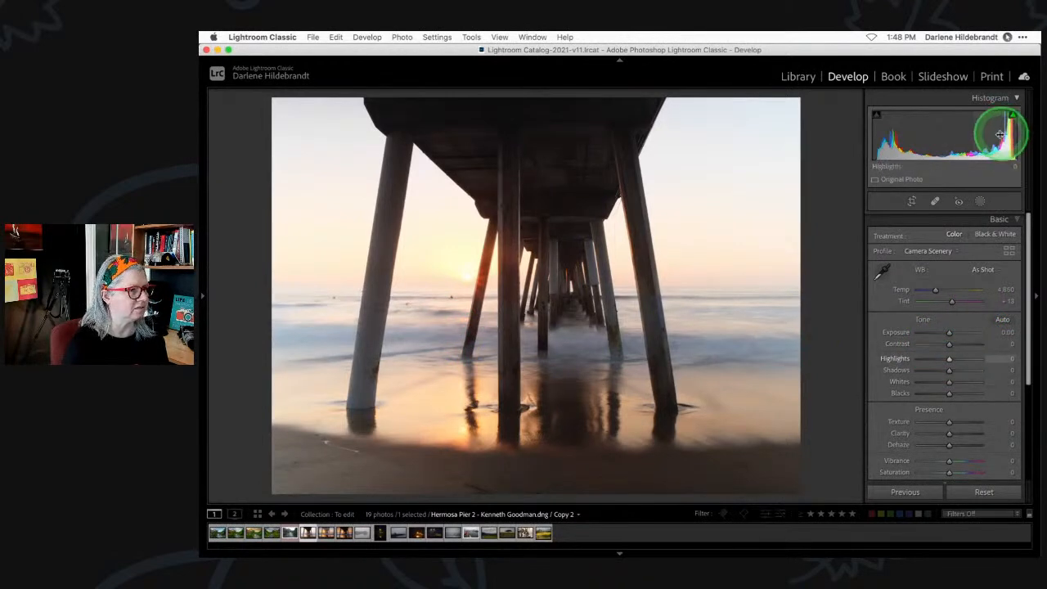
# Set Copy 2's Highlights to -100 and Exposure to -0.30, with auto-set Whites of +23 and Blacks of -23.
pyautogui.moveTo(947, 359); pyautogui.dragTo(859, 358)
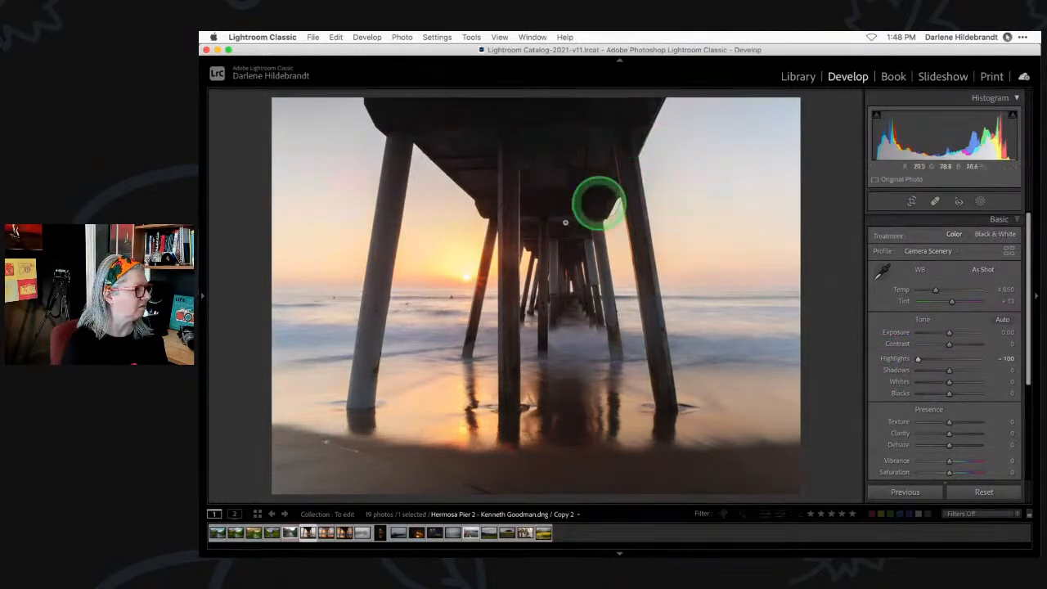
pyautogui.keyDown('shift'); pyautogui.doubleClick(899, 383); pyautogui.keyUp('shift')
pyautogui.keyDown('shift'); pyautogui.doubleClick(898, 393); pyautogui.keyUp('shift')
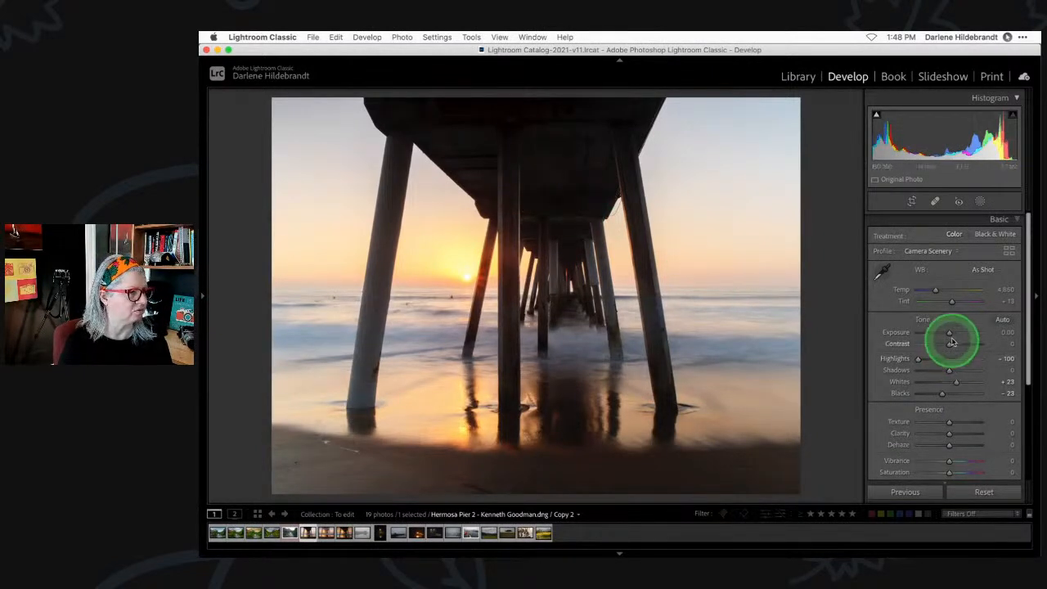
pyautogui.moveTo(950, 335); pyautogui.dragTo(947, 334)
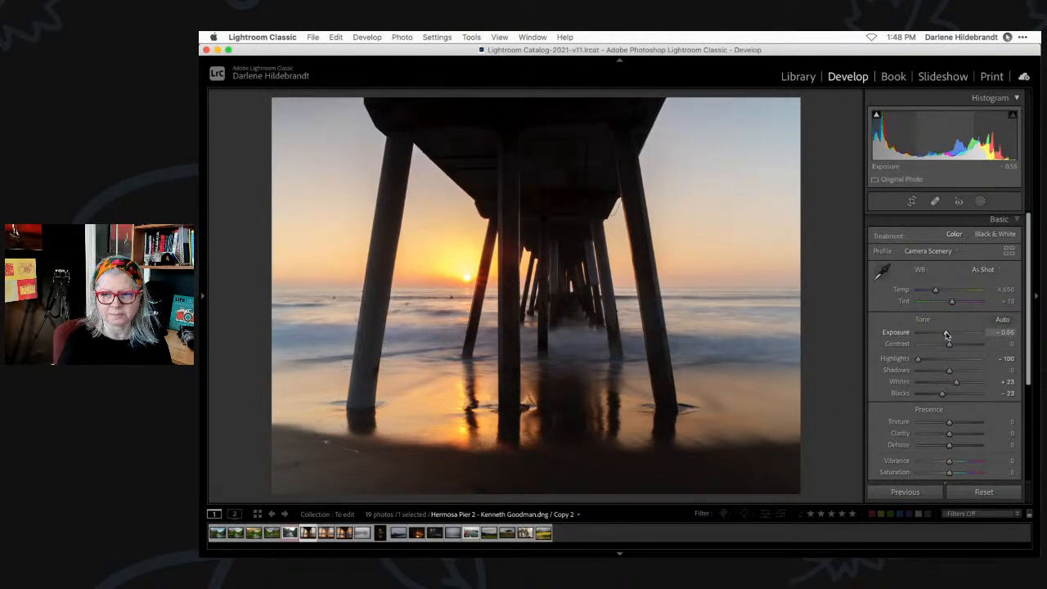
pyautogui.moveTo(947, 335); pyautogui.dragTo(948, 336)
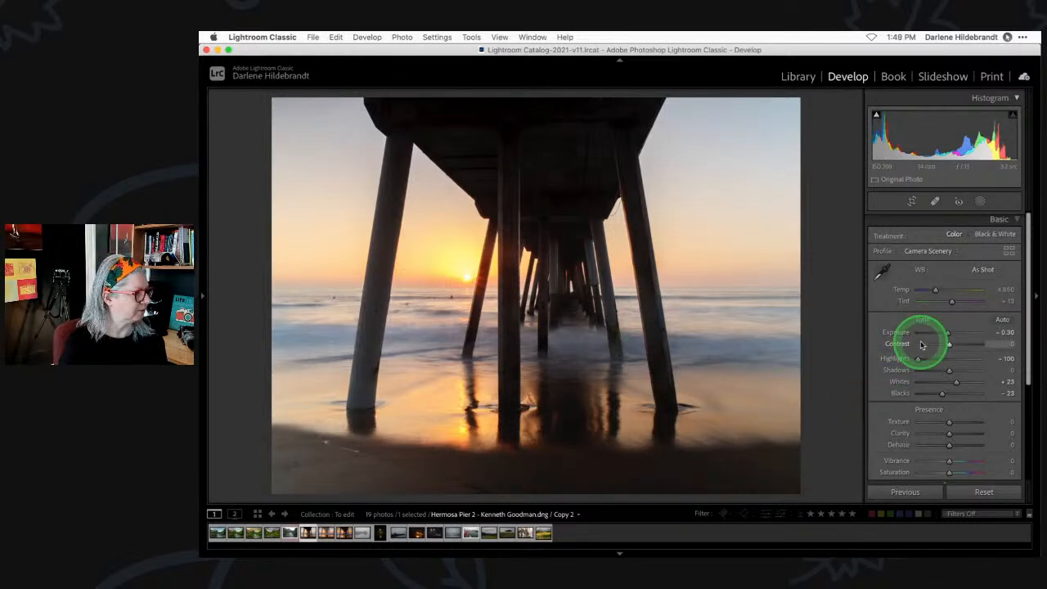
# Crop Copy 2 slightly tighter at the bottom and left edges and rotate it to an angle of 1.14.
pyautogui.press('r')
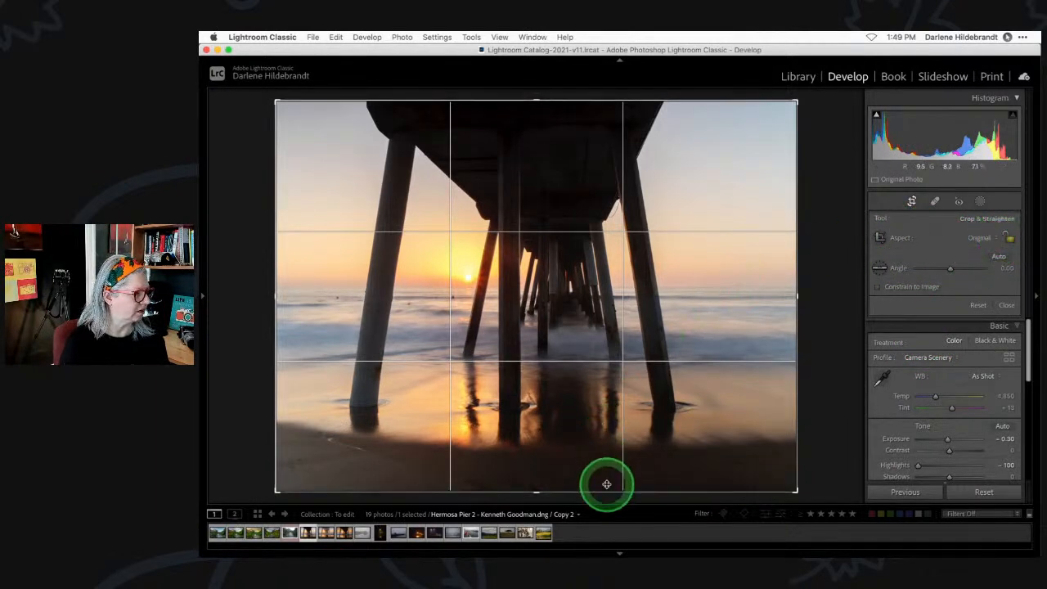
pyautogui.moveTo(607, 489); pyautogui.dragTo(606, 482)
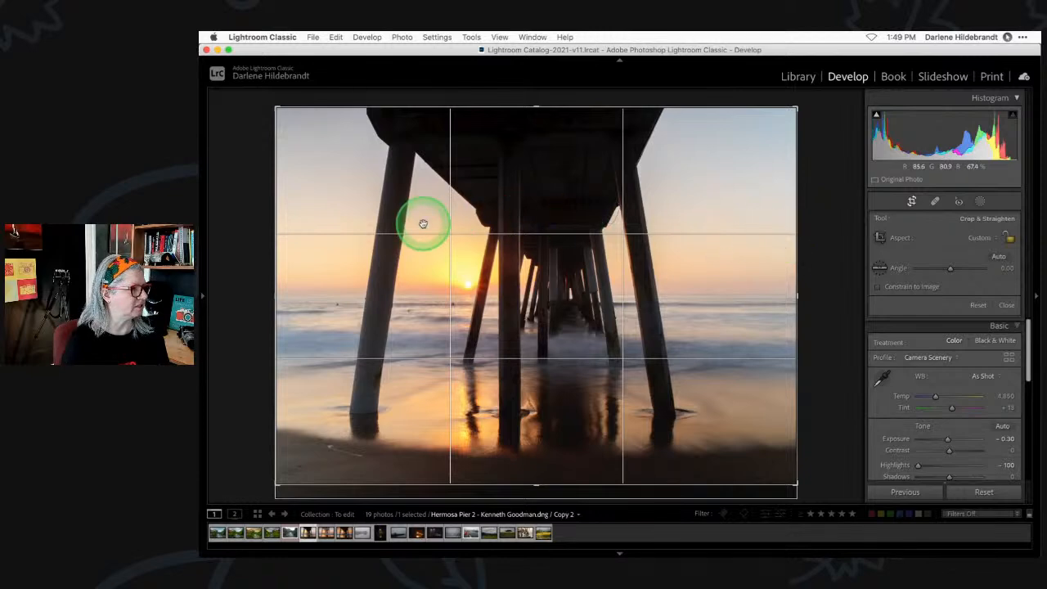
pyautogui.moveTo(277, 198); pyautogui.dragTo(291, 200)
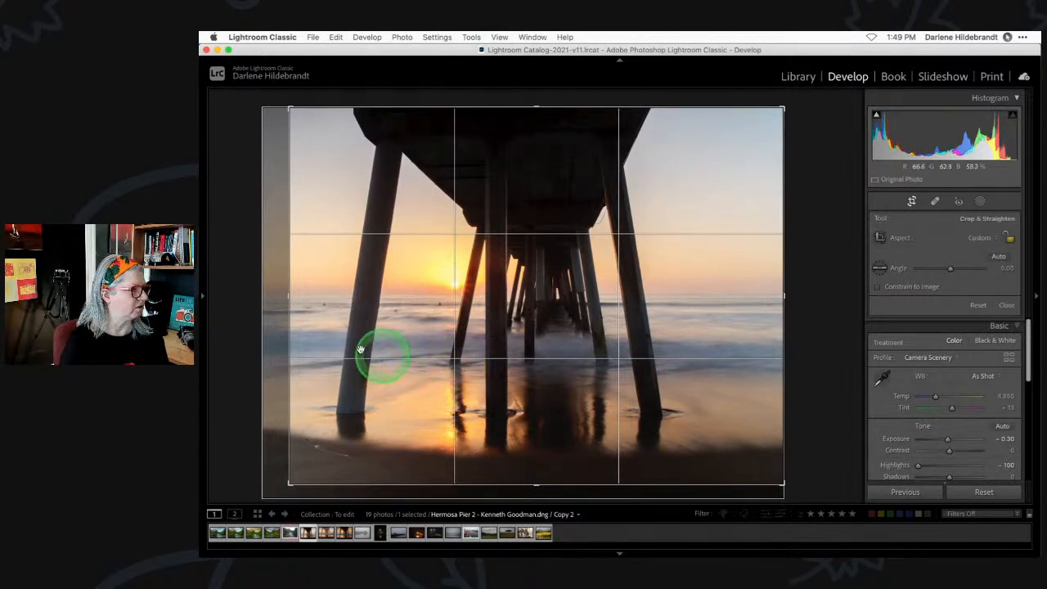
pyautogui.moveTo(828, 178); pyautogui.dragTo(831, 182)
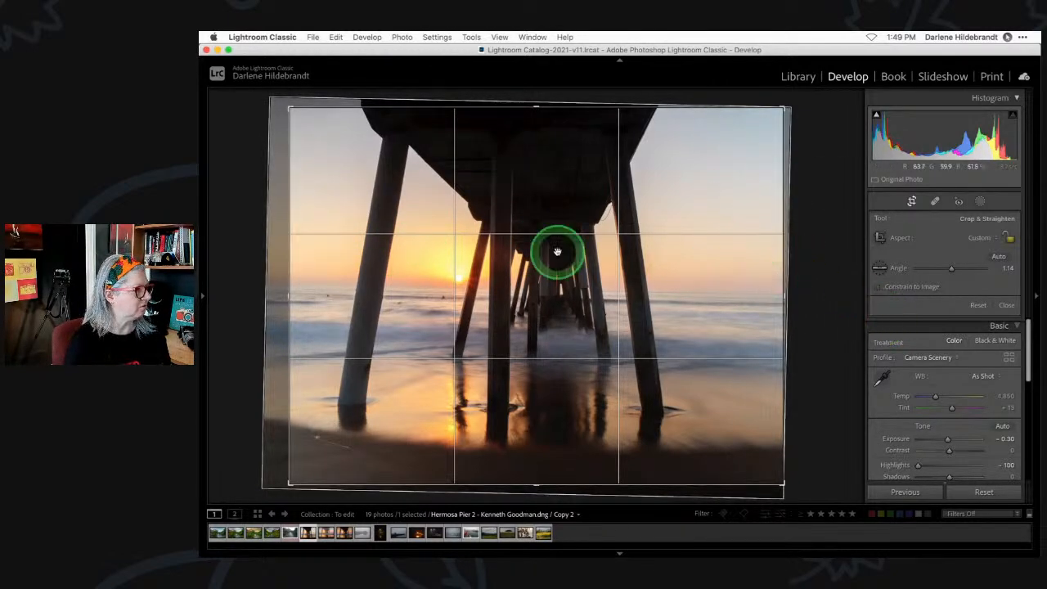
pyautogui.moveTo(433, 290); pyautogui.dragTo(401, 286)
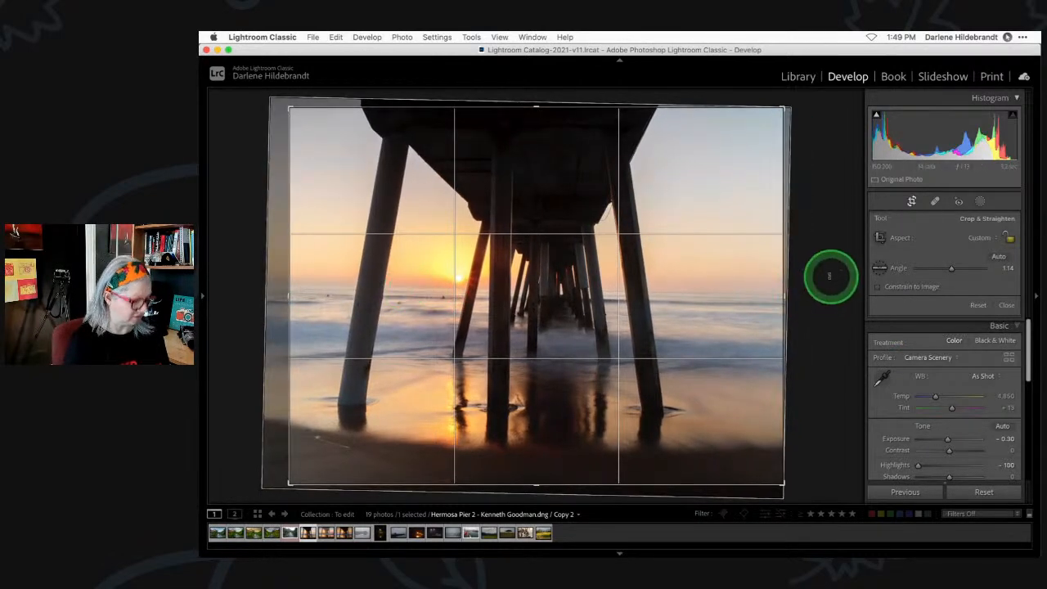
pyautogui.press('Return')
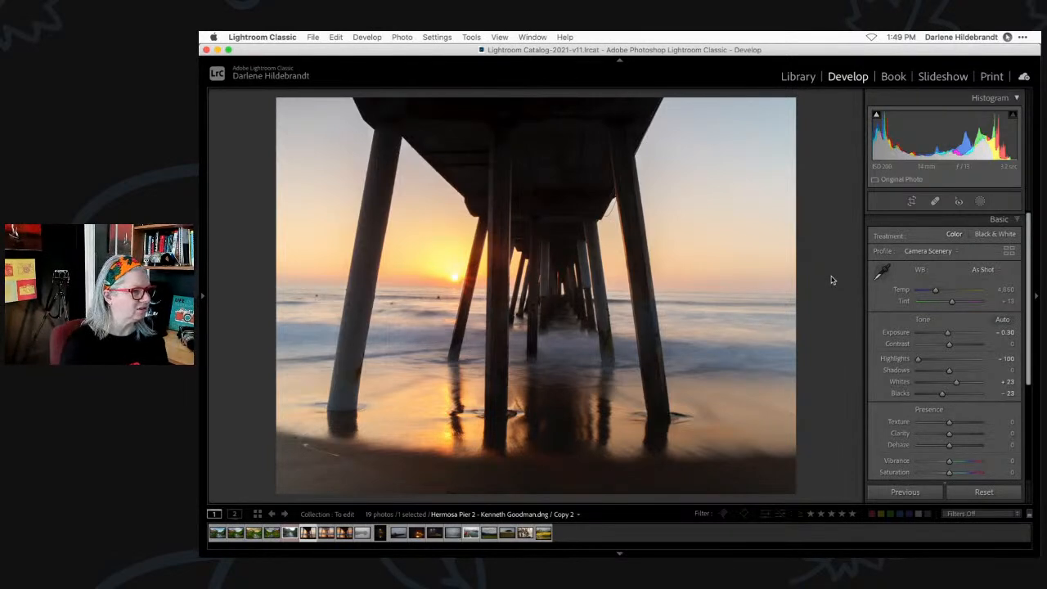
# Readjust Copy 2's crop rotation against the grid to an angle of -0.23.
pyautogui.press('r')
pyautogui.moveTo(831, 278); pyautogui.dragTo(833, 217)
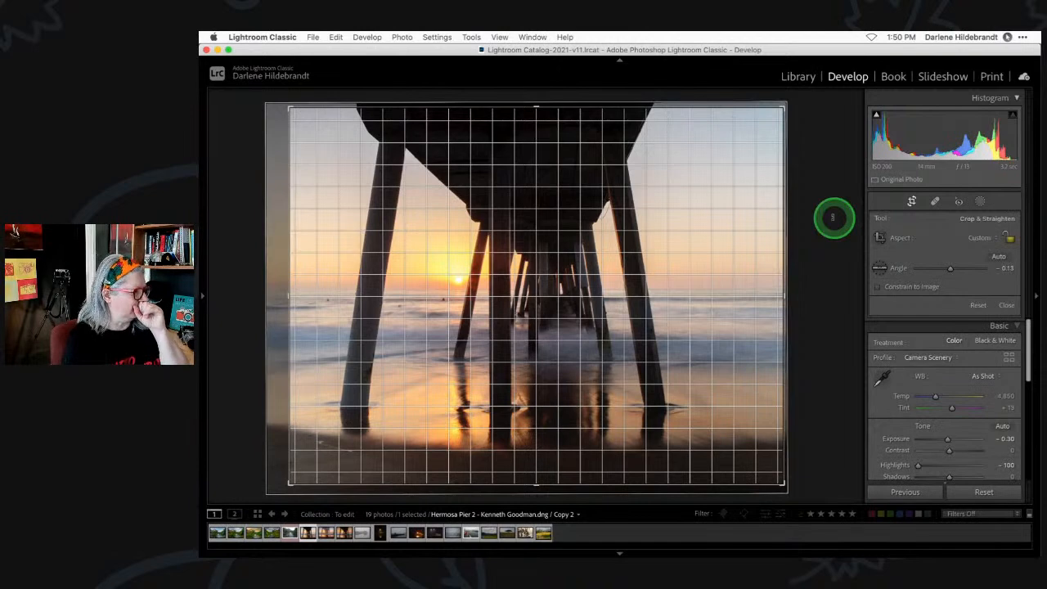
pyautogui.moveTo(833, 218); pyautogui.dragTo(814, 192)
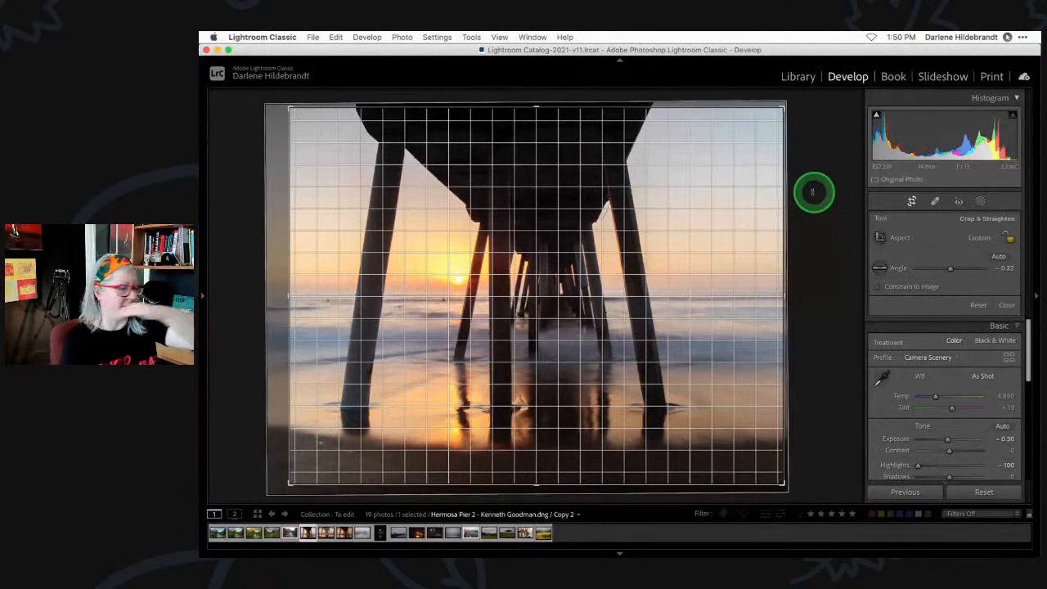
pyautogui.moveTo(813, 192); pyautogui.dragTo(818, 214)
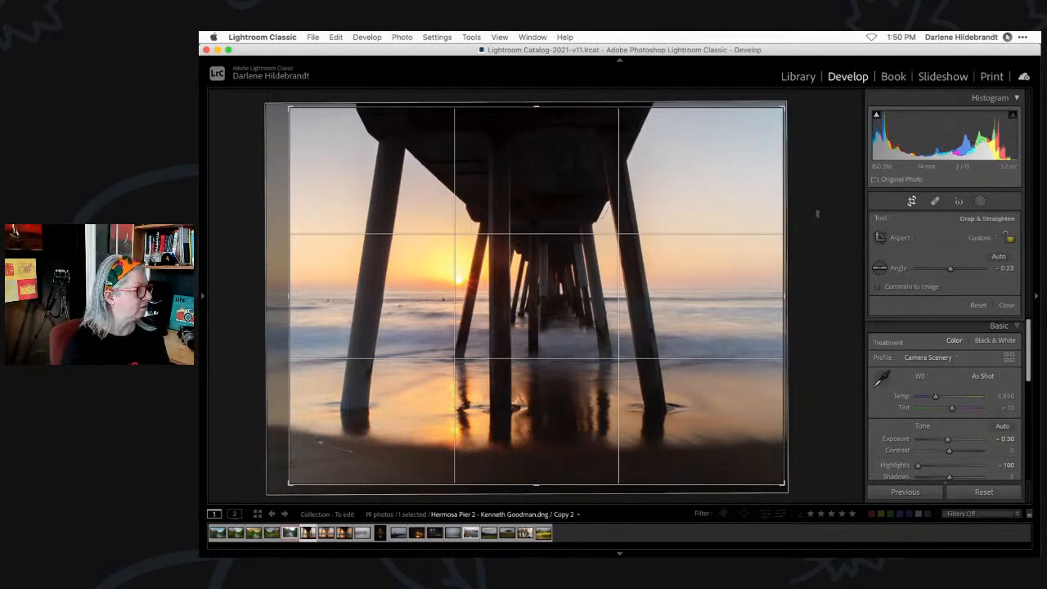
pyautogui.press('Return')
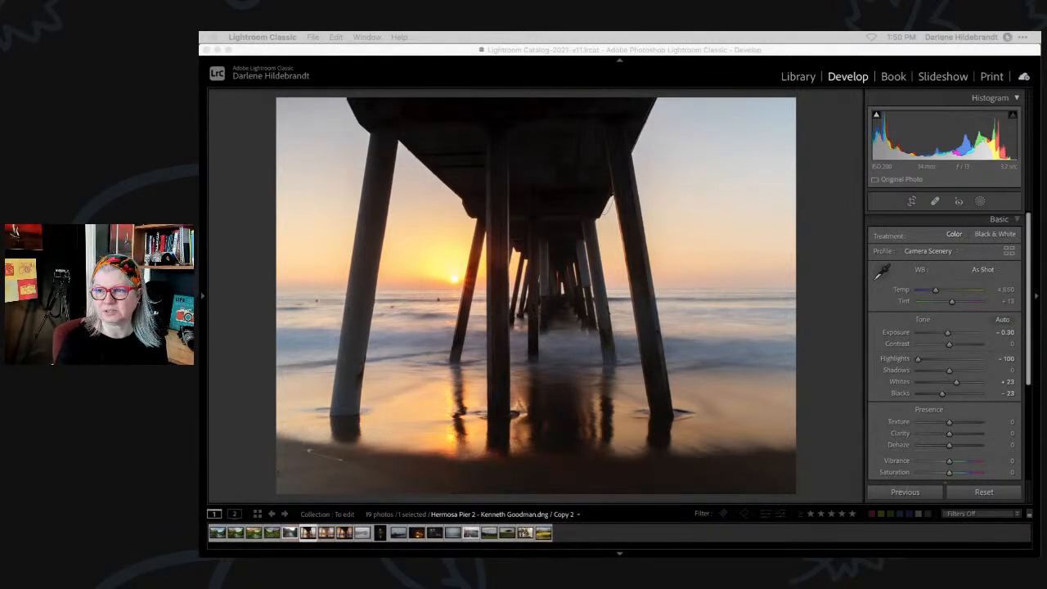
# Compare the edited Copy 2 of the pier photo with its Before version.
pyautogui.click(826, 218)
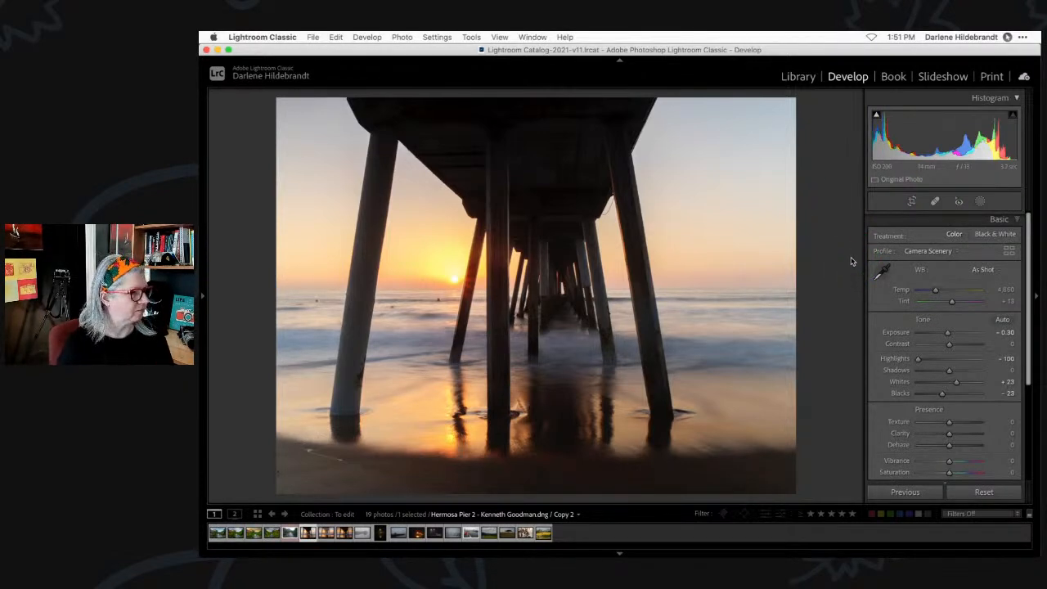
pyautogui.click(850, 261)
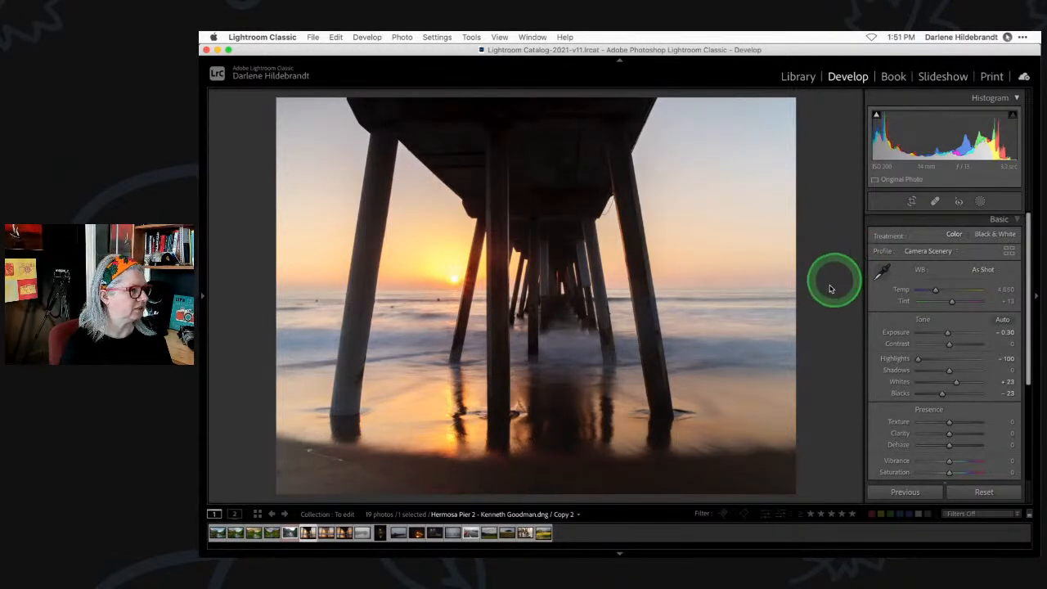
pyautogui.press('\\')
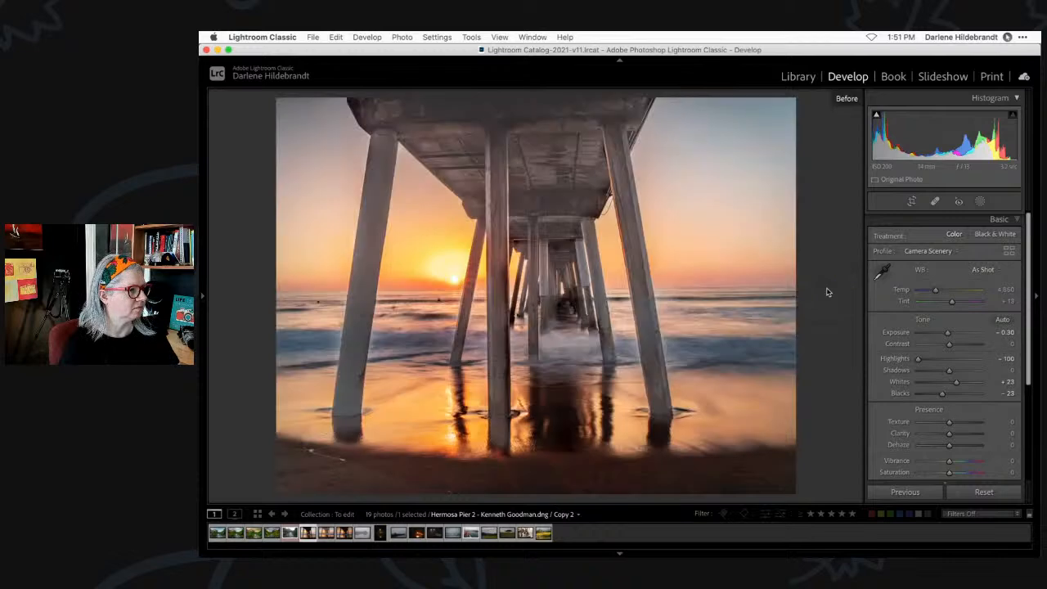
pyautogui.press('\\')
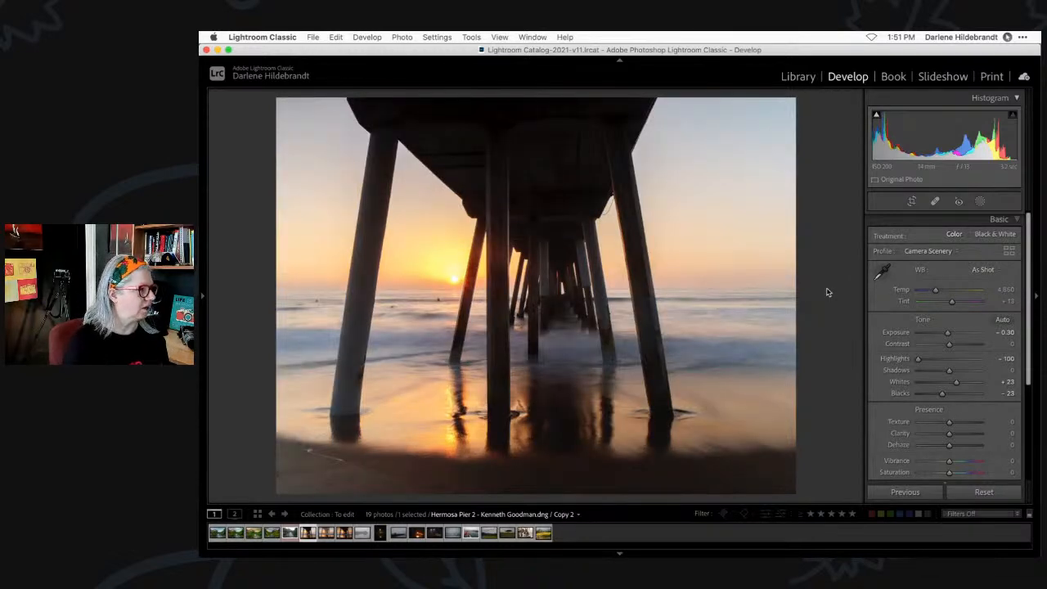
# Show Copy 2's saved snapshots and compare the current edit with its Before version.
pyautogui.click(204, 296)
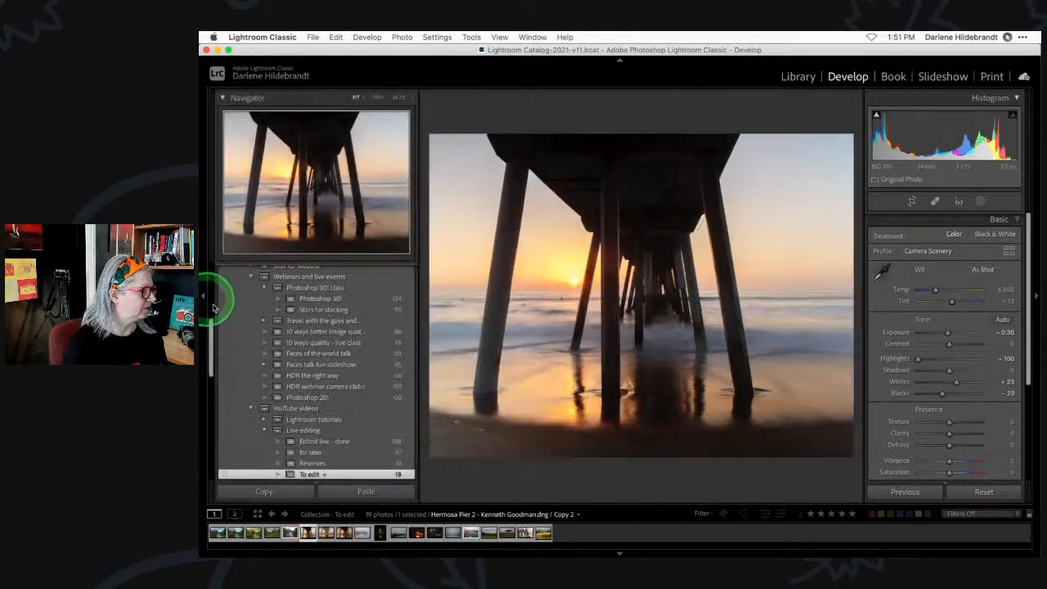
pyautogui.scroll(10, 350, 343)
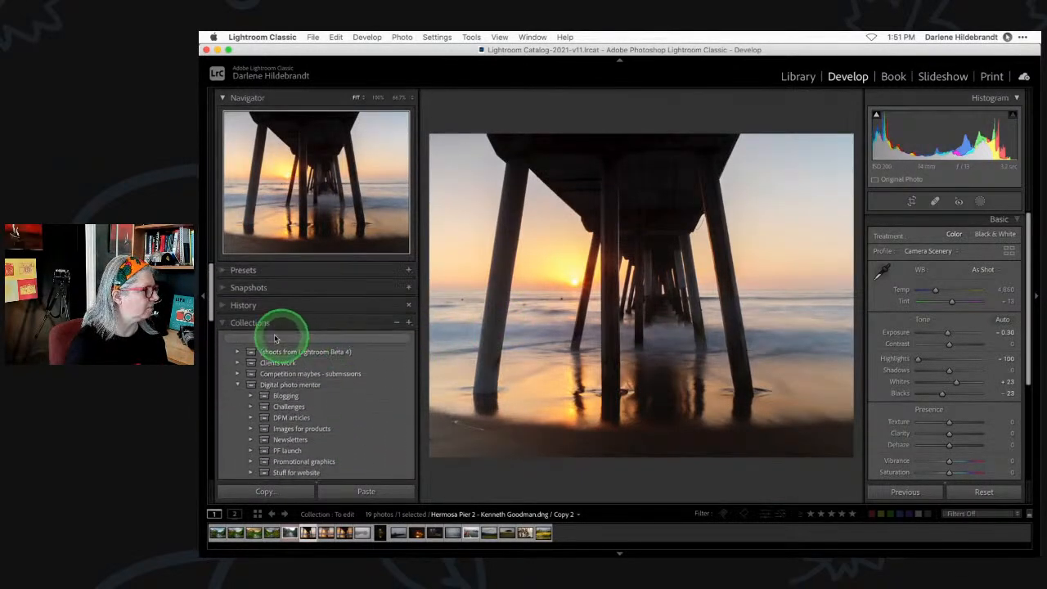
pyautogui.click(250, 288)
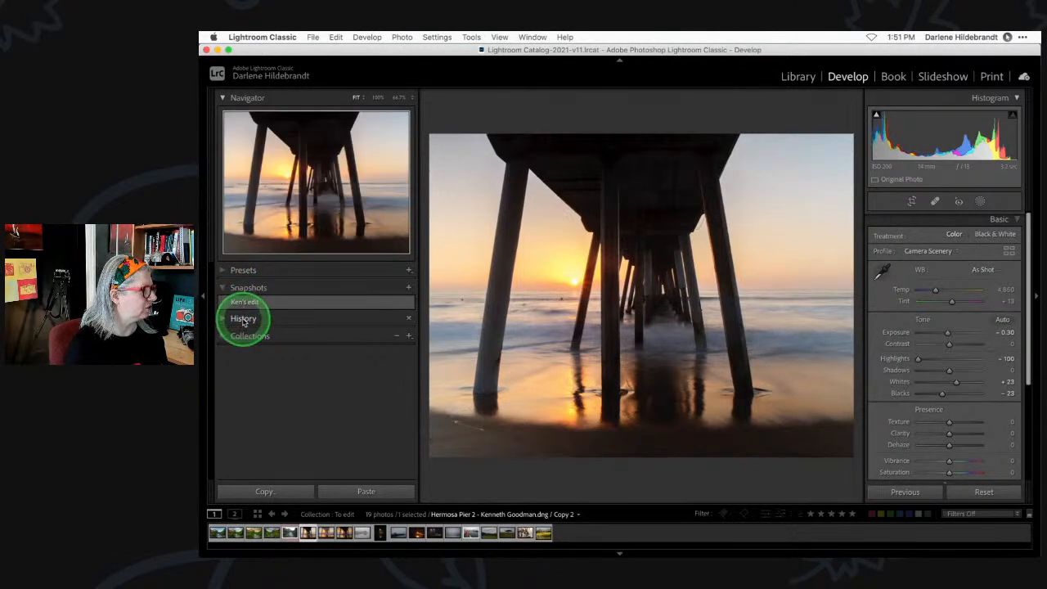
pyautogui.press('\\')
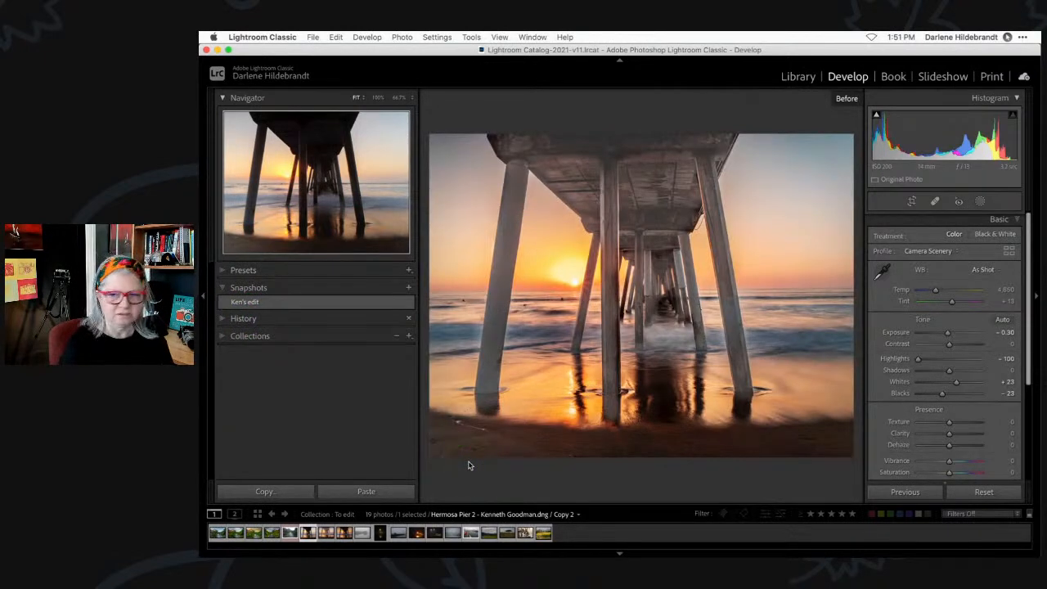
pyautogui.press('\\')
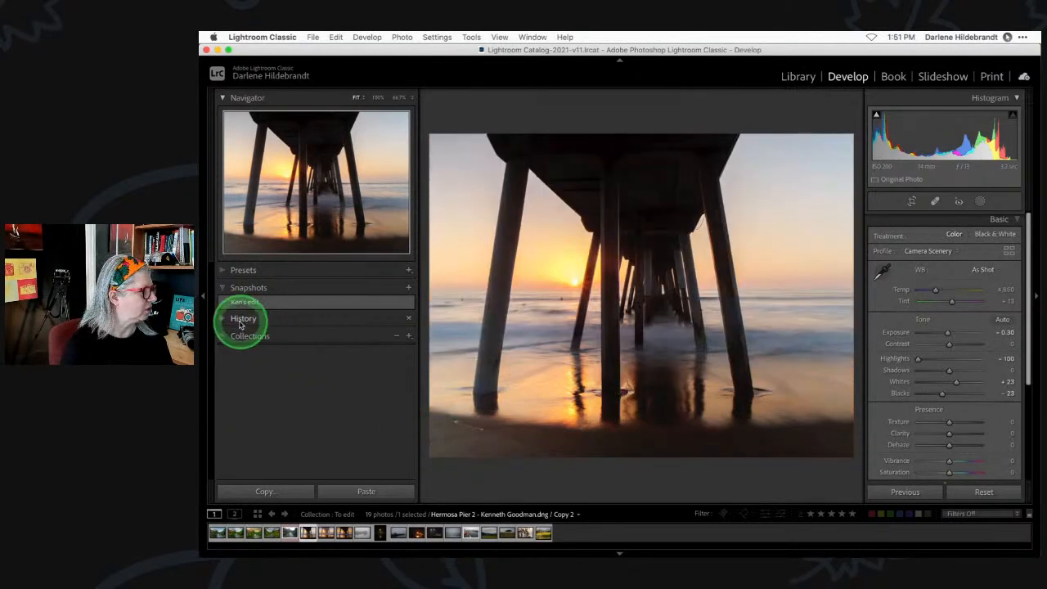
# Reset Copy 2's develop settings and copy the Reset Settings history step to the Before version.
pyautogui.click(983, 493)
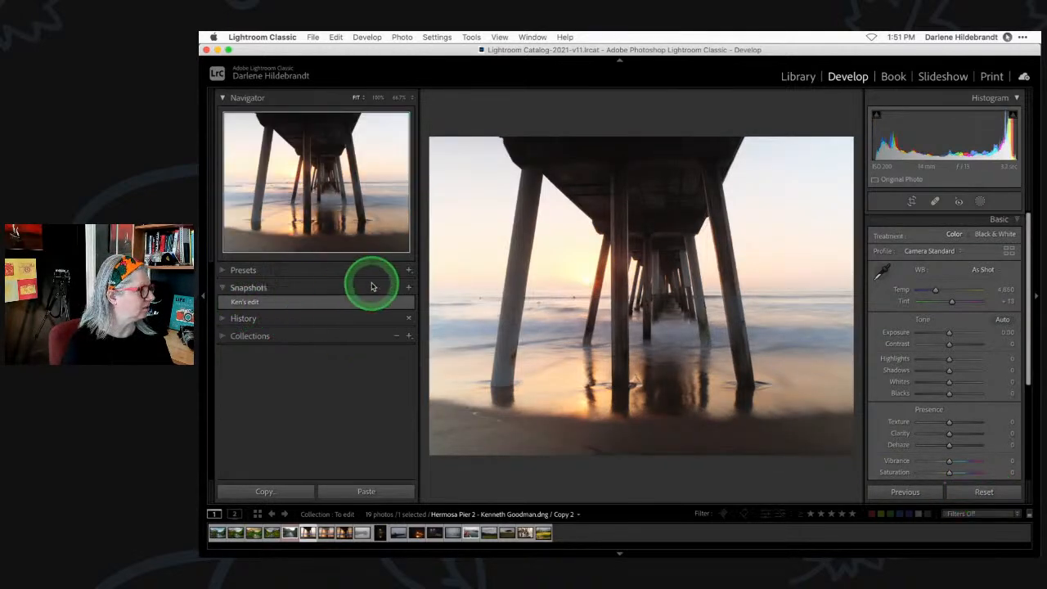
pyautogui.click(223, 318)
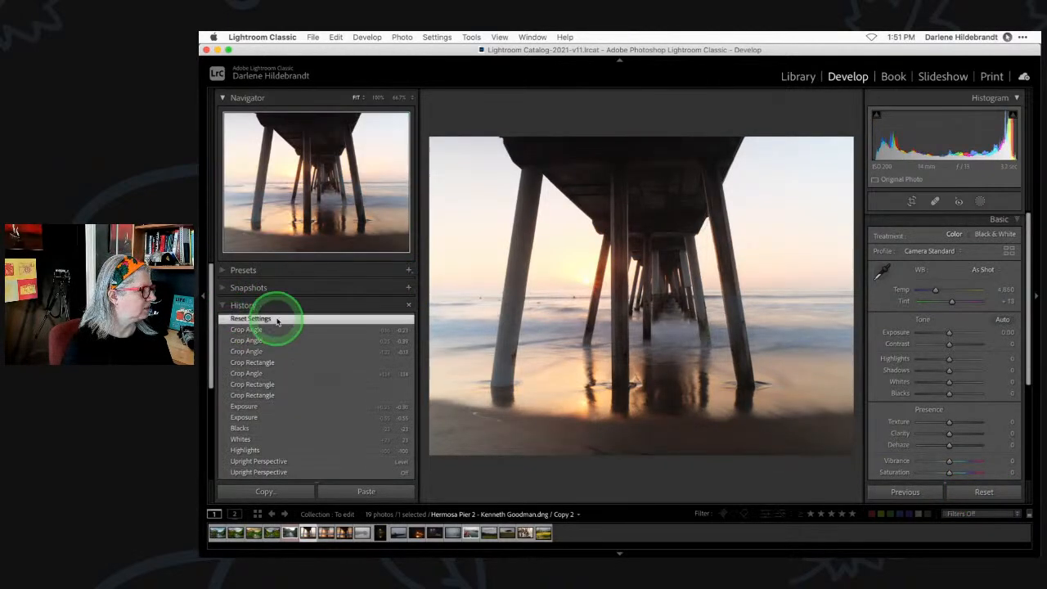
pyautogui.rightClick(295, 301)
pyautogui.click(258, 306)
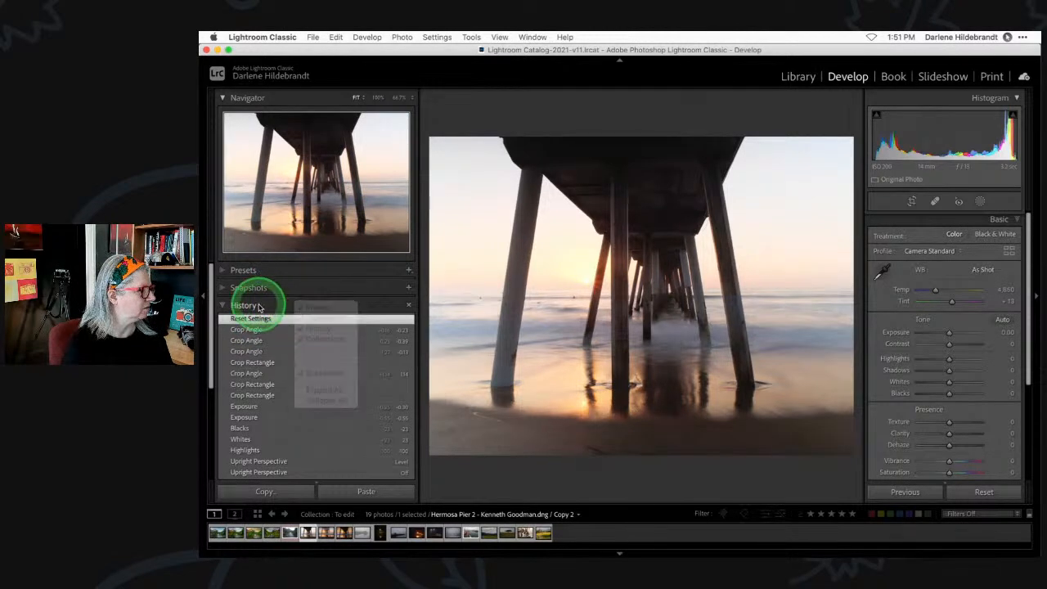
pyautogui.rightClick(290, 319)
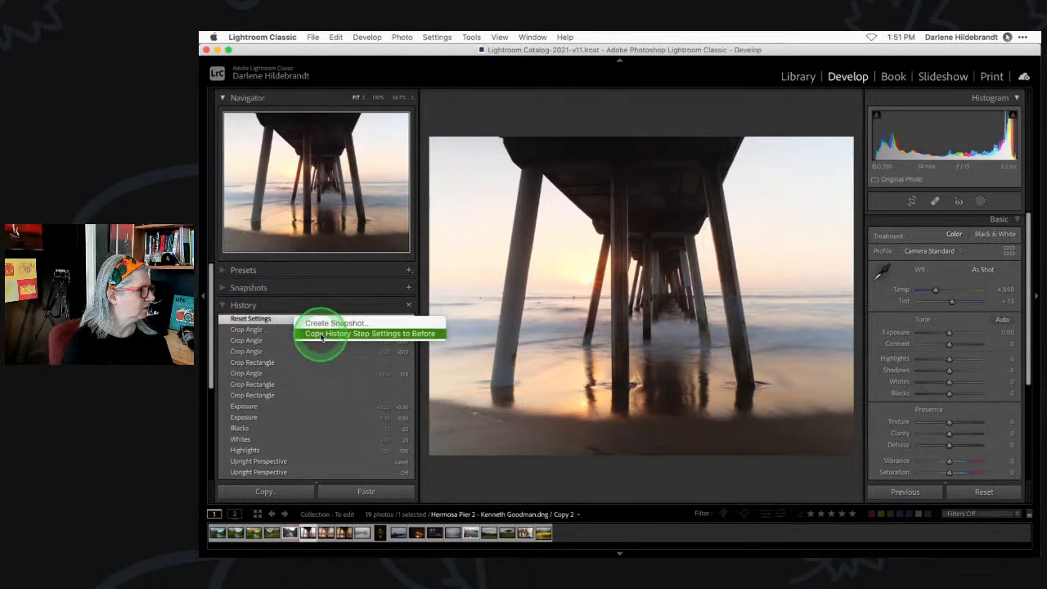
pyautogui.click(321, 333)
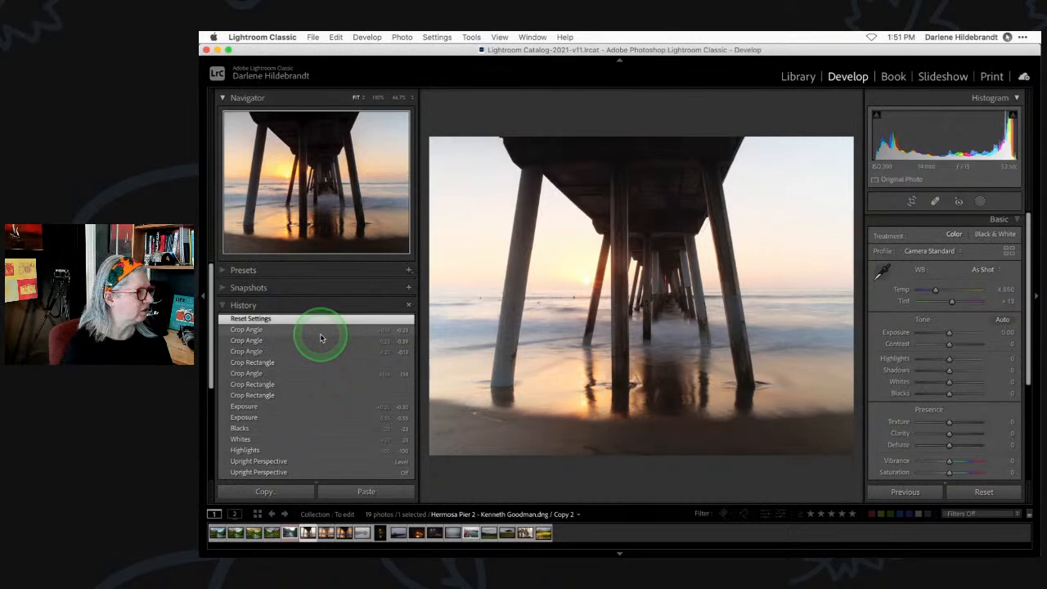
# Restore the edit from the latest Crop Angle history step and compare it with the updated Before version.
pyautogui.click(246, 329)
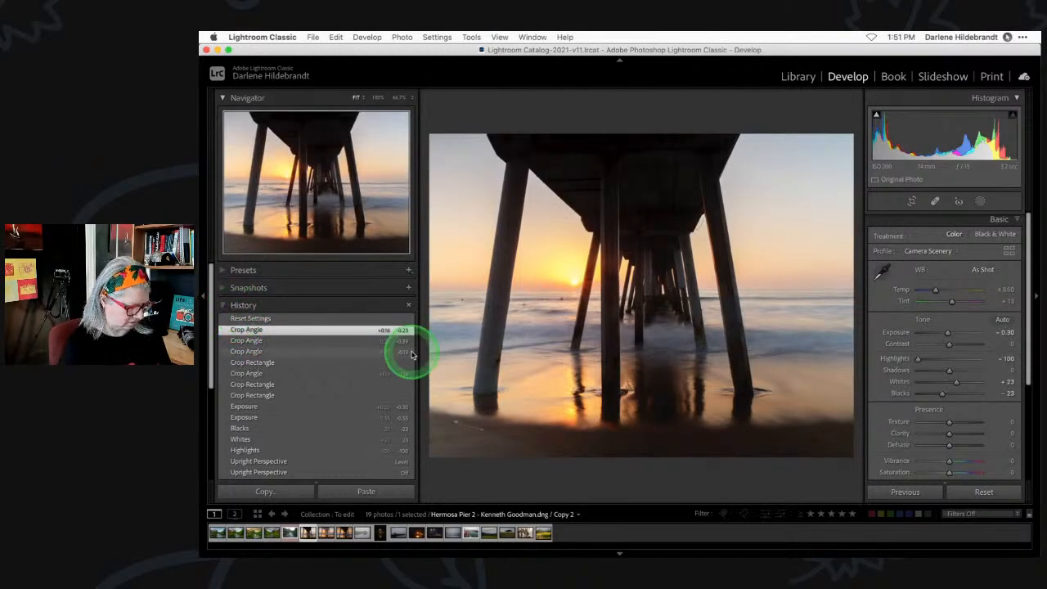
pyautogui.press('\\')
pyautogui.press('\\')
pyautogui.press('\\')
pyautogui.press('\\')
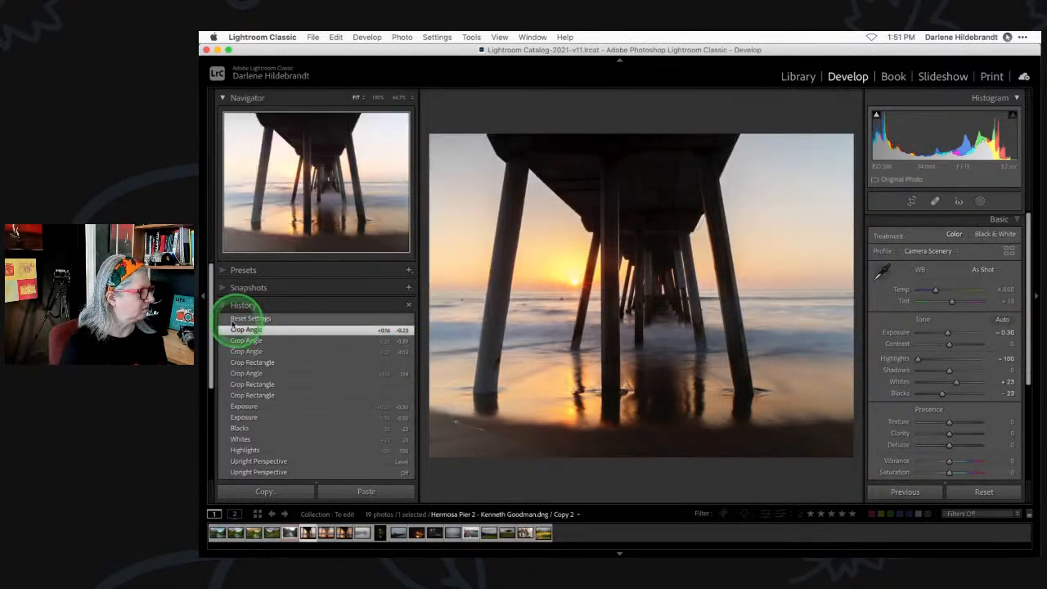
pyautogui.click(205, 299)
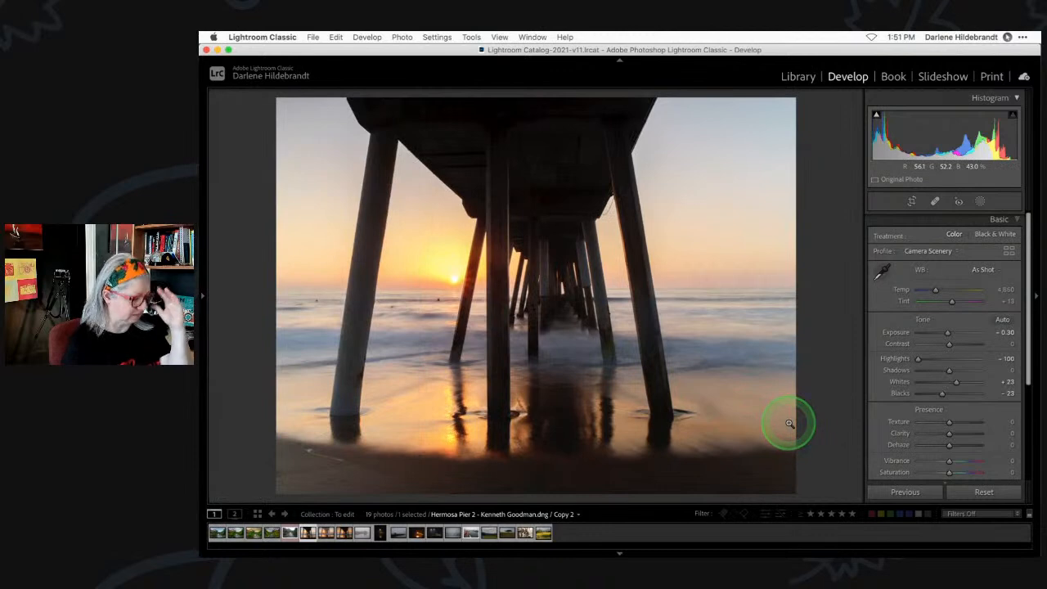
pyautogui.press('\\')
pyautogui.press('\\')
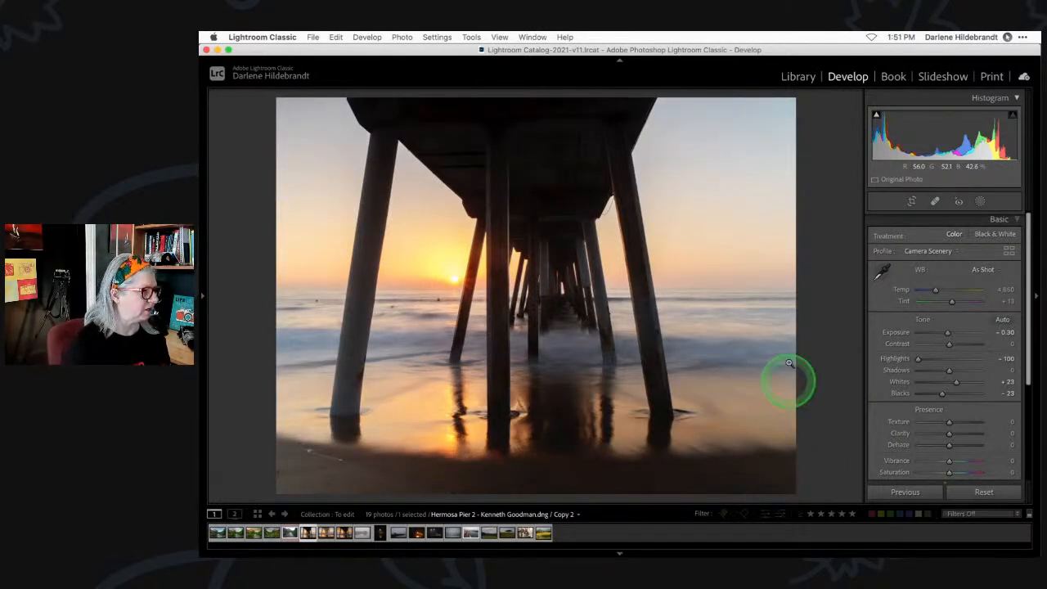
# Rotate Copy 2's crop very slightly clockwise to straighten the horizon and apply it.
pyautogui.press('r')
pyautogui.moveTo(832, 201); pyautogui.dragTo(834, 203)
pyautogui.press('Return')
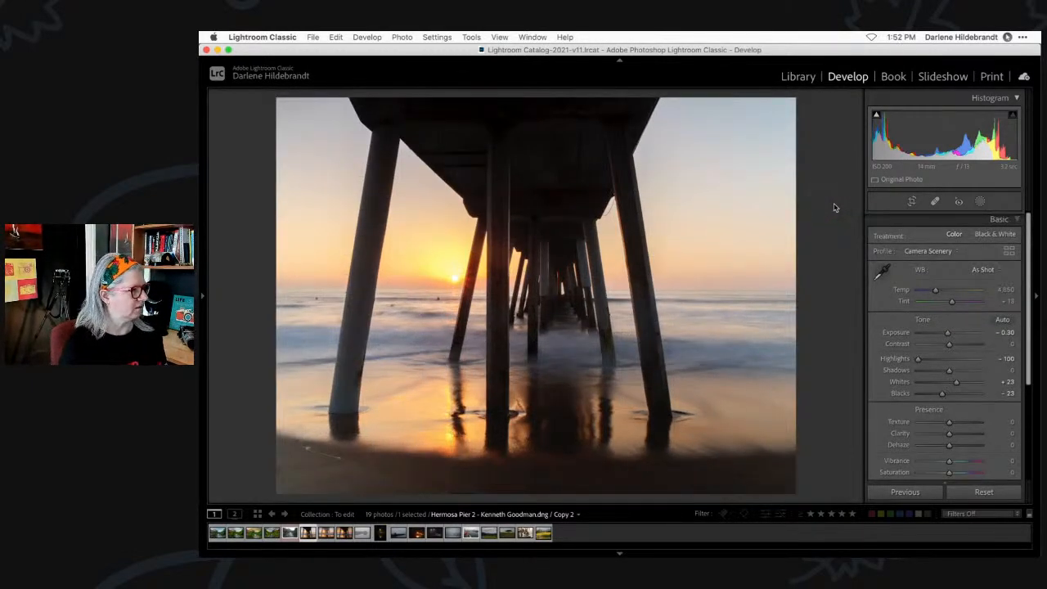
# Set Copy 2's Whites to +27, Blacks to -32 and Clarity to +12.
pyautogui.moveTo(941, 394); pyautogui.dragTo(959, 383)
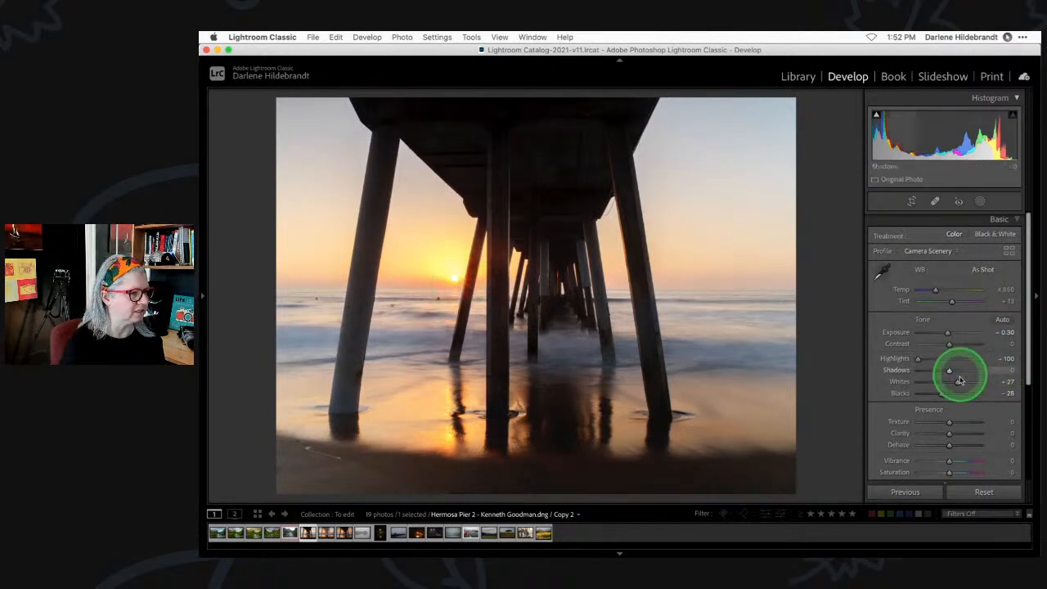
pyautogui.moveTo(958, 381); pyautogui.dragTo(939, 396)
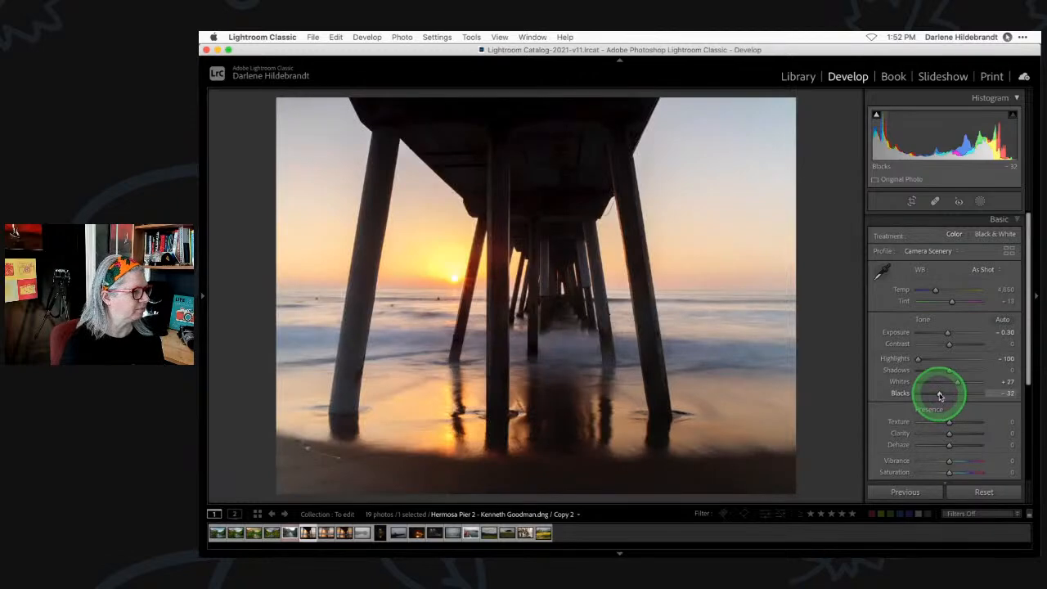
pyautogui.click(950, 446)
pyautogui.moveTo(949, 436); pyautogui.dragTo(953, 435)
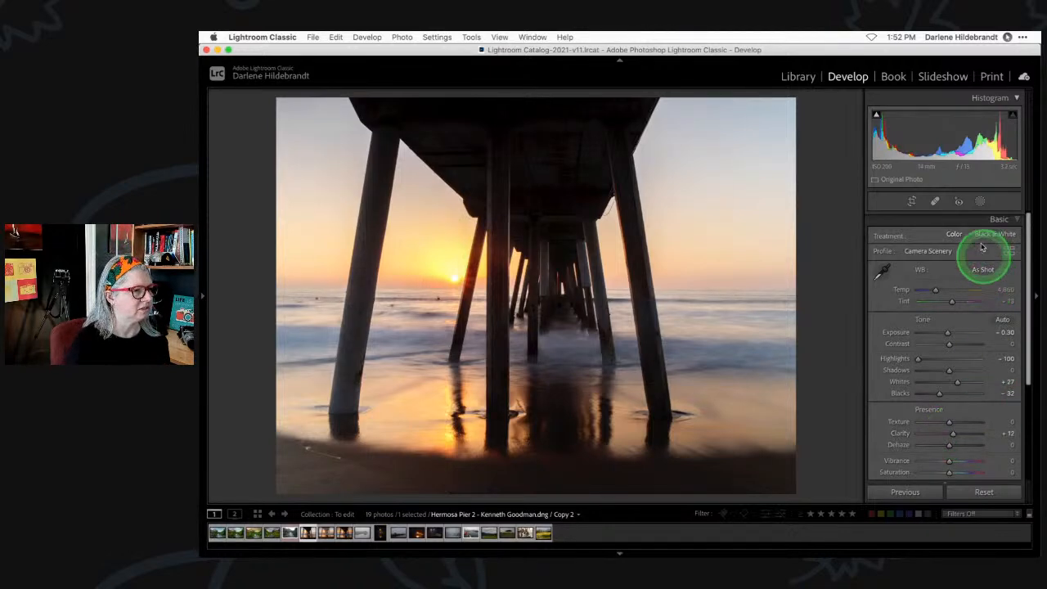
# Mask the sky with Select Sky and darken it with Exposure -0.45 and Highlights -47, moving the Masks list clear of the sky.
pyautogui.click(980, 202)
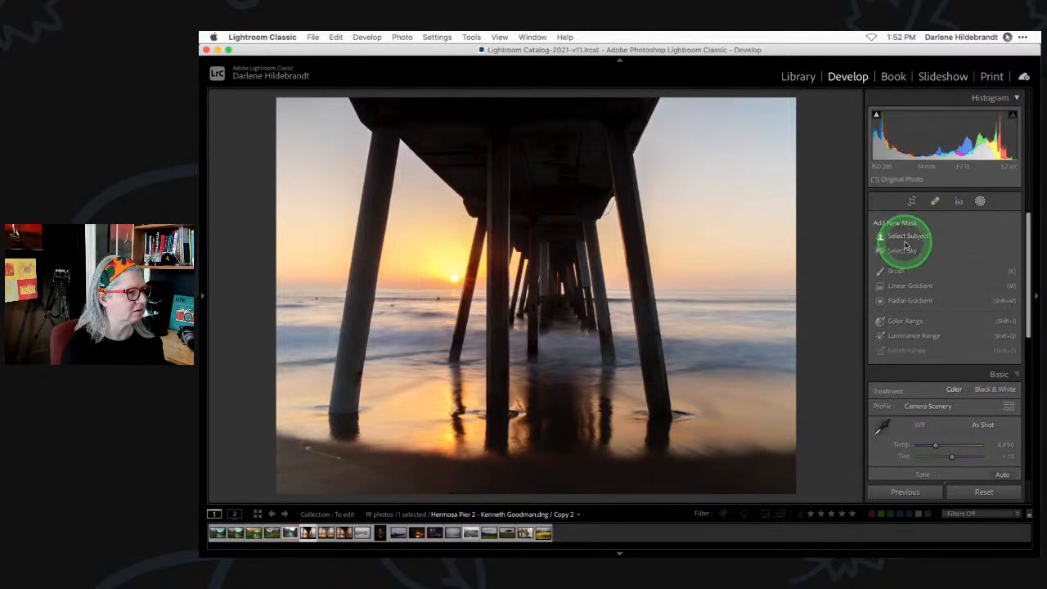
pyautogui.click(902, 250)
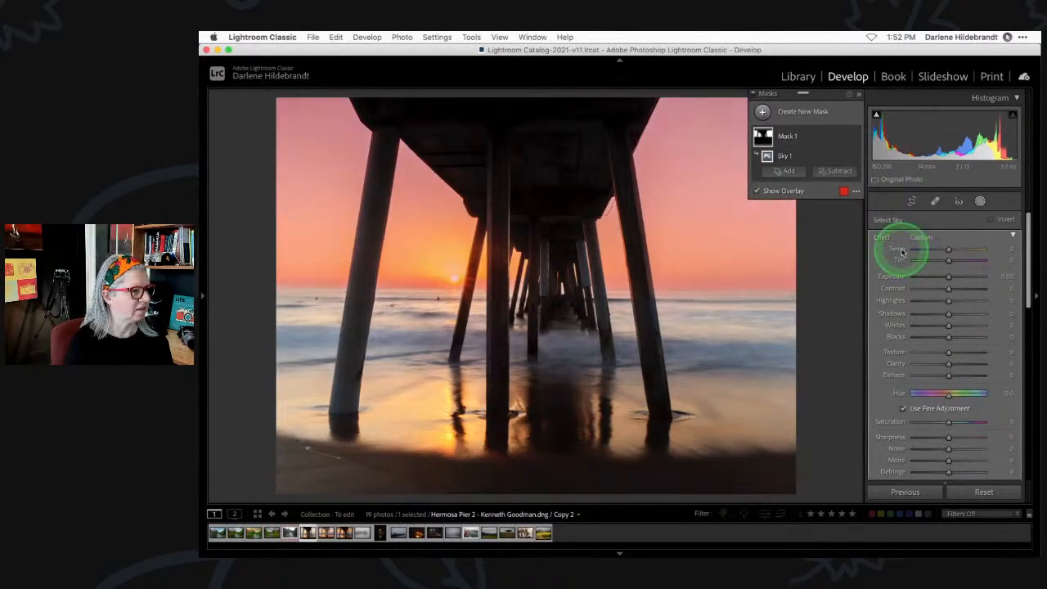
pyautogui.click(949, 279)
pyautogui.moveTo(949, 278); pyautogui.dragTo(935, 303)
pyautogui.click(949, 303)
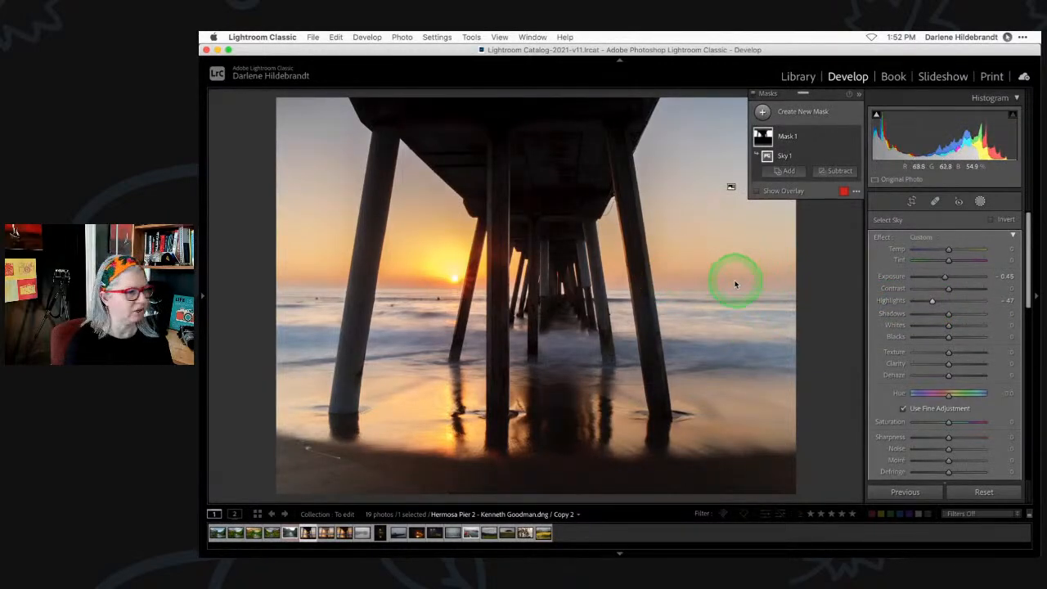
pyautogui.moveTo(825, 93); pyautogui.dragTo(817, 404)
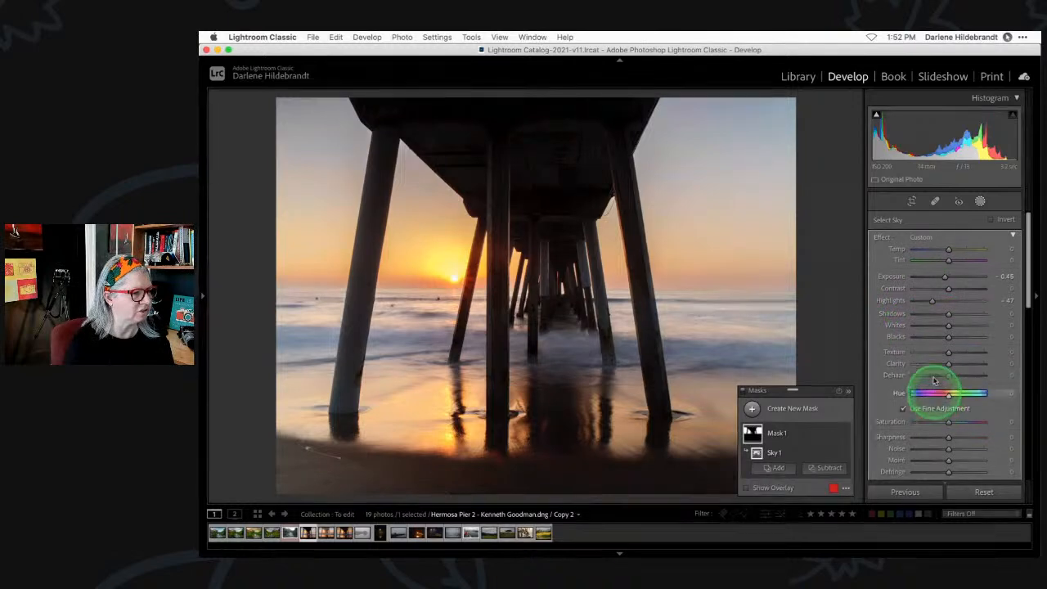
# Try warming the sky mask with Temp 22 and a slight magenta Tint, and reset both sliders.
pyautogui.moveTo(949, 250); pyautogui.dragTo(959, 251)
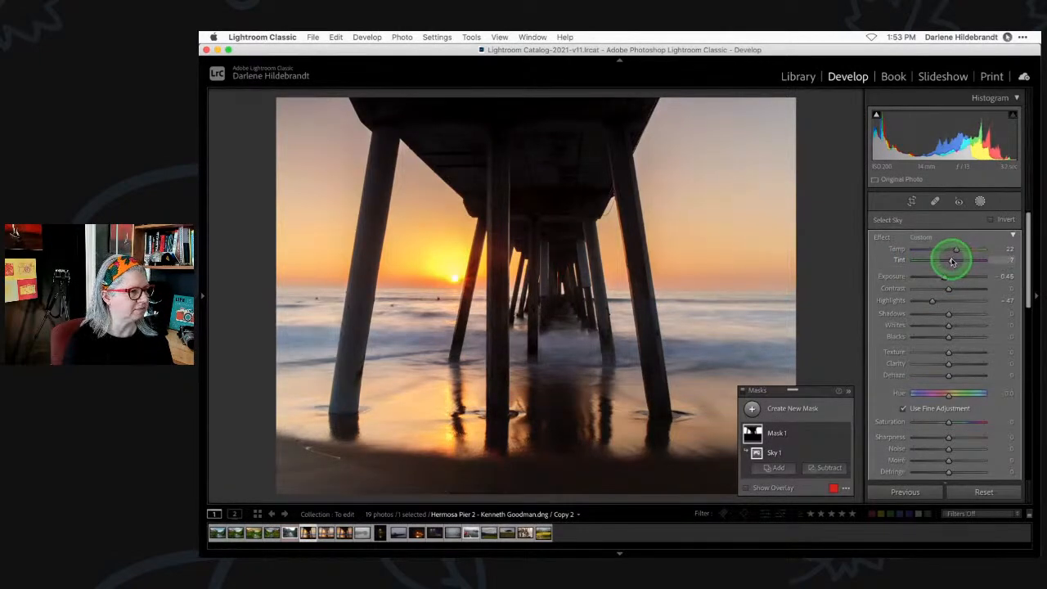
pyautogui.scroll(-6, 951, 259)
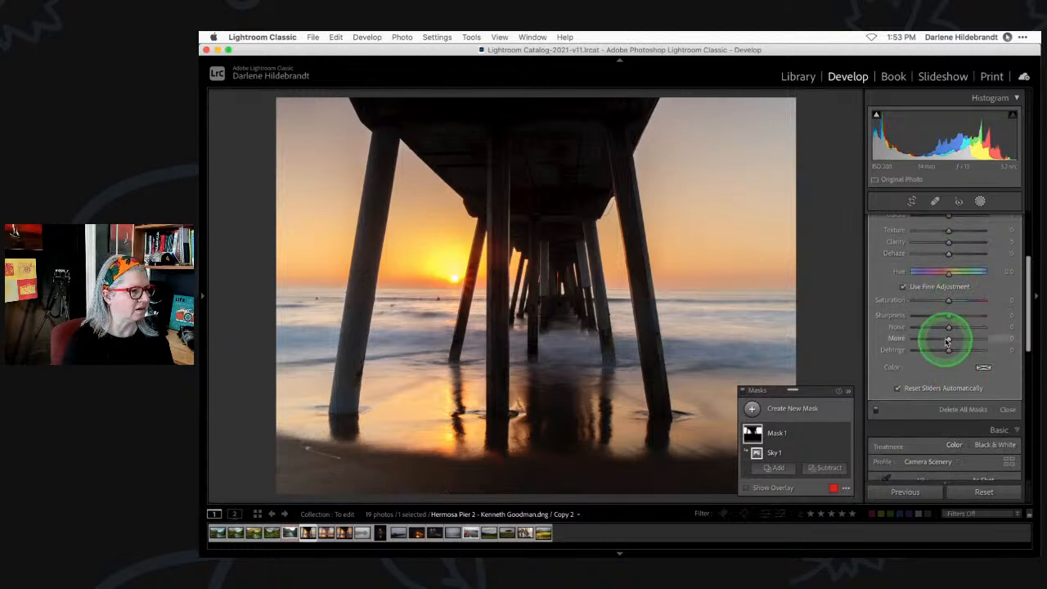
pyautogui.scroll(6, 937, 310)
pyautogui.doubleClick(955, 249)
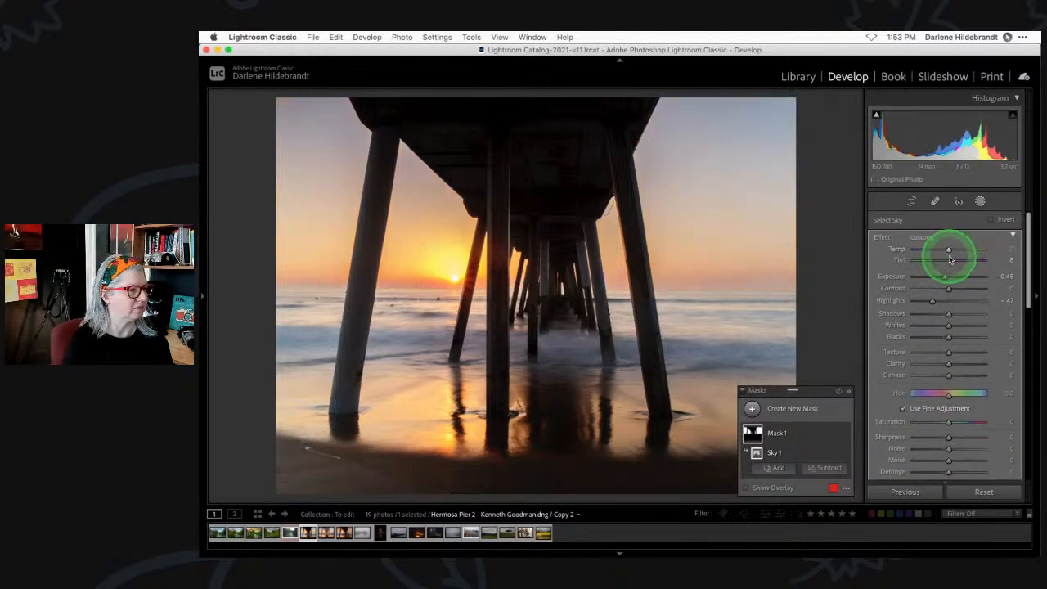
pyautogui.doubleClick(952, 261)
# Try several overlay colors on the sky mask and apply a golden yellow with hue 50 and saturation 64%.
pyautogui.scroll(-2, 951, 260)
pyautogui.scroll(-3, 951, 257)
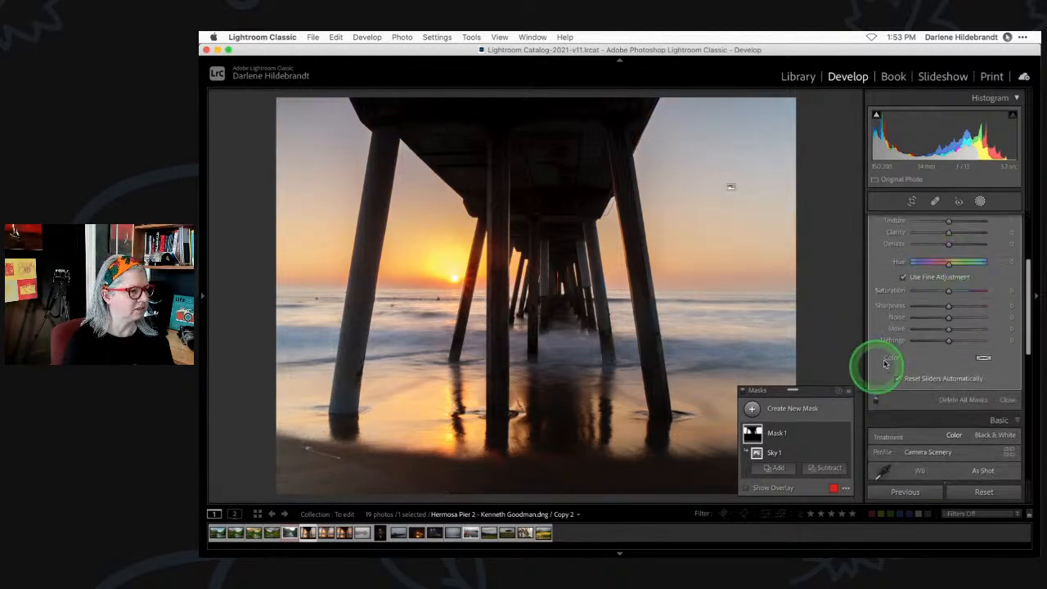
pyautogui.click(983, 358)
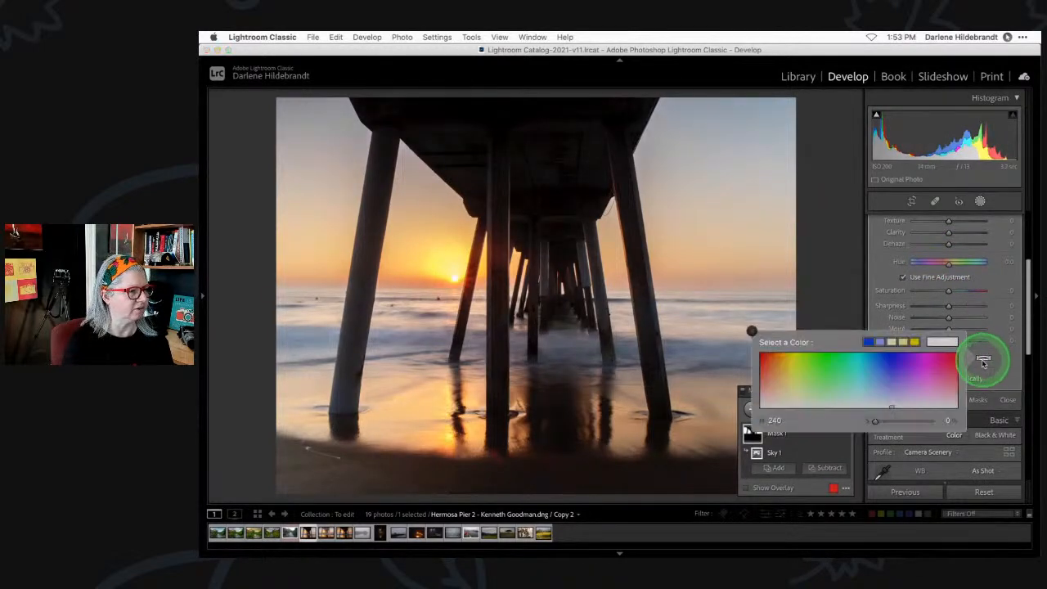
pyautogui.click(773, 361)
pyautogui.click(794, 377)
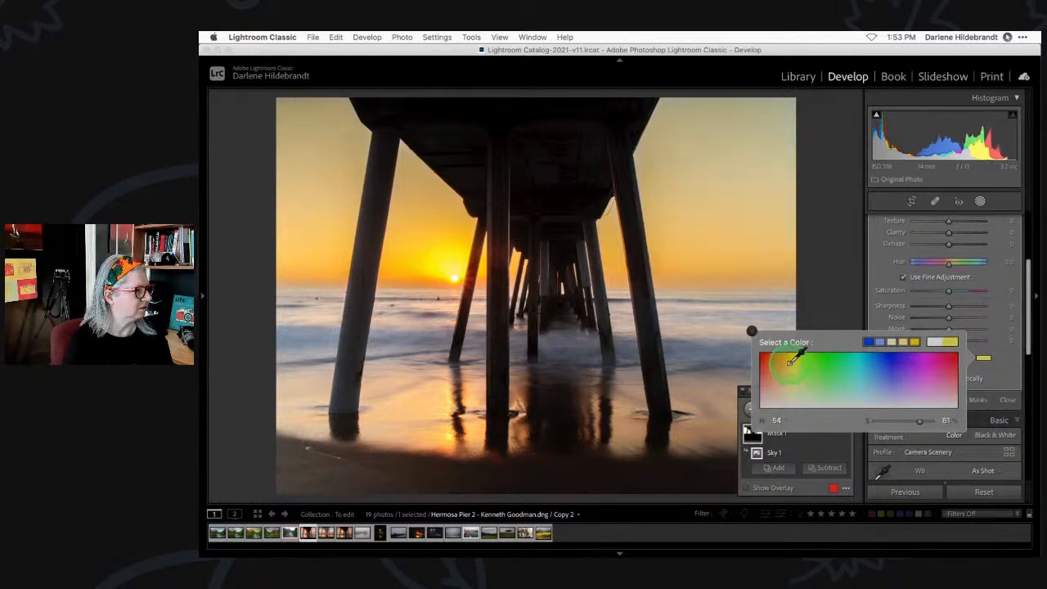
pyautogui.click(881, 370)
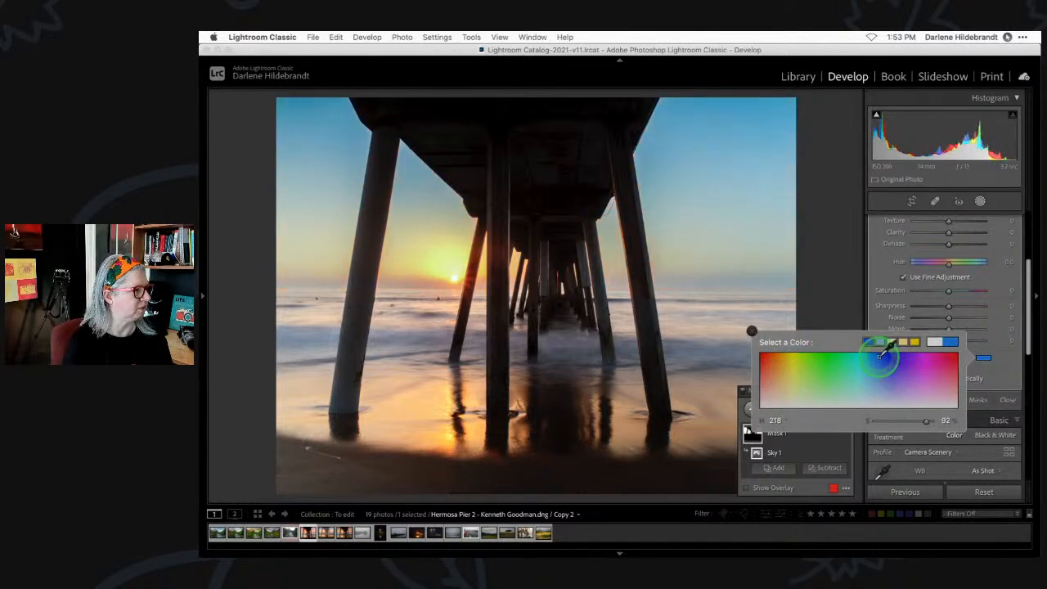
pyautogui.click(915, 370)
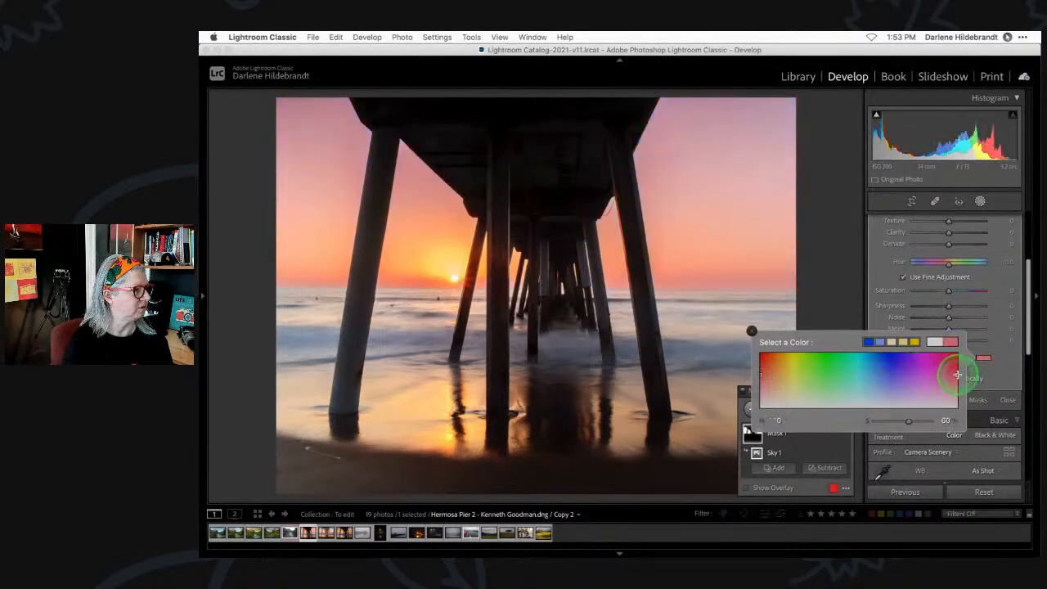
pyautogui.click(829, 369)
pyautogui.moveTo(829, 369); pyautogui.dragTo(790, 379)
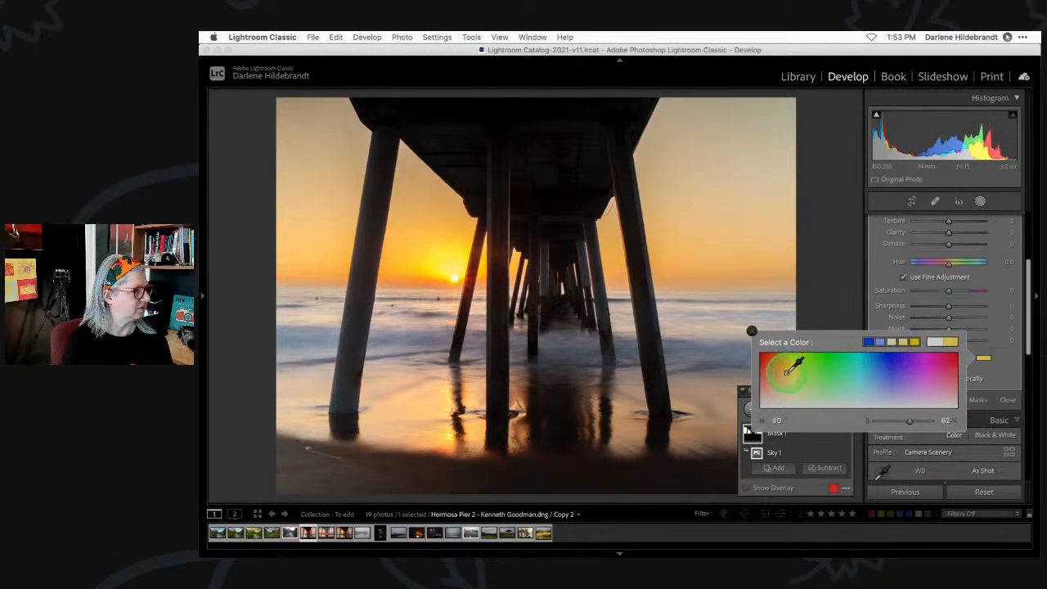
pyautogui.moveTo(910, 421)
pyautogui.mouseDown()
pyautogui.moveTo(896, 423)
pyautogui.moveTo(912, 420)
pyautogui.mouseUp()
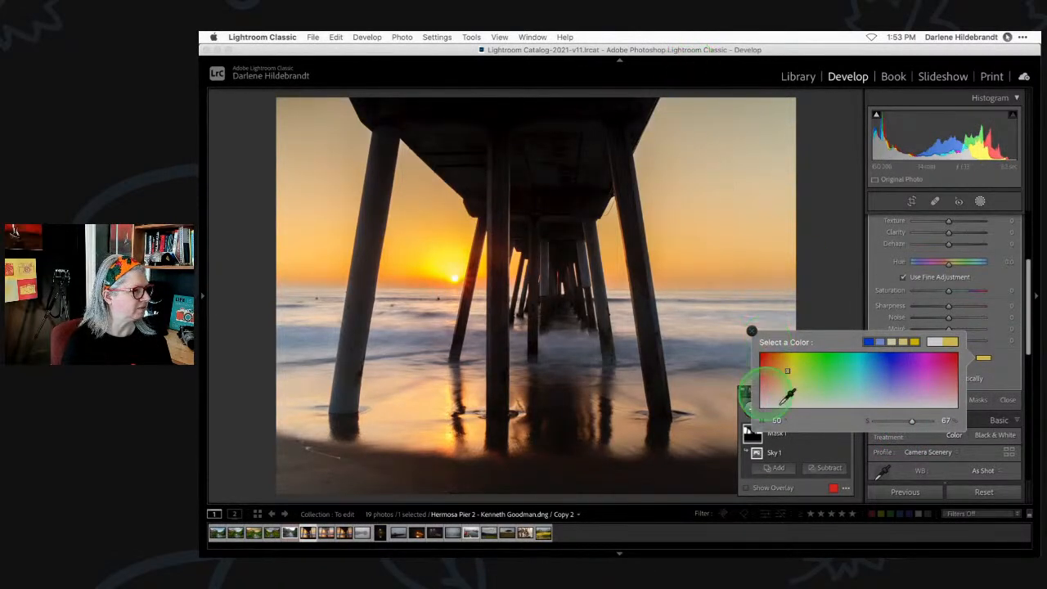
pyautogui.moveTo(914, 423); pyautogui.dragTo(912, 423)
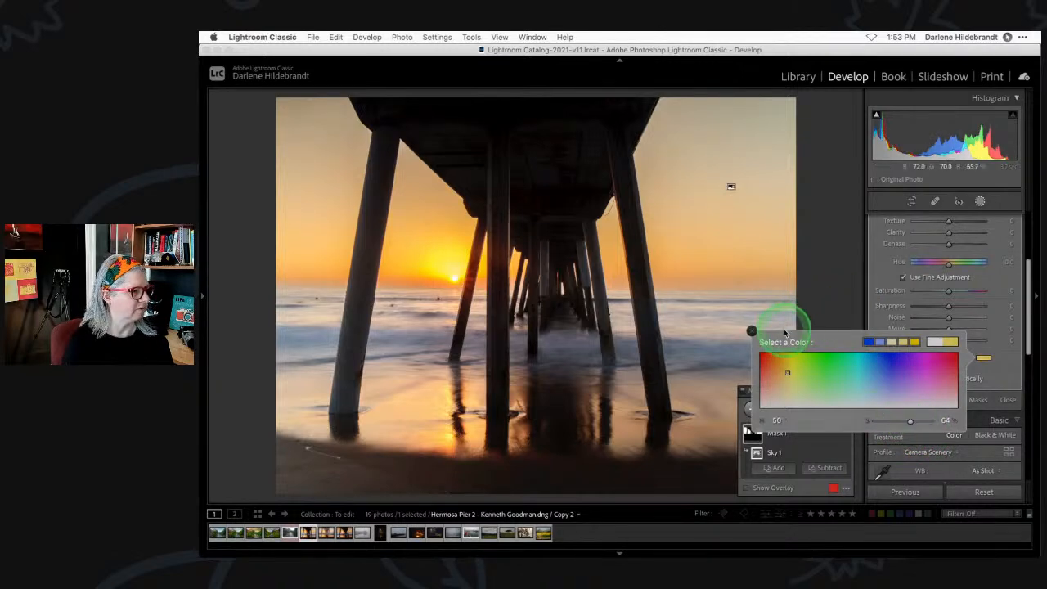
pyautogui.click(752, 330)
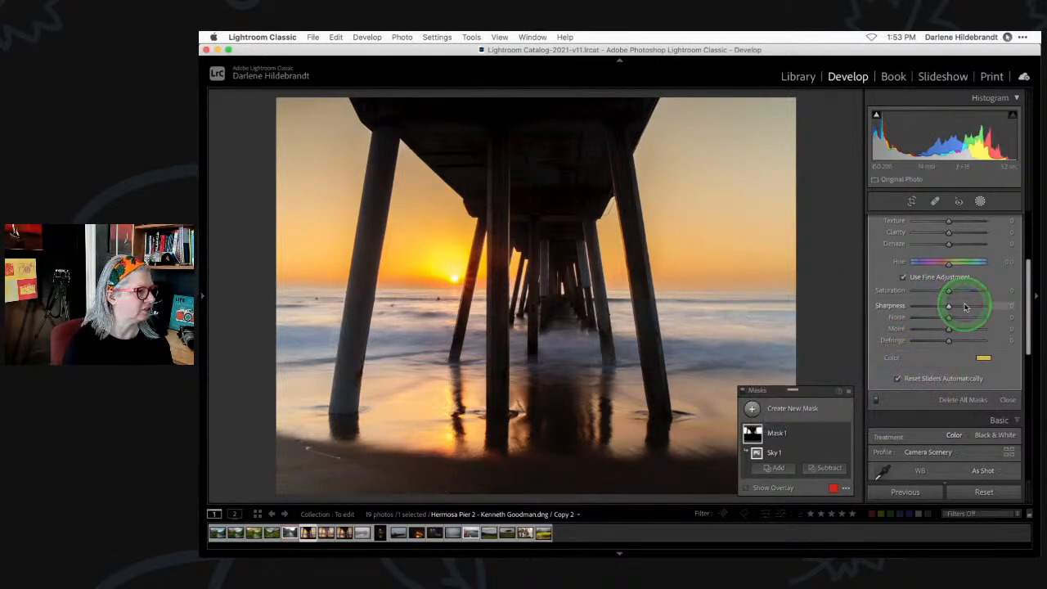
pyautogui.scroll(5, 966, 306)
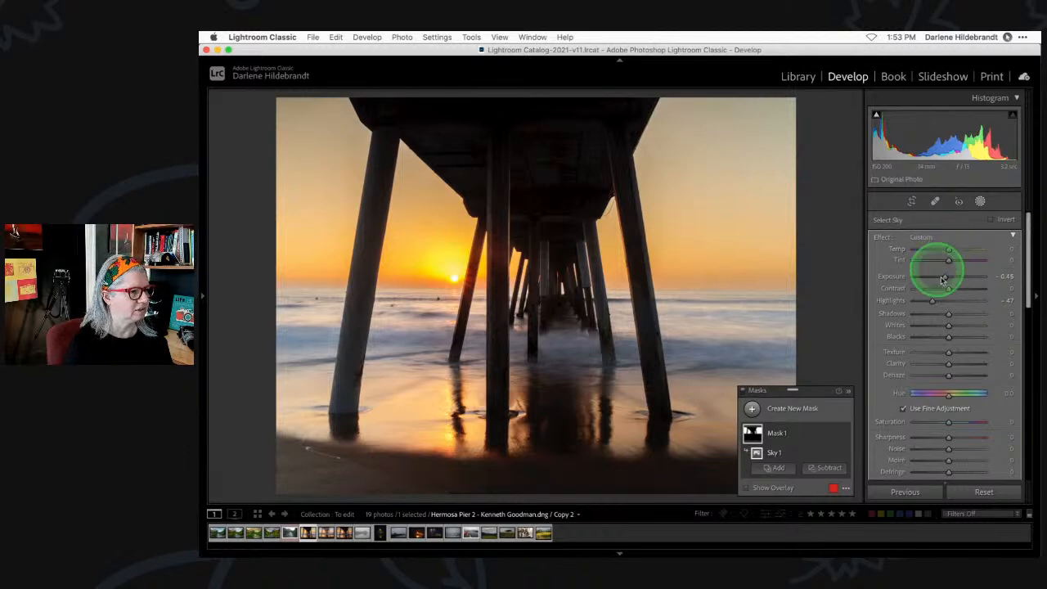
# Darken the sky mask to Exposure -0.60 and close the masking tool.
pyautogui.moveTo(947, 277); pyautogui.dragTo(945, 278)
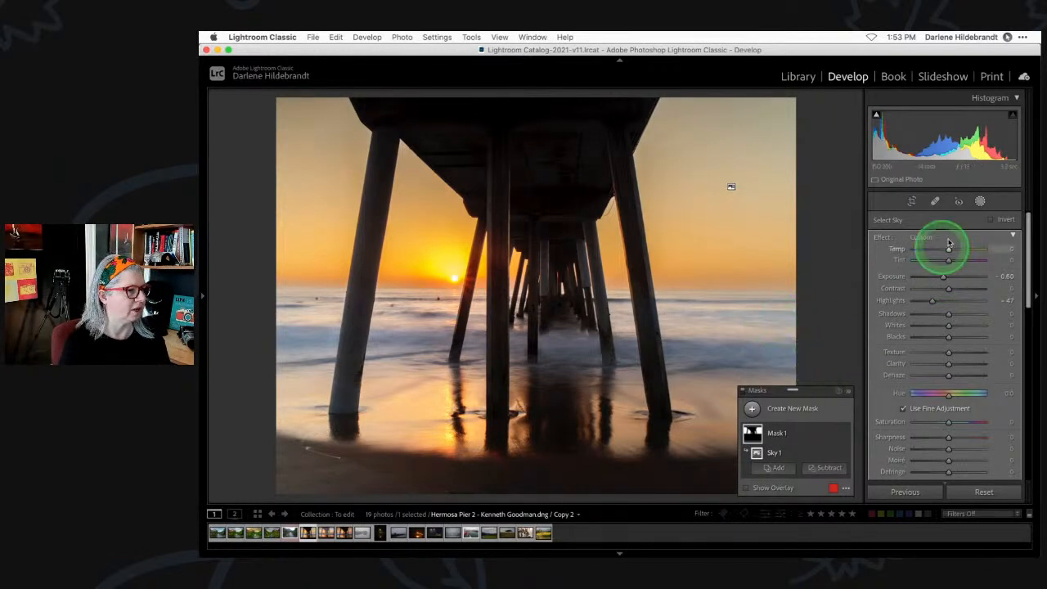
pyautogui.click(979, 201)
# Reduce the HSL saturation of Yellow to -18 and Green to -10 by targeting the glow around the sun, and compare with HSL off.
pyautogui.scroll(-5, 957, 362)
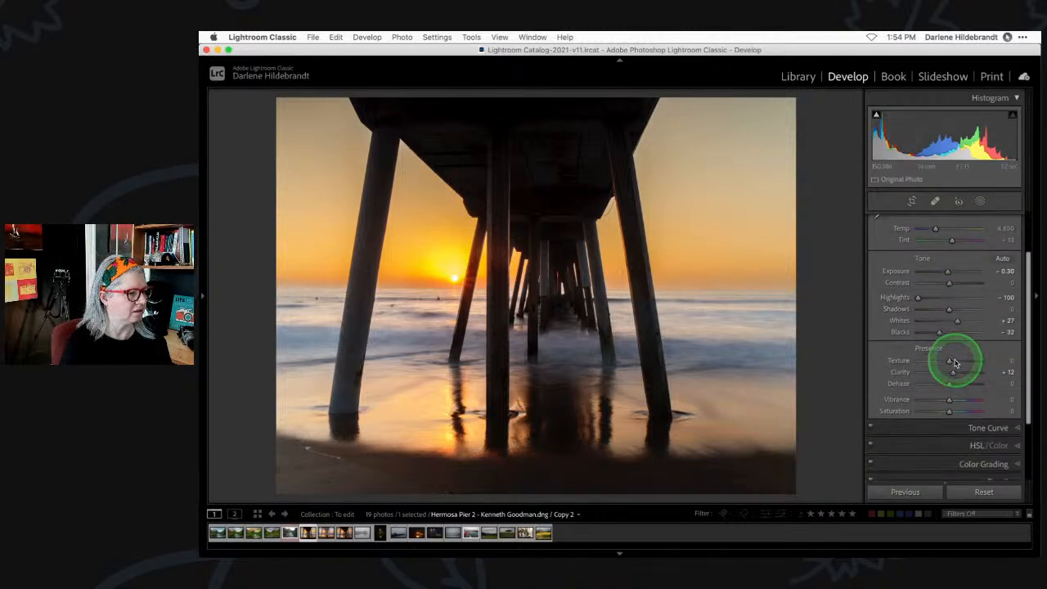
pyautogui.click(971, 366)
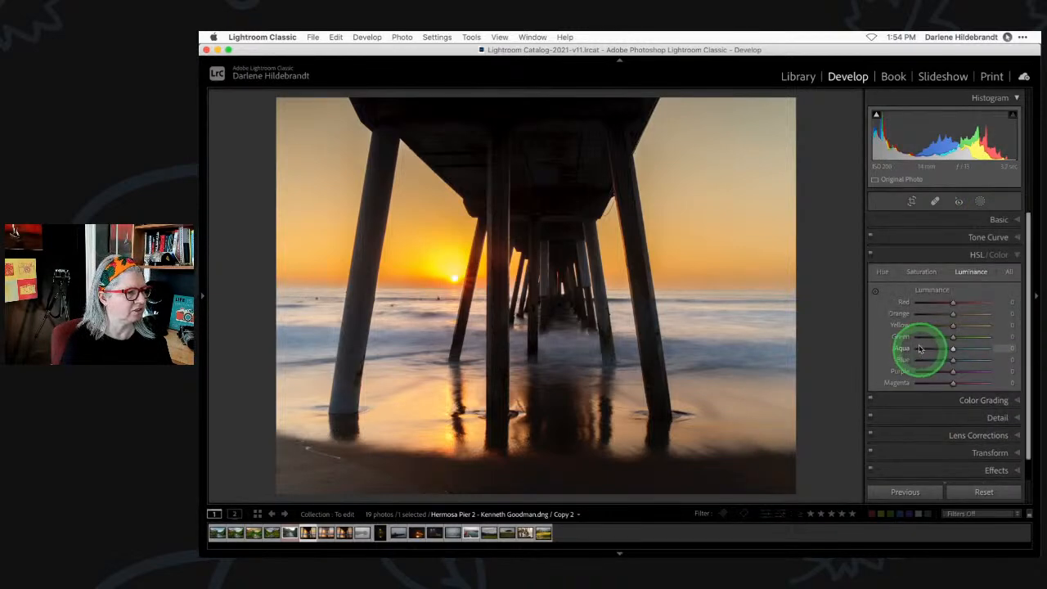
pyautogui.click(921, 271)
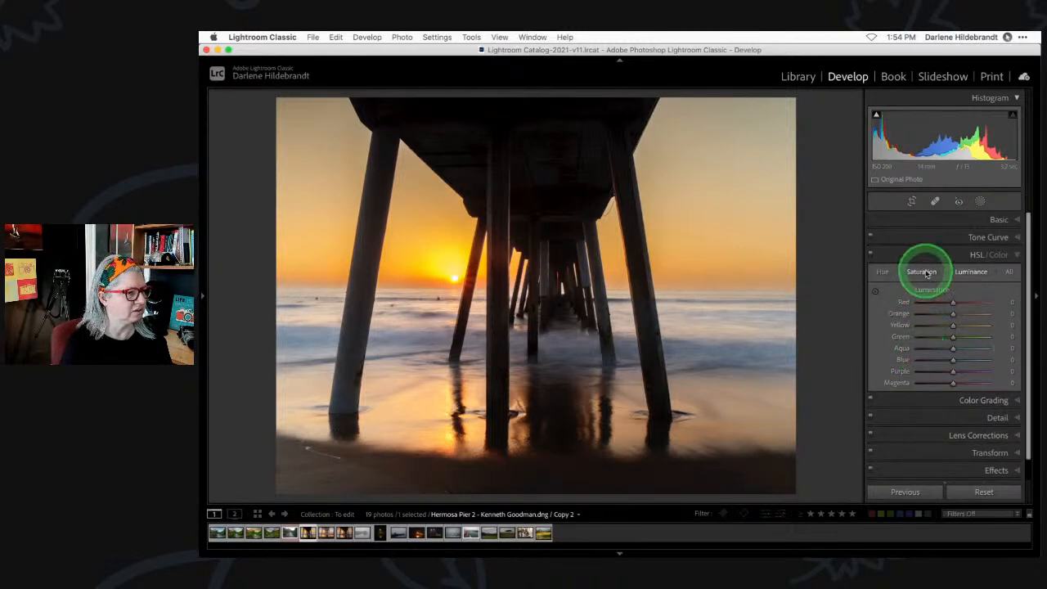
pyautogui.click(875, 293)
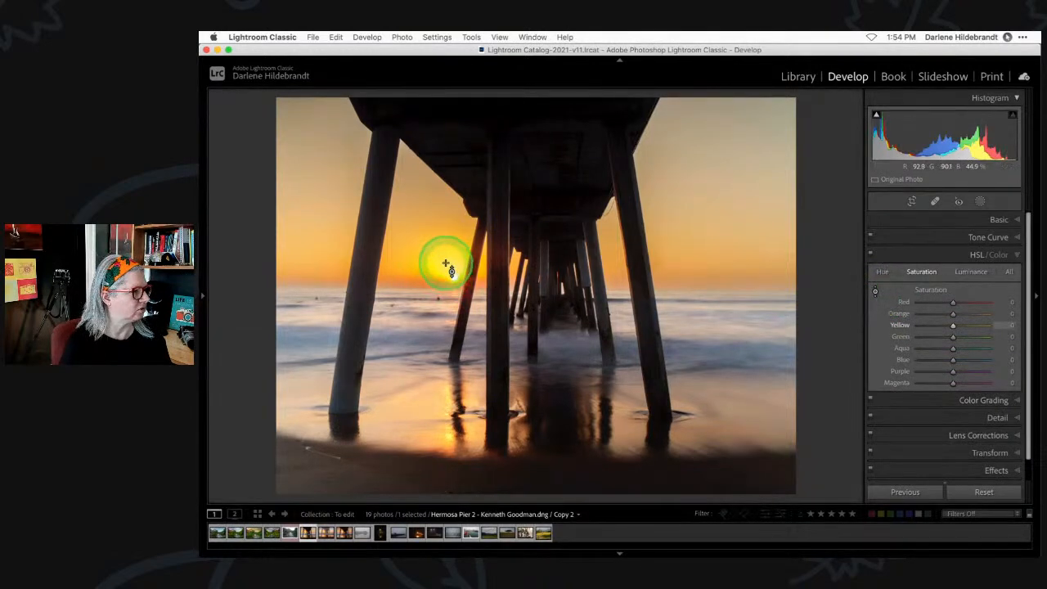
pyautogui.moveTo(445, 261); pyautogui.dragTo(446, 264)
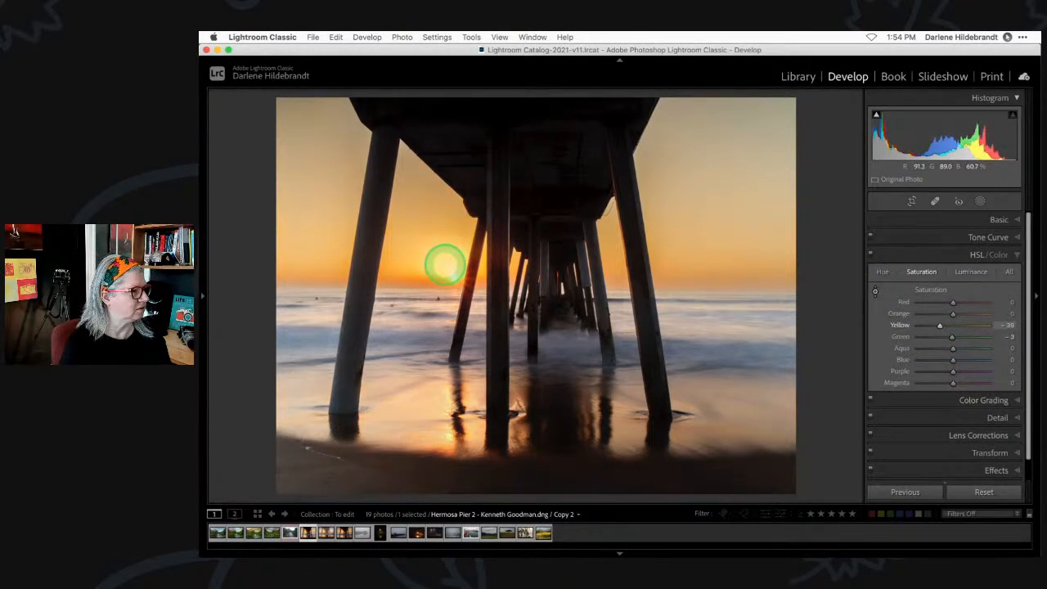
pyautogui.moveTo(443, 260)
pyautogui.mouseDown()
pyautogui.moveTo(456, 346)
pyautogui.moveTo(439, 252)
pyautogui.moveTo(449, 276)
pyautogui.mouseUp()
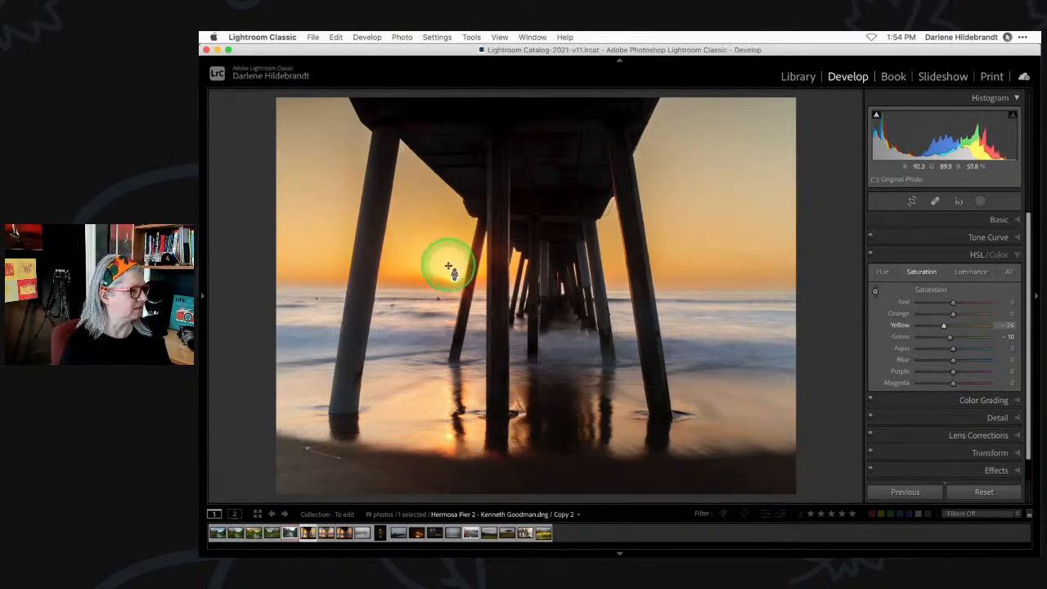
pyautogui.moveTo(944, 328); pyautogui.dragTo(948, 329)
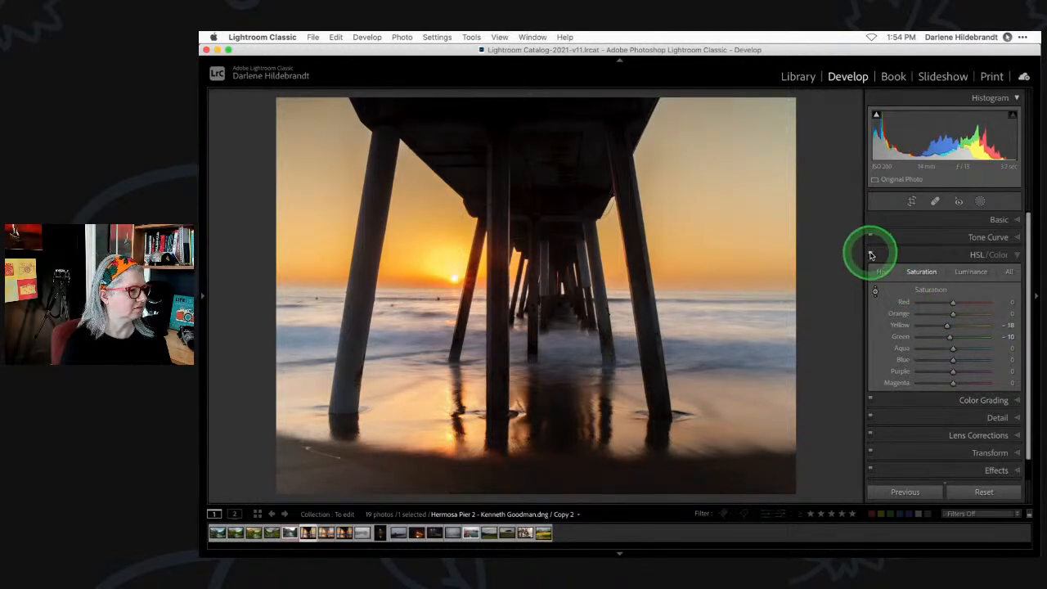
pyautogui.click(870, 255)
pyautogui.click(871, 255)
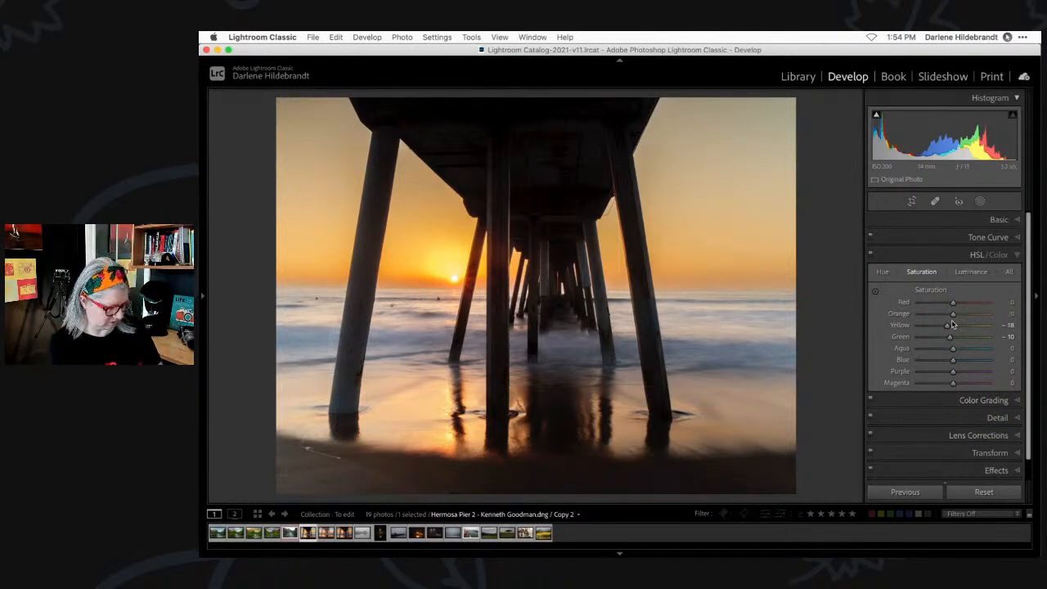
# Inspect the pillar edges against the sky up close and turn on Remove Chromatic Aberration.
pyautogui.click(616, 227)
pyautogui.hscroll(-5, 580, 230)
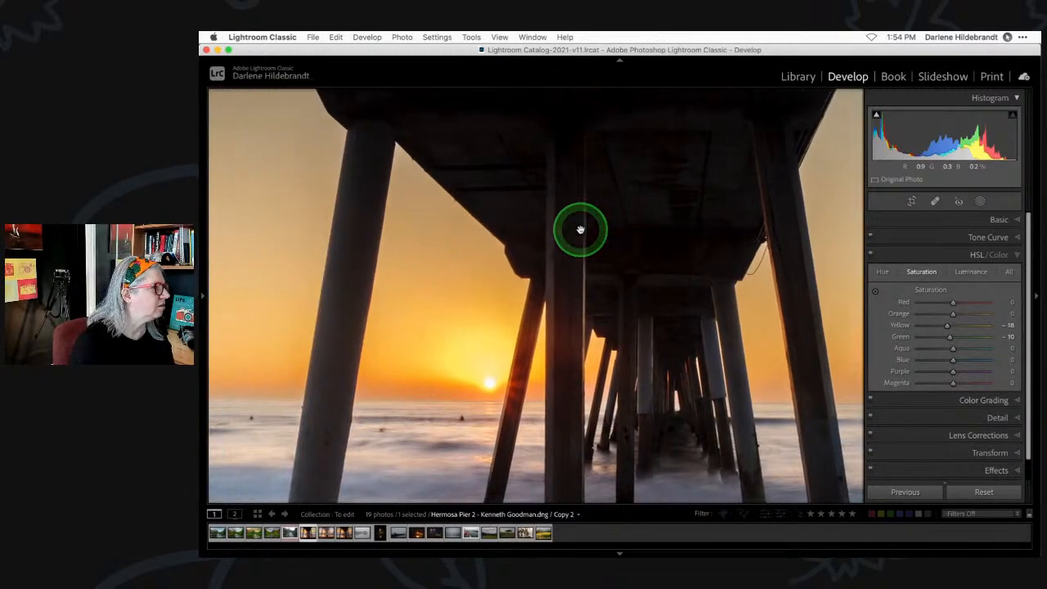
pyautogui.hscroll(-2, 580, 230)
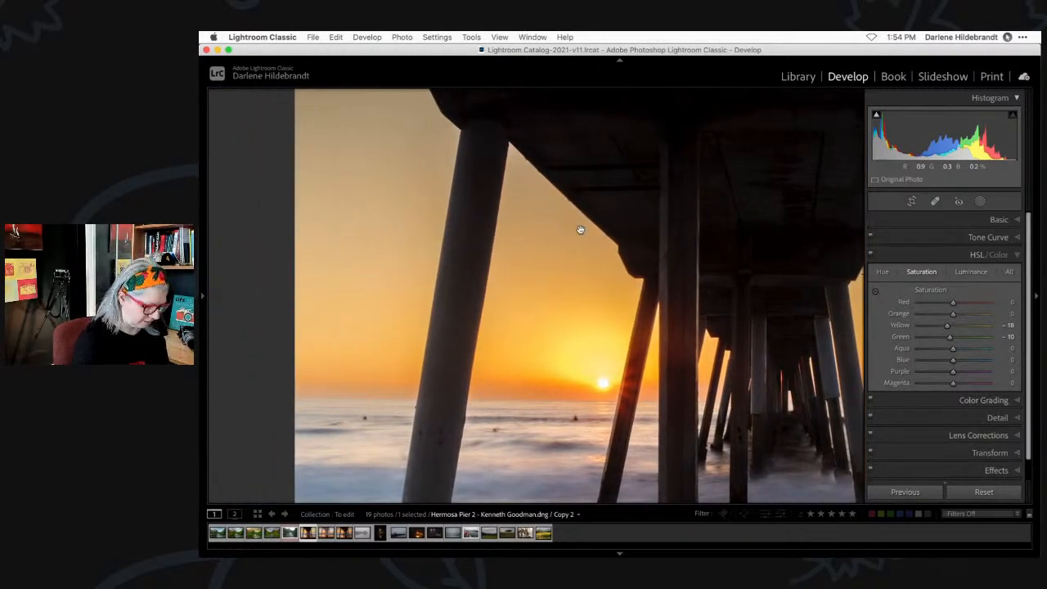
pyautogui.click(580, 230)
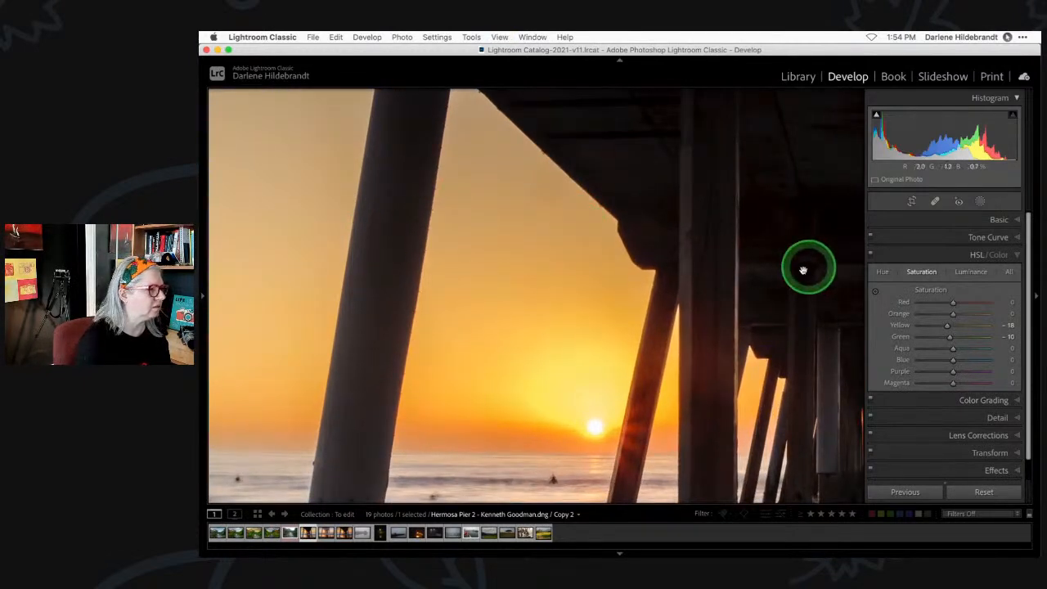
pyautogui.scroll(-2, 923, 303)
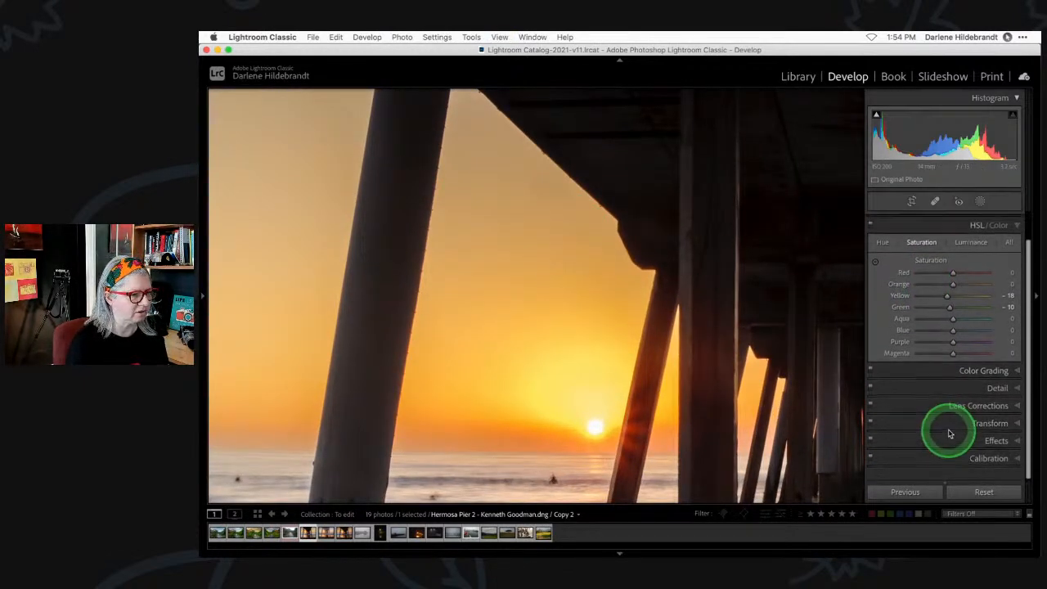
pyautogui.click(977, 409)
pyautogui.click(877, 299)
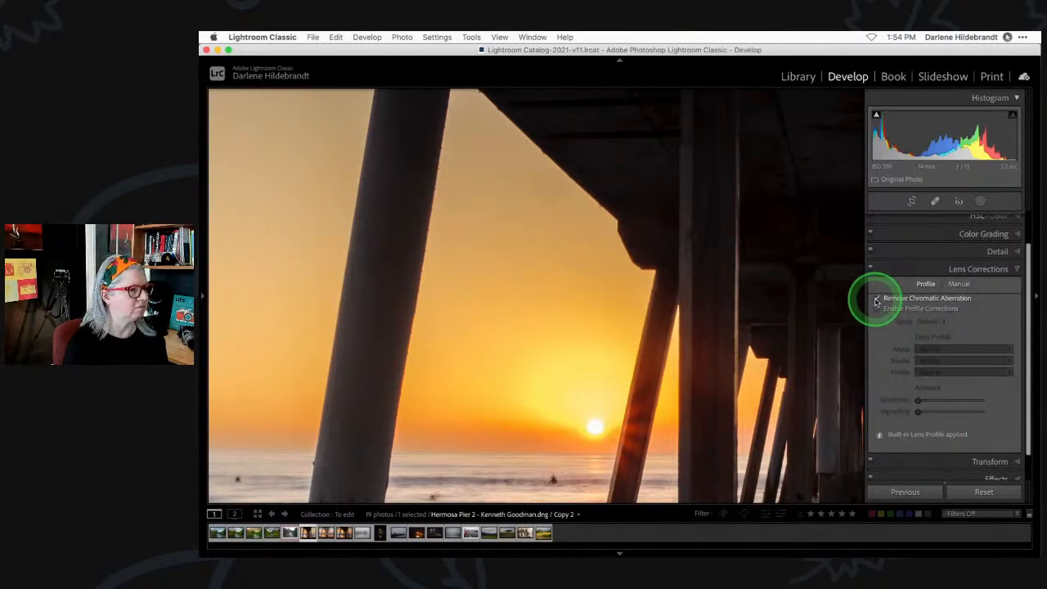
# Try to sample a fringe color along the pillar's edge with the manual Defringe eyedropper, and return to the full photo.
pyautogui.moveTo(407, 243); pyautogui.dragTo(449, 264)
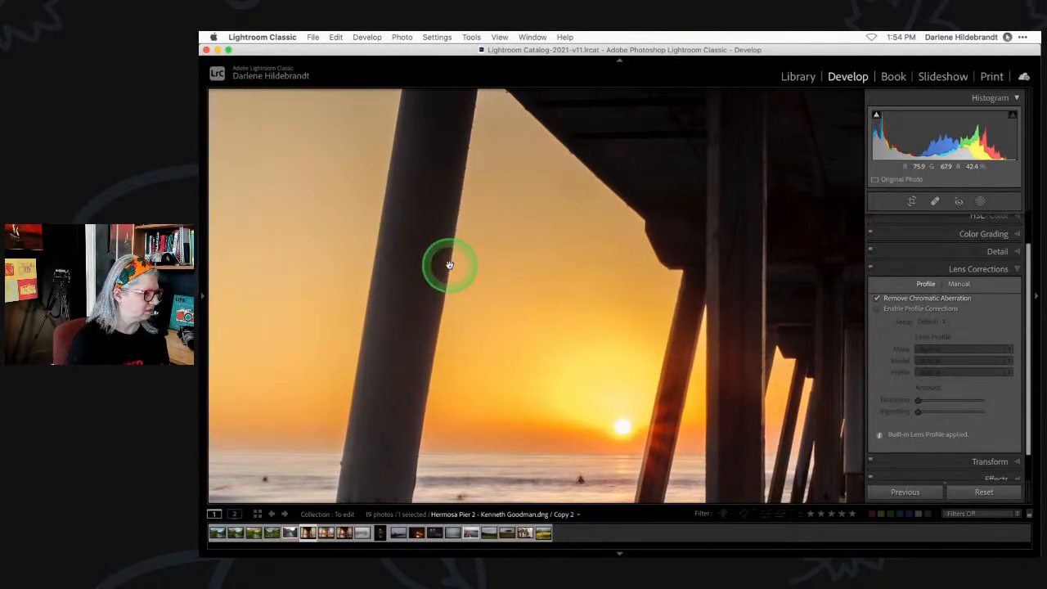
pyautogui.press('super+equal')
pyautogui.hscroll(-5, 449, 265)
pyautogui.hscroll(-5, 450, 265)
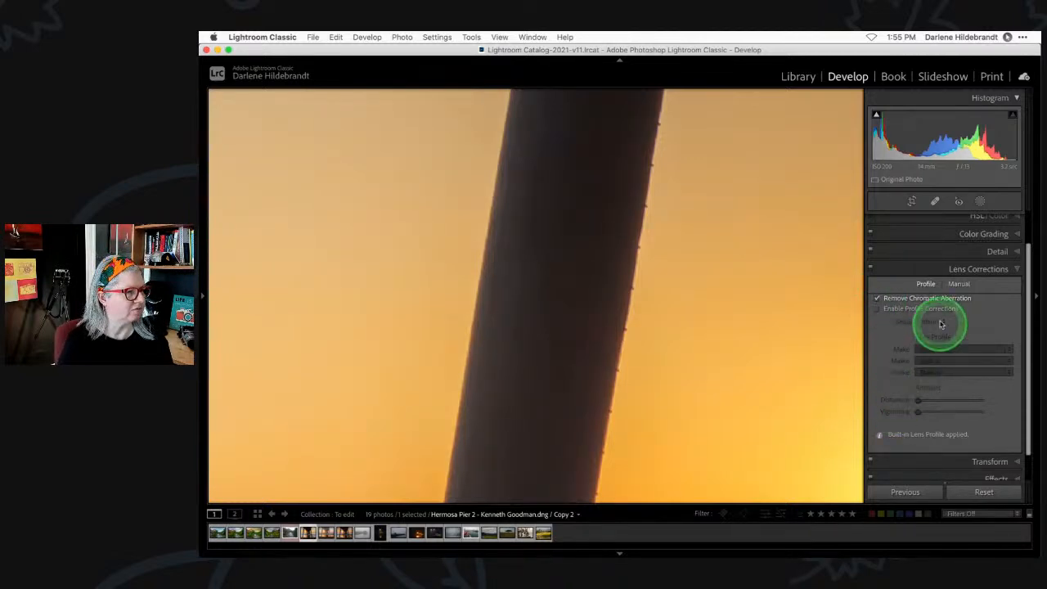
pyautogui.click(959, 284)
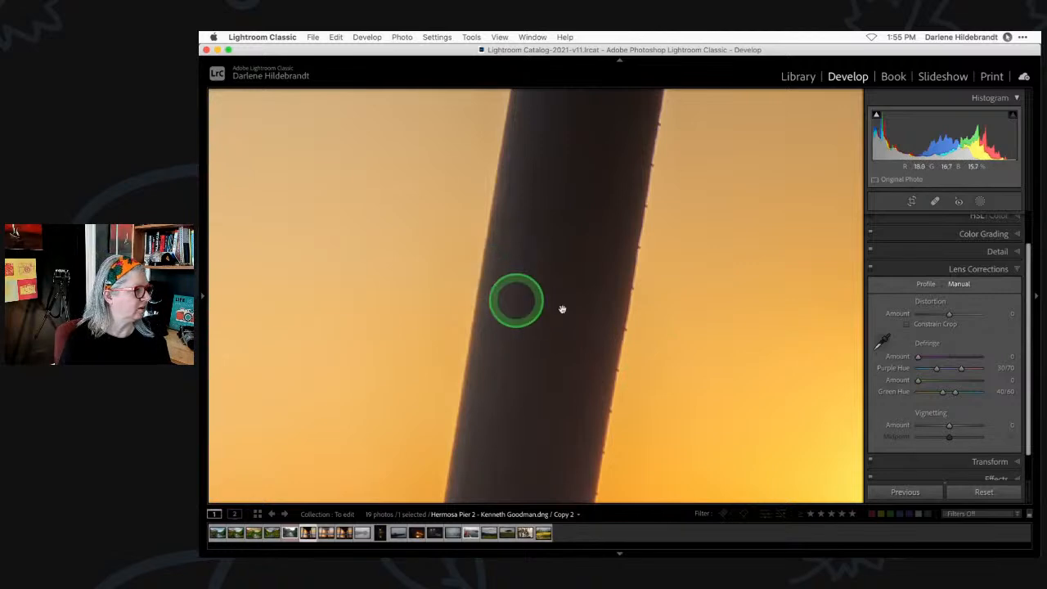
pyautogui.click(881, 344)
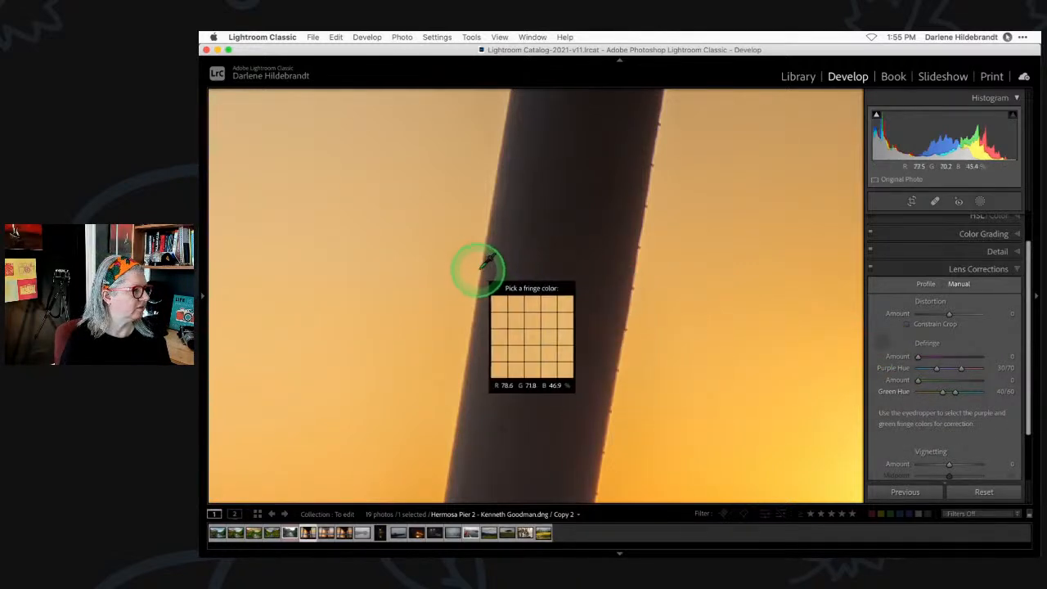
pyautogui.click(631, 277)
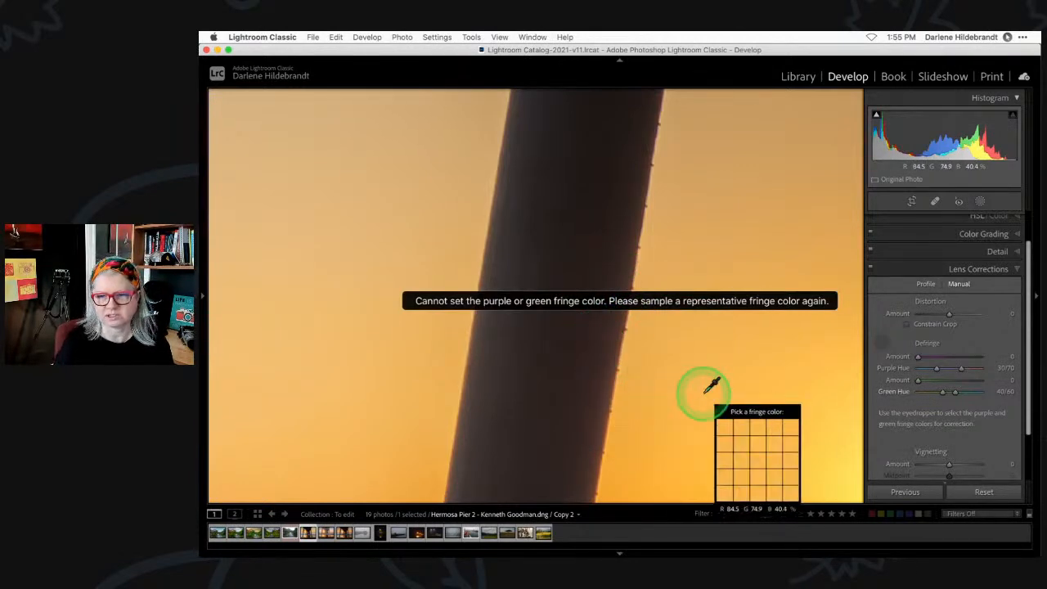
pyautogui.press('Escape')
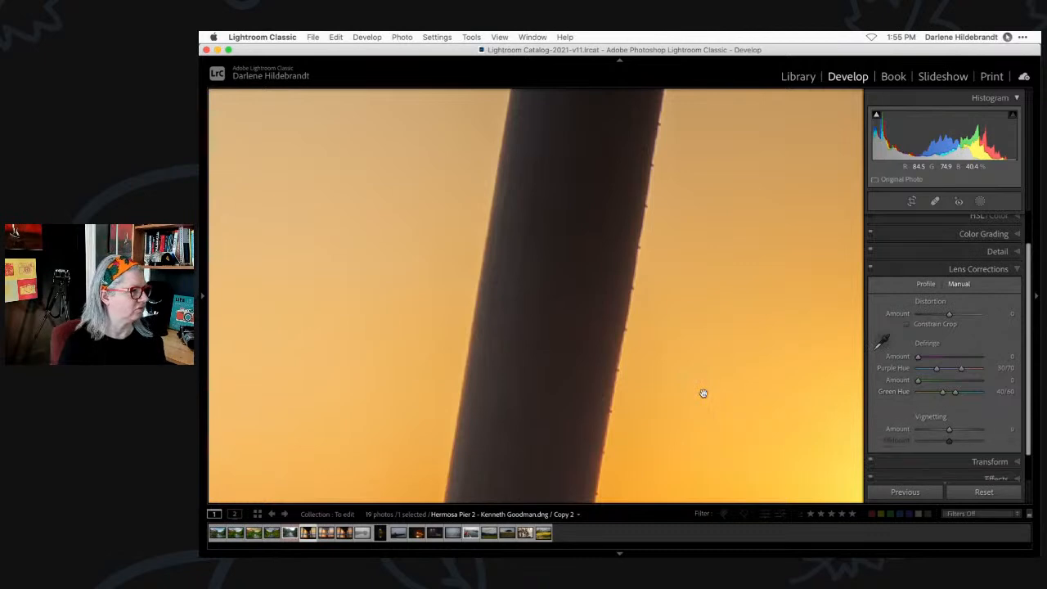
pyautogui.click(664, 311)
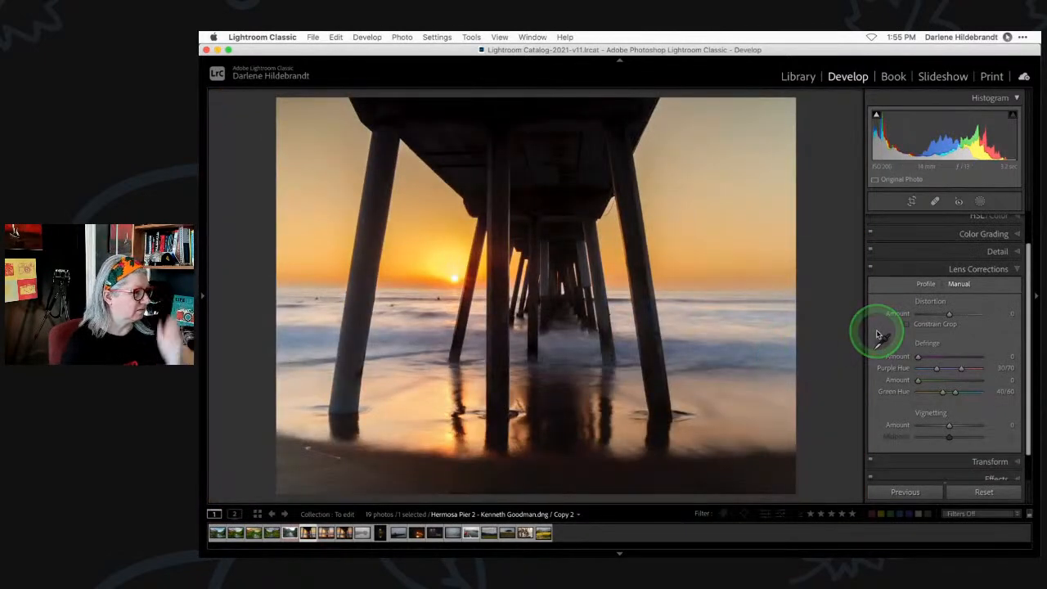
# Enable Profile Corrections with the Built-in lens profile and compare the photo before and after the edits.
pyautogui.click(922, 284)
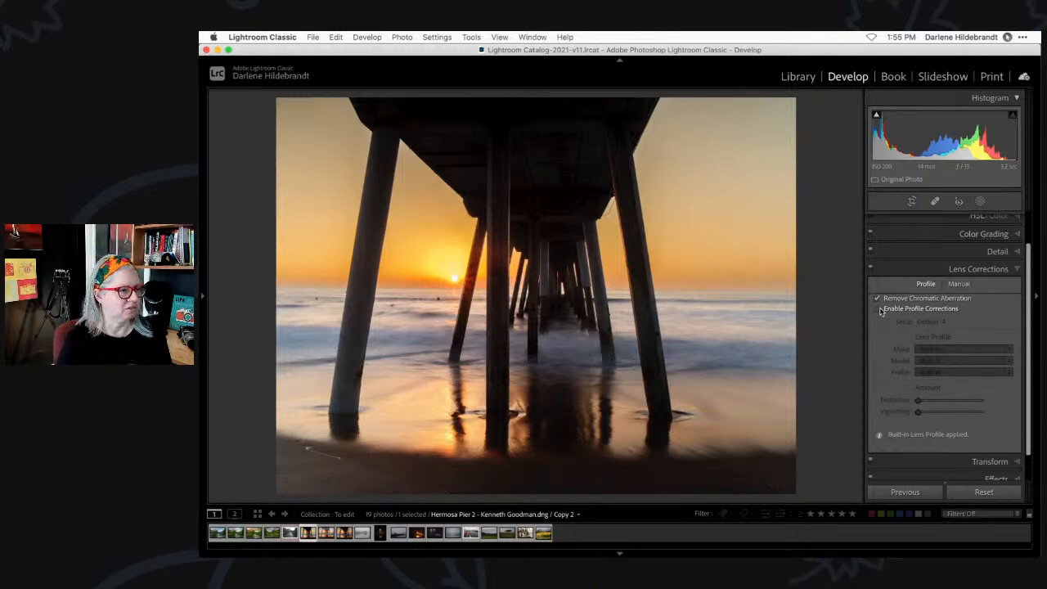
pyautogui.click(878, 309)
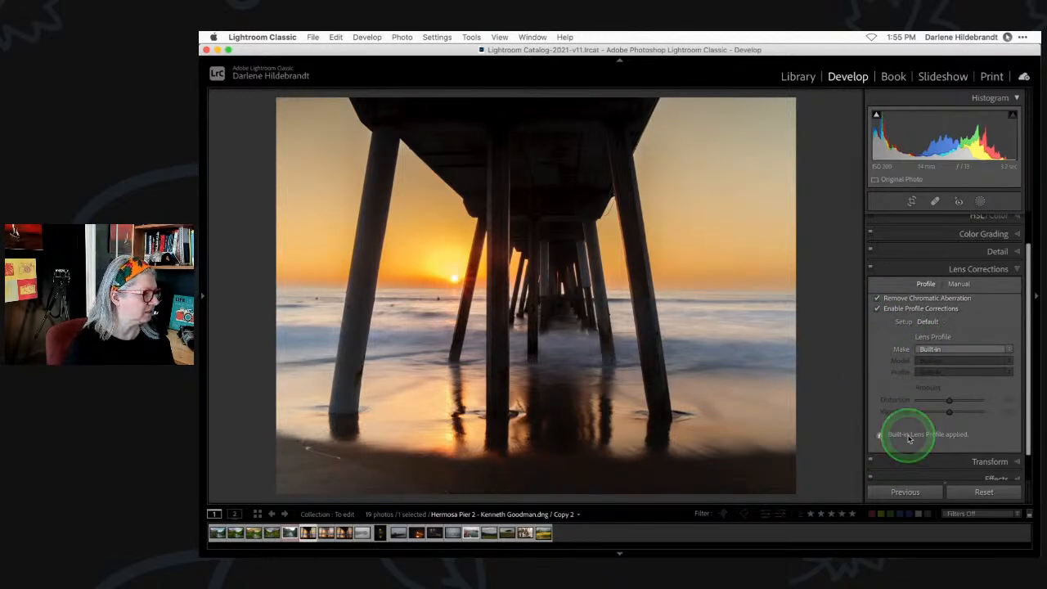
pyautogui.click(891, 312)
pyautogui.press('\\')
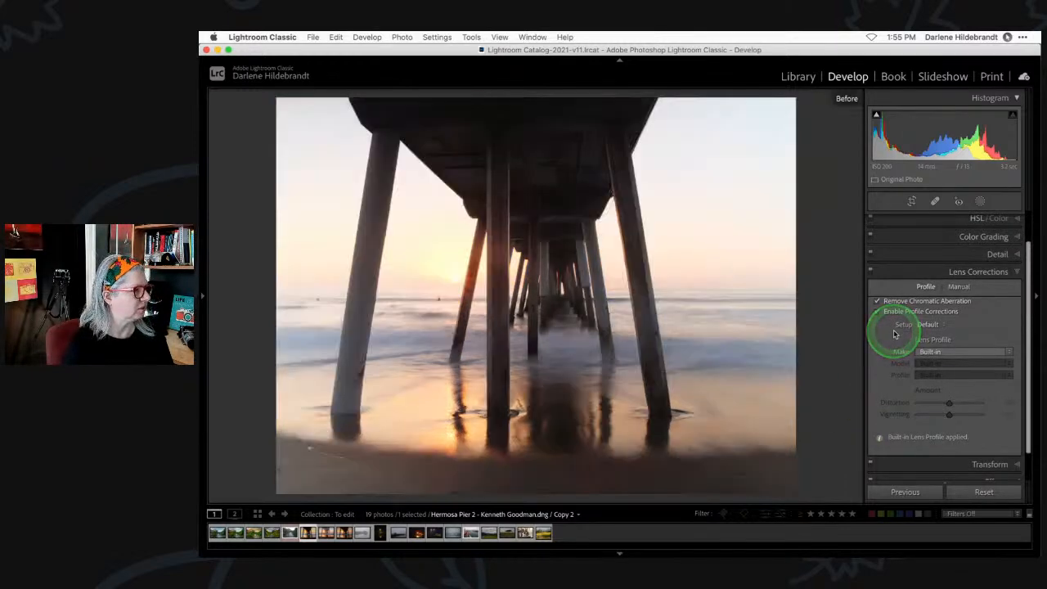
pyautogui.press('\\')
pyautogui.press('\\')
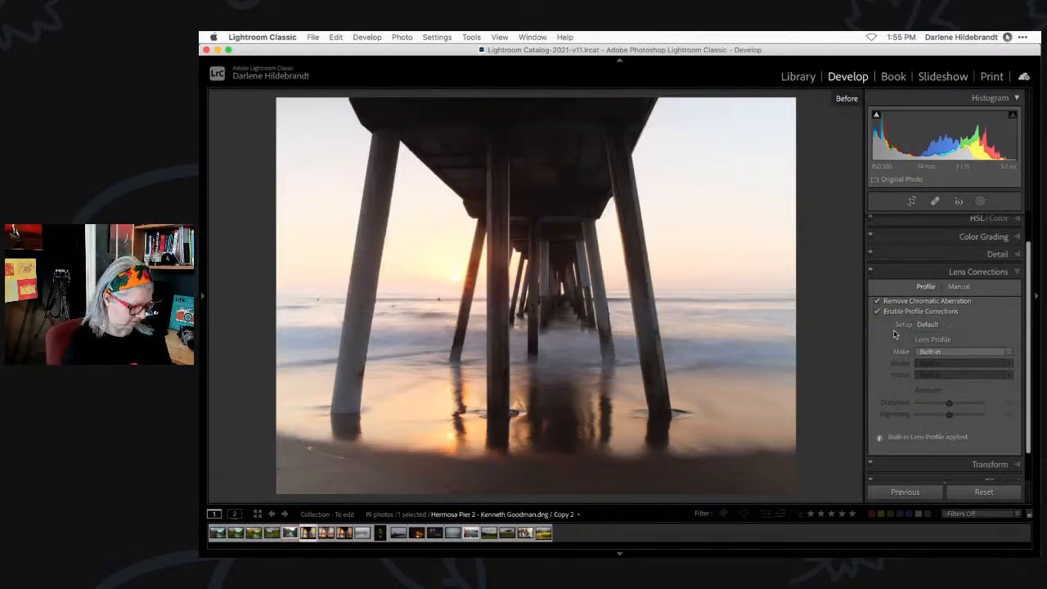
pyautogui.press('\\')
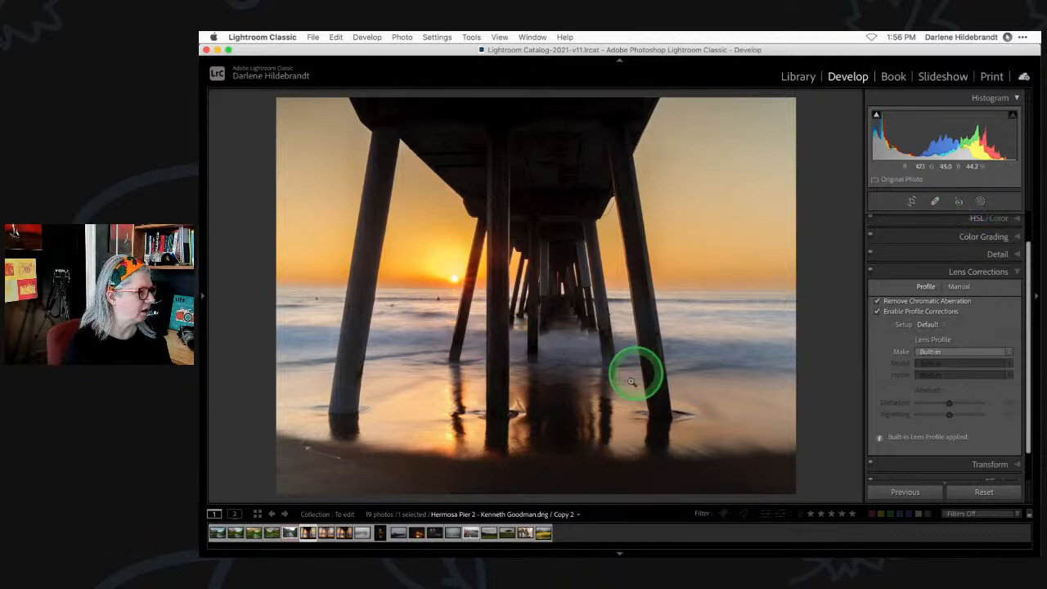
# Mask the pier with Select Subject and set its Texture to 34, Clarity to 21 and Shadows to 7.
pyautogui.click(980, 203)
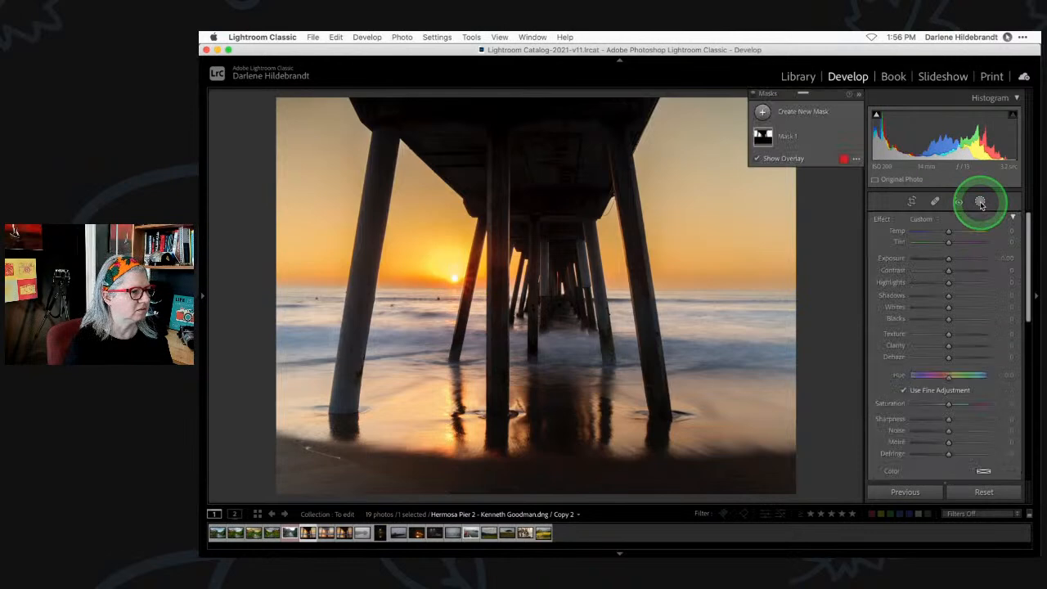
pyautogui.click(761, 111)
pyautogui.click(816, 133)
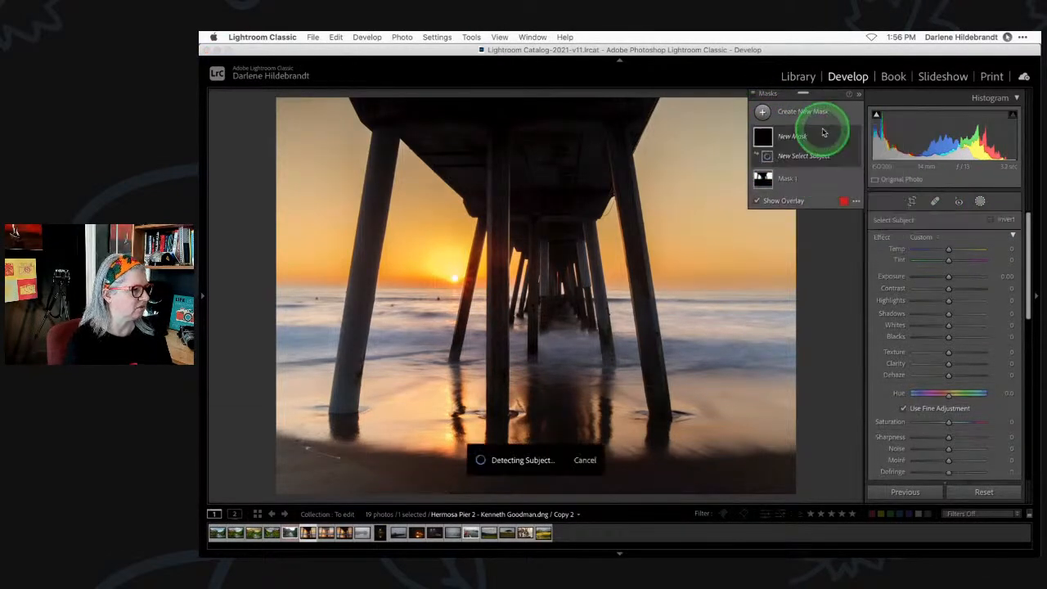
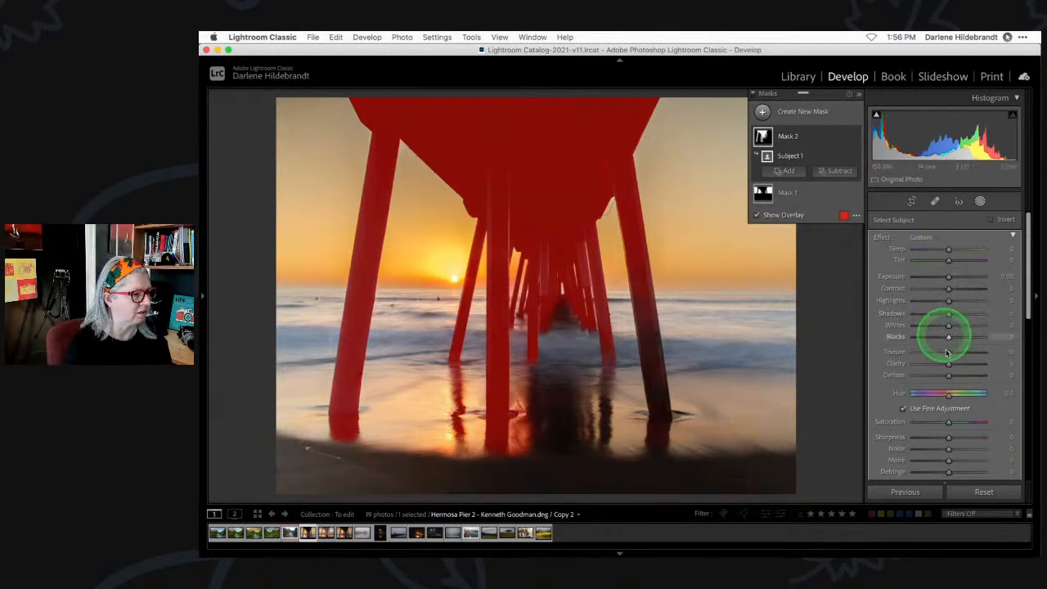
pyautogui.moveTo(948, 365); pyautogui.dragTo(960, 356)
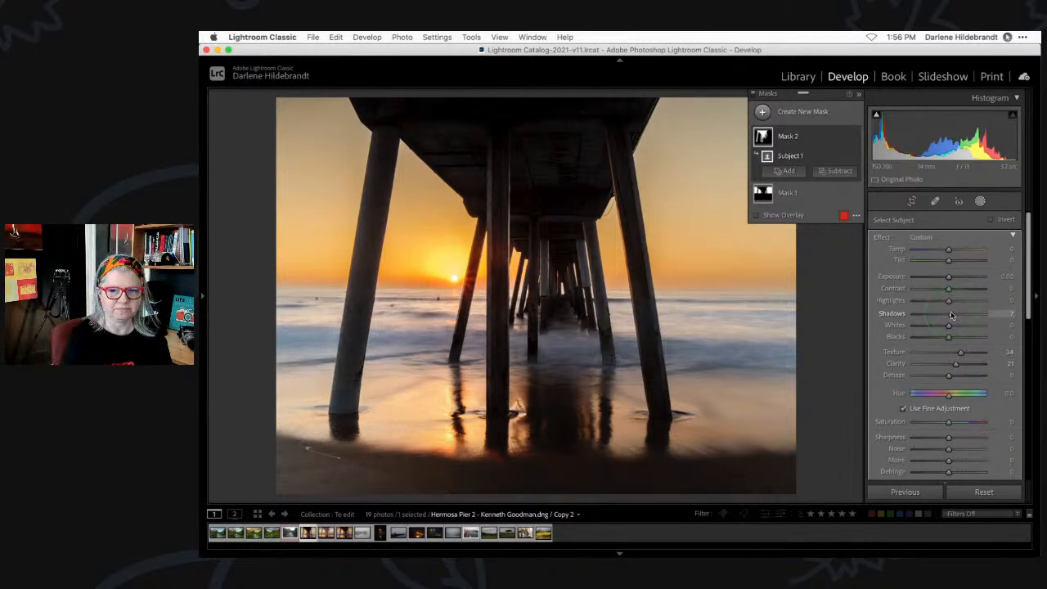
# Add a Luminance Range mask sampled from the water beside the pier and change the mask overlay color to green.
pyautogui.click(763, 112)
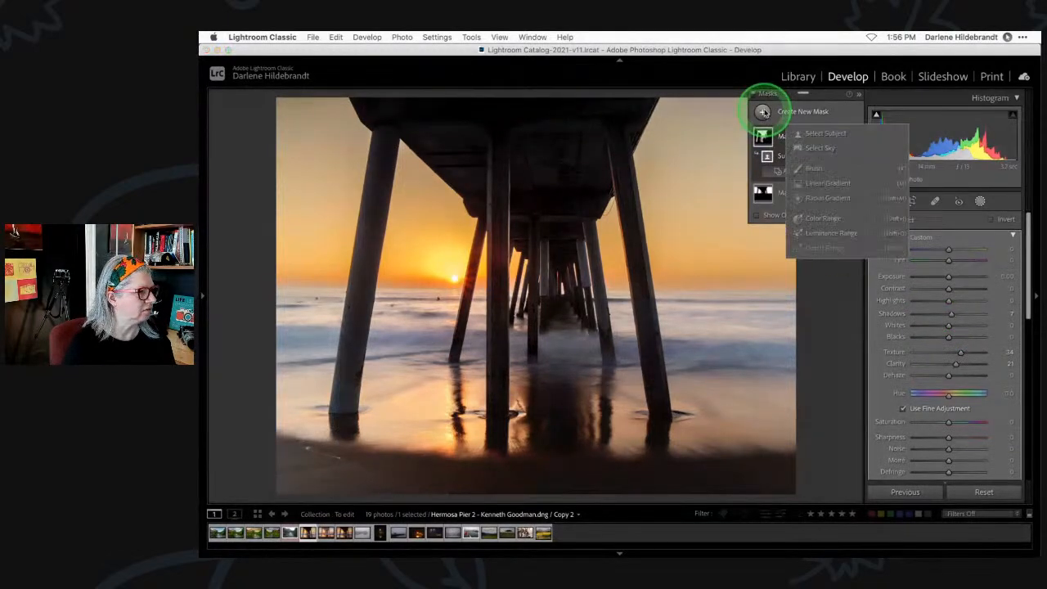
pyautogui.click(844, 234)
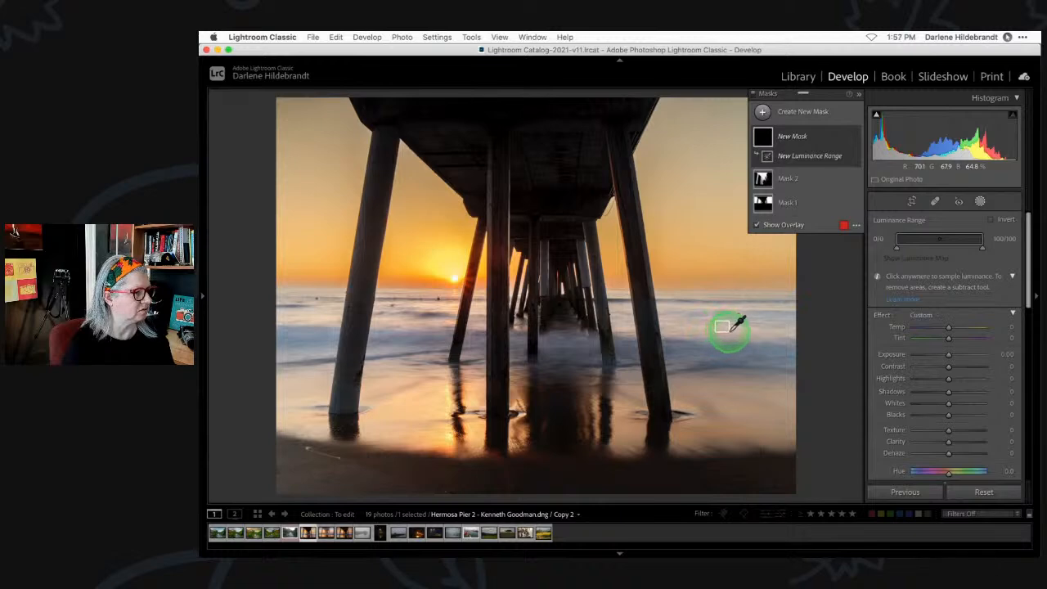
pyautogui.moveTo(733, 331); pyautogui.dragTo(733, 330)
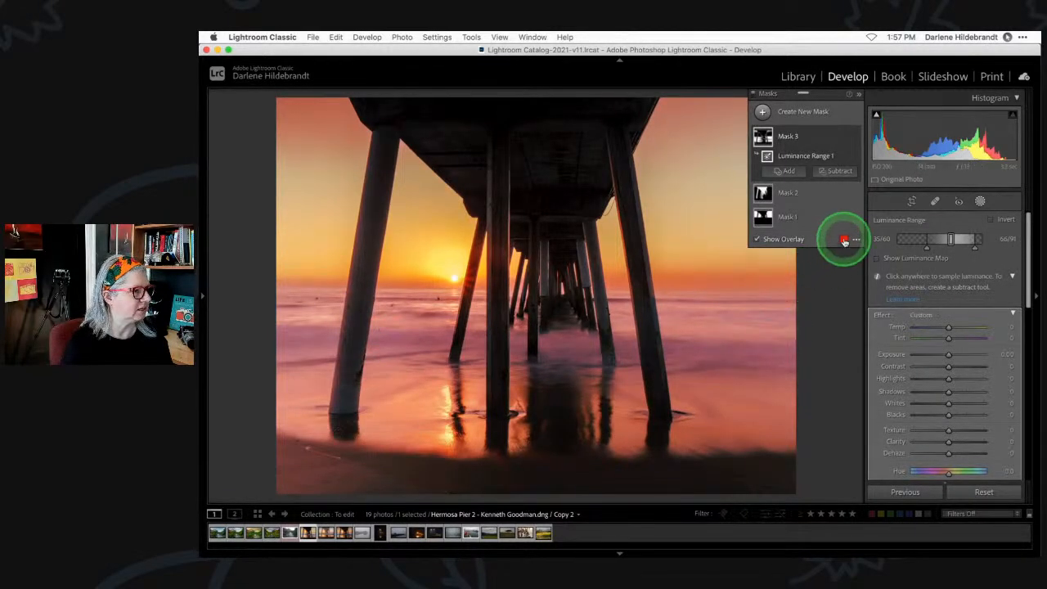
pyautogui.click(844, 240)
pyautogui.click(582, 319)
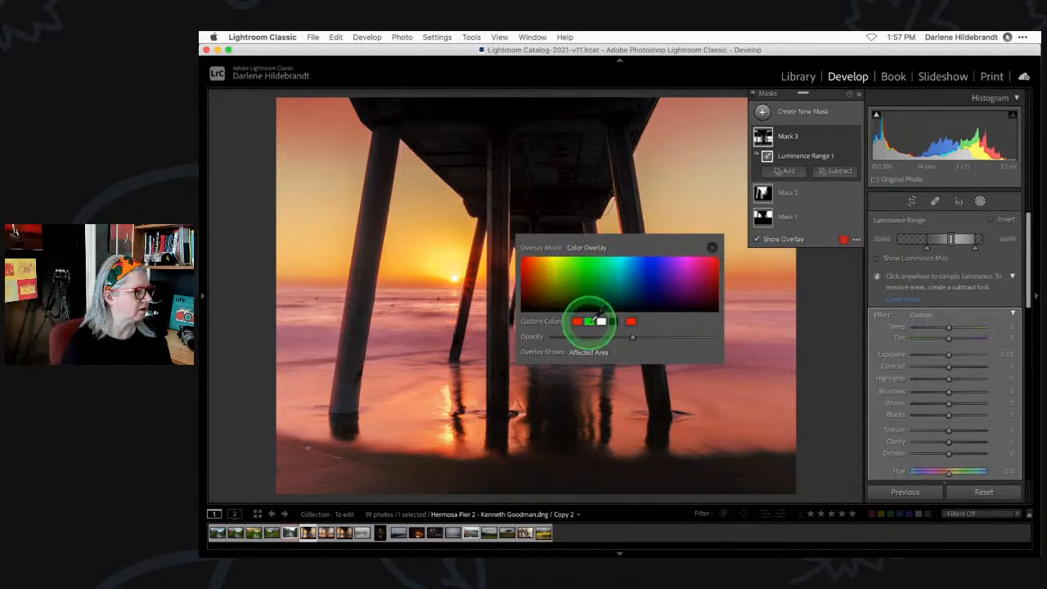
pyautogui.click(712, 248)
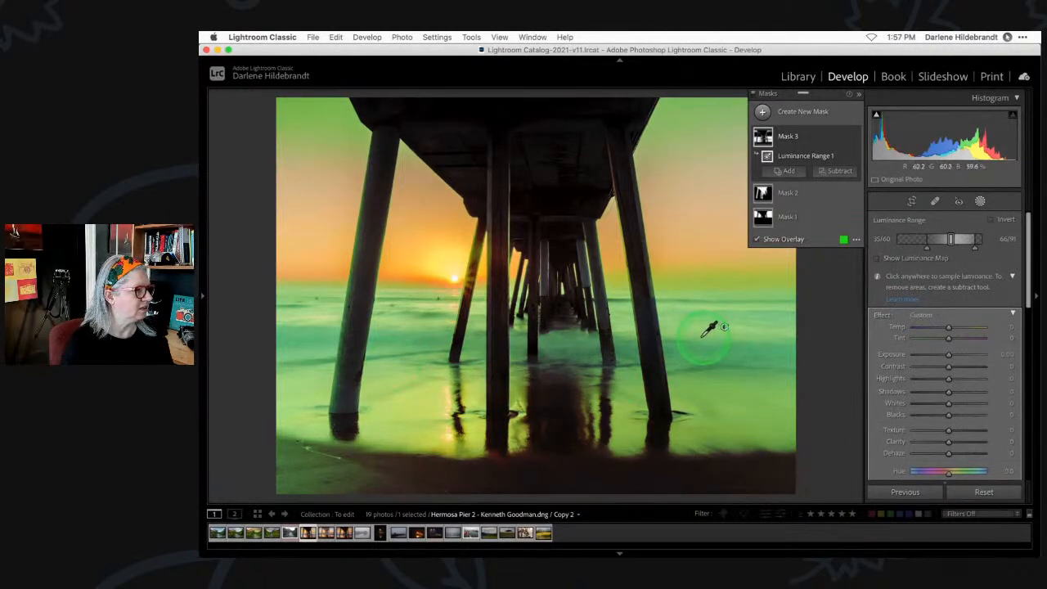
# Subtract the sky and the subject from the Luminance Range mask so that it leaves out the sky and pier.
pyautogui.click(837, 172)
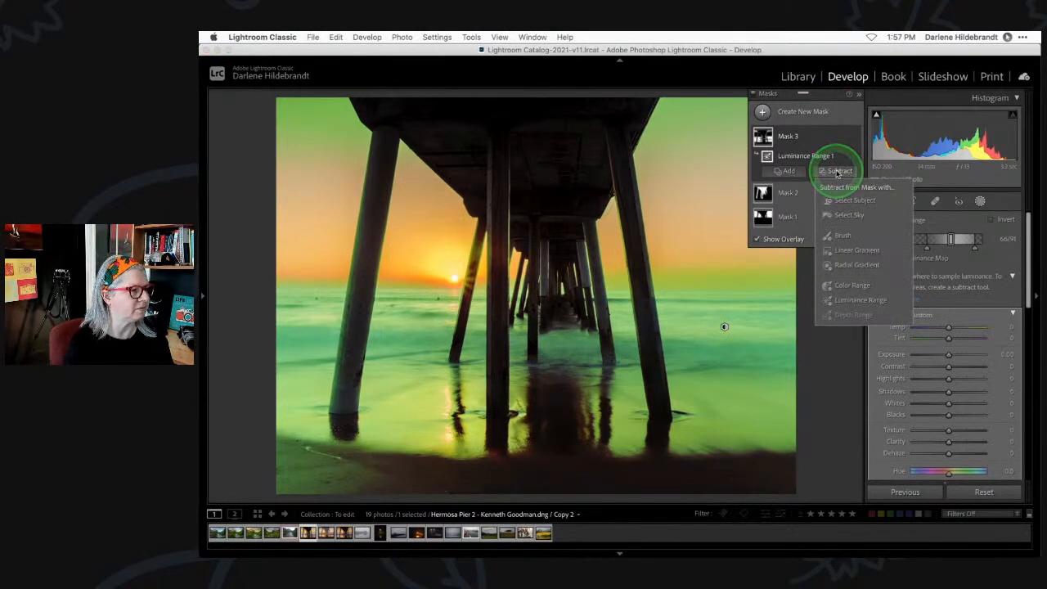
pyautogui.click(847, 214)
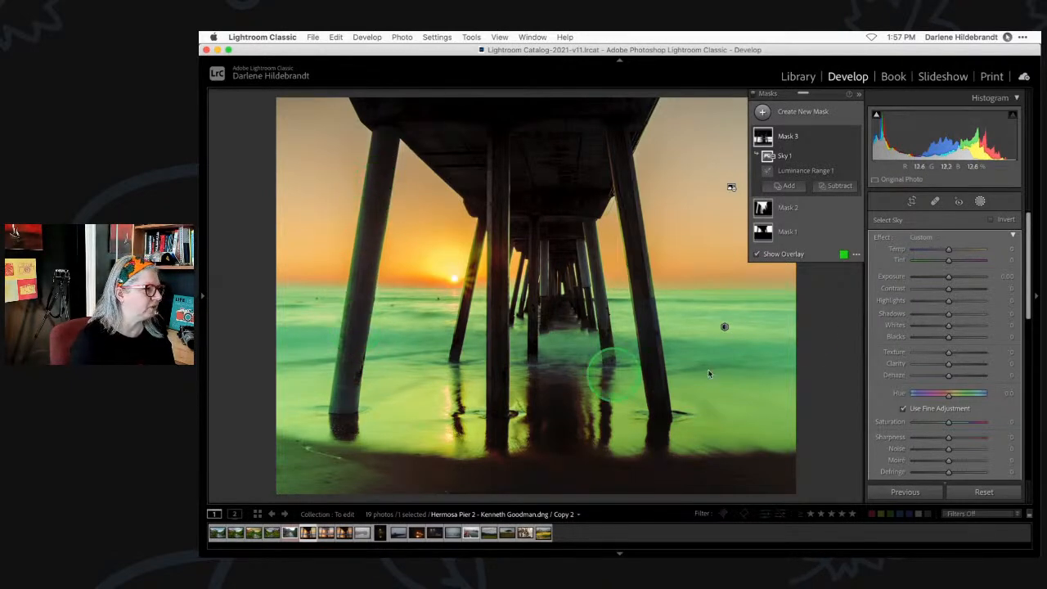
pyautogui.click(839, 187)
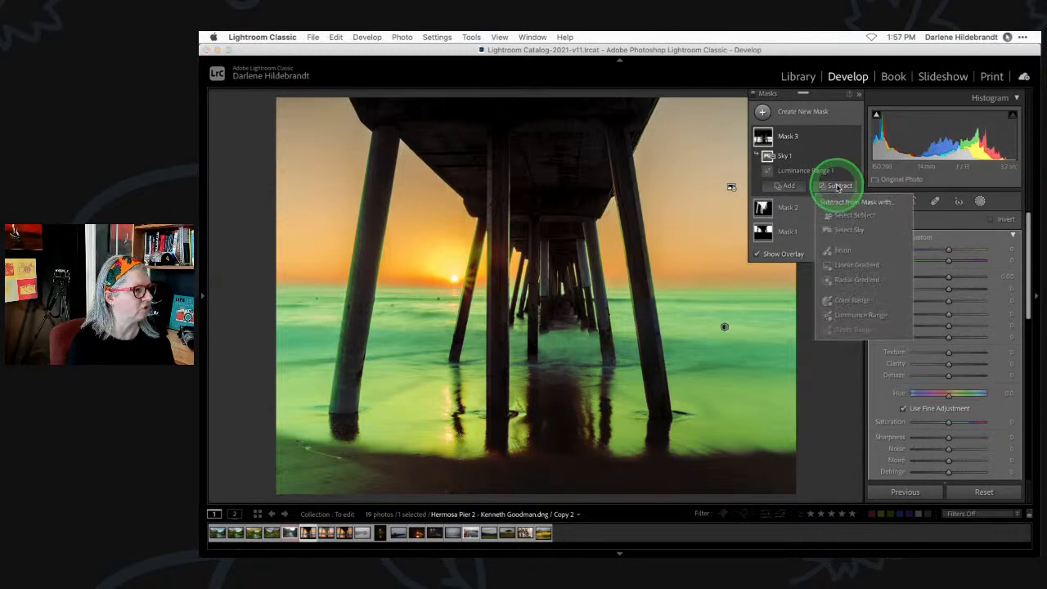
pyautogui.click(845, 217)
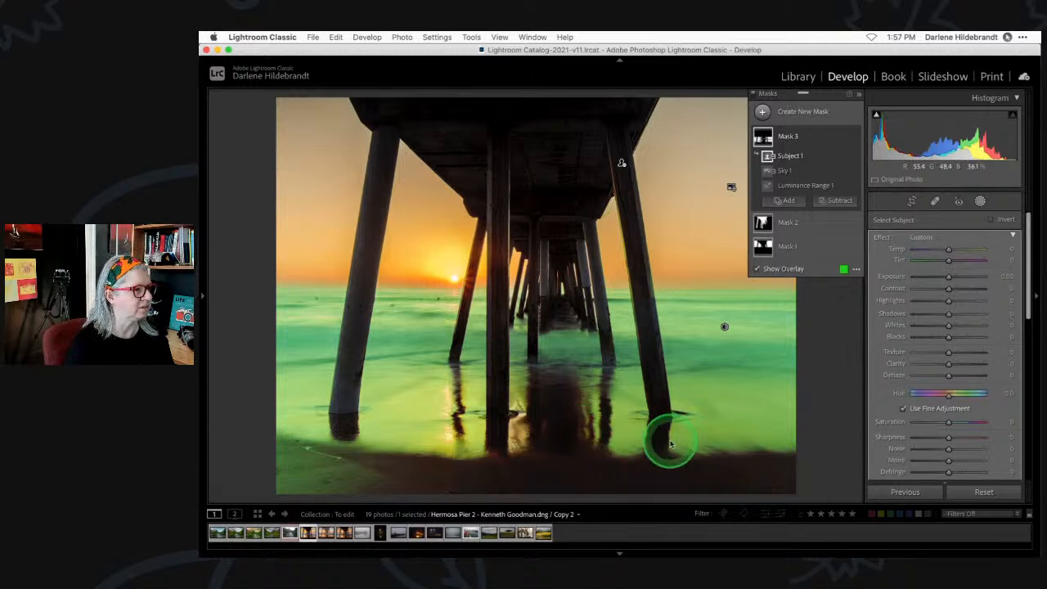
# Adjust the Luminance Range selection of Mask 3 over the water and reopen the mask for editing.
pyautogui.click(812, 186)
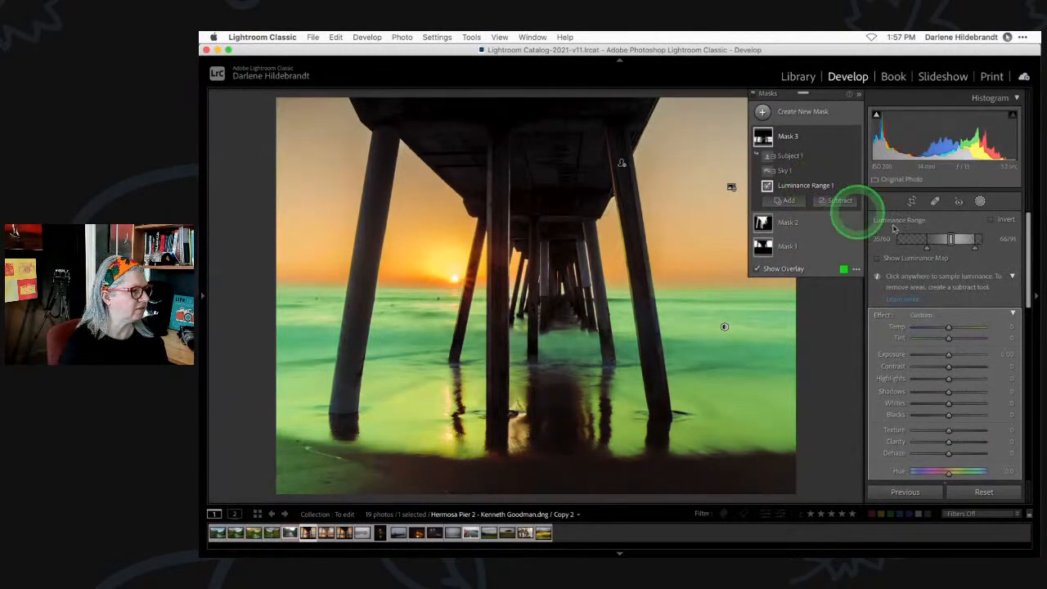
pyautogui.moveTo(950, 238)
pyautogui.mouseDown()
pyautogui.moveTo(963, 238)
pyautogui.moveTo(928, 250)
pyautogui.mouseUp()
pyautogui.click(814, 141)
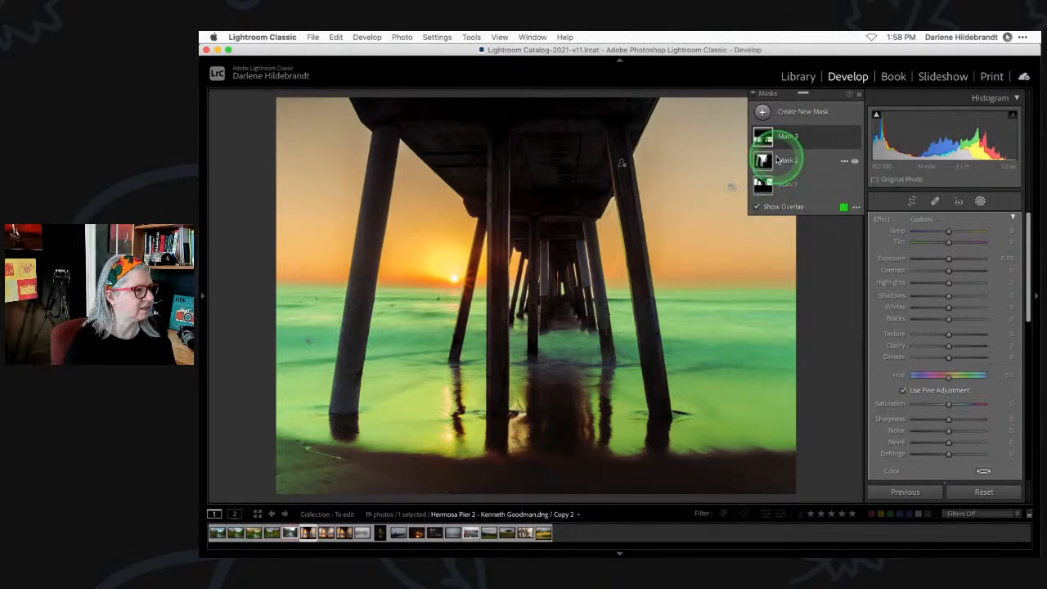
pyautogui.click(814, 139)
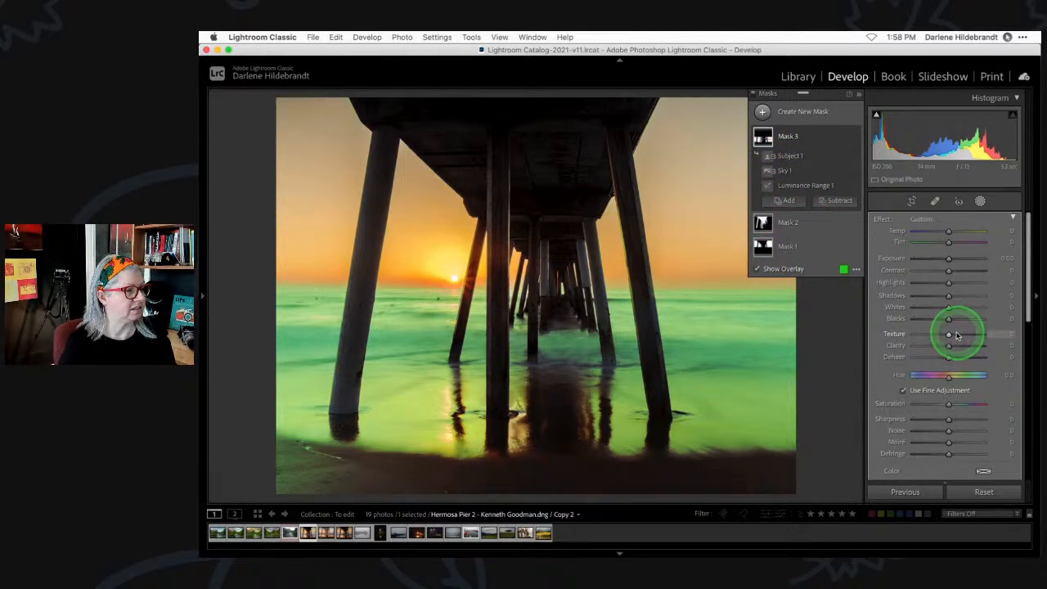
# Hide the mask overlay and set the water mask's Clarity to 13, Whites to 38 and Blacks to -37.
pyautogui.press('o')
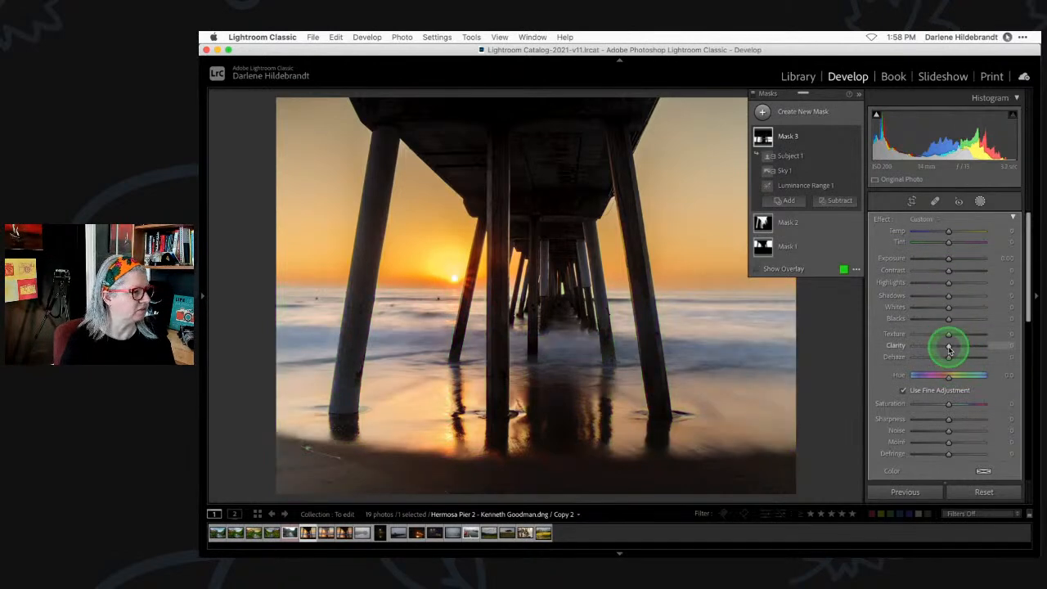
pyautogui.moveTo(949, 351); pyautogui.dragTo(958, 350)
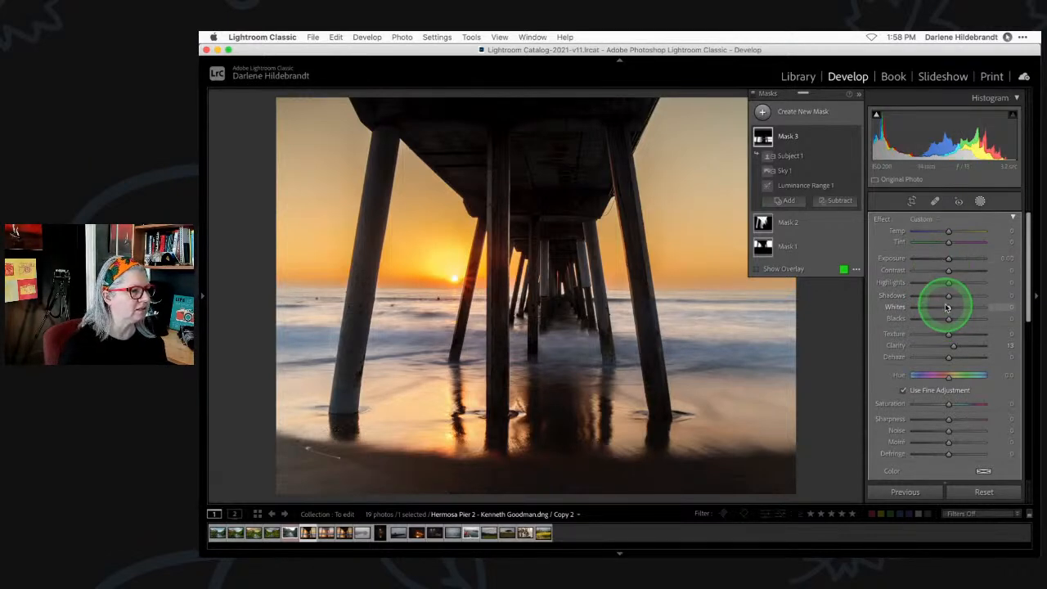
pyautogui.press('alt')
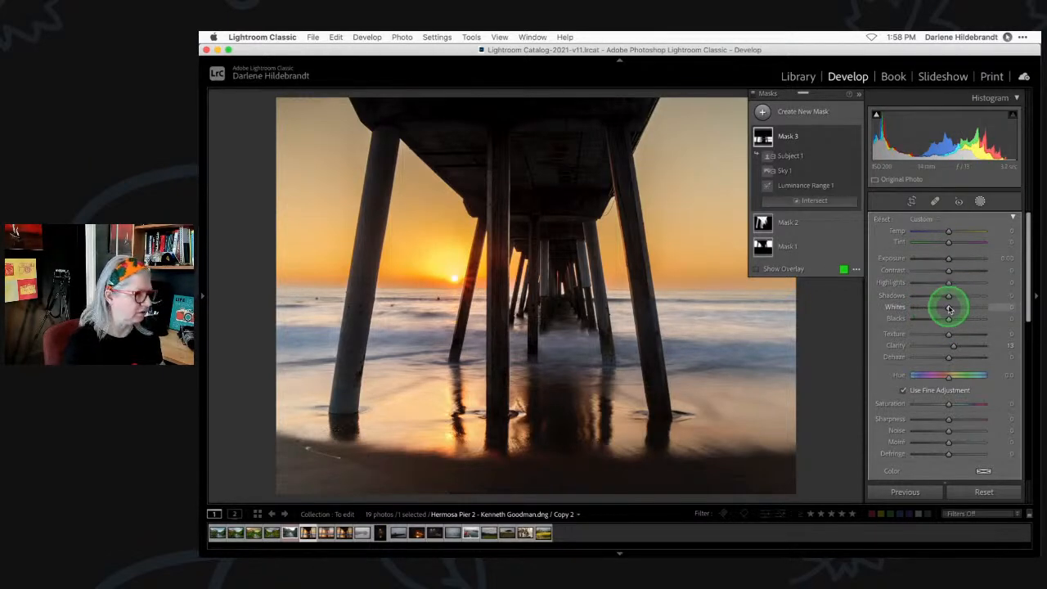
pyautogui.keyDown('alt'); pyautogui.click(949, 308); pyautogui.keyUp('alt')
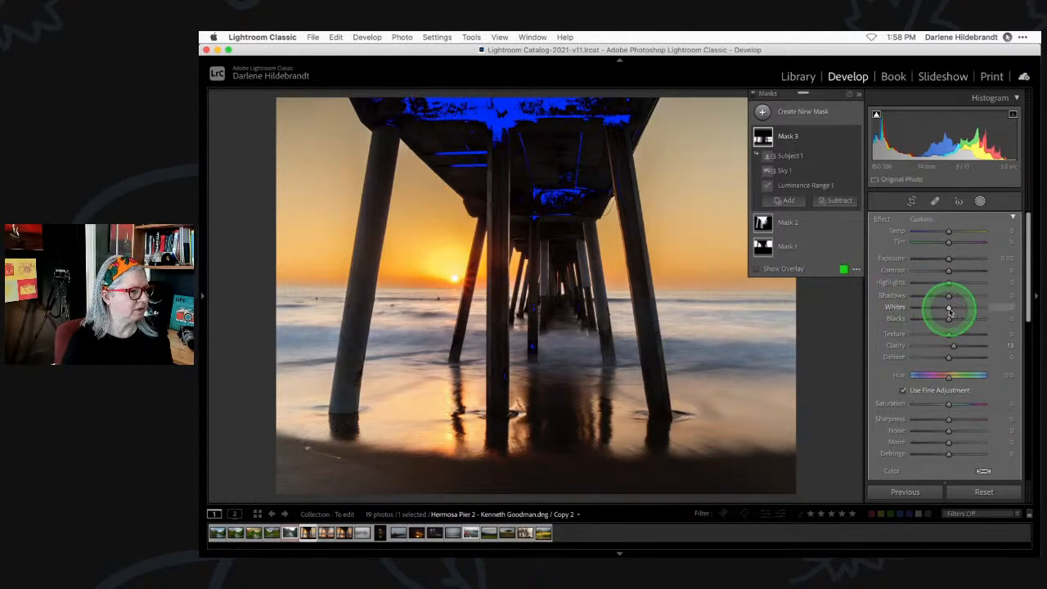
pyautogui.moveTo(949, 306); pyautogui.dragTo(972, 306)
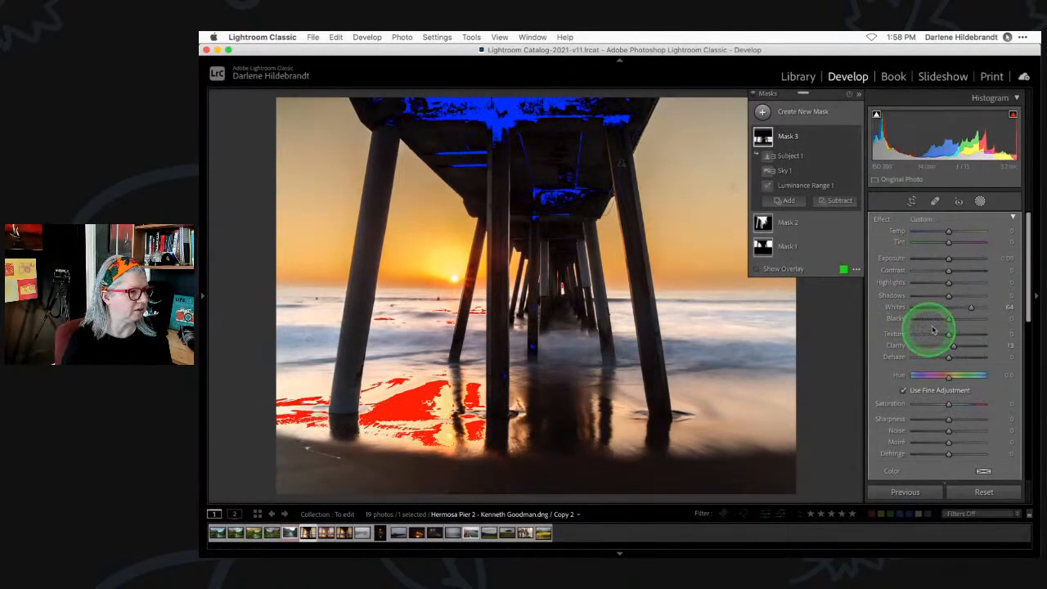
pyautogui.moveTo(972, 307); pyautogui.dragTo(965, 309)
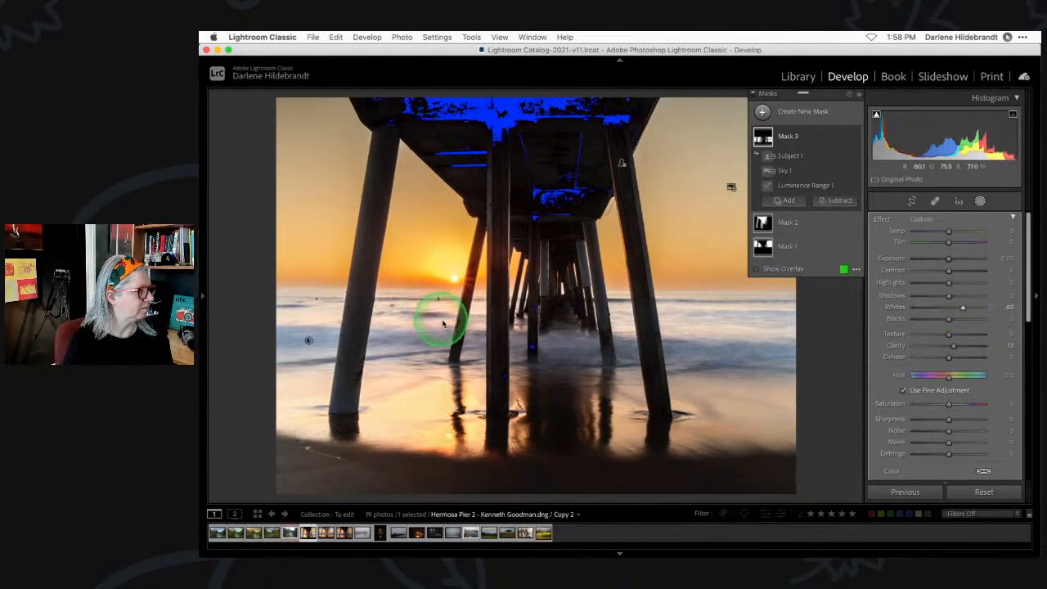
pyautogui.moveTo(964, 309); pyautogui.dragTo(963, 309)
pyautogui.click(945, 419)
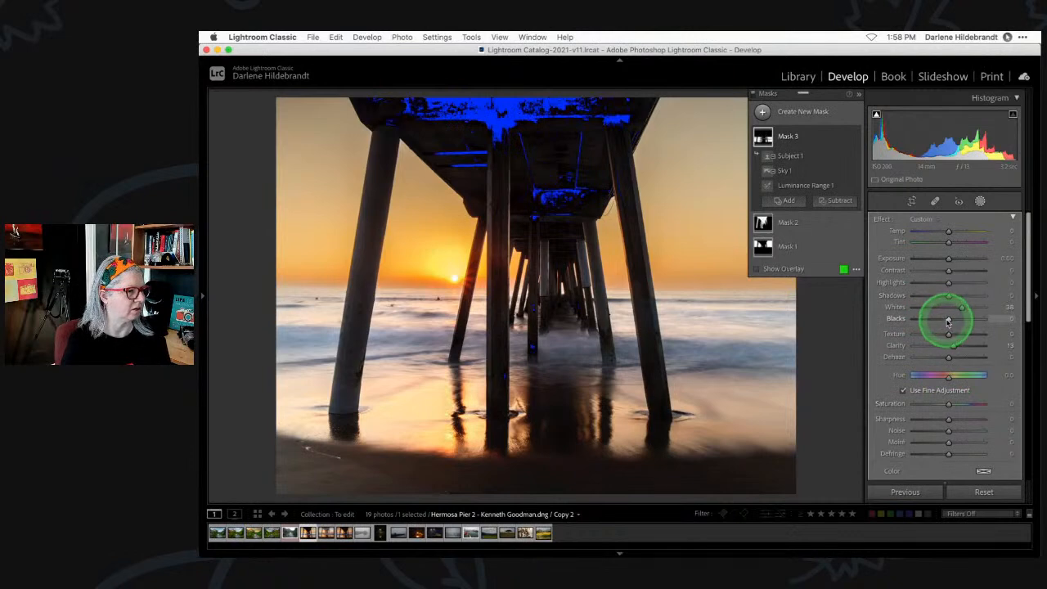
pyautogui.moveTo(949, 321); pyautogui.dragTo(938, 321)
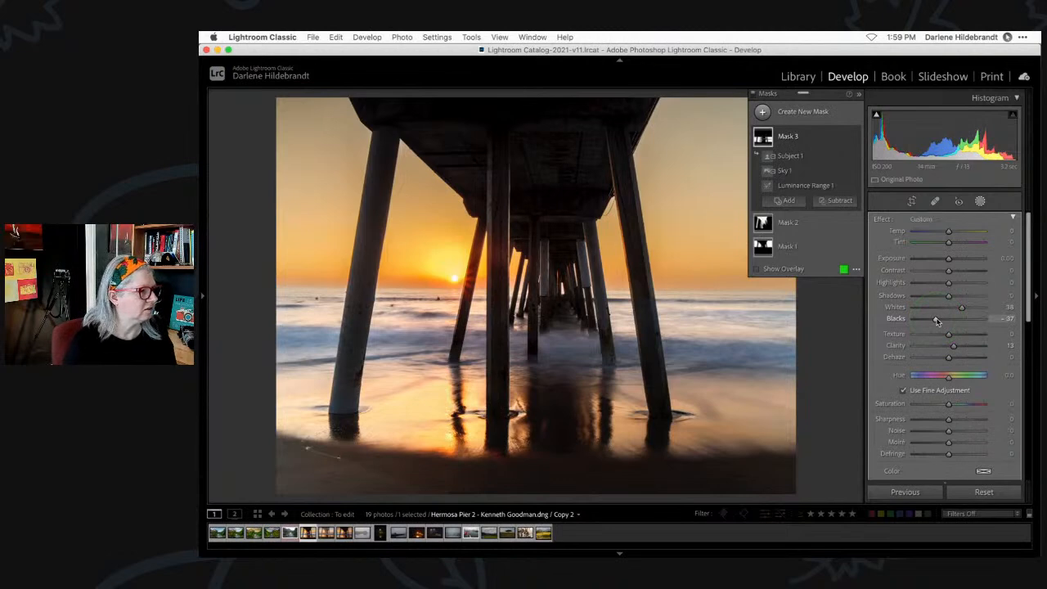
# Tint the water mask with a light blue color.
pyautogui.click(984, 470)
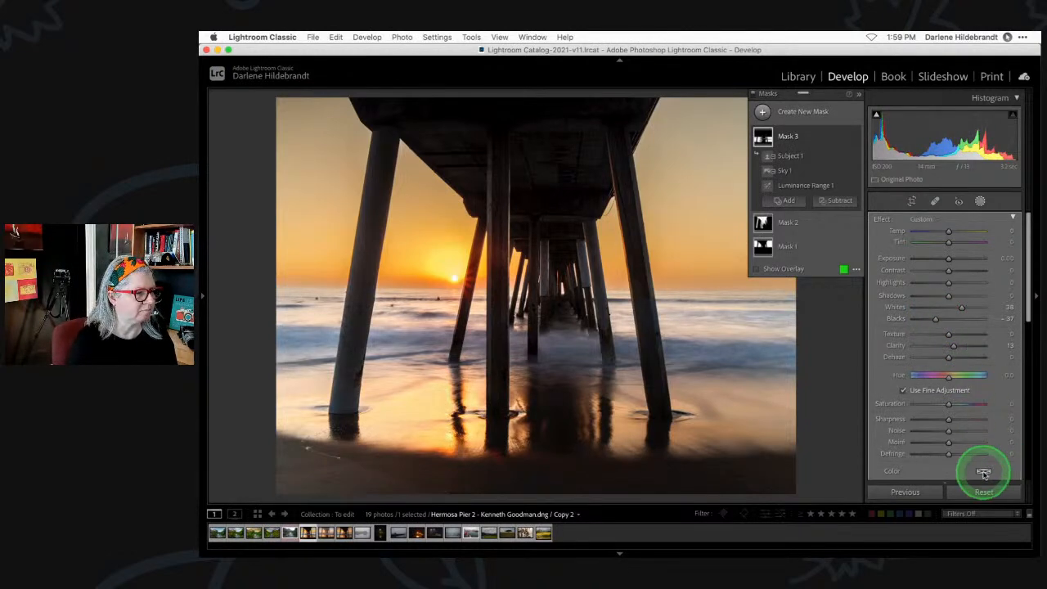
pyautogui.moveTo(836, 481); pyautogui.dragTo(882, 501)
pyautogui.click(751, 445)
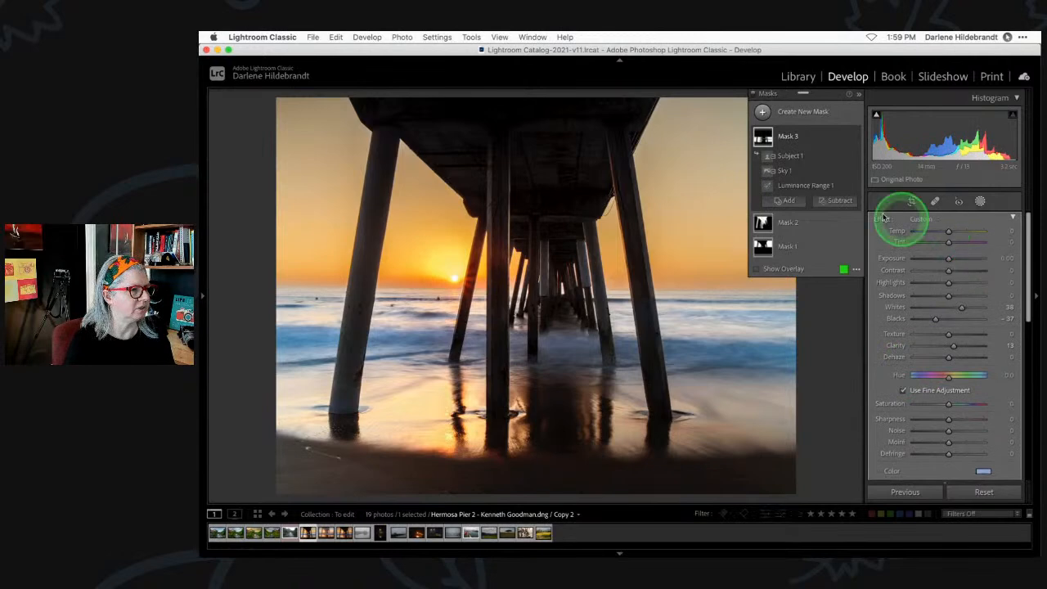
# Compare the photo with Mask 3 switched off and on to judge the water adjustments.
pyautogui.click(855, 138)
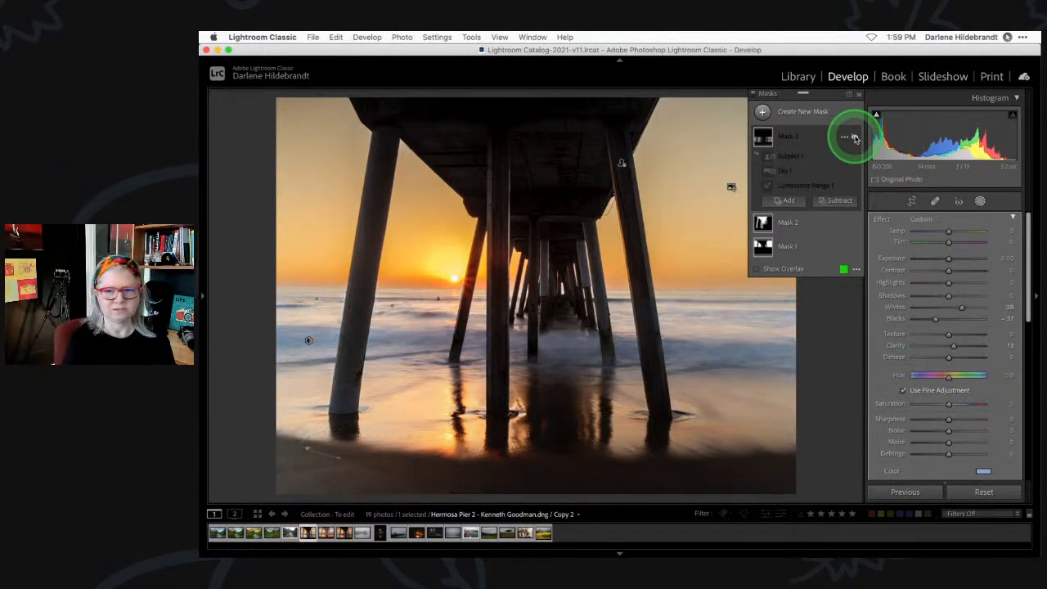
pyautogui.click(855, 137)
pyautogui.click(855, 138)
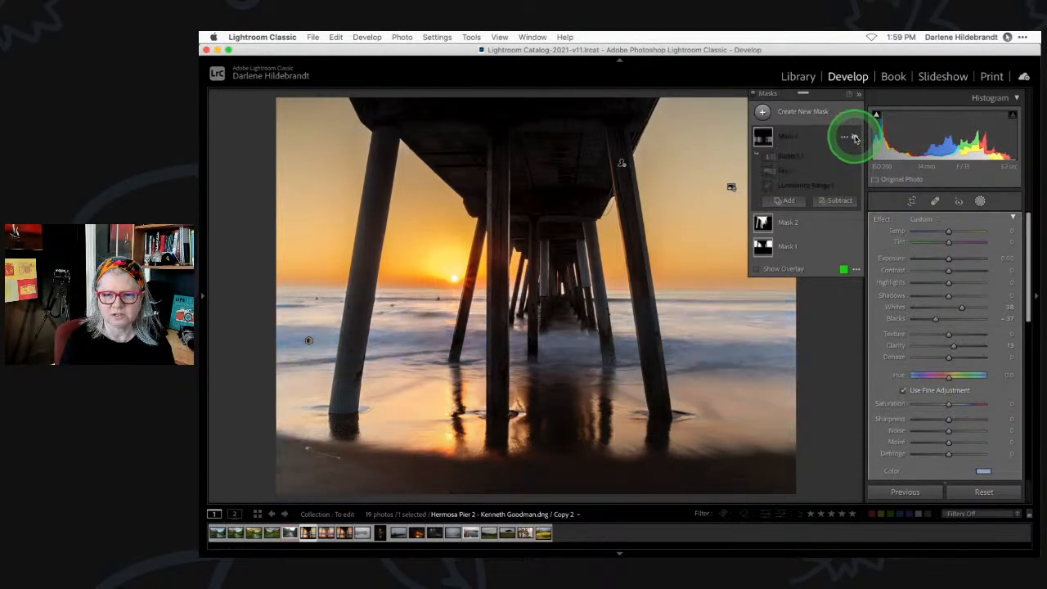
pyautogui.click(855, 137)
pyautogui.click(855, 138)
pyautogui.click(855, 138)
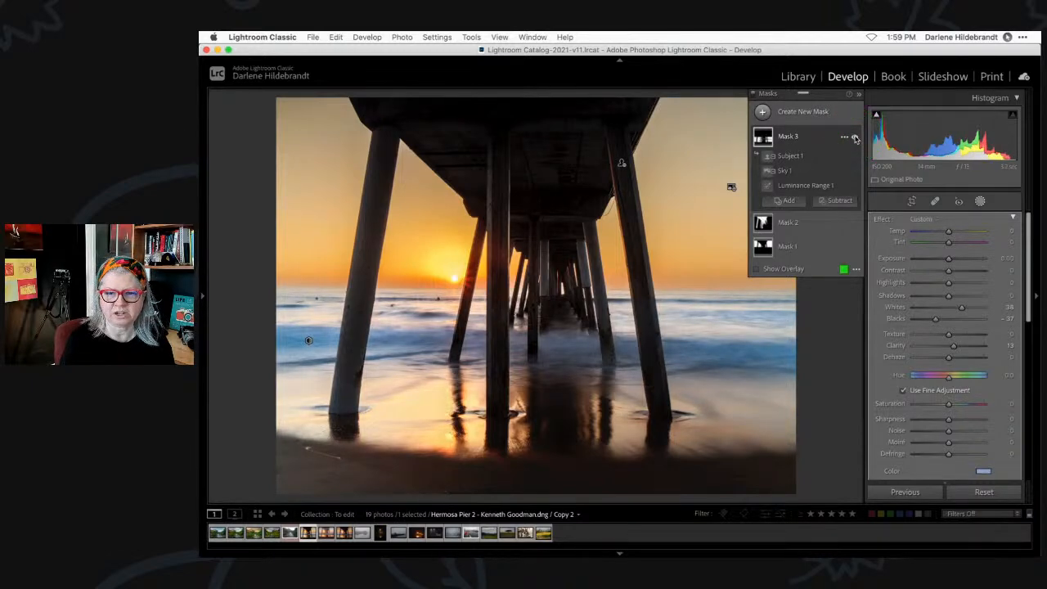
pyautogui.click(855, 138)
pyautogui.click(855, 138)
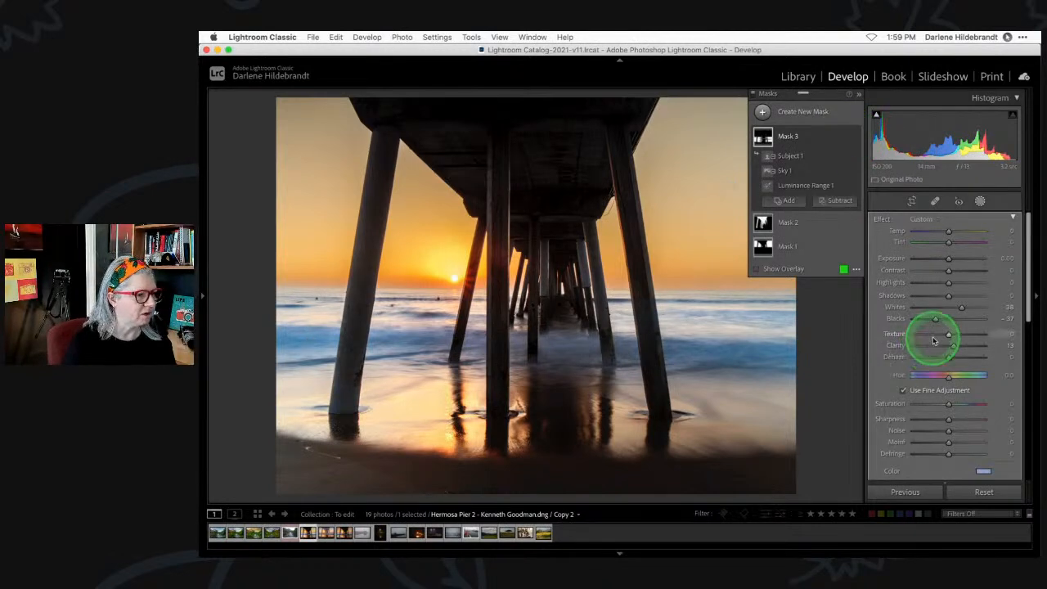
# Set the water mask's Texture to 60, checking the waves up close, and return to the full photo.
pyautogui.moveTo(949, 335); pyautogui.dragTo(970, 335)
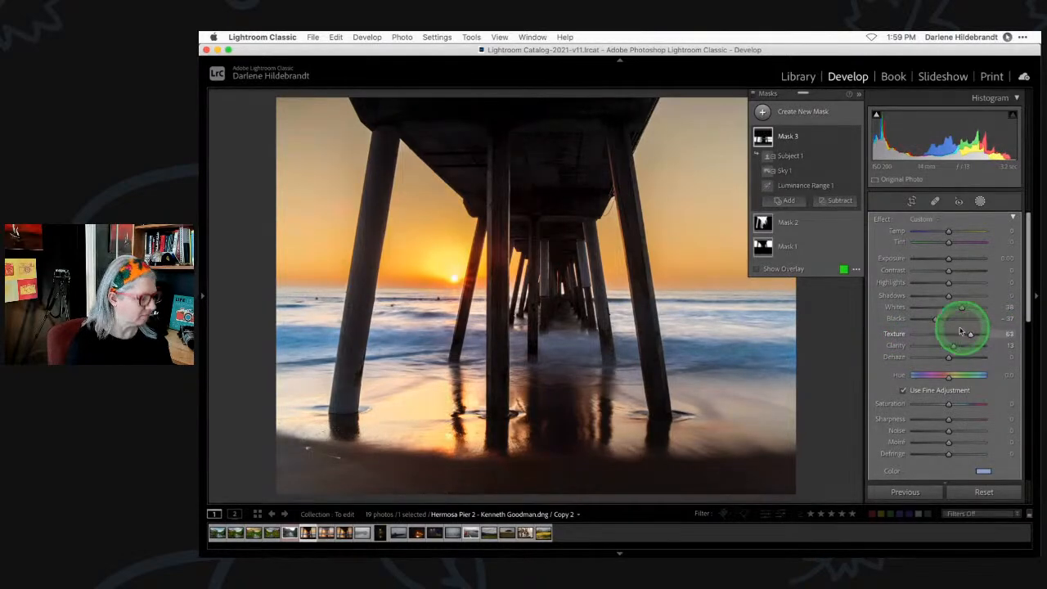
pyautogui.press('z')
pyautogui.hscroll(6, 718, 328)
pyautogui.scroll(-3, 718, 328)
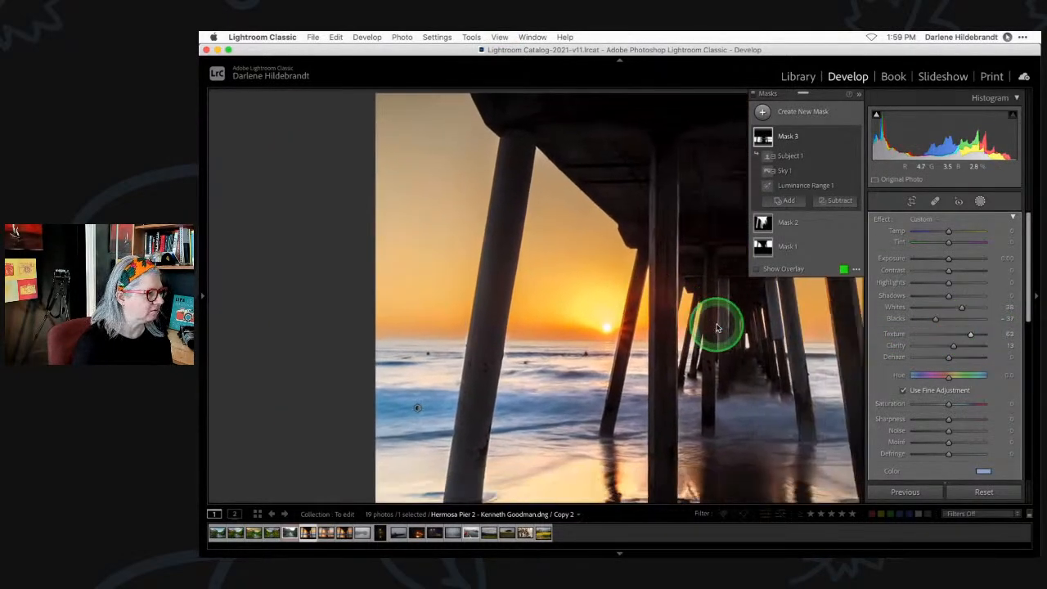
pyautogui.hscroll(4, 718, 327)
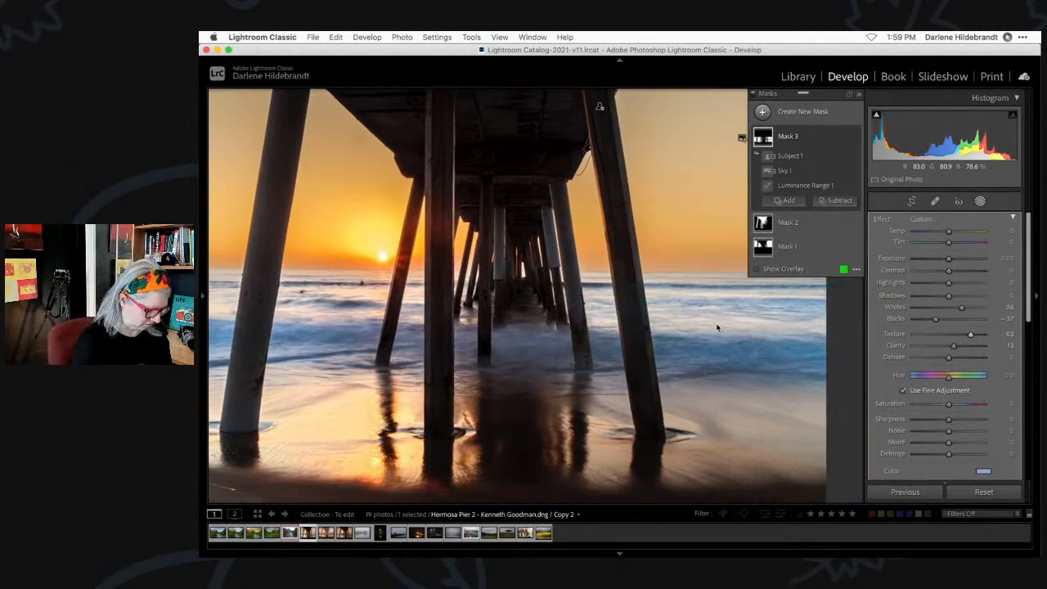
pyautogui.press('super+=')
pyautogui.moveTo(970, 334)
pyautogui.mouseDown()
pyautogui.moveTo(926, 335)
pyautogui.moveTo(1019, 334)
pyautogui.moveTo(969, 340)
pyautogui.mouseUp()
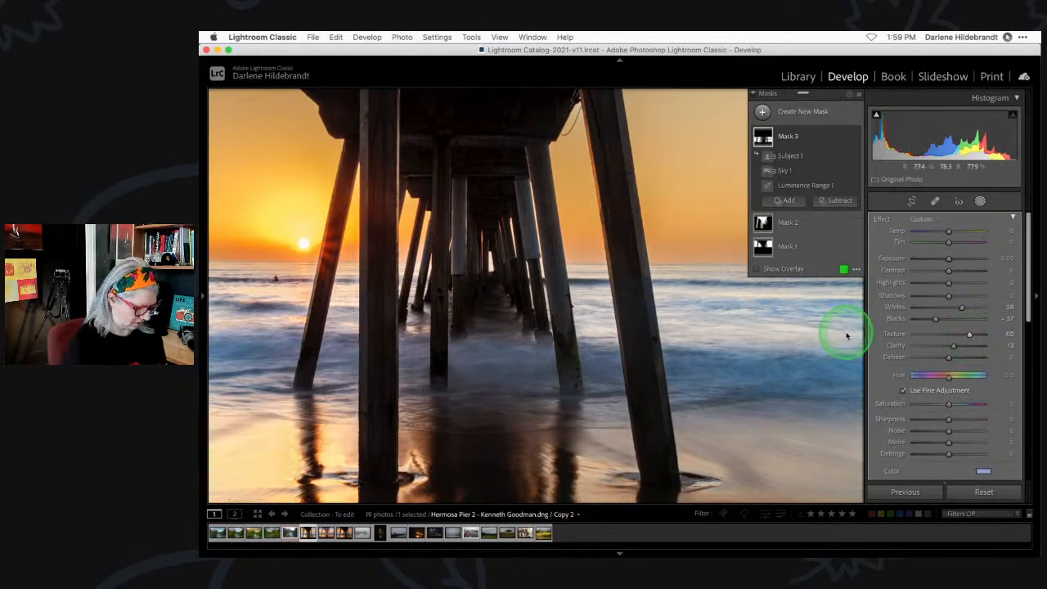
pyautogui.press('super+0')
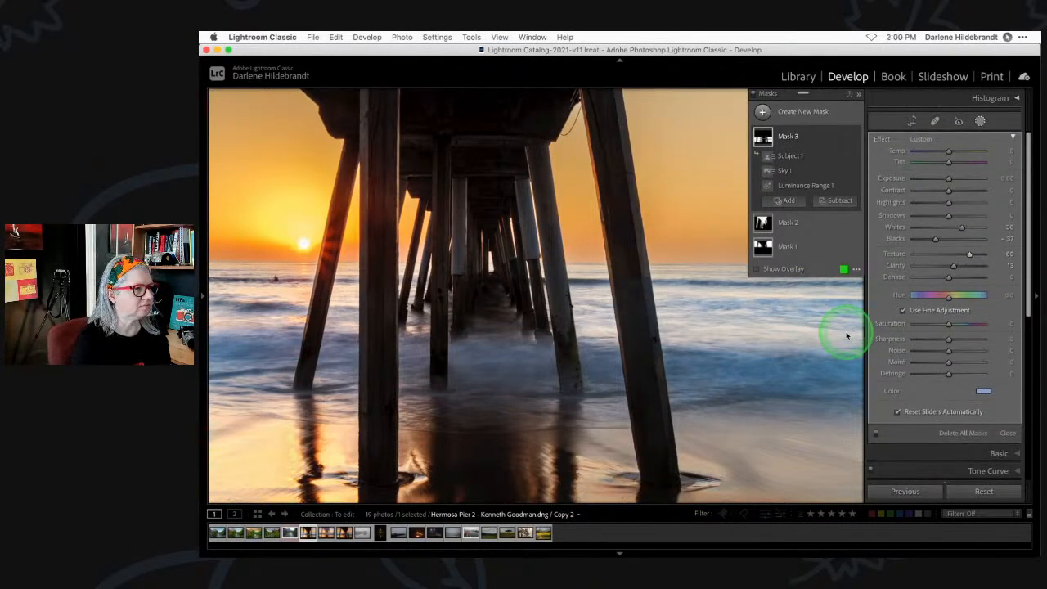
# Close the masking tools, show the histogram and compare the photo before and after the edits.
pyautogui.click(980, 121)
pyautogui.click(769, 239)
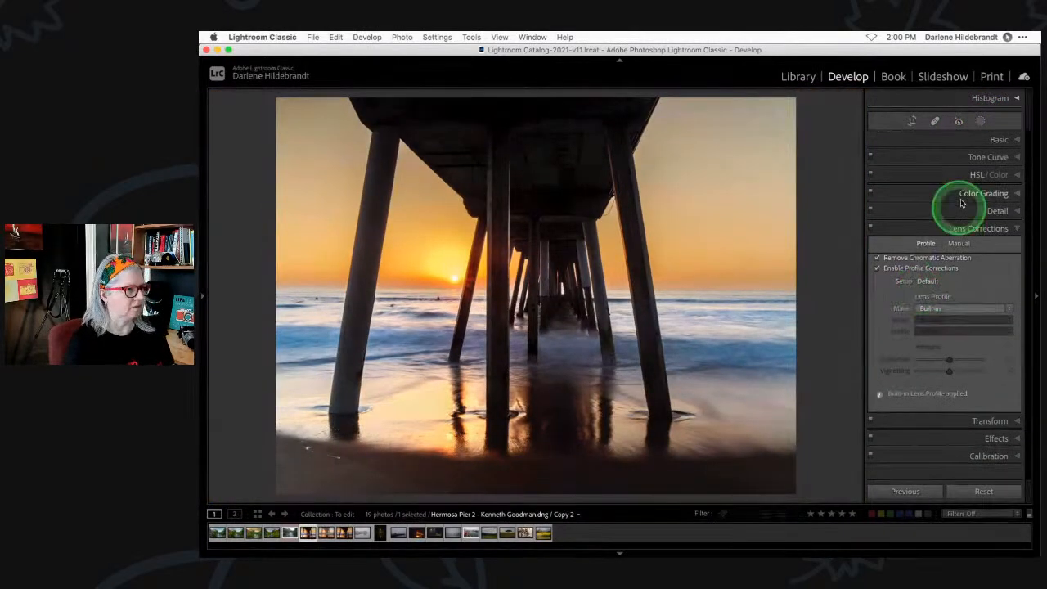
pyautogui.click(1003, 98)
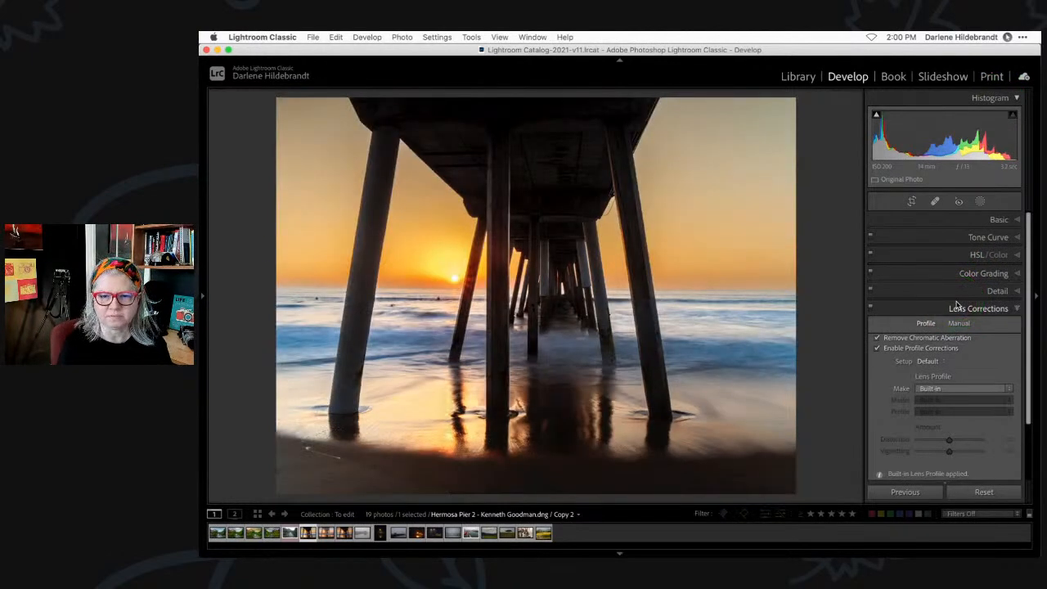
pyautogui.press('\\')
pyautogui.press('\\')
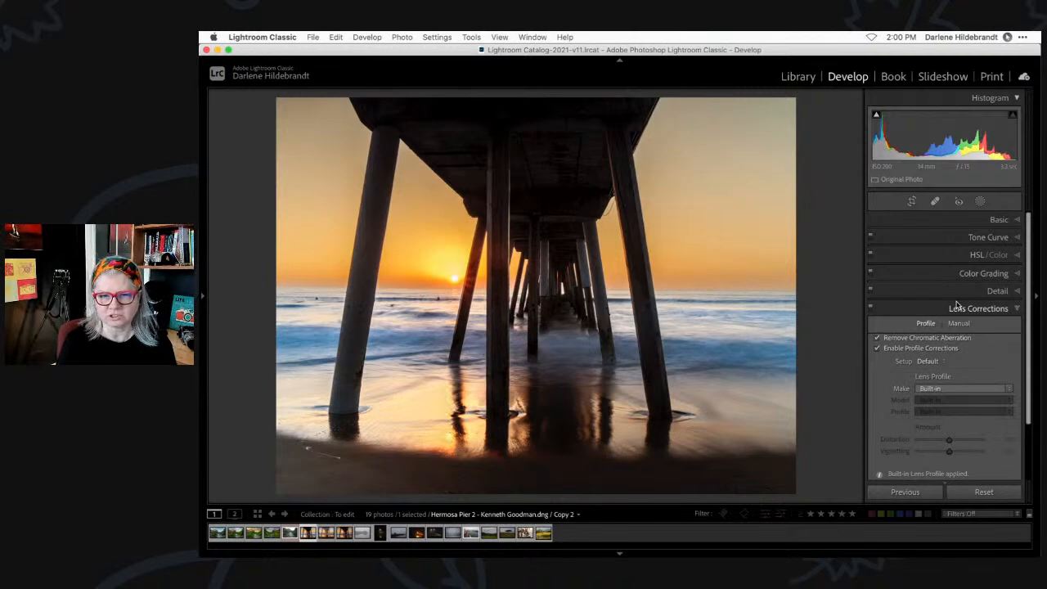
# Add a Highlight Priority post-crop vignette with Amount -33, Midpoint 37 and Feather 98.
pyautogui.scroll(-3, 953, 320)
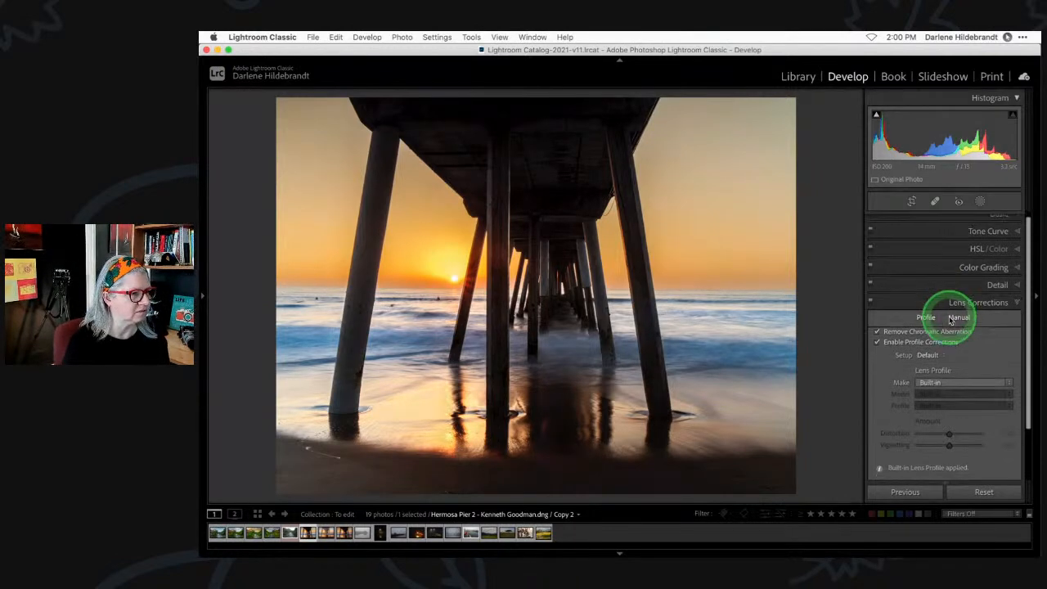
pyautogui.click(996, 450)
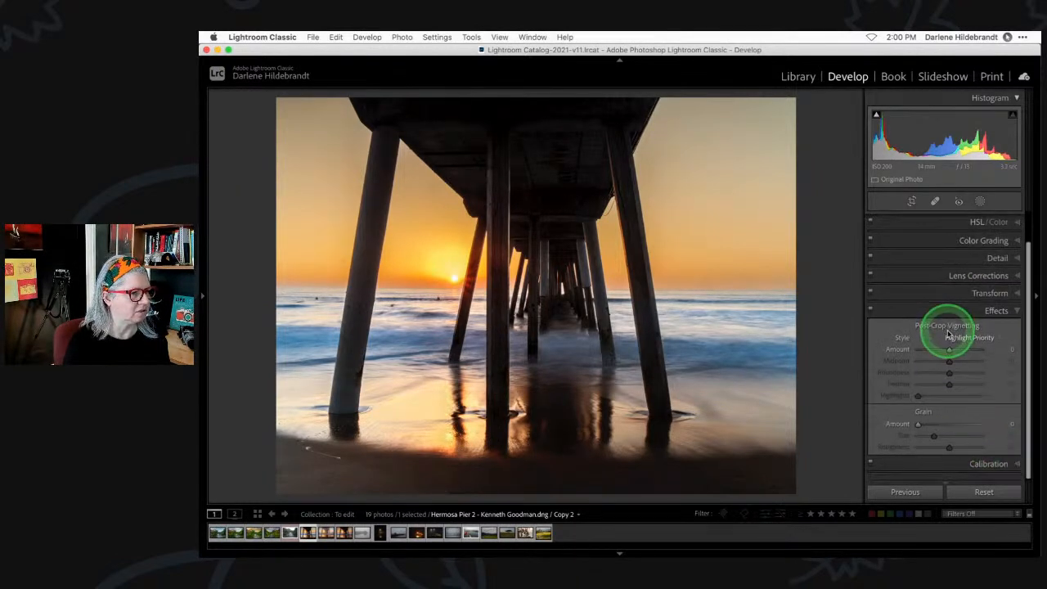
pyautogui.moveTo(941, 351); pyautogui.dragTo(937, 351)
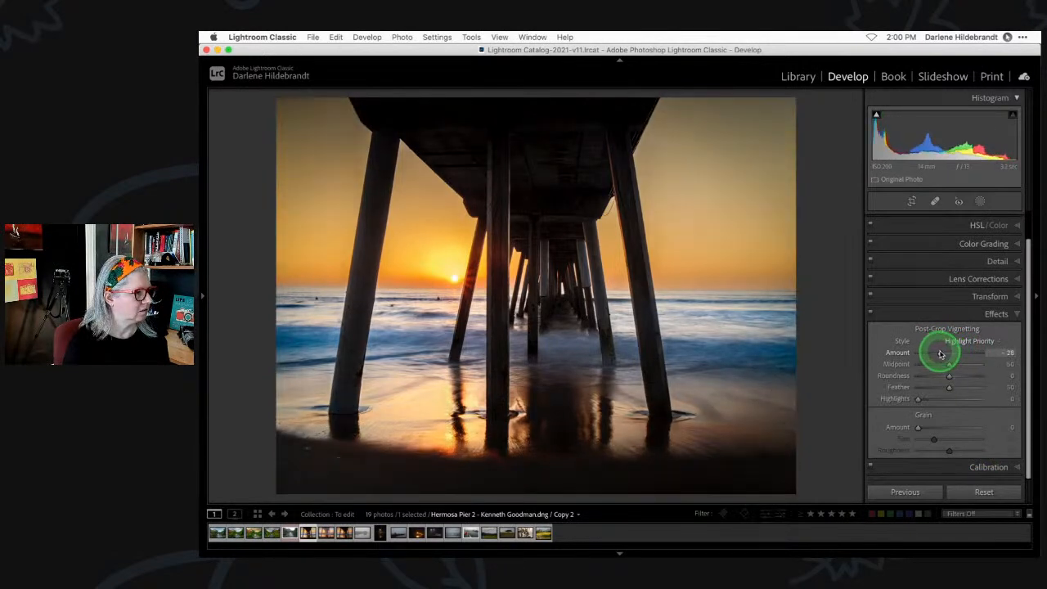
pyautogui.click(945, 390)
pyautogui.moveTo(945, 390); pyautogui.dragTo(881, 384)
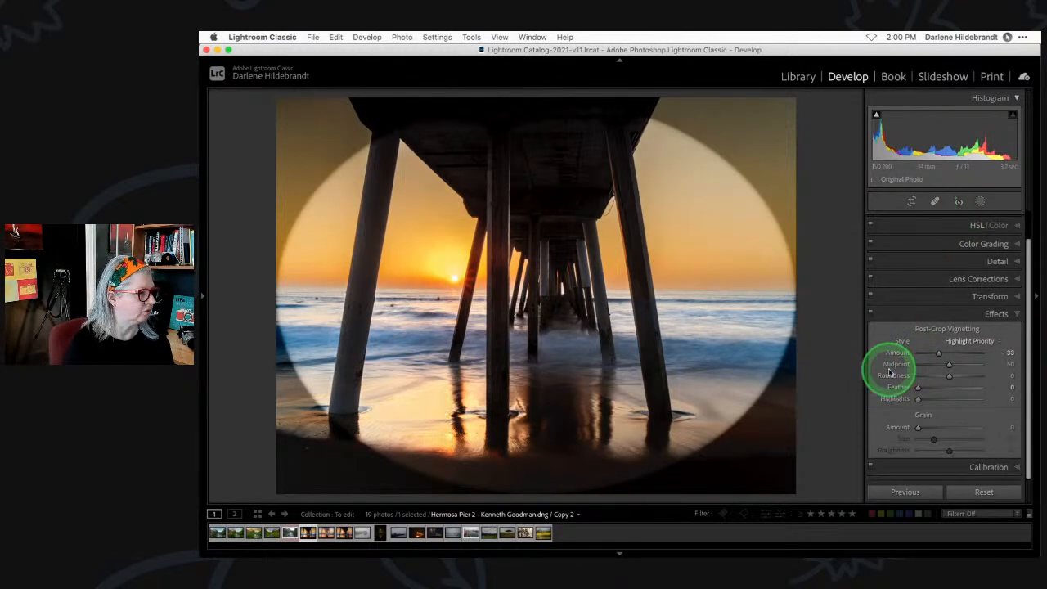
pyautogui.moveTo(920, 390); pyautogui.dragTo(944, 365)
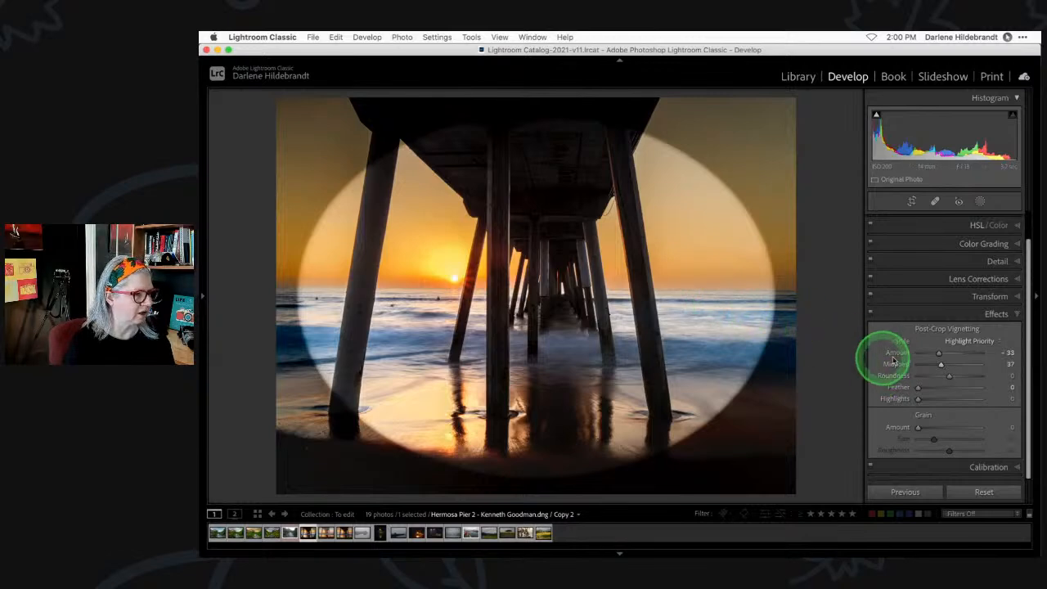
pyautogui.moveTo(918, 387); pyautogui.dragTo(979, 387)
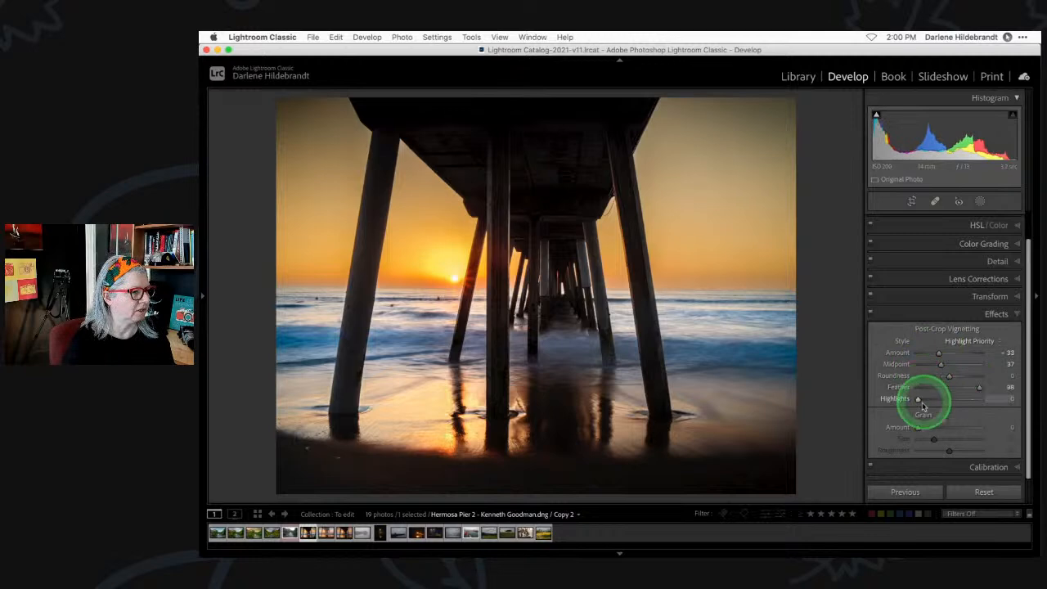
# Refine the post-crop vignette to Amount -13, Midpoint 0 and Highlights 57, and compare the photo with the effect off and on.
pyautogui.moveTo(919, 400); pyautogui.dragTo(953, 399)
pyautogui.moveTo(939, 354); pyautogui.dragTo(939, 355)
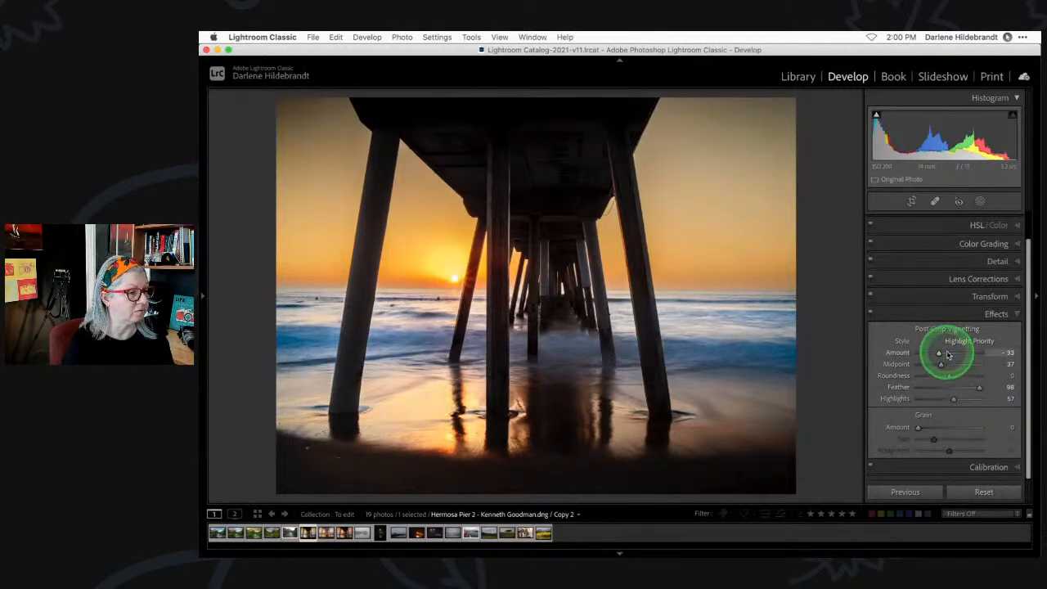
pyautogui.moveTo(939, 353); pyautogui.dragTo(916, 363)
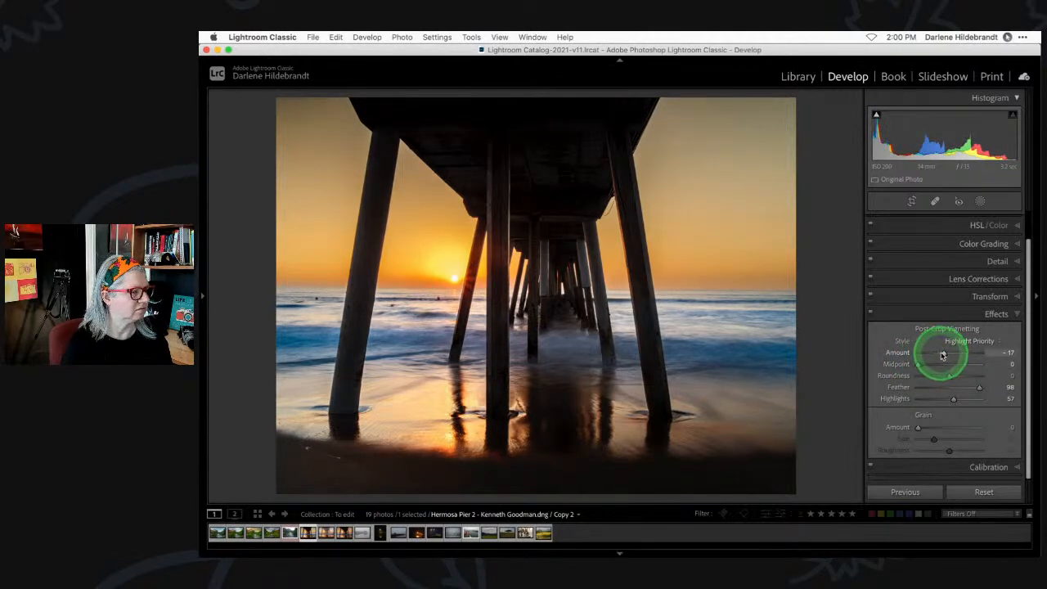
pyautogui.click(872, 314)
pyautogui.click(872, 314)
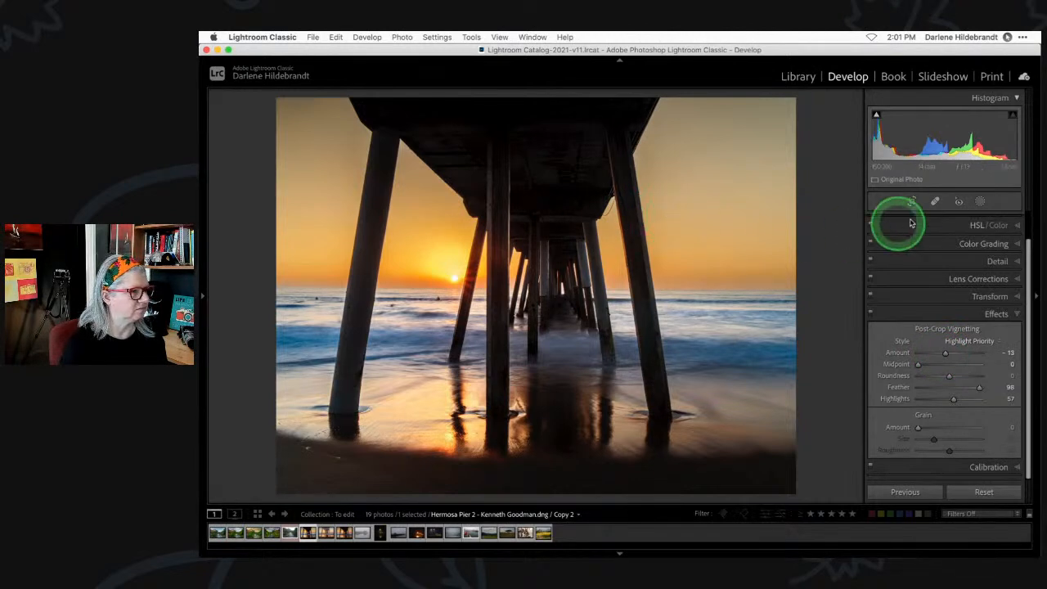
# Lighten the overall photo by setting the Basic Exposure to -0.15 and Highlights to -72.
pyautogui.scroll(3, 986, 230)
pyautogui.click(995, 223)
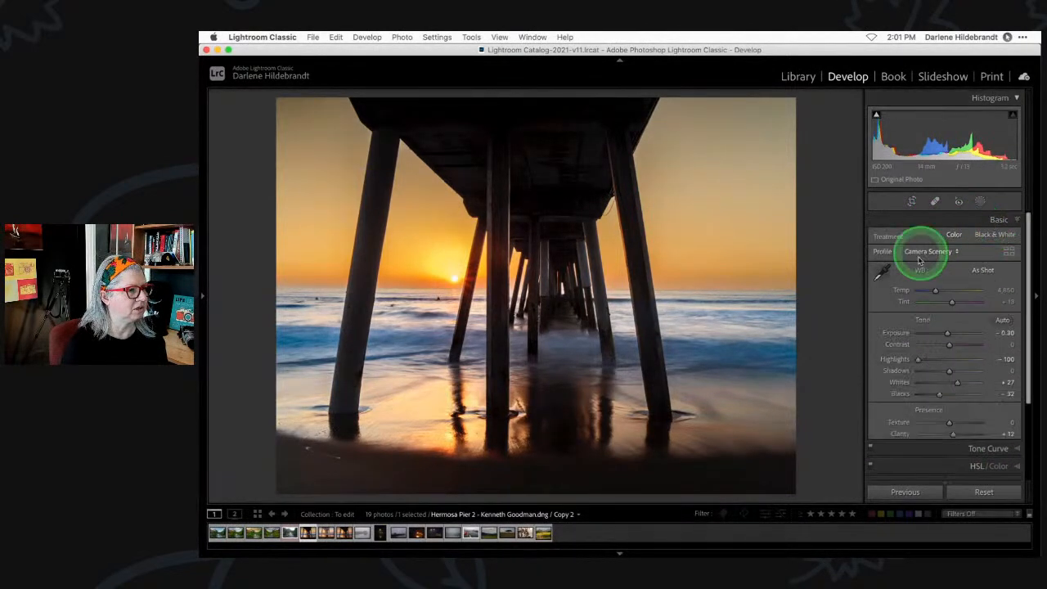
pyautogui.moveTo(949, 334)
pyautogui.mouseDown()
pyautogui.moveTo(908, 356)
pyautogui.moveTo(928, 361)
pyautogui.moveTo(947, 333)
pyautogui.mouseUp()
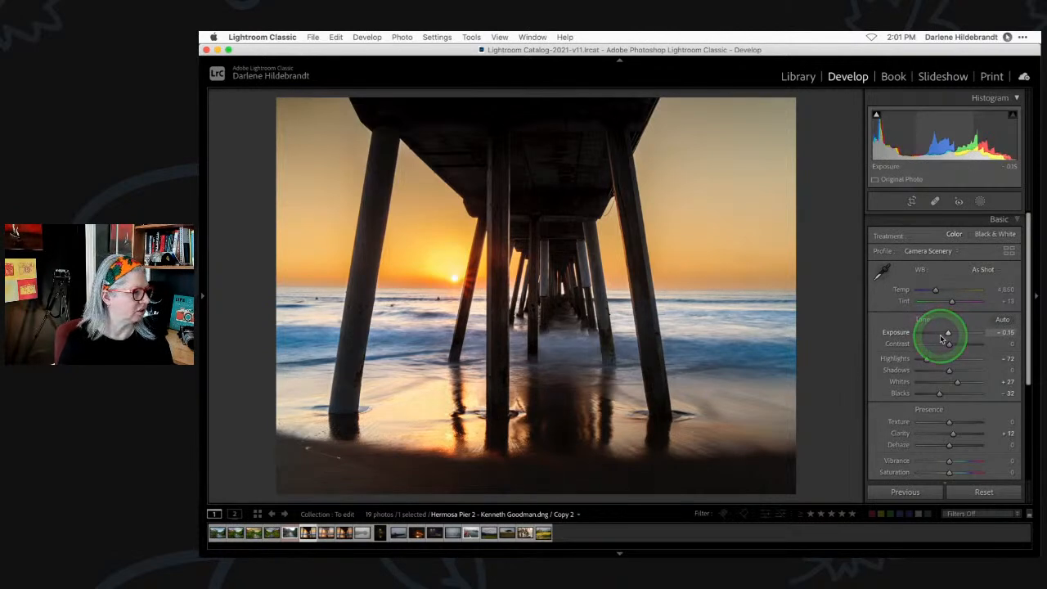
# Send the photo to Luminar Neo as a 16-bit Adobe RGB TIFF copy with Lightroom adjustments.
pyautogui.rightClick(671, 231)
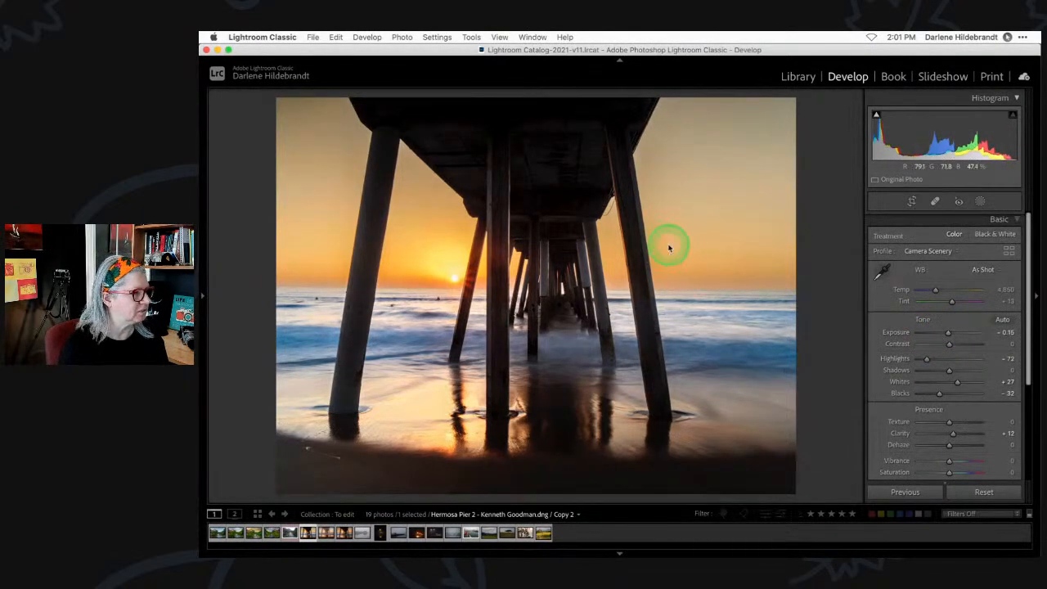
pyautogui.click(696, 321)
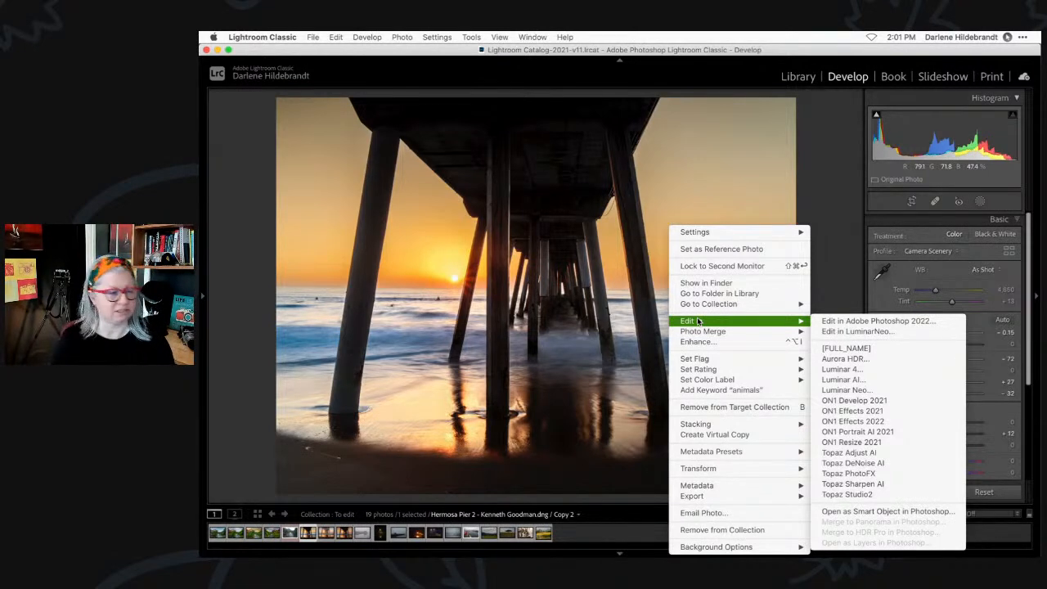
pyautogui.moveTo(697, 322); pyautogui.dragTo(851, 391)
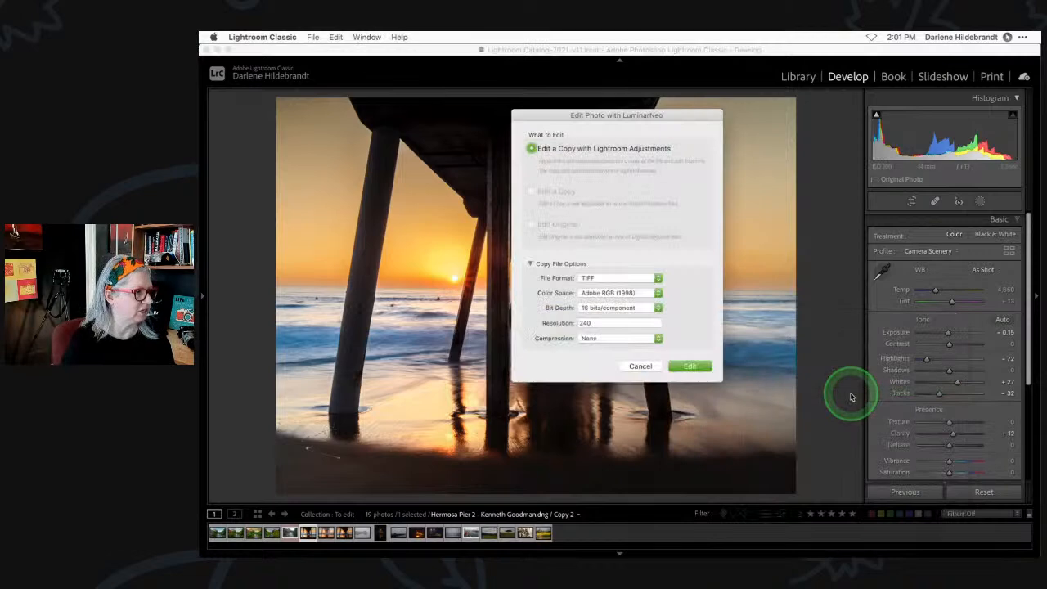
pyautogui.click(602, 359)
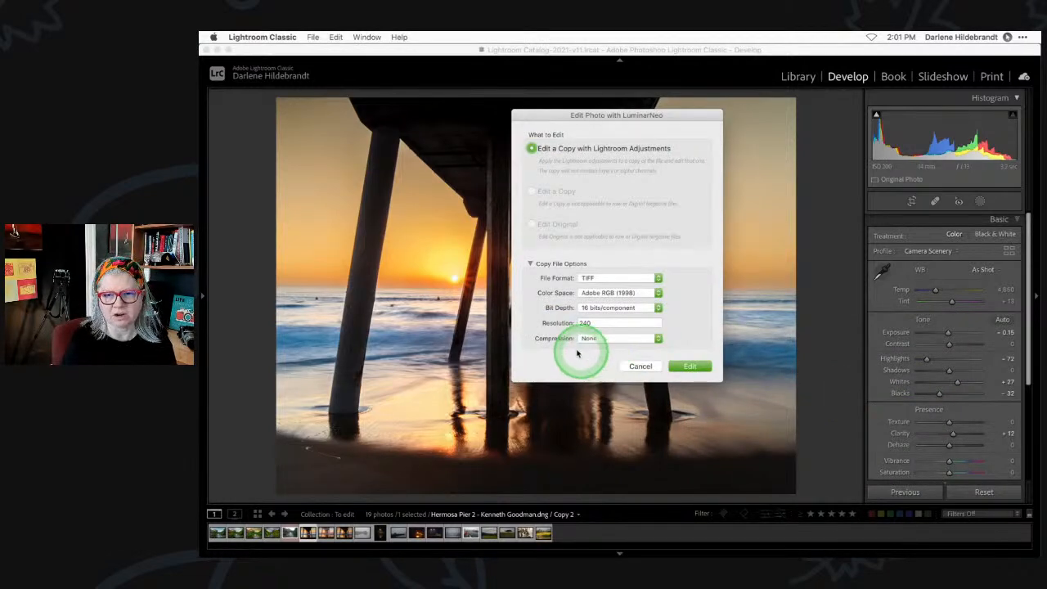
pyautogui.click(690, 365)
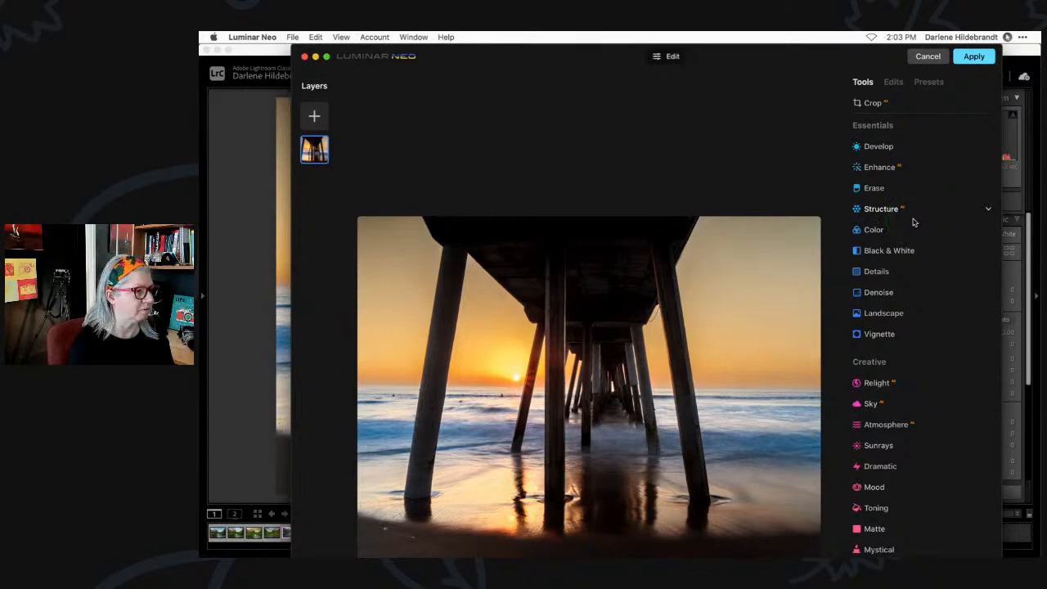
# Apply a low Amount of the Mystical effect to the photo and reposition the Luminar Neo window to show the whole image.
pyautogui.scroll(-3, 914, 223)
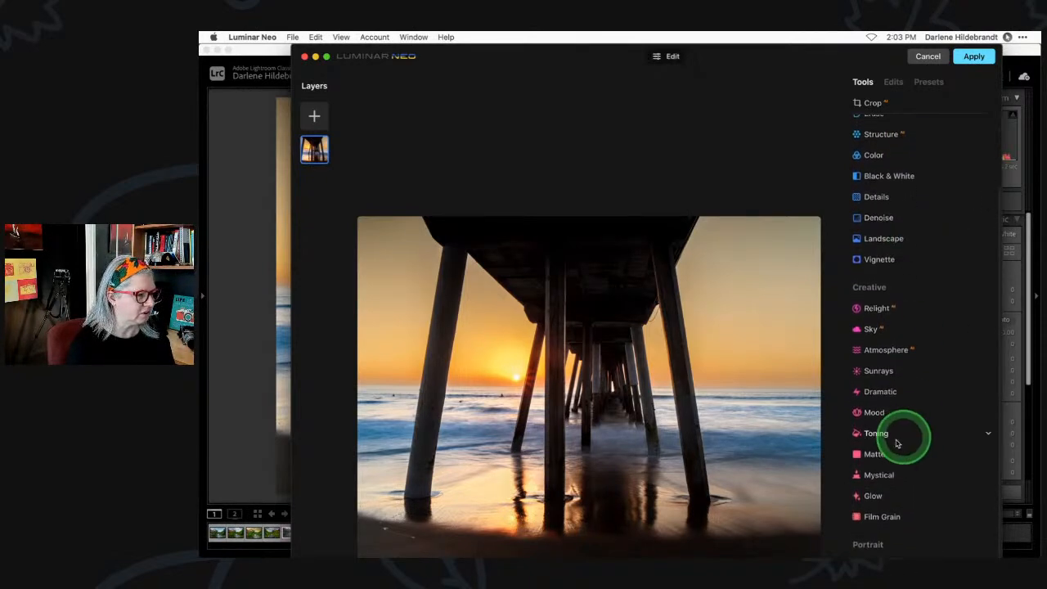
pyautogui.click(878, 475)
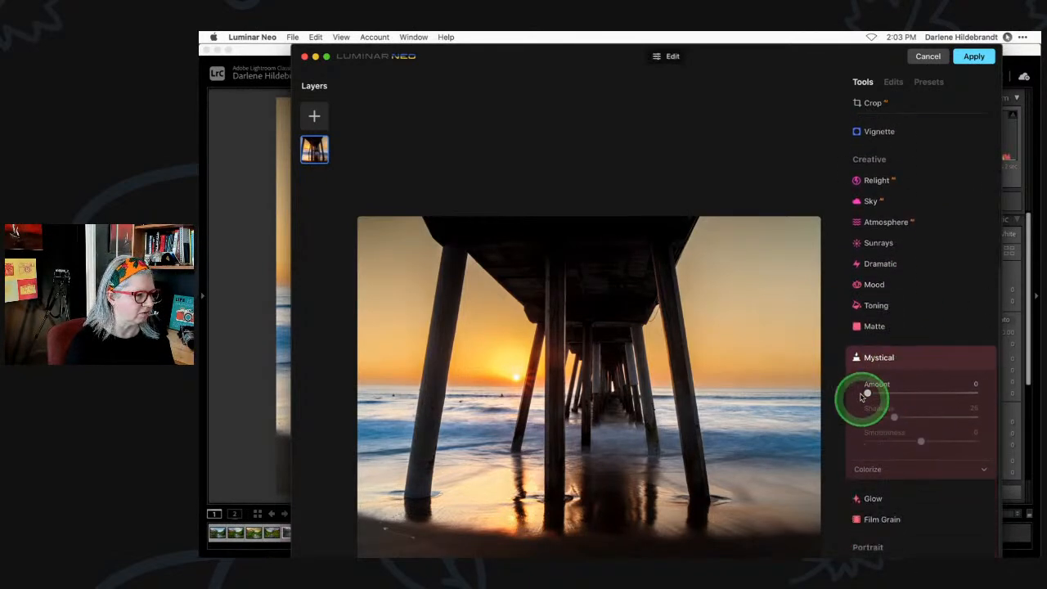
pyautogui.moveTo(867, 395)
pyautogui.mouseDown()
pyautogui.moveTo(948, 396)
pyautogui.moveTo(883, 394)
pyautogui.mouseUp()
pyautogui.click(907, 357)
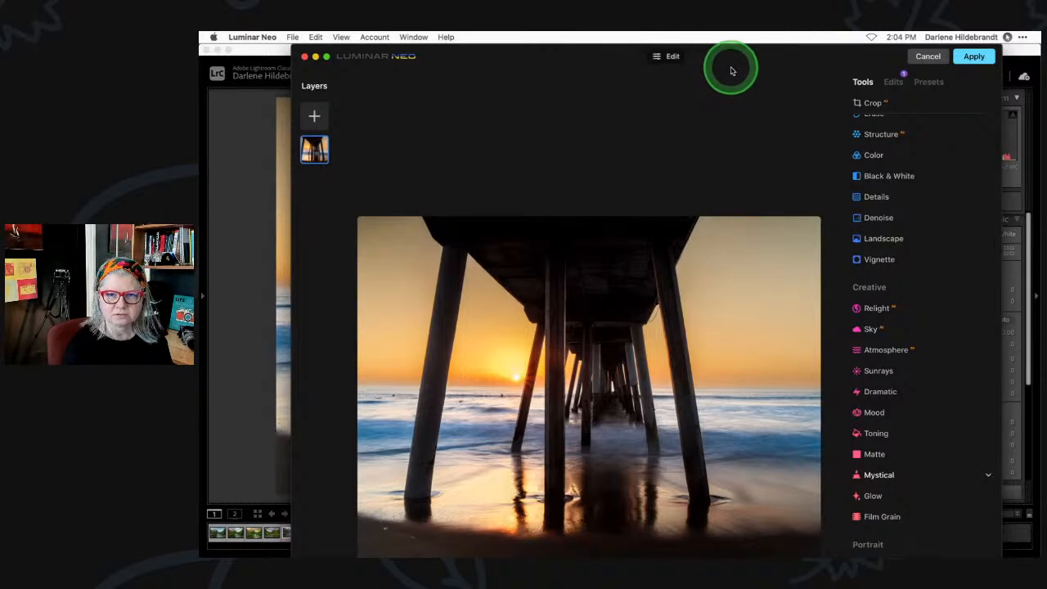
pyautogui.moveTo(717, 66); pyautogui.dragTo(1040, 213)
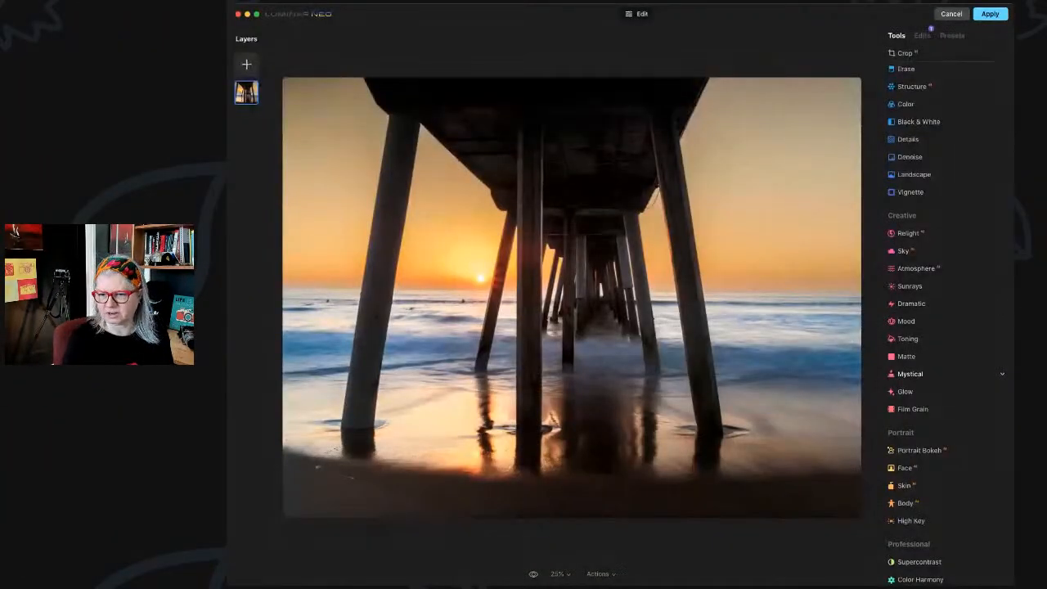
pyautogui.click(330, 53)
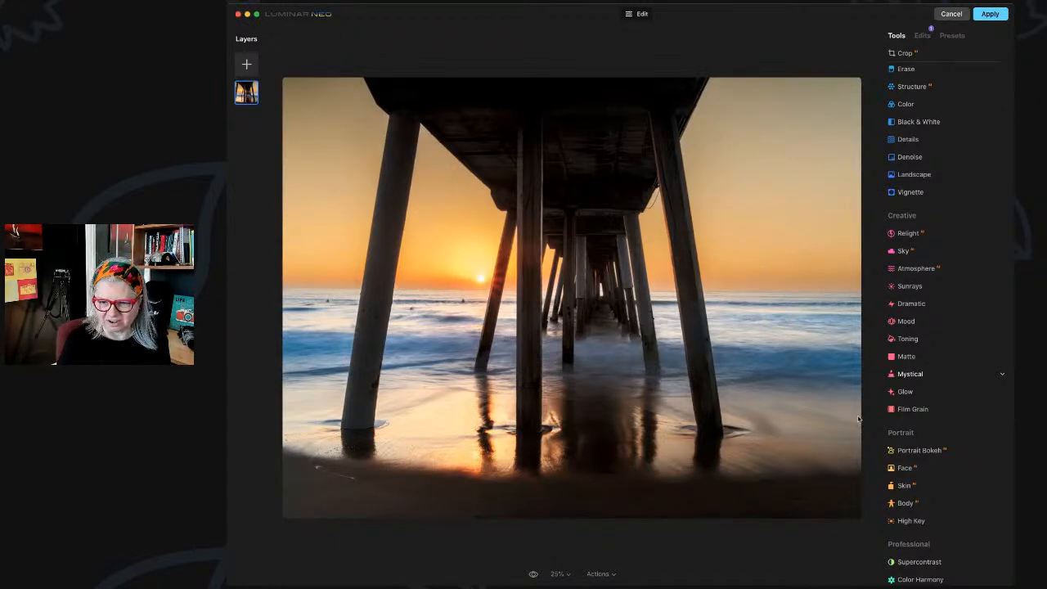
# Add Color Contrast with Hue 145 in Color Harmony and compare the photo with the effect off and on.
pyautogui.scroll(-1, 908, 540)
pyautogui.click(922, 573)
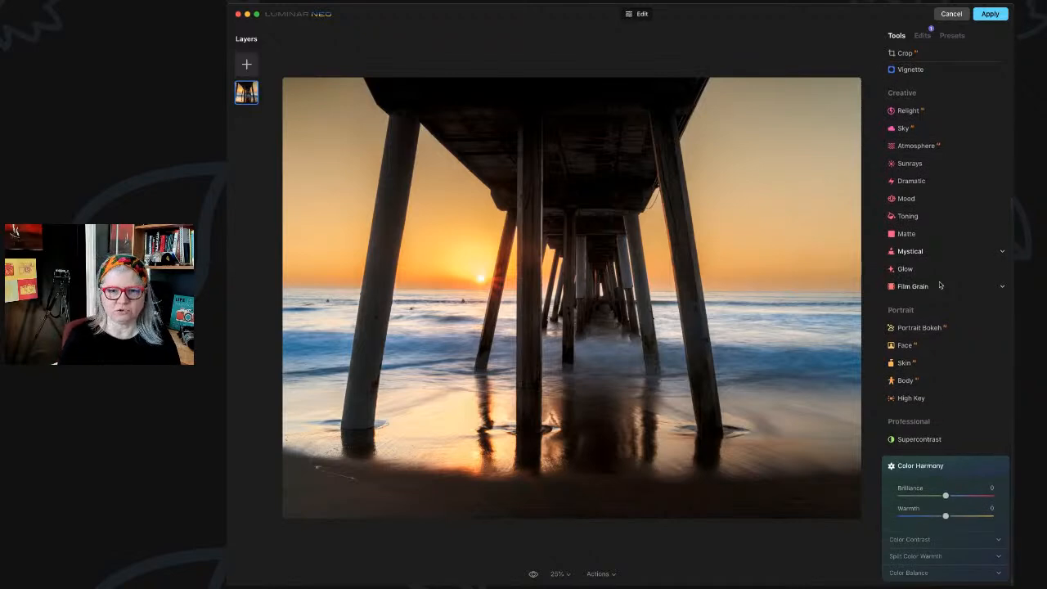
pyautogui.click(916, 539)
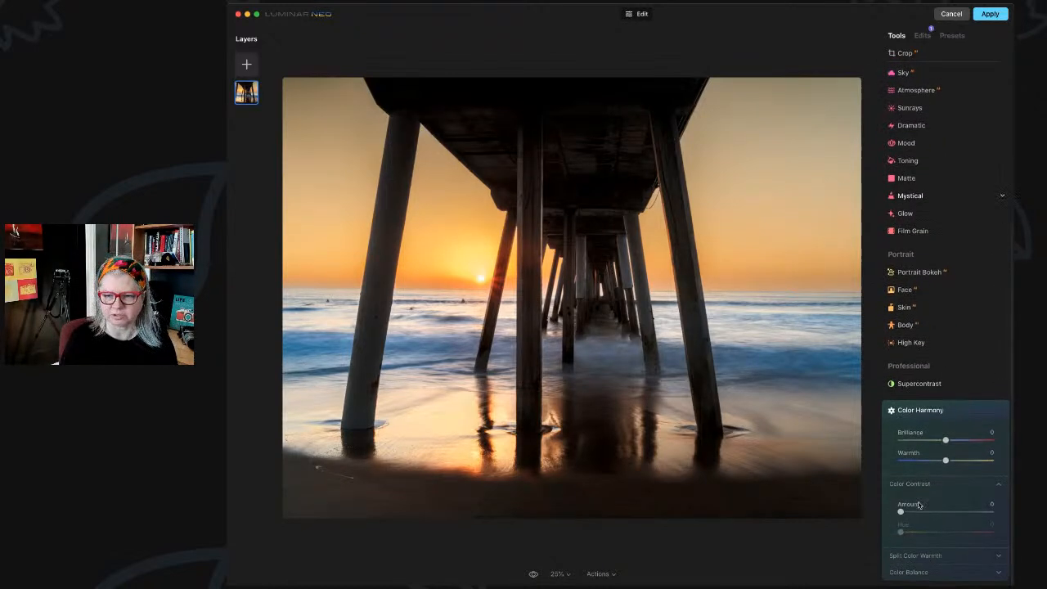
pyautogui.moveTo(903, 513); pyautogui.dragTo(938, 534)
pyautogui.click(967, 411)
pyautogui.click(967, 411)
pyautogui.click(968, 412)
pyautogui.click(968, 411)
pyautogui.click(968, 412)
pyautogui.click(968, 413)
# Refine Color Harmony to Color Contrast Amount 34, Brilliance -6 and Split Color Warmth Cool -28, checking the effect.
pyautogui.moveTo(943, 513); pyautogui.dragTo(931, 513)
pyautogui.moveTo(946, 440)
pyautogui.mouseDown()
pyautogui.moveTo(990, 440)
pyautogui.moveTo(898, 440)
pyautogui.moveTo(962, 440)
pyautogui.moveTo(943, 441)
pyautogui.mouseUp()
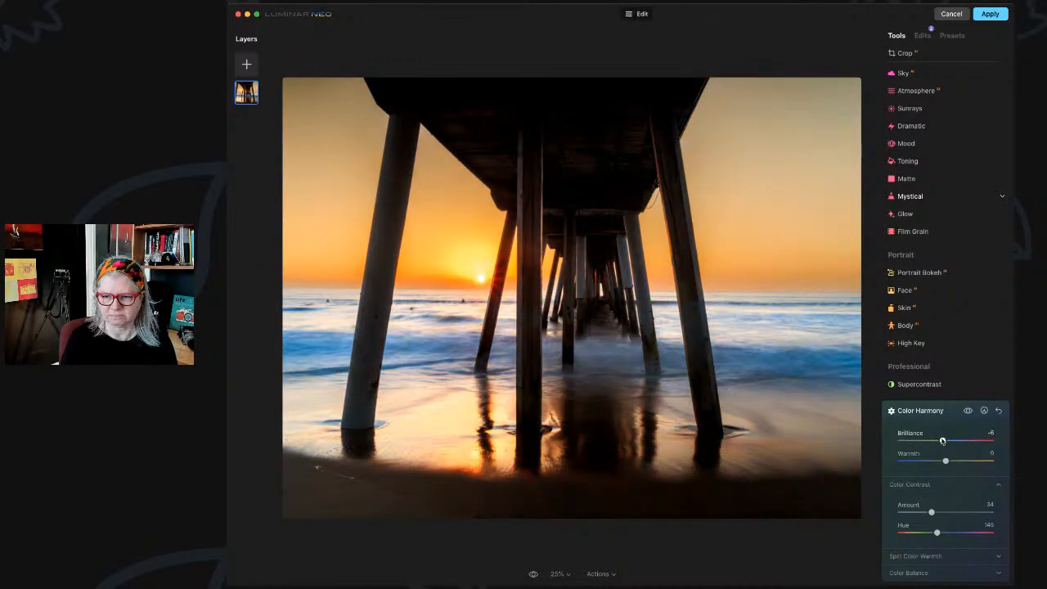
pyautogui.click(913, 557)
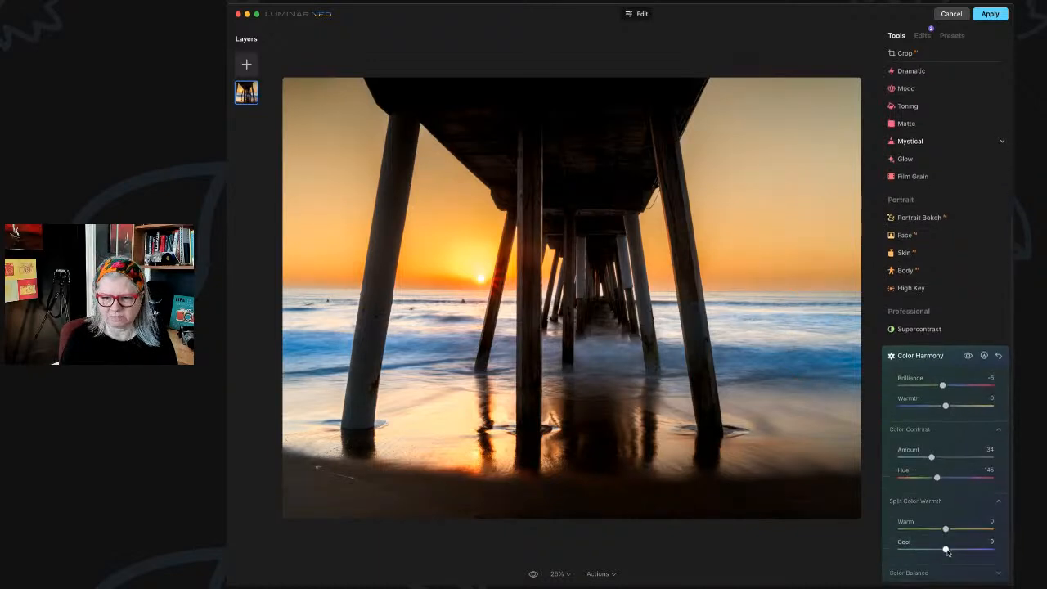
pyautogui.moveTo(947, 550)
pyautogui.mouseDown()
pyautogui.moveTo(922, 550)
pyautogui.moveTo(935, 550)
pyautogui.mouseUp()
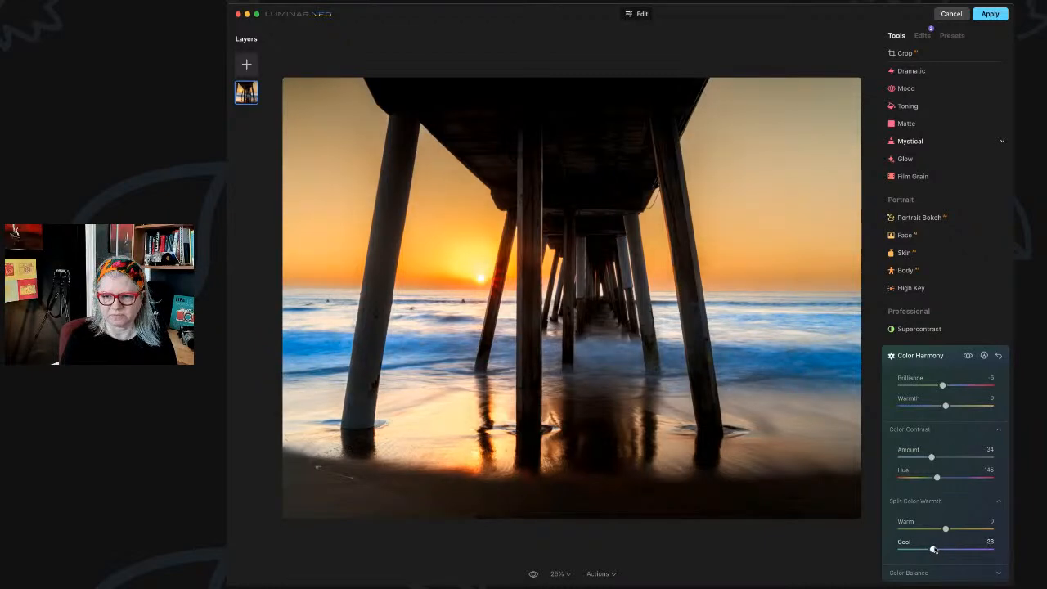
pyautogui.click(968, 357)
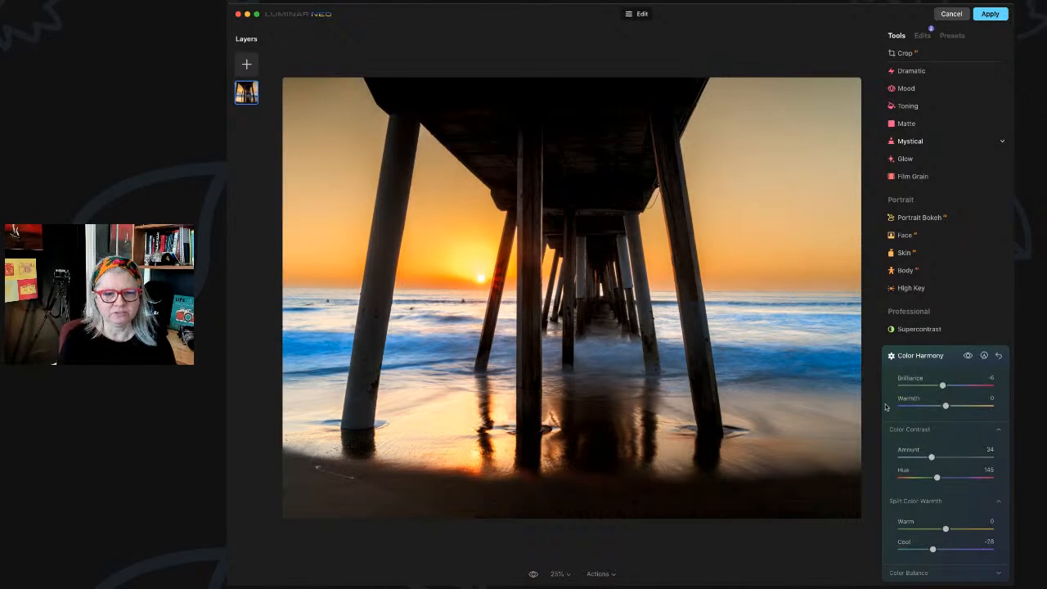
pyautogui.click(950, 363)
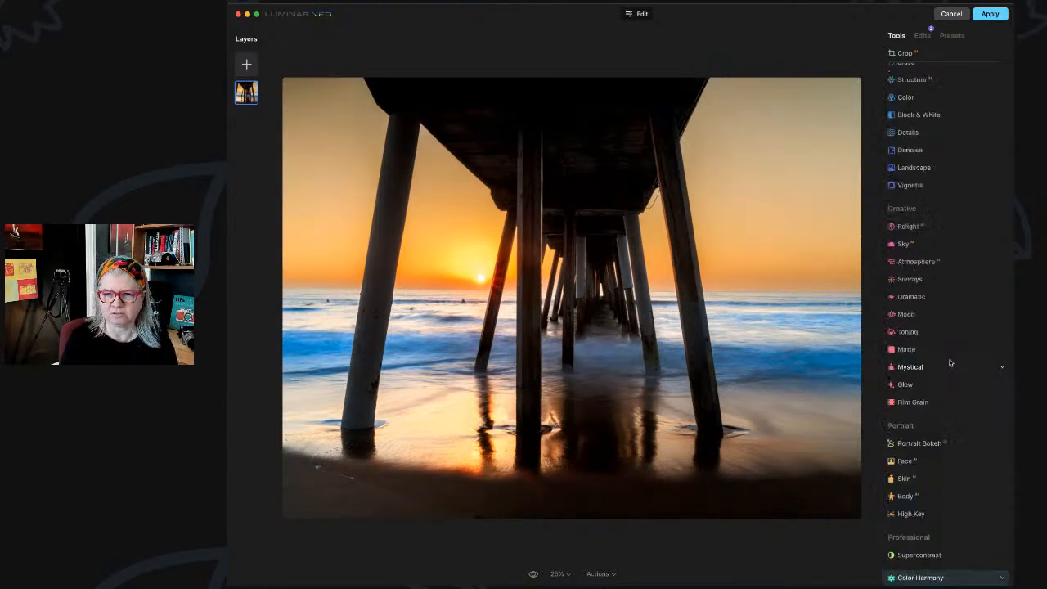
# Reduce the HSL saturation in the Color tool to Orange -6 and Yellow -5.
pyautogui.click(927, 131)
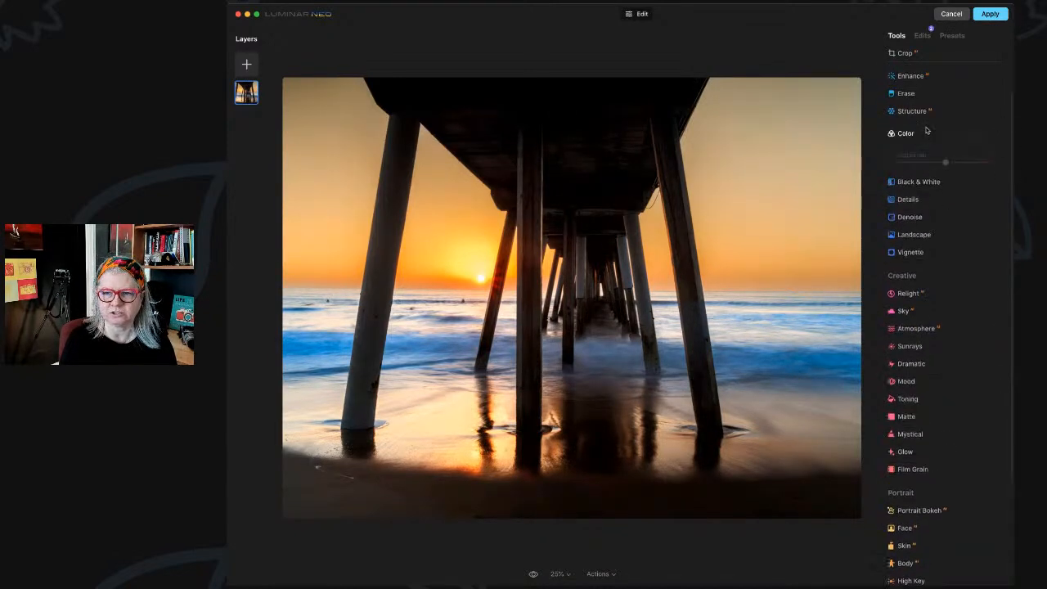
pyautogui.click(920, 232)
pyautogui.click(925, 254)
pyautogui.click(925, 278)
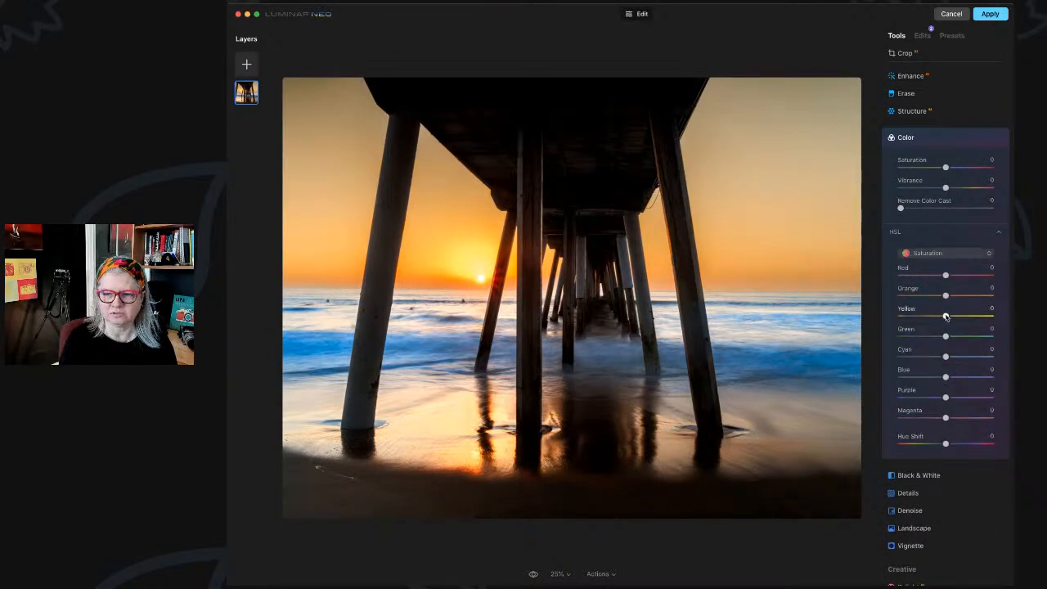
pyautogui.moveTo(947, 317); pyautogui.dragTo(899, 297)
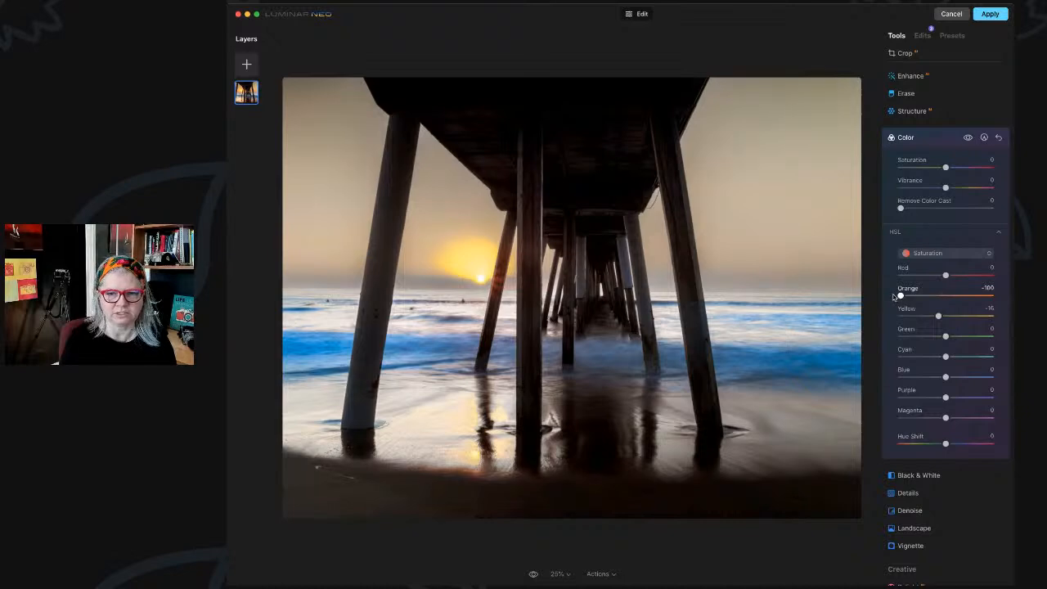
pyautogui.moveTo(899, 297); pyautogui.dragTo(943, 296)
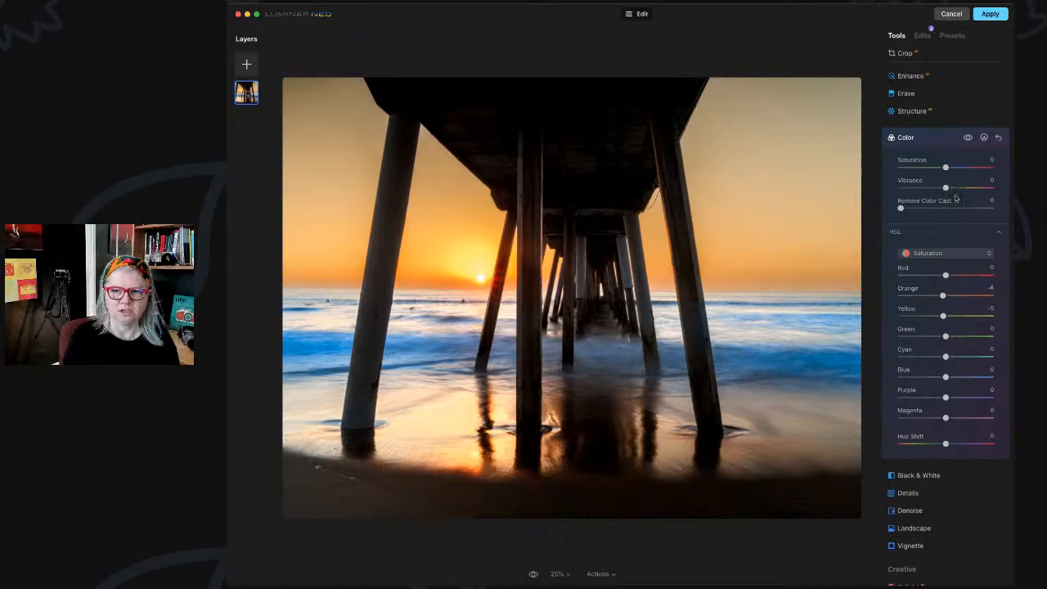
pyautogui.click(933, 140)
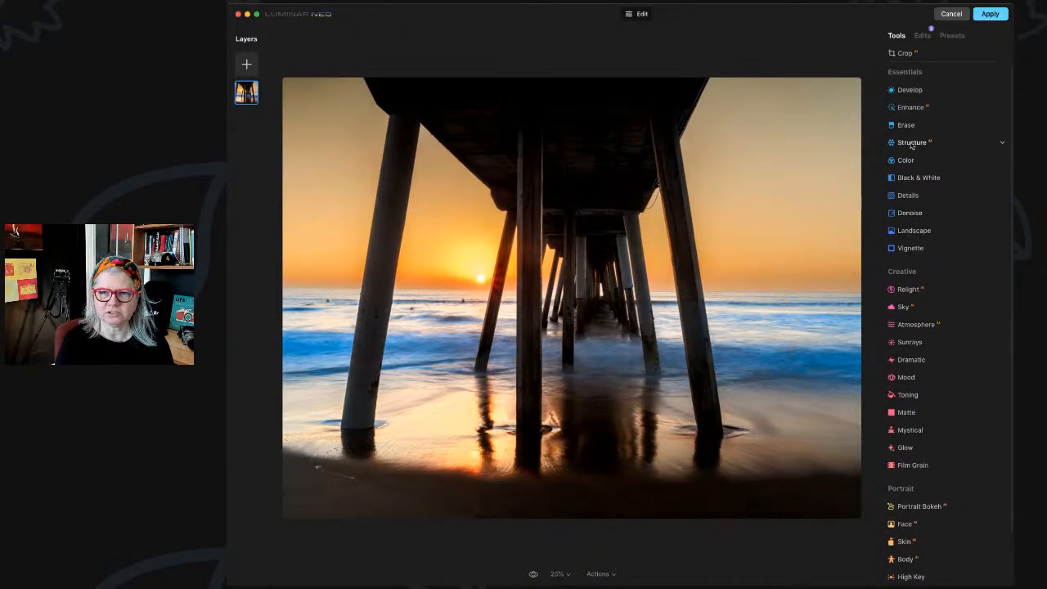
# Set Structure to Amount 35 and Boost 80, and compare the photo with the effect off and on.
pyautogui.click(913, 142)
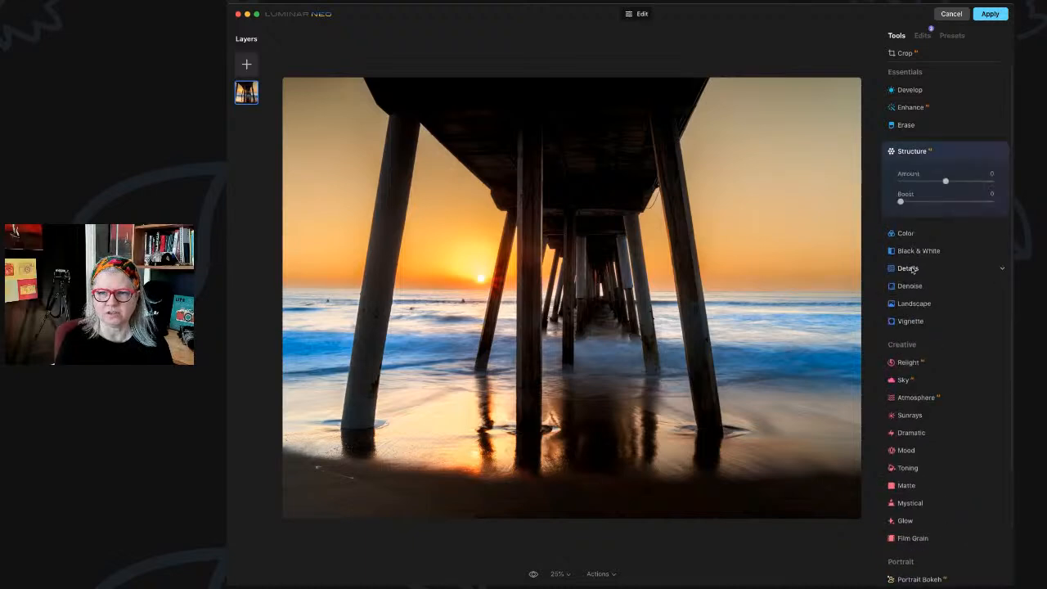
pyautogui.moveTo(928, 202); pyautogui.dragTo(974, 202)
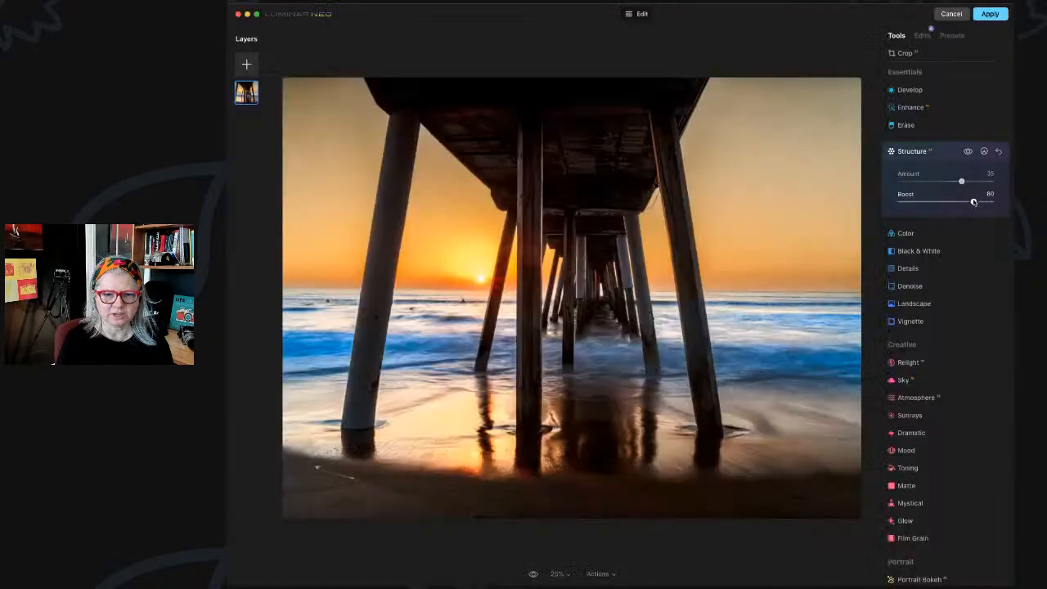
pyautogui.click(968, 152)
pyautogui.click(968, 152)
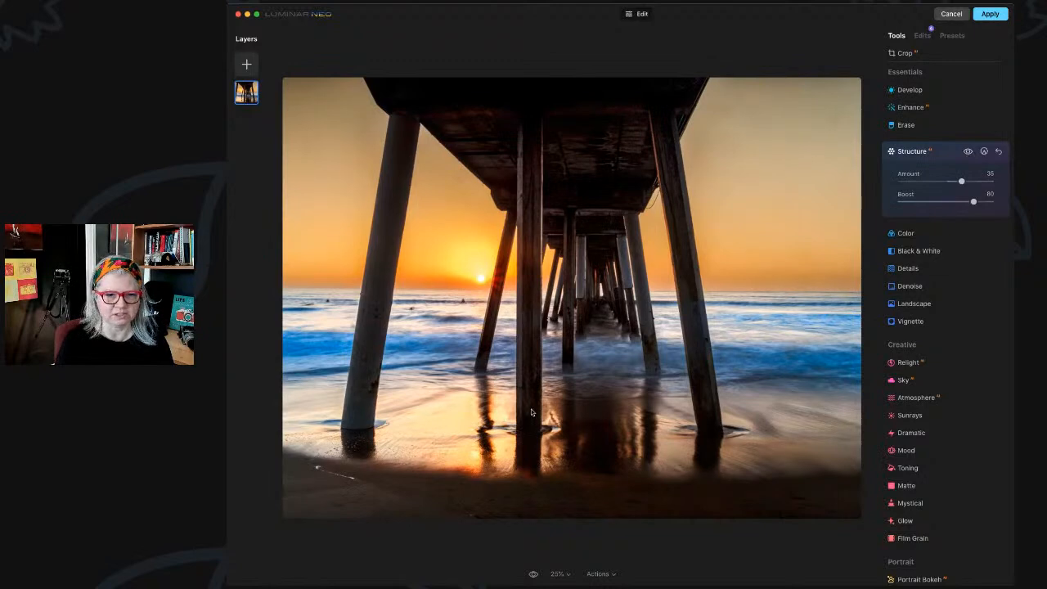
# Start a paint mask for the Structure adjustment.
pyautogui.click(985, 152)
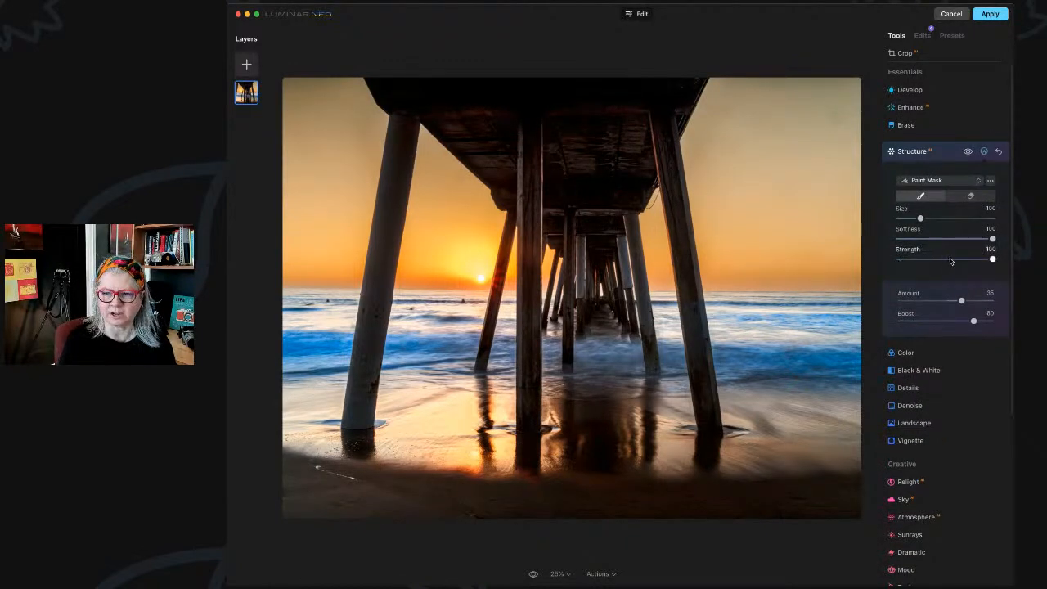
# Set the Structure mask brush to strength 73 and size 196, and paint the effect over the waves around the pier pillars.
pyautogui.moveTo(992, 259); pyautogui.dragTo(968, 258)
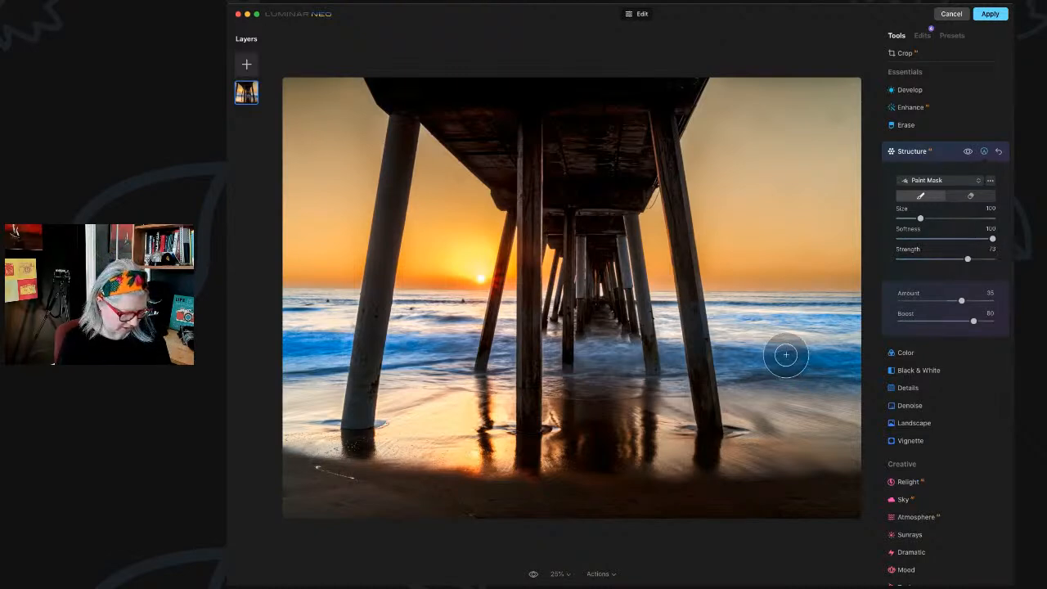
pyautogui.press(']')
pyautogui.press(']')
pyautogui.press(']')
pyautogui.press(']')
pyautogui.press(']')
pyautogui.press(']')
pyautogui.press(']')
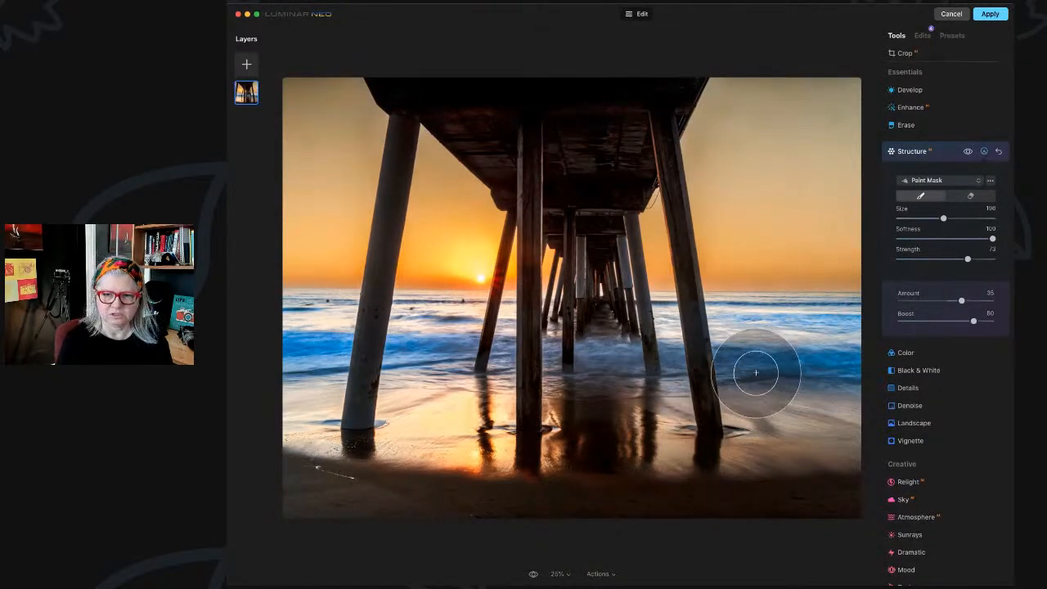
pyautogui.moveTo(731, 341)
pyautogui.mouseDown()
pyautogui.moveTo(793, 380)
pyautogui.moveTo(828, 357)
pyautogui.moveTo(841, 436)
pyautogui.moveTo(818, 457)
pyautogui.moveTo(839, 354)
pyautogui.moveTo(739, 435)
pyautogui.moveTo(677, 416)
pyautogui.moveTo(645, 384)
pyautogui.moveTo(587, 427)
pyautogui.moveTo(613, 356)
pyautogui.moveTo(589, 408)
pyautogui.moveTo(516, 447)
pyautogui.moveTo(485, 435)
pyautogui.moveTo(494, 421)
pyautogui.moveTo(463, 383)
pyautogui.moveTo(478, 383)
pyautogui.moveTo(422, 432)
pyautogui.moveTo(441, 324)
pyautogui.moveTo(428, 414)
pyautogui.moveTo(311, 423)
pyautogui.moveTo(312, 340)
pyautogui.moveTo(280, 341)
pyautogui.moveTo(308, 426)
pyautogui.moveTo(414, 421)
pyautogui.moveTo(413, 359)
pyautogui.moveTo(451, 325)
pyautogui.moveTo(459, 360)
pyautogui.mouseUp()
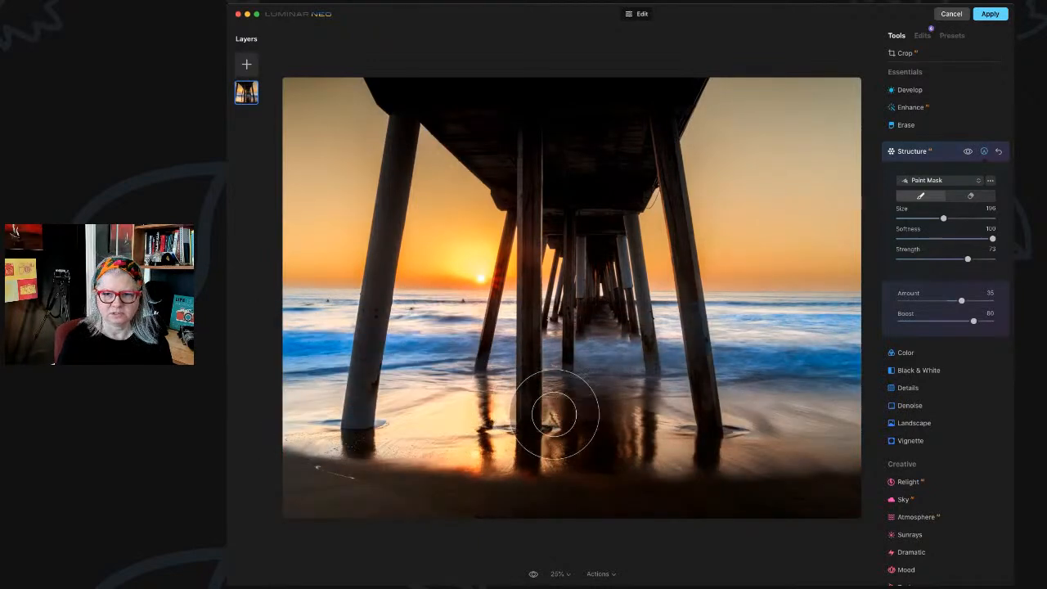
# Compare the photo with and without Structure, and raise its Boost to 91 and Amount to 47.
pyautogui.click(967, 154)
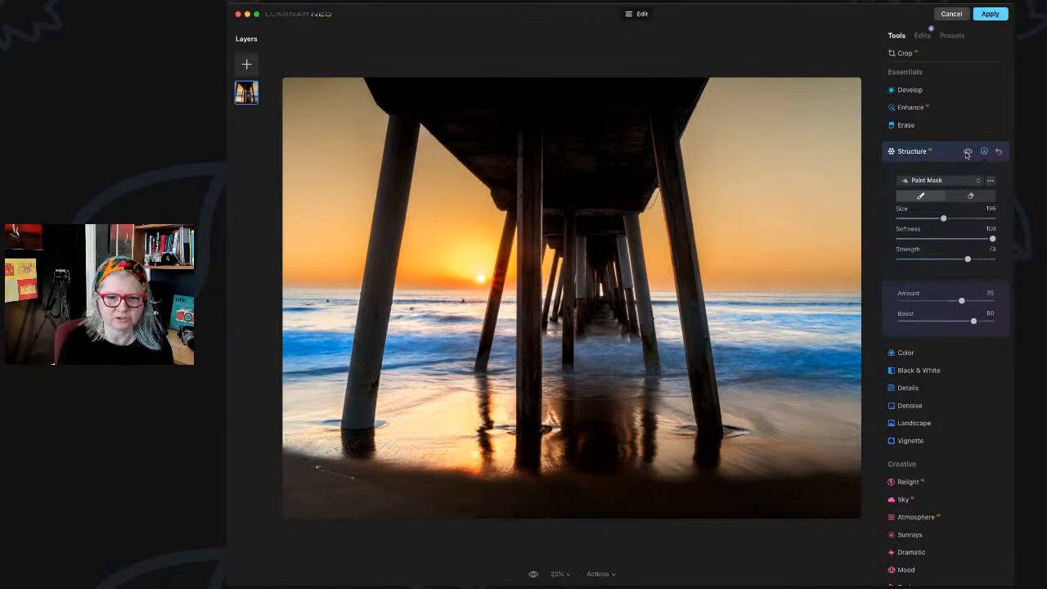
pyautogui.click(967, 155)
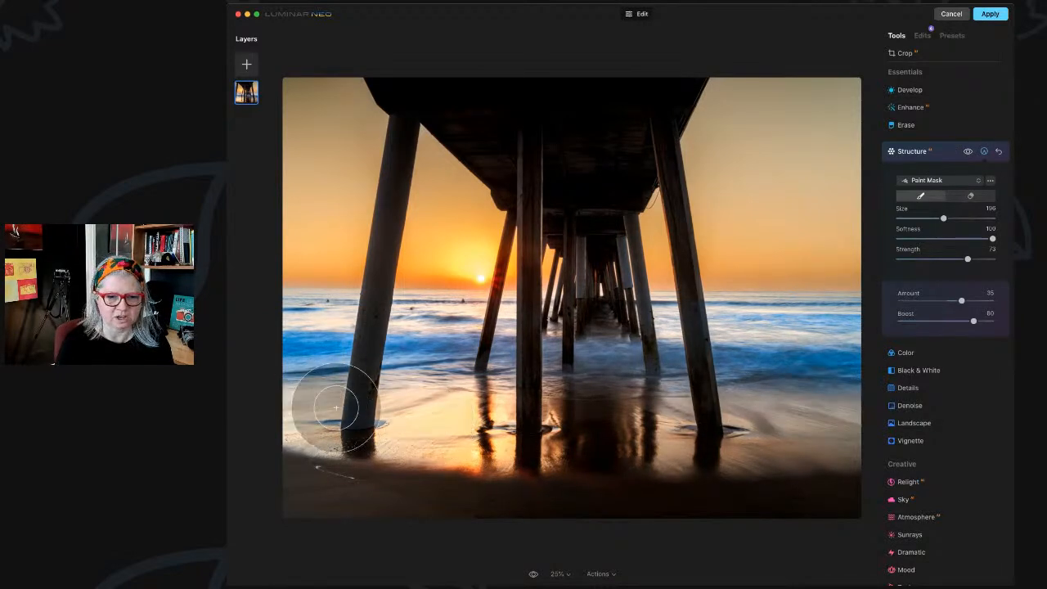
pyautogui.click(969, 153)
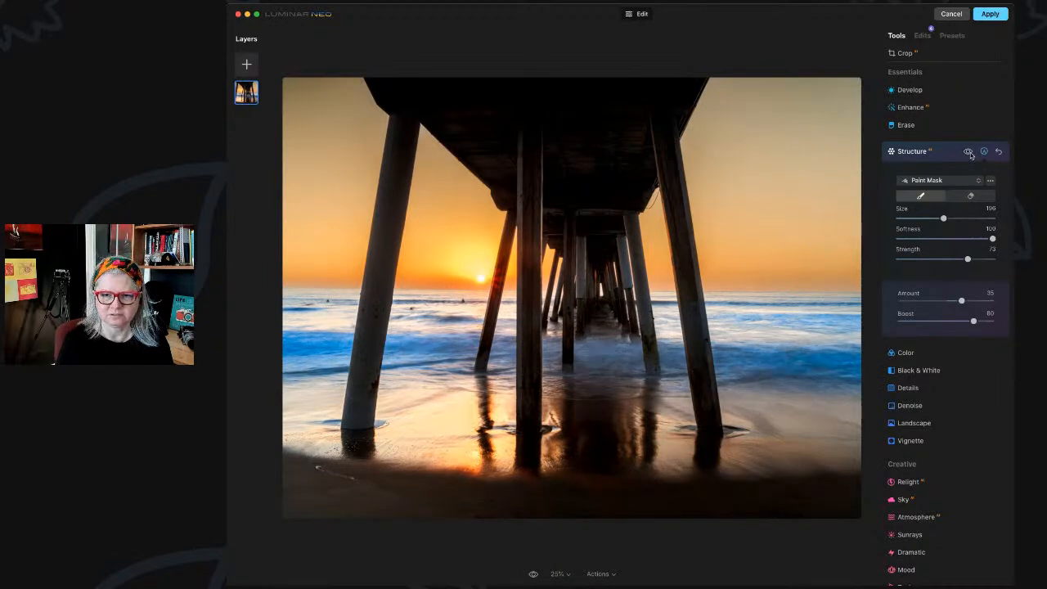
pyautogui.click(970, 154)
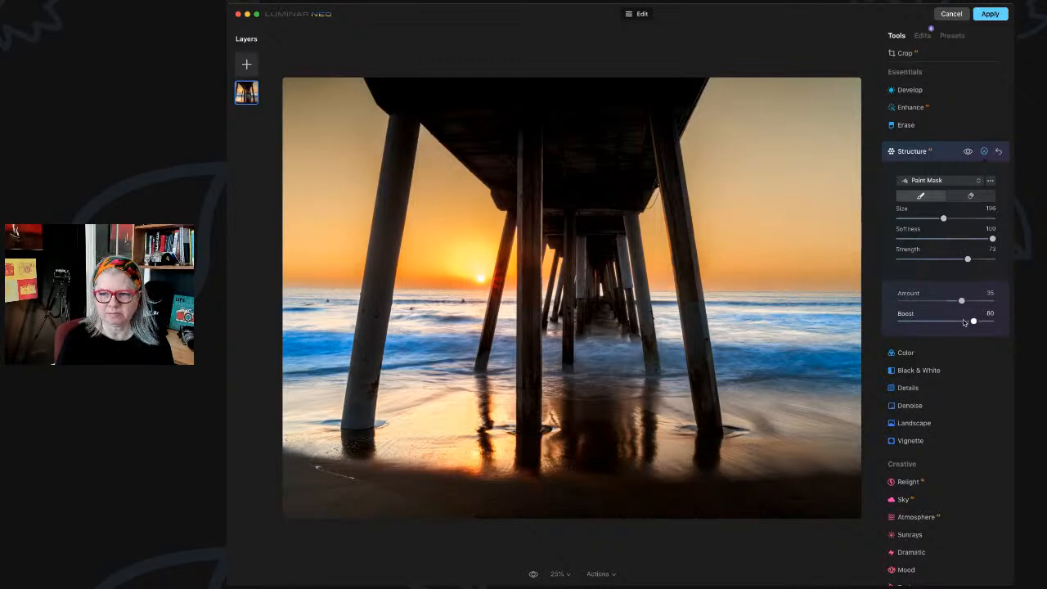
pyautogui.moveTo(975, 322); pyautogui.dragTo(967, 302)
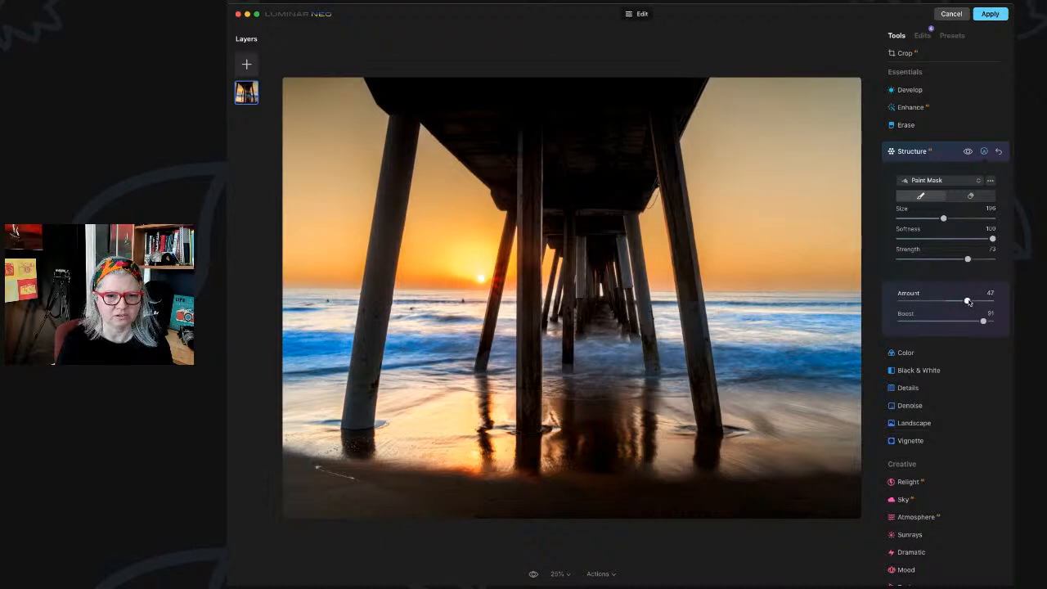
pyautogui.click(950, 152)
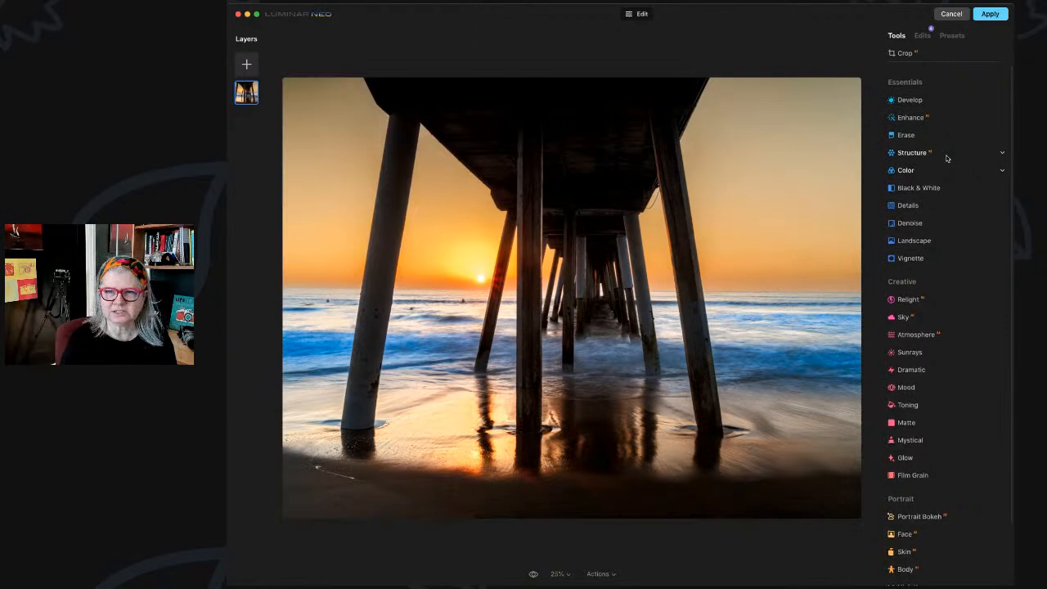
# Try to level the horizon with automatic horizon alignment and manual rotation of the crop, and reset the crop.
pyautogui.click(948, 54)
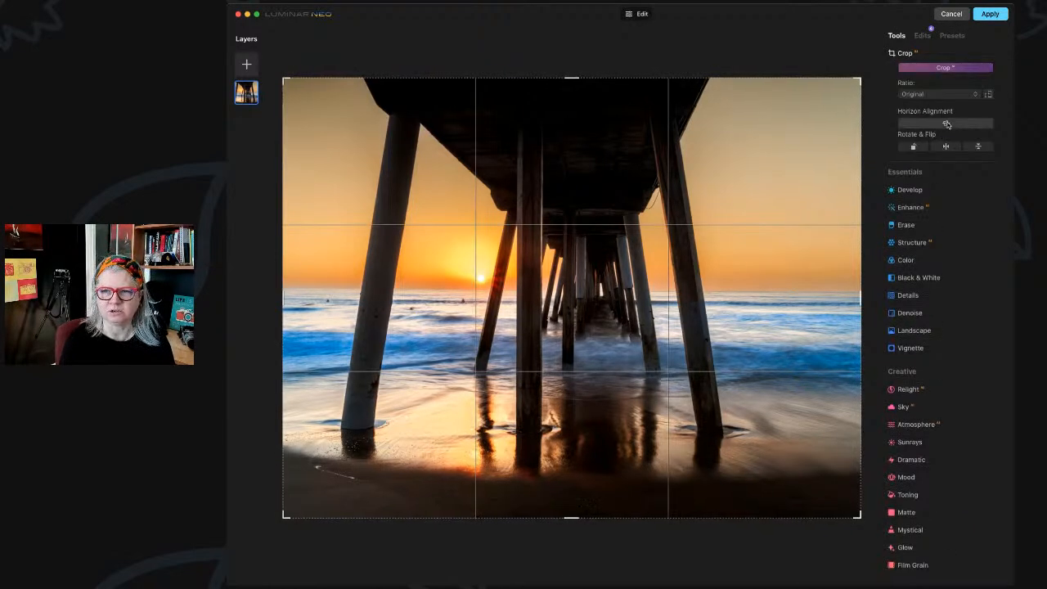
pyautogui.moveTo(947, 123); pyautogui.dragTo(948, 125)
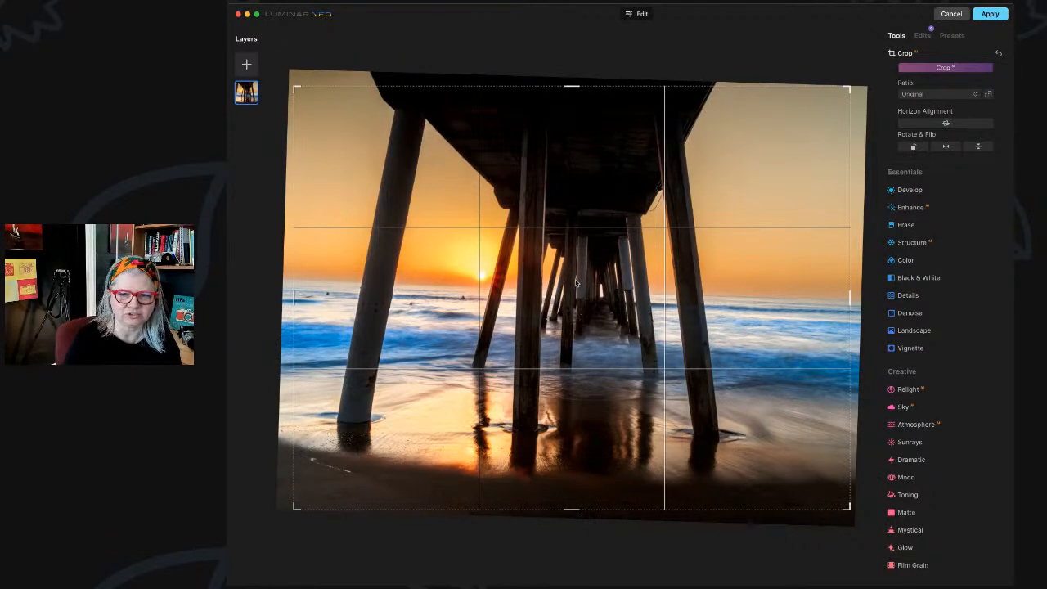
pyautogui.moveTo(871, 202); pyautogui.dragTo(873, 192)
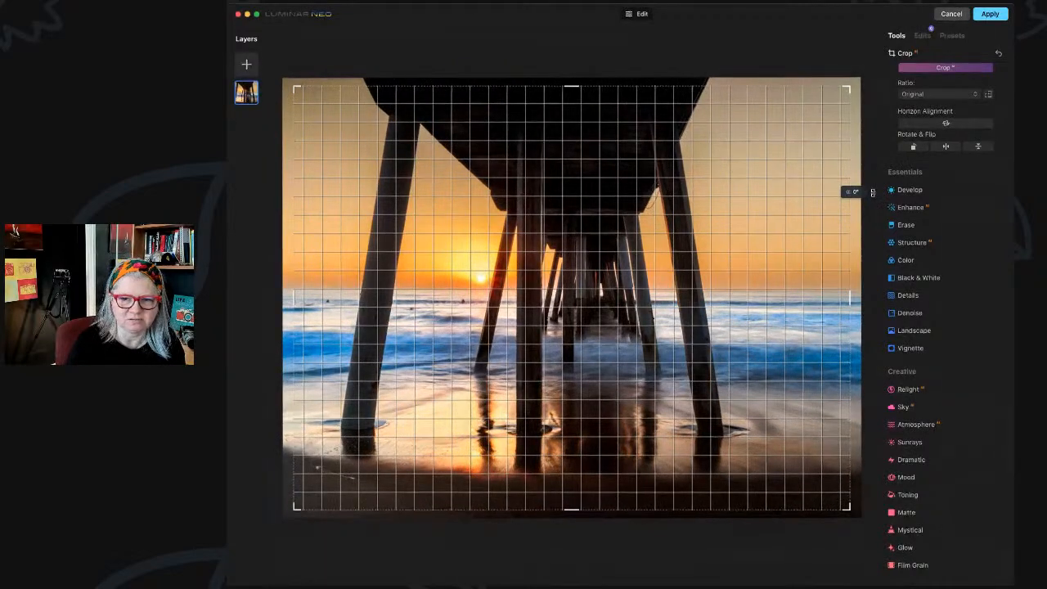
pyautogui.moveTo(872, 192); pyautogui.dragTo(872, 193)
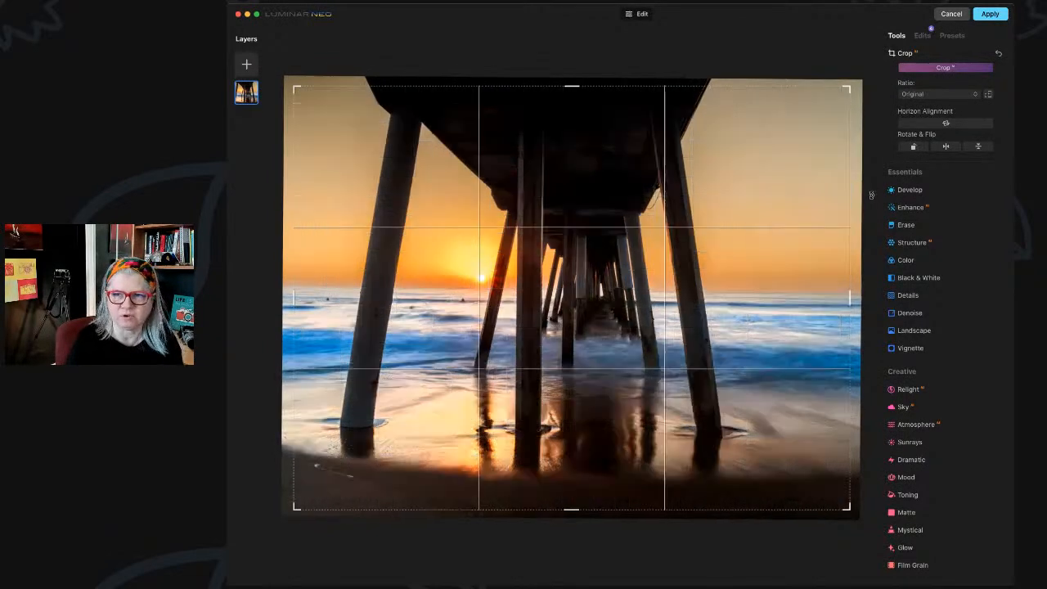
pyautogui.click(998, 52)
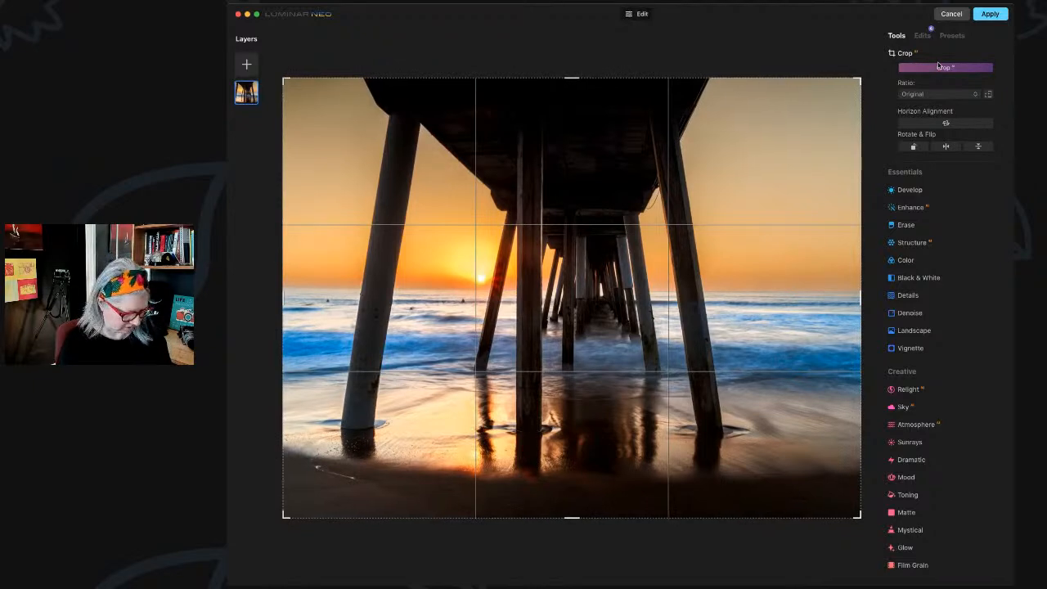
pyautogui.click(939, 67)
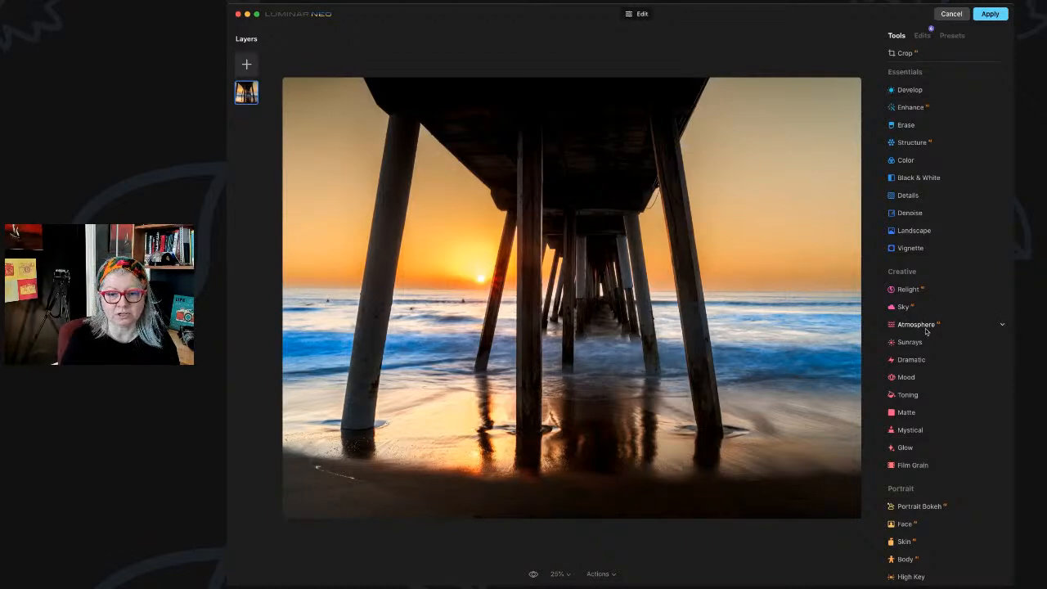
# Try the Dnipro LUT in the Mood tool at amount 44.
pyautogui.scroll(-3, 926, 331)
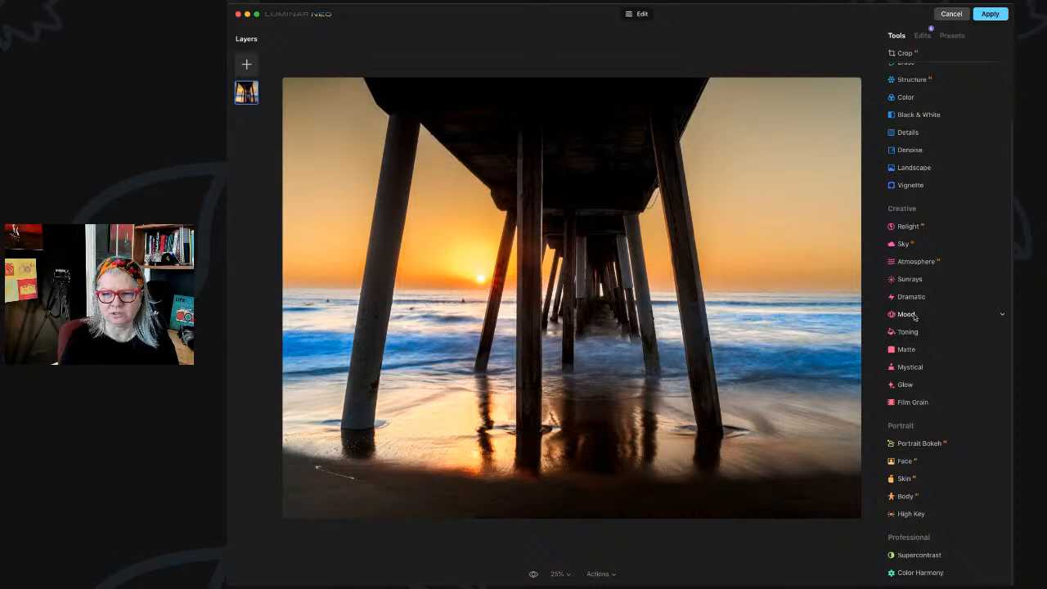
pyautogui.click(908, 315)
pyautogui.click(945, 283)
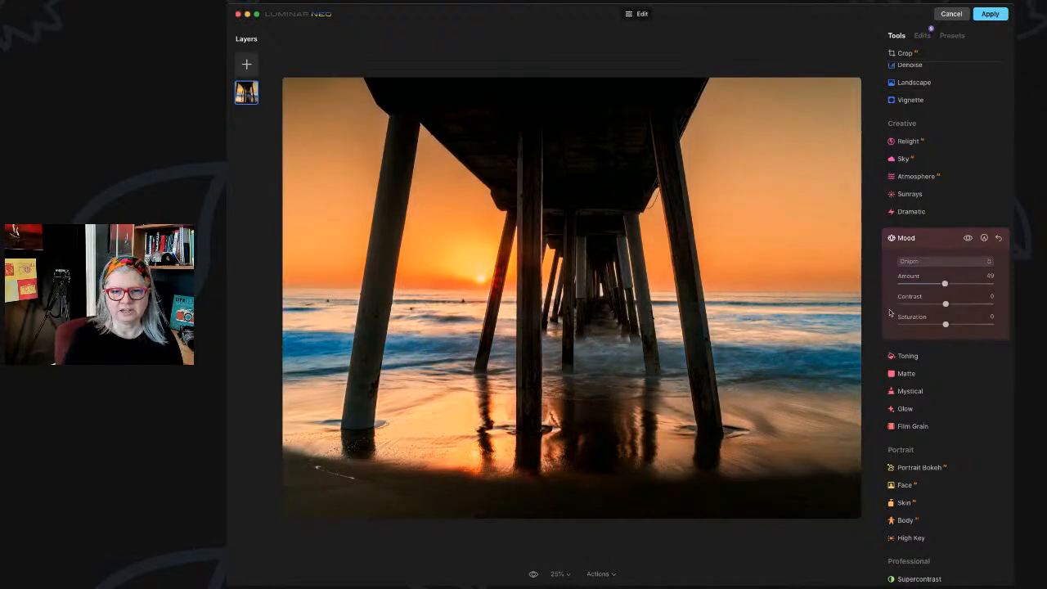
pyautogui.moveTo(946, 284)
pyautogui.mouseDown()
pyautogui.moveTo(905, 284)
pyautogui.moveTo(963, 287)
pyautogui.moveTo(904, 285)
pyautogui.moveTo(940, 284)
pyautogui.mouseUp()
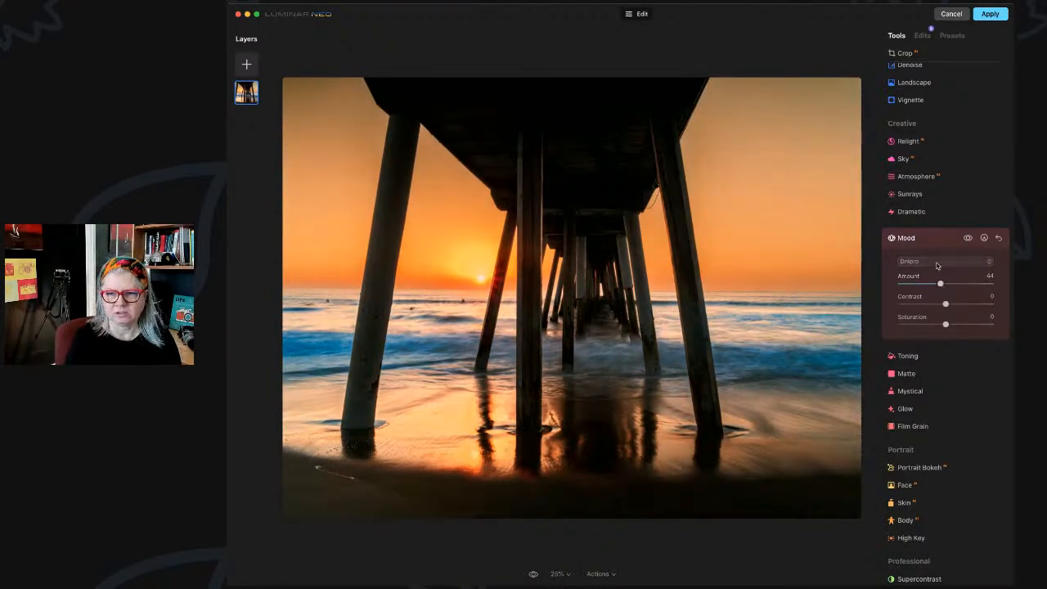
# Try the Kyiv LUT on the pier photo at amount 55.
pyautogui.click(949, 262)
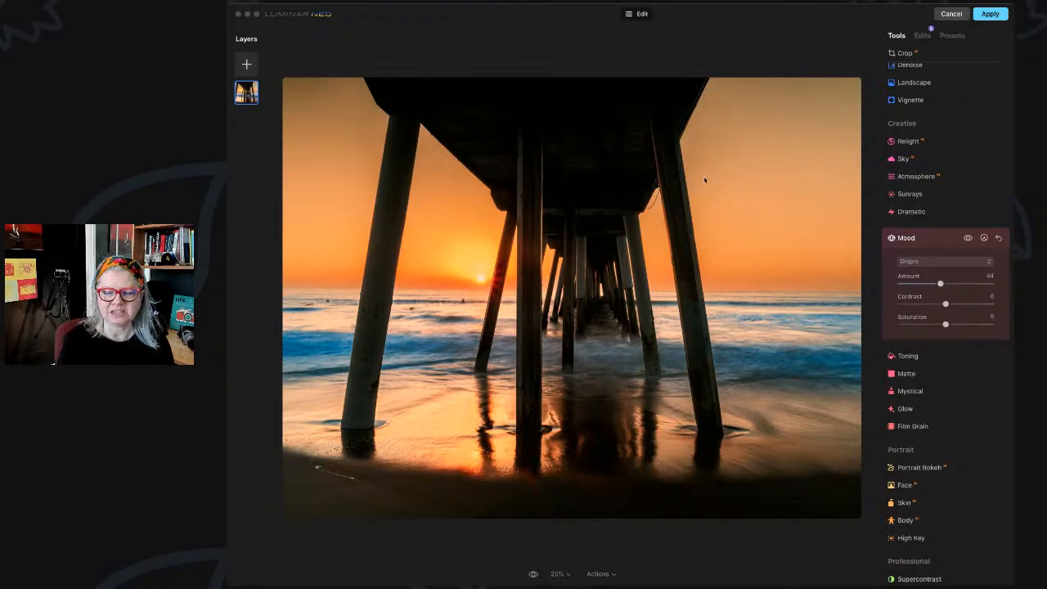
pyautogui.click(891, 315)
pyautogui.moveTo(942, 283)
pyautogui.mouseDown()
pyautogui.moveTo(973, 283)
pyautogui.moveTo(877, 283)
pyautogui.moveTo(999, 281)
pyautogui.moveTo(871, 295)
pyautogui.moveTo(950, 284)
pyautogui.mouseUp()
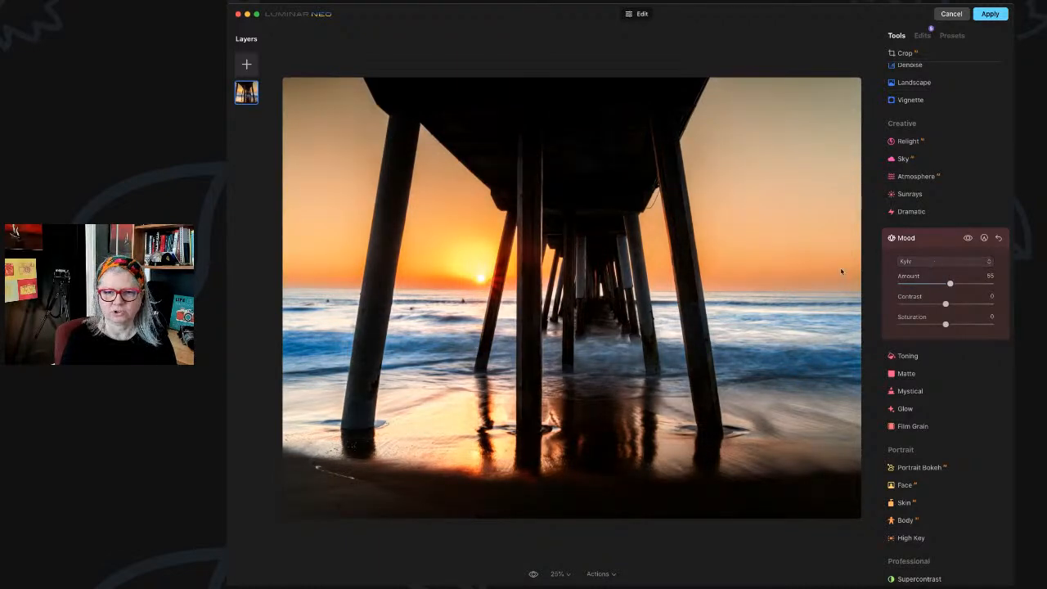
# Try the Zaporizhzhia LUT with contrast -46 and amount 42.
pyautogui.click(886, 313)
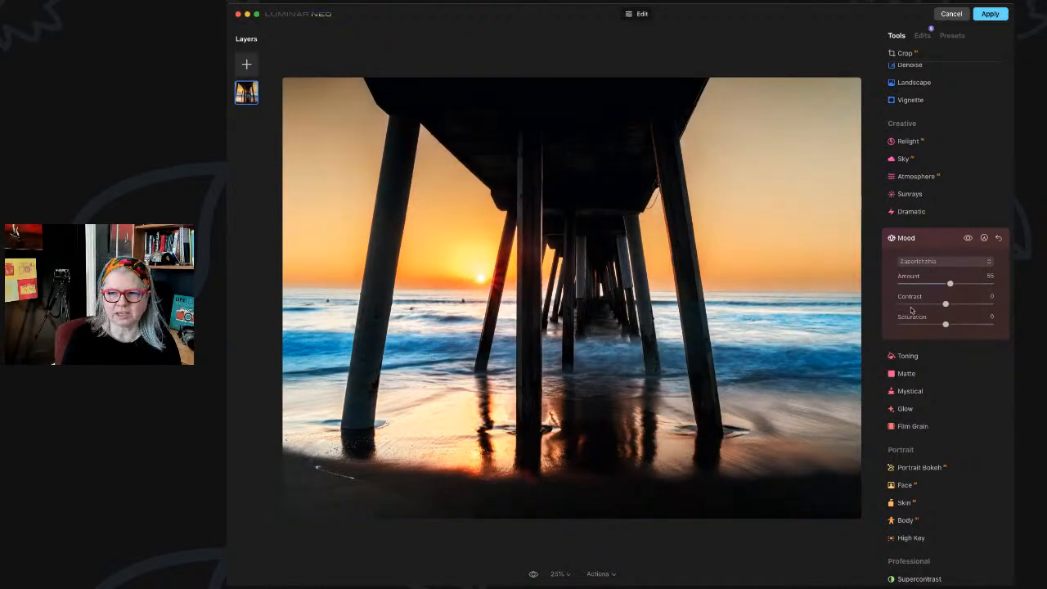
pyautogui.moveTo(950, 283)
pyautogui.mouseDown()
pyautogui.moveTo(901, 284)
pyautogui.moveTo(999, 281)
pyautogui.moveTo(931, 283)
pyautogui.moveTo(924, 303)
pyautogui.moveTo(950, 283)
pyautogui.mouseUp()
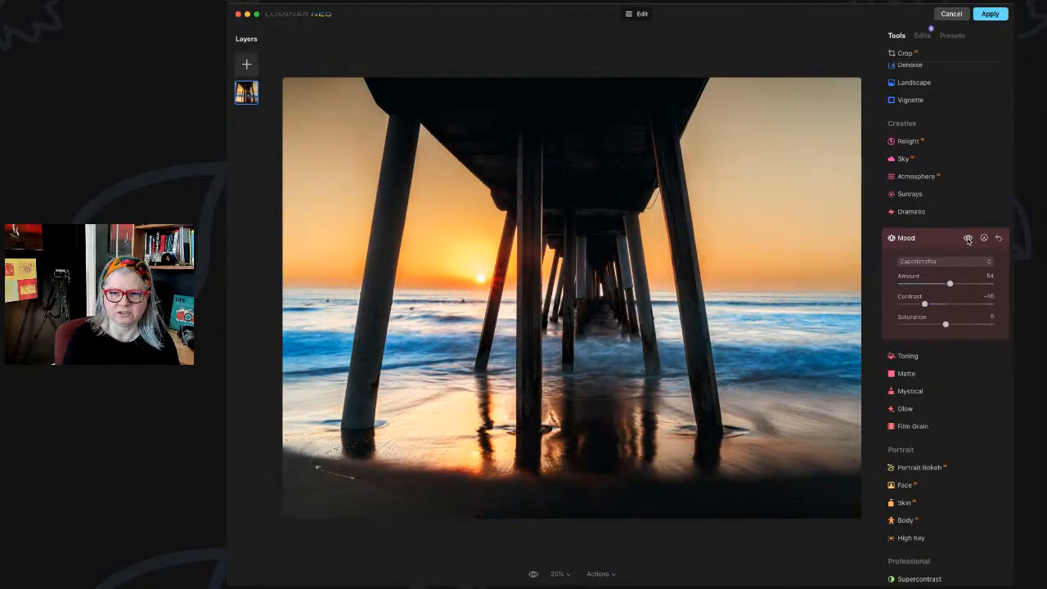
pyautogui.moveTo(950, 283); pyautogui.dragTo(936, 284)
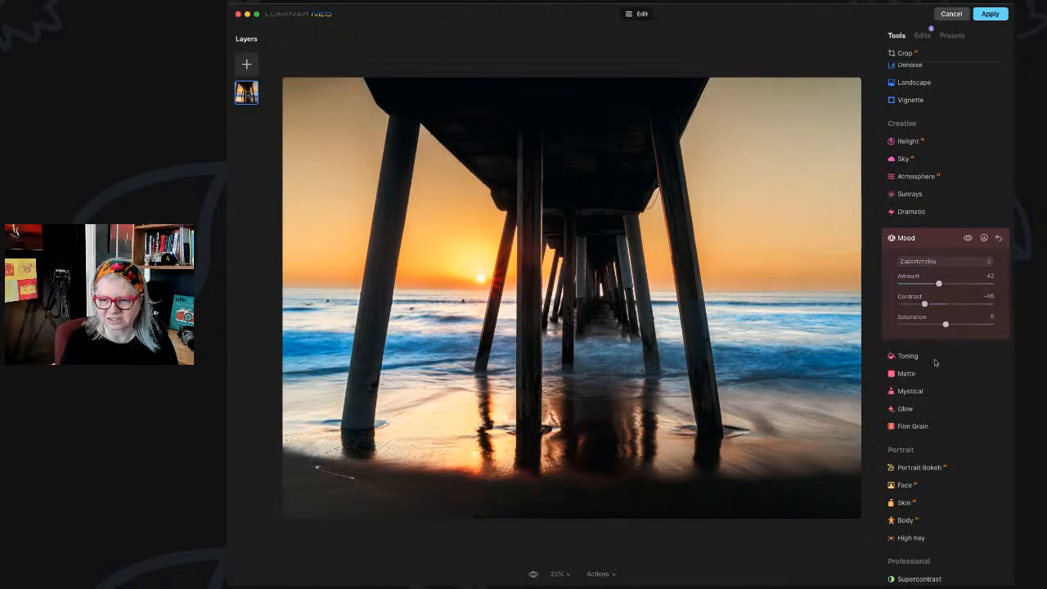
# Try the Auckland LUT at amount 10 with contrast reset to 0, and compare the photo with and without it.
pyautogui.click(922, 512)
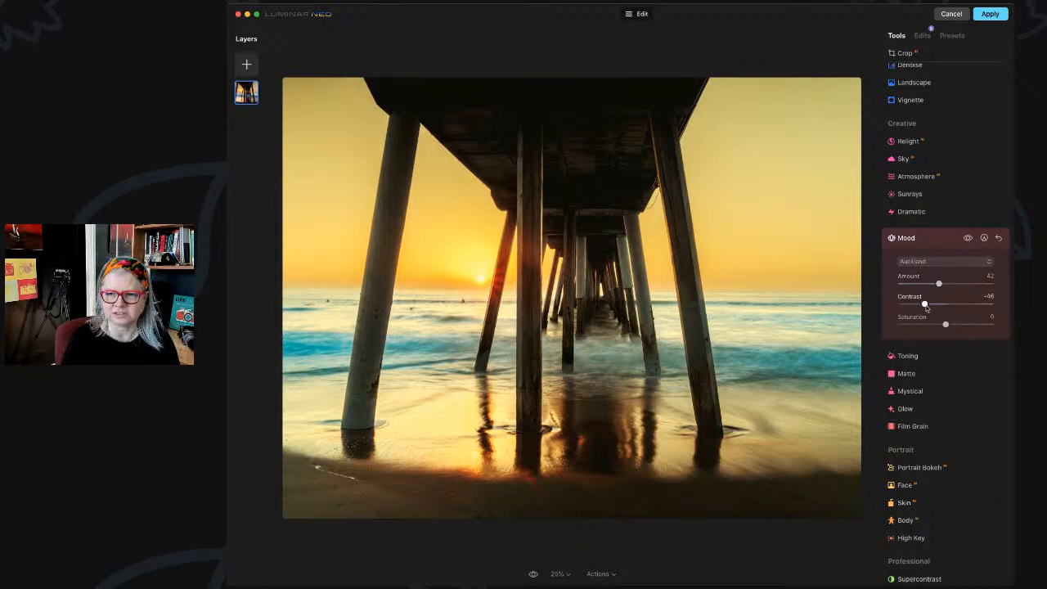
pyautogui.moveTo(938, 283); pyautogui.dragTo(909, 283)
pyautogui.doubleClick(925, 305)
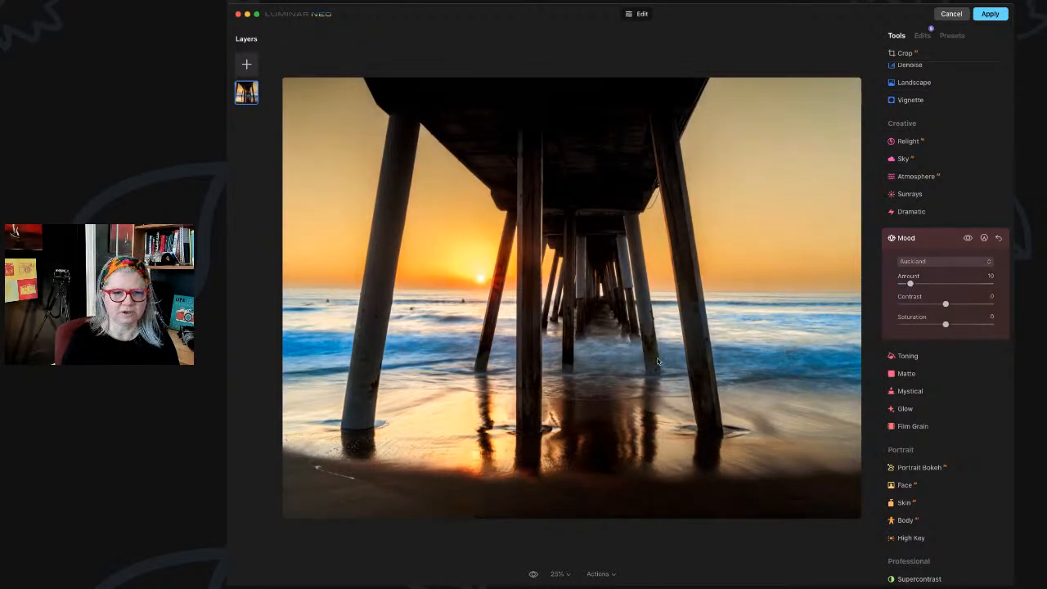
pyautogui.click(968, 238)
pyautogui.click(968, 238)
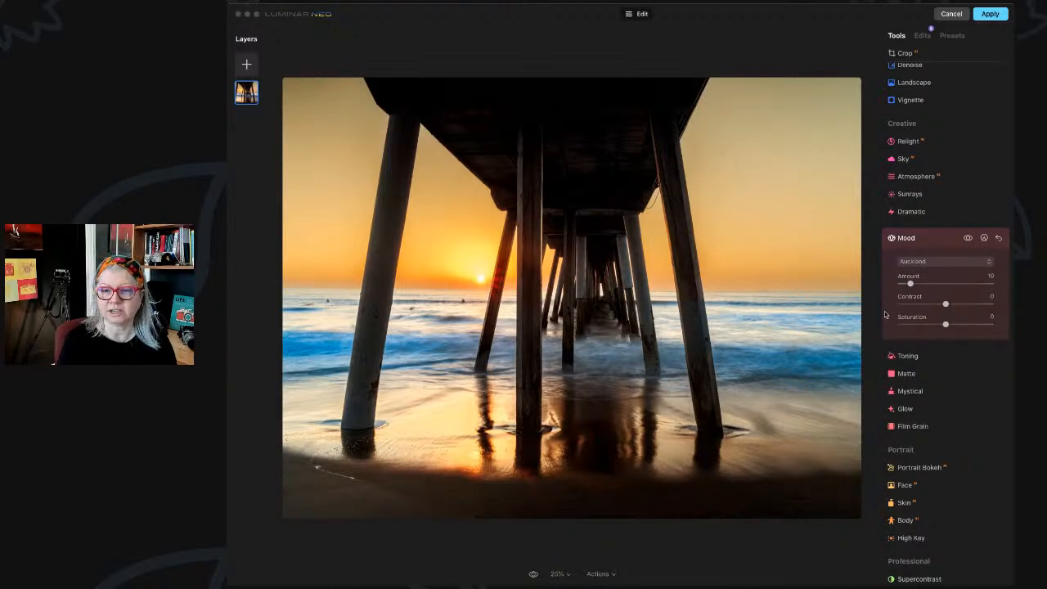
# Choose the Zaporizhzhia LUT for the Mood effect and set amount 21 and contrast -51.
pyautogui.click(885, 314)
pyautogui.moveTo(910, 284)
pyautogui.mouseDown()
pyautogui.moveTo(947, 284)
pyautogui.moveTo(922, 304)
pyautogui.moveTo(967, 285)
pyautogui.moveTo(908, 284)
pyautogui.moveTo(933, 284)
pyautogui.moveTo(920, 284)
pyautogui.mouseUp()
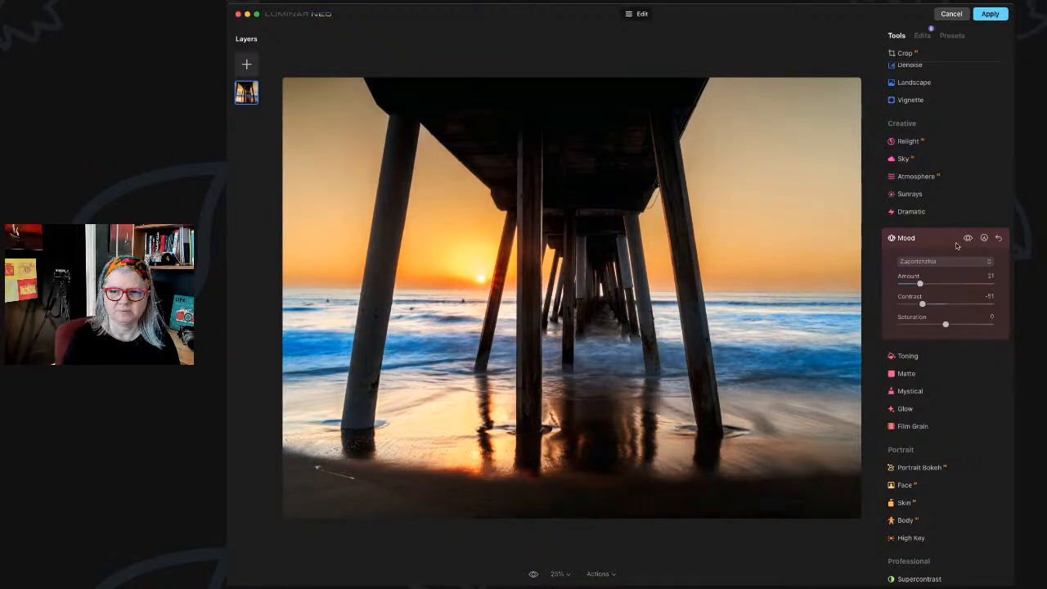
pyautogui.click(944, 240)
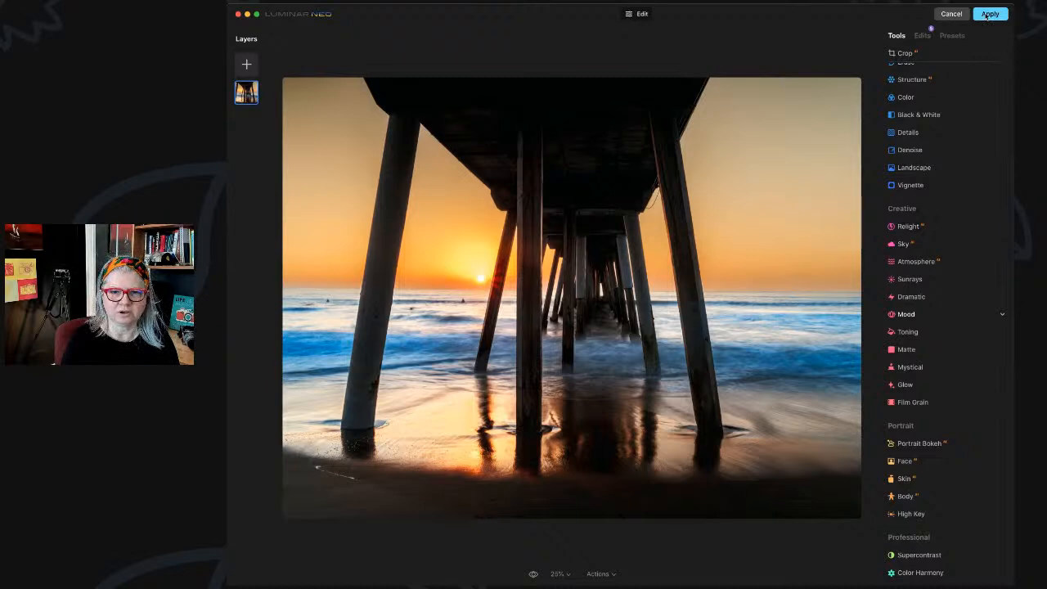
# Review the list of edits made to the photo and apply them to return to Lightroom Classic.
pyautogui.click(923, 35)
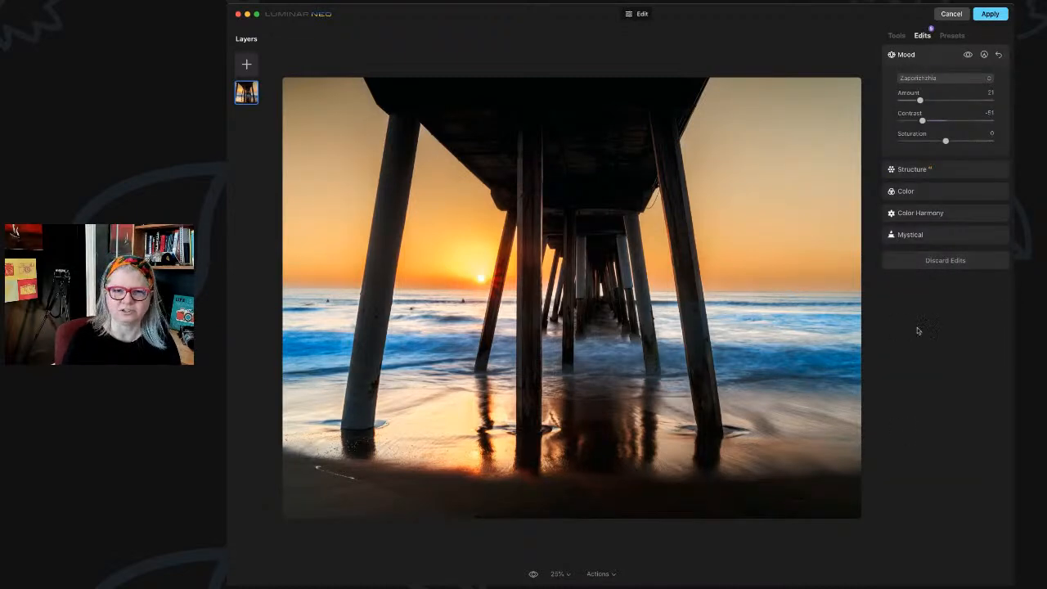
pyautogui.click(990, 14)
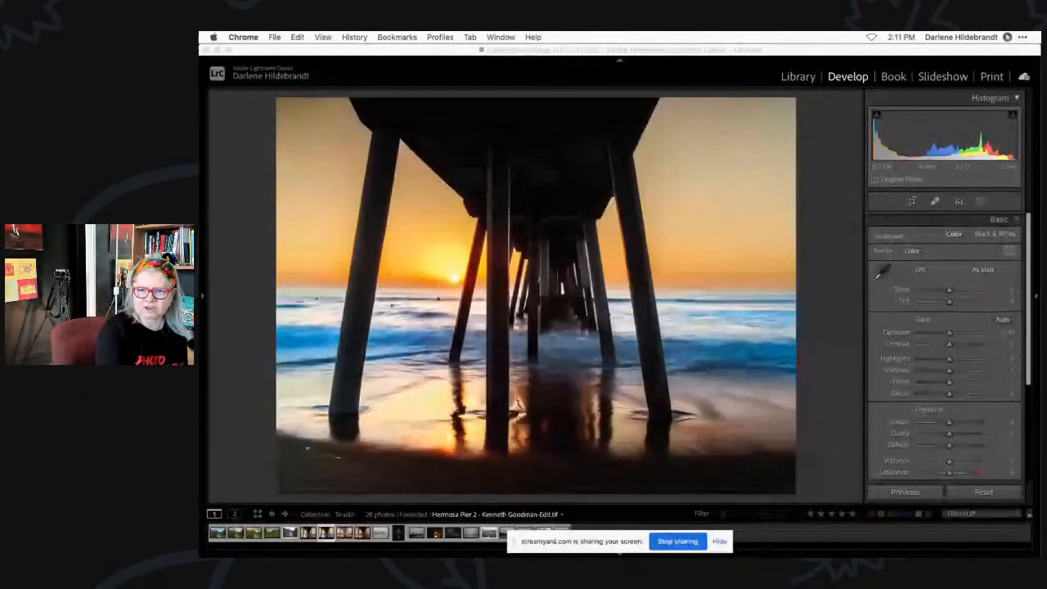
pyautogui.click(719, 542)
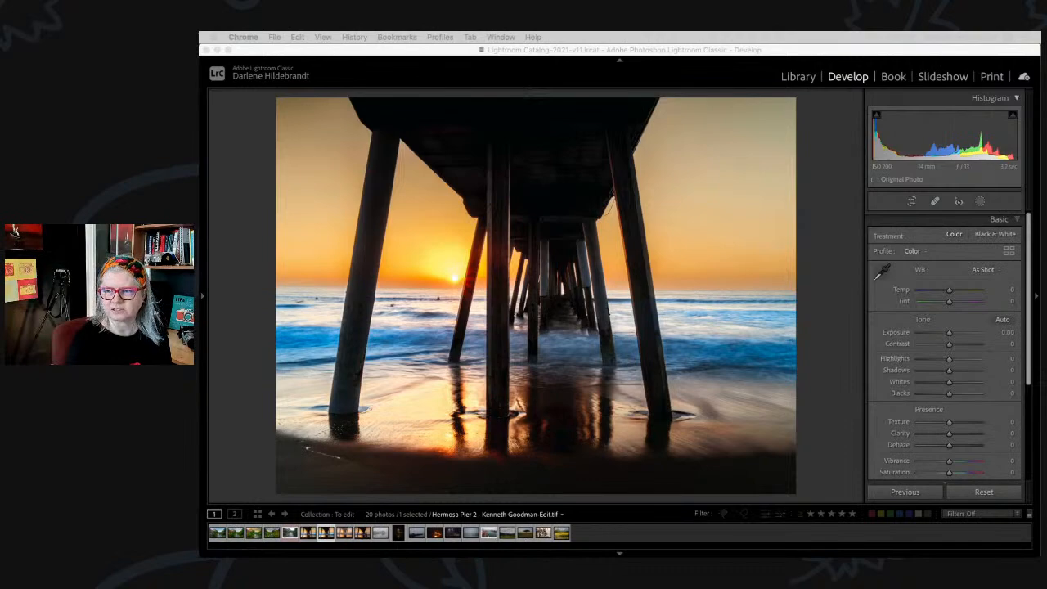
# Switch to PDF Expert and examine the sample images in the Land of Freedom LUTs Contact Sheet at a larger zoom.
pyautogui.moveTo(1039, 70); pyautogui.dragTo(781, 51)
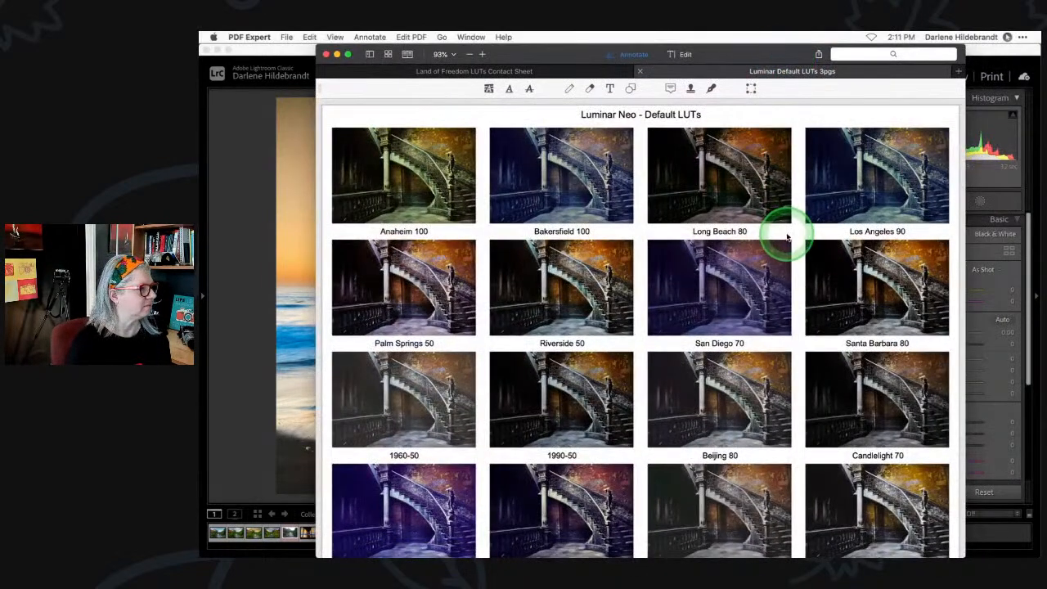
pyautogui.click(528, 72)
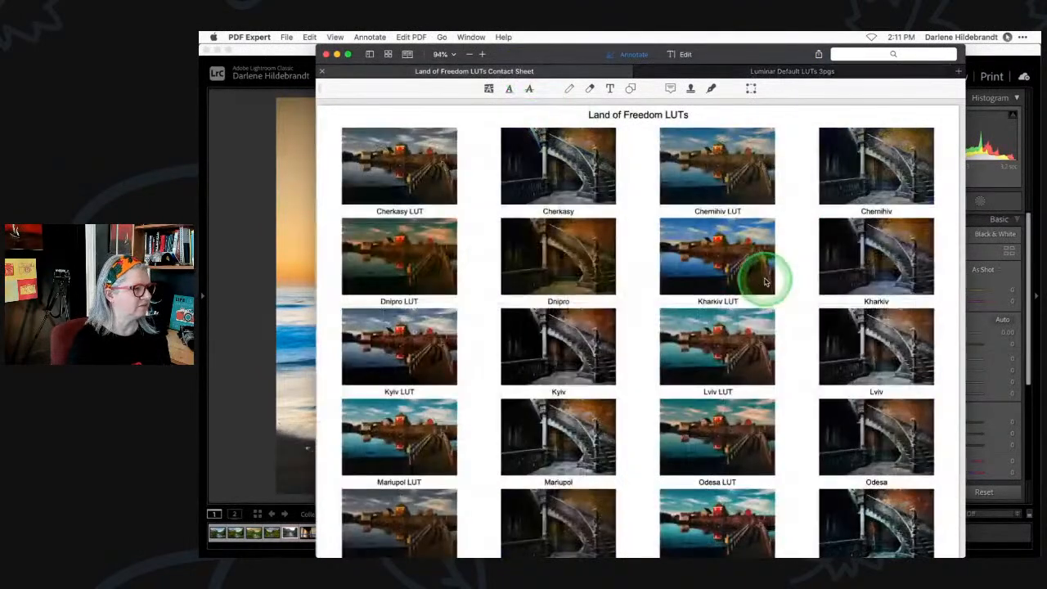
pyautogui.scroll(-5, 765, 280)
pyautogui.scroll(2, 766, 282)
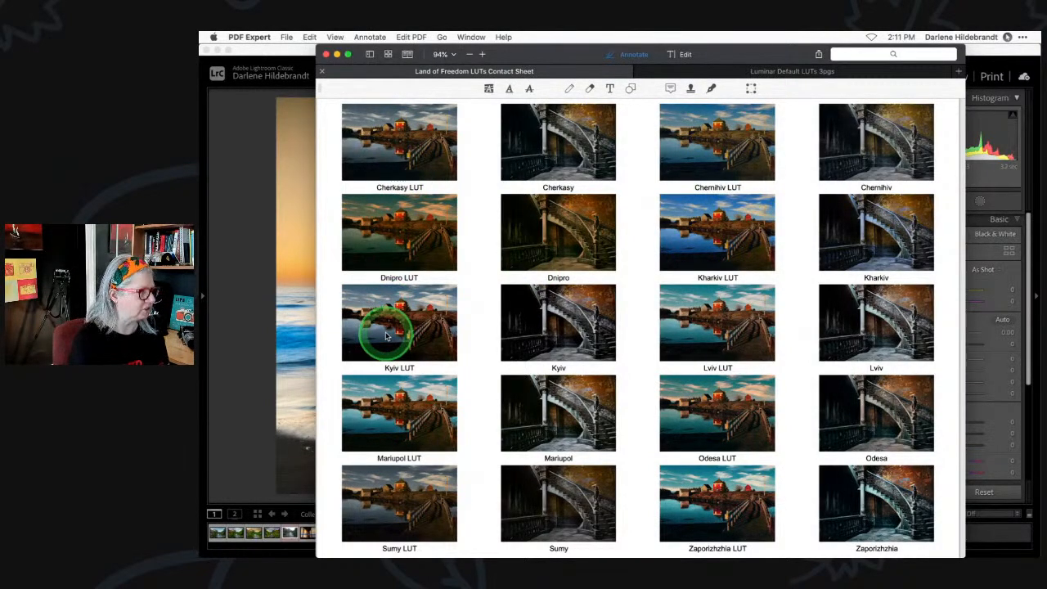
pyautogui.press('super+plus')
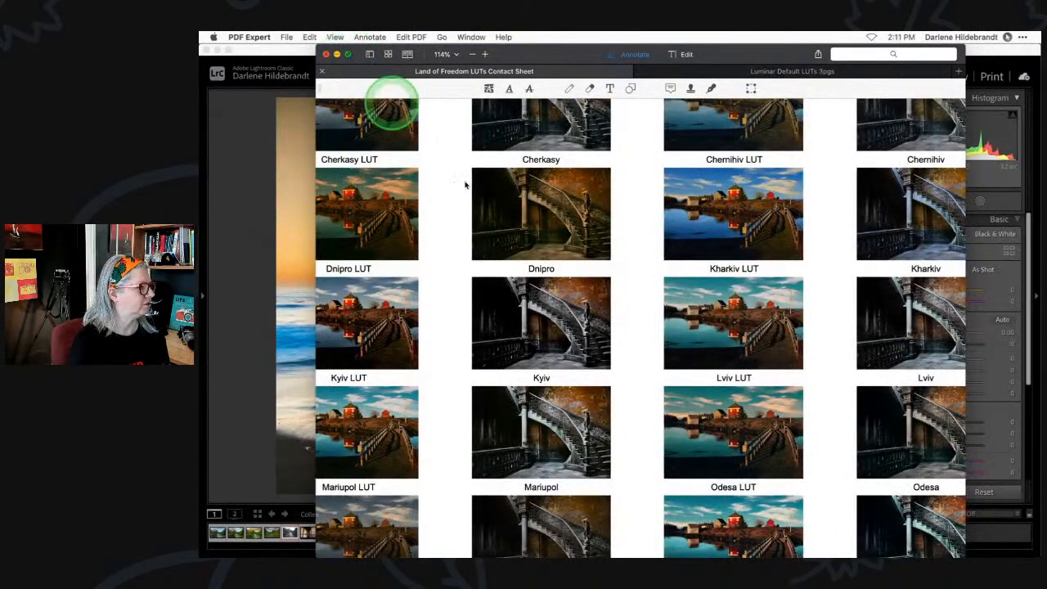
# View the Land of Freedom LUTs Contact Sheet full screen and examine its sample images from the last row back up to the title.
pyautogui.press('ctrl+super+f')
pyautogui.scroll(-3, 614, 337)
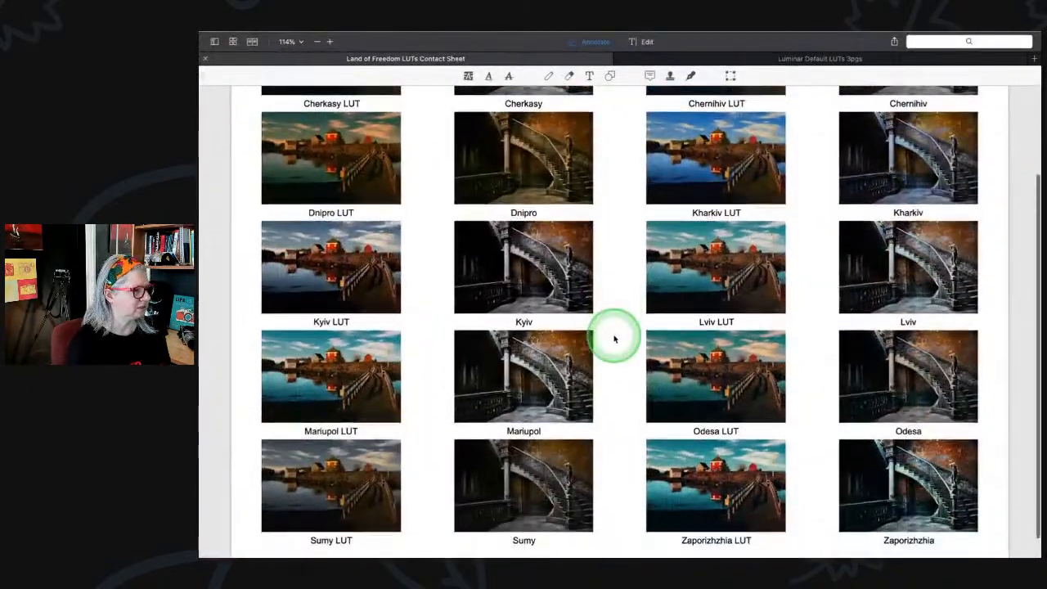
pyautogui.scroll(-2, 614, 337)
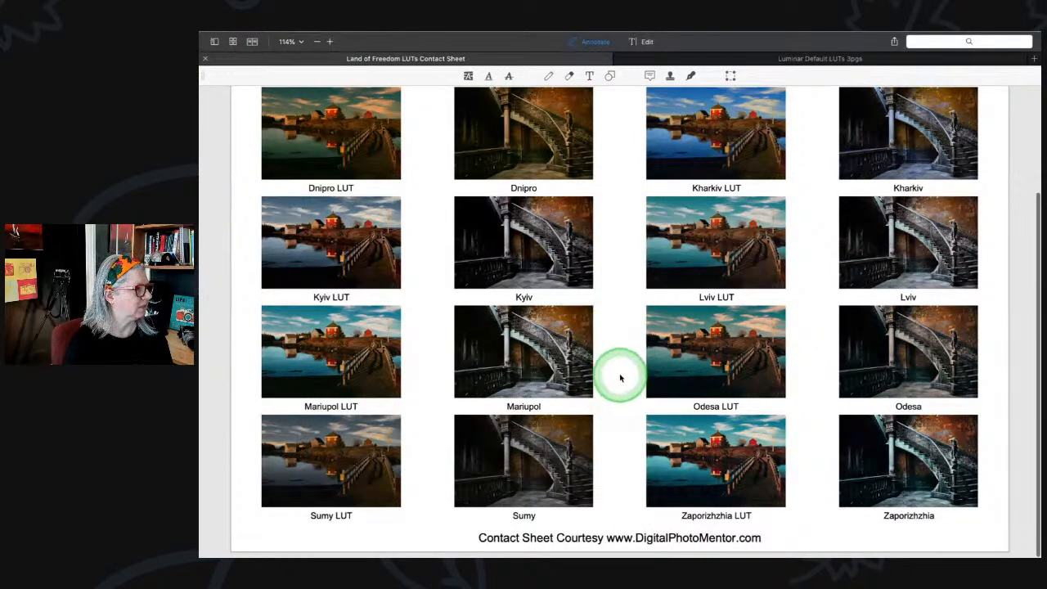
pyautogui.scroll(2, 632, 382)
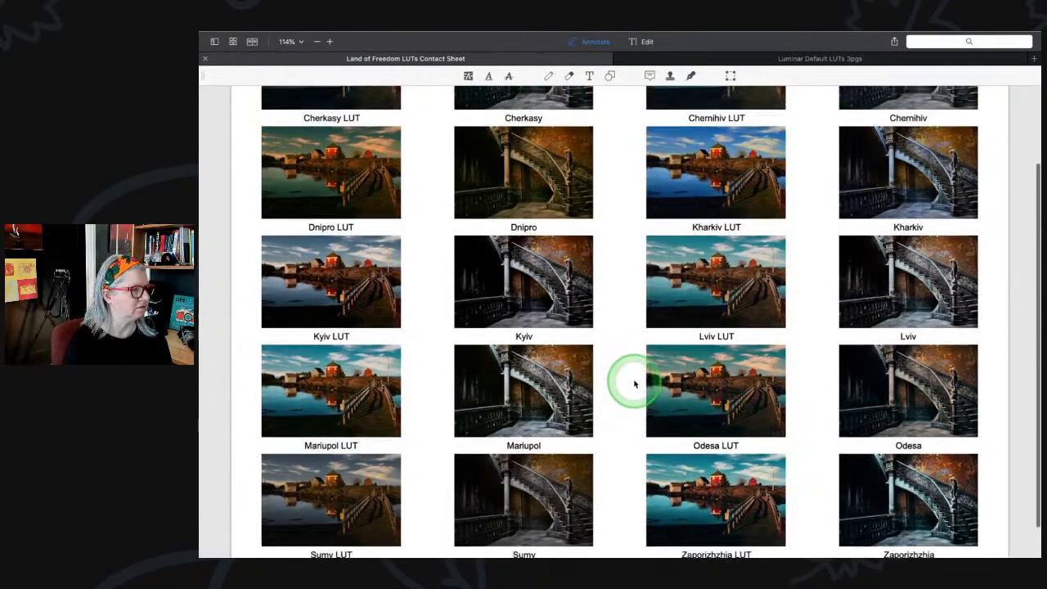
pyautogui.scroll(5, 634, 383)
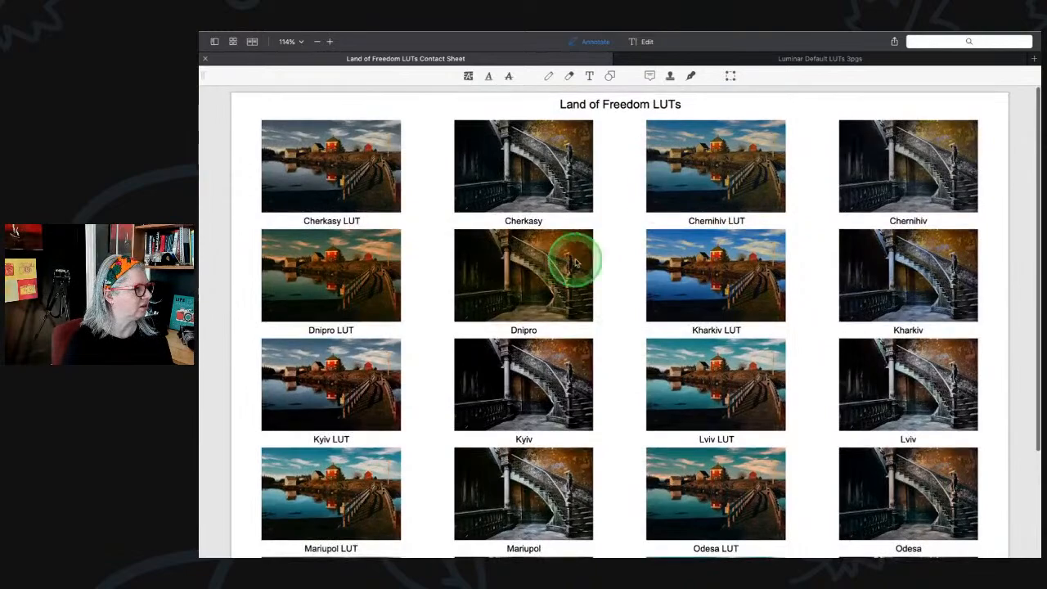
# Switch to the Luminar Default LUTs 3pgs document and examine the sample images on its first page.
pyautogui.click(790, 59)
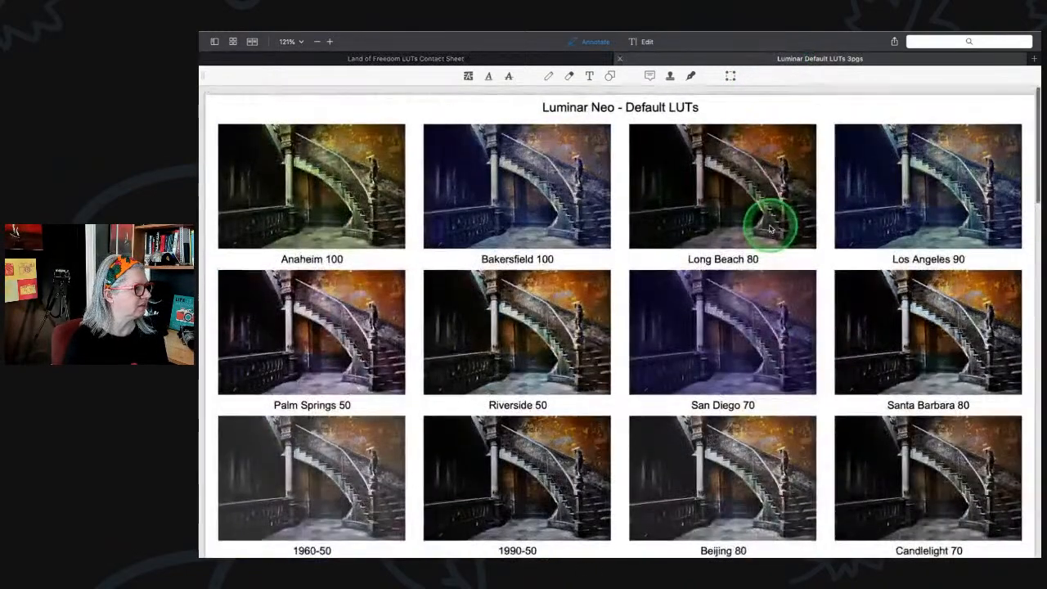
pyautogui.scroll(-3, 770, 229)
pyautogui.scroll(3, 770, 229)
pyautogui.scroll(-1, 769, 229)
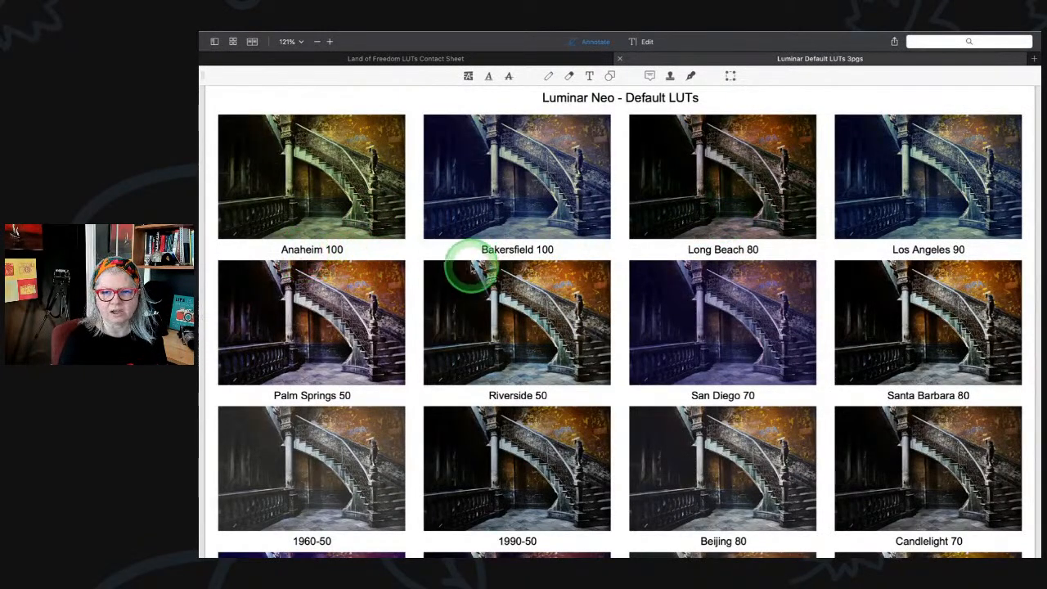
pyautogui.click(615, 241)
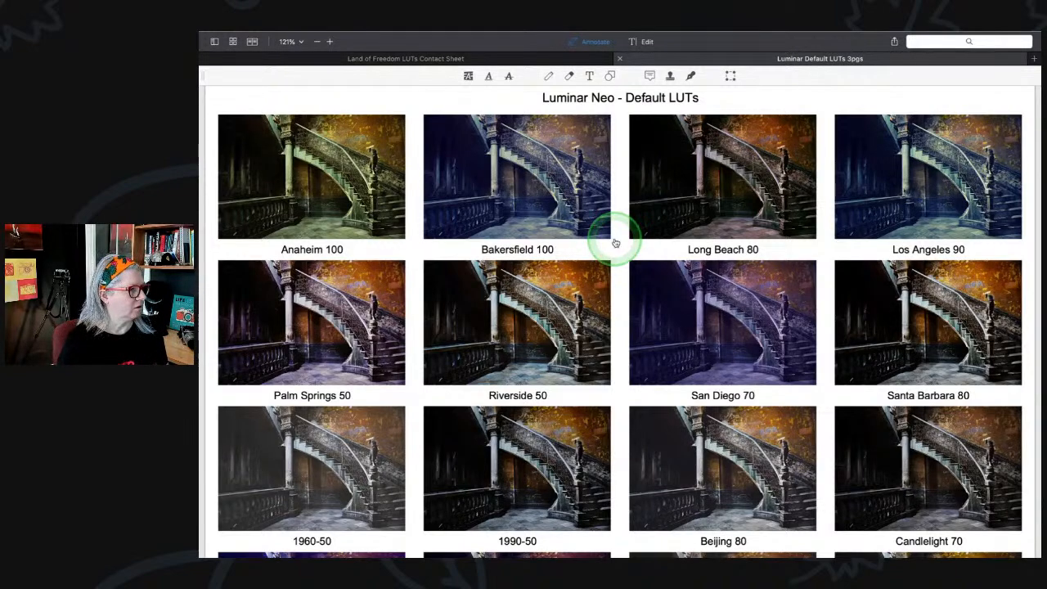
# Switch to Lightroom Classic and compare the different edited versions of the Hermosa Pier 2 photo in the Develop module.
pyautogui.press('super+Tab')
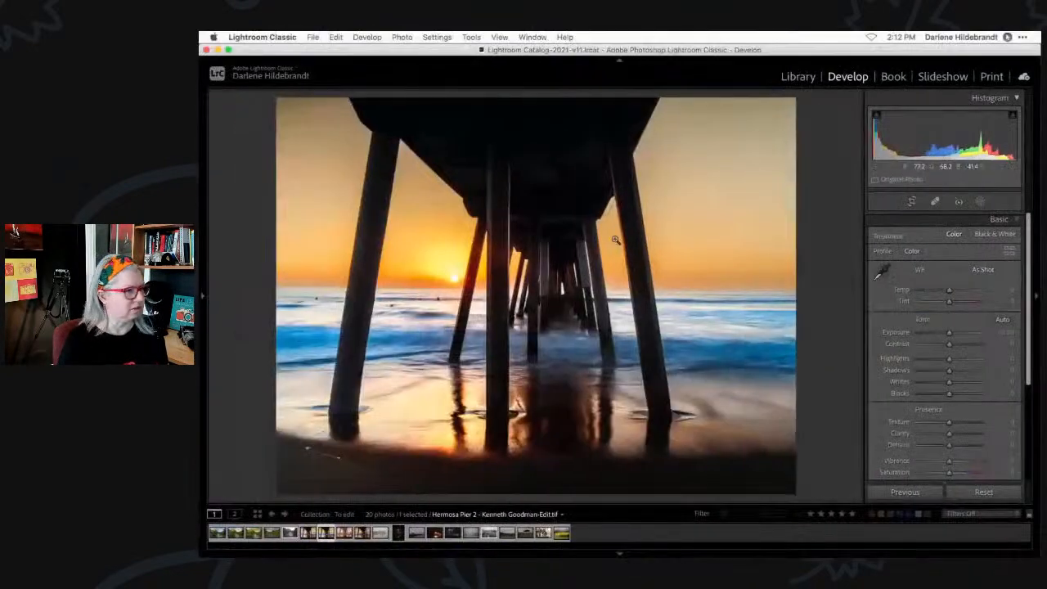
pyautogui.press('g')
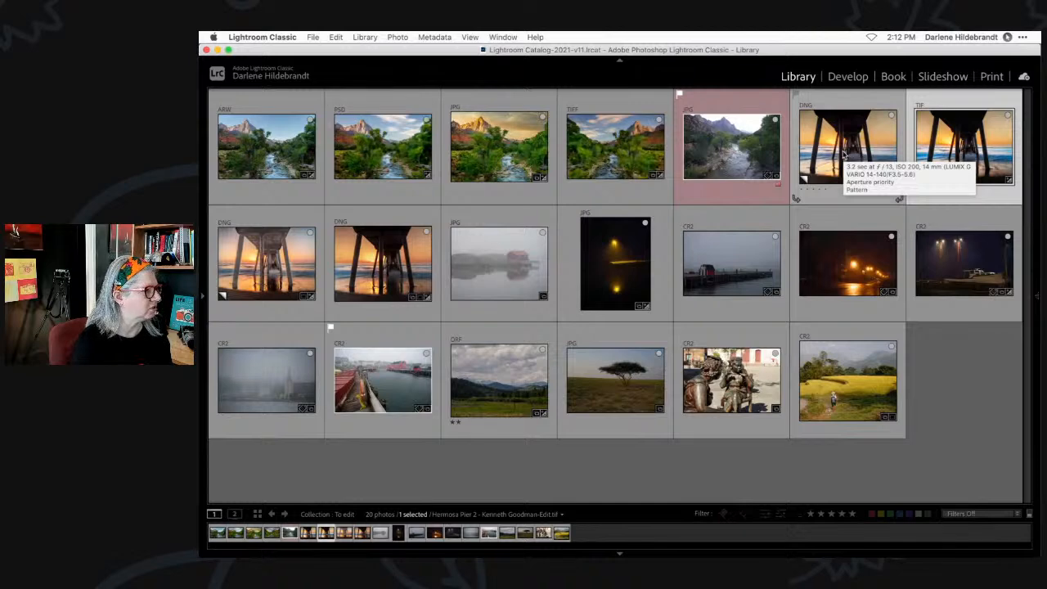
pyautogui.click(371, 252)
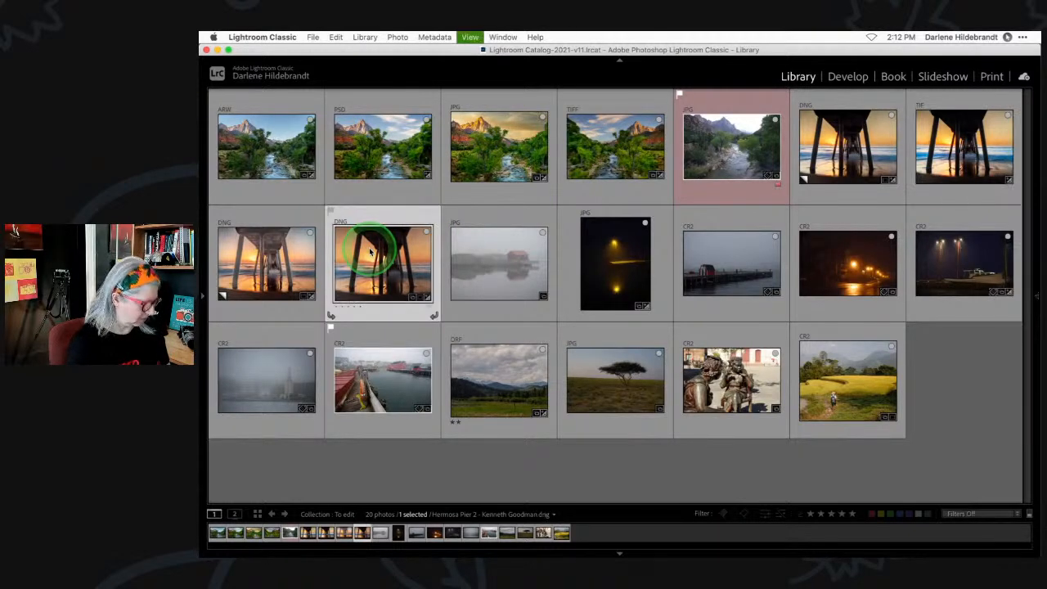
pyautogui.press('d')
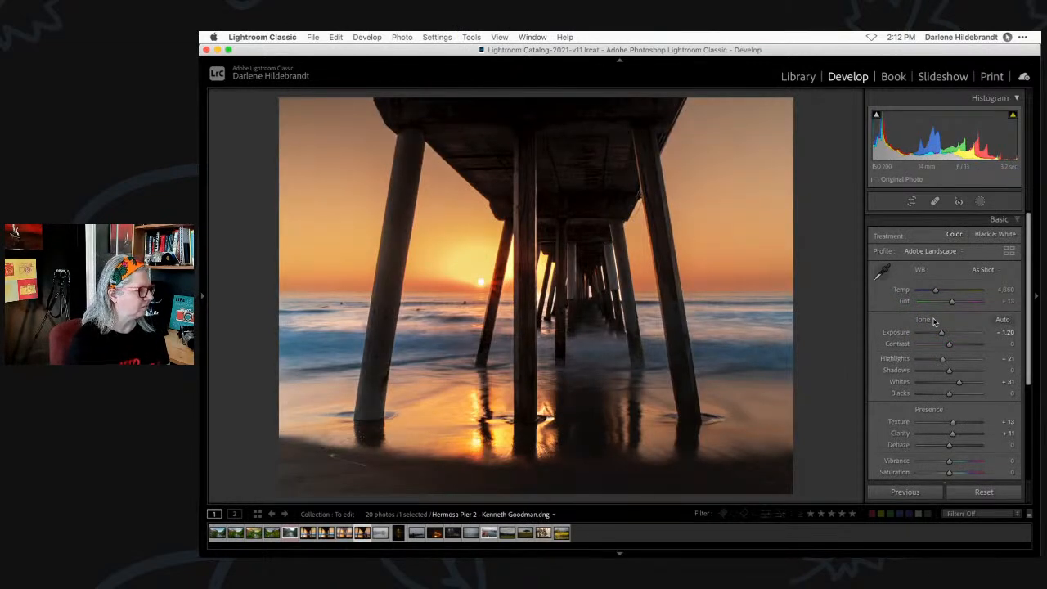
pyautogui.press('Left')
pyautogui.press('Left')
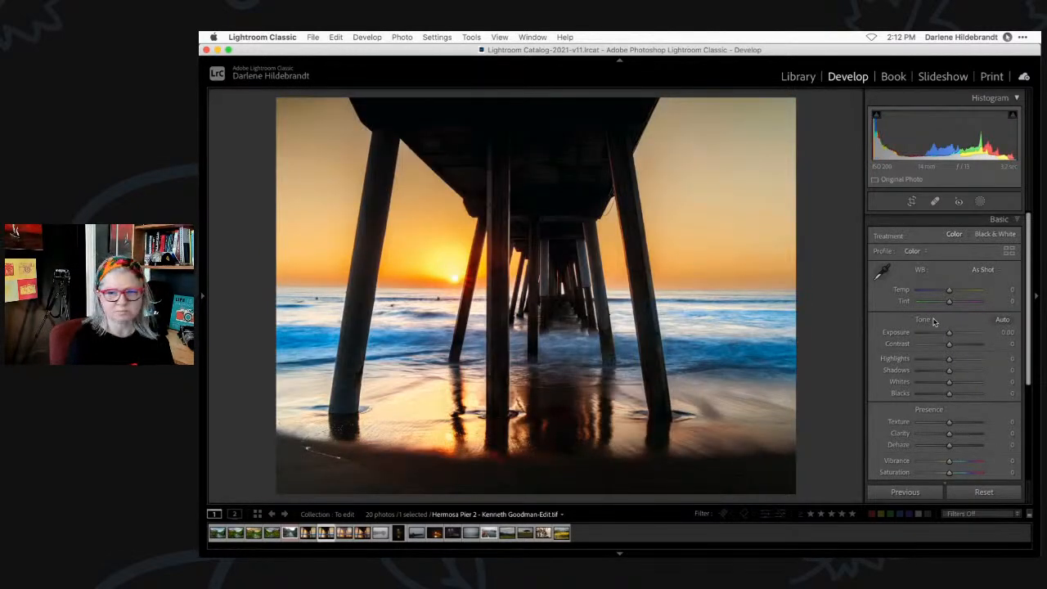
pyautogui.press('Left')
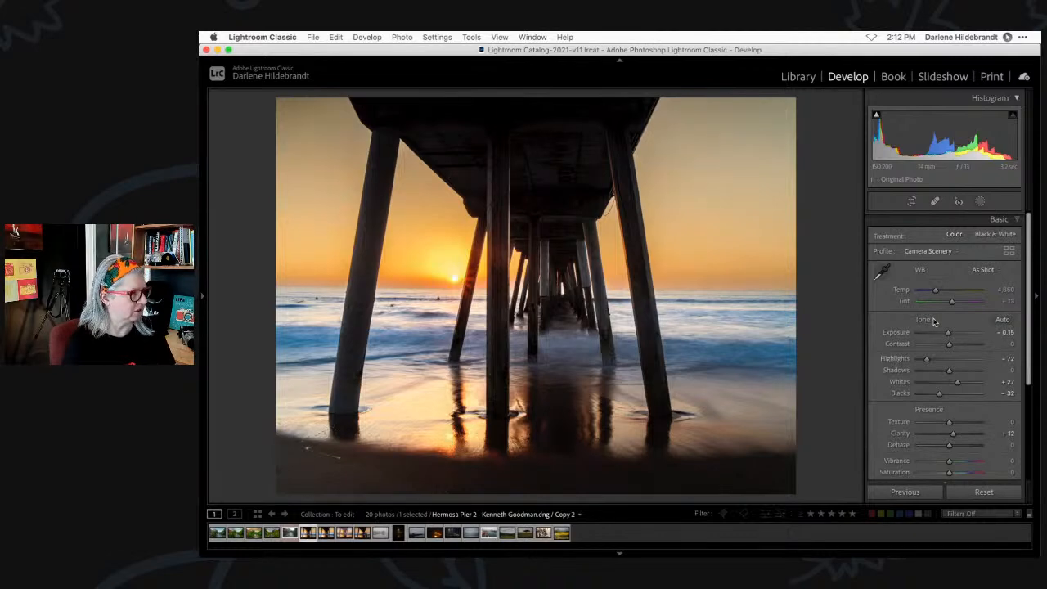
# Compare Copy 2 of the pier photo with its unedited state and reset all its develop settings.
pyautogui.press('\\')
pyautogui.press('\\')
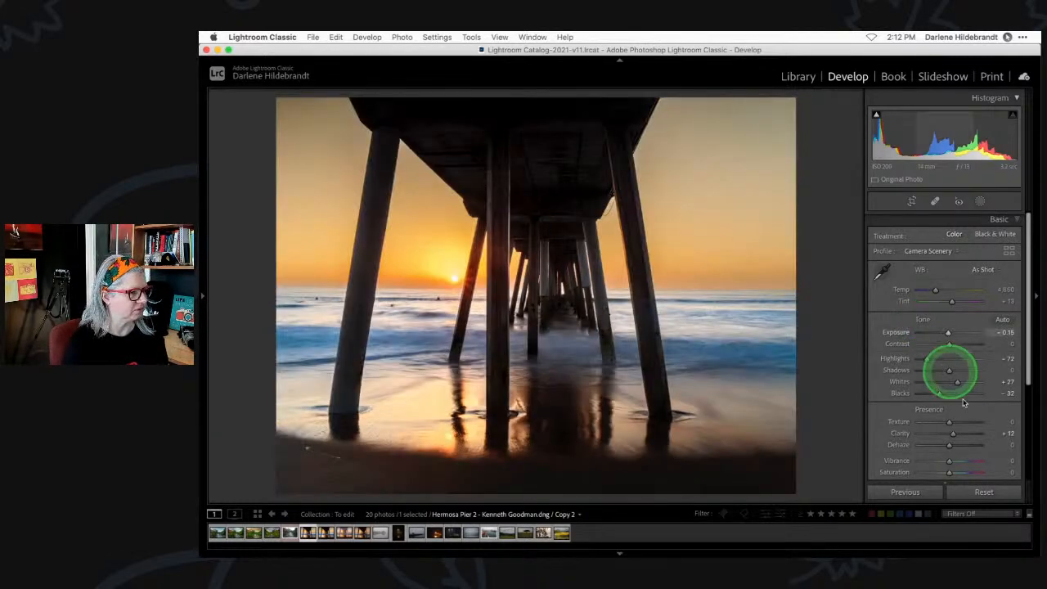
pyautogui.click(982, 492)
# Compare the four pier photo versions side by side in Survey view, removing Copy 1 from the comparison.
pyautogui.press('g')
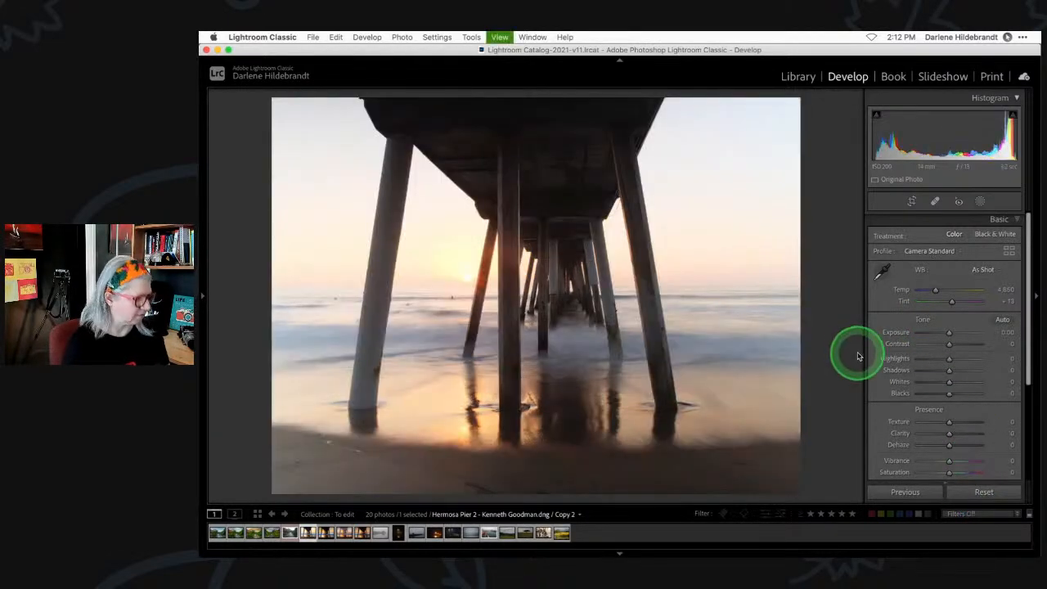
pyautogui.keyDown('super'); pyautogui.click(953, 146); pyautogui.keyUp('super')
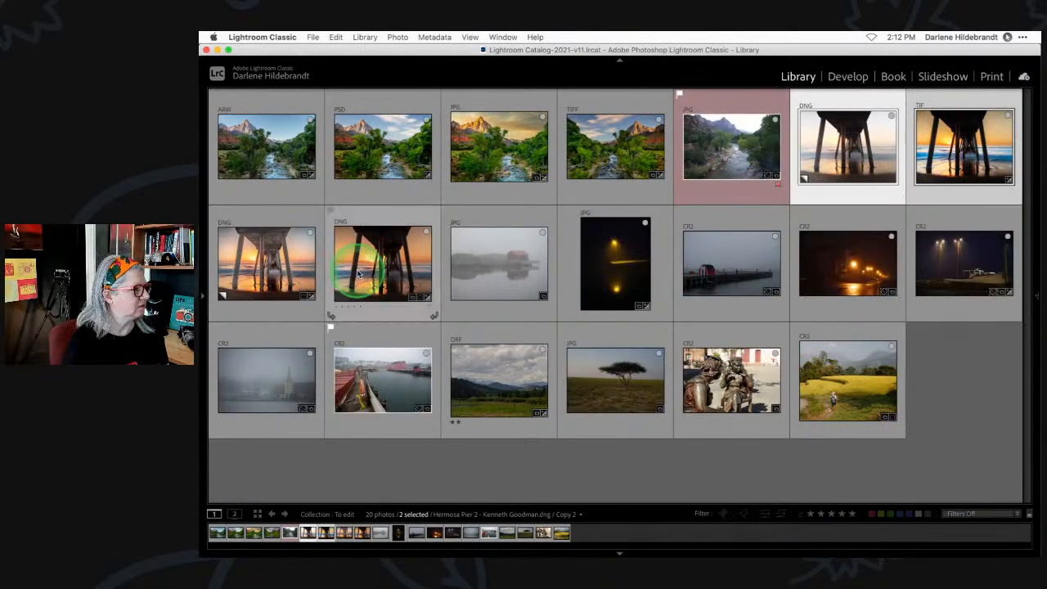
pyautogui.keyDown('super'); pyautogui.click(291, 256); pyautogui.keyUp('super')
pyautogui.keyDown('super'); pyautogui.click(360, 264); pyautogui.keyUp('super')
pyautogui.press('n')
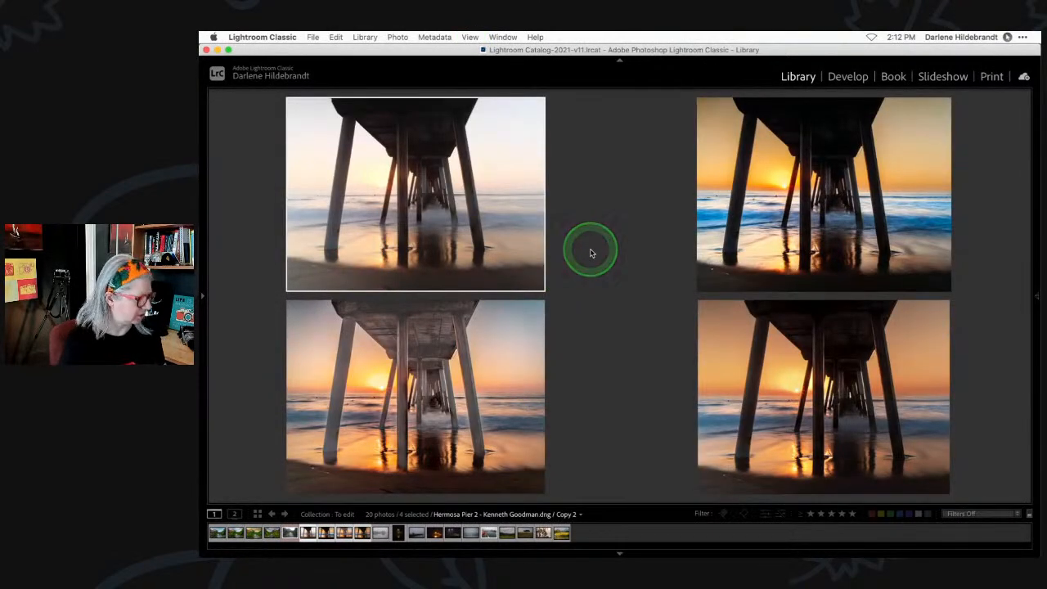
pyautogui.click(538, 488)
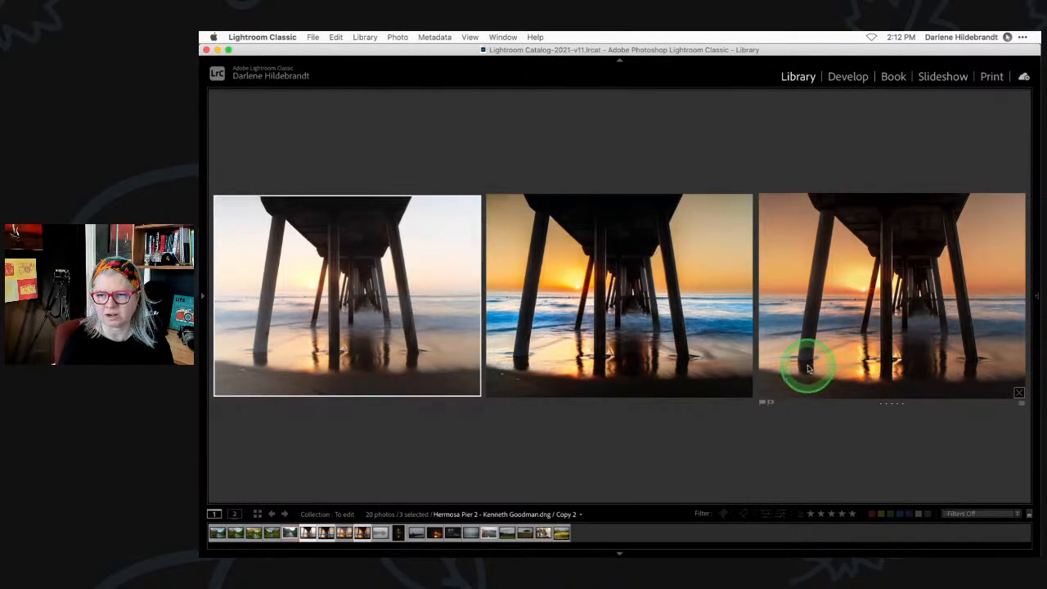
pyautogui.click(817, 458)
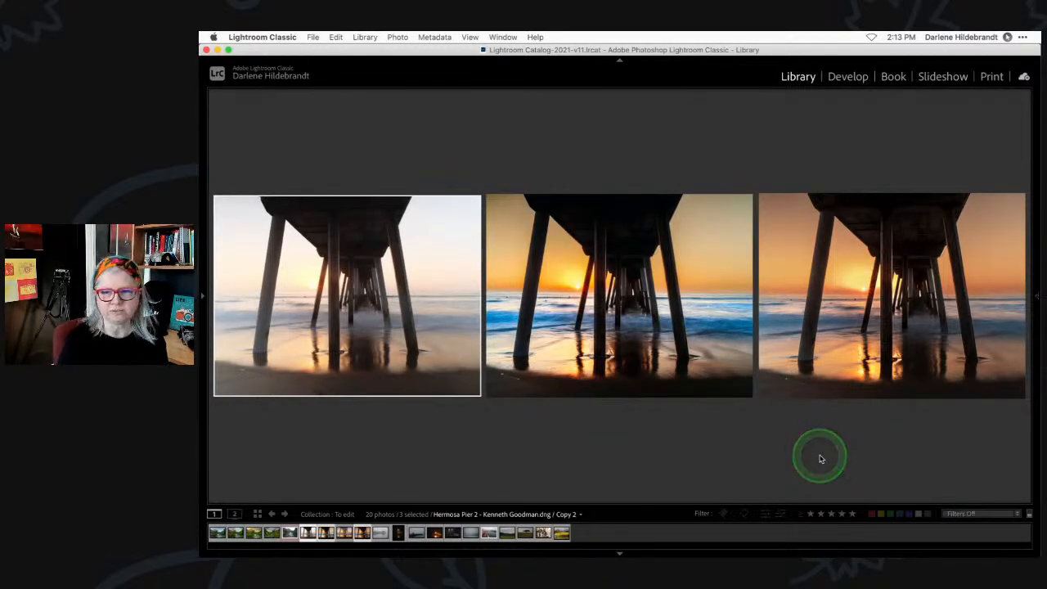
# Open Copy 1 of the pier photo in the Develop module and select its existing Mask 1.
pyautogui.press('g')
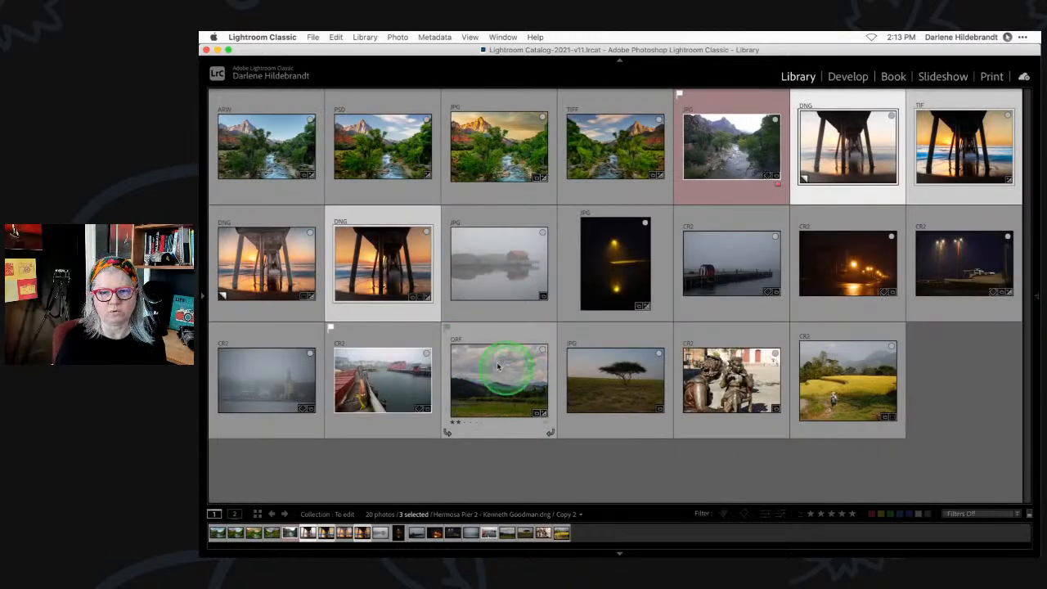
pyautogui.click(256, 265)
pyautogui.doubleClick(255, 265)
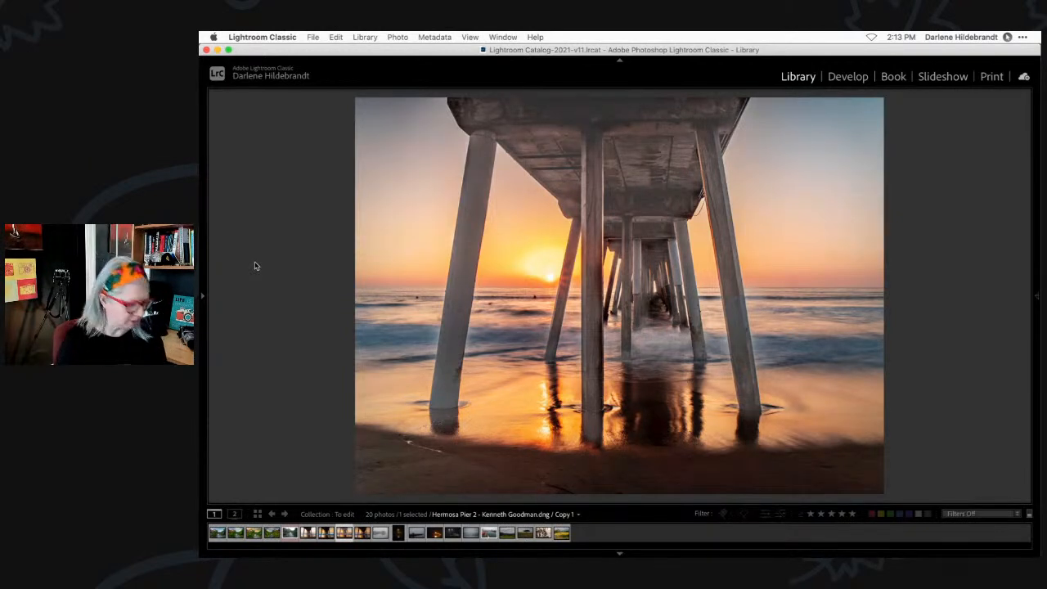
pyautogui.press('d')
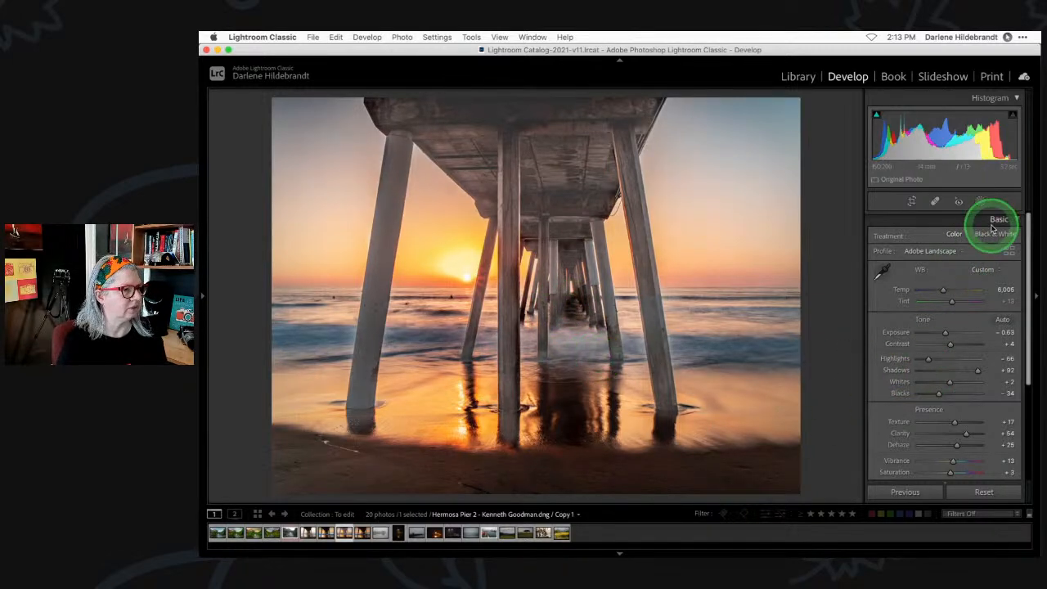
pyautogui.click(981, 202)
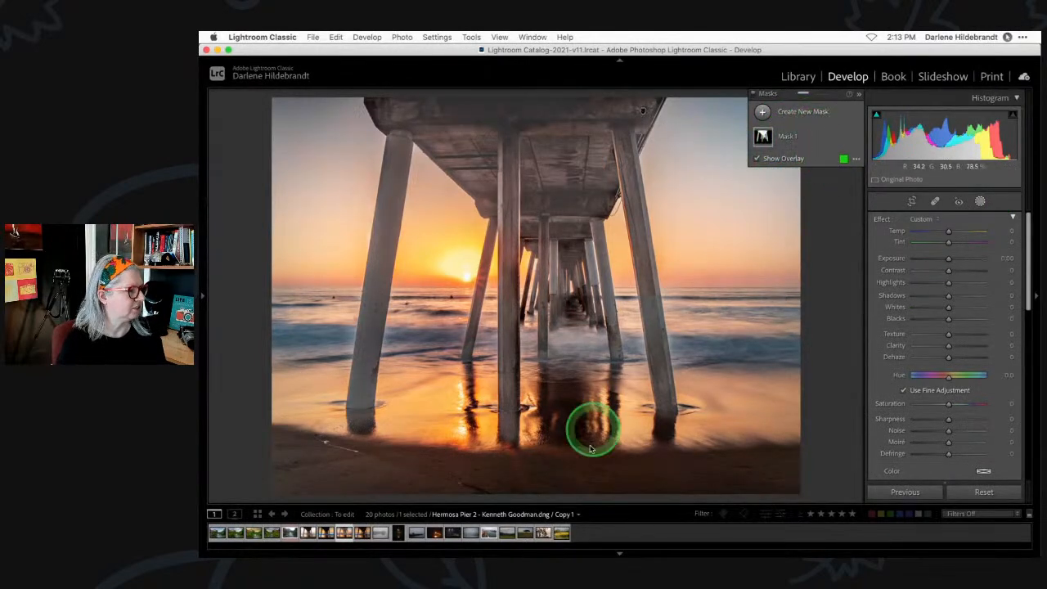
pyautogui.click(813, 139)
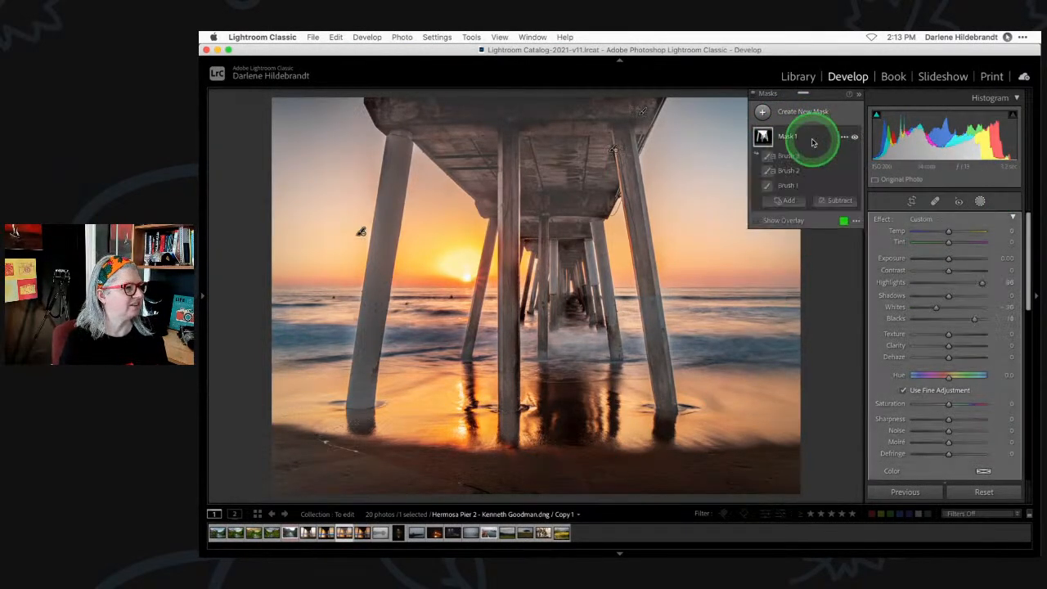
# Show the overlay of Mask 1 and toggle the mask off and on to examine its effect on the pier.
pyautogui.click(755, 221)
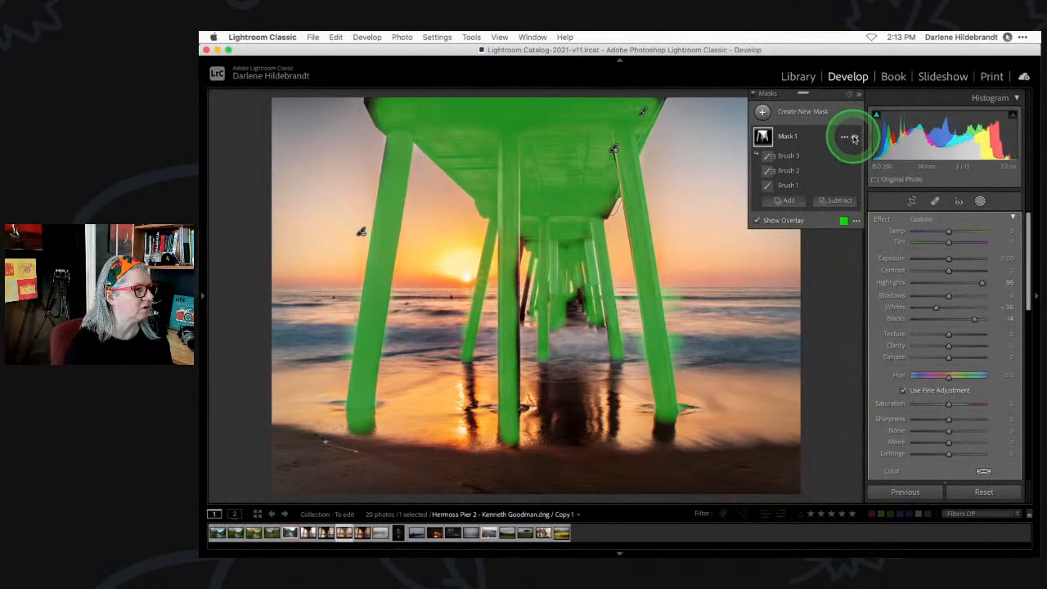
pyautogui.click(855, 137)
pyautogui.click(855, 138)
pyautogui.click(855, 137)
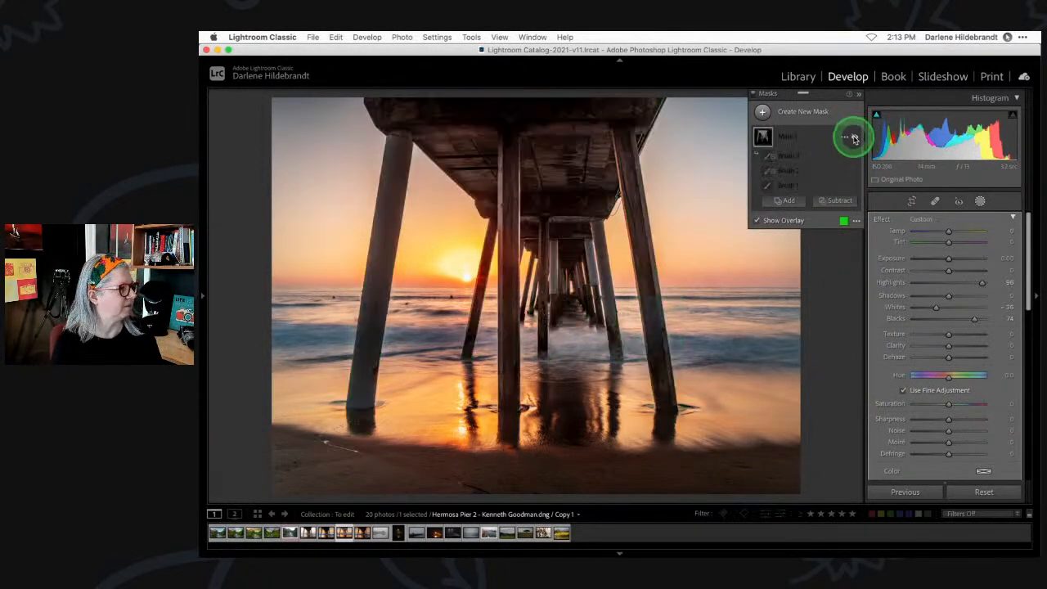
pyautogui.click(855, 137)
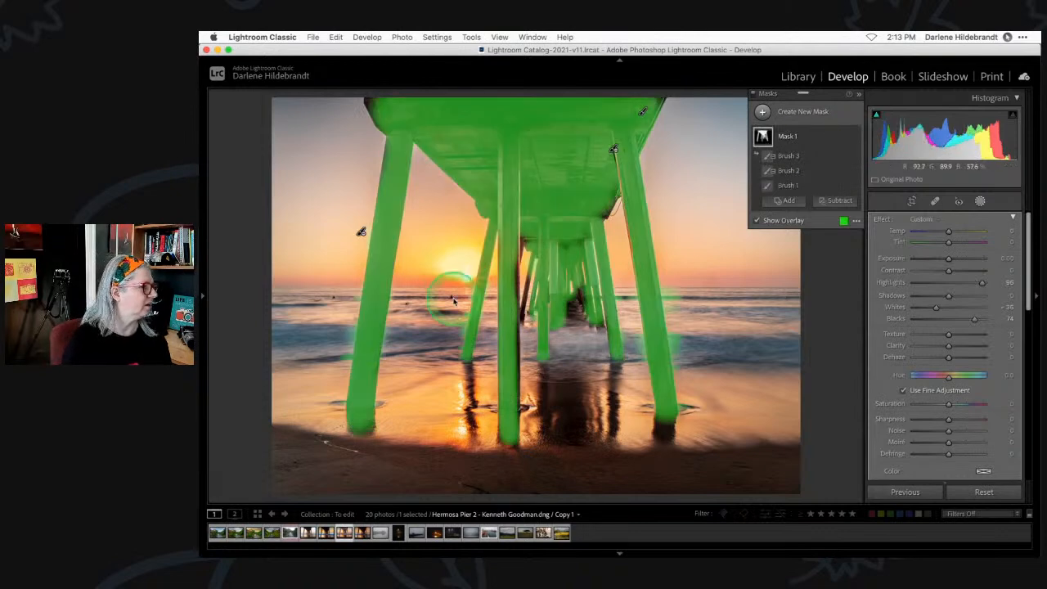
# Add a Select Subject selection to Mask 1 on the pier.
pyautogui.moveTo(362, 231)
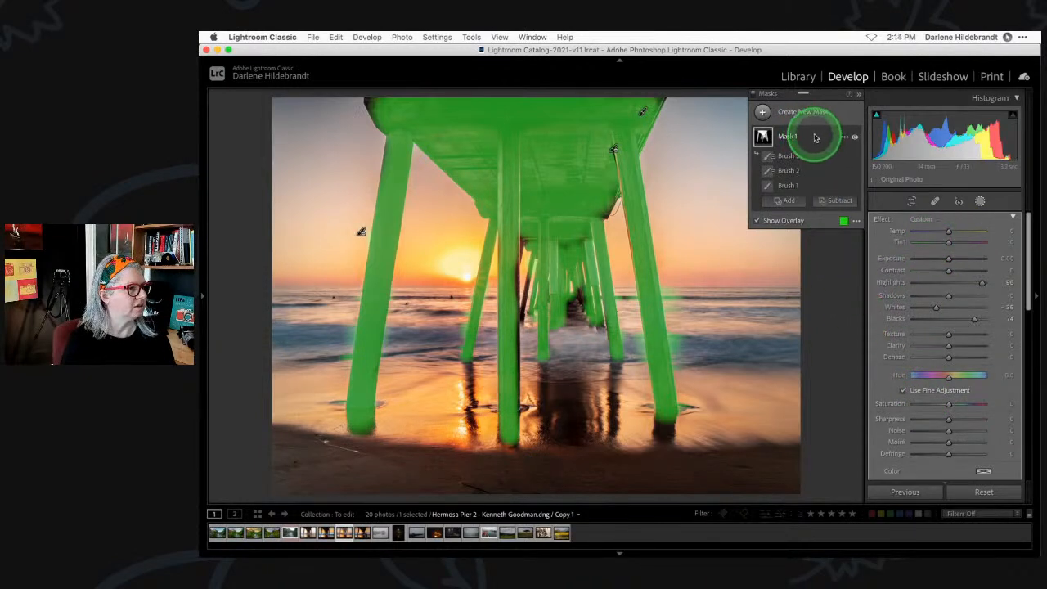
pyautogui.click(790, 201)
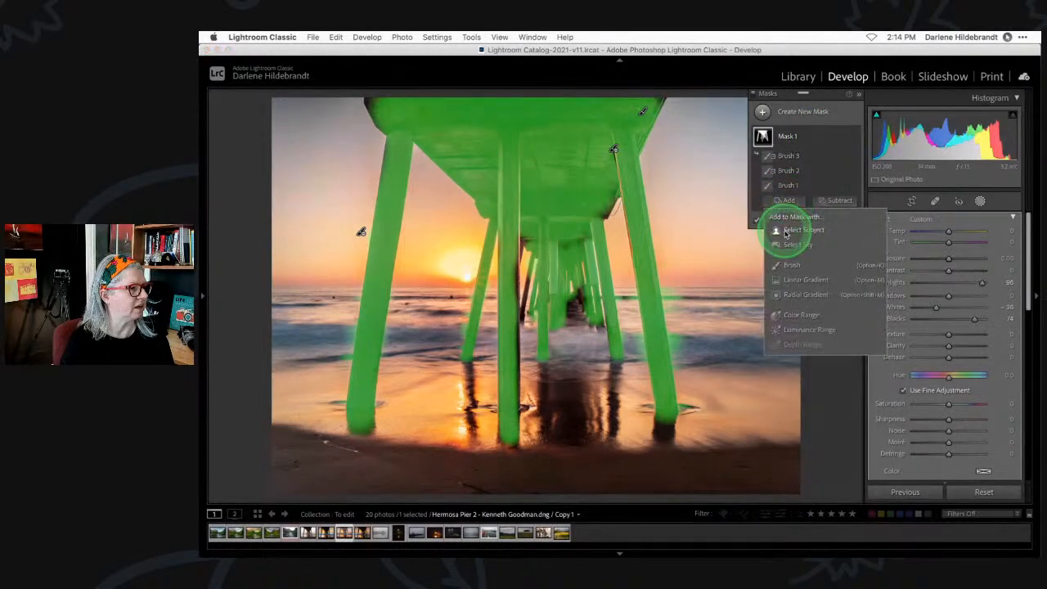
pyautogui.click(797, 232)
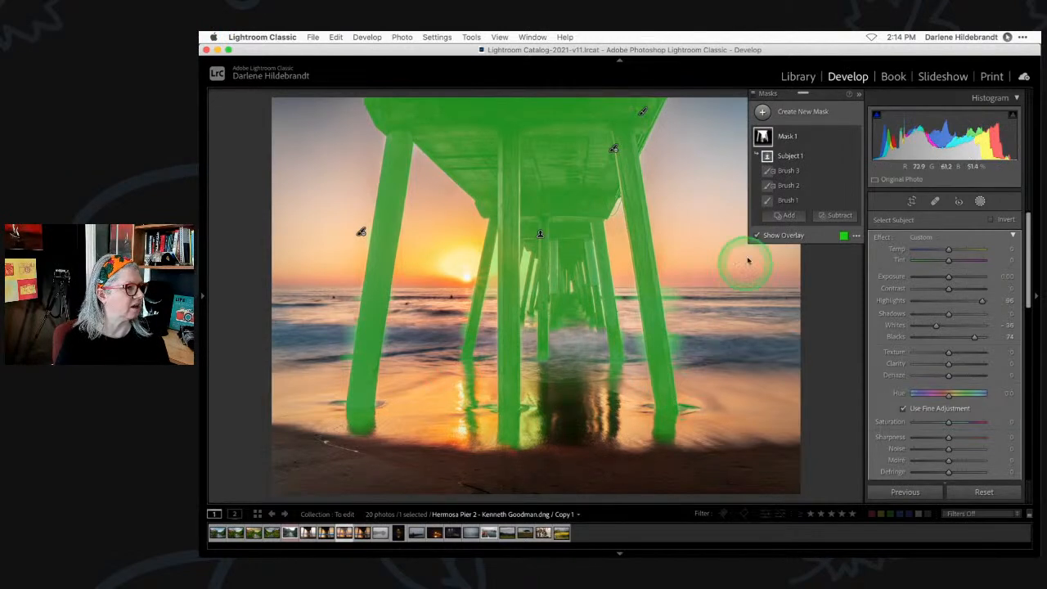
# Hide the Brush 2, Brush 3 and Brush 1 components of Mask 1 and turn off the mask overlay.
pyautogui.rightClick(844, 190)
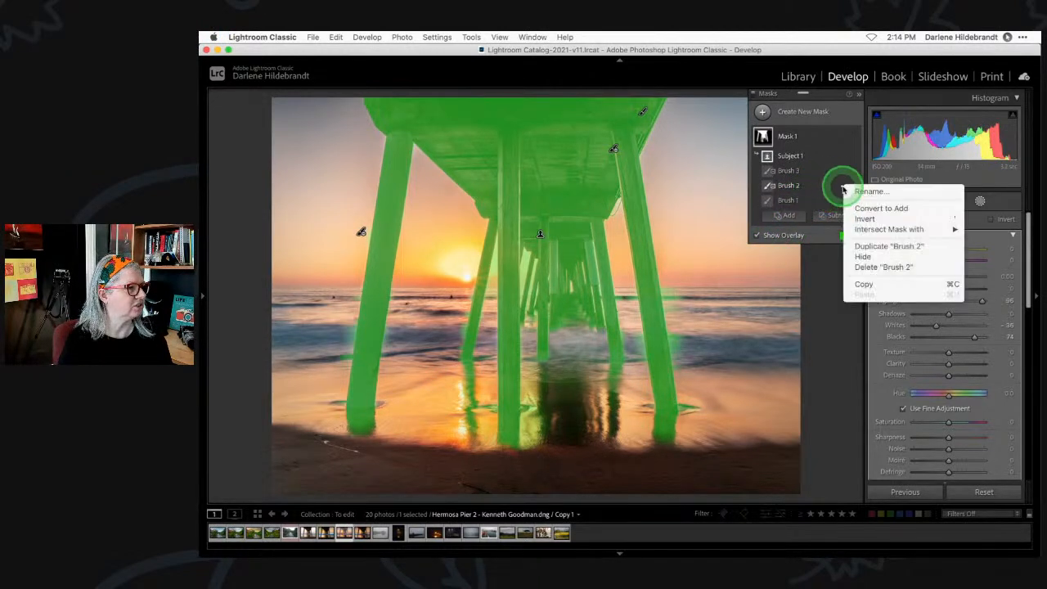
pyautogui.click(858, 259)
pyautogui.rightClick(844, 171)
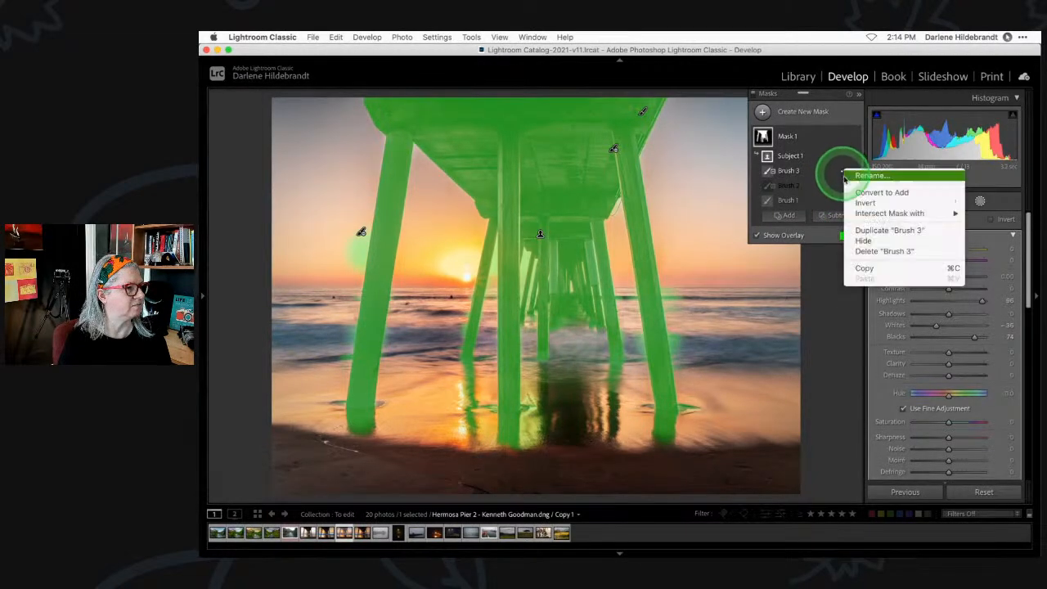
pyautogui.click(863, 241)
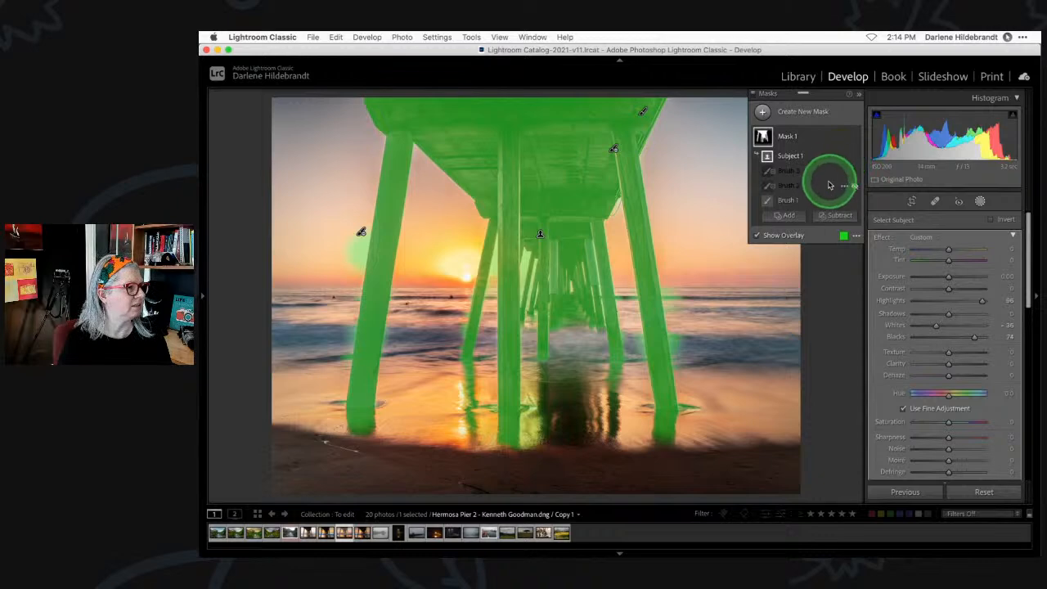
pyautogui.rightClick(842, 201)
pyautogui.click(864, 272)
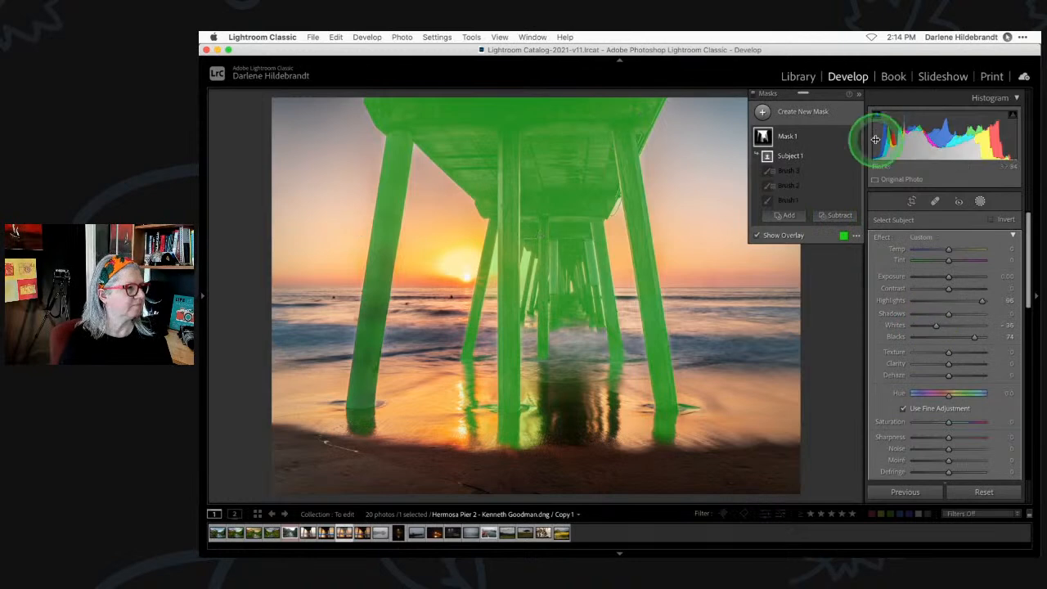
pyautogui.click(757, 234)
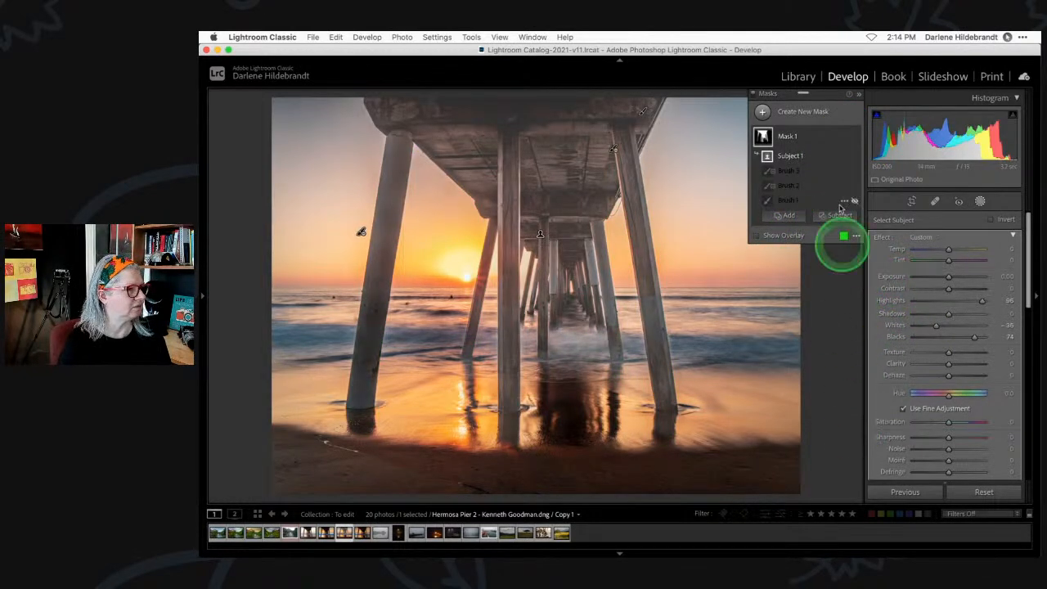
# Hide the whole Mask 1 on the pier photo, close the masking tools and return to the Library grid.
pyautogui.click(855, 137)
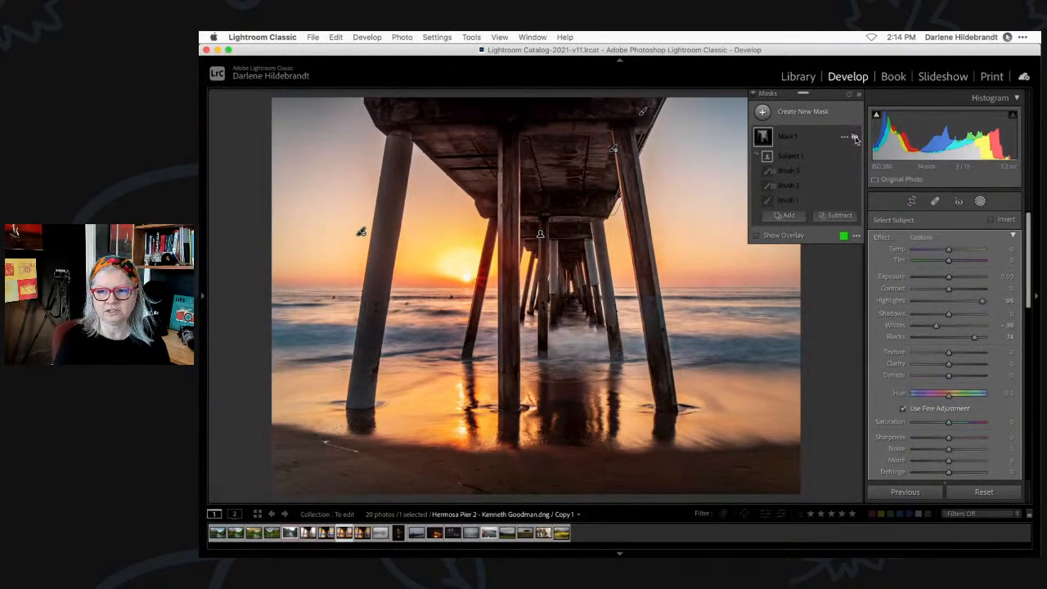
pyautogui.click(980, 201)
pyautogui.click(969, 312)
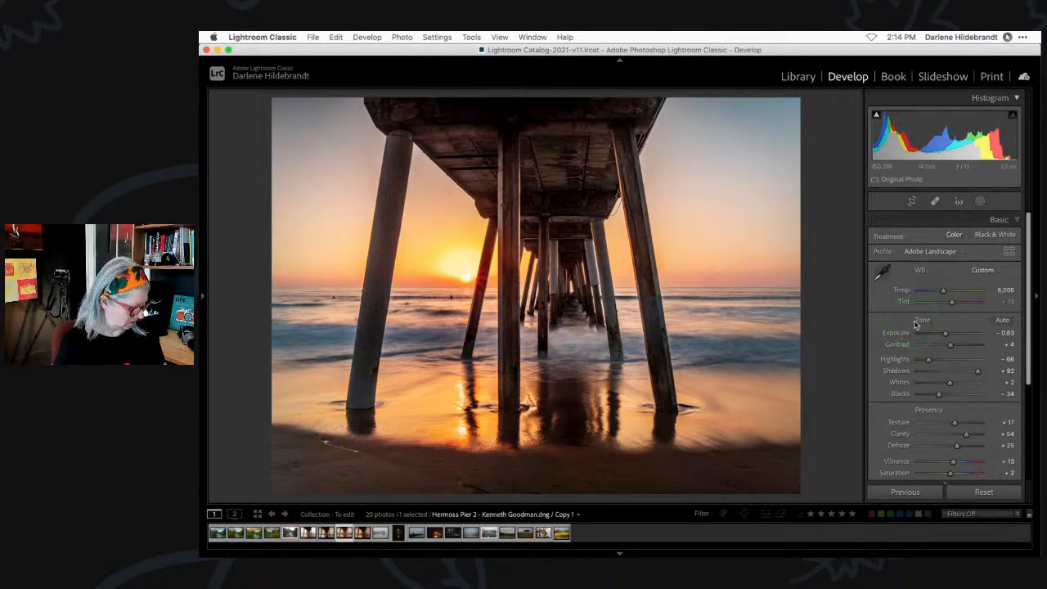
pyautogui.press('g')
# View the foggy red cabin JPG and the original pier DNG enlarged, and return to the grid.
pyautogui.click(818, 279)
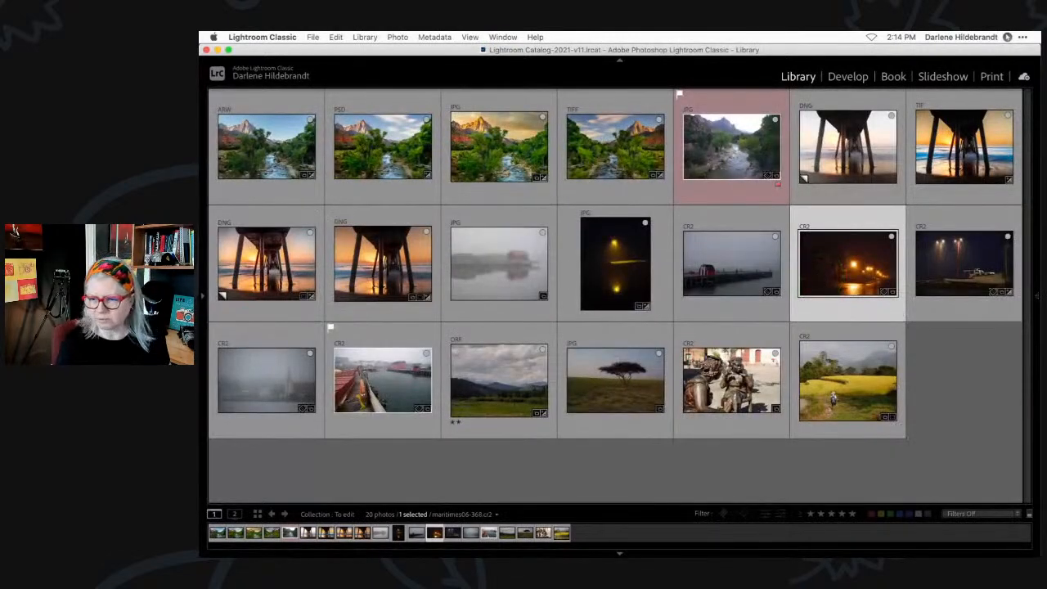
pyautogui.press('super+shift+e')
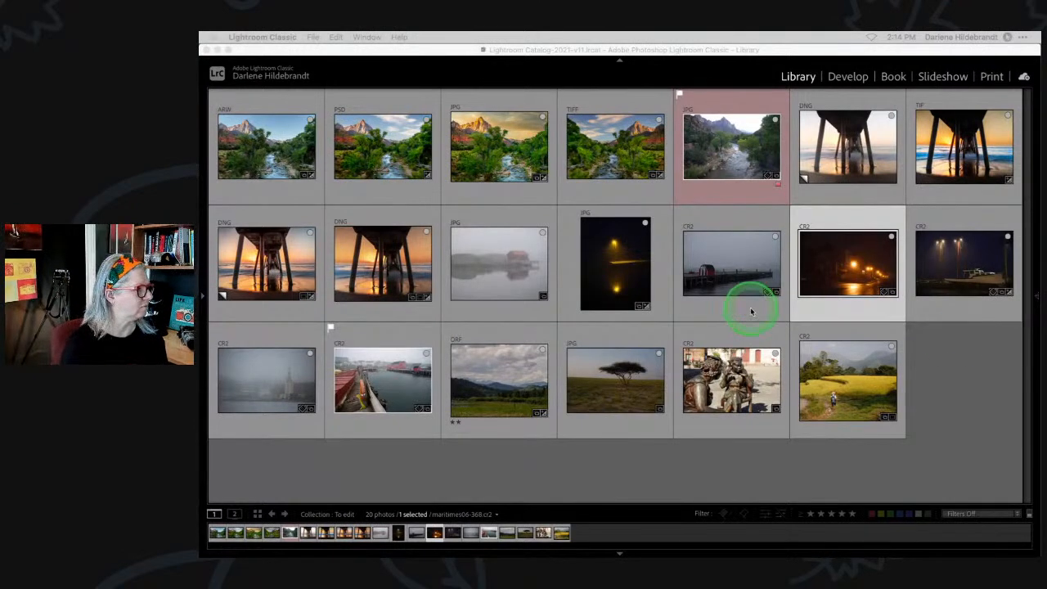
pyautogui.doubleClick(482, 275)
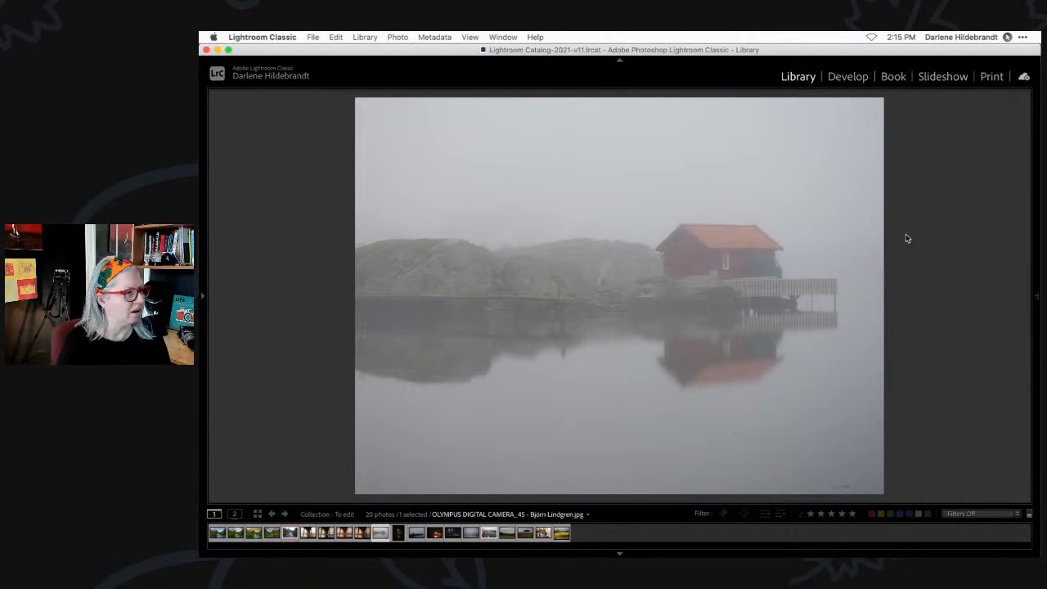
pyautogui.press('Left')
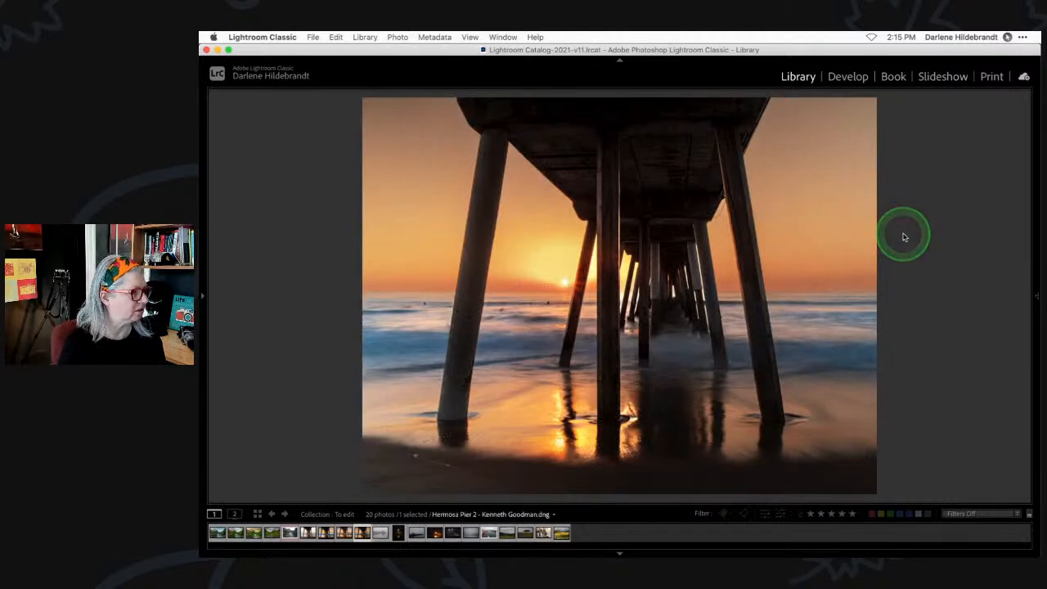
pyautogui.press('g')
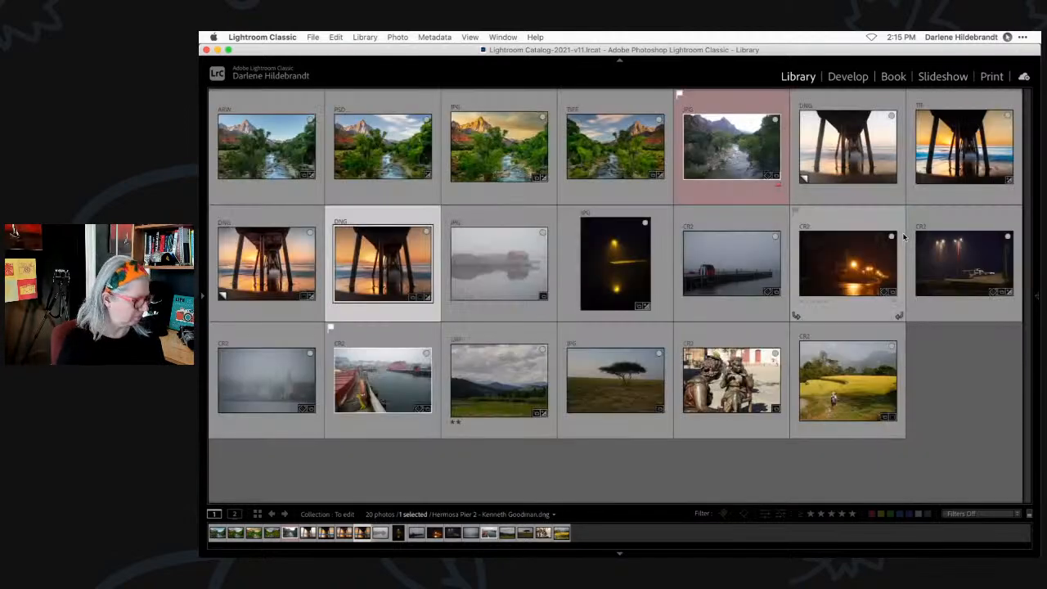
# Compare the foggy cabin JPG side by side with the red hut dock CR2, and view the harbour photo maritimes06-338.cr2 enlarged.
pyautogui.click(505, 264)
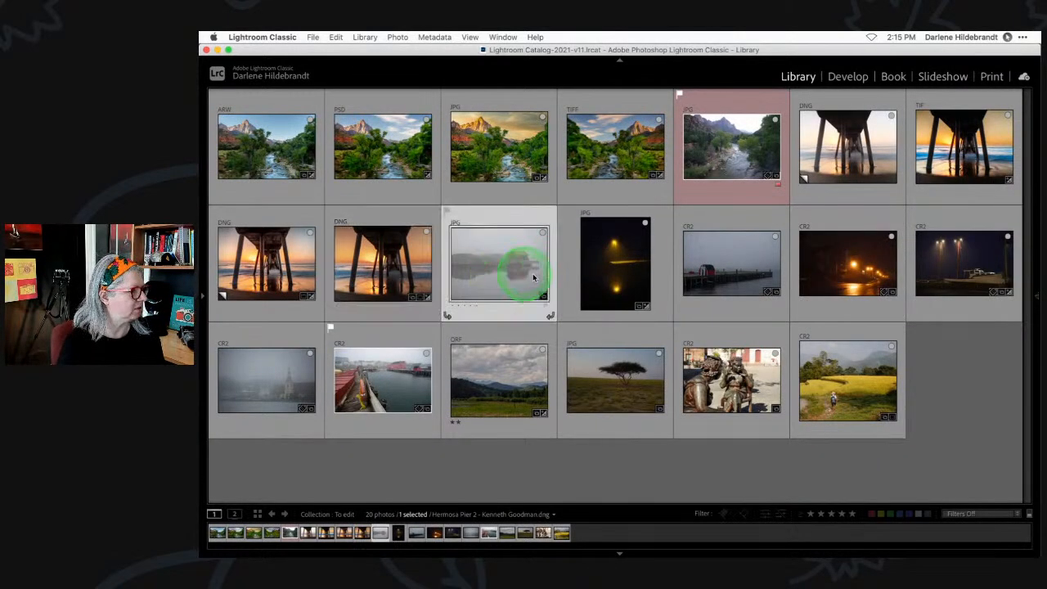
pyautogui.keyDown('super'); pyautogui.click(731, 269); pyautogui.keyUp('super')
pyautogui.press('c')
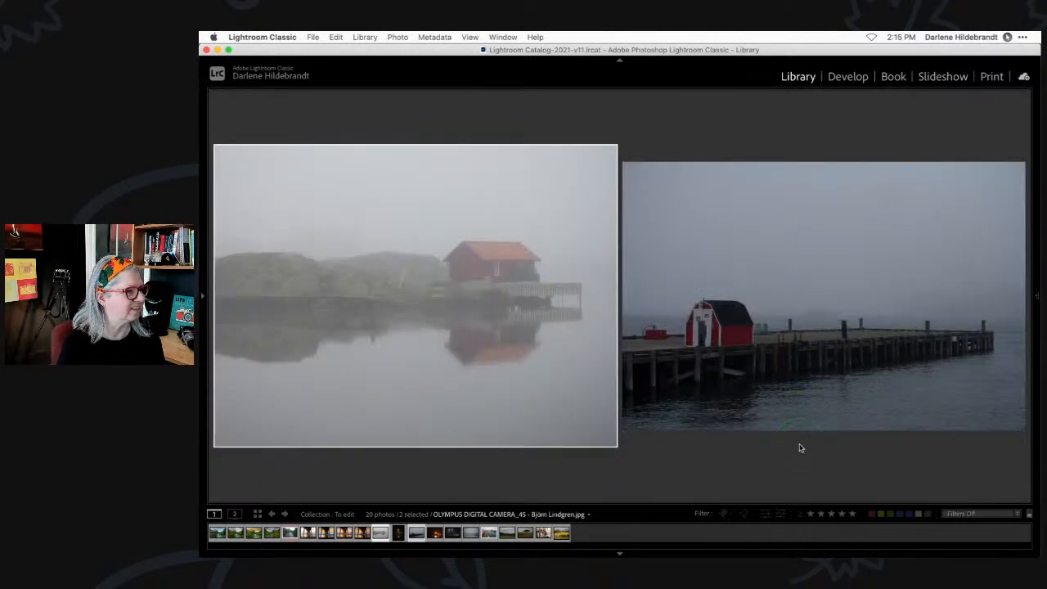
pyautogui.click(753, 368)
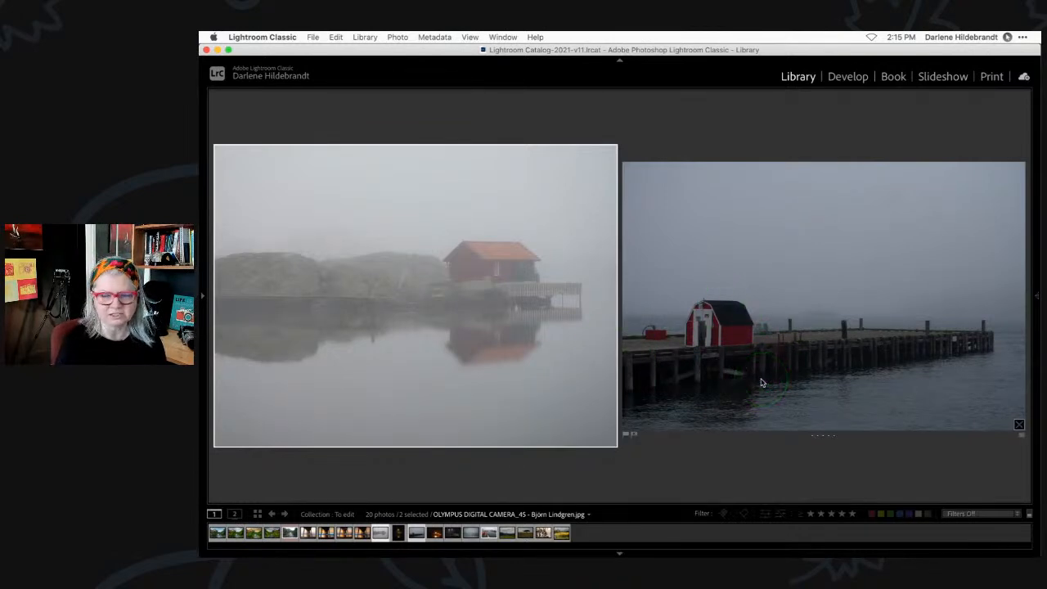
pyautogui.press('g')
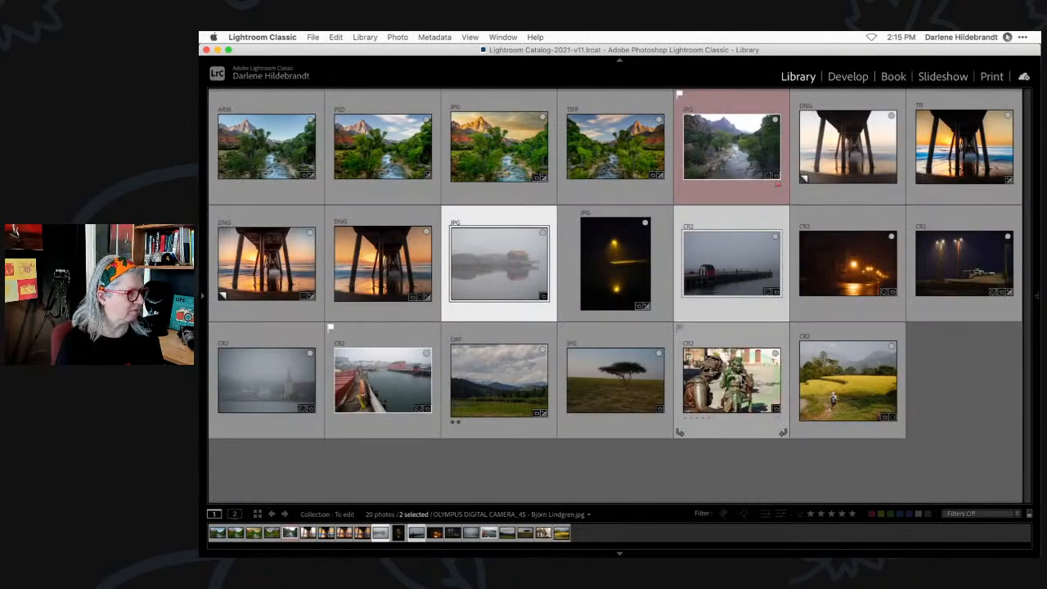
pyautogui.doubleClick(373, 391)
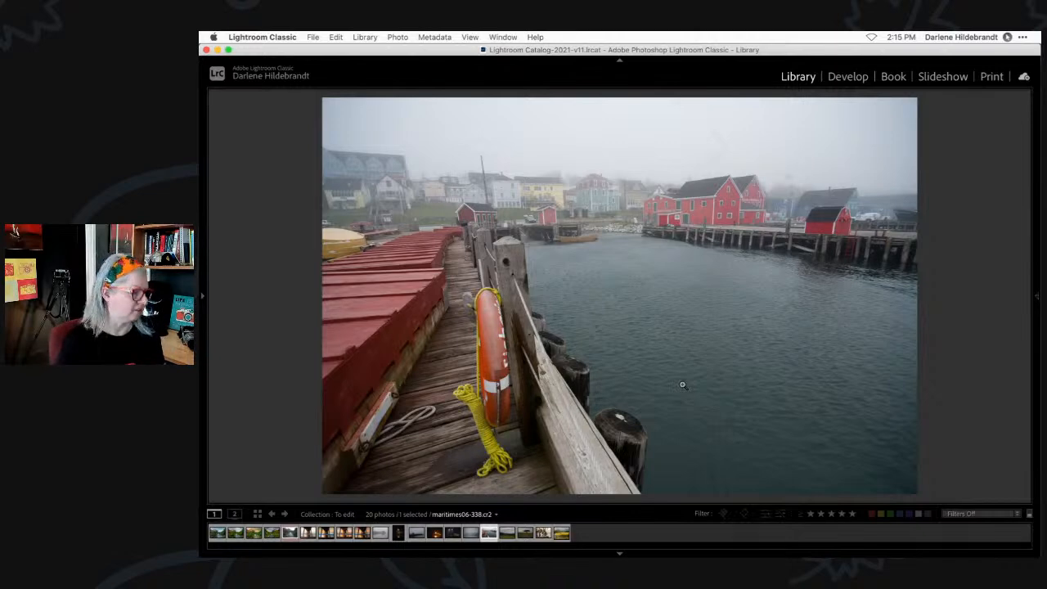
pyautogui.press('g')
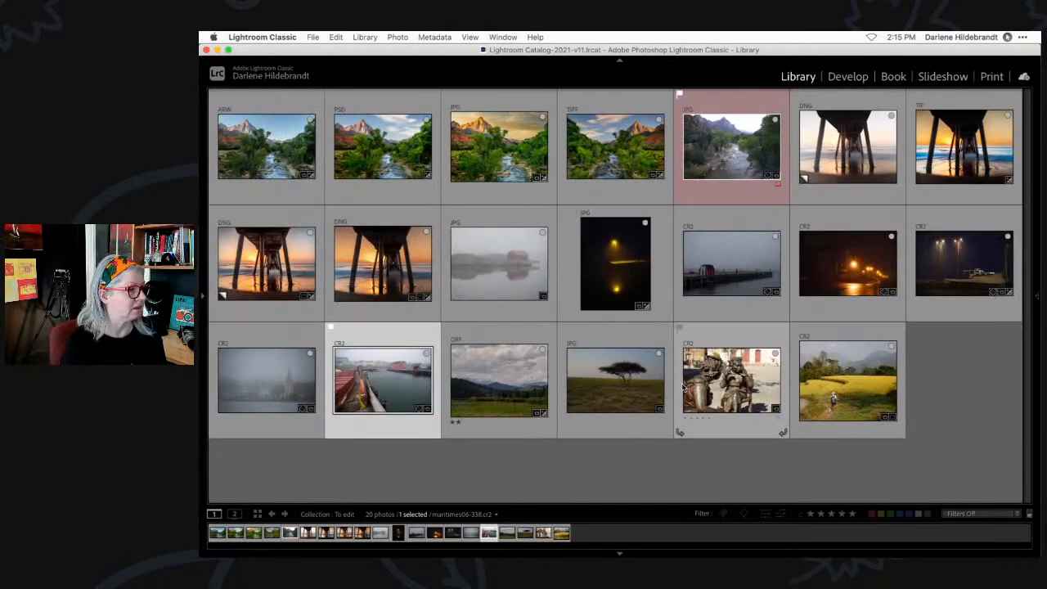
# Open the foggy red cabin JPG in the Develop module.
pyautogui.click(487, 276)
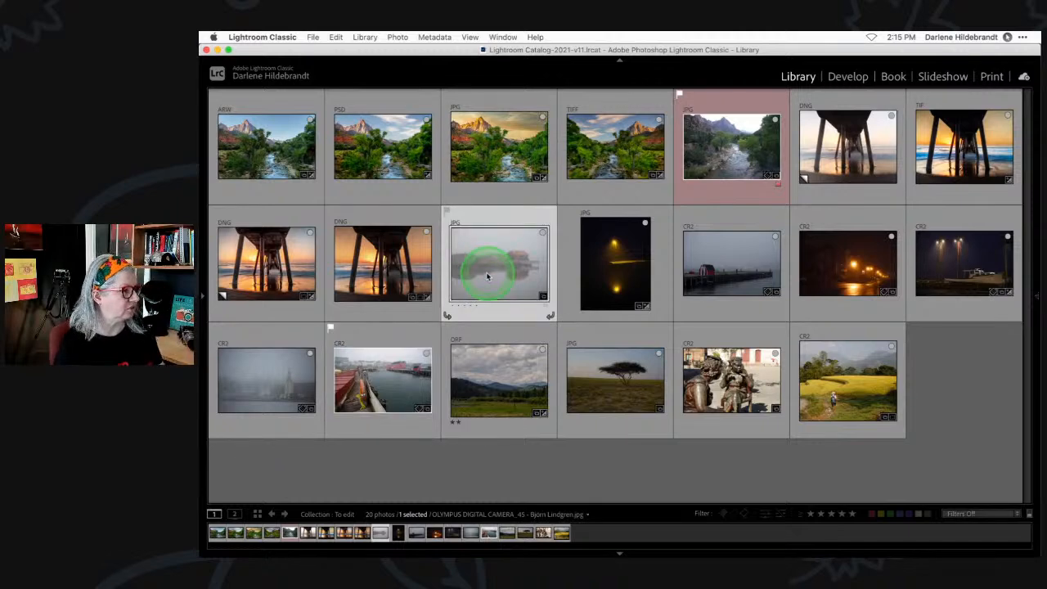
pyautogui.press('d')
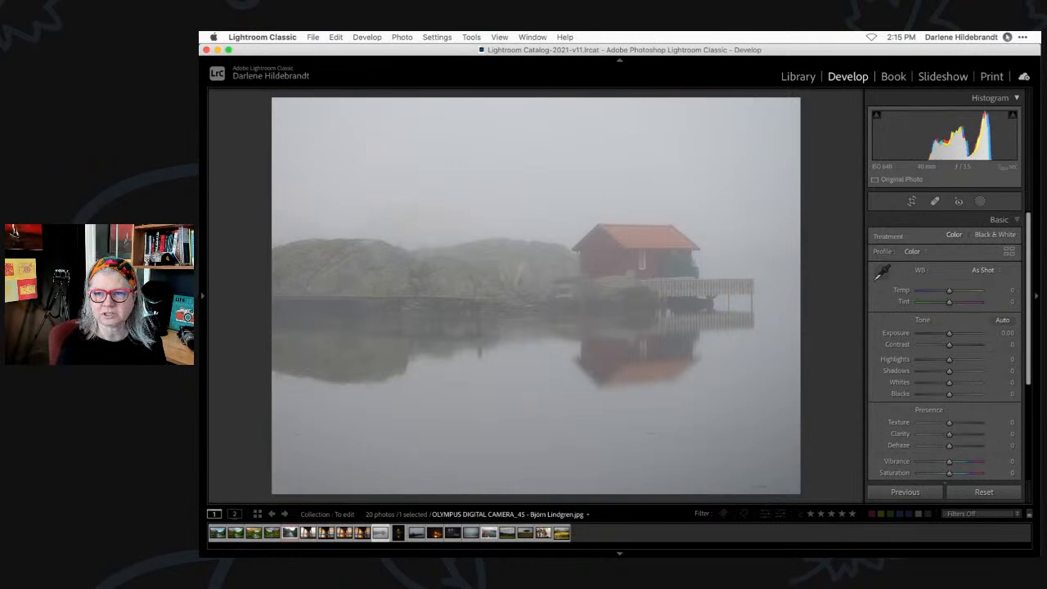
pyautogui.press('super+Tab')
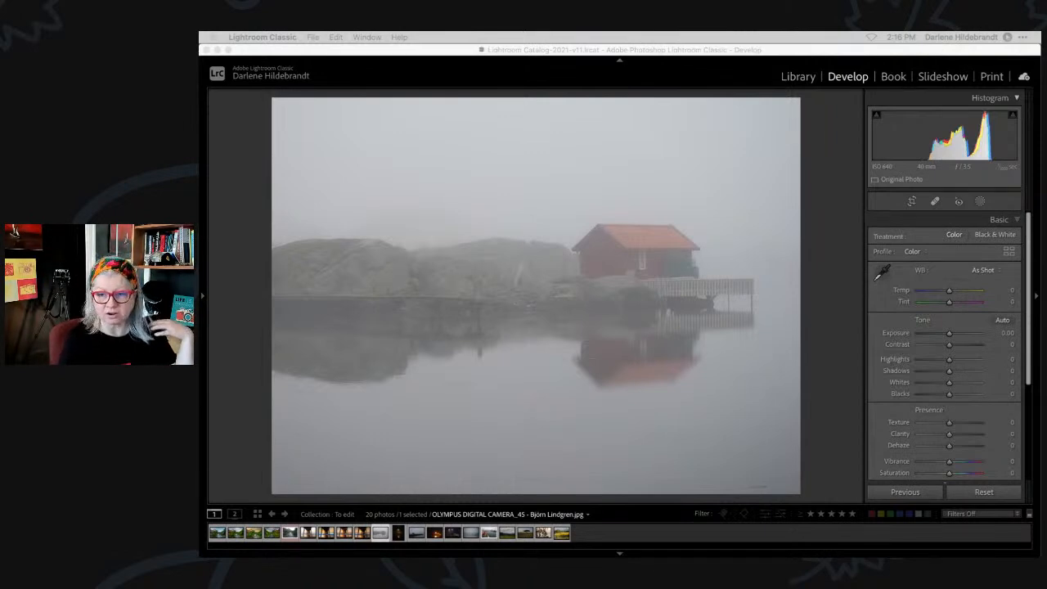
pyautogui.click(828, 226)
# Examine which profiles and white balance presets are offered for the foggy cabin JPG.
pyautogui.click(1009, 251)
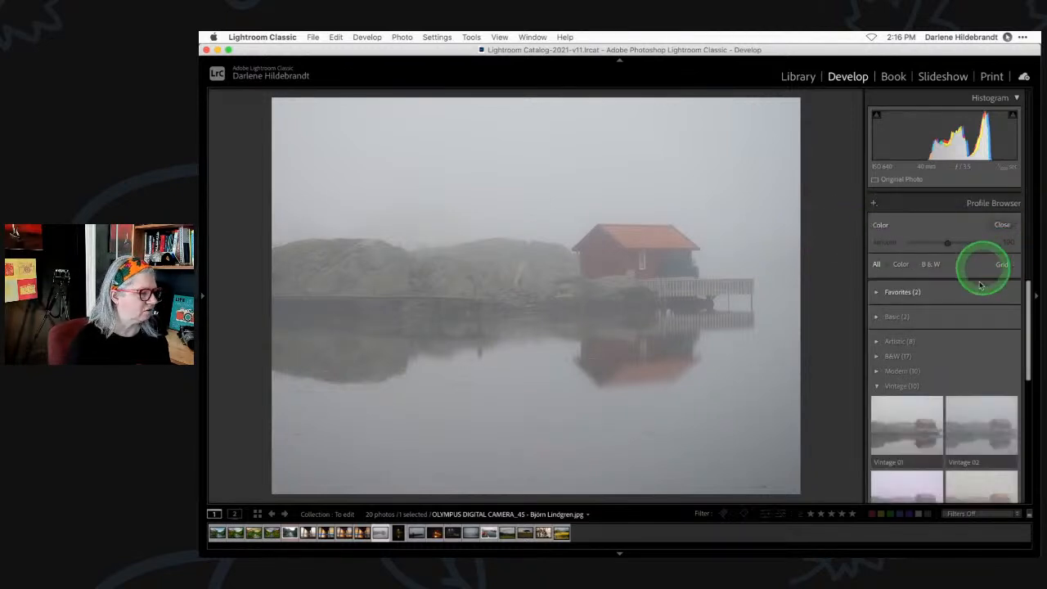
pyautogui.click(877, 385)
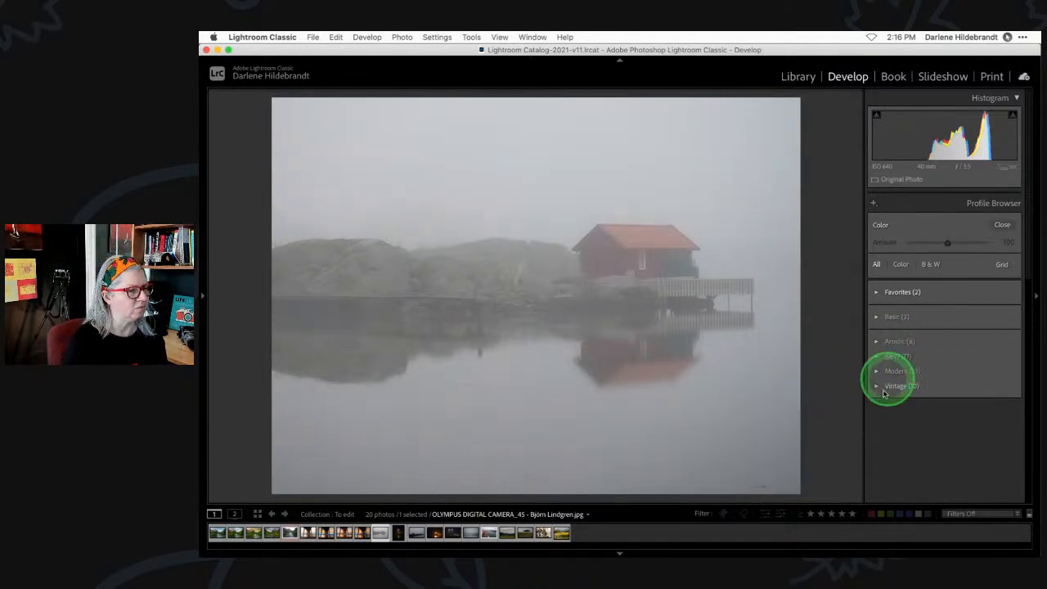
pyautogui.click(1003, 226)
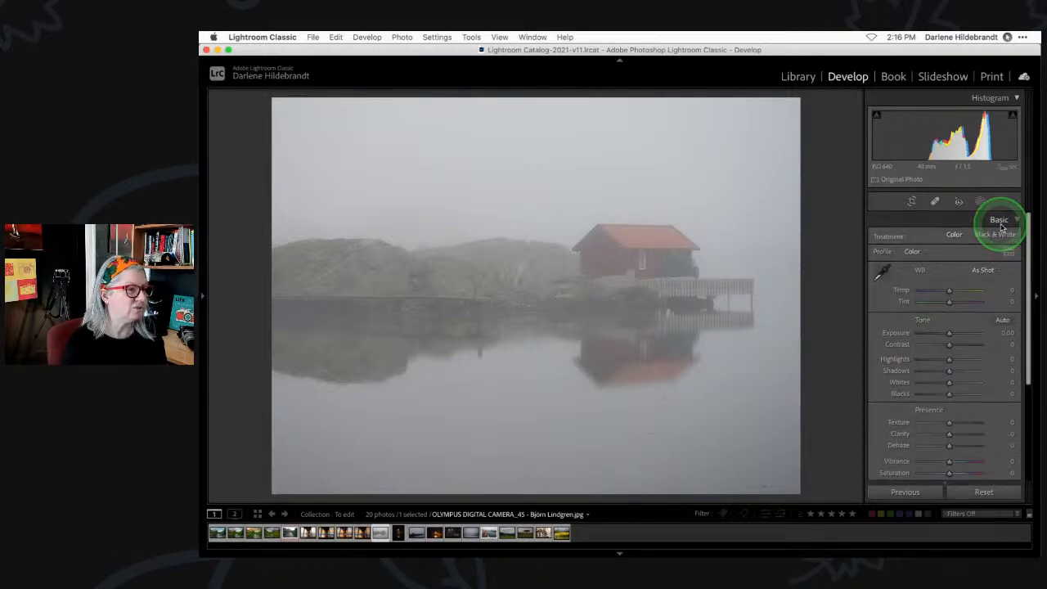
pyautogui.click(912, 252)
pyautogui.click(841, 255)
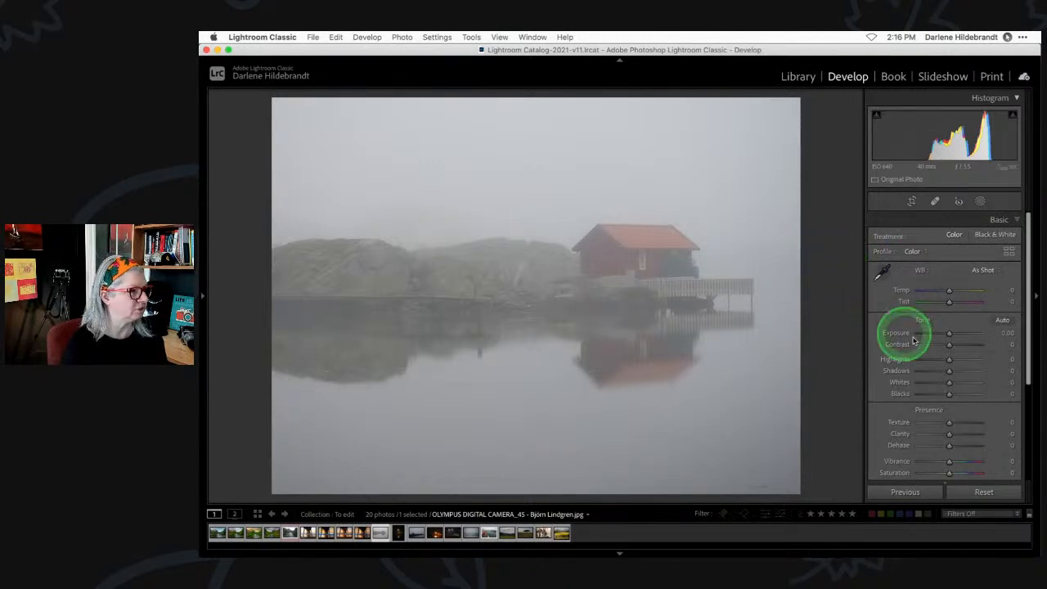
pyautogui.click(986, 271)
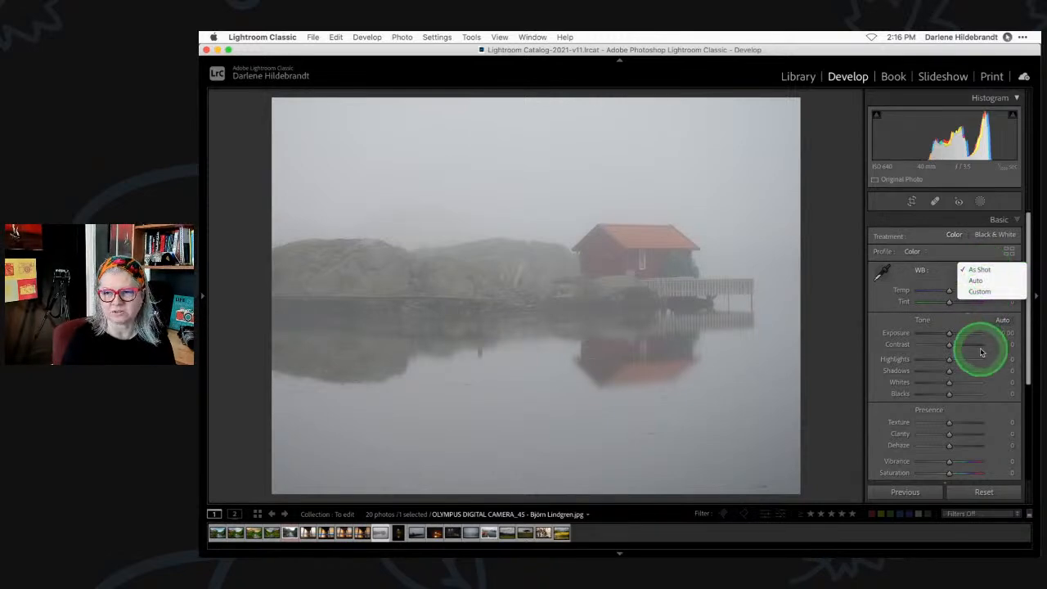
pyautogui.click(813, 334)
# Examine the white balance presets offered for the raw dock photo maritimes06-345.cr2, and return to the foggy cabin JPG.
pyautogui.click(471, 536)
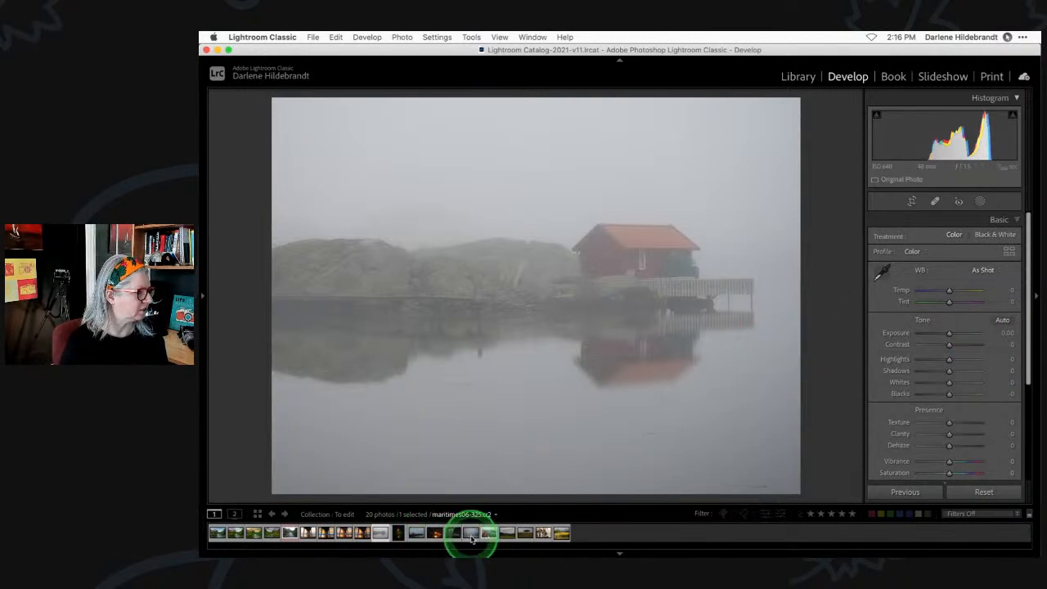
pyautogui.click(417, 534)
pyautogui.click(936, 334)
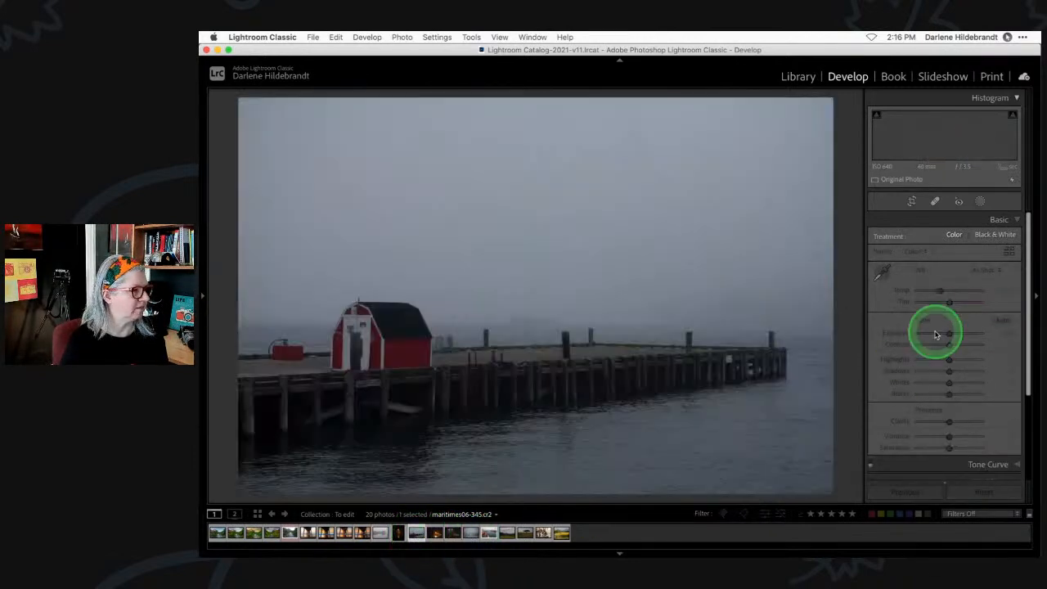
pyautogui.click(1008, 252)
pyautogui.click(988, 272)
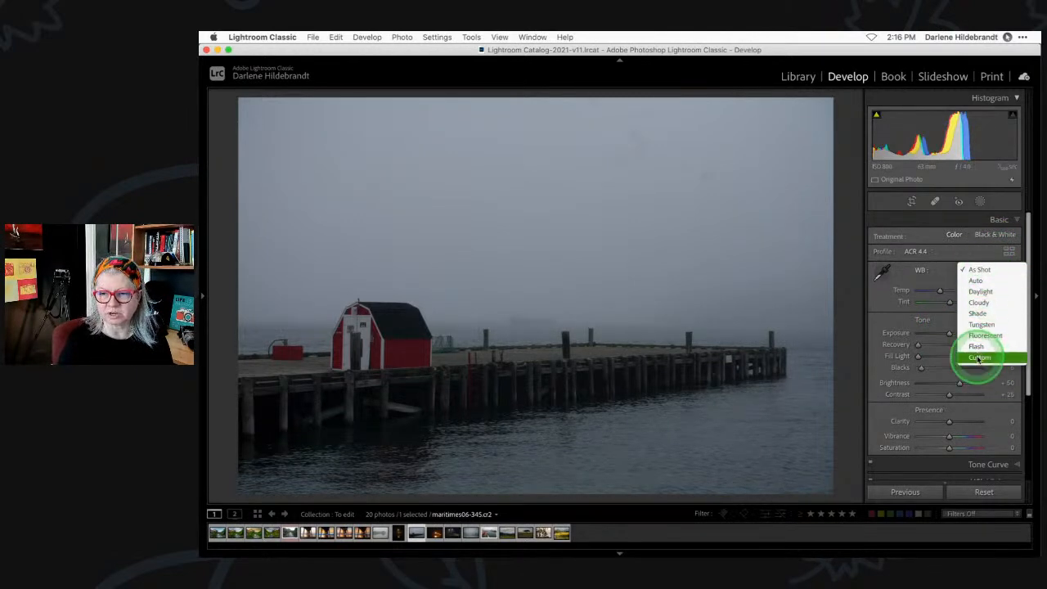
pyautogui.click(858, 333)
pyautogui.press('Left')
pyautogui.press('Left')
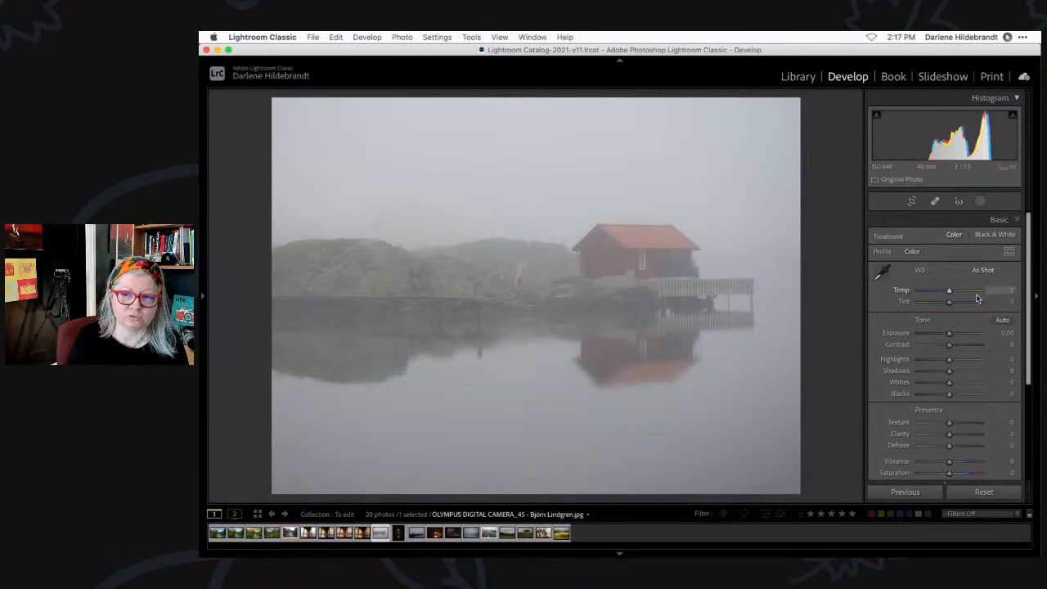
pyautogui.click(978, 297)
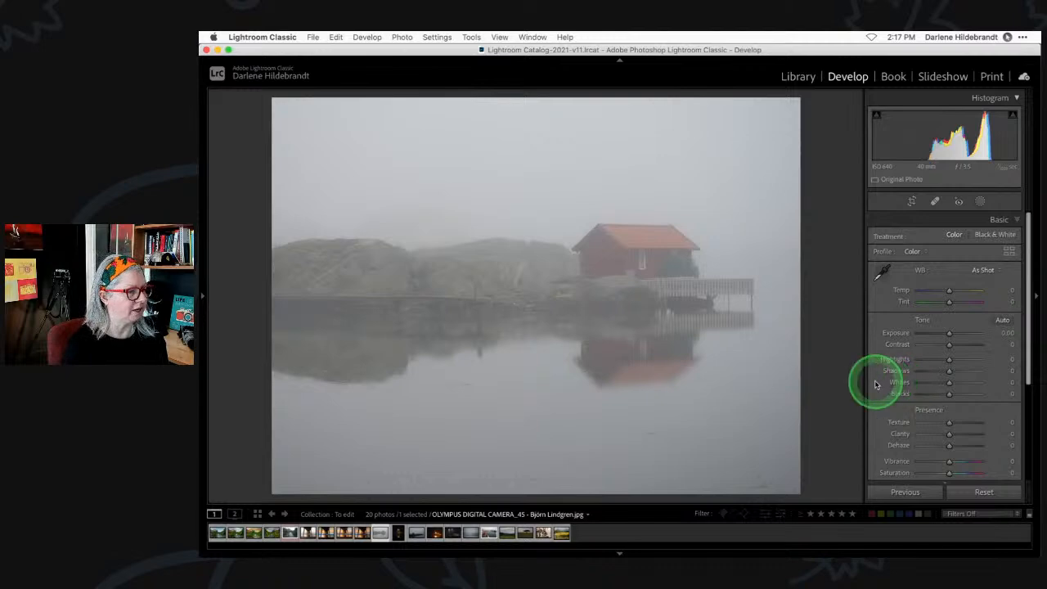
# Set the cabin photo's Whites and Blacks automatically, and lower the Whites to +64.
pyautogui.keyDown('shift'); pyautogui.doubleClick(899, 382); pyautogui.keyUp('shift')
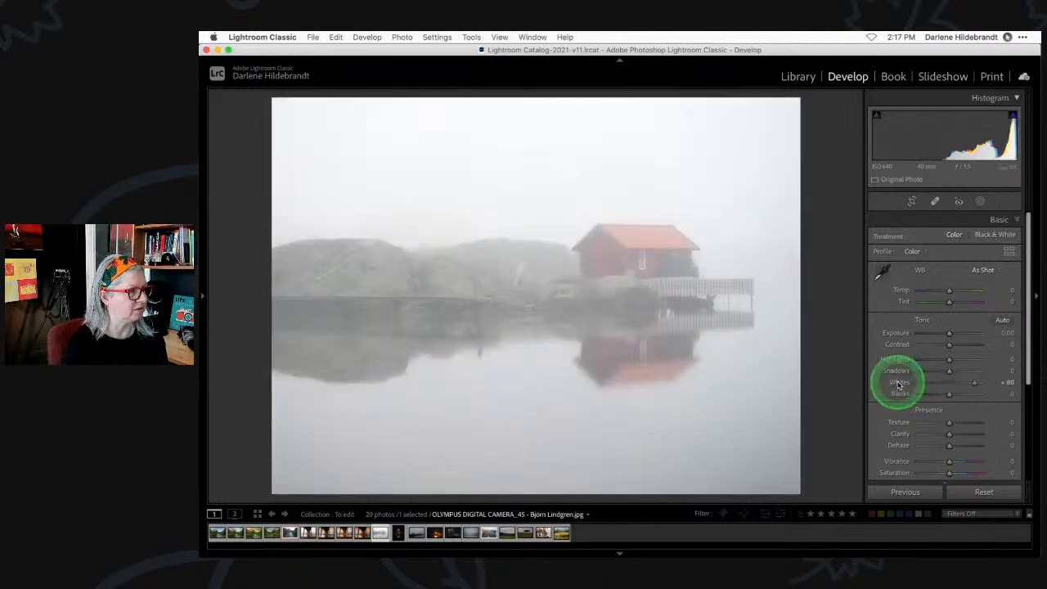
pyautogui.keyDown('shift'); pyautogui.doubleClick(899, 394); pyautogui.keyUp('shift')
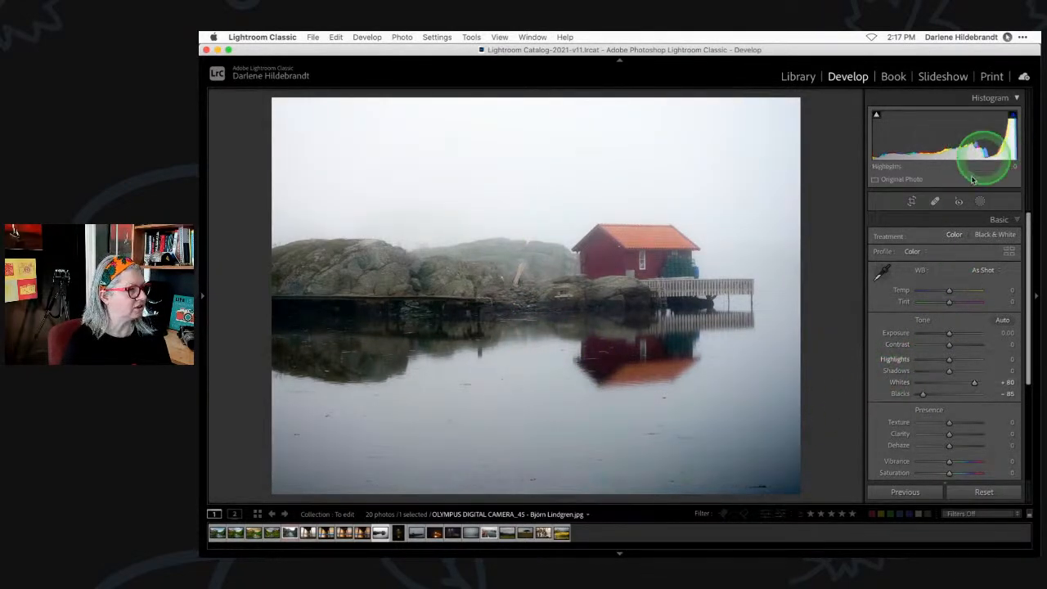
pyautogui.moveTo(975, 382); pyautogui.dragTo(971, 384)
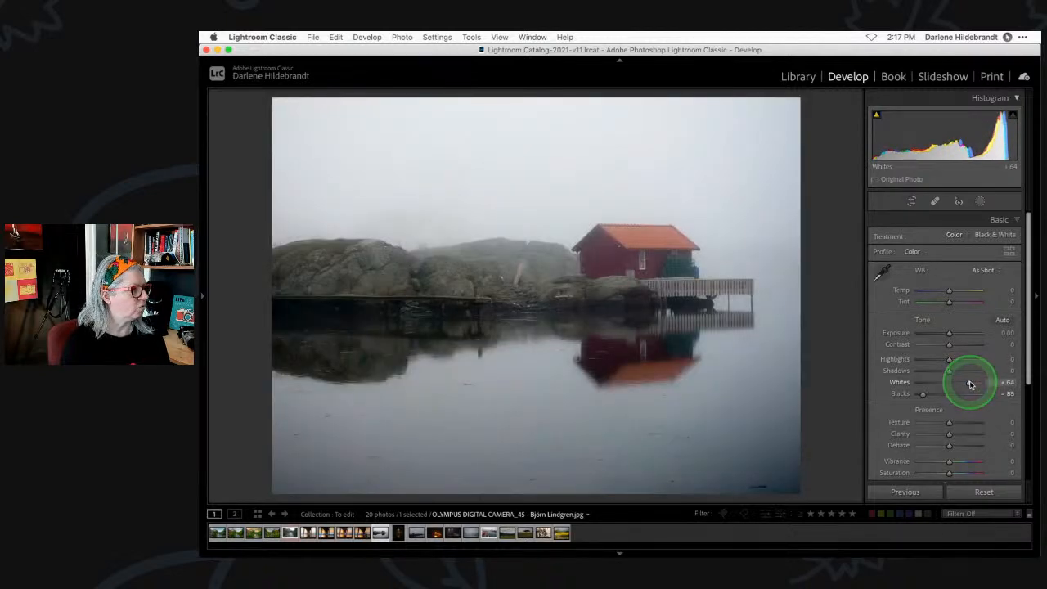
# Reset the Blacks, try them at -84 to compare the effect on the fog, and reset them to 0.
pyautogui.doubleClick(921, 396)
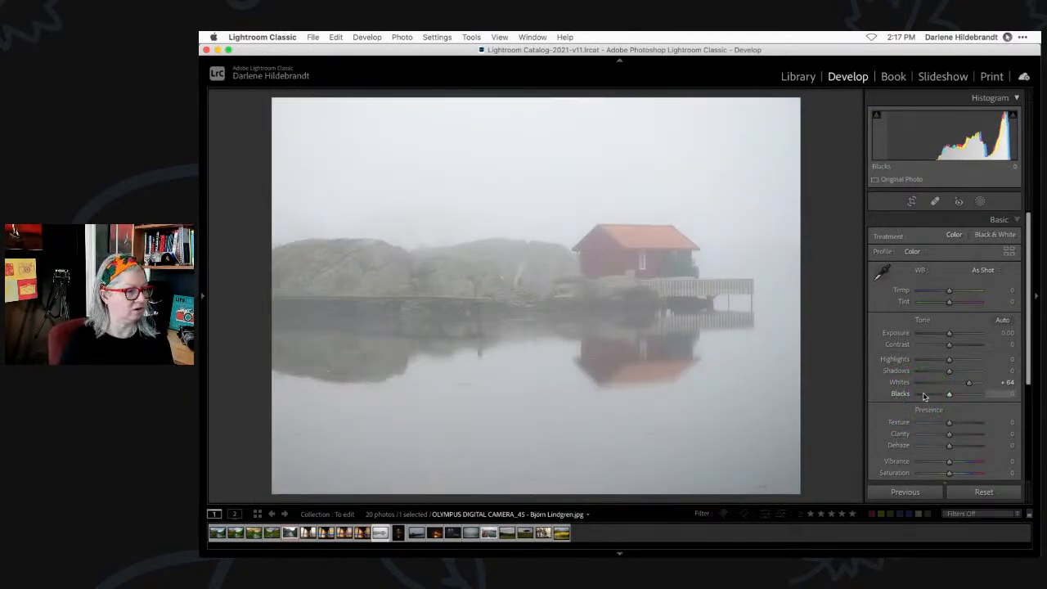
pyautogui.scroll(-2, 938, 324)
pyautogui.moveTo(950, 371); pyautogui.dragTo(925, 372)
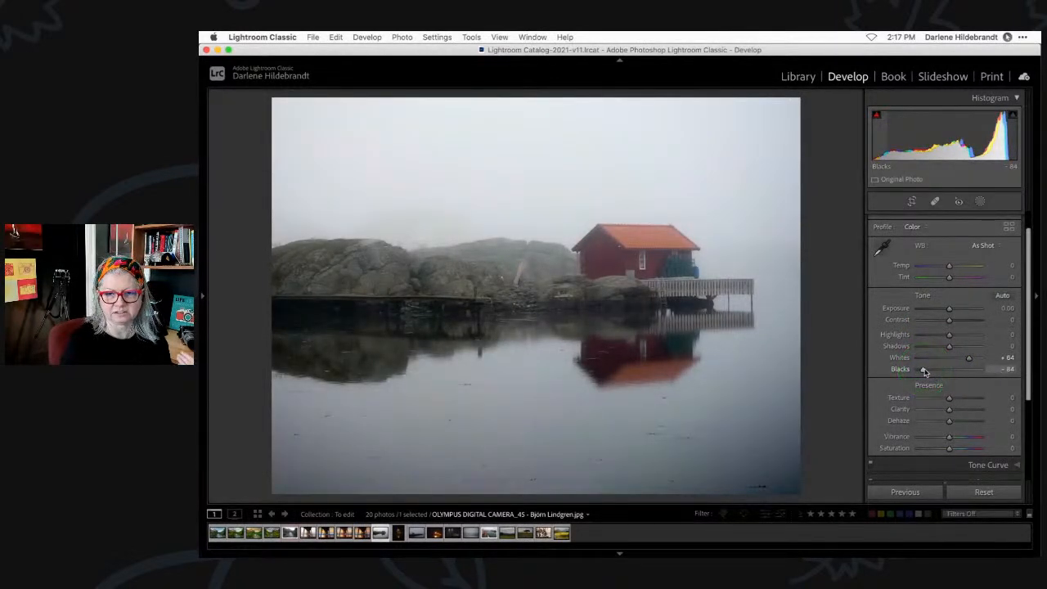
pyautogui.click(924, 373)
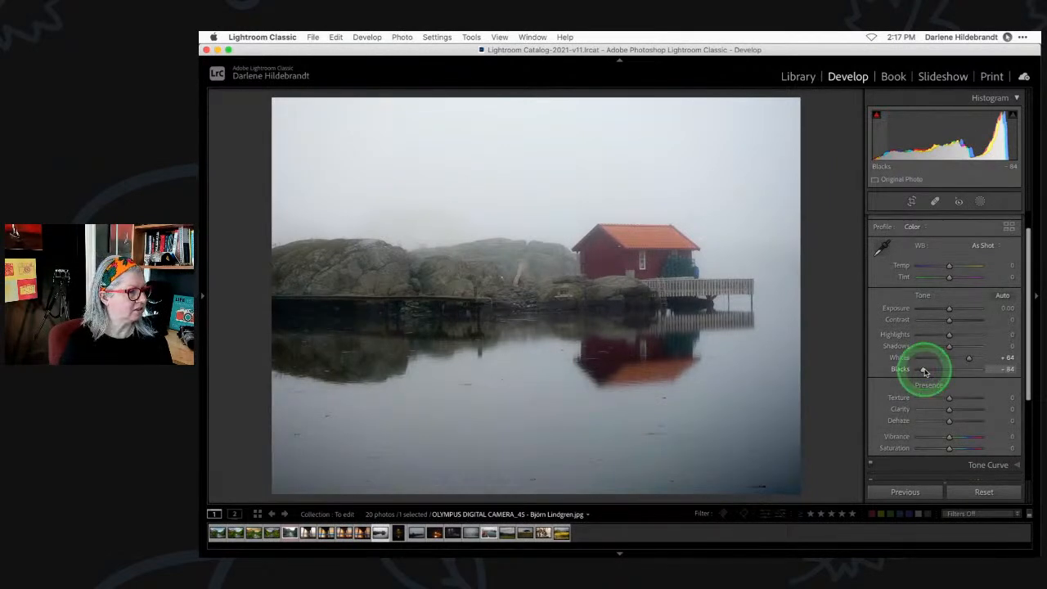
pyautogui.doubleClick(924, 373)
pyautogui.moveTo(951, 372); pyautogui.dragTo(923, 370)
pyautogui.doubleClick(923, 370)
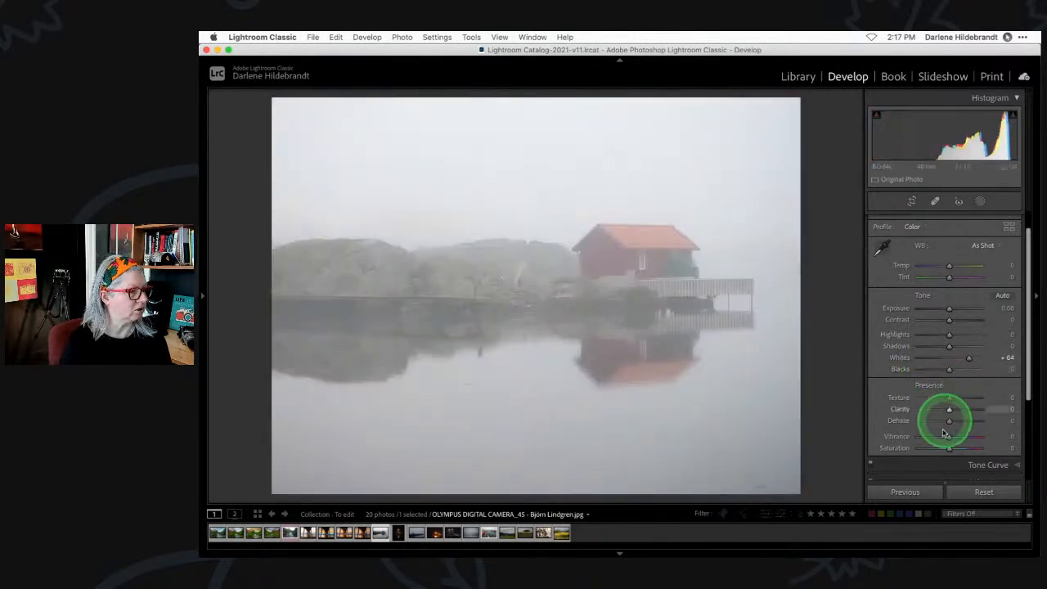
# Set Dehaze to +100 and inspect the sky beside the red cabin at close range.
pyautogui.moveTo(946, 419); pyautogui.dragTo(1002, 422)
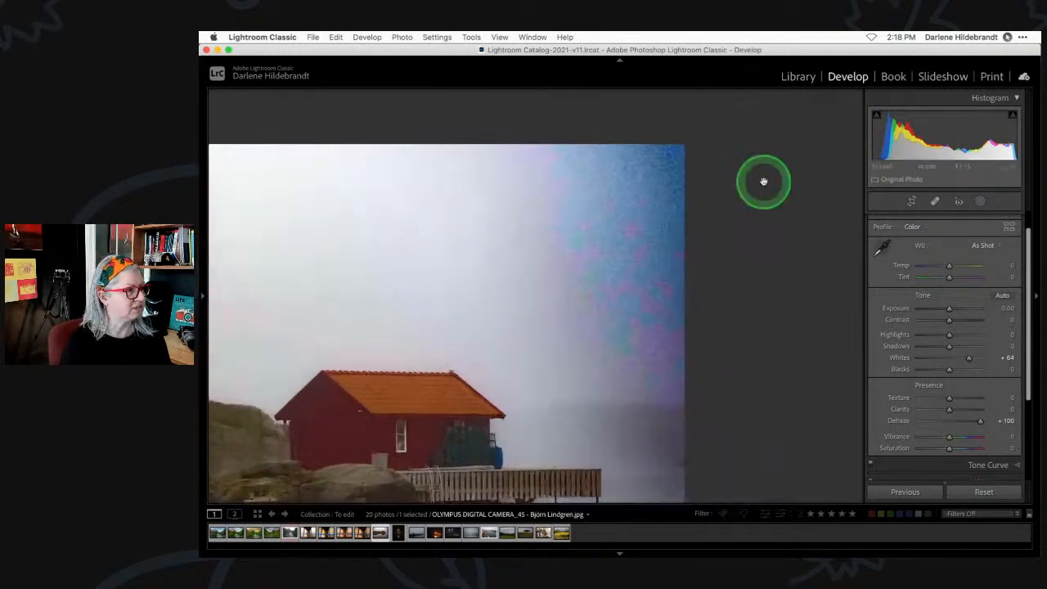
pyautogui.click(769, 180)
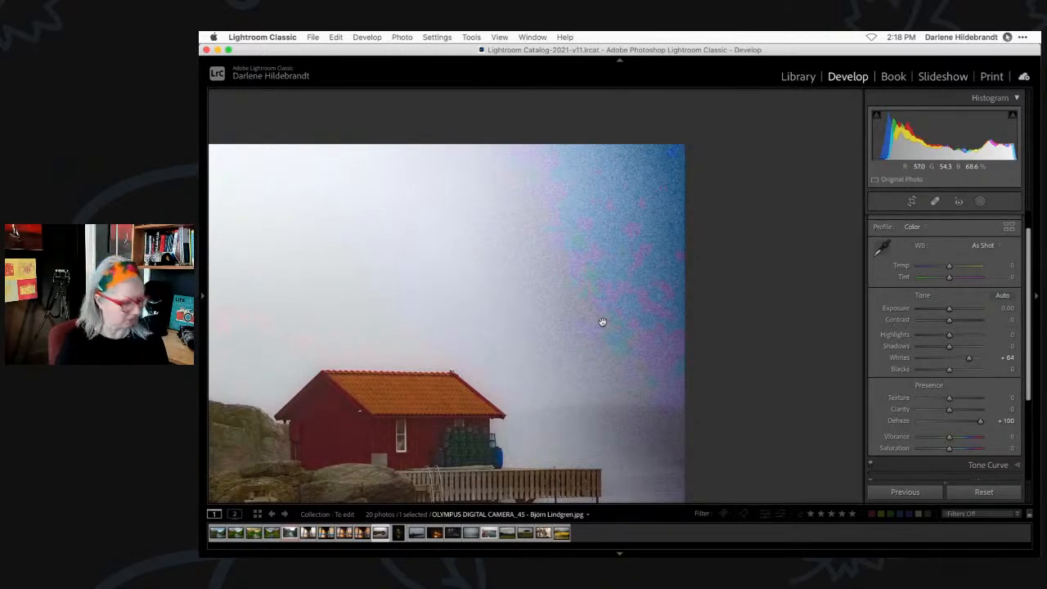
# Show the cabin photo's exposure and lens information in full view, and reset Dehaze to 0.
pyautogui.click(602, 322)
pyautogui.press('i')
pyautogui.press('i')
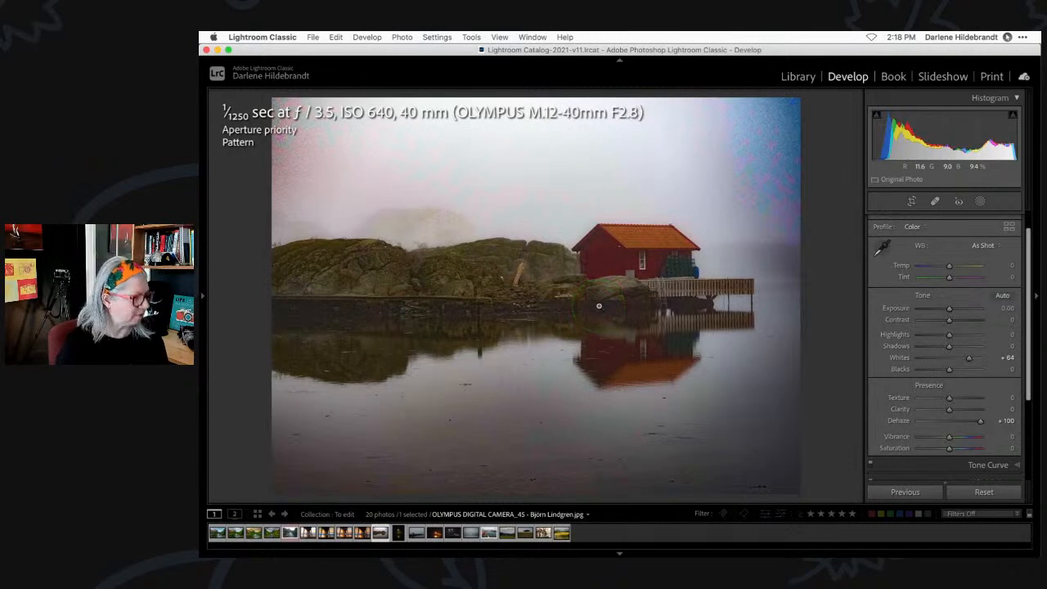
pyautogui.doubleClick(980, 422)
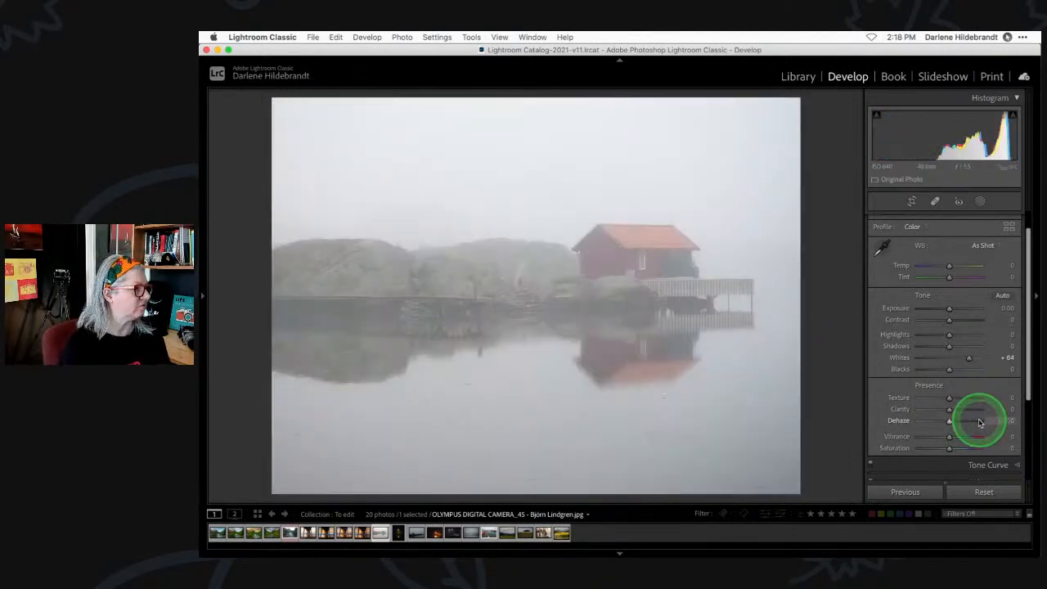
# Adjust the cabin photo's tone with Blacks -70, Highlights -100, Exposure -1.20 and Whites +85.
pyautogui.moveTo(964, 372); pyautogui.dragTo(927, 371)
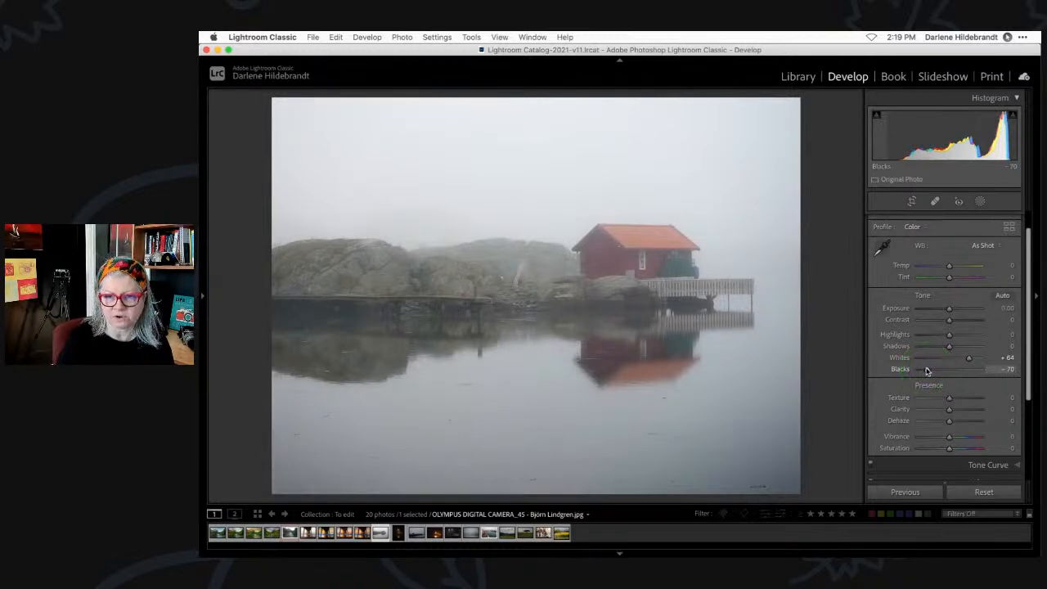
pyautogui.moveTo(947, 333); pyautogui.dragTo(894, 336)
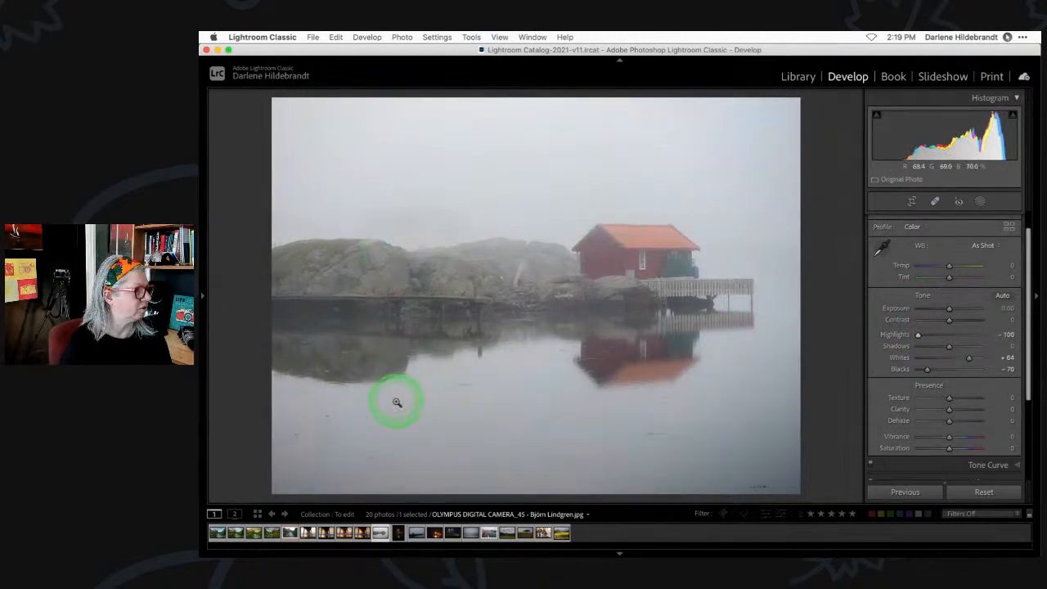
pyautogui.moveTo(948, 309); pyautogui.dragTo(940, 309)
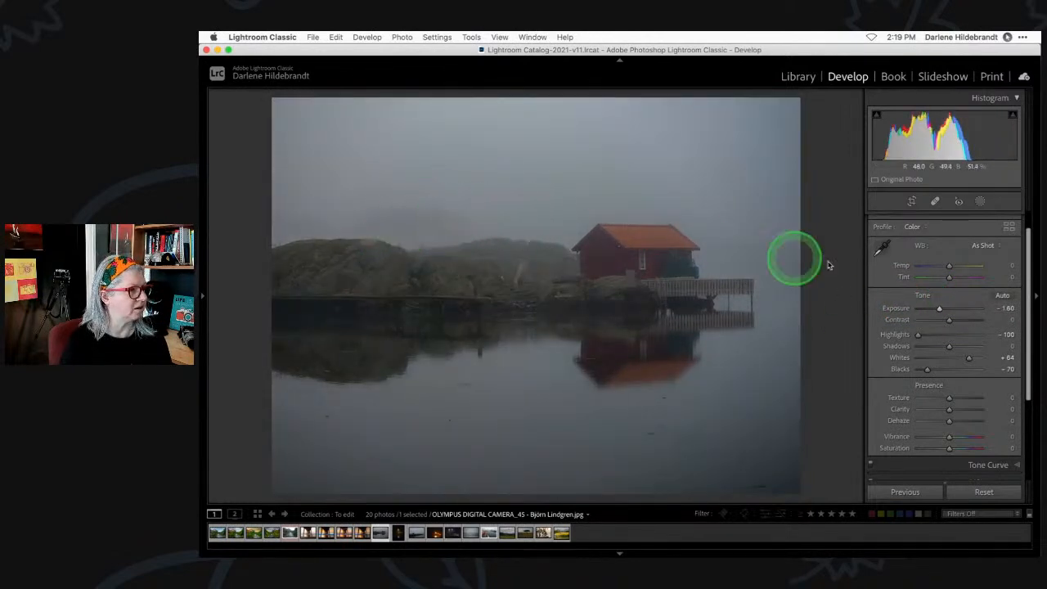
pyautogui.moveTo(918, 305); pyautogui.dragTo(938, 306)
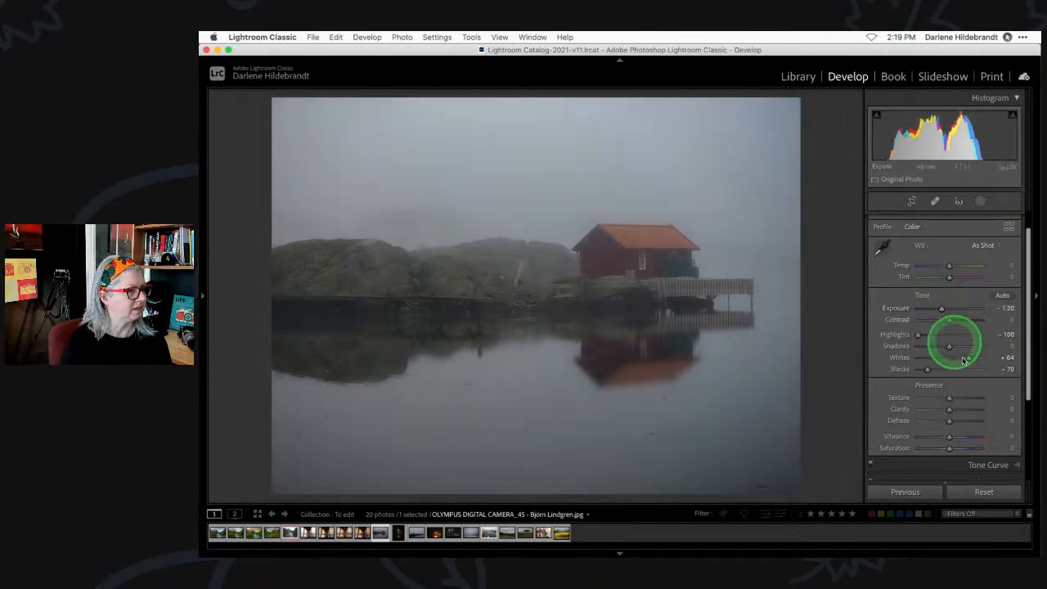
pyautogui.click(968, 361)
pyautogui.moveTo(968, 361); pyautogui.dragTo(976, 360)
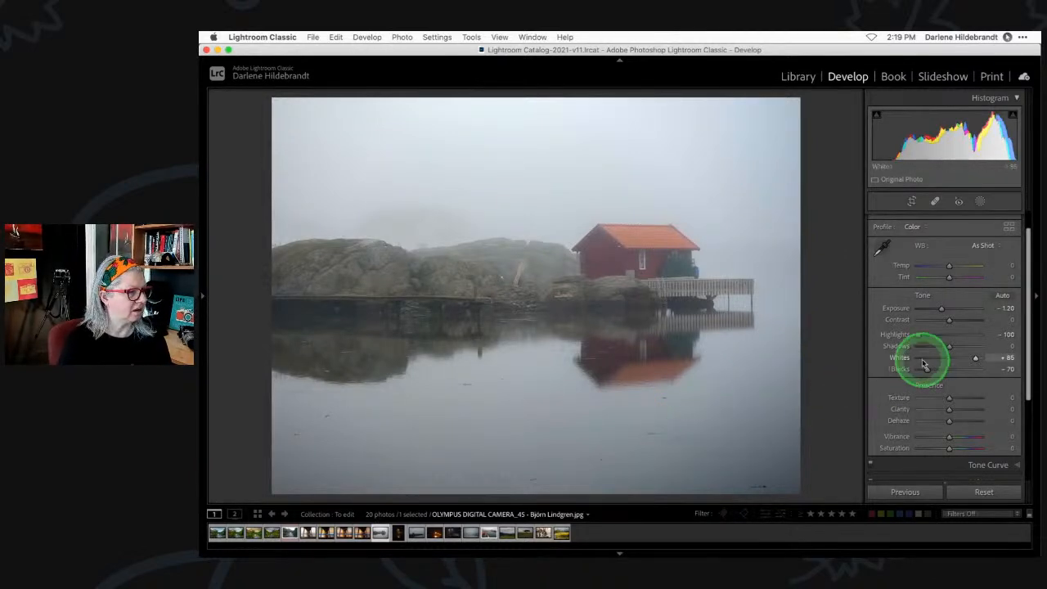
# Examine the cabin photo's file and EXIF metadata in the Library, and return to Develop.
pyautogui.press('e')
pyautogui.moveTo(1034, 301)
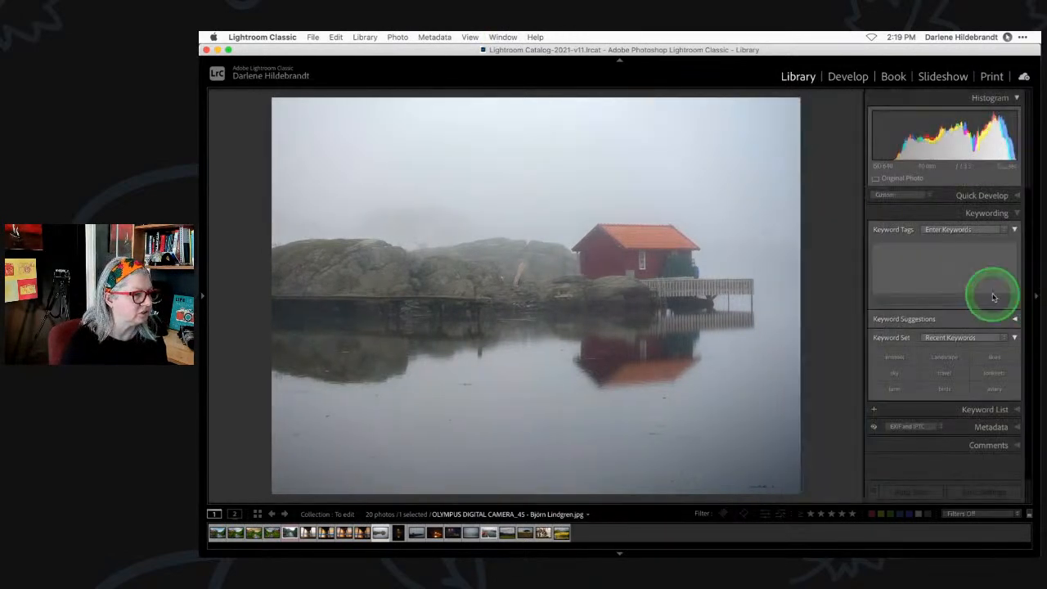
pyautogui.click(985, 429)
pyautogui.scroll(-3, 965, 328)
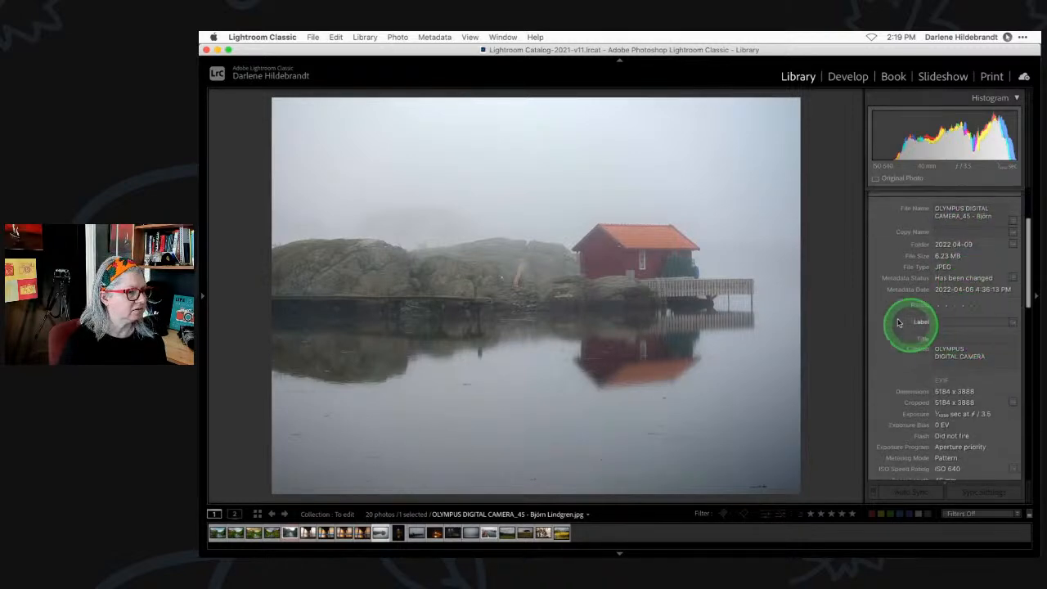
pyautogui.scroll(-2, 910, 326)
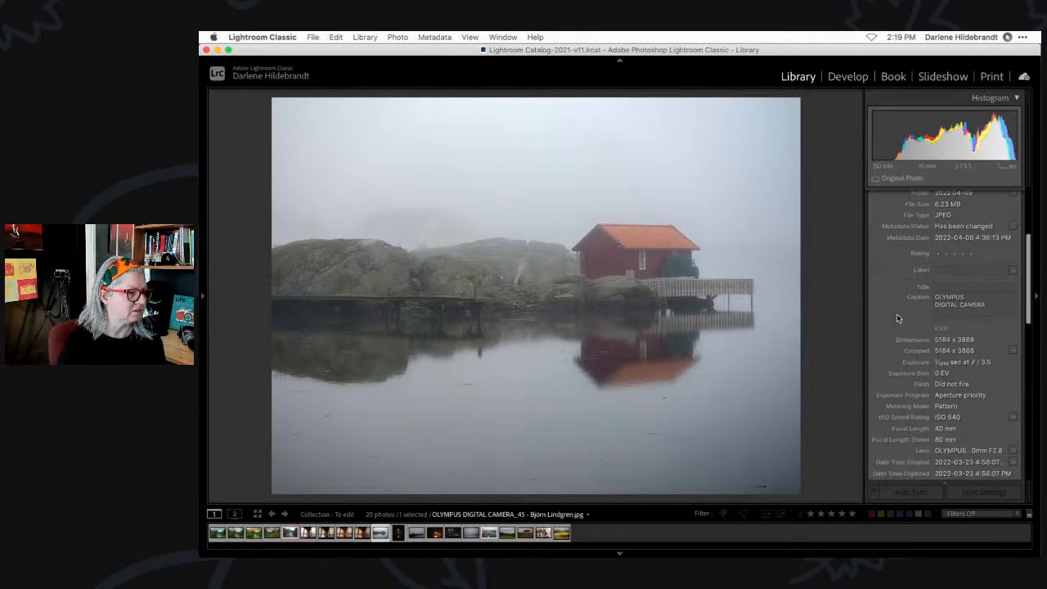
pyautogui.press('d')
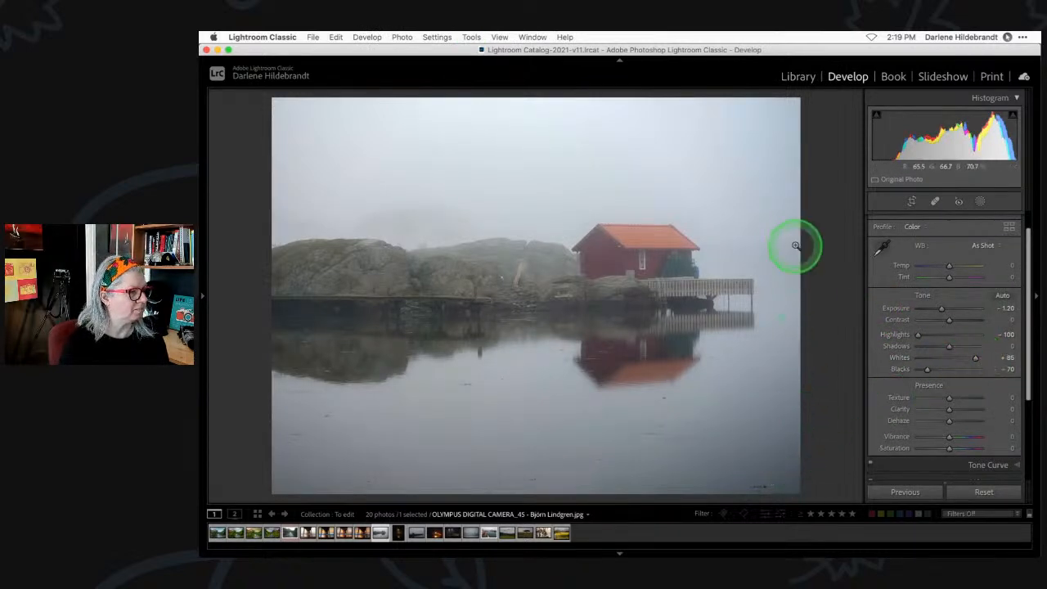
# Enable profile corrections and chromatic aberration removal in the cabin photo's lens corrections.
pyautogui.scroll(-4, 964, 386)
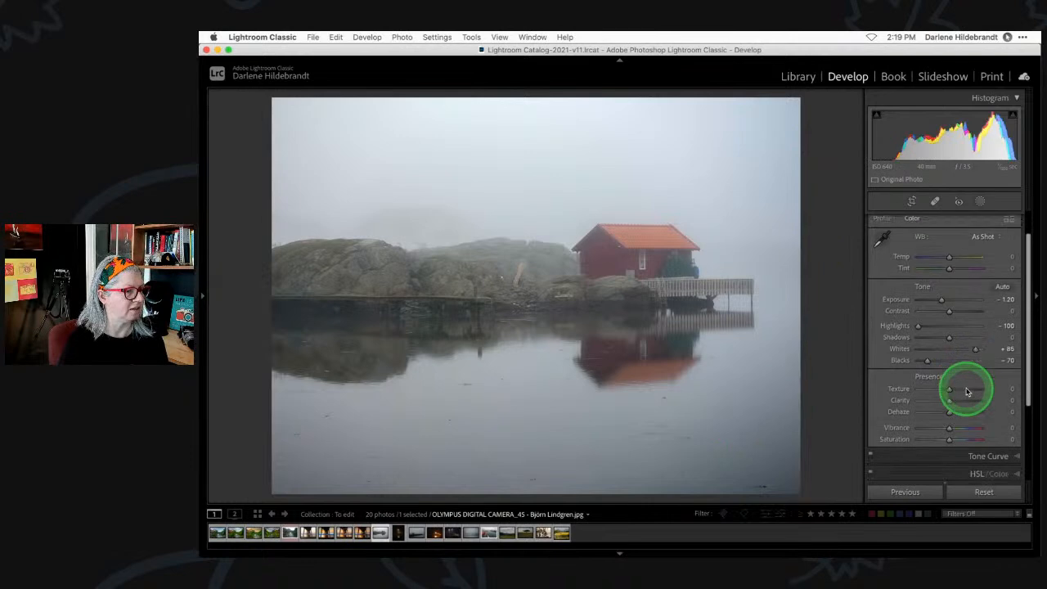
pyautogui.click(965, 412)
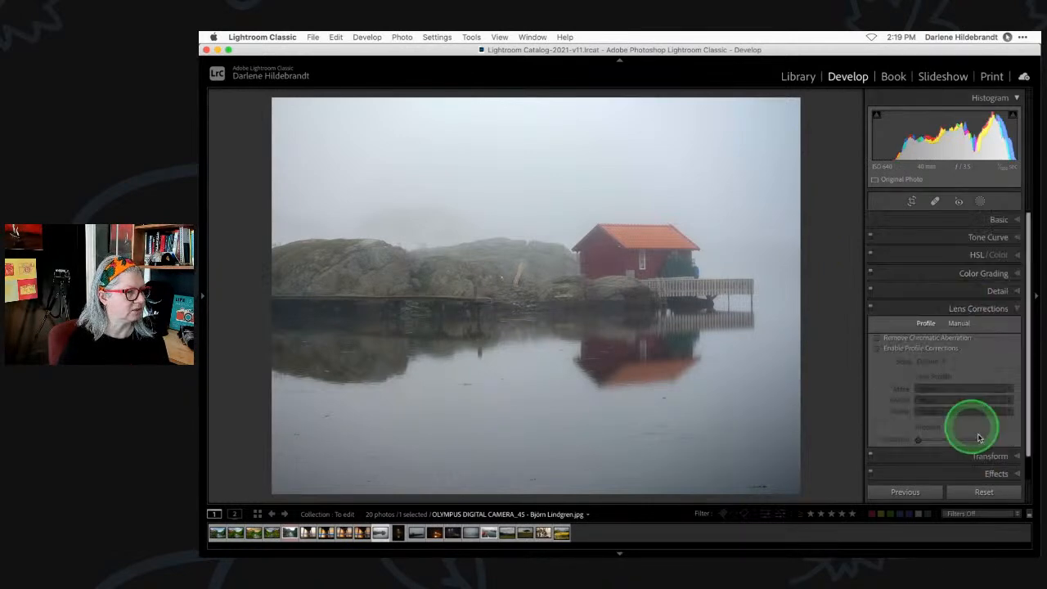
pyautogui.click(876, 335)
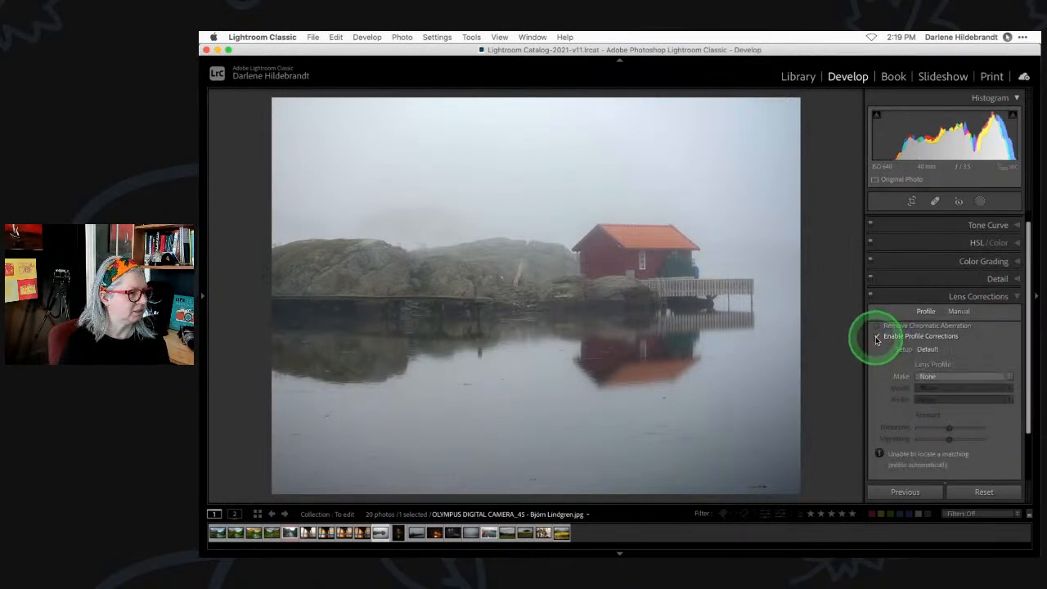
pyautogui.click(877, 326)
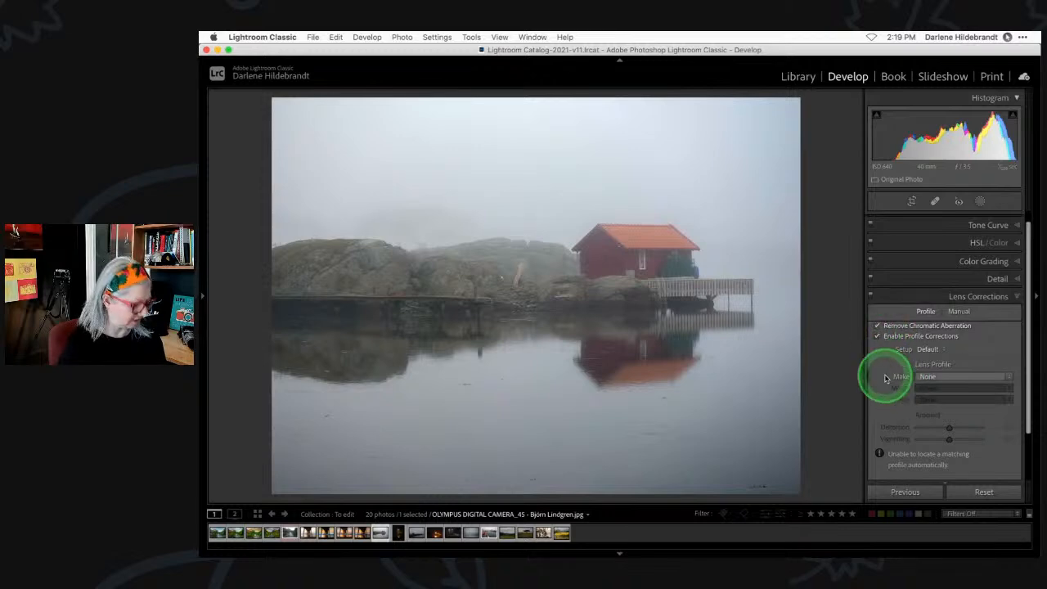
# Check the photo's camera and lens information, and look through the lens profile makes for a match.
pyautogui.press('i')
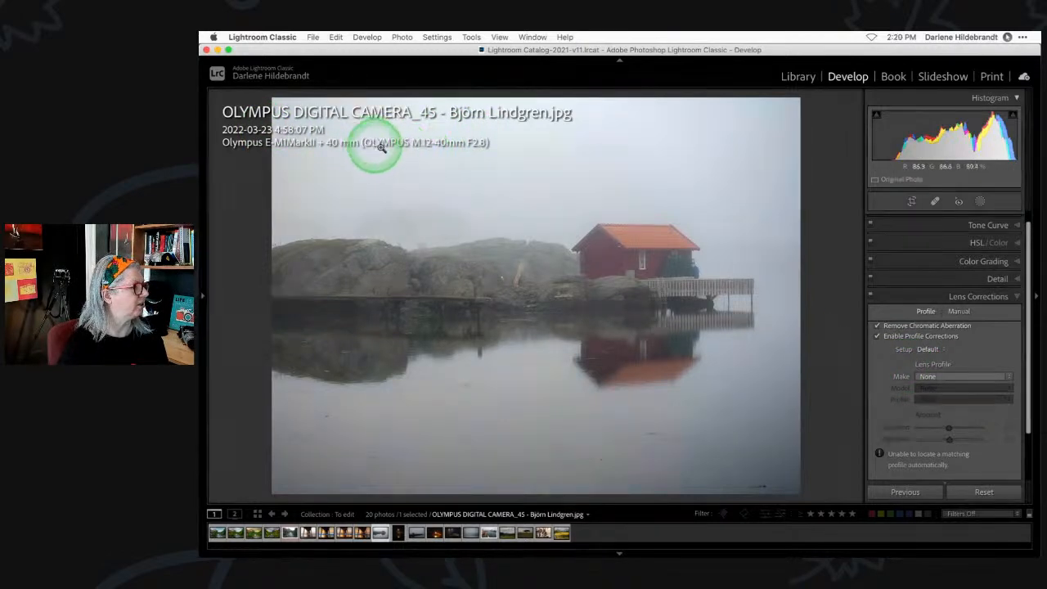
pyautogui.click(929, 376)
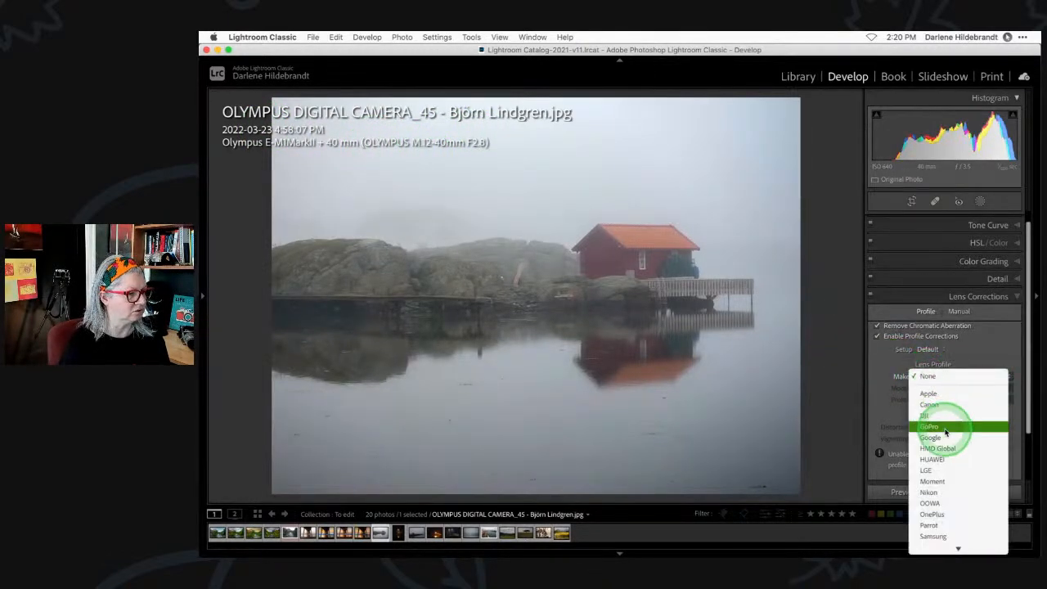
pyautogui.scroll(-3, 949, 429)
pyautogui.scroll(-3, 946, 434)
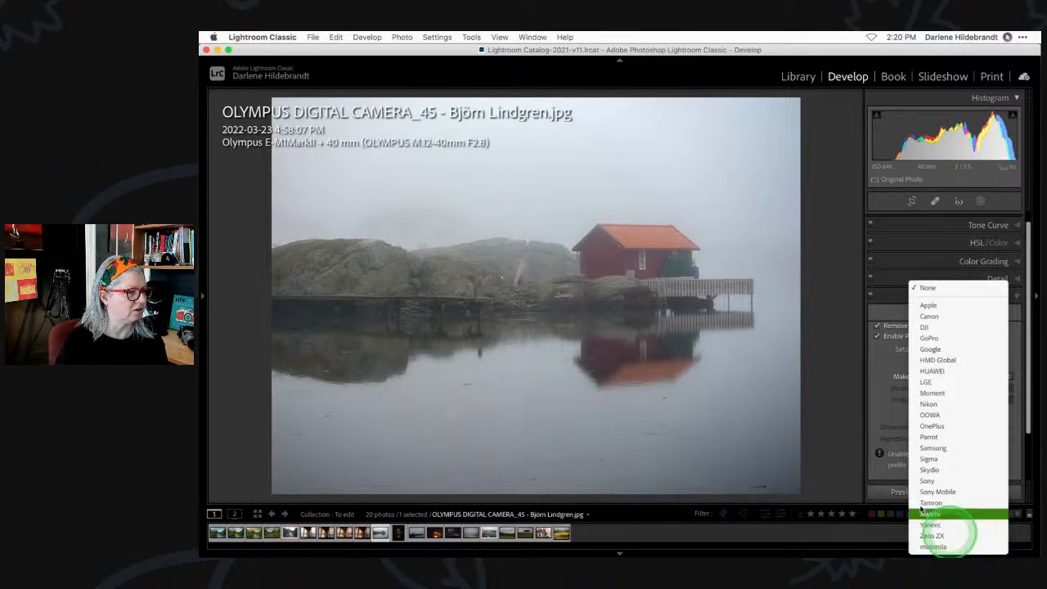
pyautogui.click(883, 362)
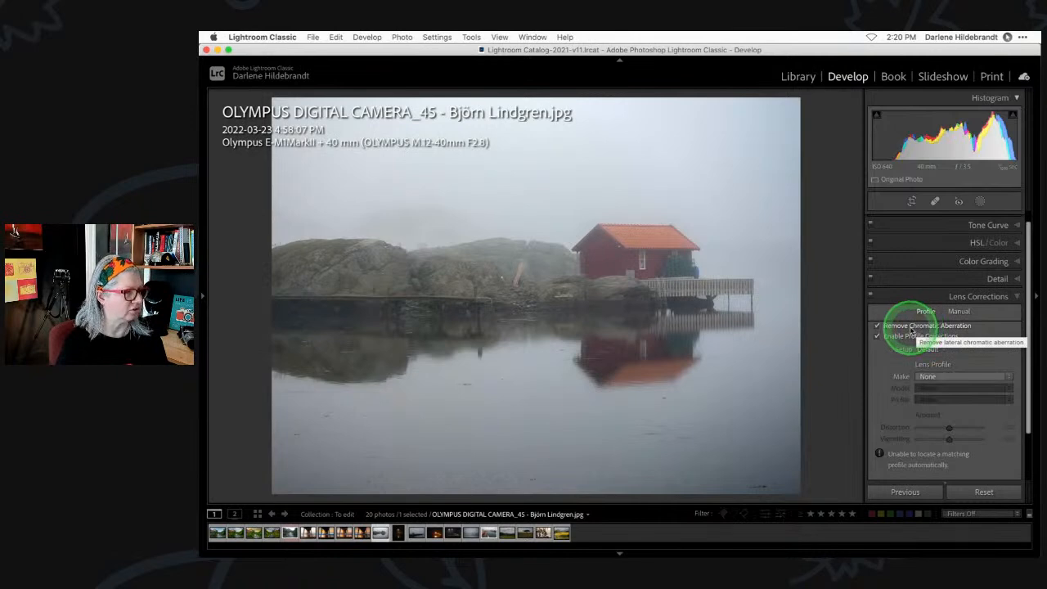
pyautogui.press('i')
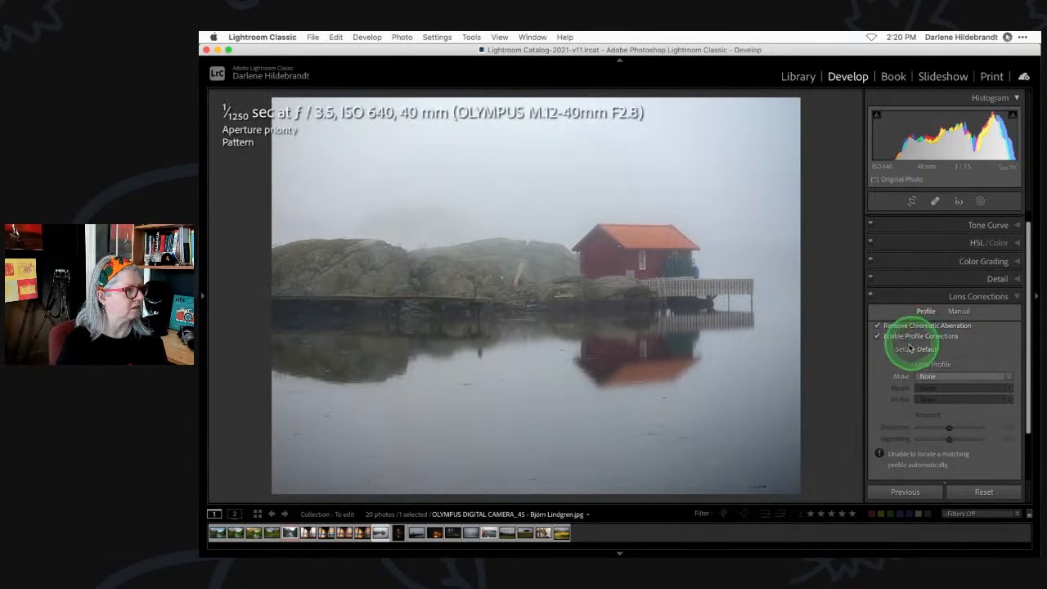
pyautogui.press('i')
# Review the manual and profile lens corrections while inspecting the red cabin and its pier at close range.
pyautogui.click(959, 311)
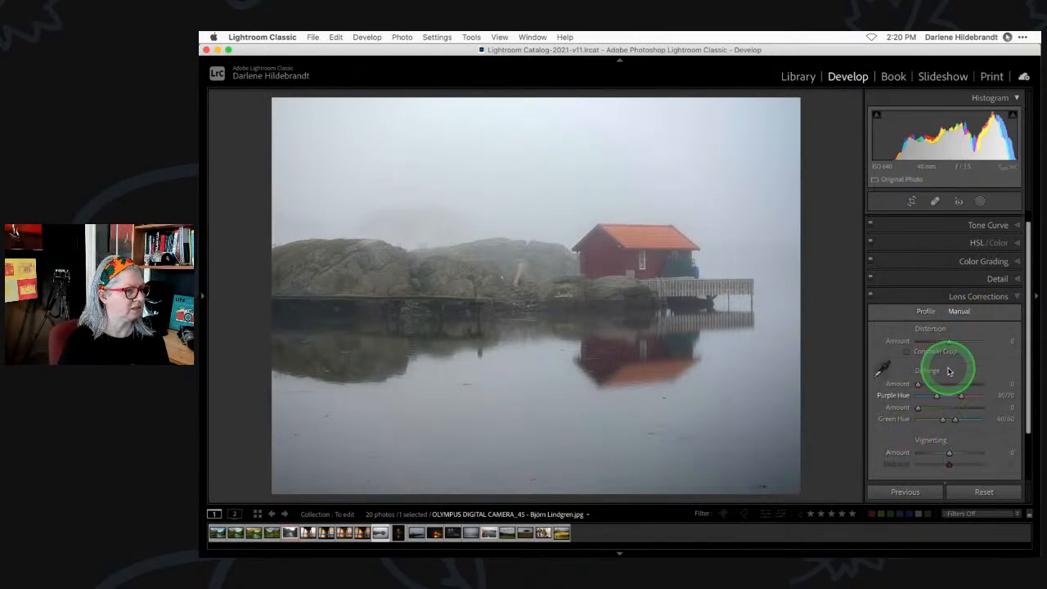
pyautogui.scroll(-1, 949, 372)
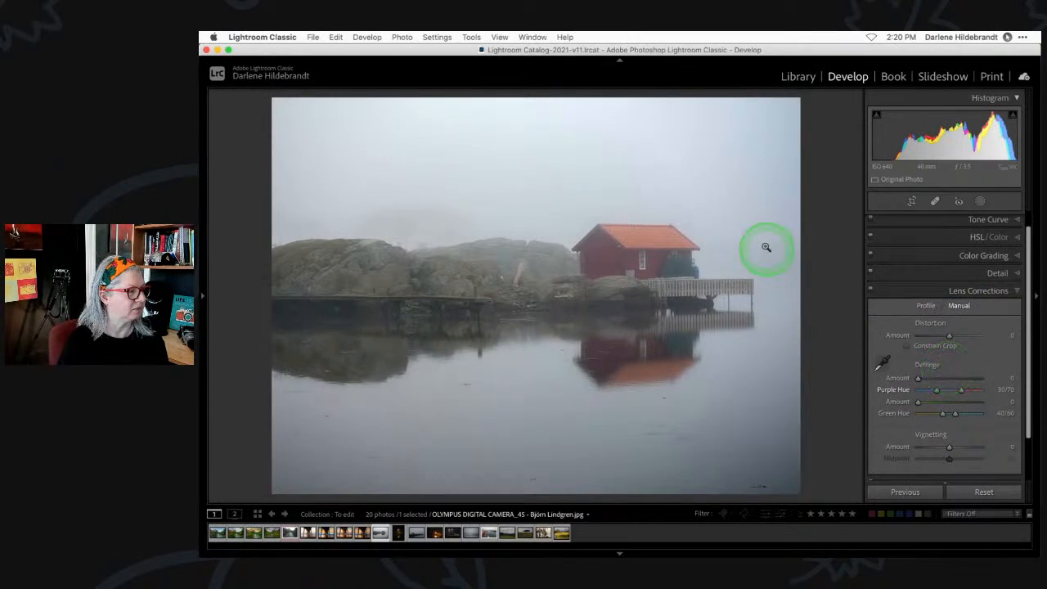
pyautogui.click(687, 242)
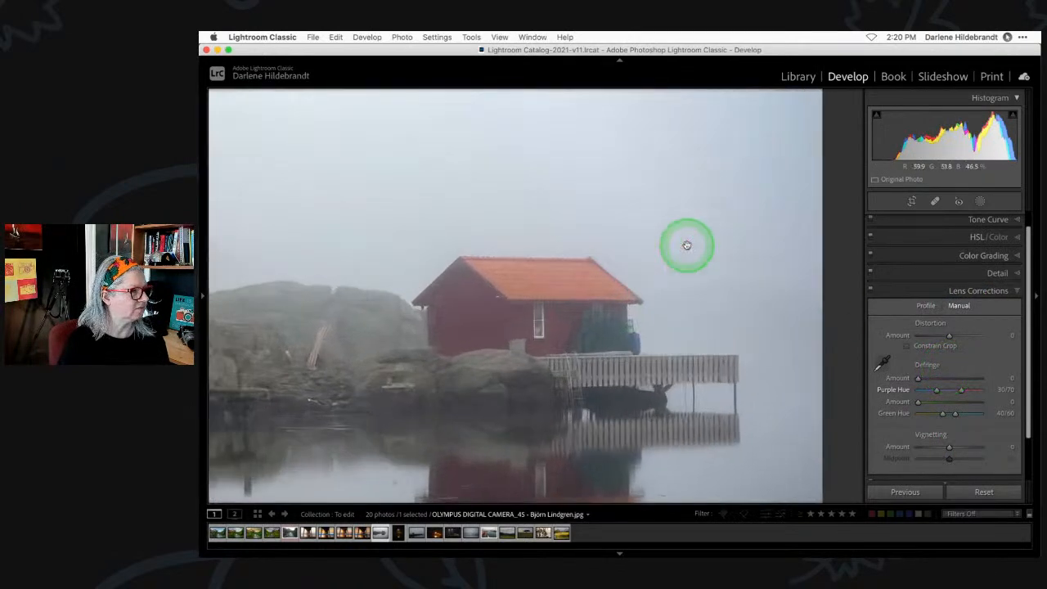
pyautogui.click(714, 320)
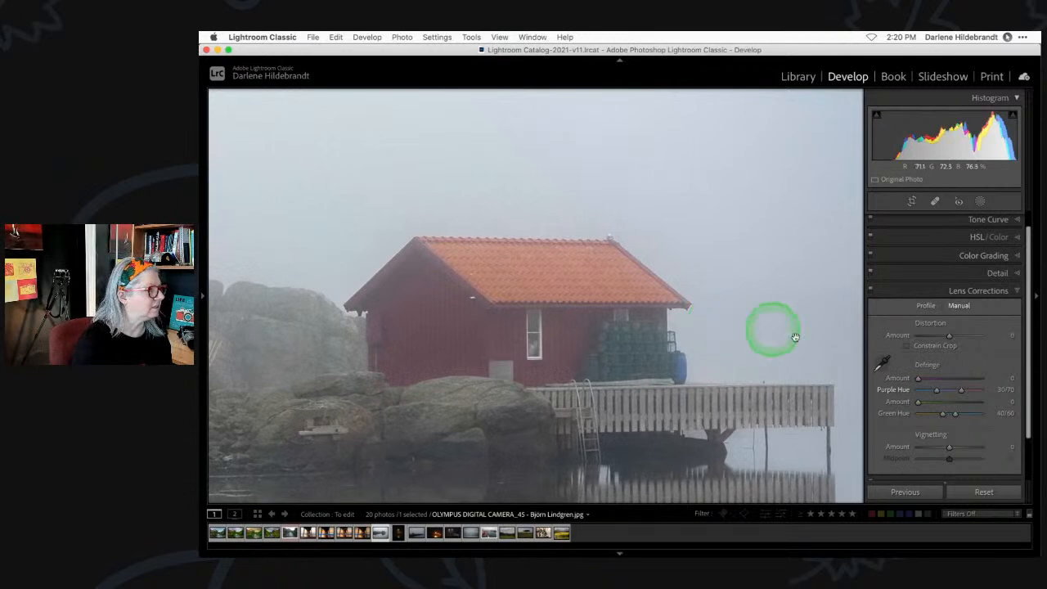
pyautogui.click(939, 302)
pyautogui.click(887, 330)
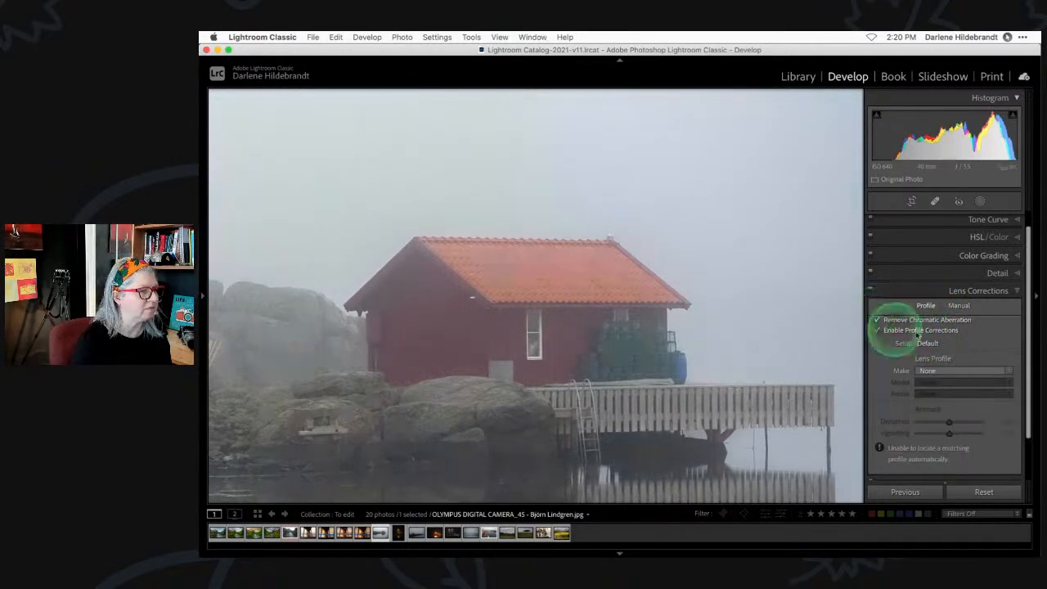
pyautogui.click(958, 306)
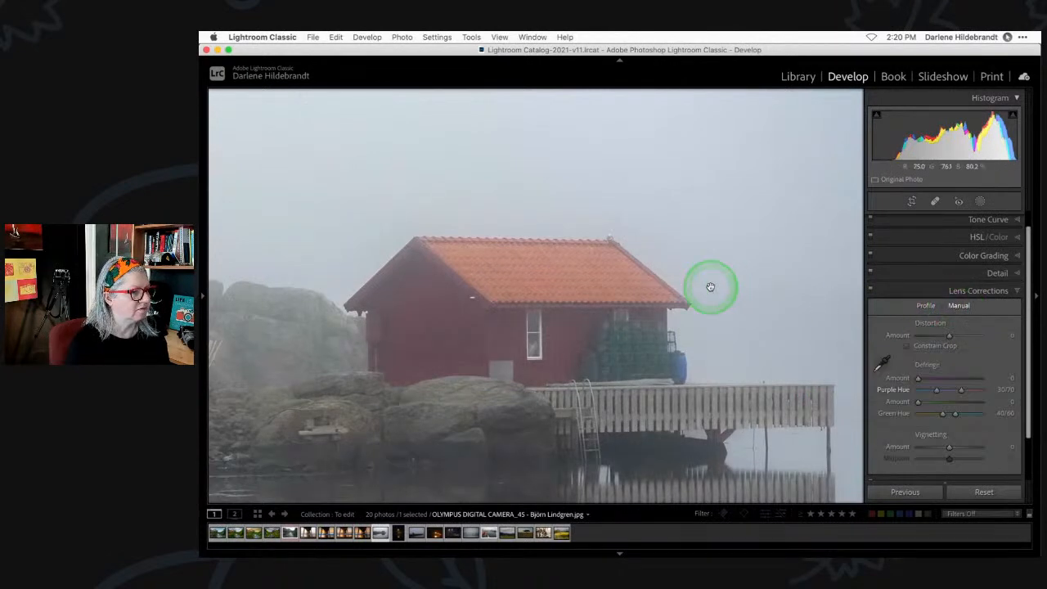
pyautogui.click(682, 381)
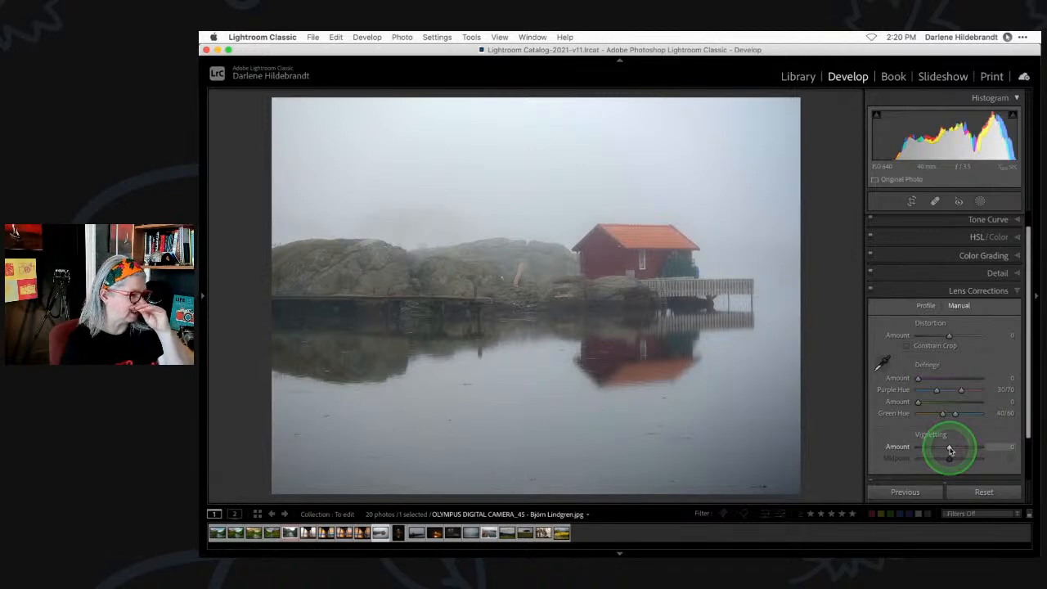
# Darken the cabin photo by setting the Exposure to -4.25.
pyautogui.scroll(-3, 951, 450)
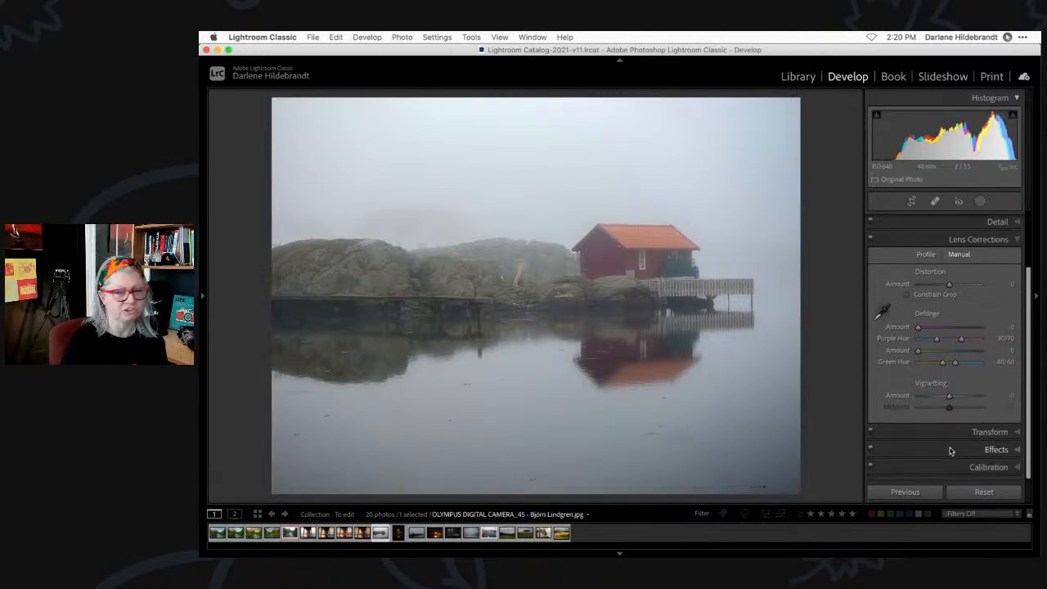
pyautogui.click(958, 449)
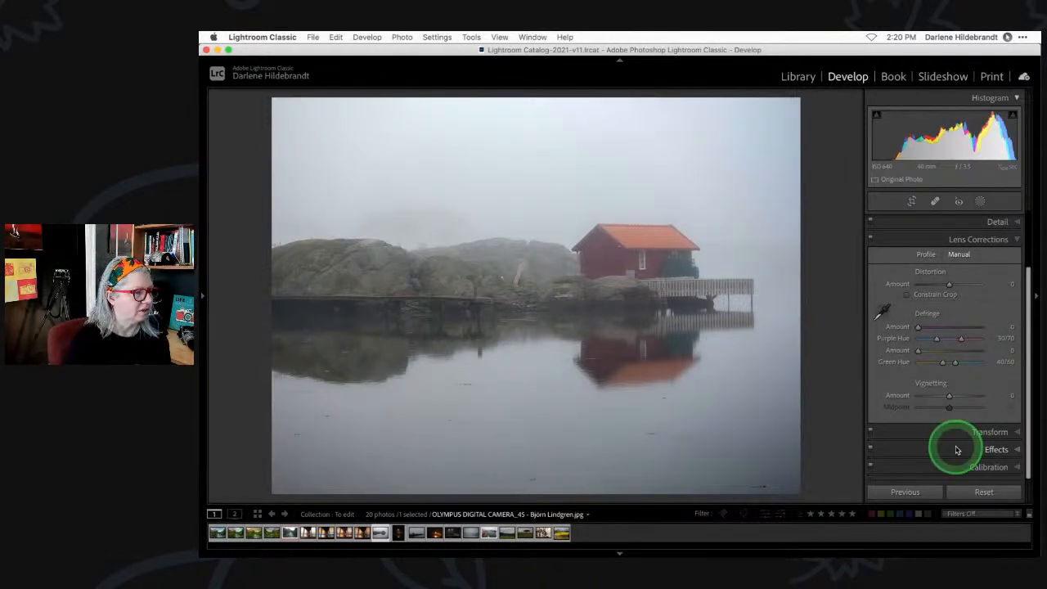
pyautogui.scroll(4, 998, 229)
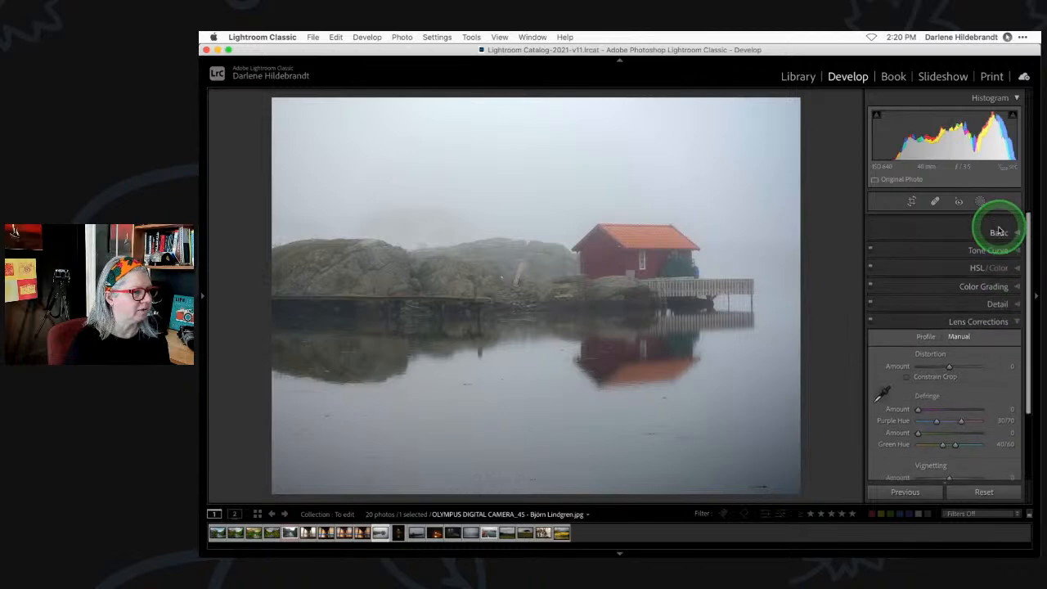
pyautogui.click(1000, 222)
pyautogui.moveTo(949, 331); pyautogui.dragTo(923, 333)
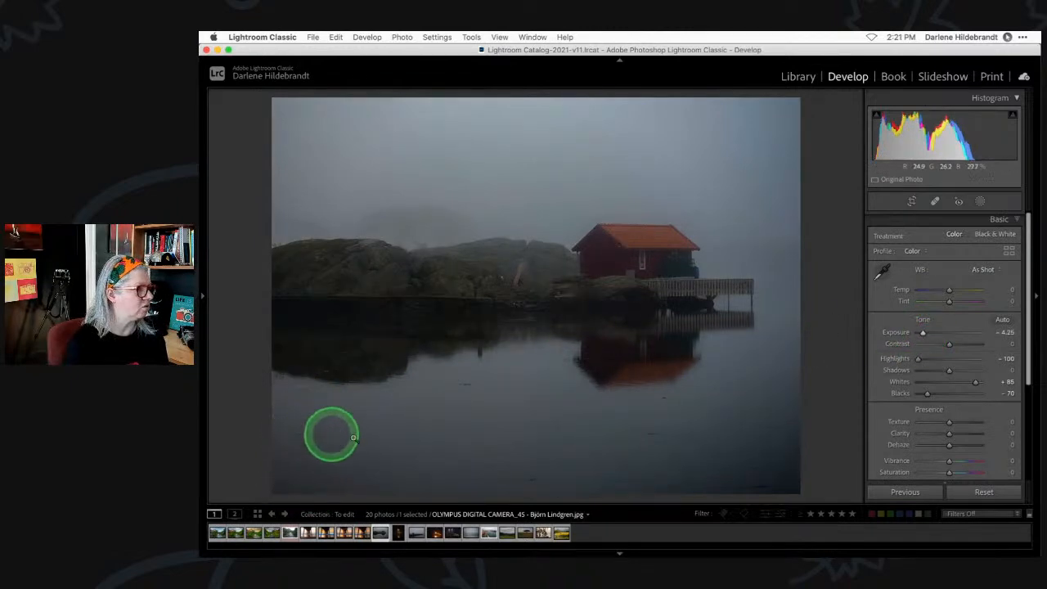
# Set the manual lens correction's Vignetting amount to +16 to lighten the cabin photo's corners.
pyautogui.scroll(-5, 945, 340)
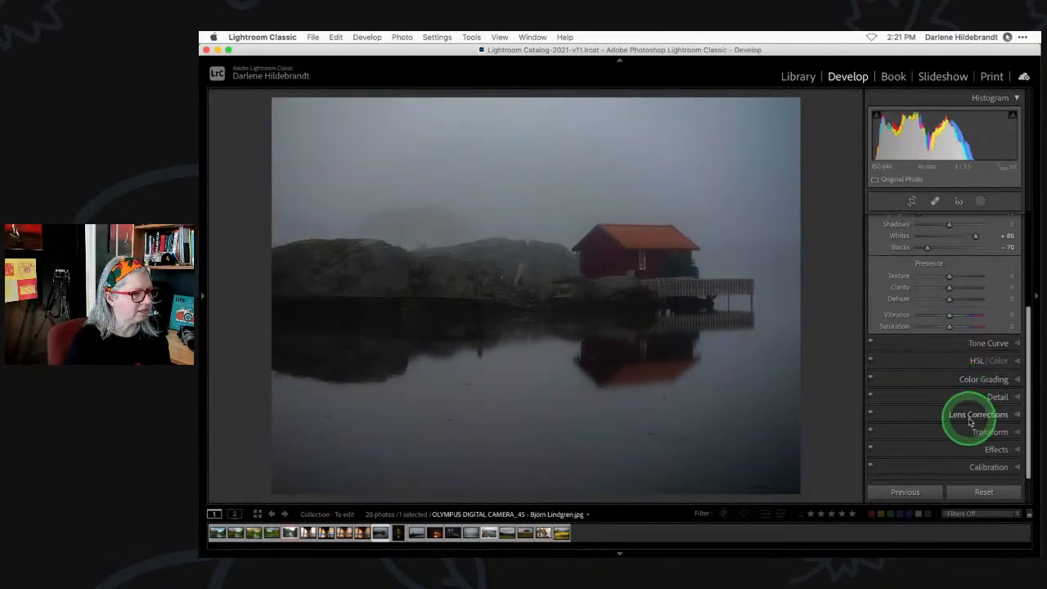
pyautogui.click(970, 415)
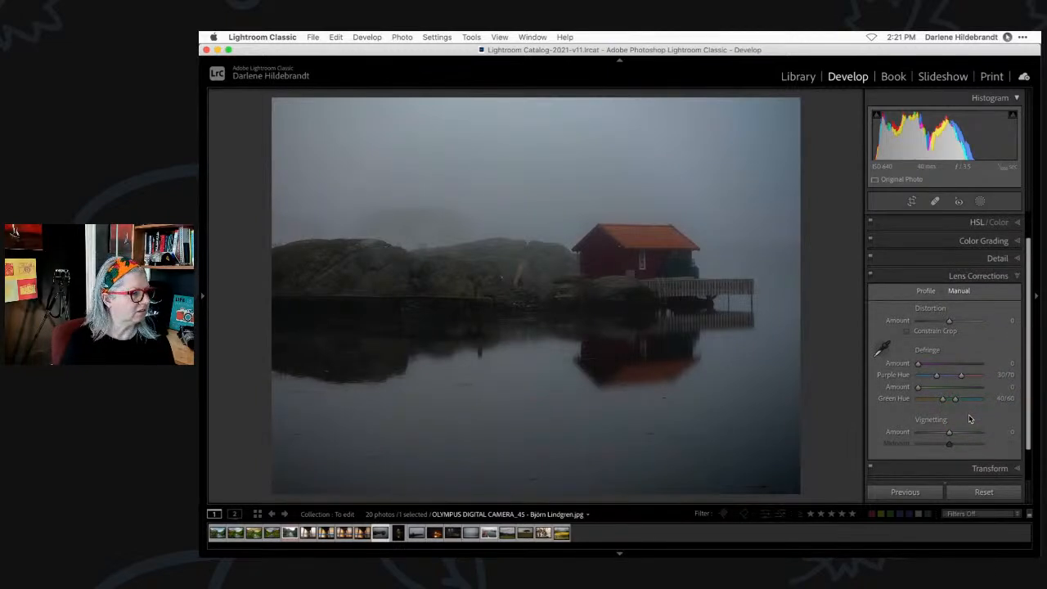
pyautogui.moveTo(949, 432); pyautogui.dragTo(955, 433)
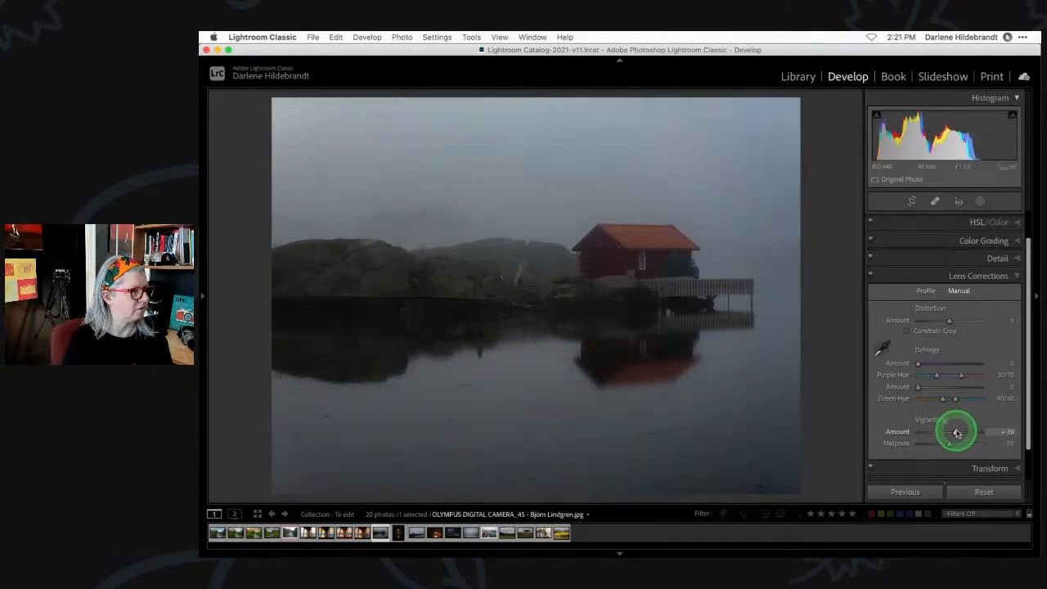
pyautogui.moveTo(957, 433); pyautogui.dragTo(954, 432)
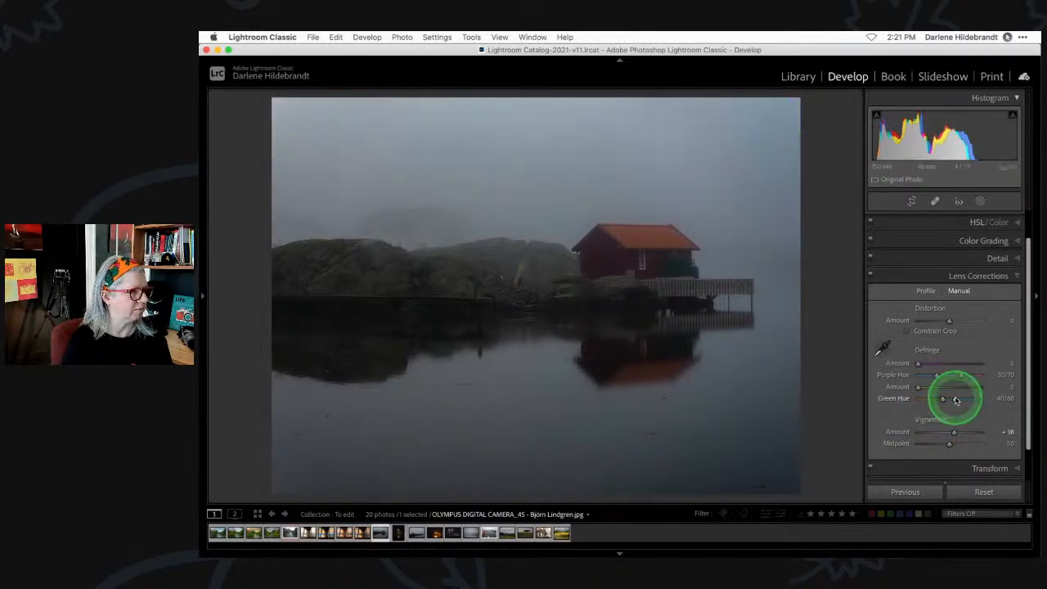
# Brighten the dark cabin photo by setting the Exposure to -2.30.
pyautogui.scroll(3, 974, 335)
pyautogui.click(995, 229)
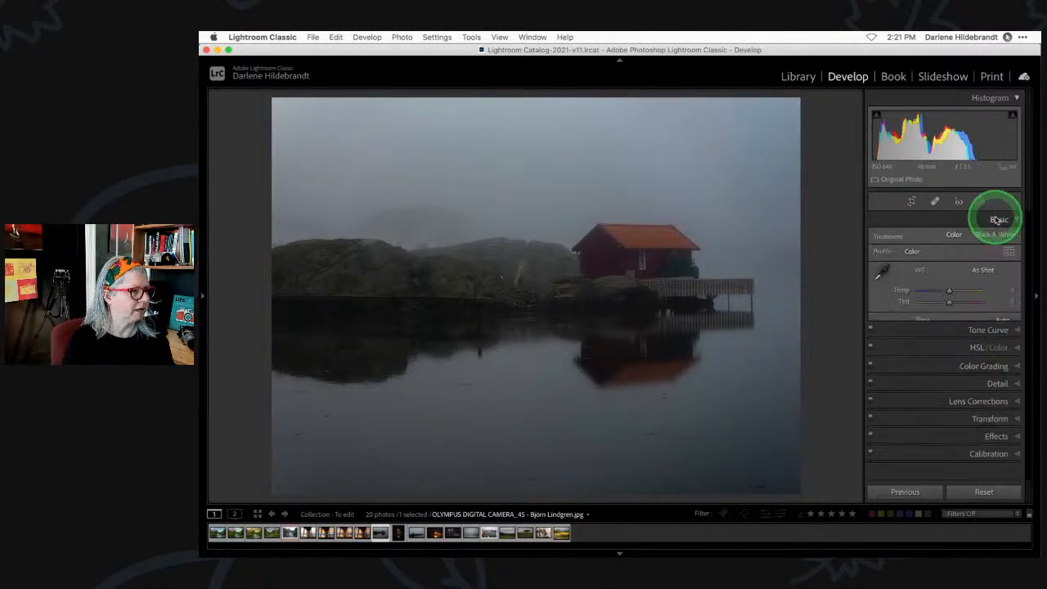
pyautogui.moveTo(922, 332); pyautogui.dragTo(936, 333)
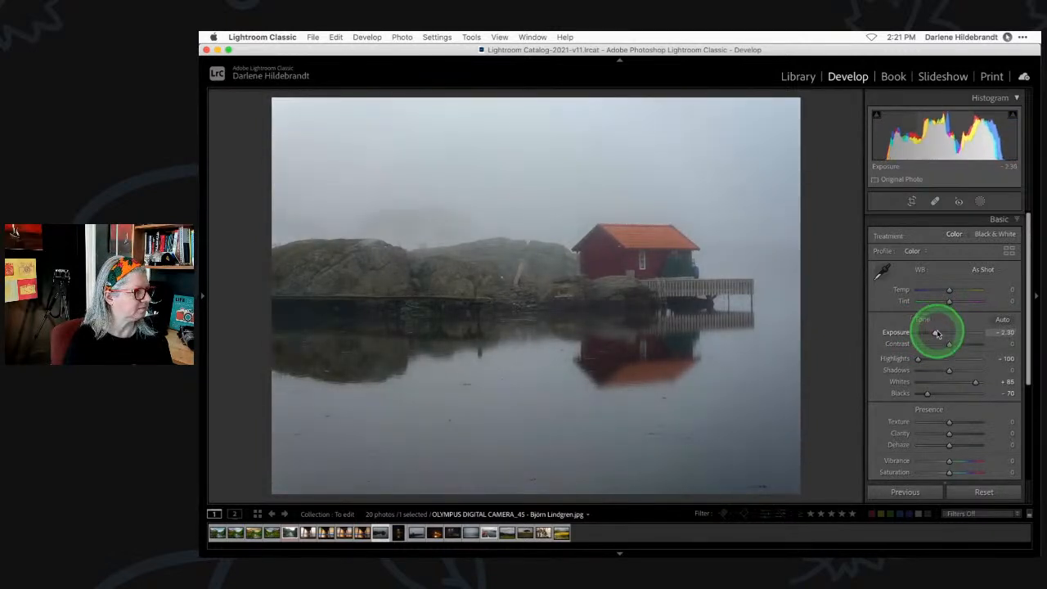
pyautogui.scroll(-5, 938, 331)
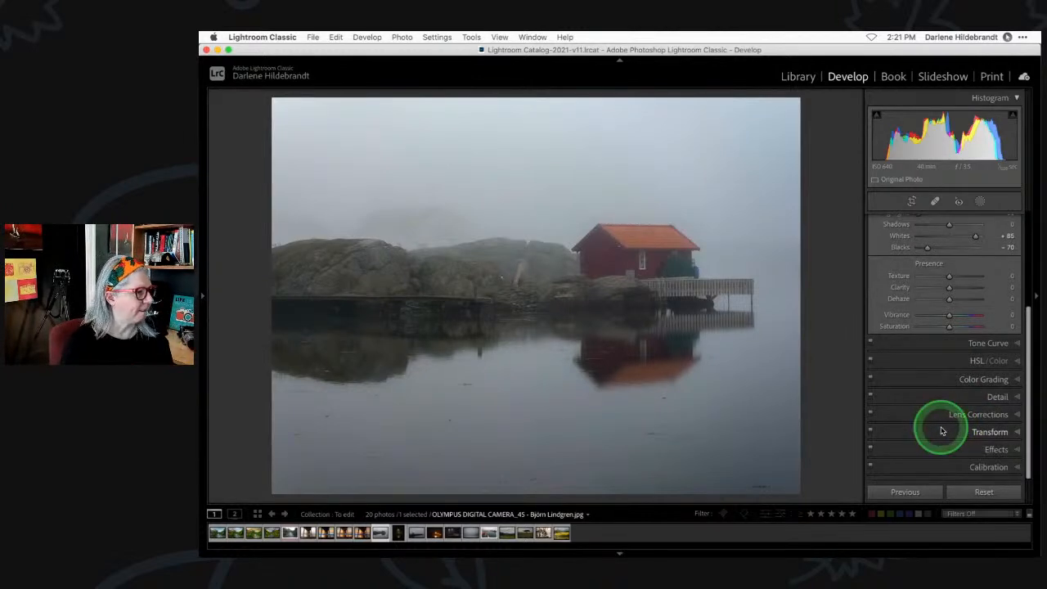
pyautogui.scroll(5, 942, 429)
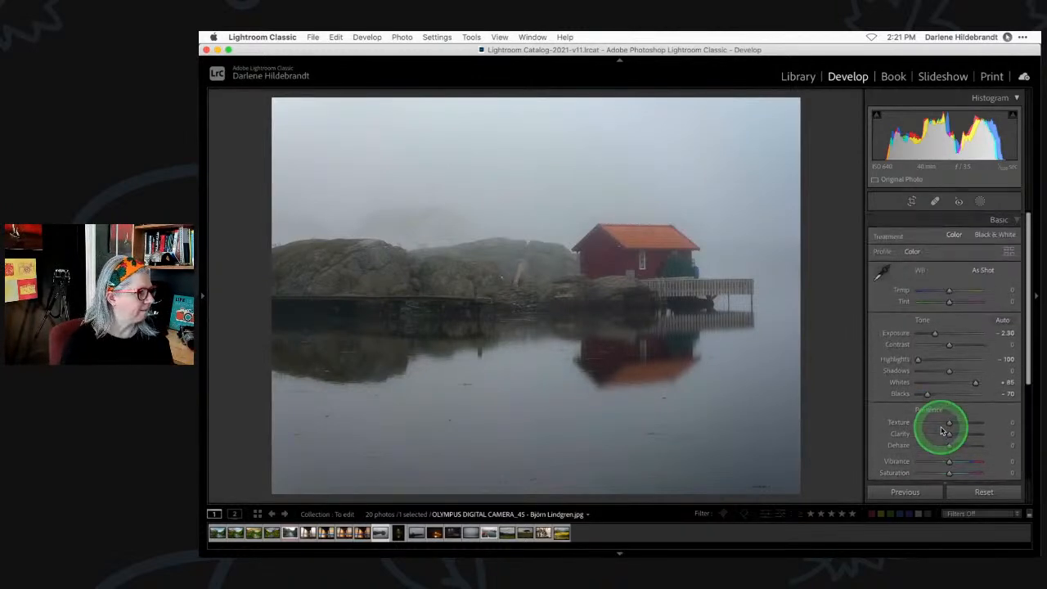
# Try the Auto white balance on the cabin photo and restore the As Shot setting.
pyautogui.click(978, 273)
pyautogui.click(976, 283)
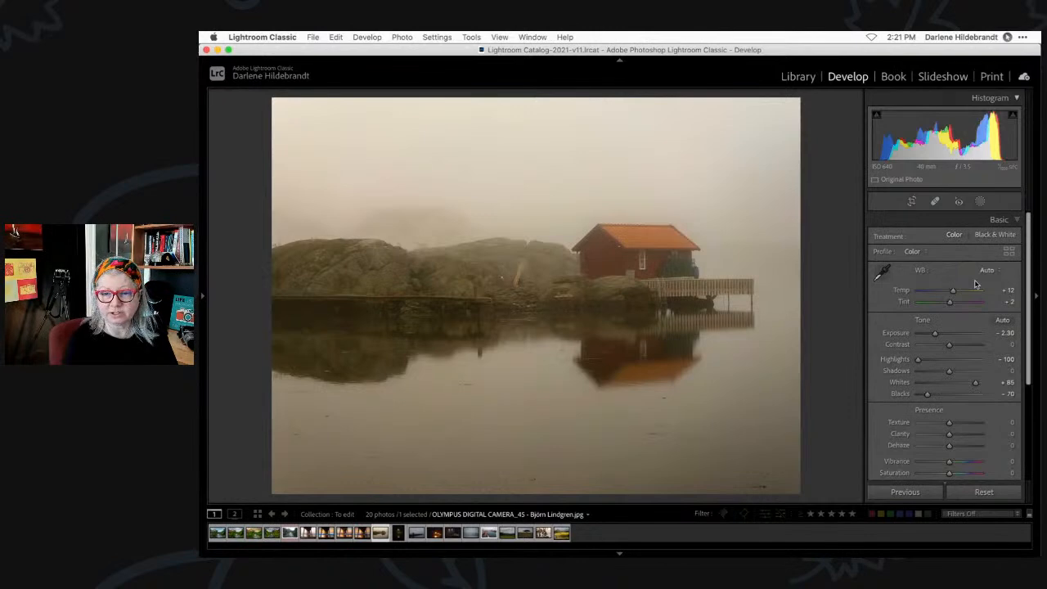
pyautogui.click(987, 270)
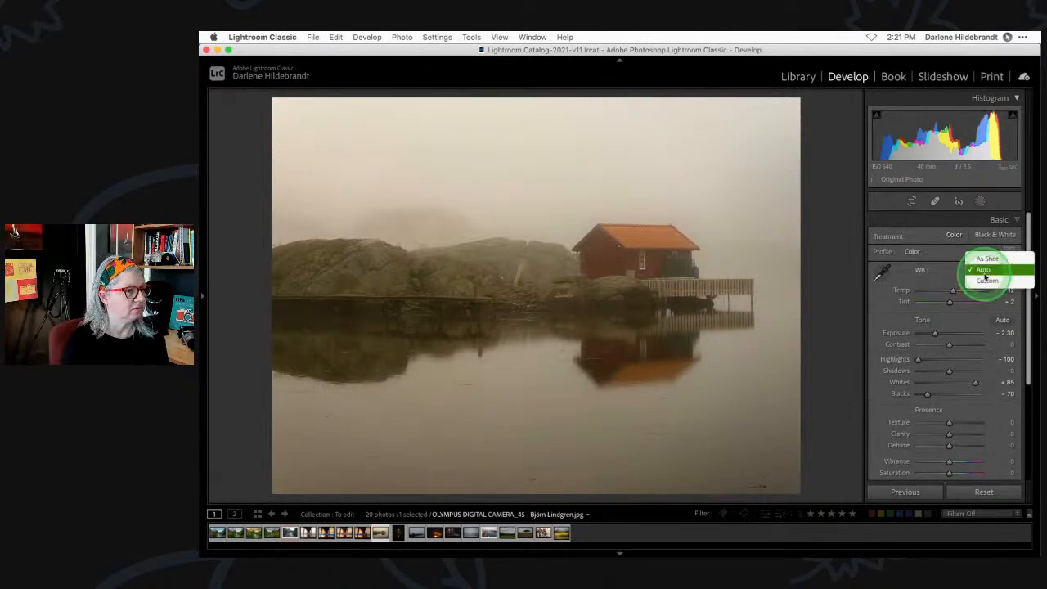
pyautogui.click(984, 262)
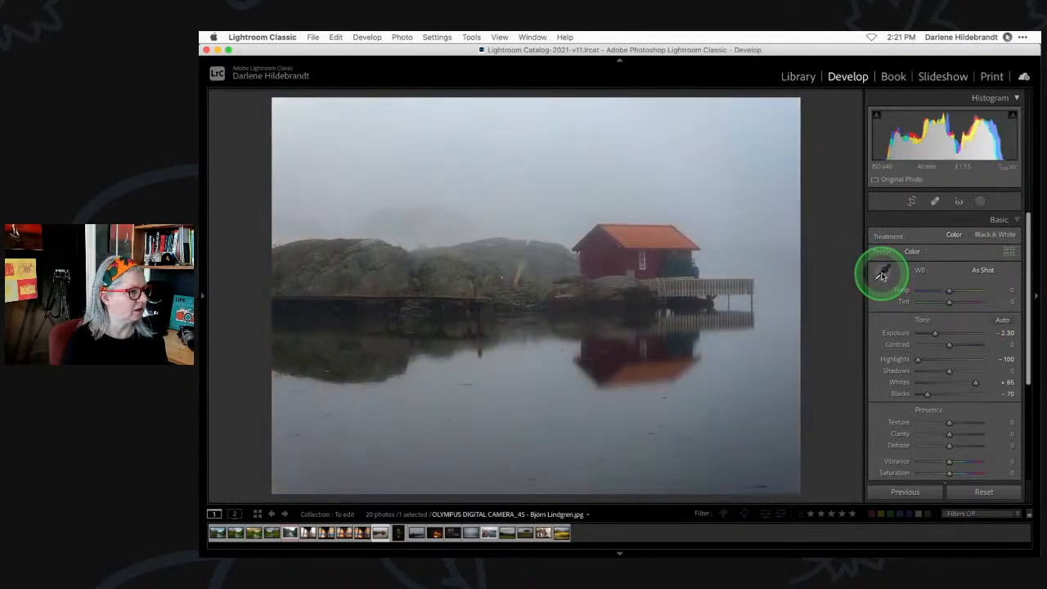
# Neutralize the white balance by sampling the foggy sky above the cabin, and set Clarity to +8.
pyautogui.click(888, 267)
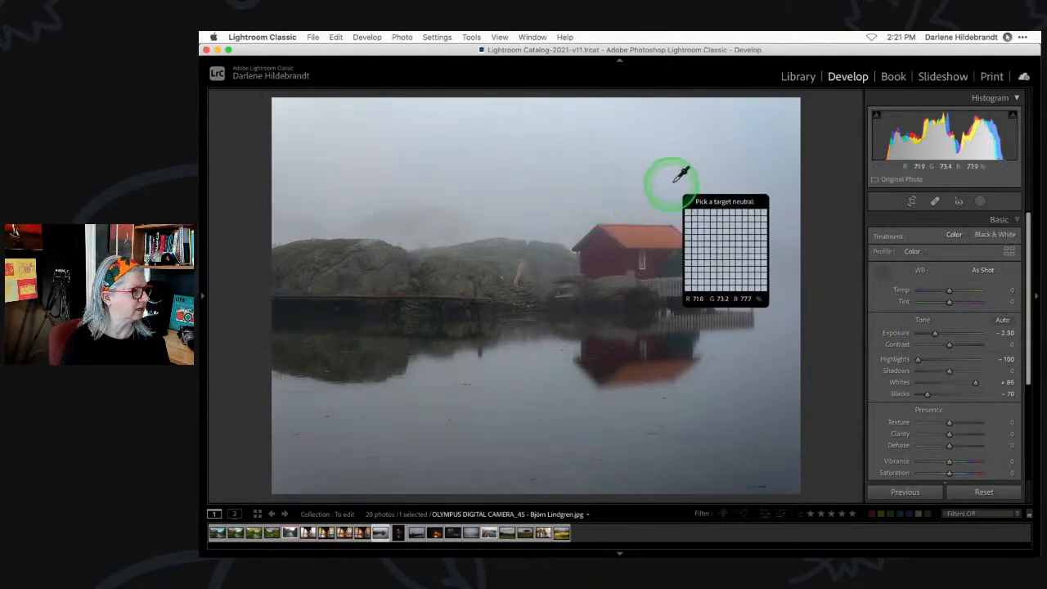
pyautogui.click(598, 168)
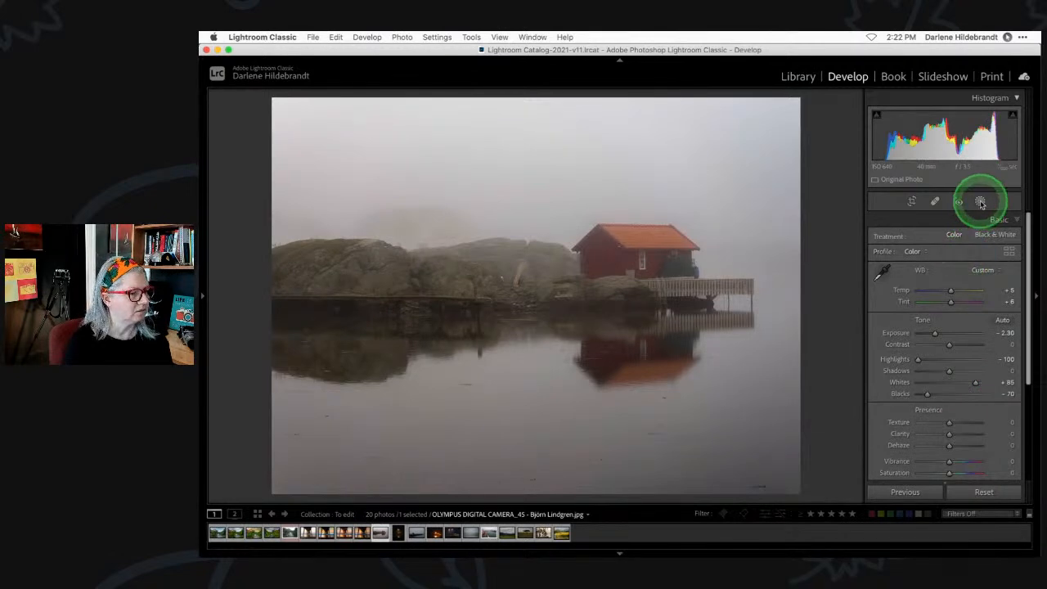
pyautogui.moveTo(949, 436)
pyautogui.mouseDown()
pyautogui.moveTo(998, 435)
pyautogui.moveTo(891, 432)
pyautogui.moveTo(1022, 433)
pyautogui.moveTo(875, 434)
pyautogui.moveTo(984, 434)
pyautogui.moveTo(912, 434)
pyautogui.moveTo(964, 439)
pyautogui.moveTo(938, 437)
pyautogui.moveTo(953, 440)
pyautogui.mouseUp()
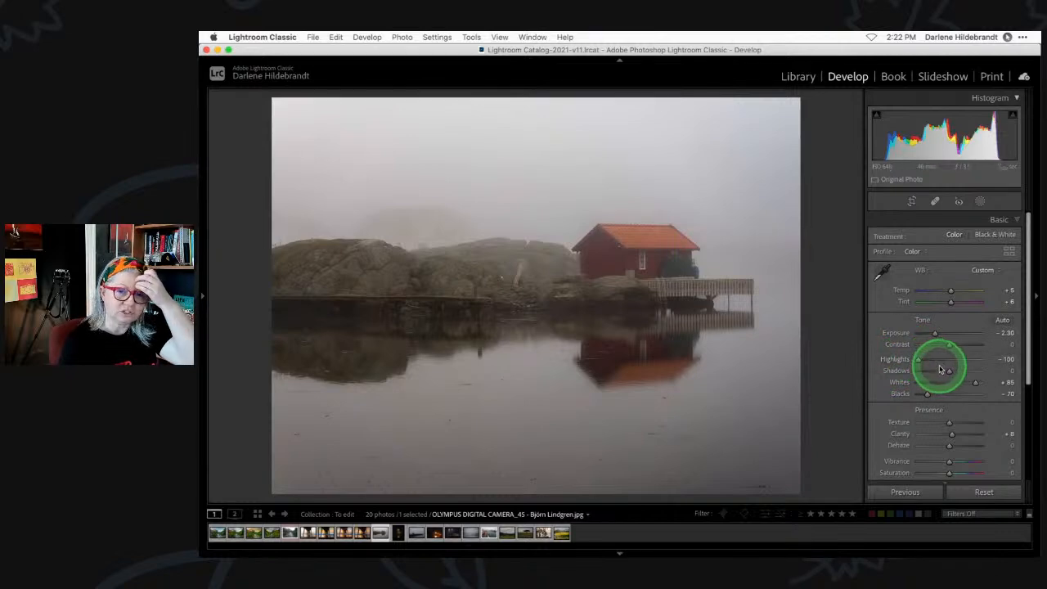
# Mask the subject with Select Subject, and add a luminance range sampled from the roof's reflection with its limits set to 0/12 and 24/39.
pyautogui.click(981, 201)
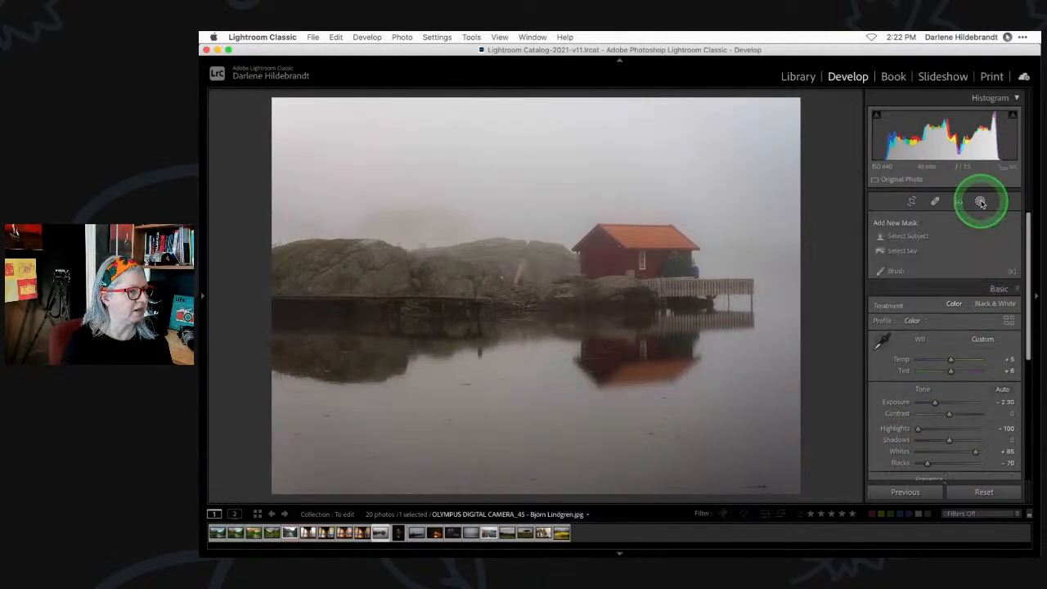
pyautogui.click(912, 237)
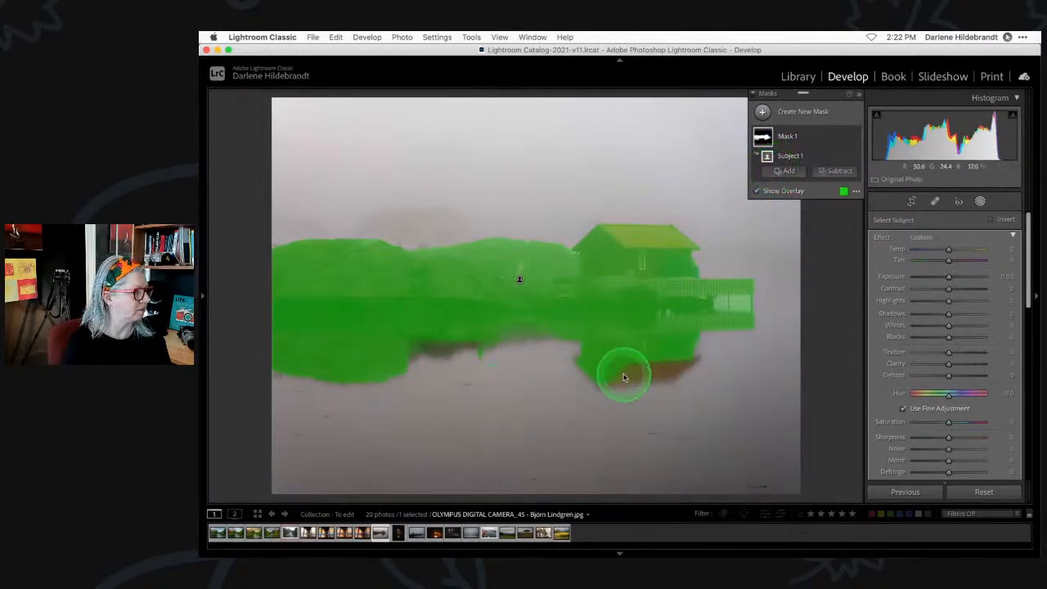
pyautogui.click(789, 172)
pyautogui.click(818, 304)
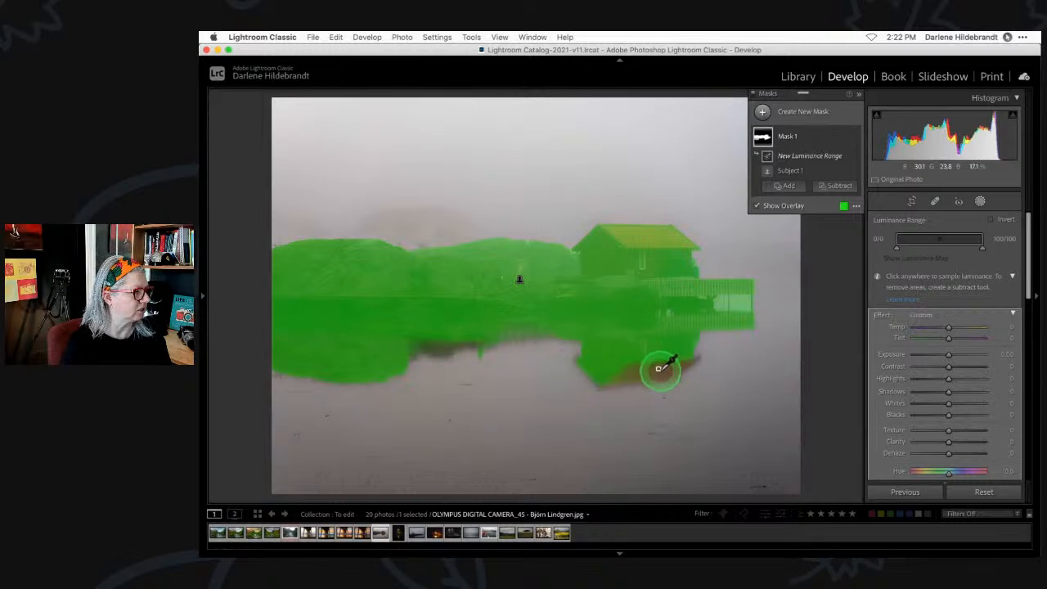
pyautogui.click(659, 369)
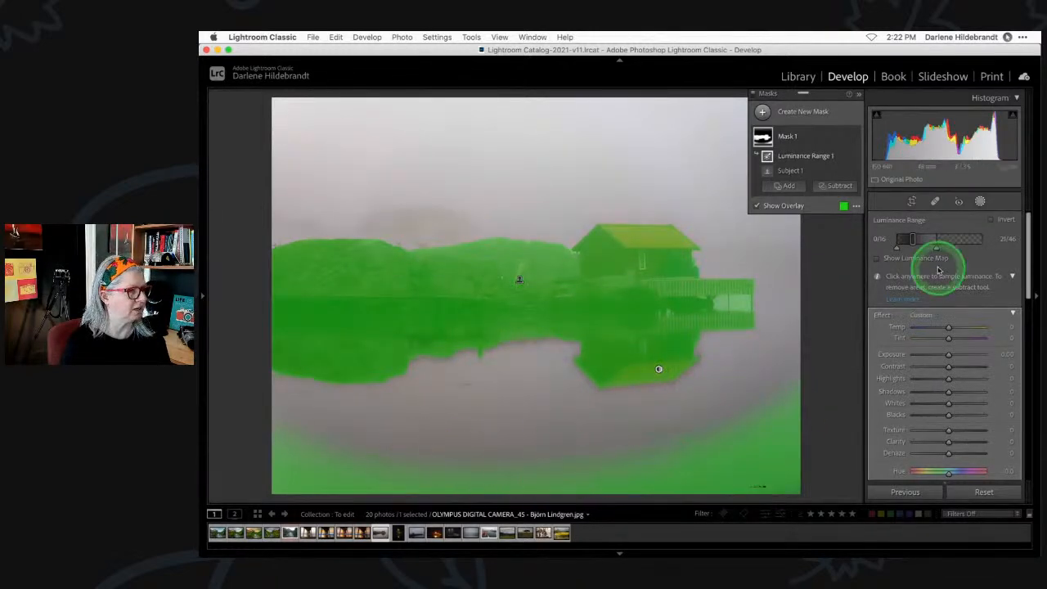
pyautogui.moveTo(936, 248); pyautogui.dragTo(911, 240)
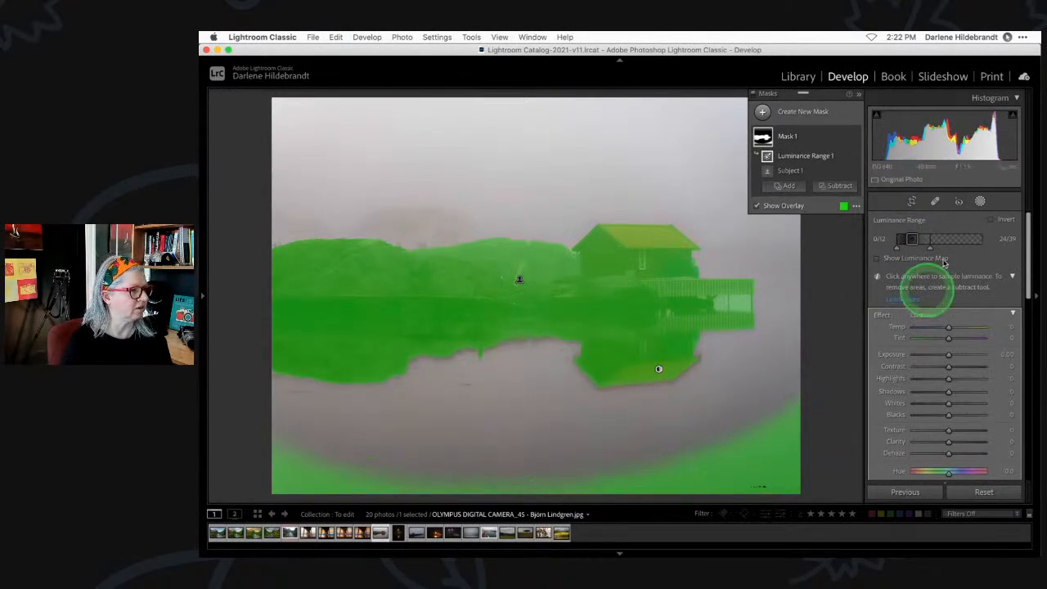
# Subtract a linear gradient from the mask to remove the foreground water and lower corners below the reflections.
pyautogui.click(834, 186)
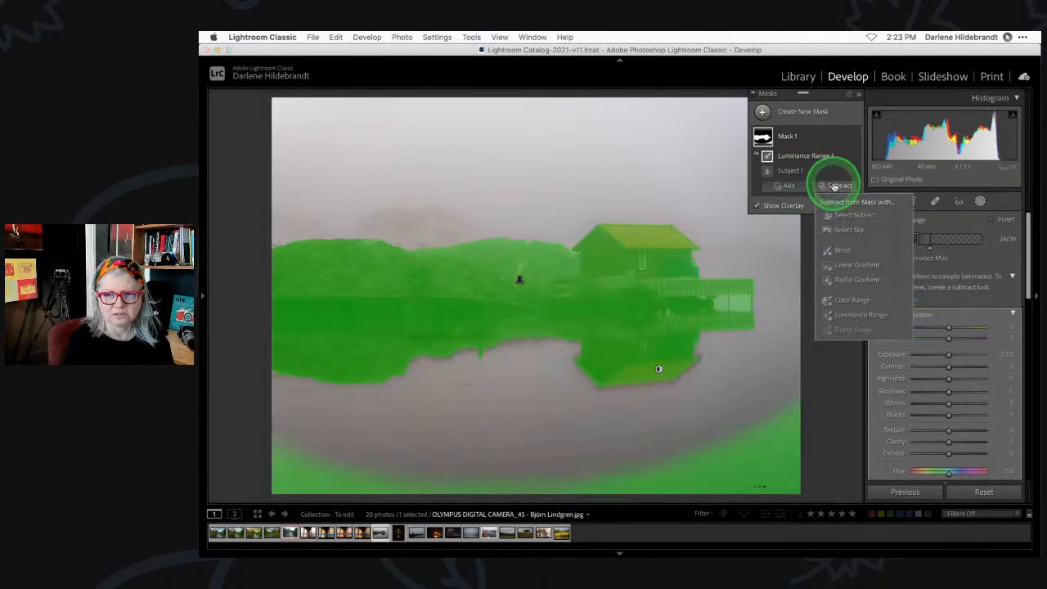
pyautogui.moveTo(834, 187); pyautogui.dragTo(841, 315)
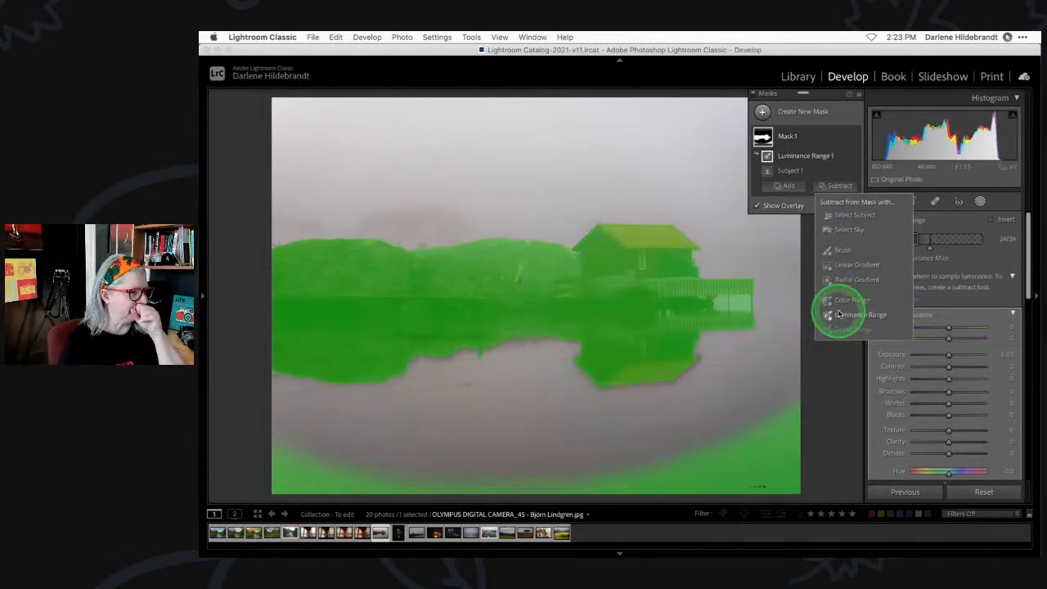
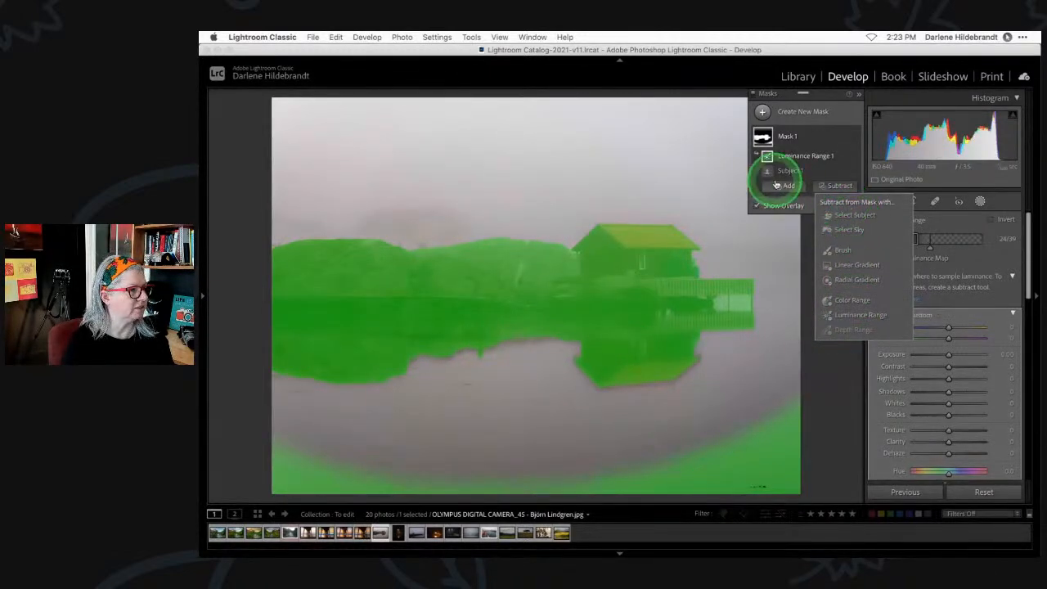
pyautogui.click(857, 266)
pyautogui.moveTo(571, 434); pyautogui.dragTo(565, 395)
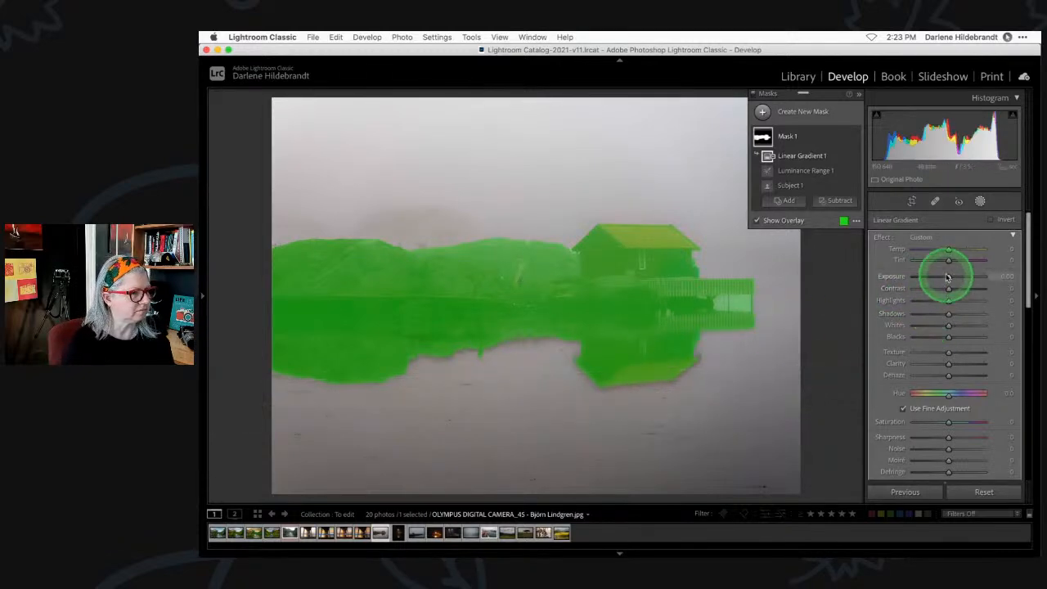
# Hide the mask overlay and set the subject mask's Contrast to 20 and Clarity to 46.
pyautogui.press('o')
pyautogui.moveTo(949, 280); pyautogui.dragTo(954, 291)
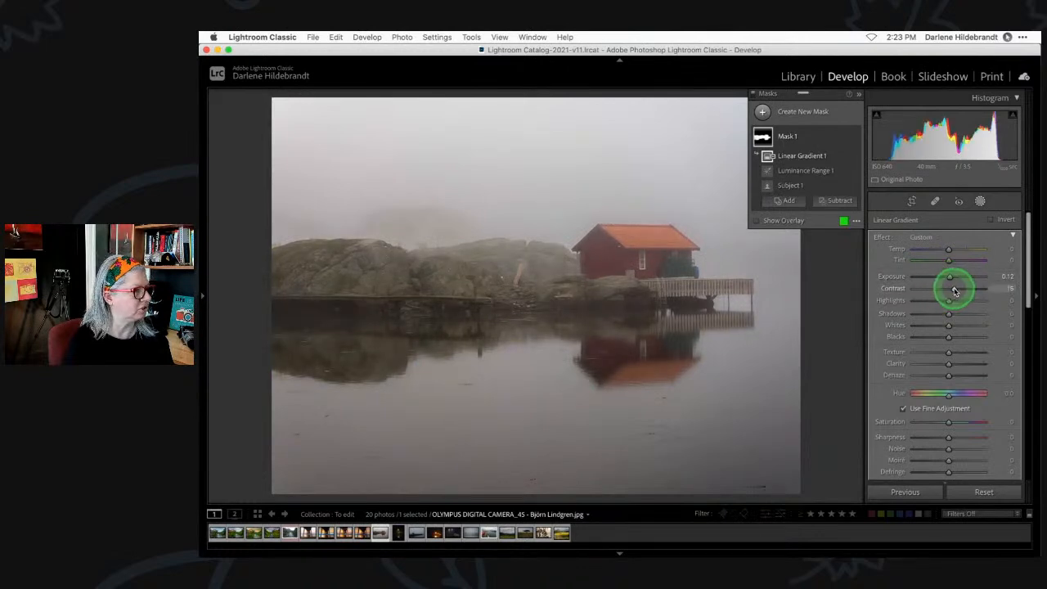
pyautogui.doubleClick(950, 278)
pyautogui.moveTo(949, 365); pyautogui.dragTo(956, 366)
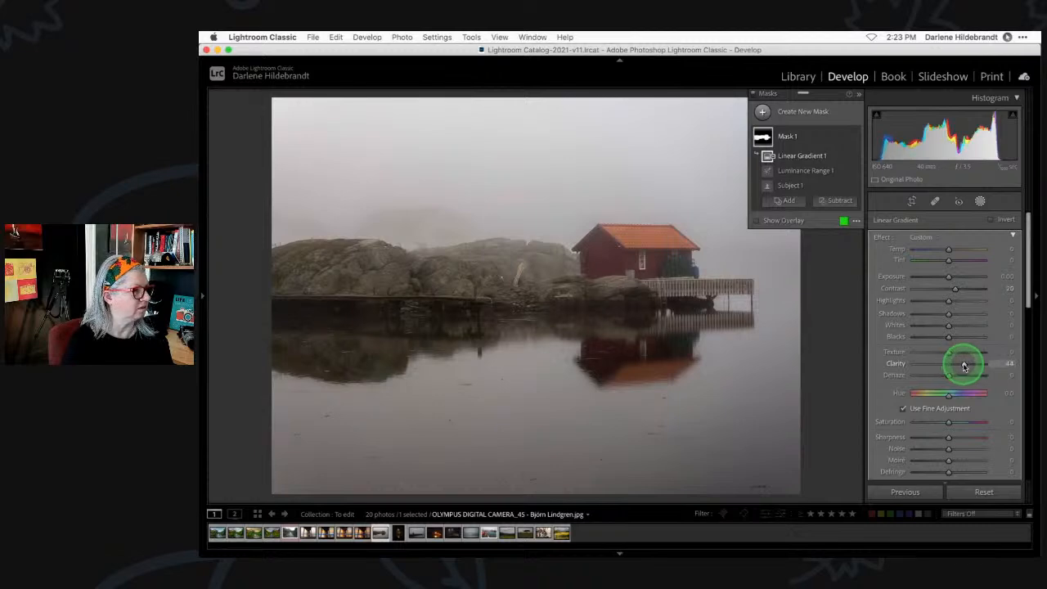
pyautogui.moveTo(982, 366)
pyautogui.mouseDown()
pyautogui.moveTo(921, 363)
pyautogui.moveTo(966, 367)
pyautogui.mouseUp()
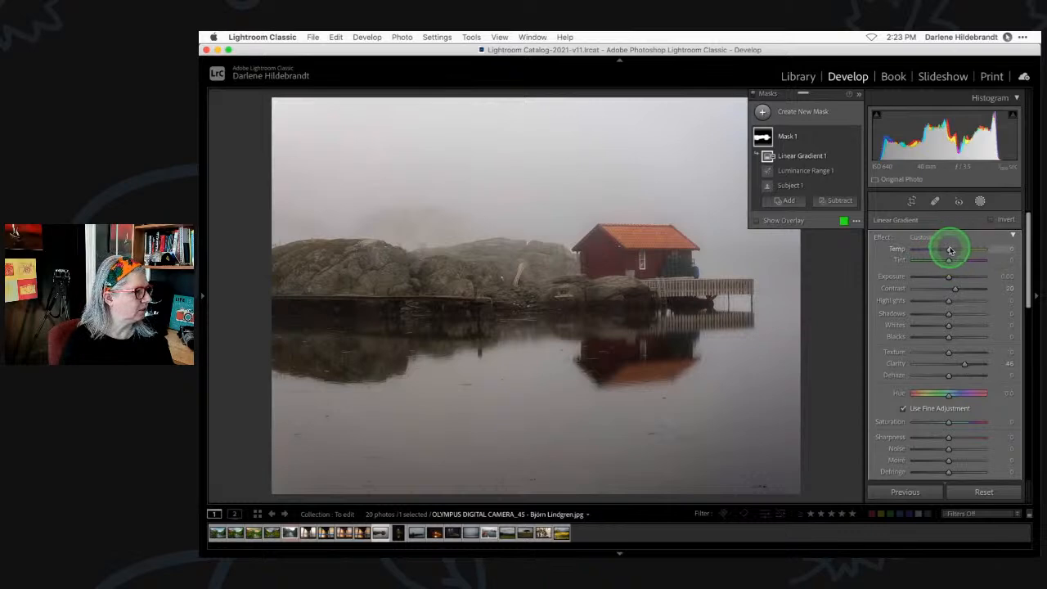
# Try a Temp of 20 and an Exposure of -1.12 on the subject mask, and reset both sliders.
pyautogui.moveTo(951, 251)
pyautogui.mouseDown()
pyautogui.moveTo(933, 246)
pyautogui.moveTo(956, 249)
pyautogui.mouseUp()
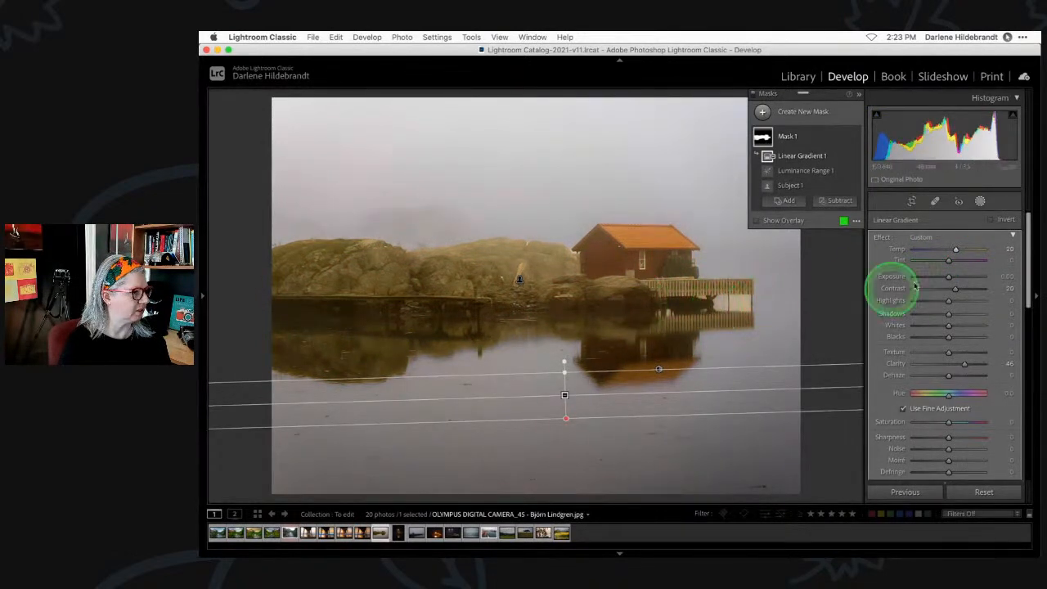
pyautogui.doubleClick(957, 250)
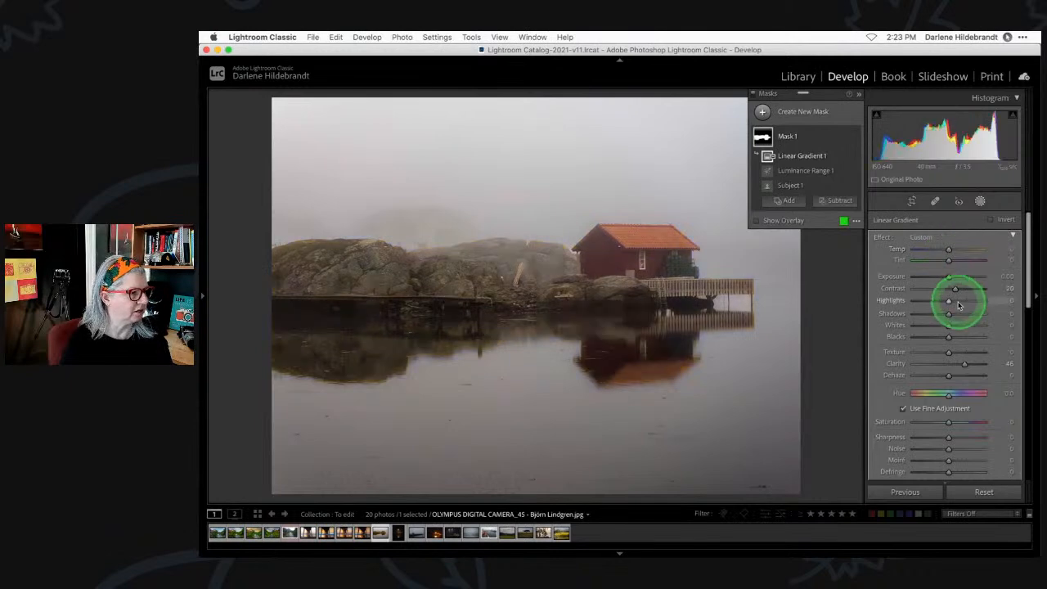
pyautogui.moveTo(949, 276)
pyautogui.mouseDown()
pyautogui.moveTo(966, 280)
pyautogui.moveTo(941, 280)
pyautogui.mouseUp()
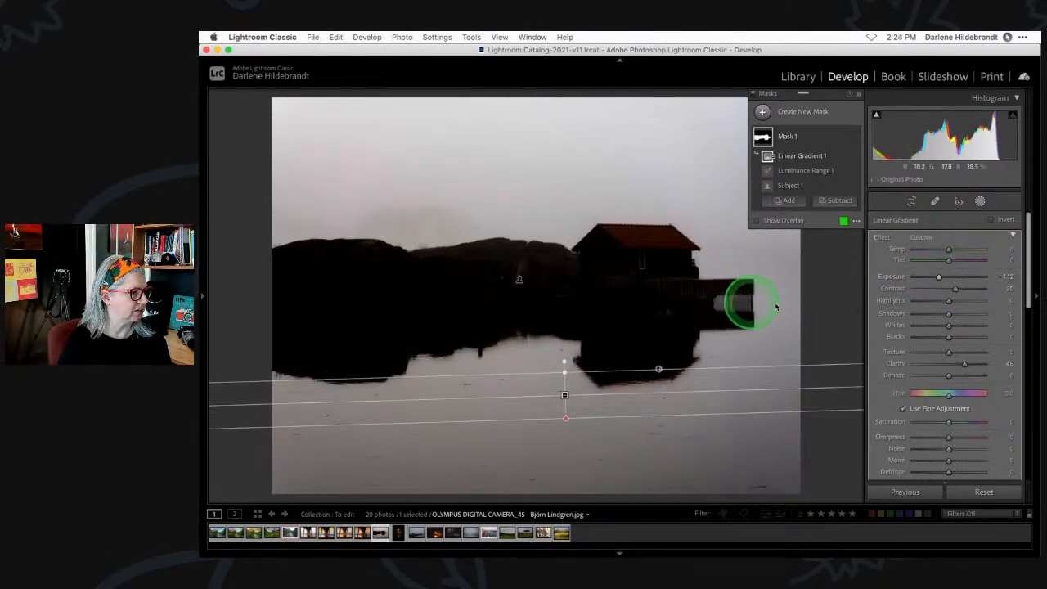
pyautogui.doubleClick(941, 278)
pyautogui.moveTo(949, 278); pyautogui.dragTo(951, 279)
pyautogui.doubleClick(950, 278)
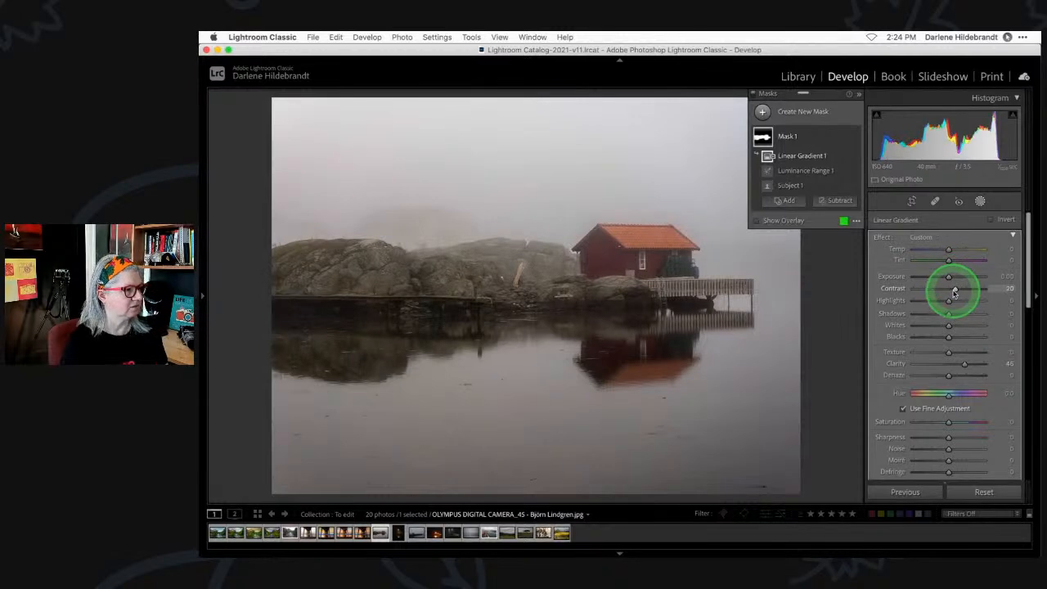
# Toggle the subject mask's visibility repeatedly to compare the rocks, cabin and reflections with and without its adjustments.
pyautogui.click(856, 138)
pyautogui.click(856, 138)
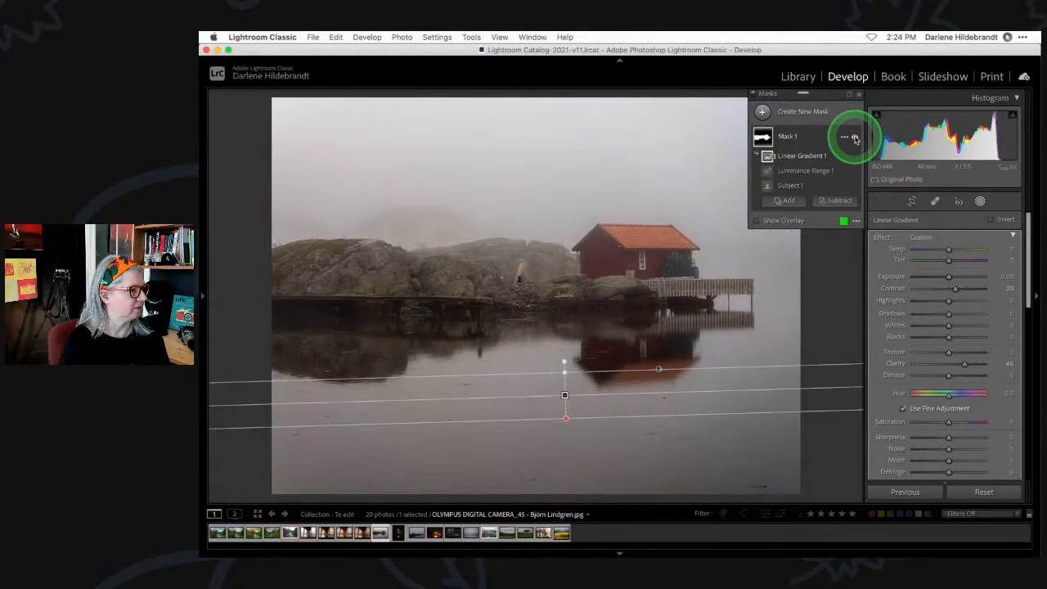
pyautogui.click(855, 139)
pyautogui.click(856, 138)
pyautogui.click(856, 138)
pyautogui.click(856, 138)
pyautogui.click(856, 138)
pyautogui.click(855, 138)
pyautogui.click(856, 138)
pyautogui.click(856, 139)
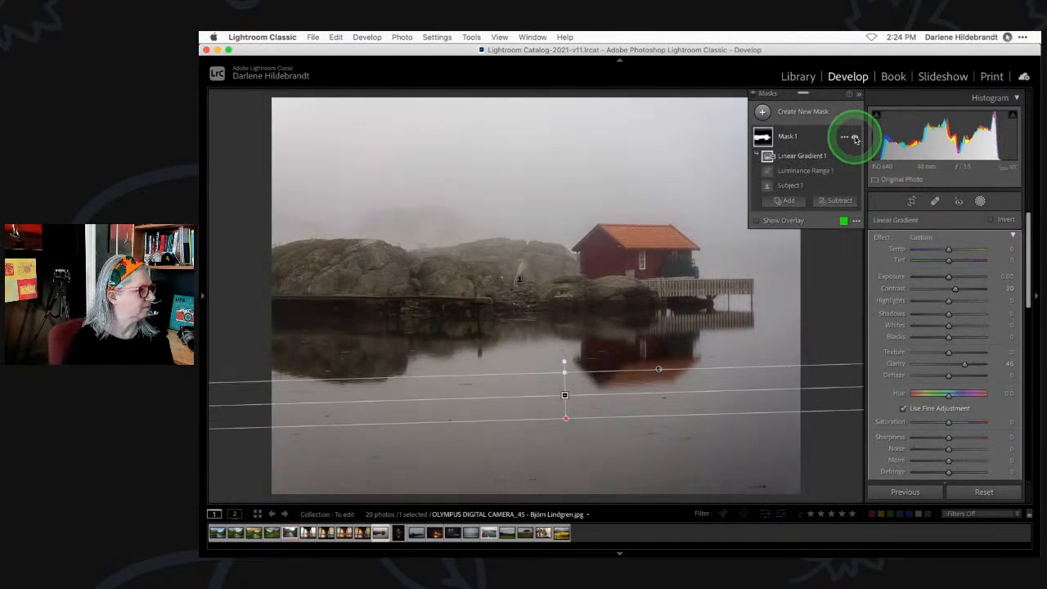
pyautogui.click(856, 138)
pyautogui.click(856, 138)
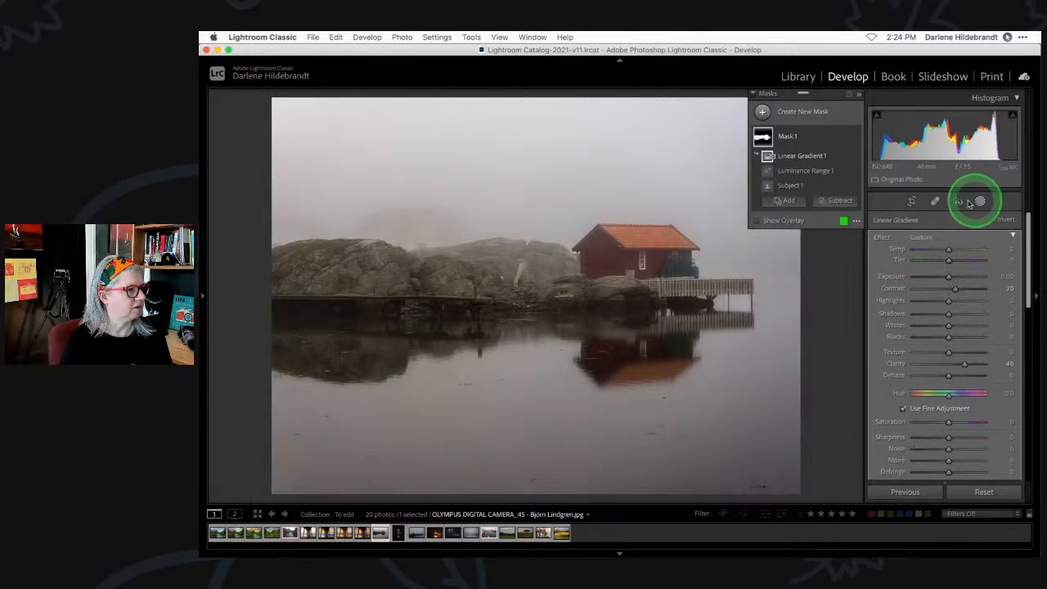
# Create a second mask with Select Sky and hide its overlay.
pyautogui.click(763, 111)
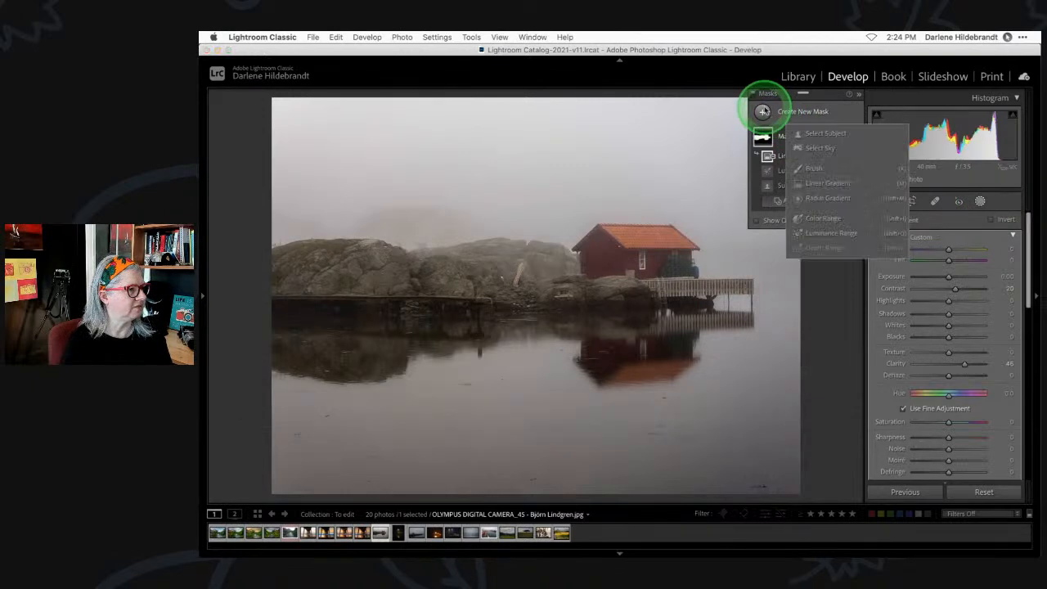
pyautogui.click(818, 148)
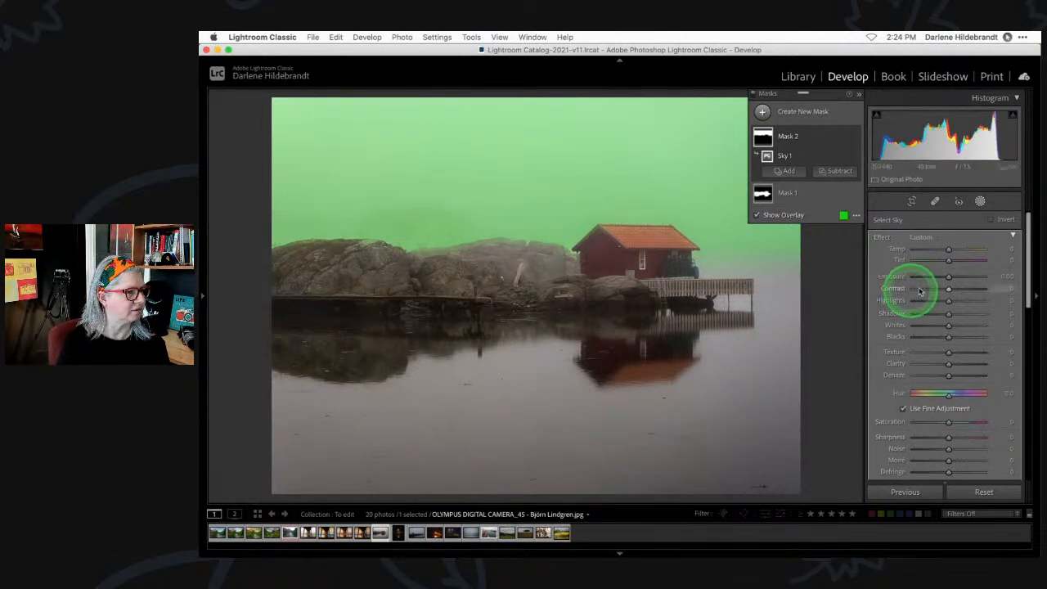
pyautogui.press('o')
# Try an Exposure of -0.68 and increased Dehaze on the sky mask, resetting each, and move the mask list clear of the sky.
pyautogui.moveTo(948, 277); pyautogui.dragTo(942, 276)
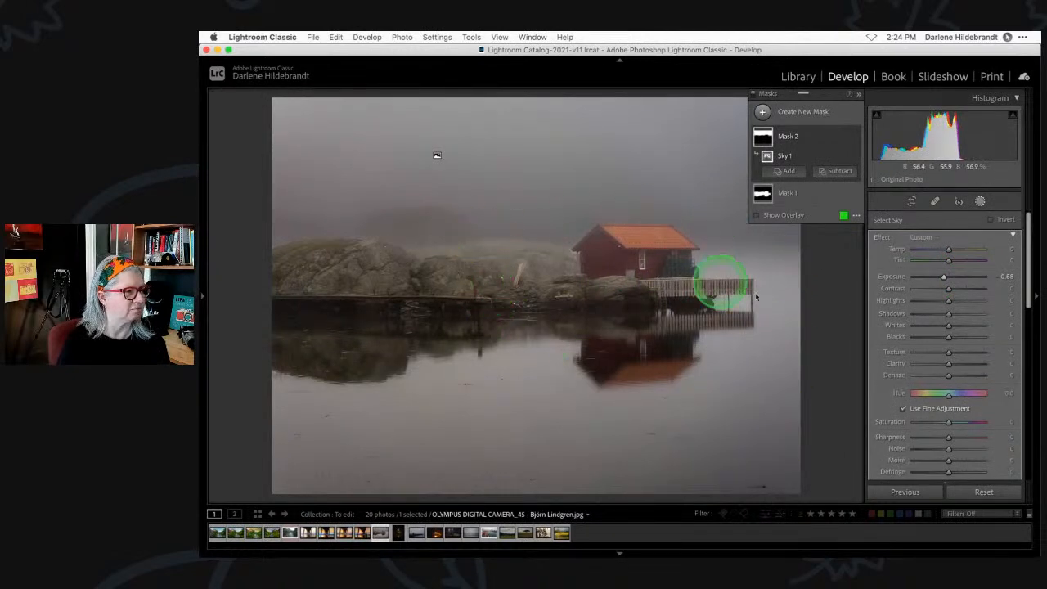
pyautogui.doubleClick(942, 275)
pyautogui.press('o')
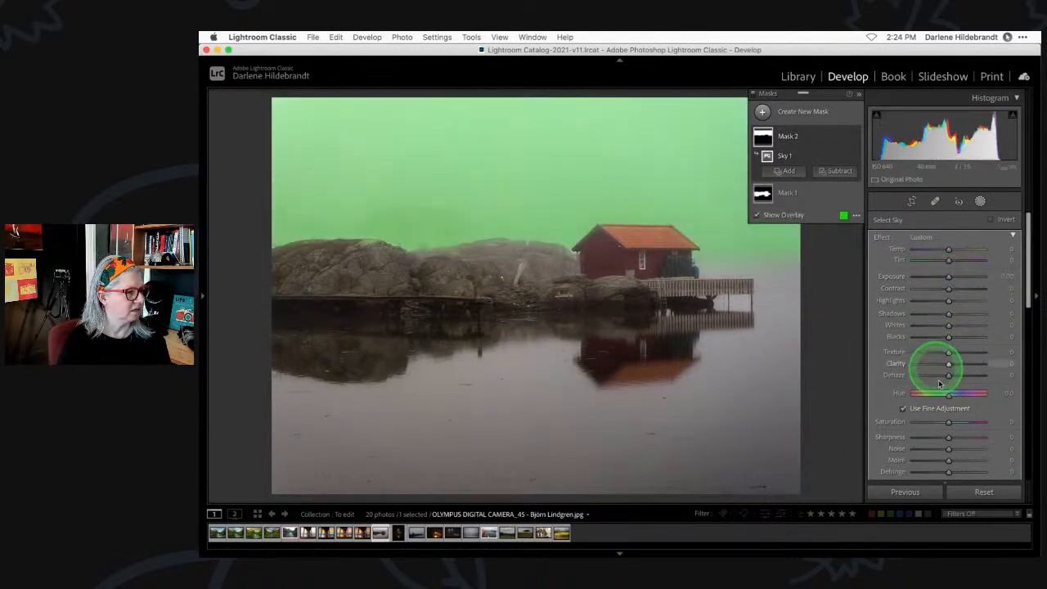
pyautogui.moveTo(950, 375); pyautogui.dragTo(958, 374)
pyautogui.moveTo(824, 95); pyautogui.dragTo(823, 344)
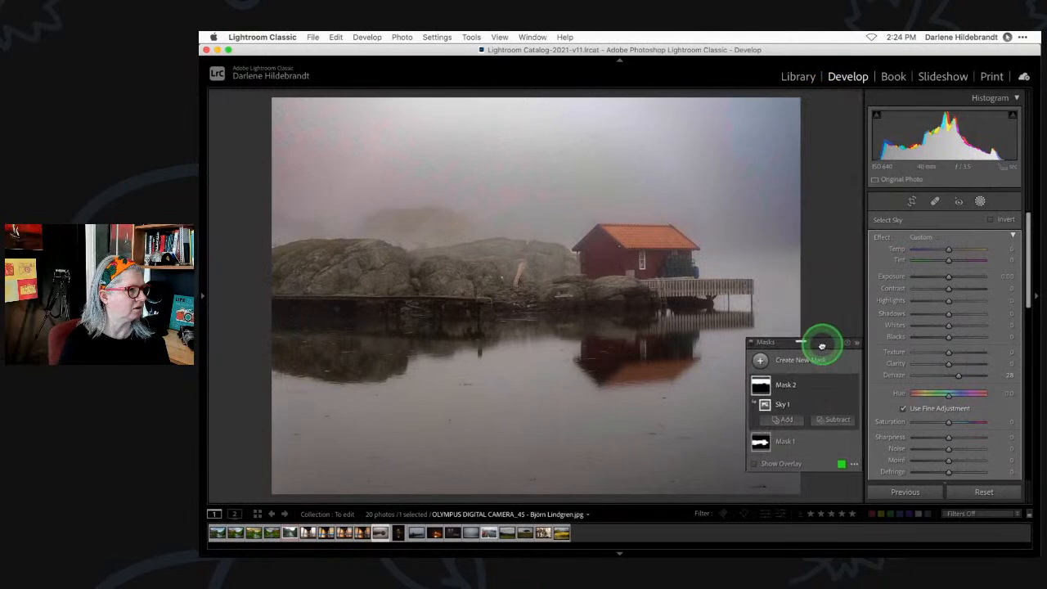
pyautogui.doubleClick(958, 375)
# Delete the sky mask and leave masking.
pyautogui.click(840, 389)
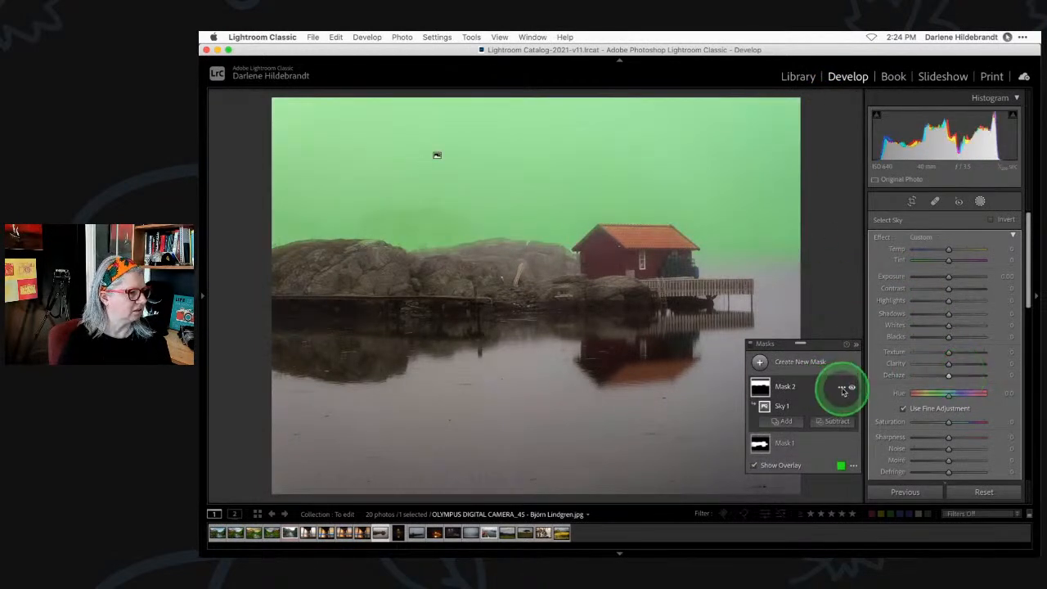
pyautogui.click(843, 387)
pyautogui.click(863, 444)
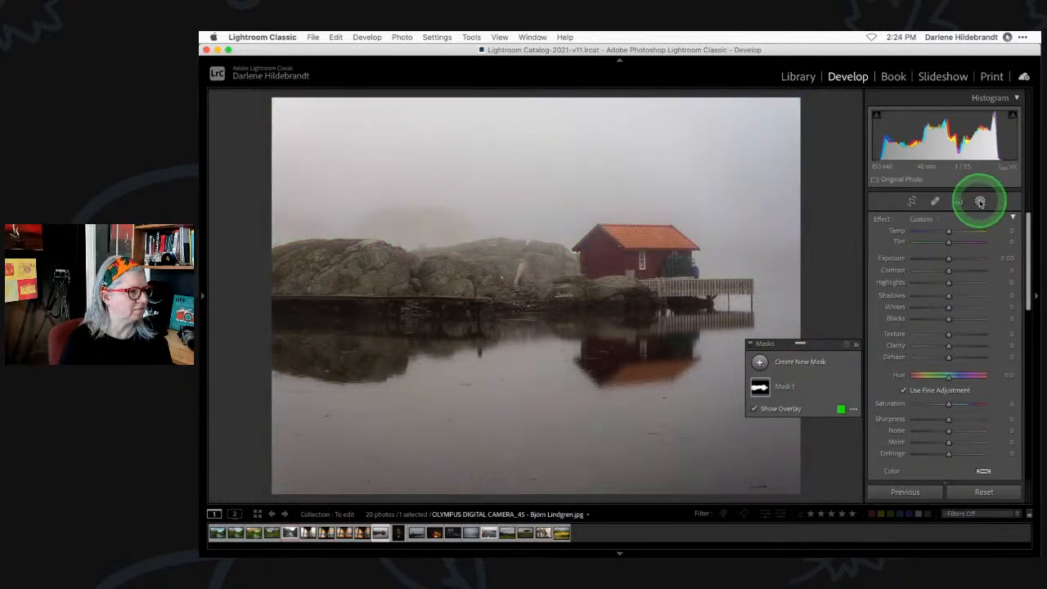
pyautogui.click(980, 202)
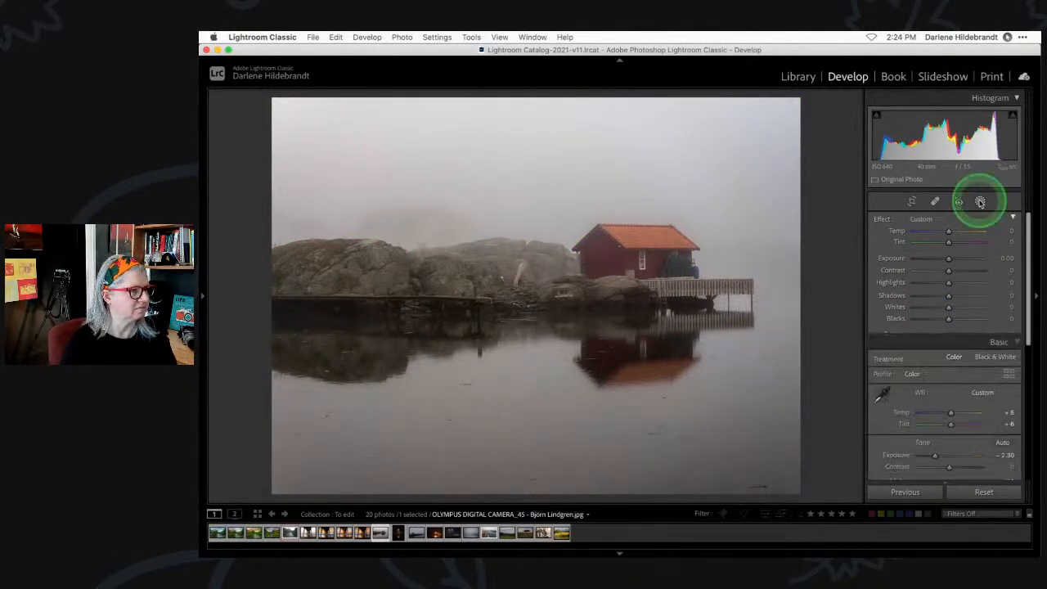
# Compare the edited photo with its before view and set the white balance to Temp +3 and Tint +3.
pyautogui.press('\\')
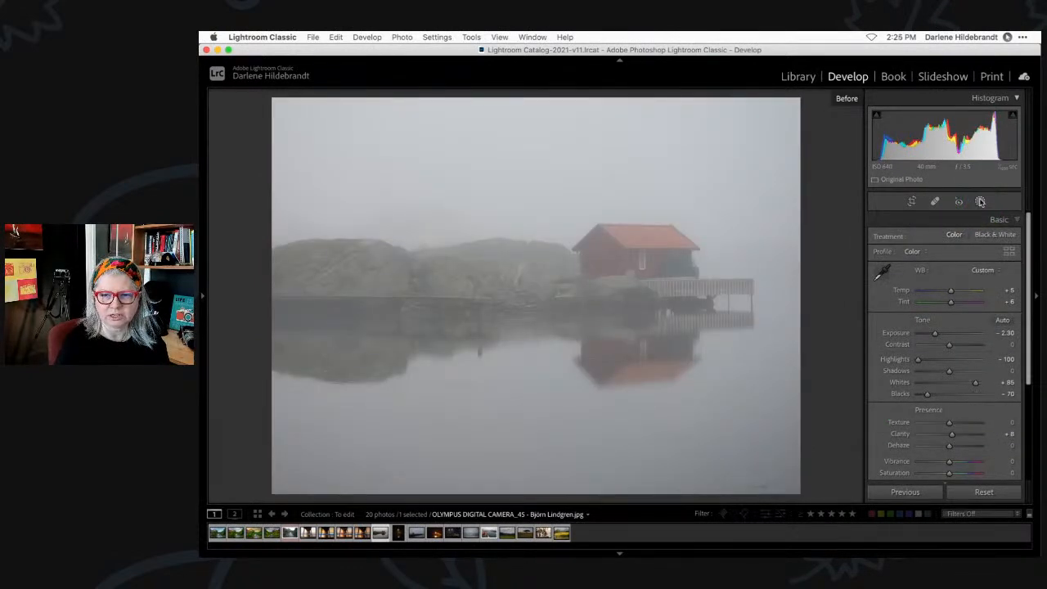
pyautogui.press('\\')
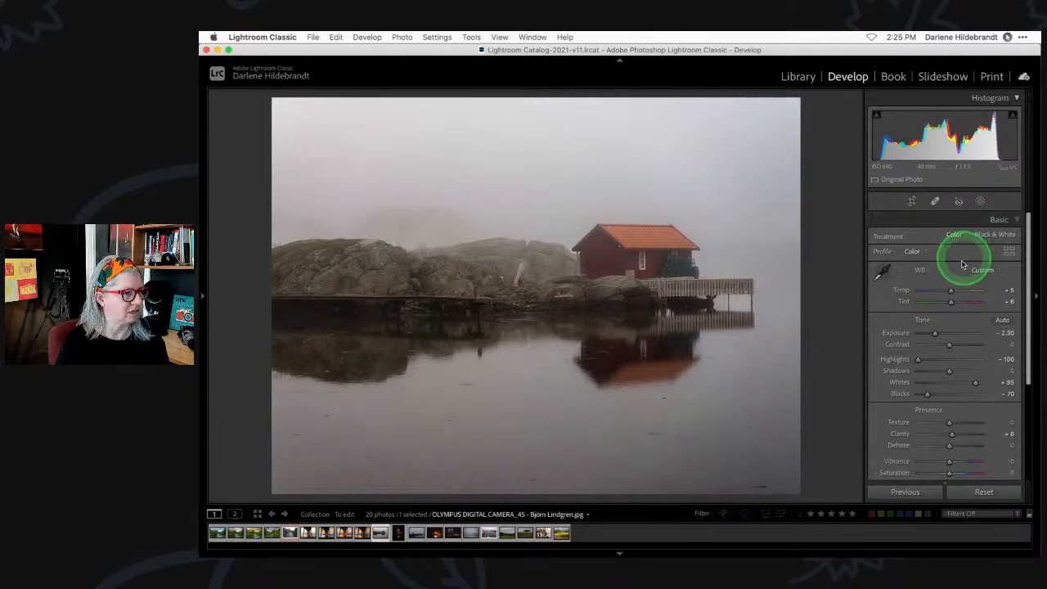
pyautogui.moveTo(951, 292); pyautogui.dragTo(952, 293)
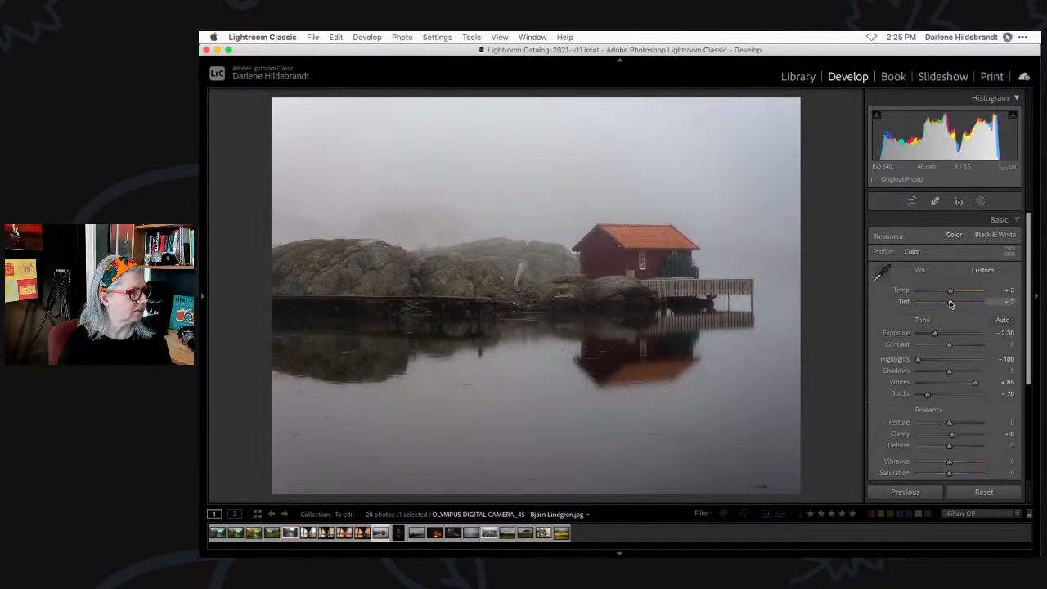
# Try a white post-crop vignette at Amount +81 with Feather 0, soften it to Amount +41 with Feather 100, and reset the Amount.
pyautogui.scroll(-5, 951, 328)
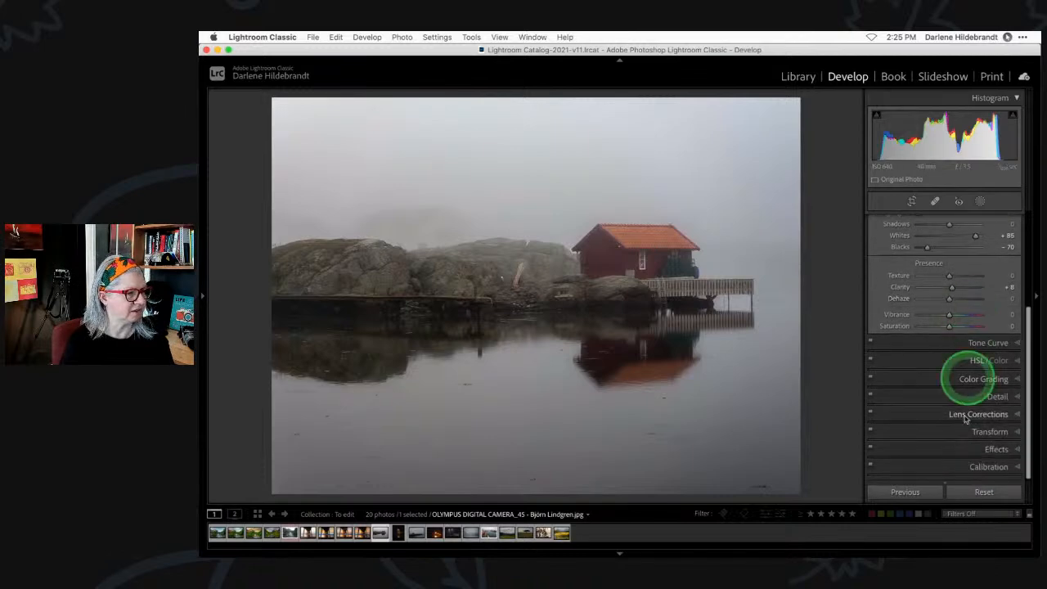
pyautogui.click(996, 449)
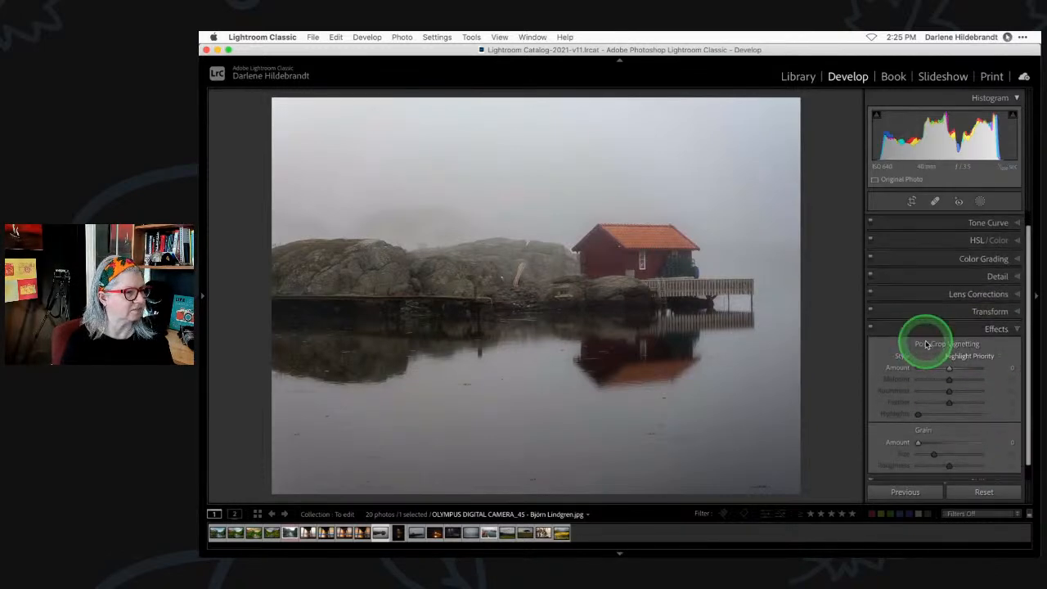
pyautogui.moveTo(952, 354)
pyautogui.mouseDown()
pyautogui.moveTo(926, 352)
pyautogui.moveTo(938, 352)
pyautogui.mouseUp()
pyautogui.moveTo(965, 390); pyautogui.dragTo(976, 354)
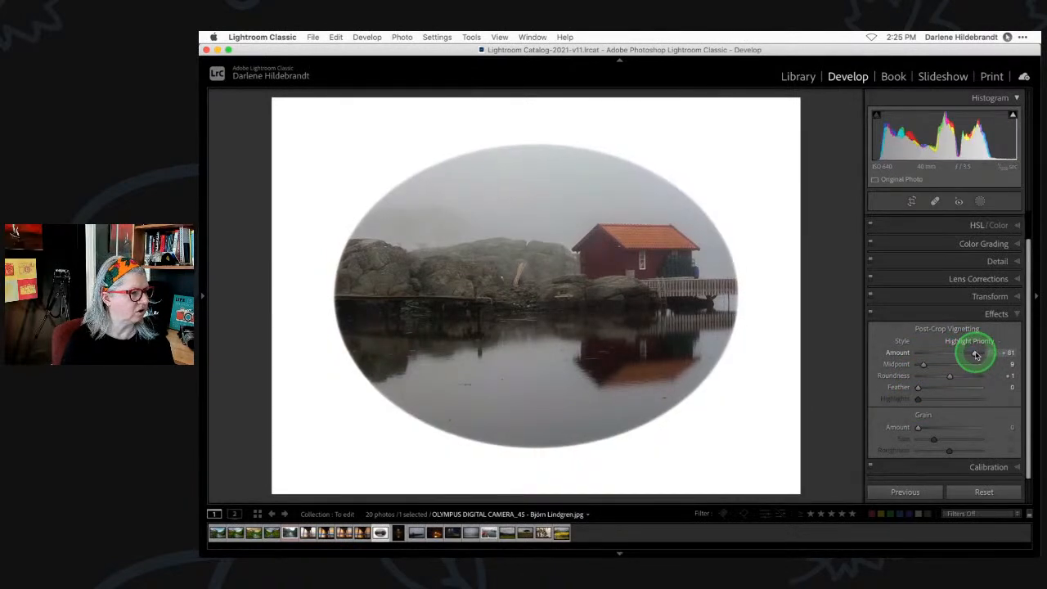
pyautogui.moveTo(918, 390); pyautogui.dragTo(942, 366)
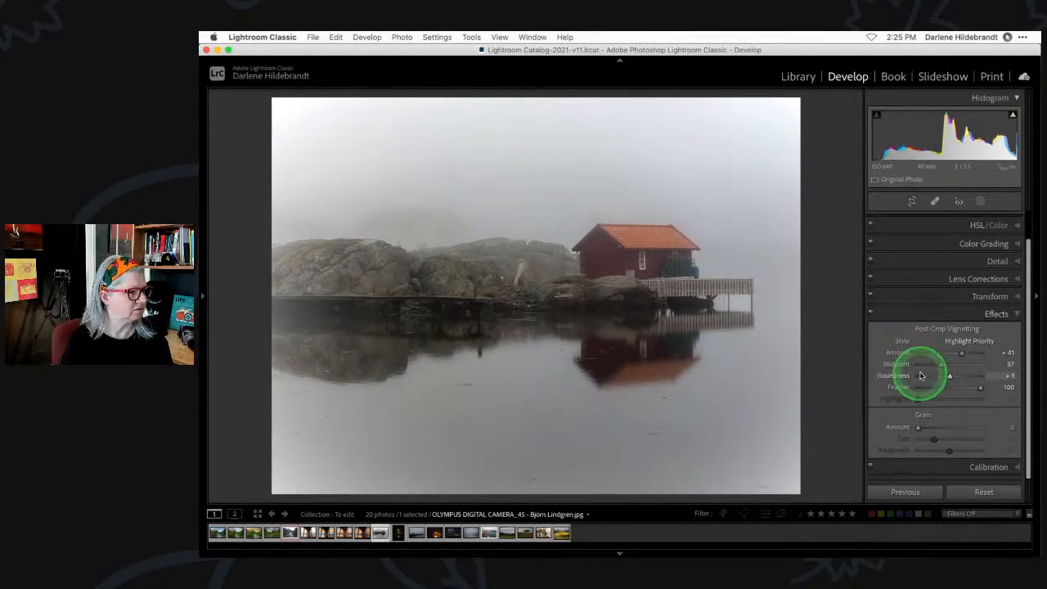
pyautogui.moveTo(943, 368); pyautogui.dragTo(963, 353)
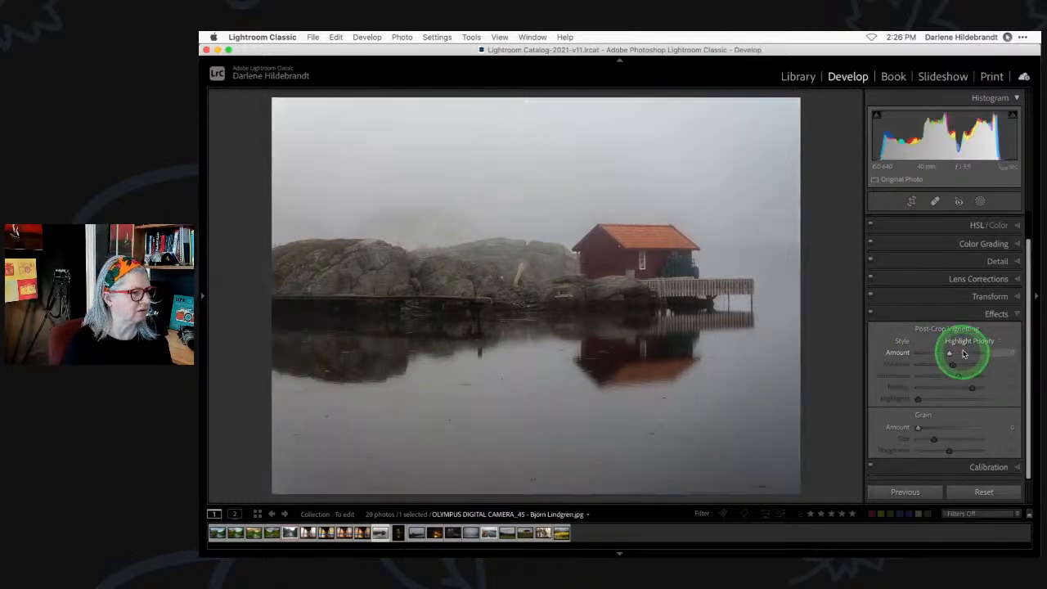
# Create a radial gradient mask as a wide ellipse centred on the rocks, covering the shoreline, cabin and reflections.
pyautogui.click(980, 200)
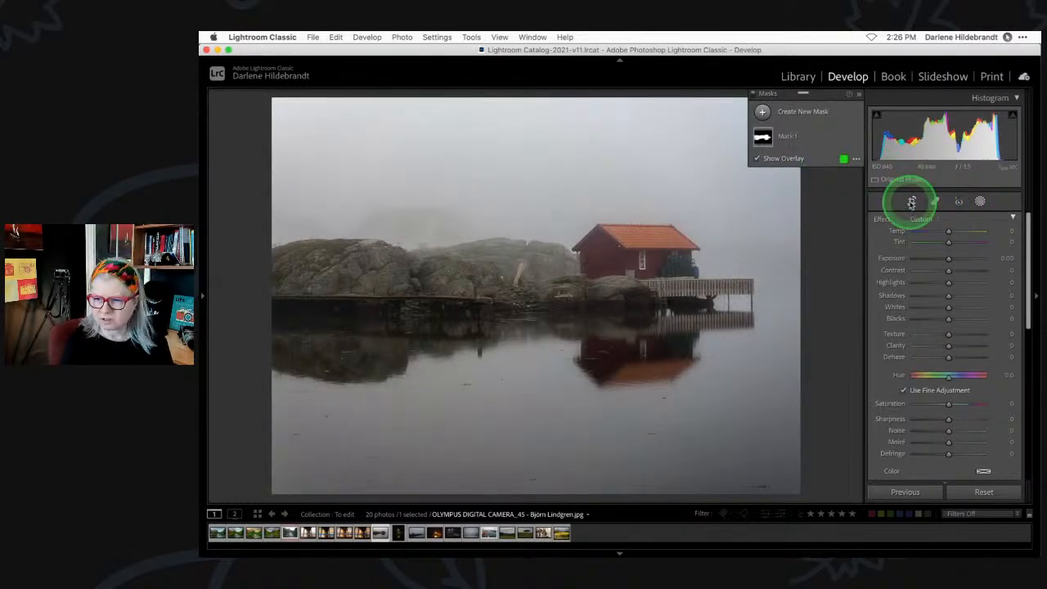
pyautogui.click(762, 111)
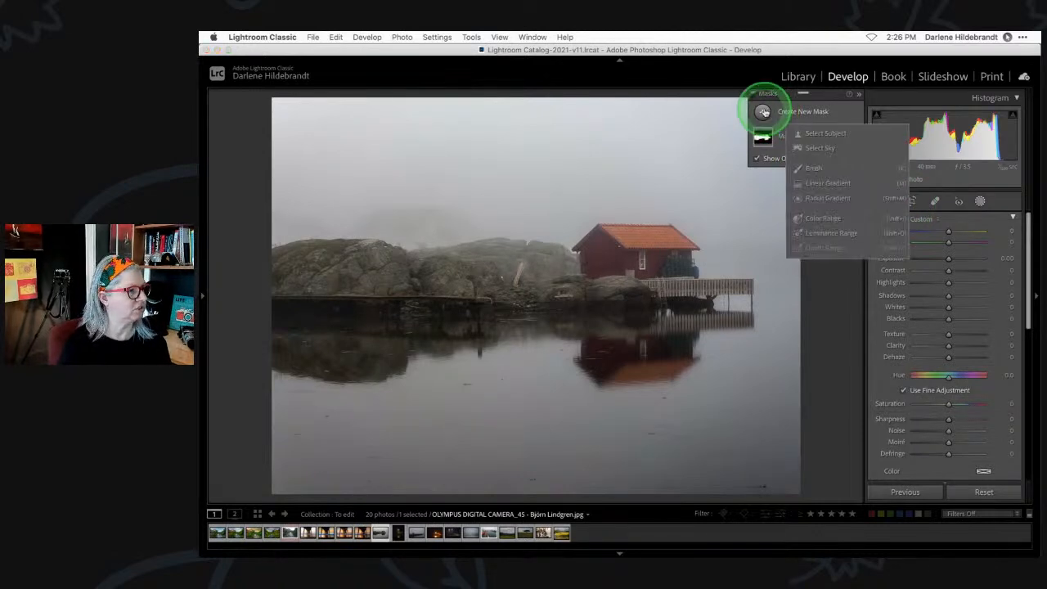
pyautogui.click(833, 198)
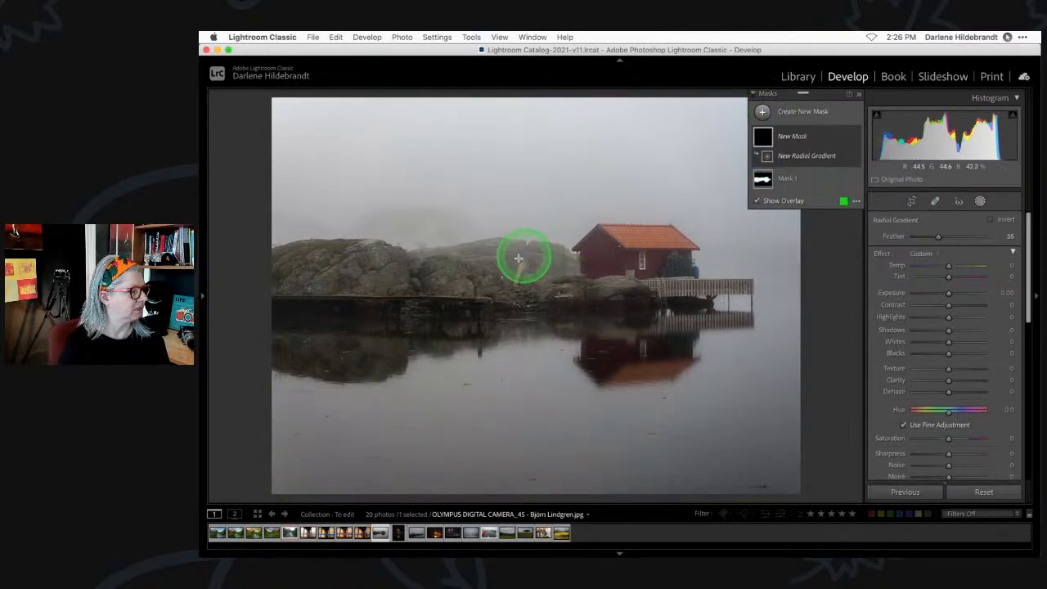
pyautogui.moveTo(496, 260); pyautogui.dragTo(791, 330)
pyautogui.moveTo(608, 264); pyautogui.dragTo(612, 304)
pyautogui.moveTo(792, 299); pyautogui.dragTo(828, 297)
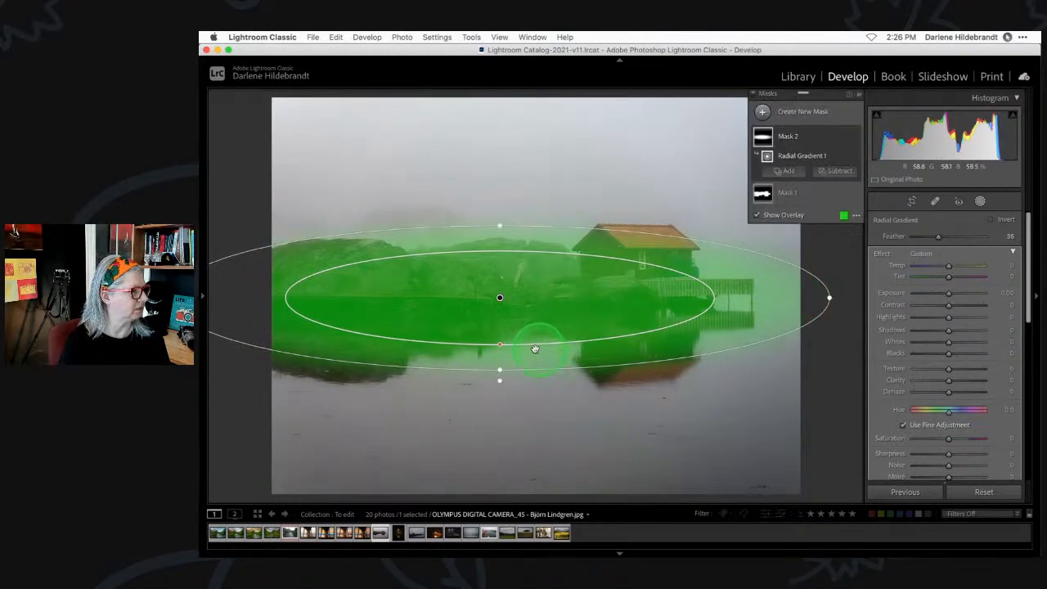
pyautogui.moveTo(523, 370); pyautogui.dragTo(498, 393)
pyautogui.moveTo(575, 309); pyautogui.dragTo(573, 318)
# Invert the radial gradient, enlarge its ellipse vertically and set its Feather to 40.
pyautogui.click(991, 220)
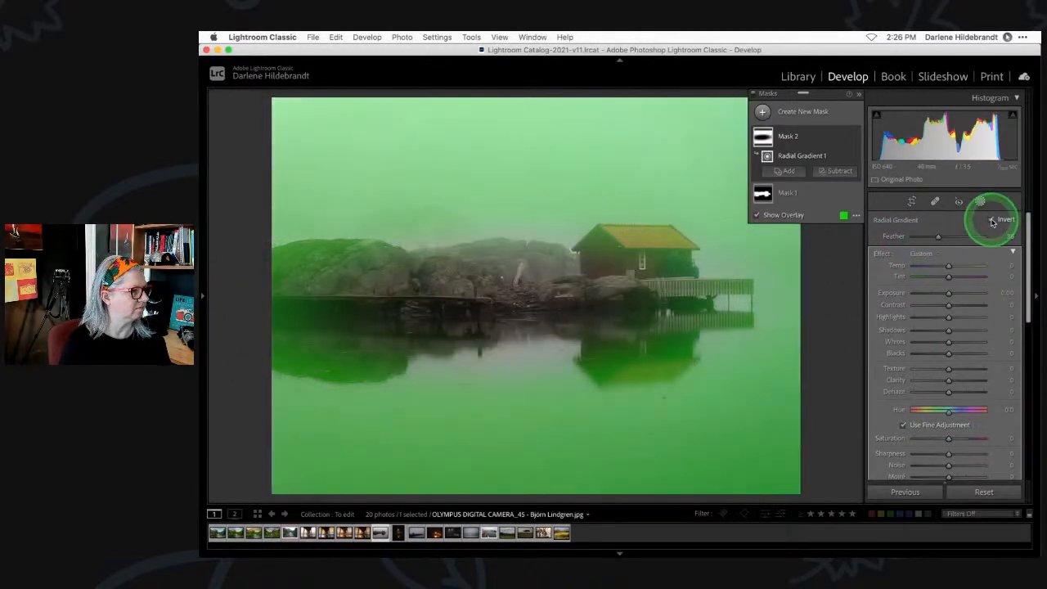
pyautogui.moveTo(495, 402); pyautogui.dragTo(494, 427)
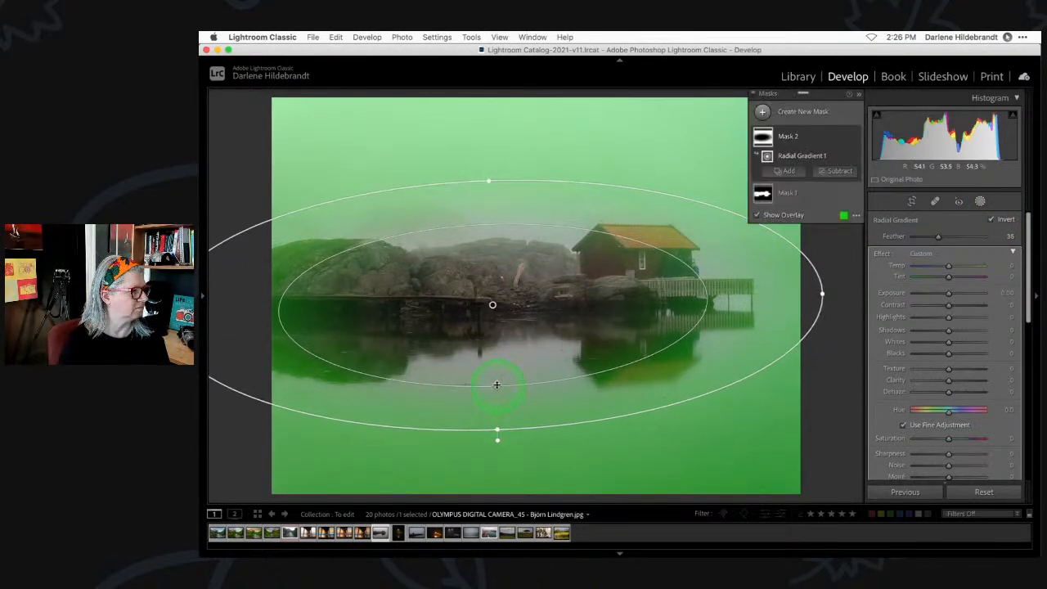
pyautogui.moveTo(497, 386); pyautogui.dragTo(495, 378)
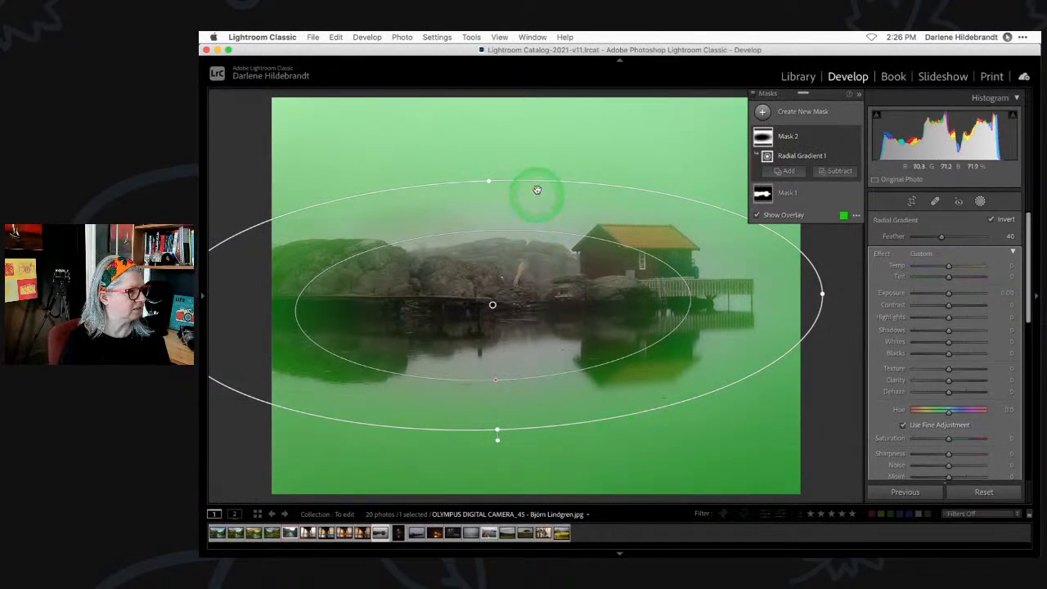
pyautogui.moveTo(535, 426); pyautogui.dragTo(497, 440)
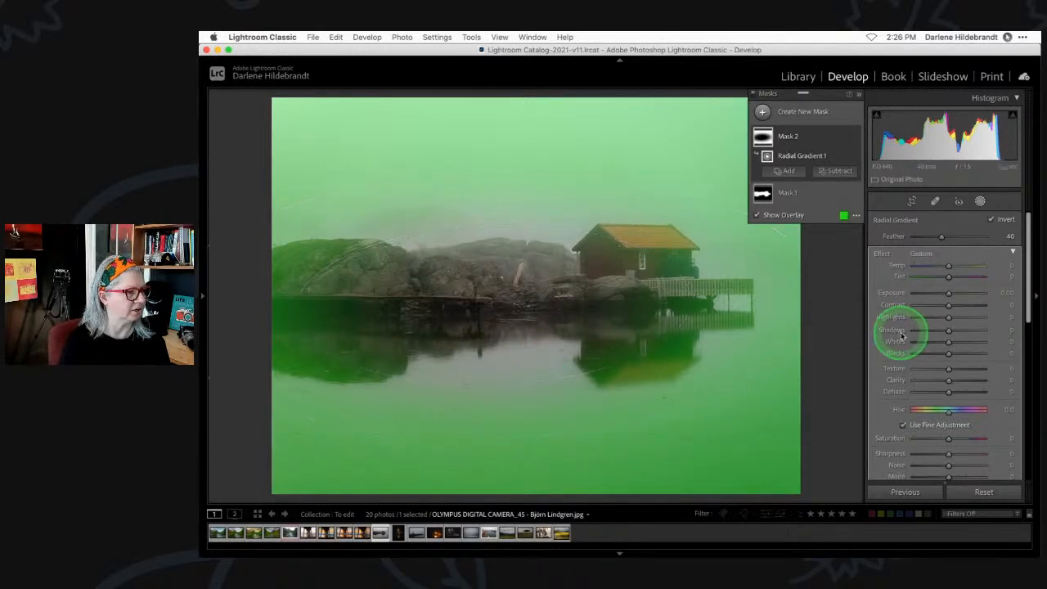
# Try raising the radial mask's Exposure, reset it, and set the mask's Dehaze to -41.
pyautogui.moveTo(948, 294); pyautogui.dragTo(953, 297)
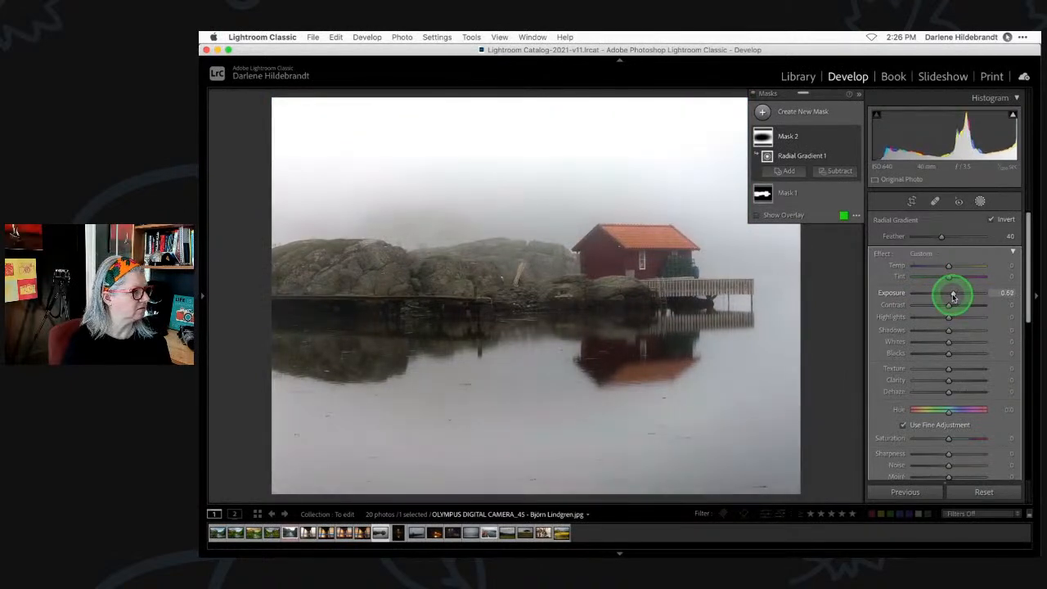
pyautogui.moveTo(953, 297); pyautogui.dragTo(950, 293)
pyautogui.moveTo(949, 391); pyautogui.dragTo(939, 393)
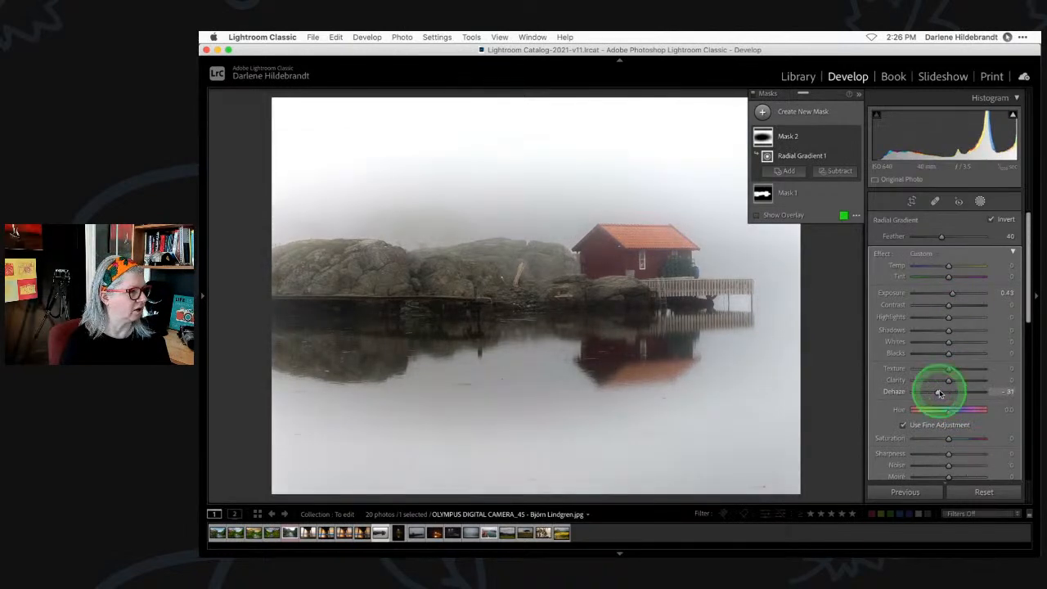
pyautogui.doubleClick(950, 294)
pyautogui.moveTo(936, 391)
pyautogui.mouseDown()
pyautogui.moveTo(963, 391)
pyautogui.moveTo(937, 391)
pyautogui.mouseUp()
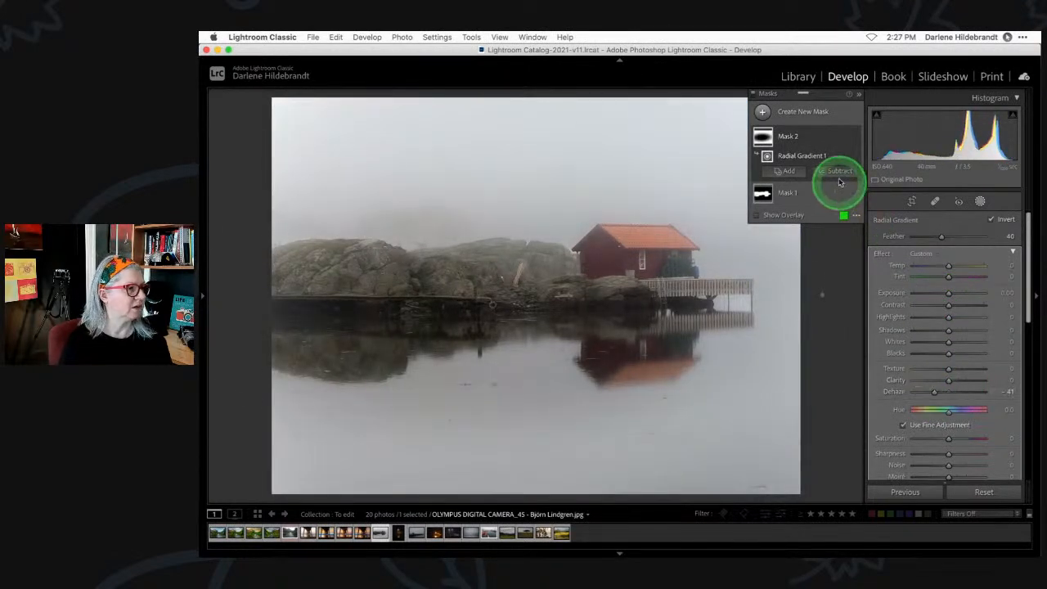
# Toggle the radial mask's visibility repeatedly to compare the surrounding fog with and without its Dehaze.
pyautogui.click(844, 141)
pyautogui.click(846, 140)
pyautogui.click(855, 138)
pyautogui.click(855, 138)
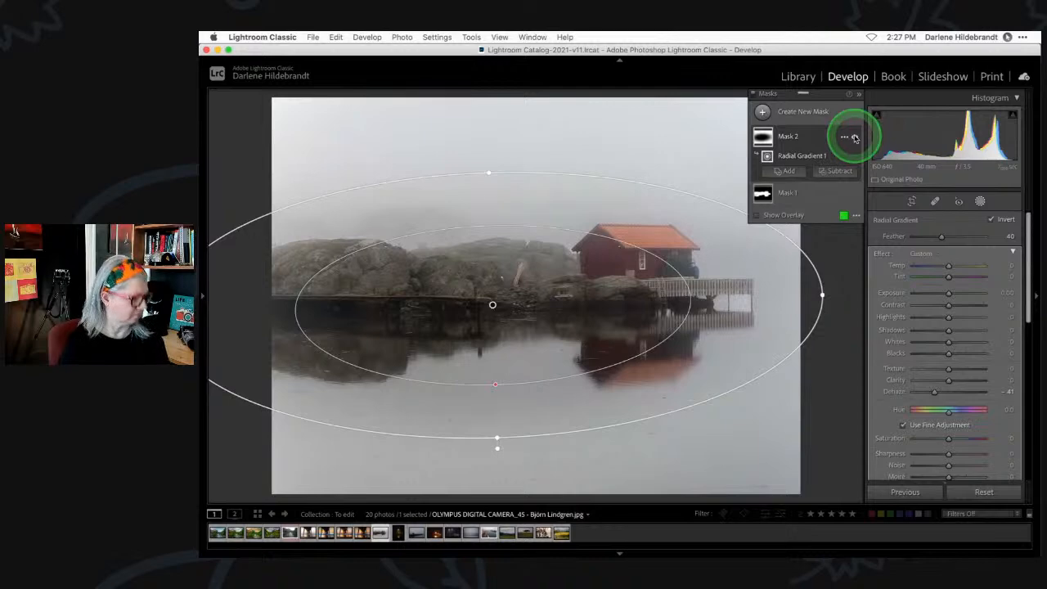
pyautogui.click(855, 137)
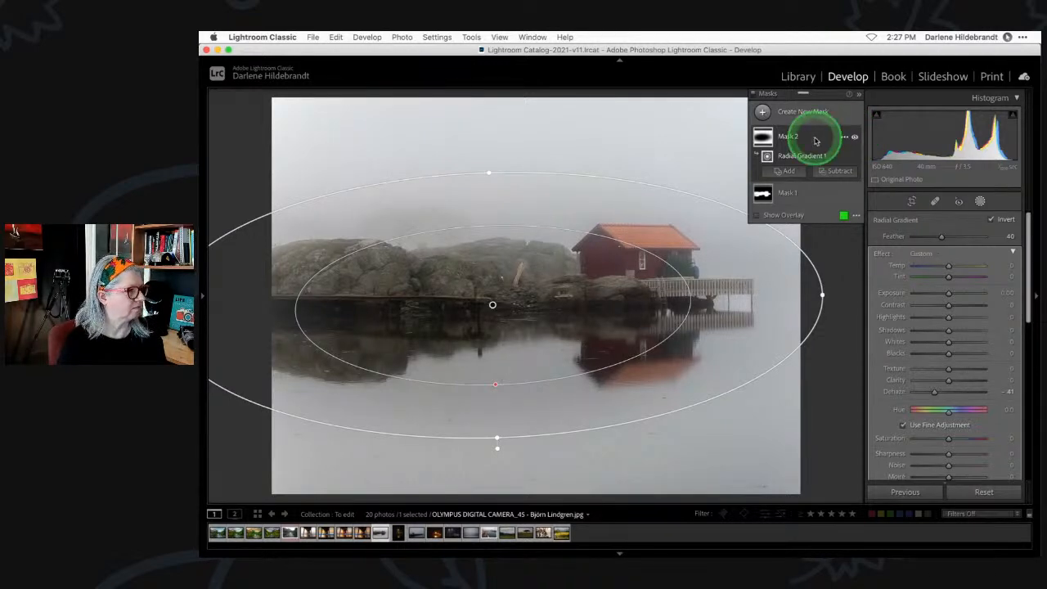
pyautogui.click(855, 138)
pyautogui.click(855, 137)
pyautogui.click(855, 137)
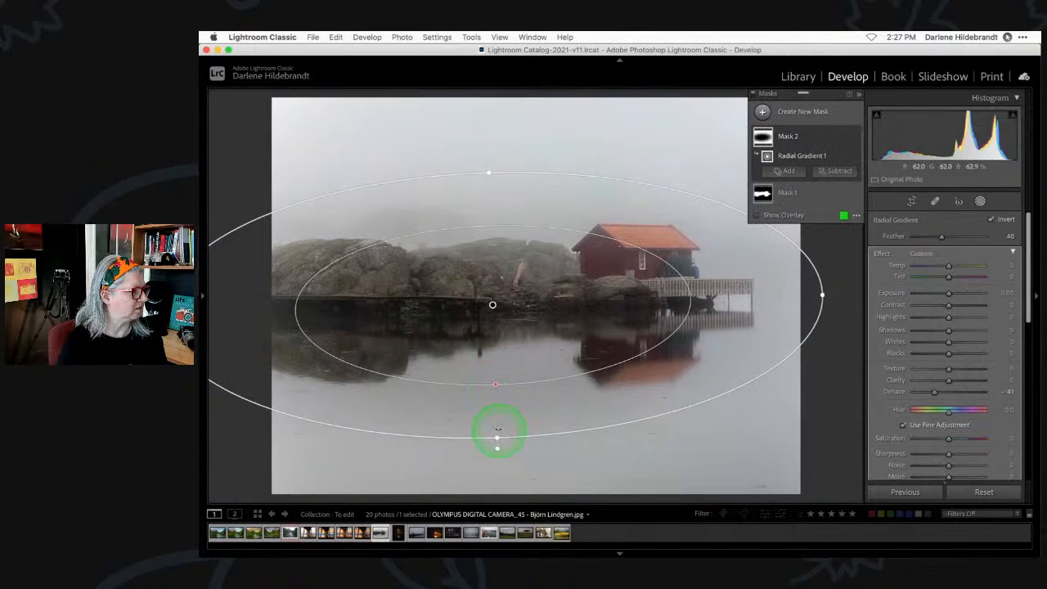
# Flatten the radial gradient and move it up over the rocks and cabin, and compare the photo with its before view.
pyautogui.moveTo(495, 438)
pyautogui.mouseDown()
pyautogui.moveTo(498, 409)
pyautogui.moveTo(496, 418)
pyautogui.mouseUp()
pyautogui.moveTo(500, 330); pyautogui.dragTo(515, 311)
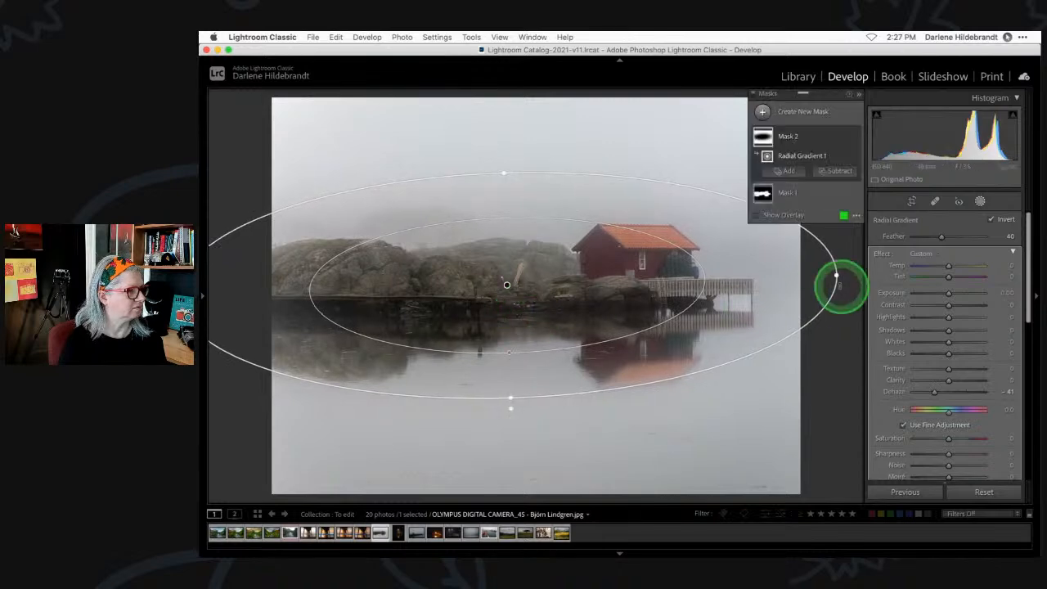
pyautogui.click(980, 202)
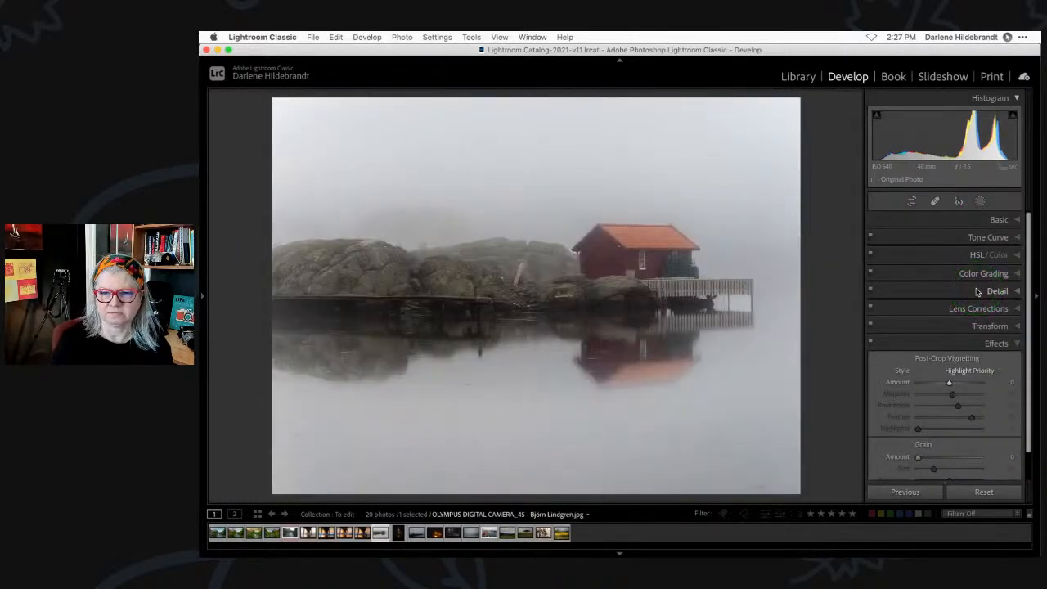
pyautogui.press('\\')
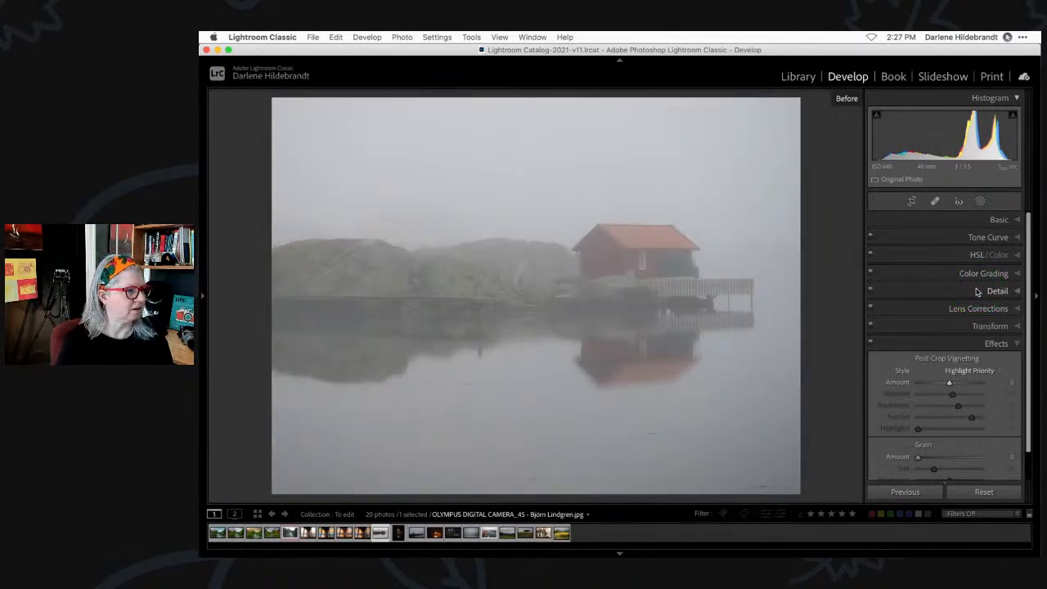
pyautogui.press('\\')
# Hide the radial gradient mask's effect and leave masking.
pyautogui.click(980, 202)
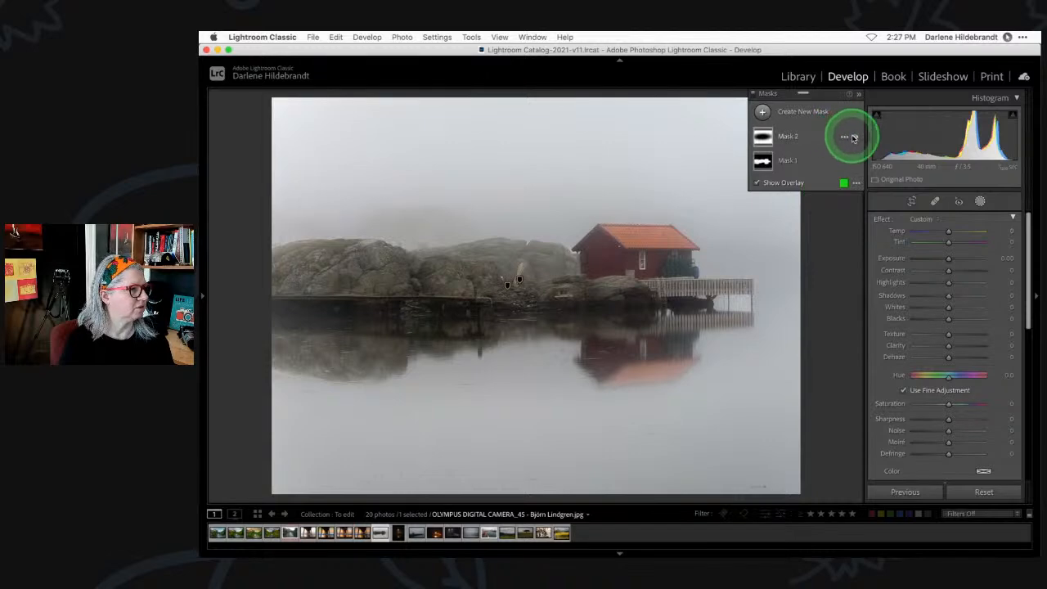
pyautogui.click(855, 137)
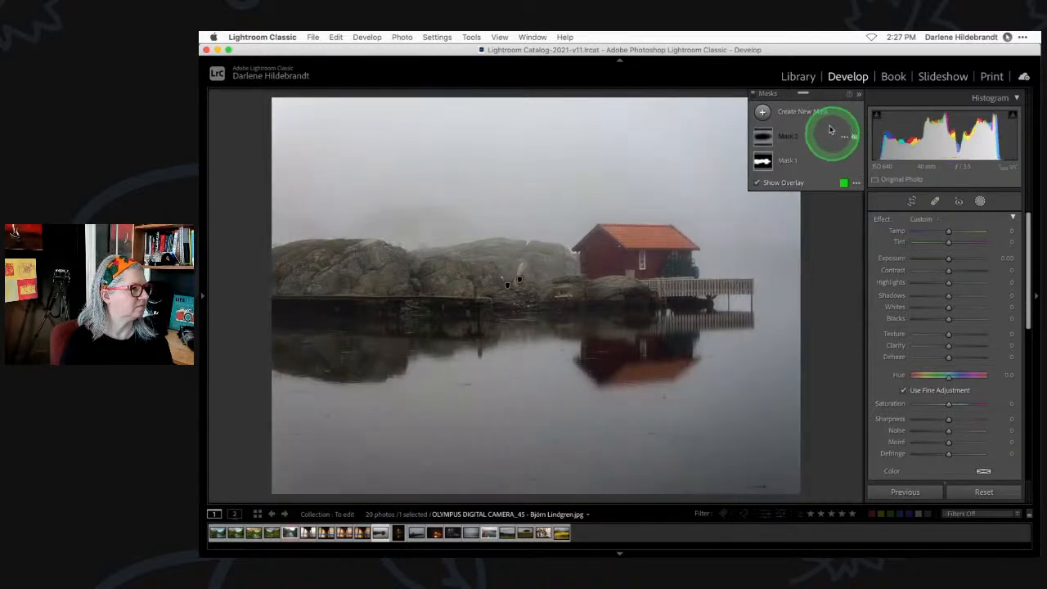
pyautogui.click(980, 201)
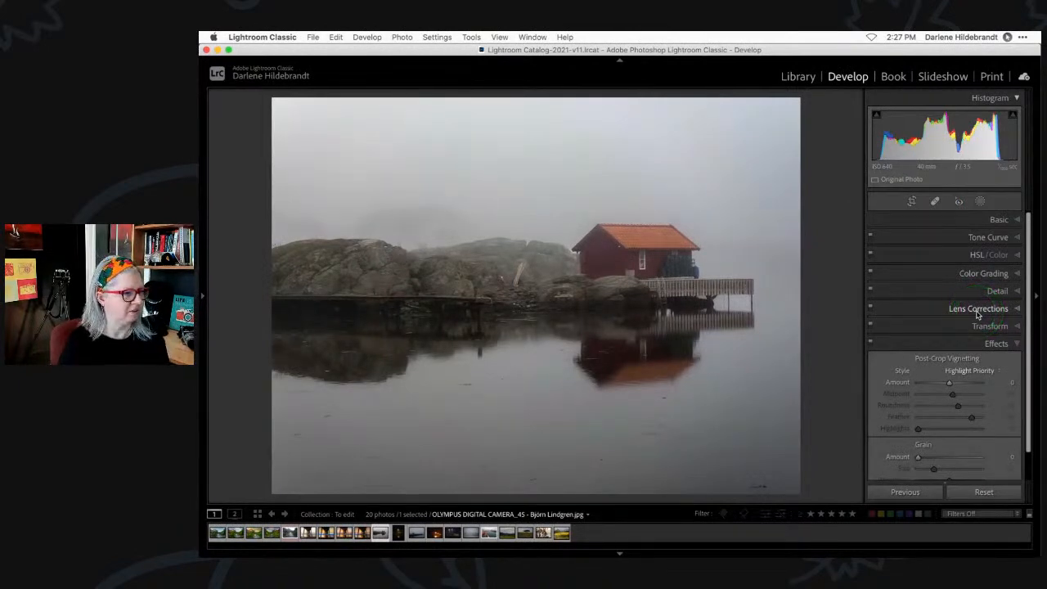
# Set the overall Exposure to -1.85 and compare the photo with its before view.
pyautogui.click(998, 219)
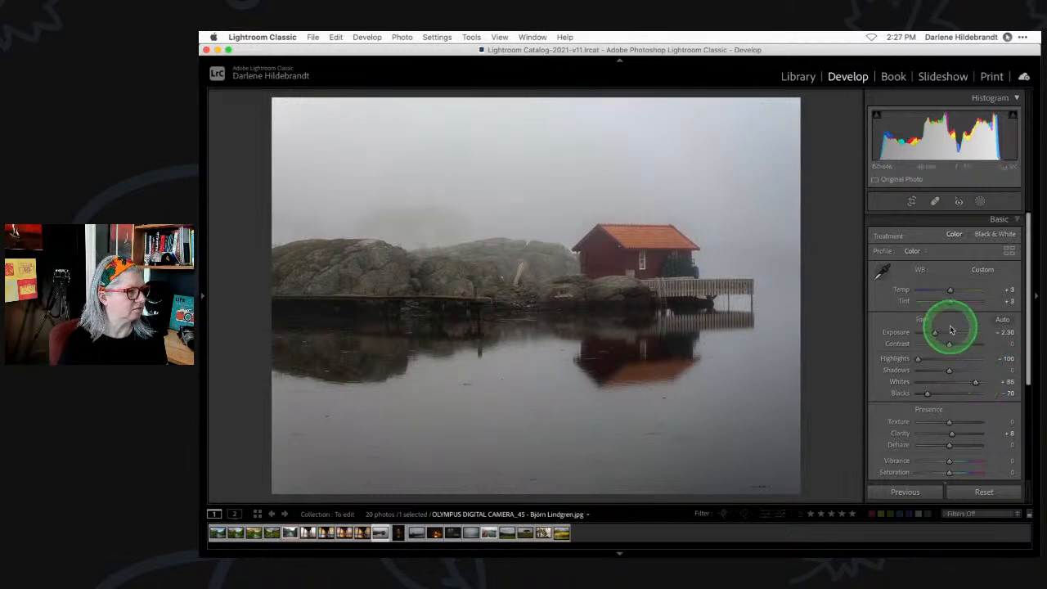
pyautogui.moveTo(933, 330); pyautogui.dragTo(938, 332)
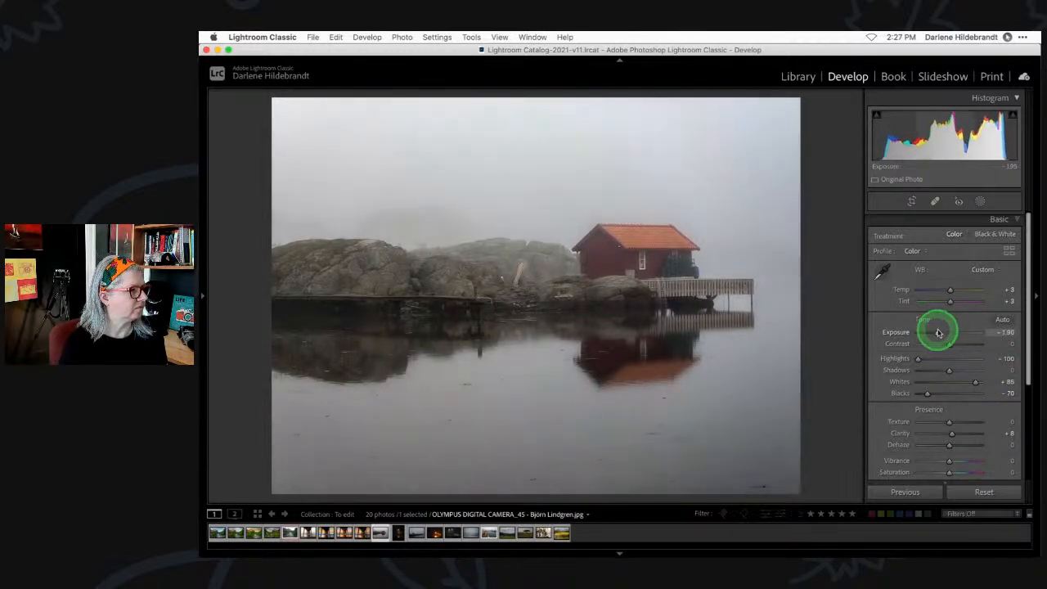
pyautogui.press('\\')
pyautogui.press('\\')
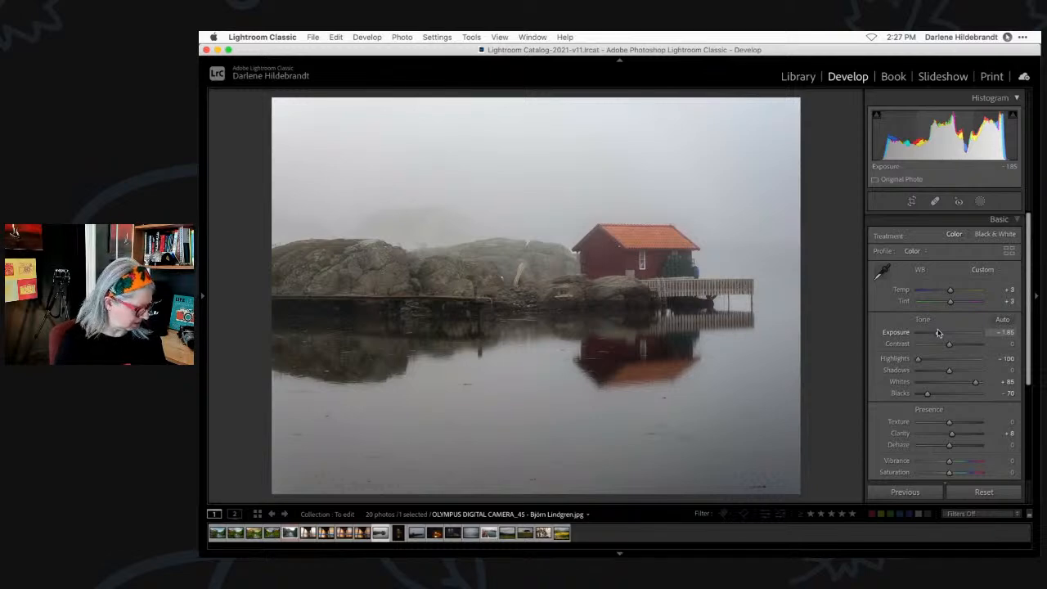
# Crop the empty water off the bottom of the foggy cabin photo, leaving it about 5184 x 3200 pixels.
pyautogui.press('r')
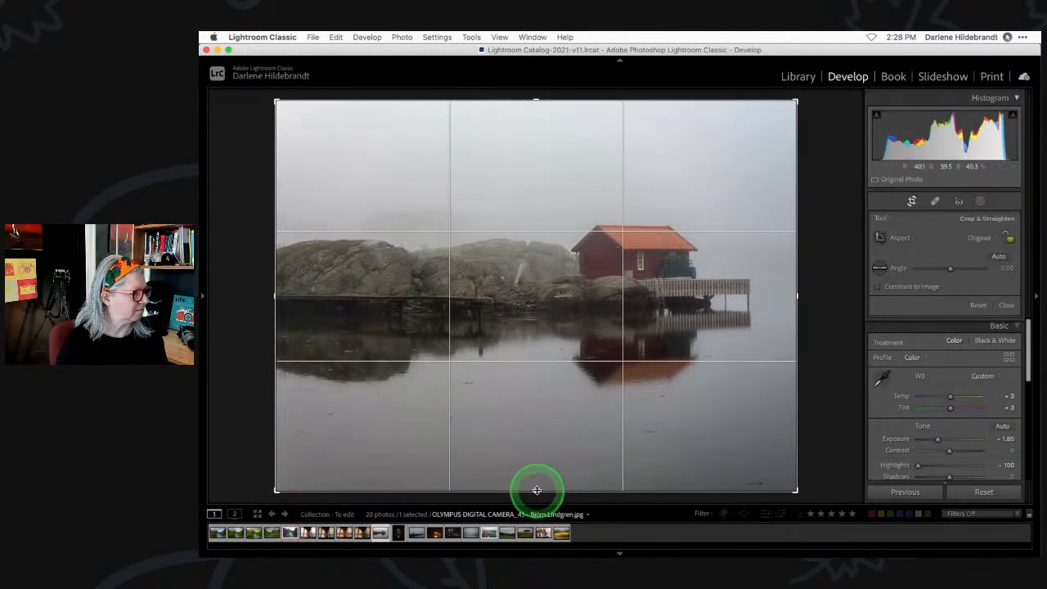
pyautogui.moveTo(537, 491); pyautogui.dragTo(534, 448)
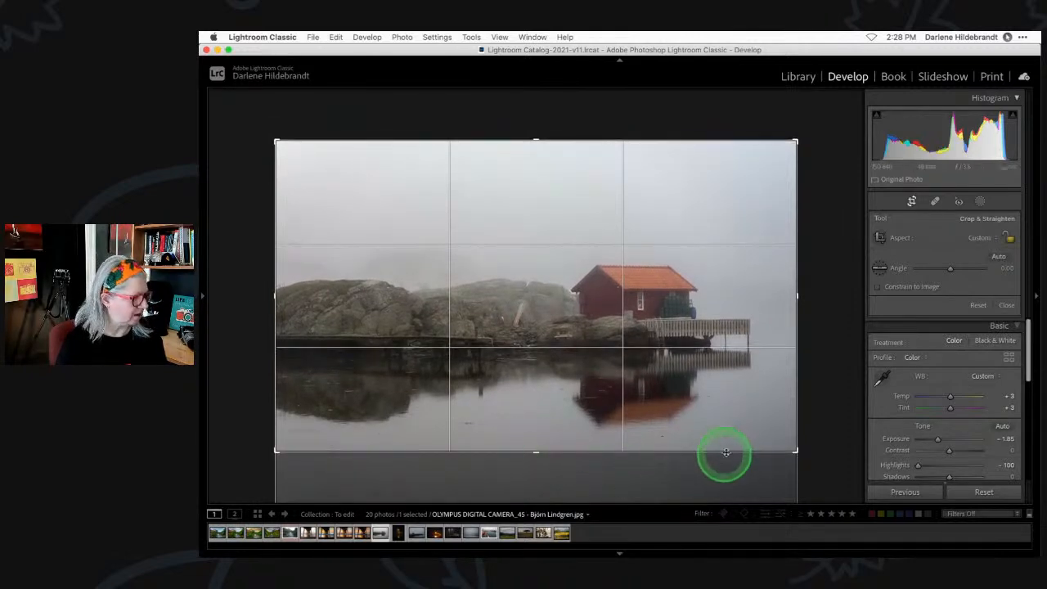
pyautogui.press('Return')
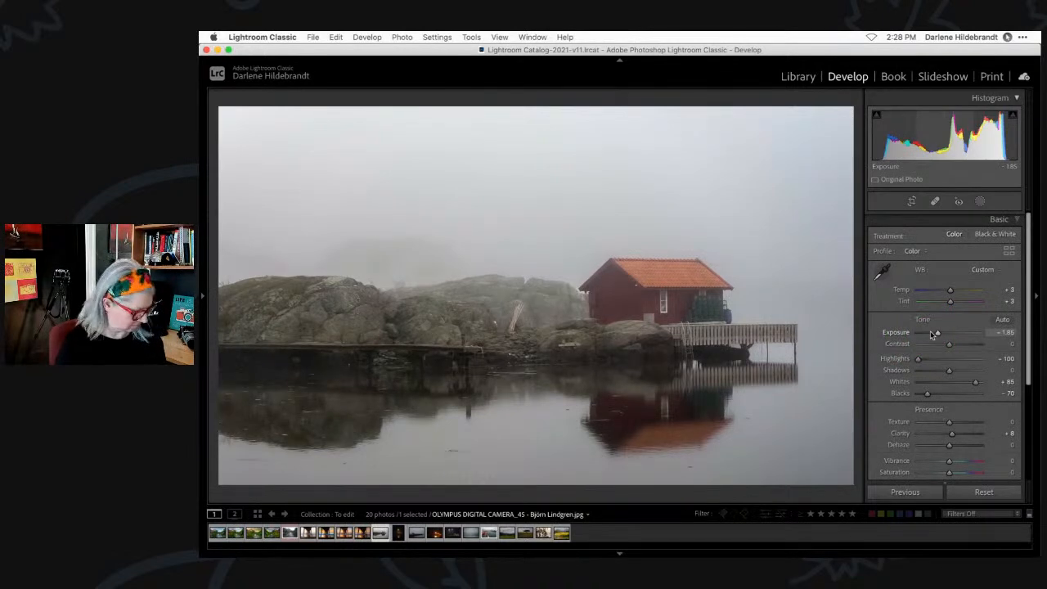
pyautogui.press('r')
pyautogui.moveTo(530, 452); pyautogui.dragTo(531, 455)
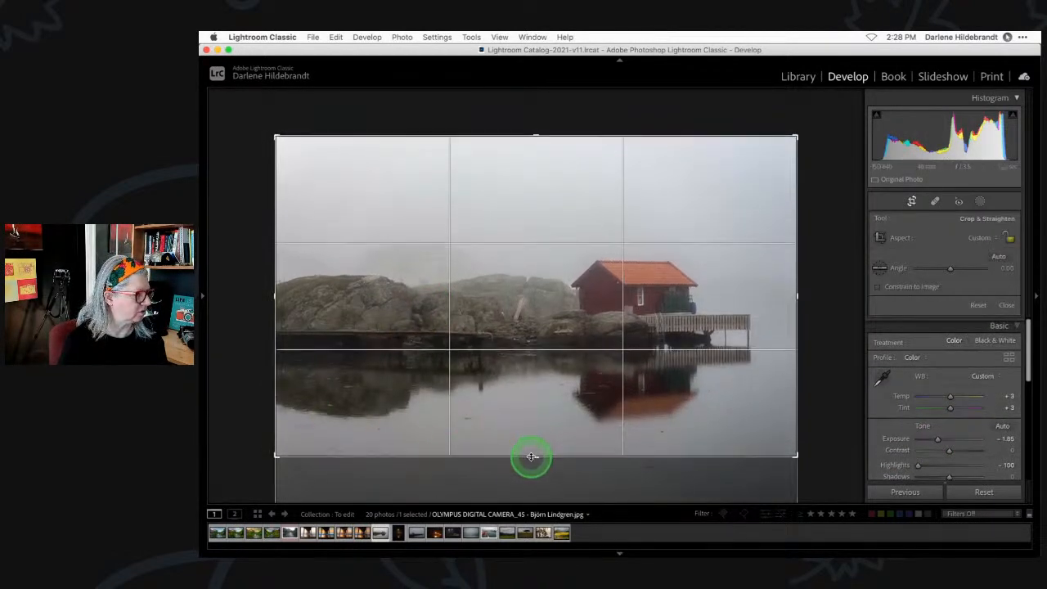
pyautogui.press('Return')
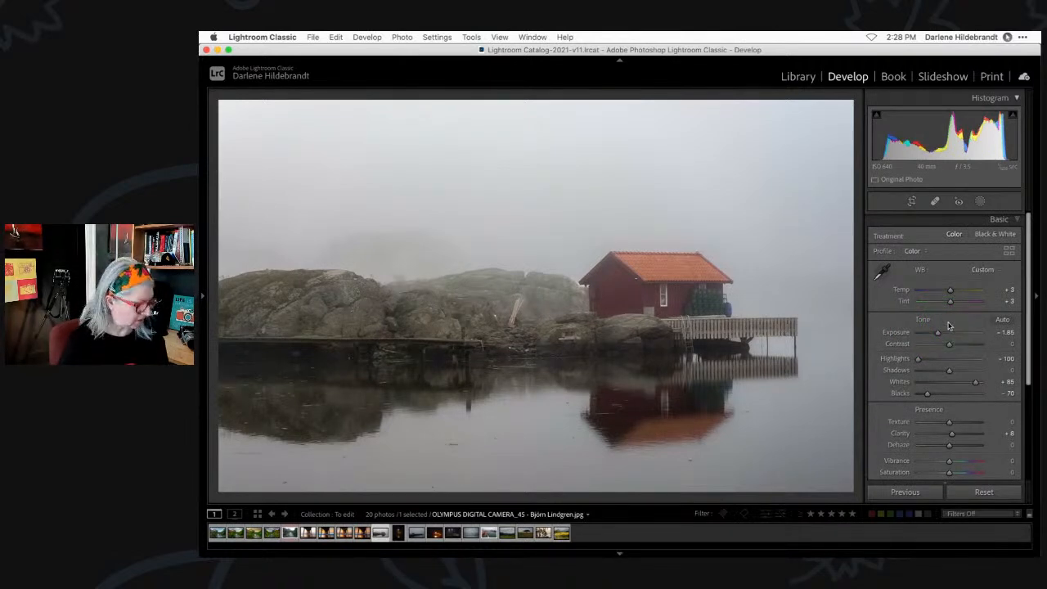
# Open the dark lamppost reflection JPG for developing, try a different Exposure and reset it.
pyautogui.press('g')
pyautogui.click(334, 394)
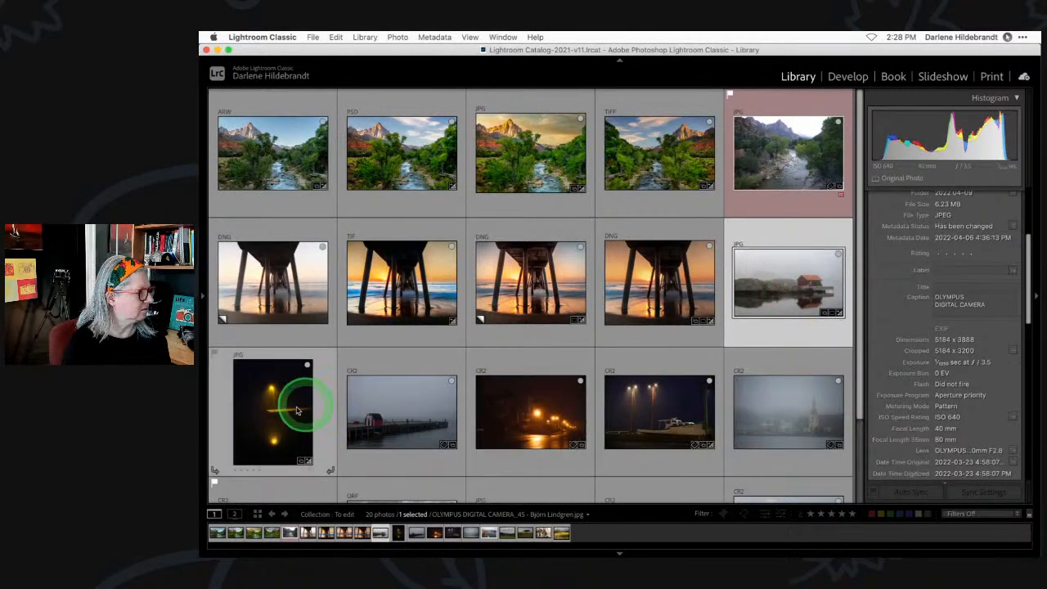
pyautogui.doubleClick(264, 422)
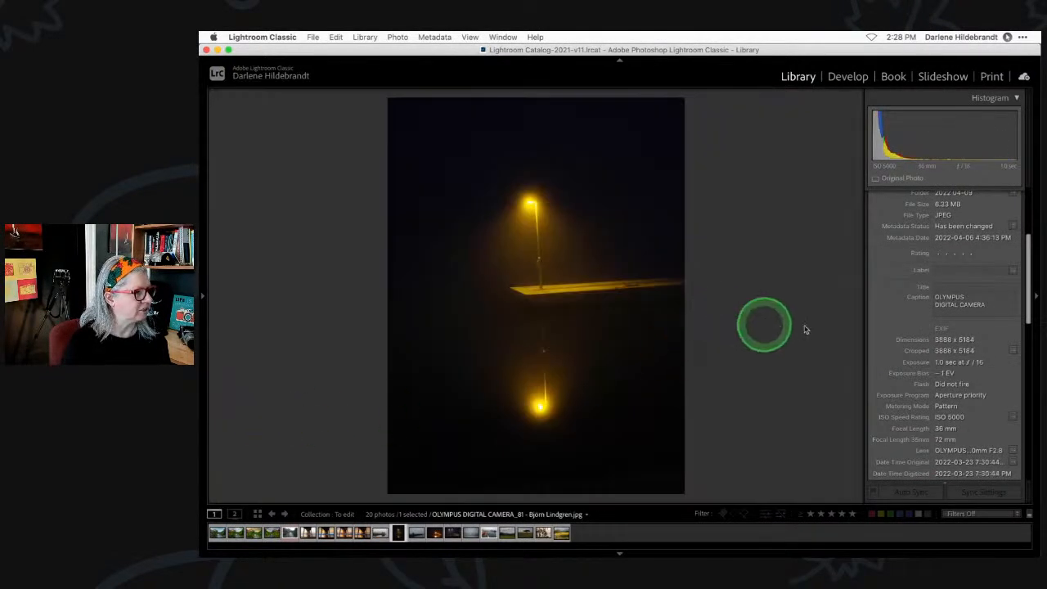
pyautogui.press('d')
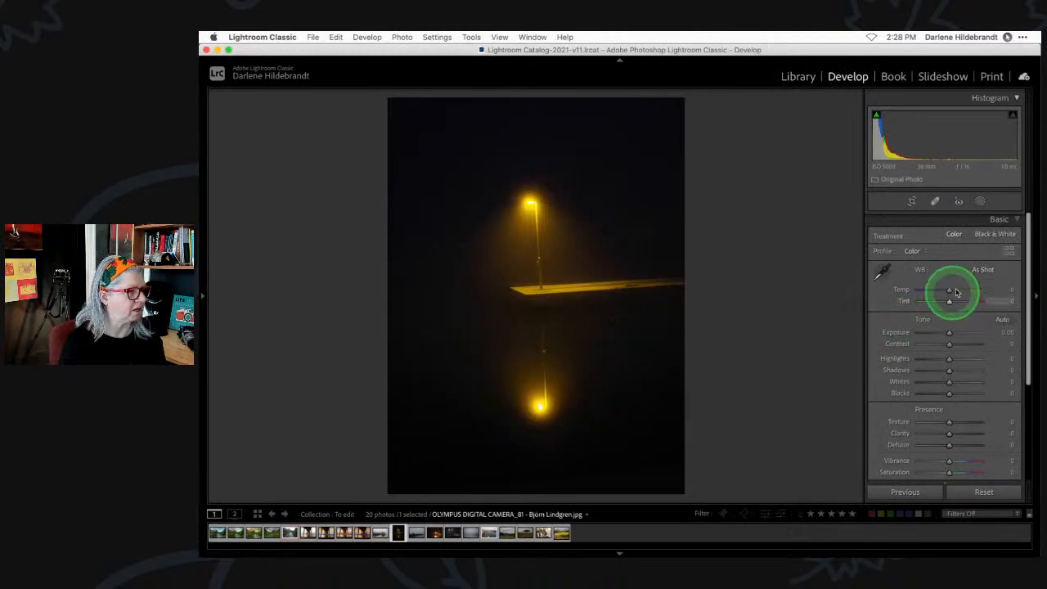
pyautogui.moveTo(950, 333)
pyautogui.mouseDown()
pyautogui.moveTo(980, 332)
pyautogui.moveTo(959, 332)
pyautogui.mouseUp()
pyautogui.doubleClick(961, 333)
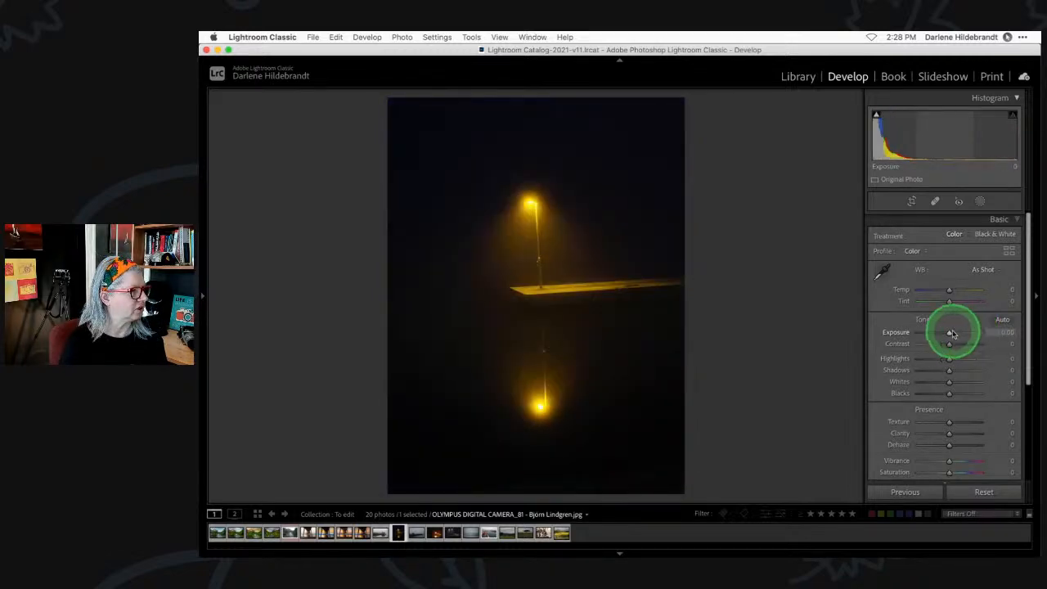
# Add the wet street and boat CR2 photos to the lamppost selection and show all three in Survey view without side panels.
pyautogui.press('g')
pyautogui.keyDown('super'); pyautogui.click(506, 418); pyautogui.keyUp('super')
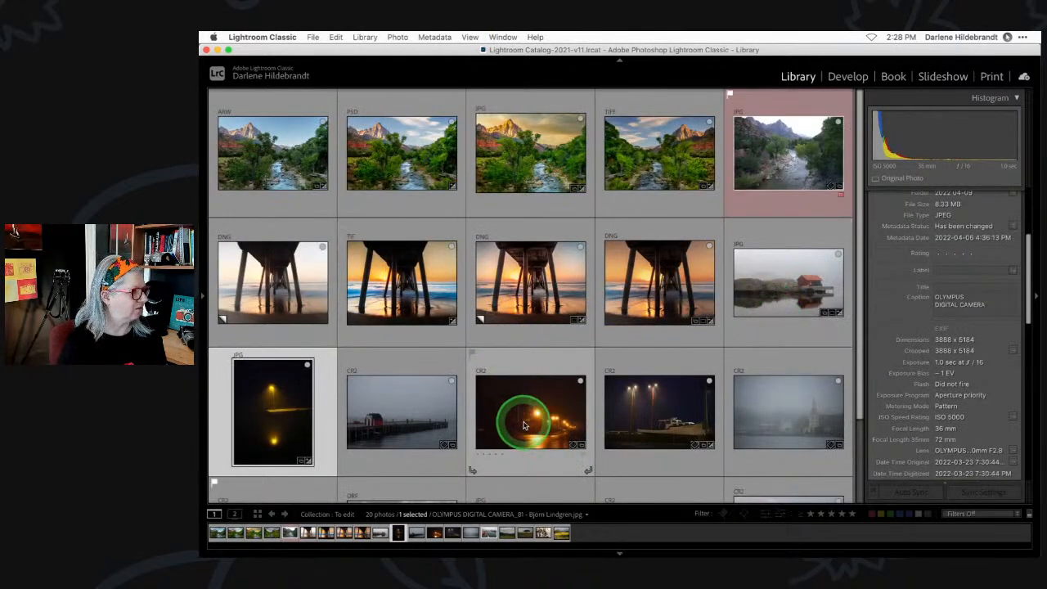
pyautogui.keyDown('super'); pyautogui.click(637, 422); pyautogui.keyUp('super')
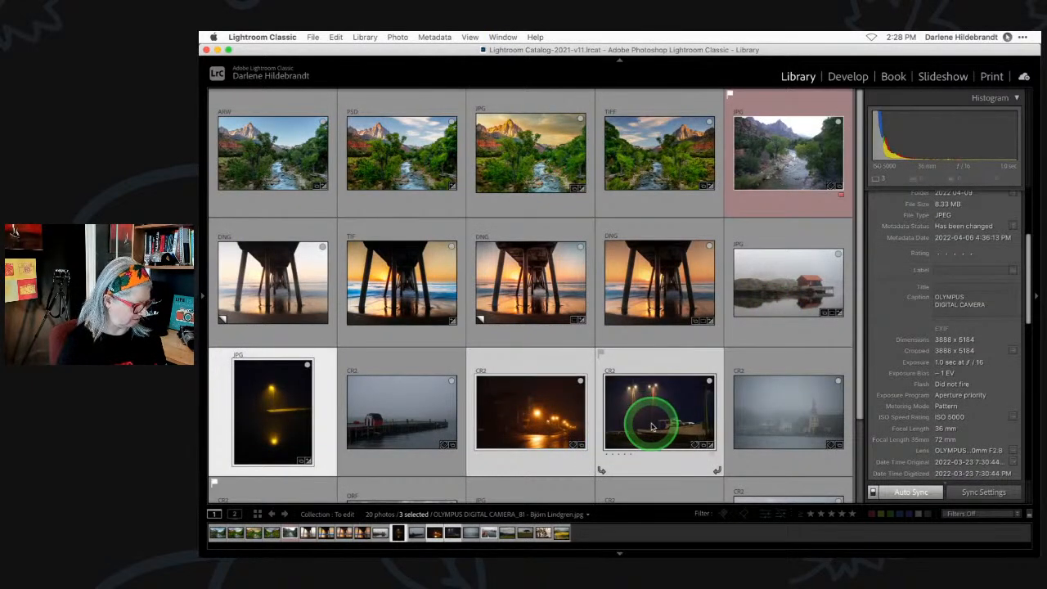
pyautogui.press('n')
pyautogui.press('Tab')
pyautogui.press('Tab')
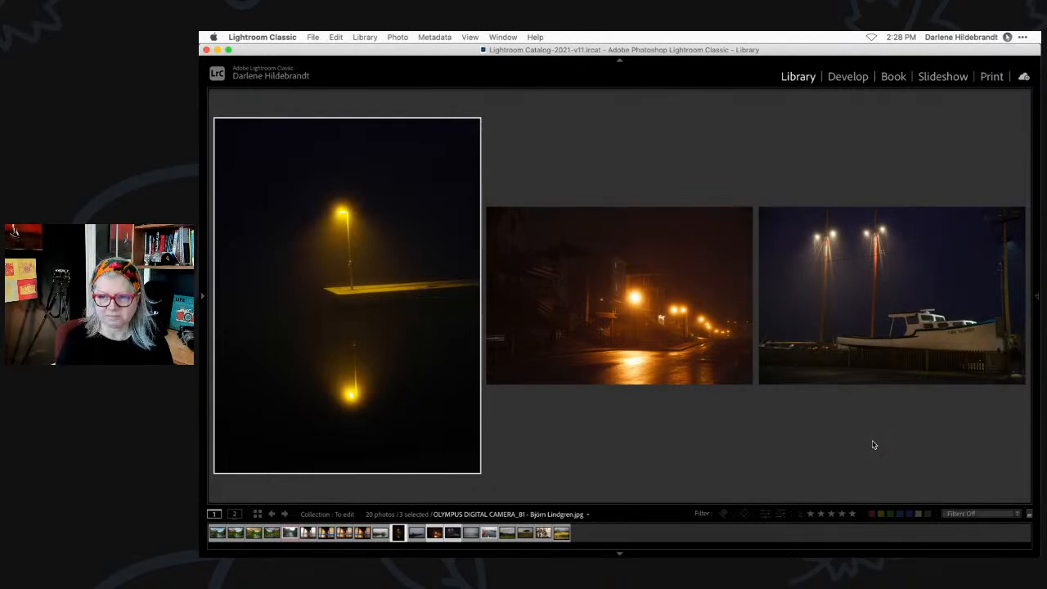
# Compare the boat, street and lamppost night photos side by side, and view the lamppost photo on its own.
pyautogui.moveTo(854, 432); pyautogui.dragTo(822, 327)
pyautogui.click(823, 327)
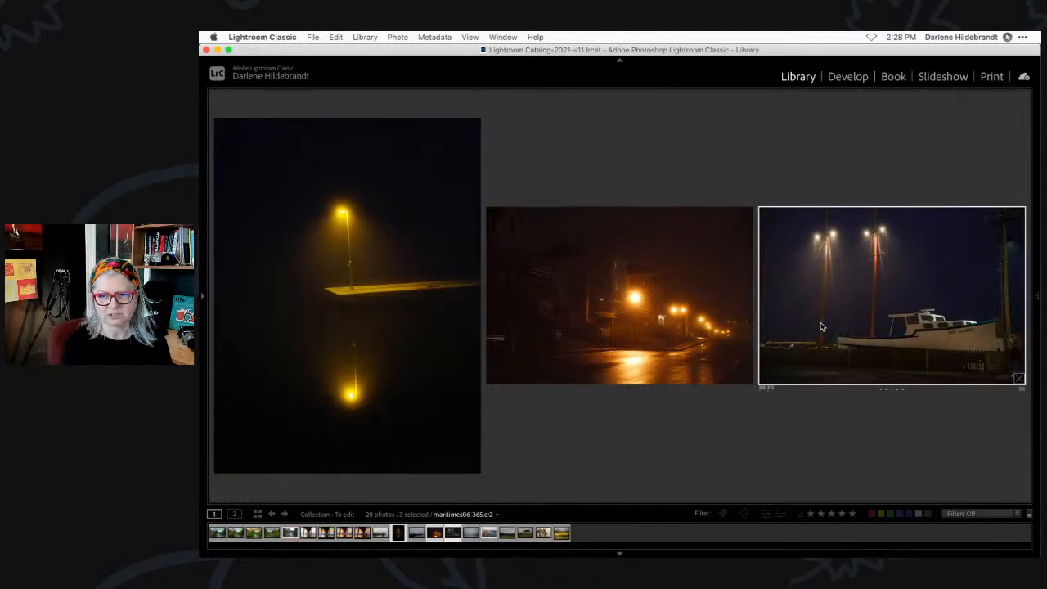
pyautogui.click(834, 325)
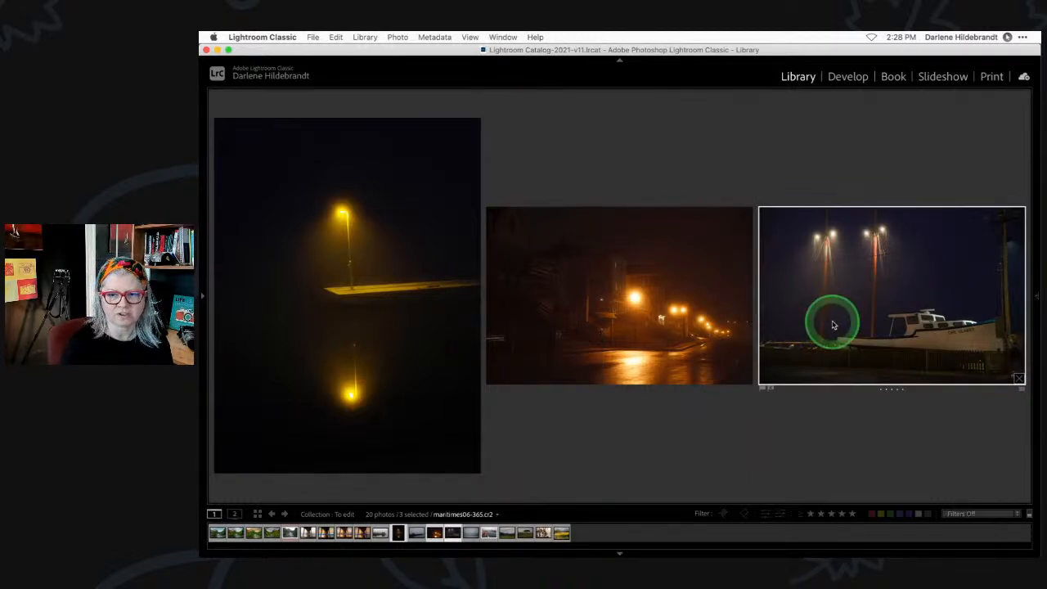
pyautogui.click(814, 327)
pyautogui.click(655, 307)
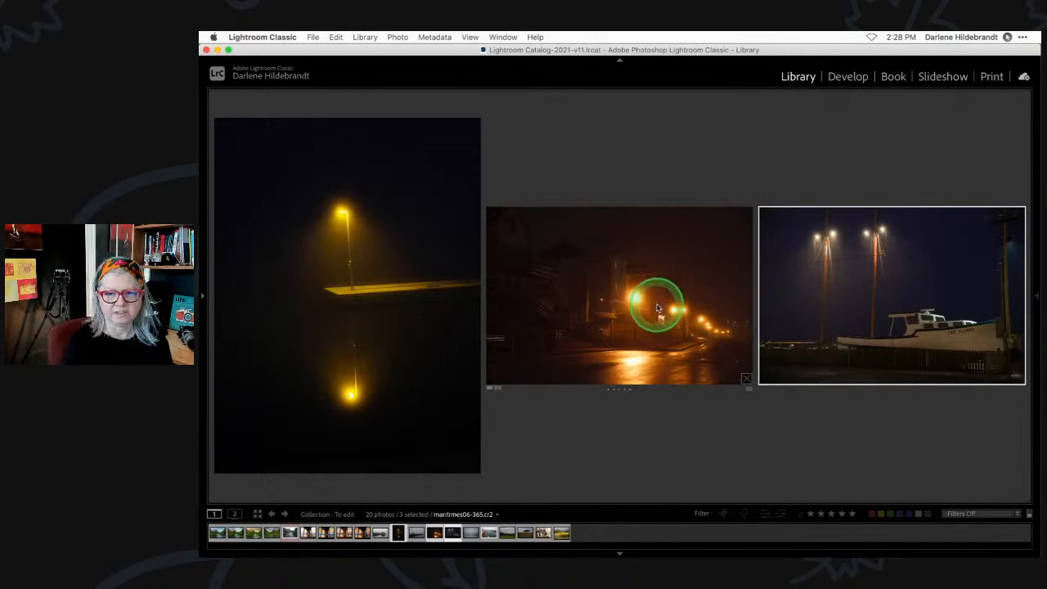
pyautogui.click(364, 283)
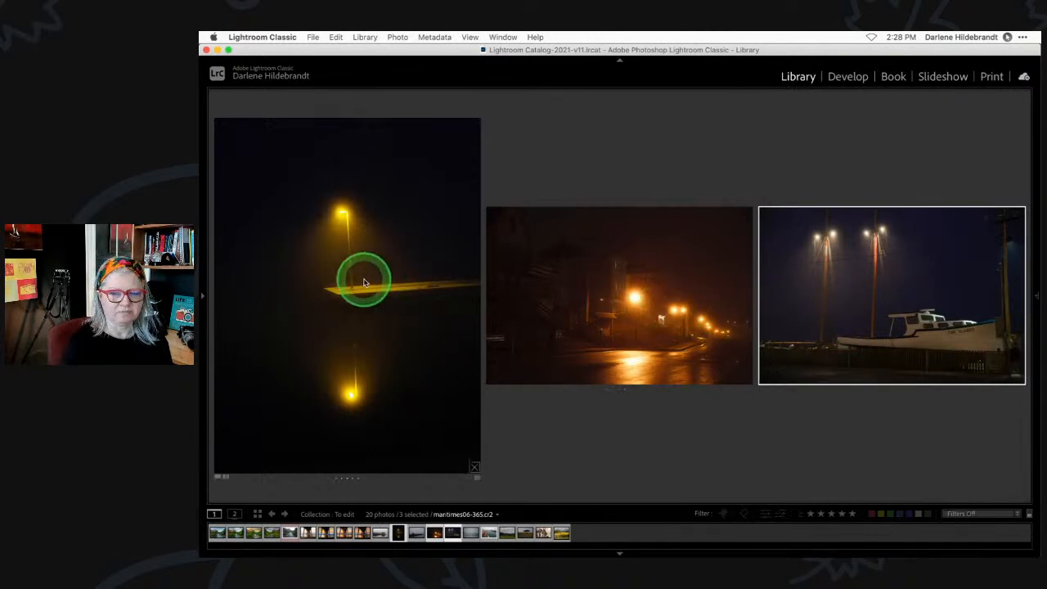
pyautogui.press('Left')
pyautogui.press('Left')
pyautogui.press('e')
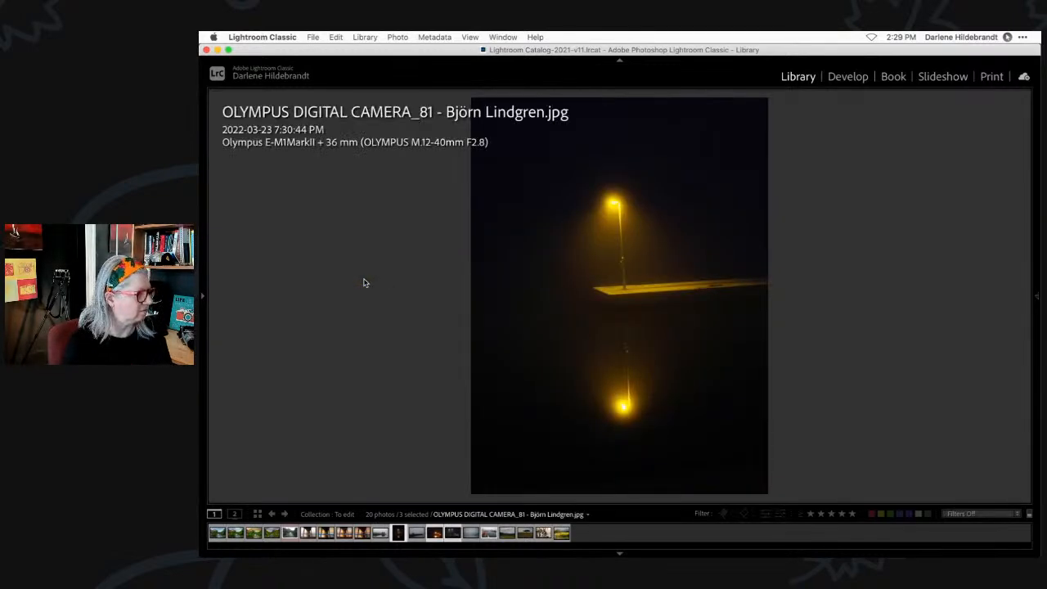
pyautogui.press('Delete')
pyautogui.click(365, 281)
pyautogui.press('super+z')
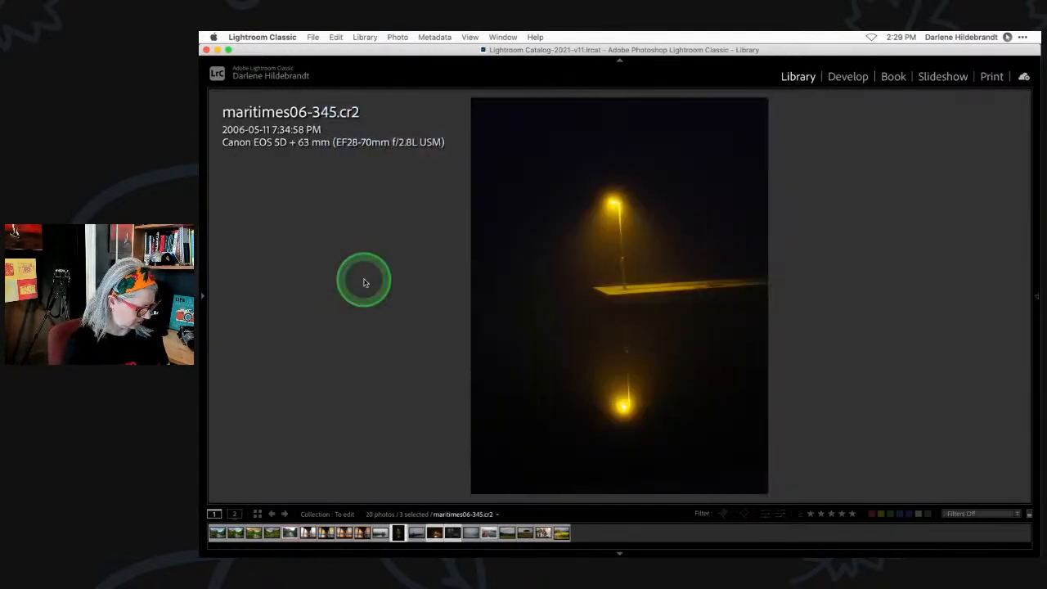
# Show the exposure info overlay and examine the camera settings of the lamppost, street and boat photos in turn.
pyautogui.press('i')
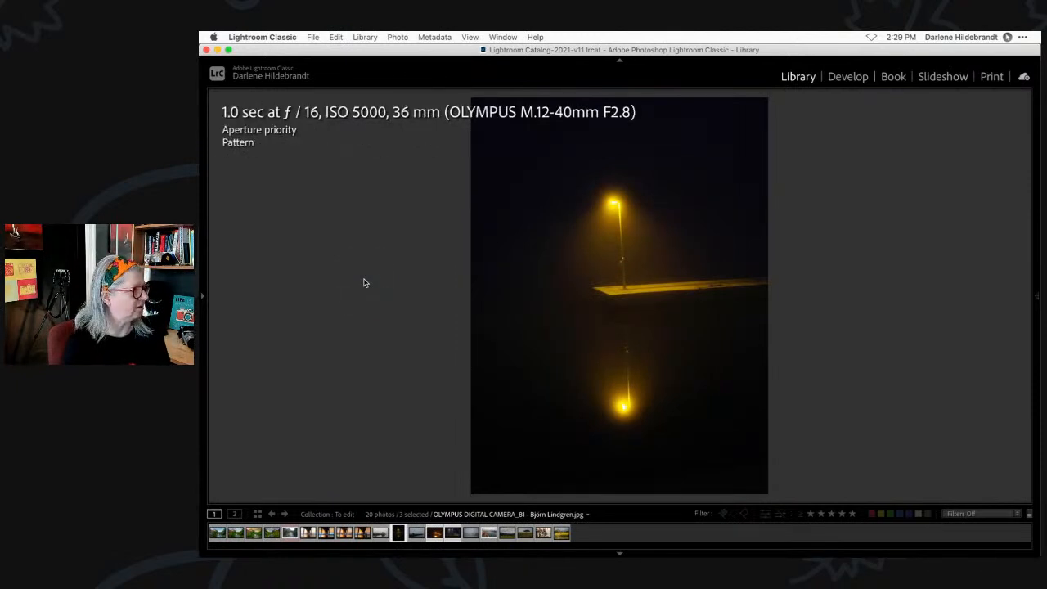
pyautogui.press('Right')
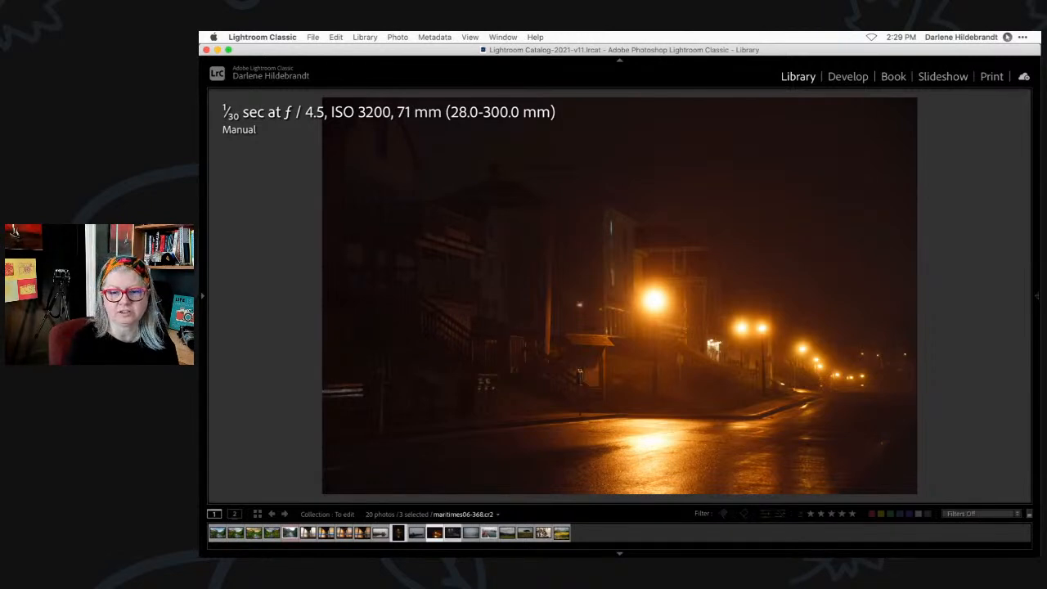
pyautogui.press('Right')
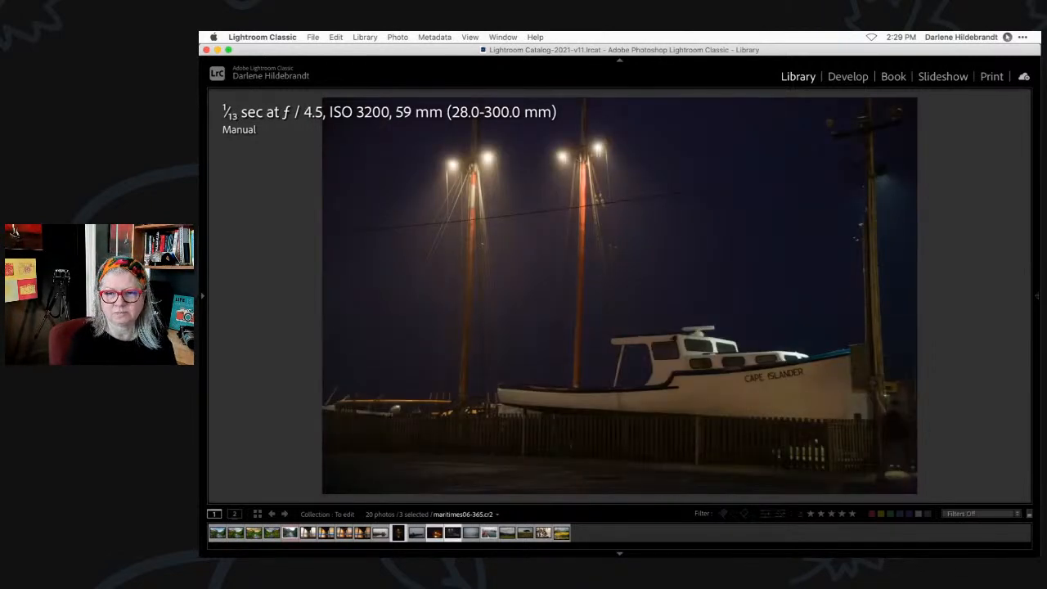
pyautogui.press('Right')
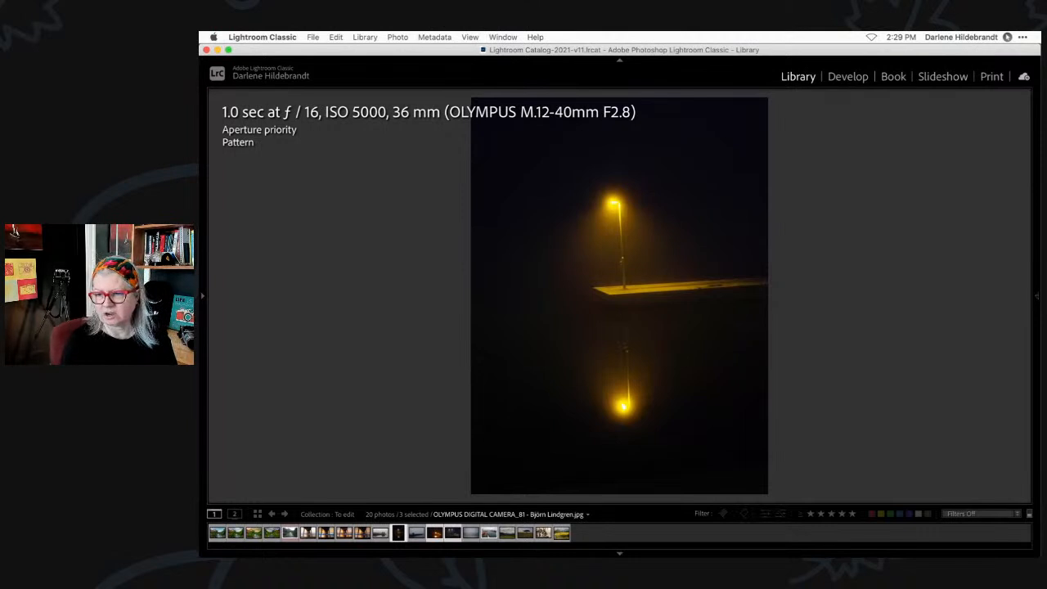
# Inspect the lit pier in the lamppost photo at close zoom, and return to the full view.
pyautogui.moveTo(611, 280); pyautogui.dragTo(684, 316)
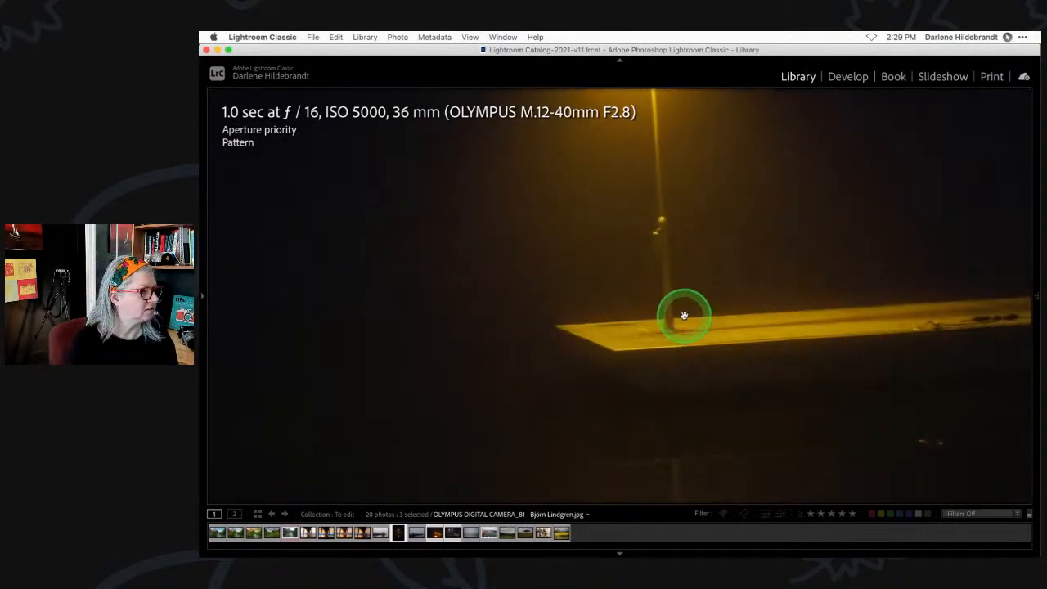
pyautogui.hscroll(5, 684, 316)
pyautogui.click(685, 316)
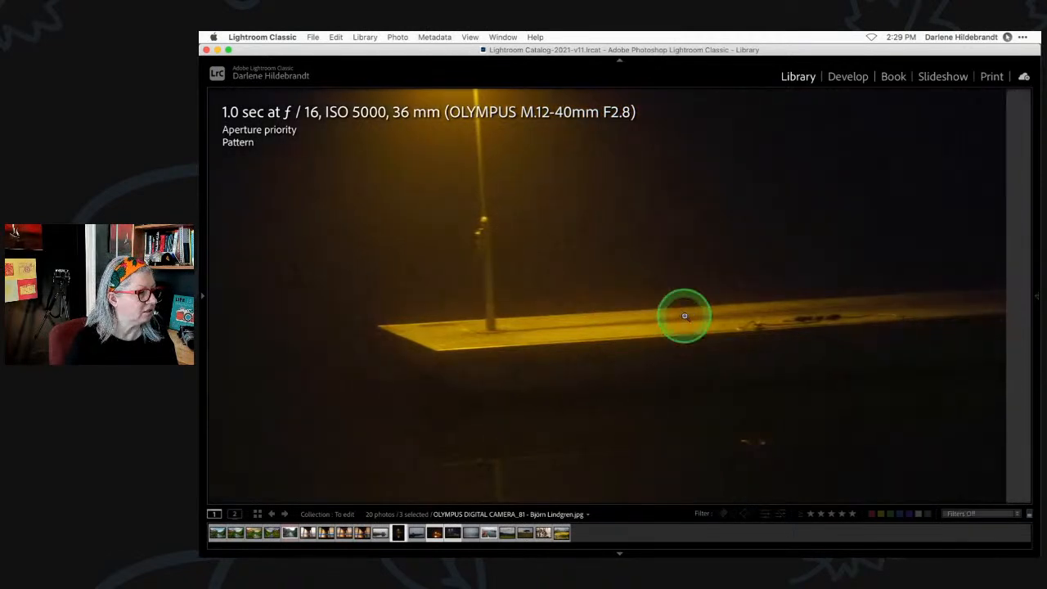
pyautogui.click(685, 316)
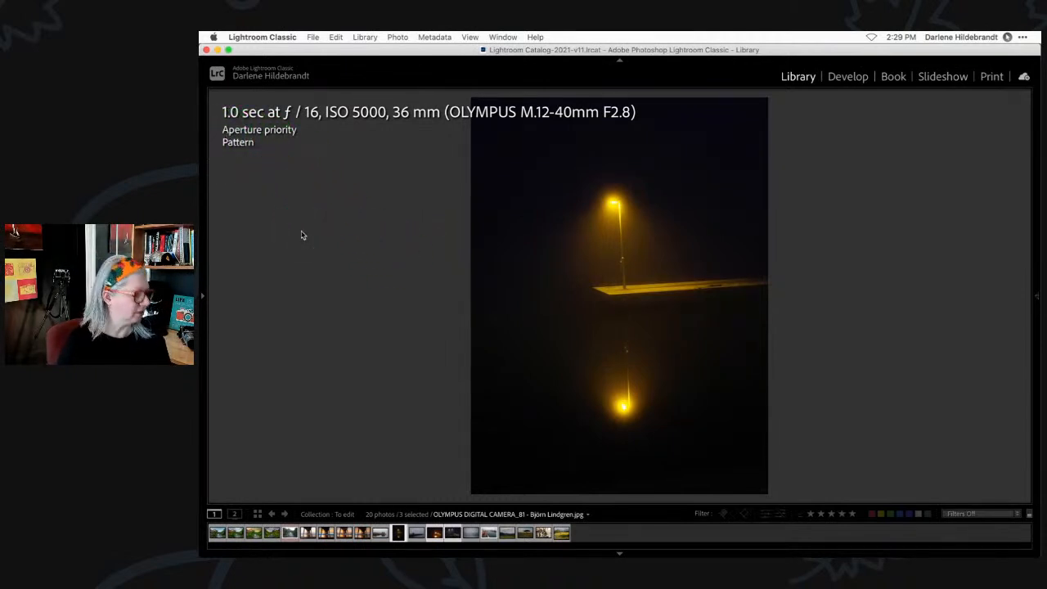
# Brighten the lamppost photo in Develop by setting Whites to +20 and Exposure to +0.70.
pyautogui.press('d')
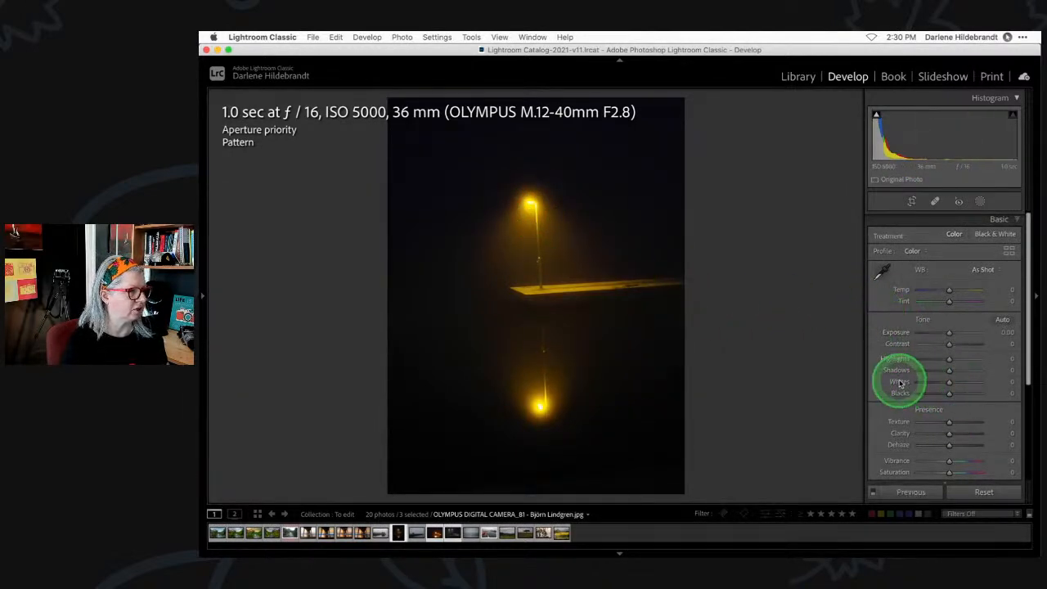
pyautogui.moveTo(900, 382); pyautogui.dragTo(900, 385)
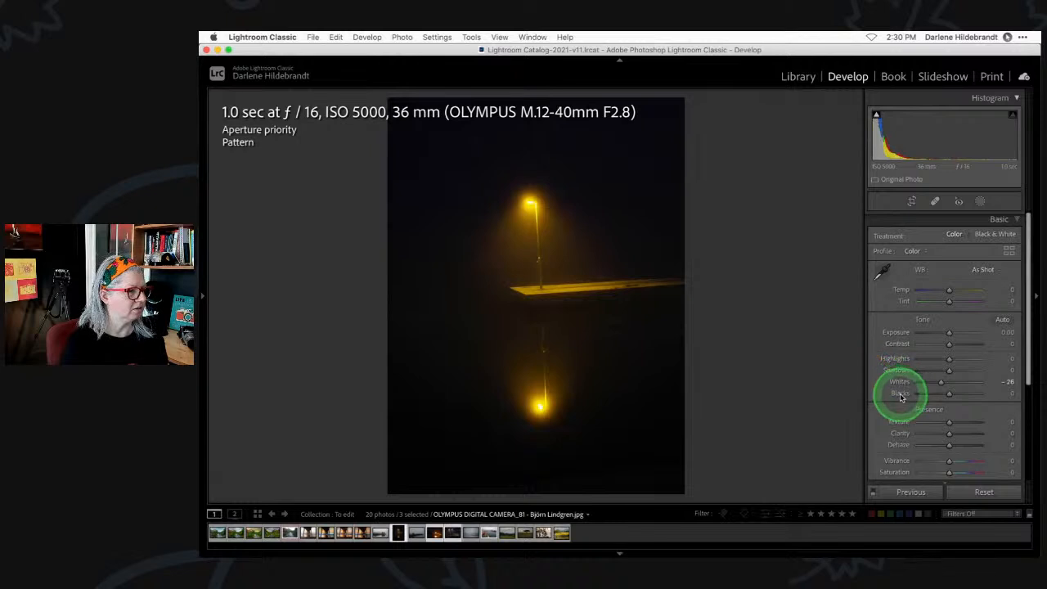
pyautogui.doubleClick(899, 383)
pyautogui.moveTo(947, 384); pyautogui.dragTo(956, 384)
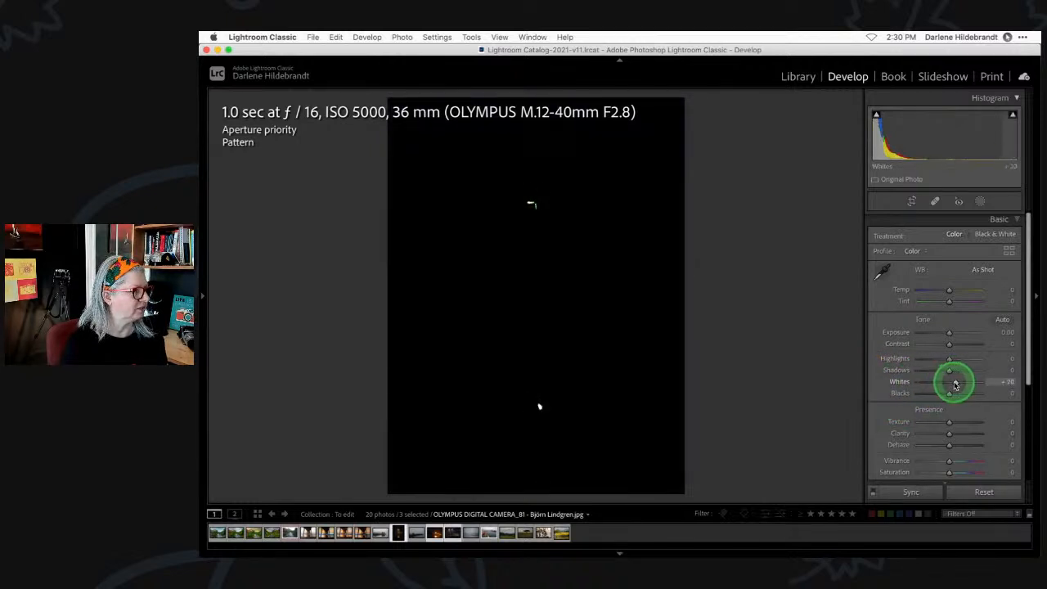
pyautogui.moveTo(947, 330); pyautogui.dragTo(952, 333)
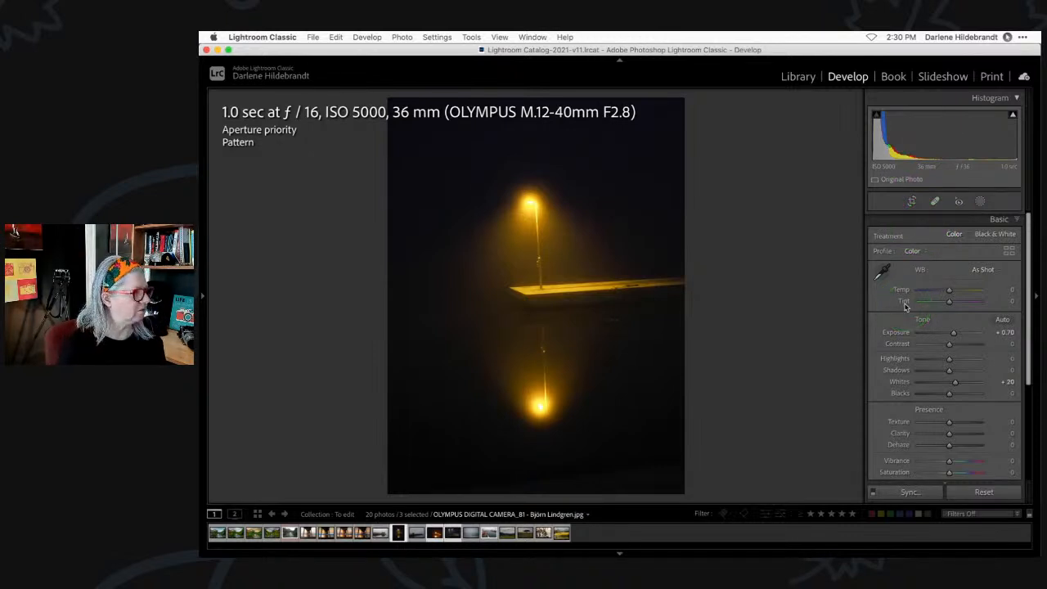
# Switch to the boat photo maritimes06-365.cr2 and apply the Camera Landscape profile from the camera matching profiles.
pyautogui.click(736, 297)
pyautogui.press('Left')
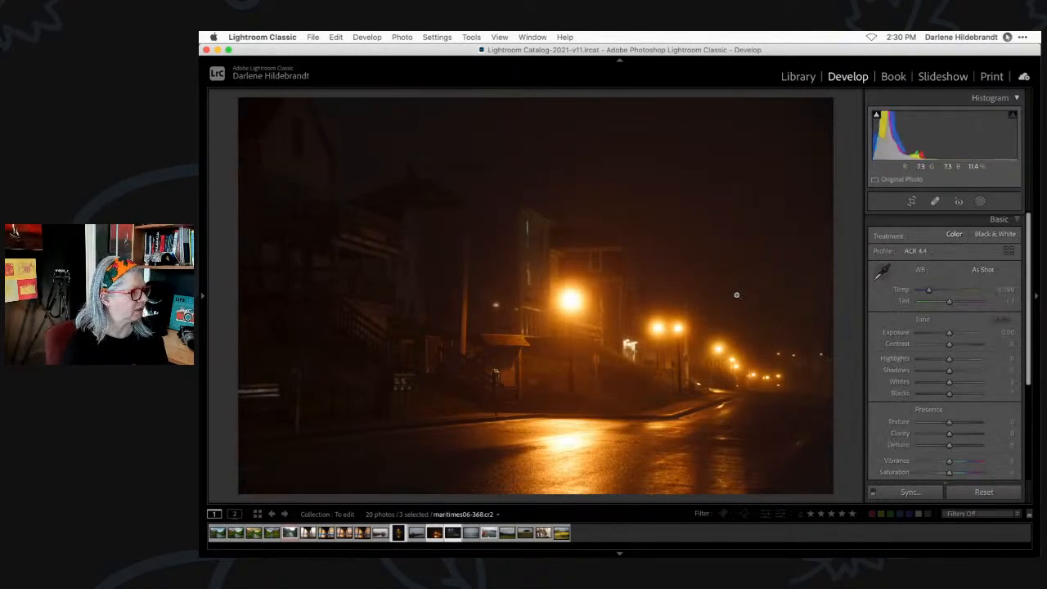
pyautogui.press('Left')
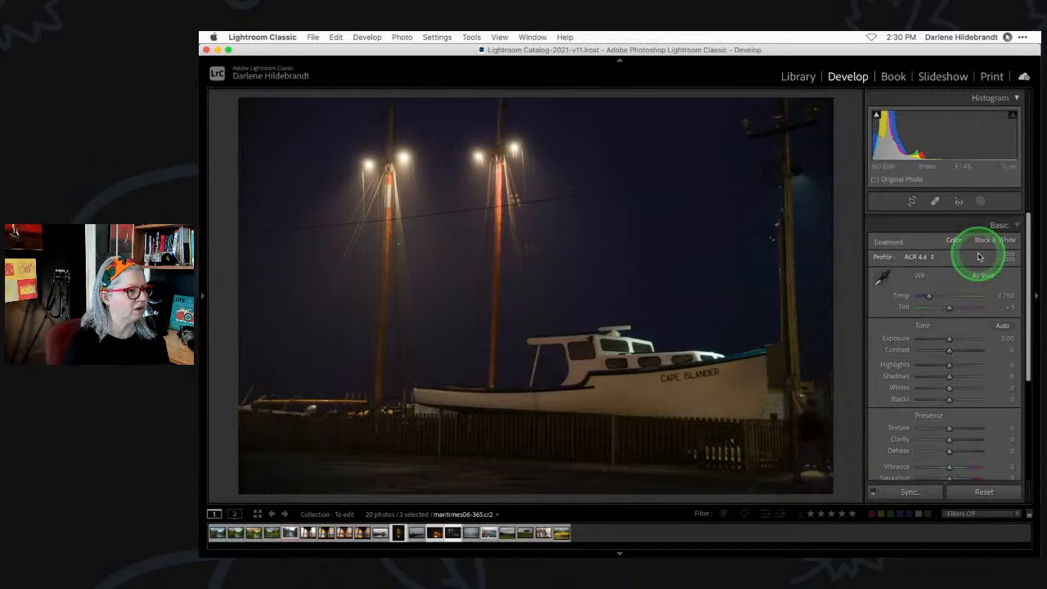
pyautogui.click(919, 253)
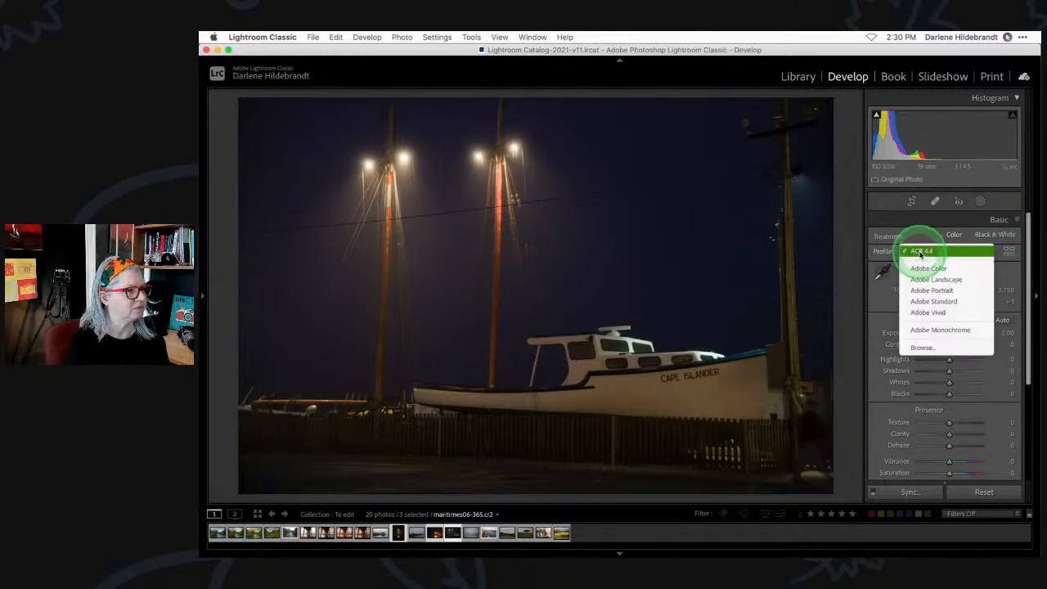
pyautogui.click(875, 255)
pyautogui.click(1010, 255)
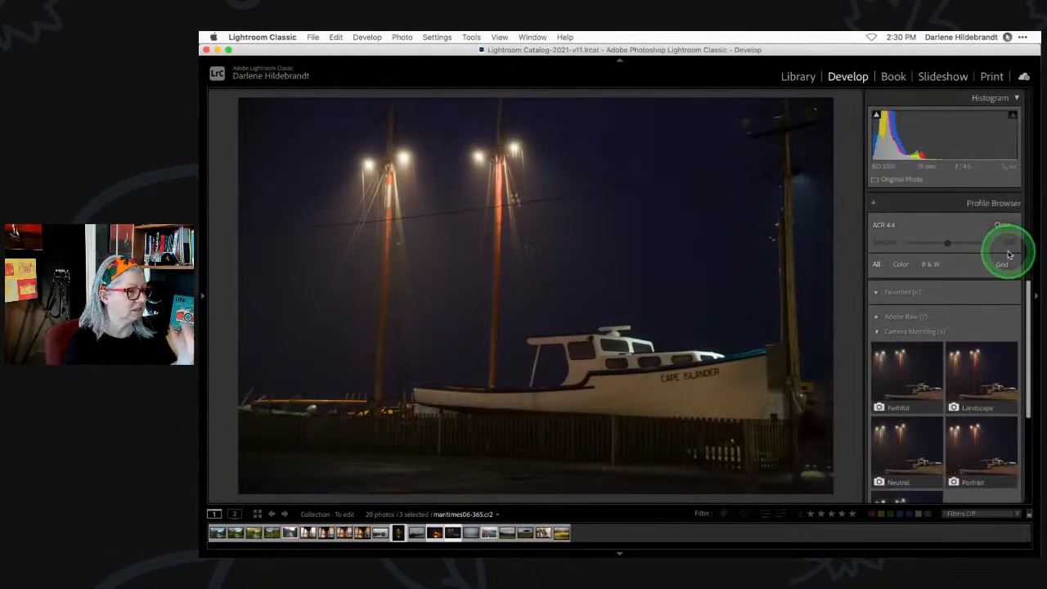
pyautogui.scroll(-2, 993, 287)
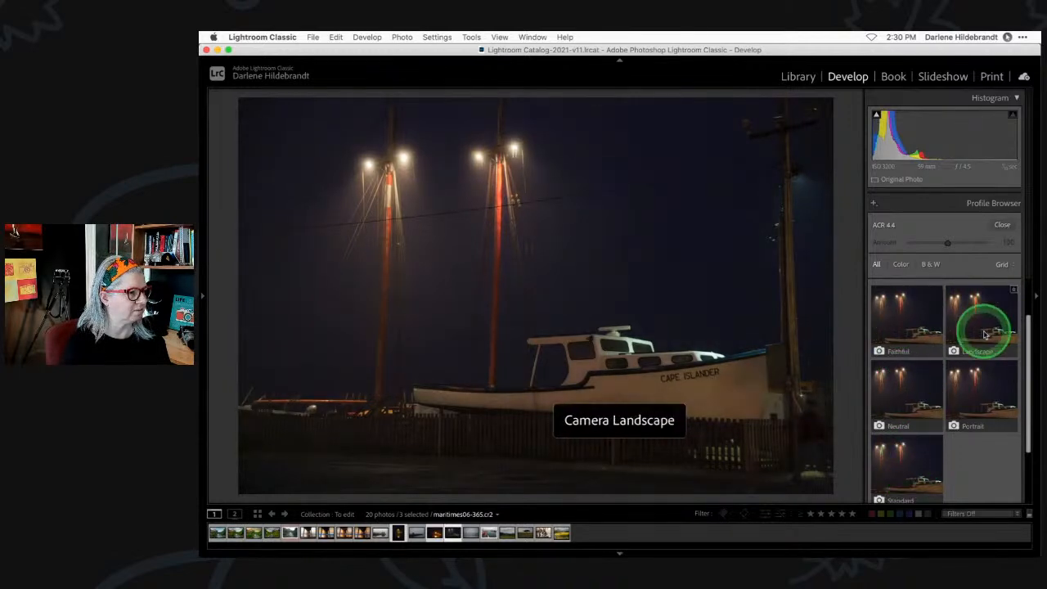
pyautogui.click(984, 322)
pyautogui.scroll(2, 990, 295)
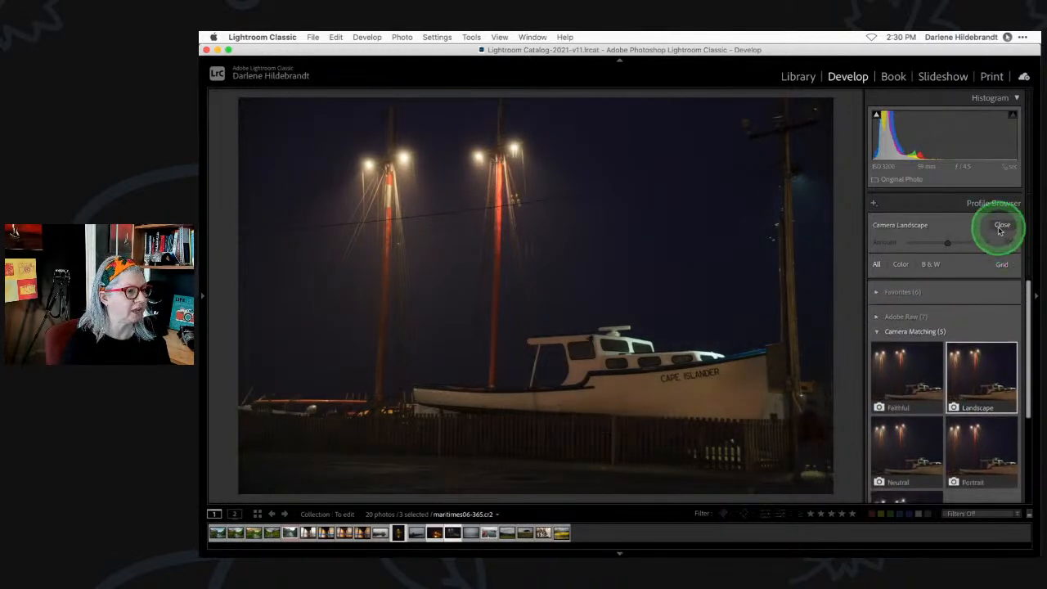
# Close the profile browser and set the boat photo's Whites to +17 while checking for highlight clipping.
pyautogui.click(1002, 226)
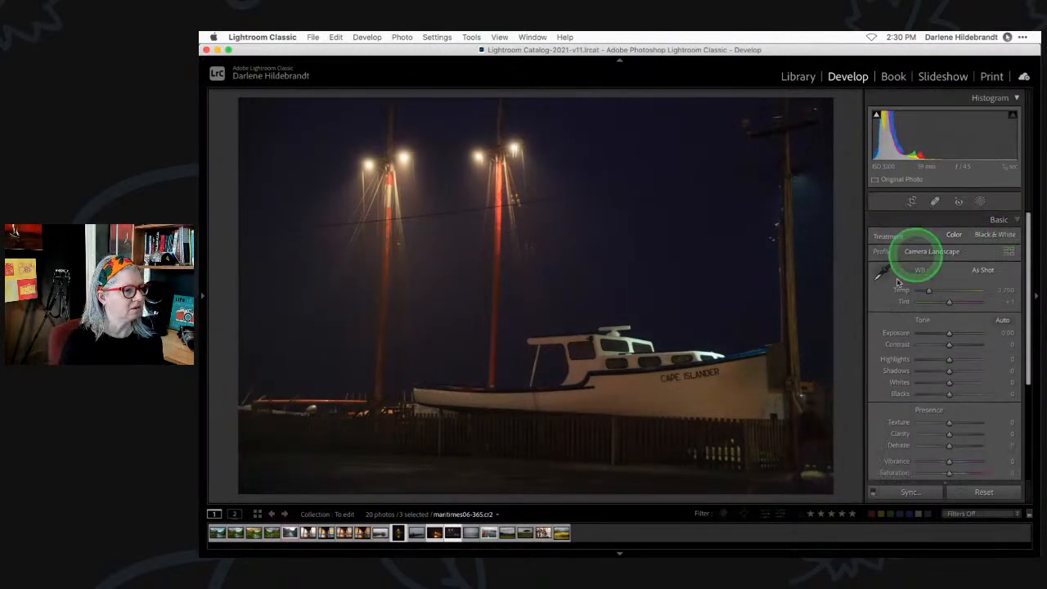
pyautogui.keyDown('alt'); pyautogui.click(950, 383); pyautogui.keyUp('alt')
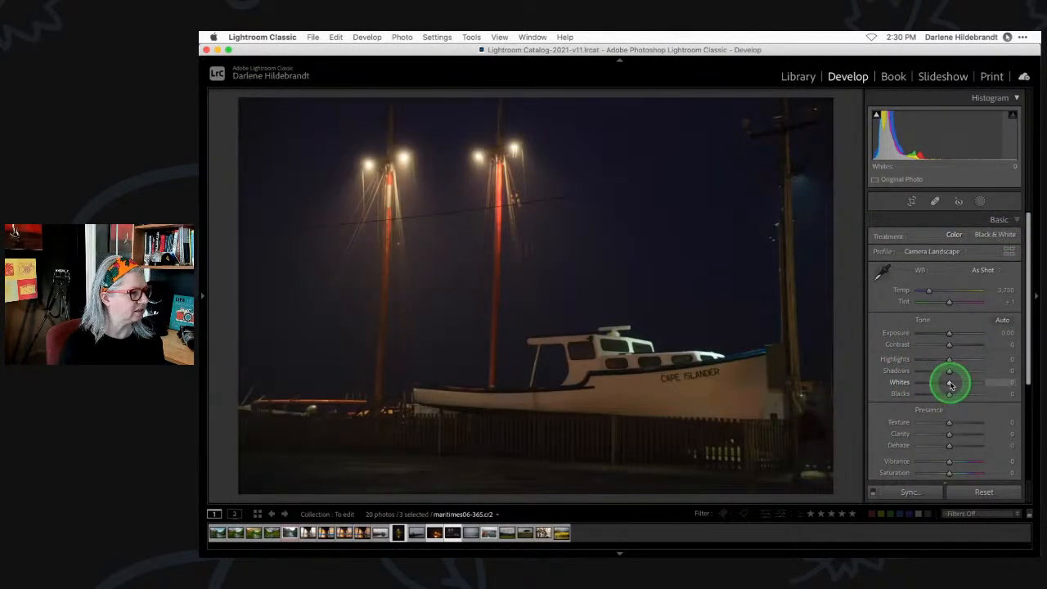
pyautogui.keyDown('alt'); pyautogui.click(950, 384); pyautogui.keyUp('alt')
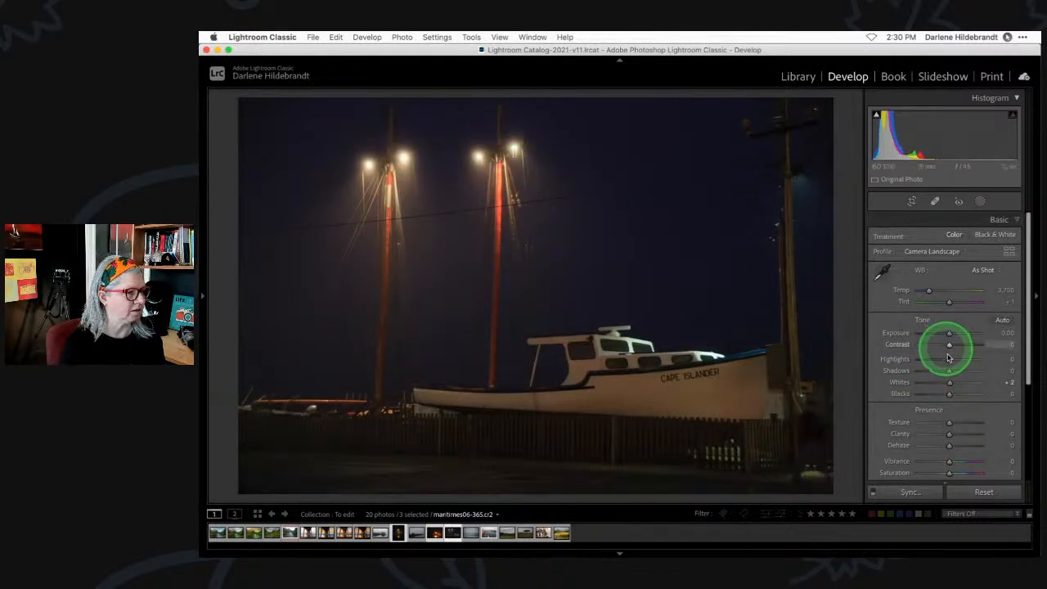
pyautogui.keyDown('alt'); pyautogui.click(949, 385); pyautogui.keyUp('alt')
pyautogui.moveTo(953, 385); pyautogui.dragTo(955, 385)
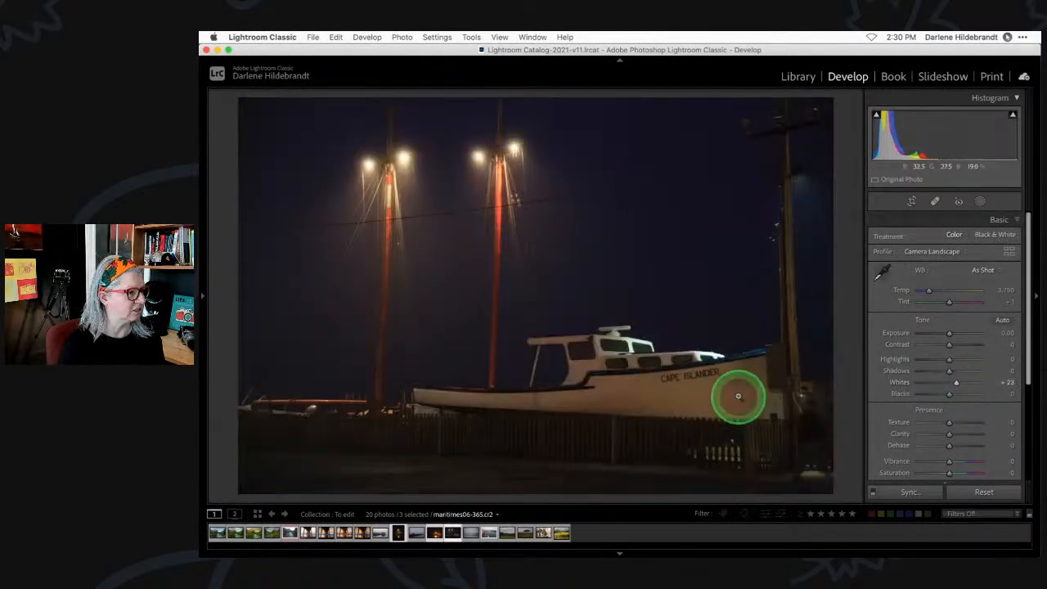
pyautogui.keyDown('alt'); pyautogui.click(953, 384); pyautogui.keyUp('alt')
pyautogui.moveTo(959, 384); pyautogui.dragTo(954, 385)
# Set the boat photo's Blacks to -19 with the clipping preview and raise Exposure to +0.50.
pyautogui.keyDown('alt'); pyautogui.click(949, 395); pyautogui.keyUp('alt')
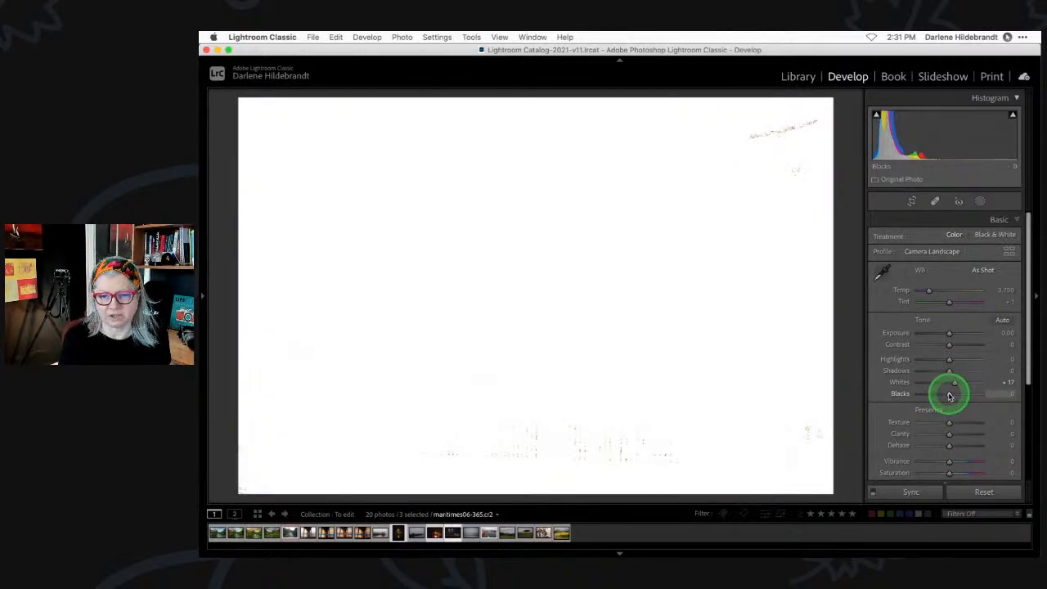
pyautogui.moveTo(949, 396); pyautogui.dragTo(943, 397)
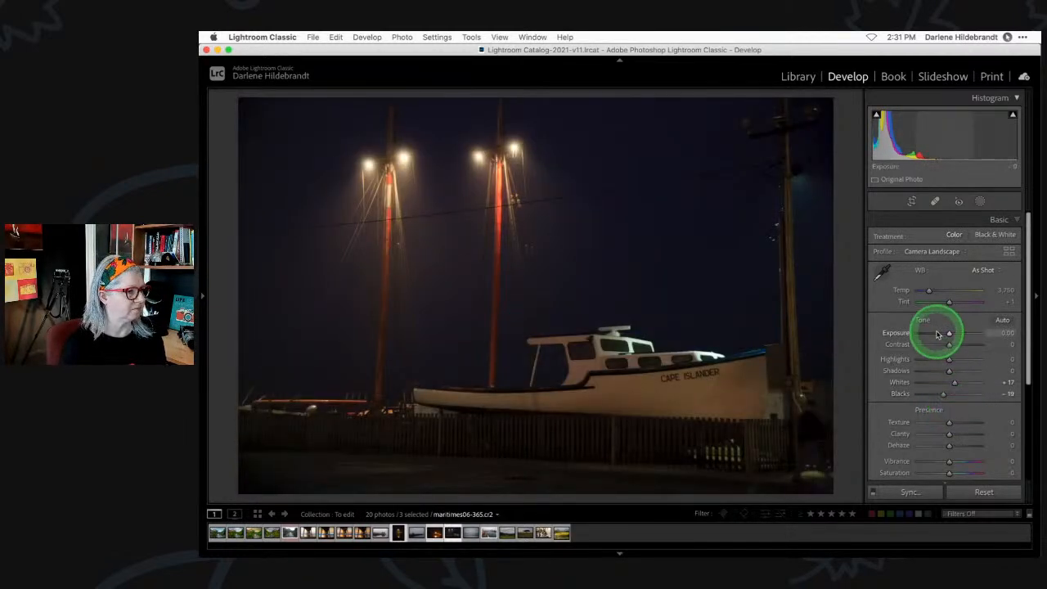
pyautogui.moveTo(950, 334); pyautogui.dragTo(946, 337)
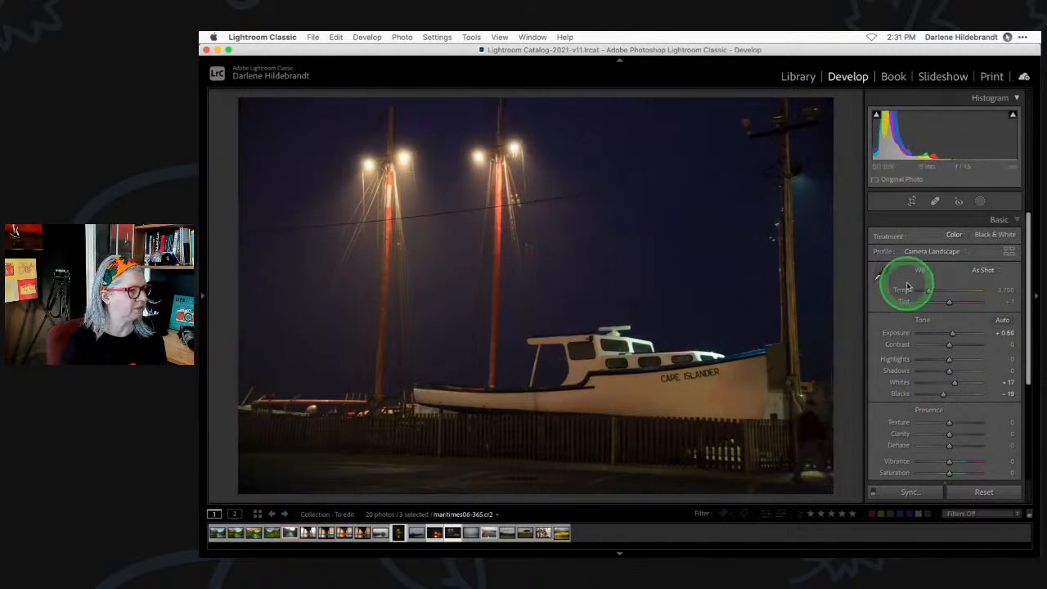
# Try the Daylight and Tungsten white balance presets on the boat photo, and set Temp to 3,697.
pyautogui.moveTo(994, 272); pyautogui.dragTo(982, 290)
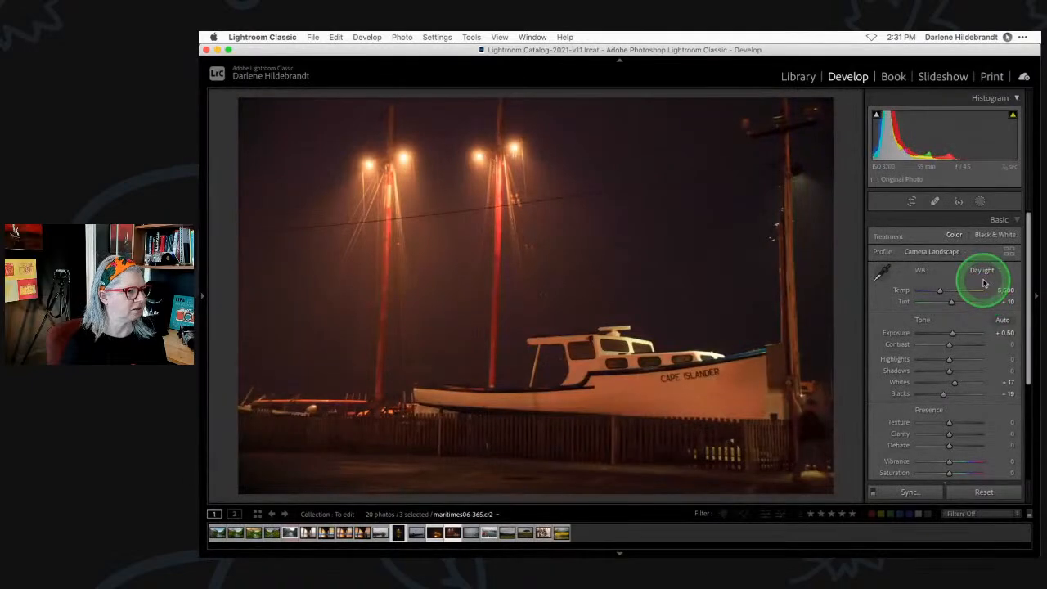
pyautogui.moveTo(982, 275); pyautogui.dragTo(977, 301)
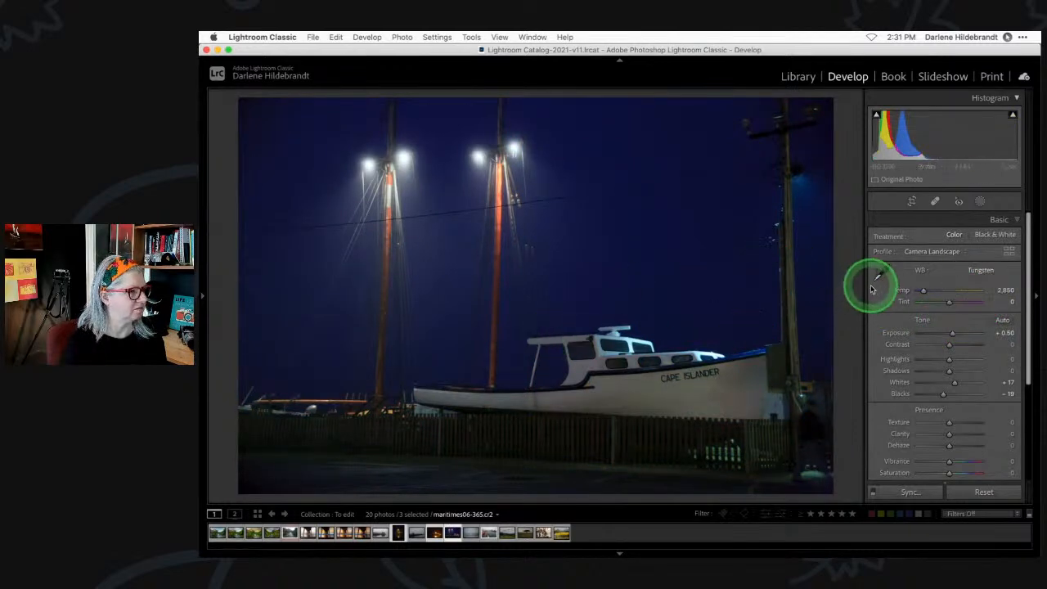
pyautogui.moveTo(923, 291); pyautogui.dragTo(930, 292)
# Compare the boat photo before and after the white balance and tone edits several times.
pyautogui.press('\\')
pyautogui.press('\\')
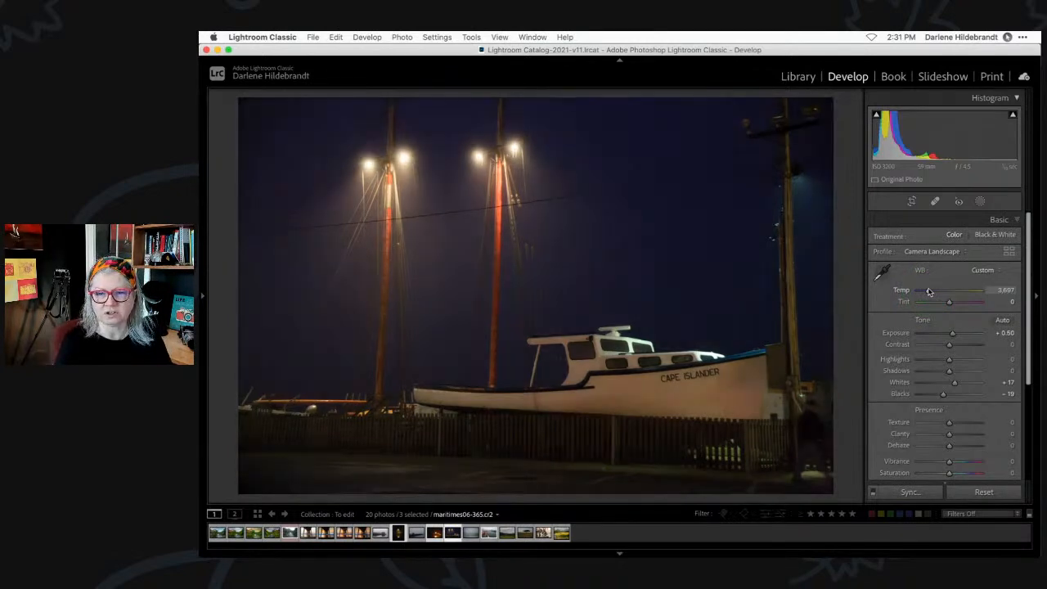
pyautogui.press('\\')
pyautogui.press('\\')
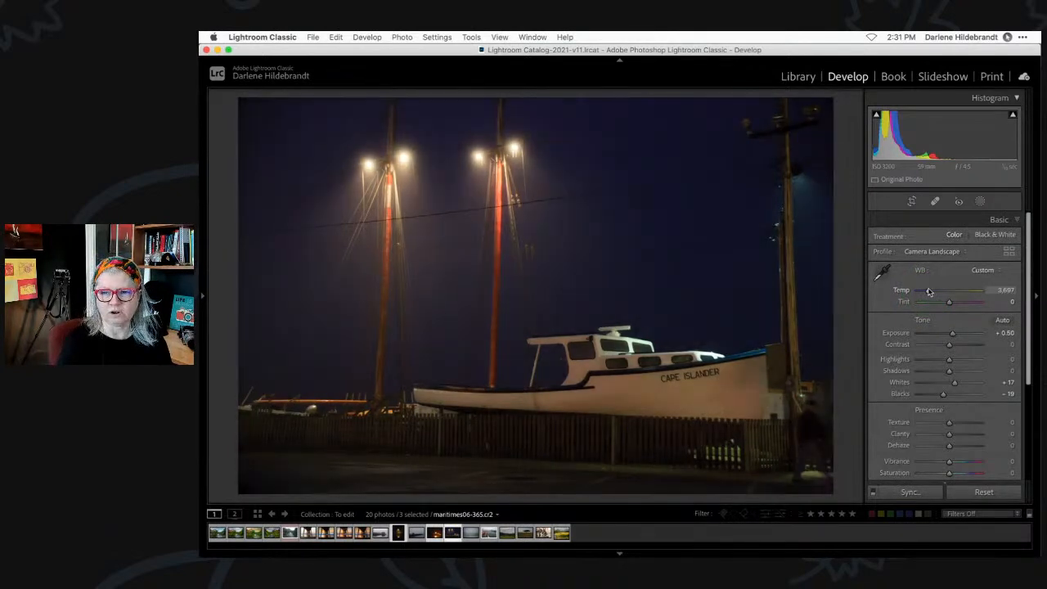
pyautogui.press('\\')
pyautogui.press('\\')
pyautogui.click(929, 292)
pyautogui.click(913, 353)
# Try a stronger Dehaze on the boat photo, and reset it to 0.
pyautogui.scroll(-2, 912, 339)
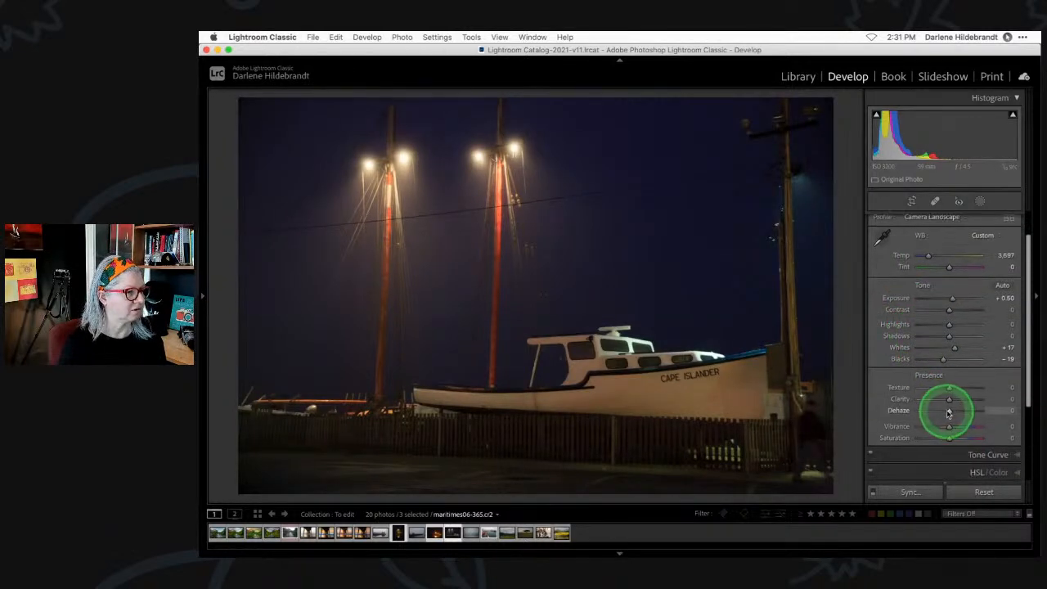
pyautogui.moveTo(949, 411)
pyautogui.mouseDown()
pyautogui.moveTo(968, 412)
pyautogui.moveTo(922, 411)
pyautogui.moveTo(967, 413)
pyautogui.mouseUp()
pyautogui.doubleClick(965, 411)
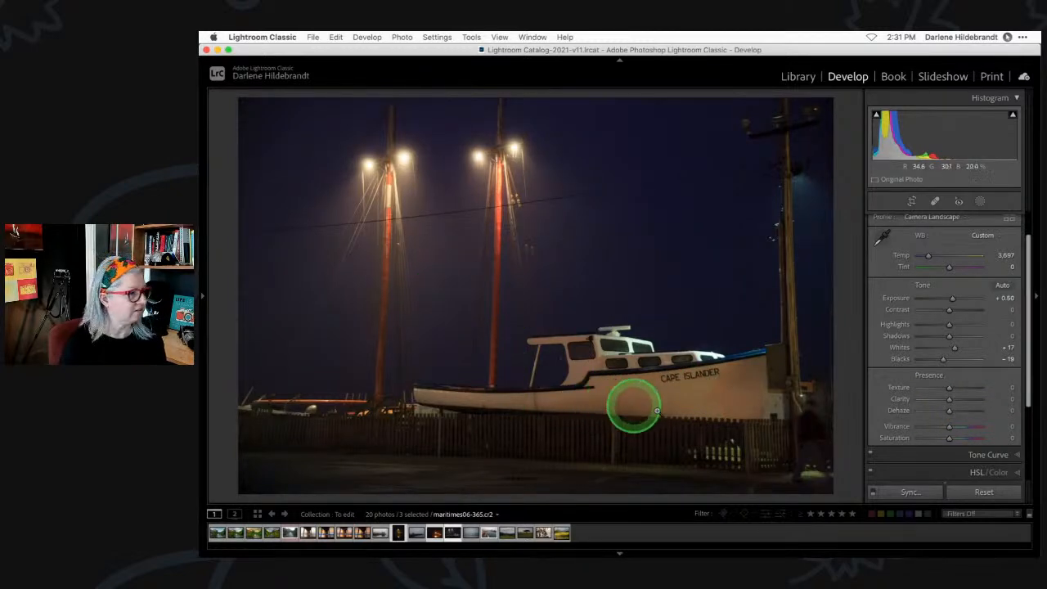
# Set the boat photo's Clarity to +23, Highlights to -30, Blacks to -26 and Exposure to +0.70, comparing before and after.
pyautogui.moveTo(942, 399); pyautogui.dragTo(952, 398)
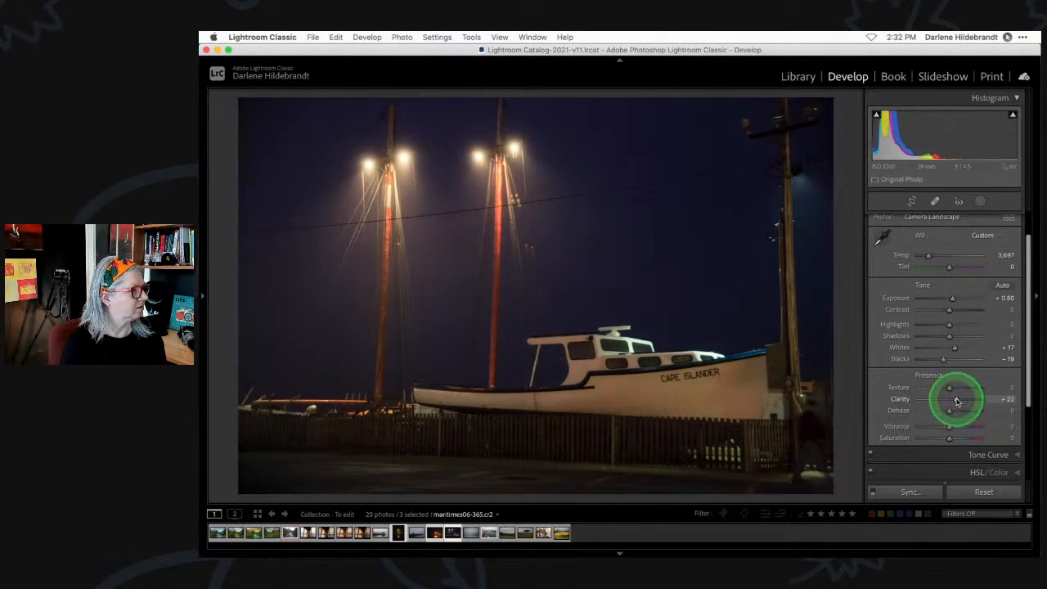
pyautogui.moveTo(949, 324); pyautogui.dragTo(938, 360)
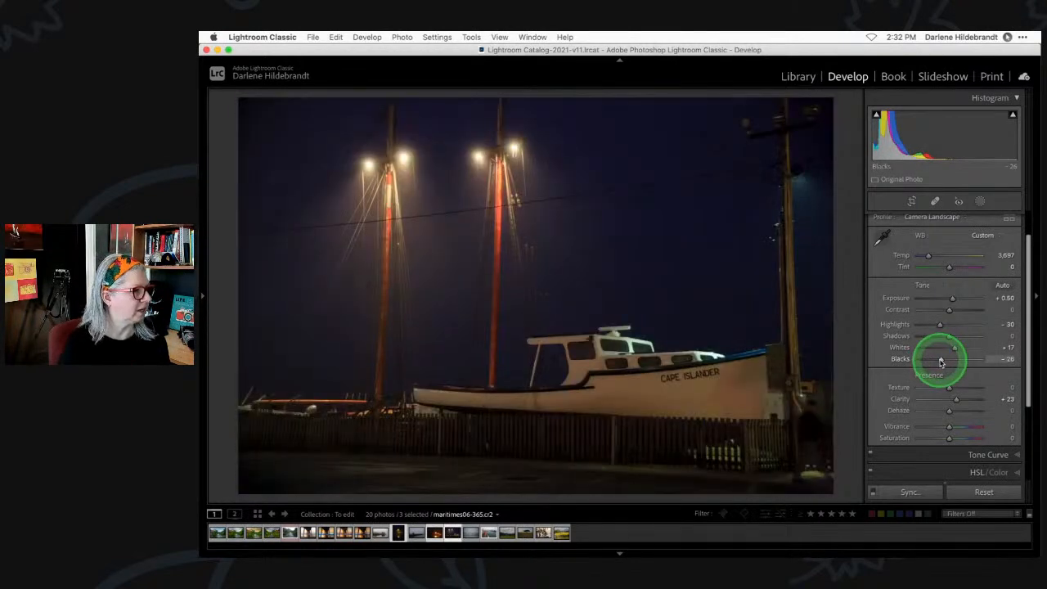
pyautogui.press('\\')
pyautogui.press('\\')
pyautogui.press('\\')
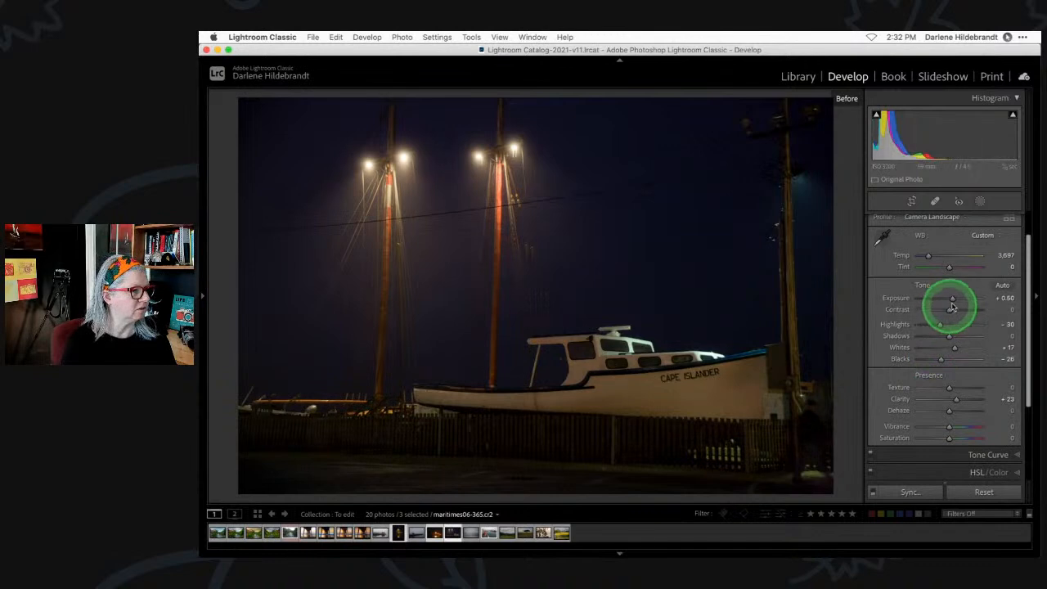
pyautogui.press('\\')
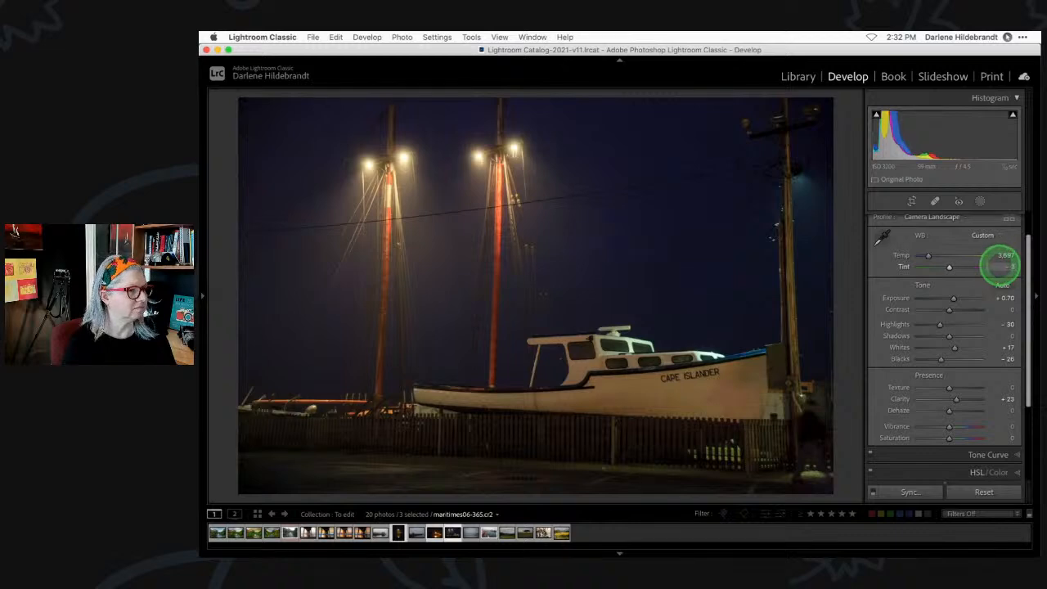
# Return to the Library grid, view the red dock harbour photo maritimes06-338.cr2 enlarged, and go back to the grid.
pyautogui.press('g')
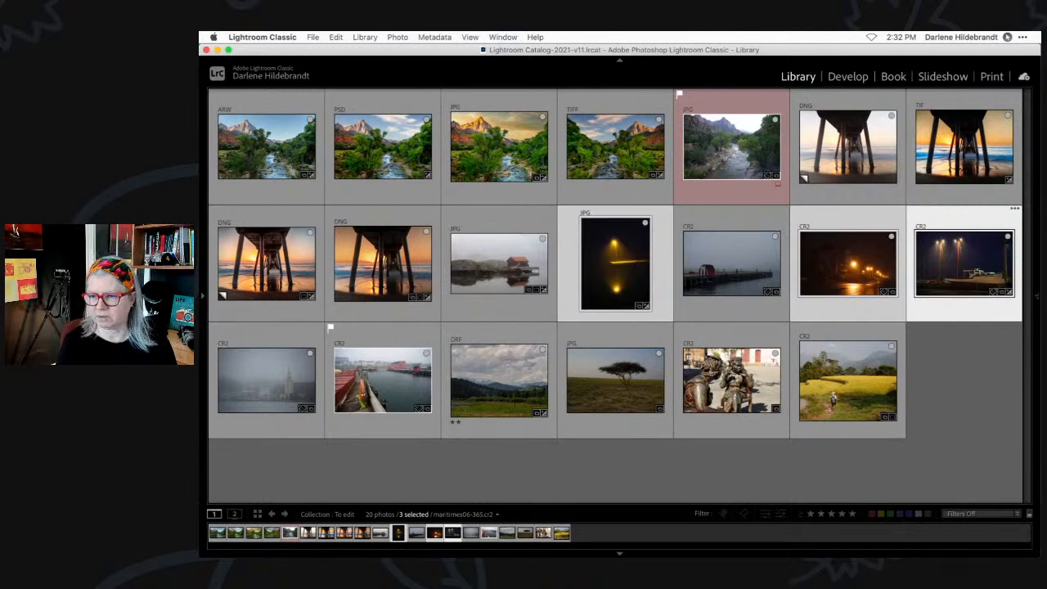
pyautogui.press('super+shift+e')
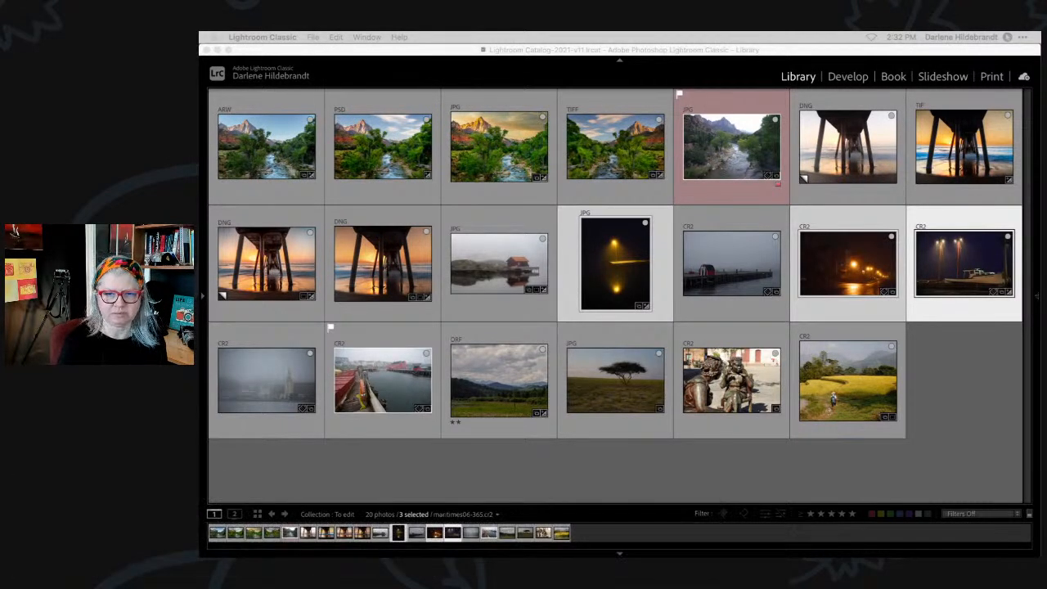
pyautogui.click(446, 458)
pyautogui.doubleClick(399, 394)
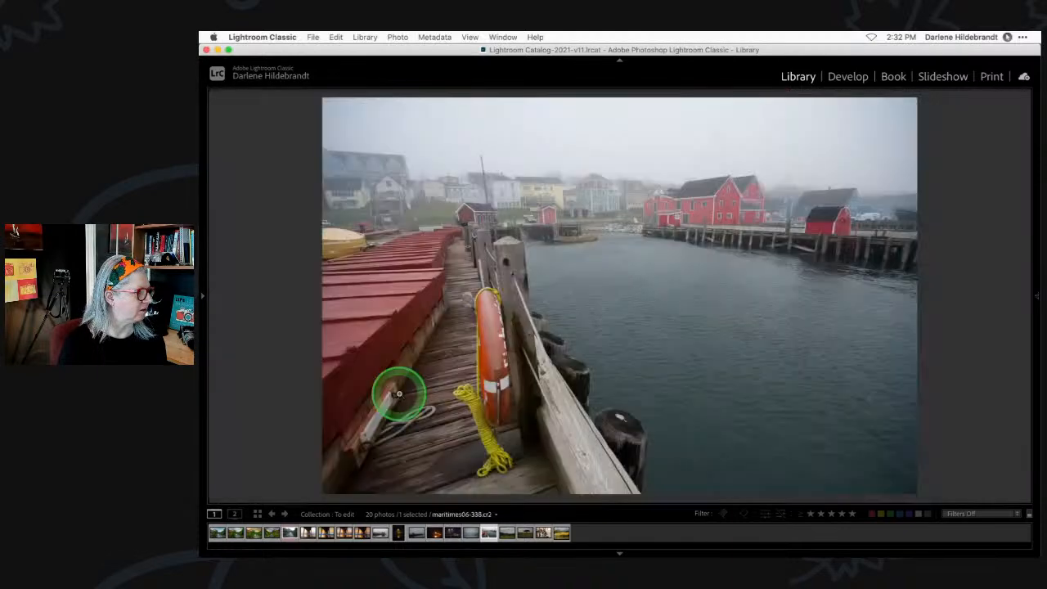
pyautogui.press('g')
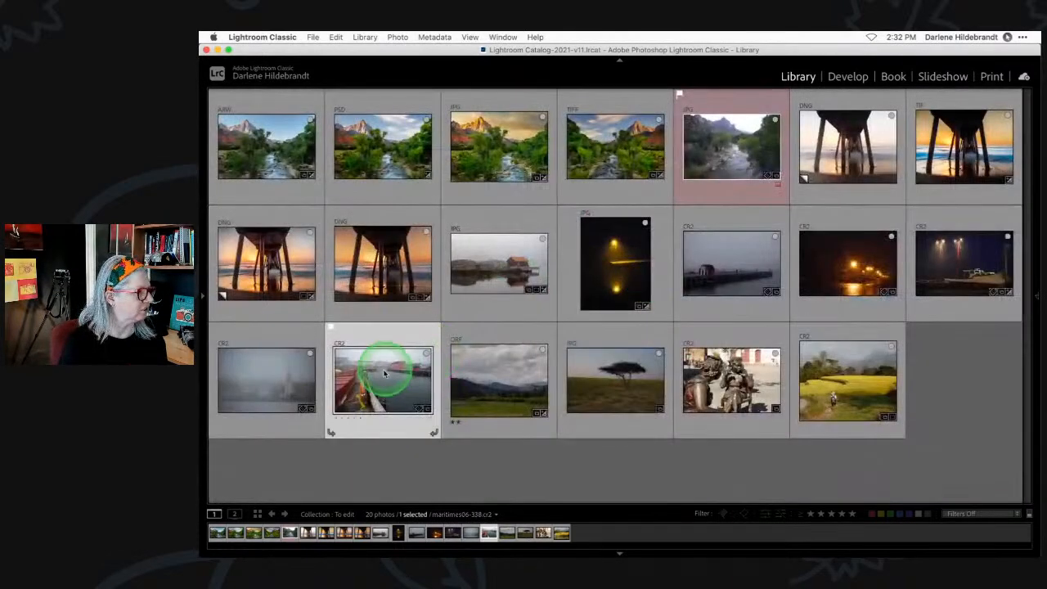
# Go to the harbour photo's folder in the library, and open the finished files folder under Halifax.
pyautogui.rightClick(383, 364)
pyautogui.click(426, 262)
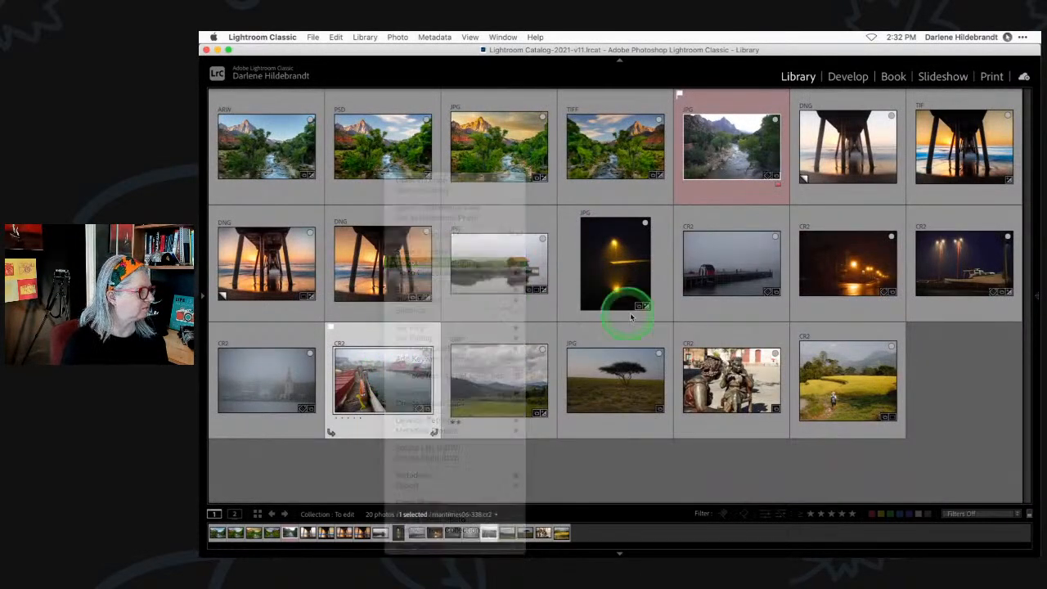
pyautogui.scroll(-5, 630, 317)
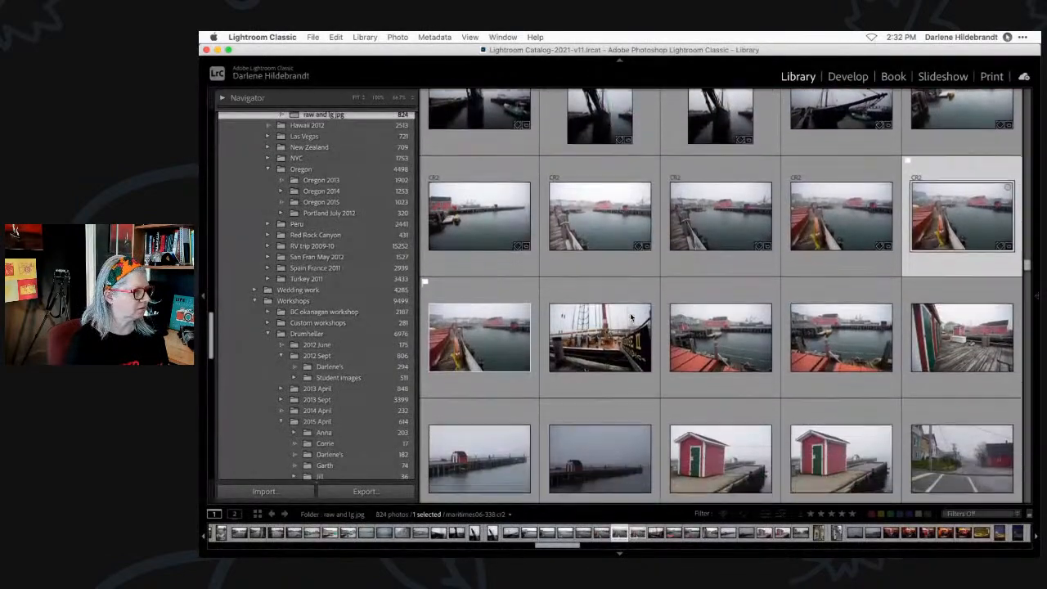
pyautogui.scroll(3, 346, 222)
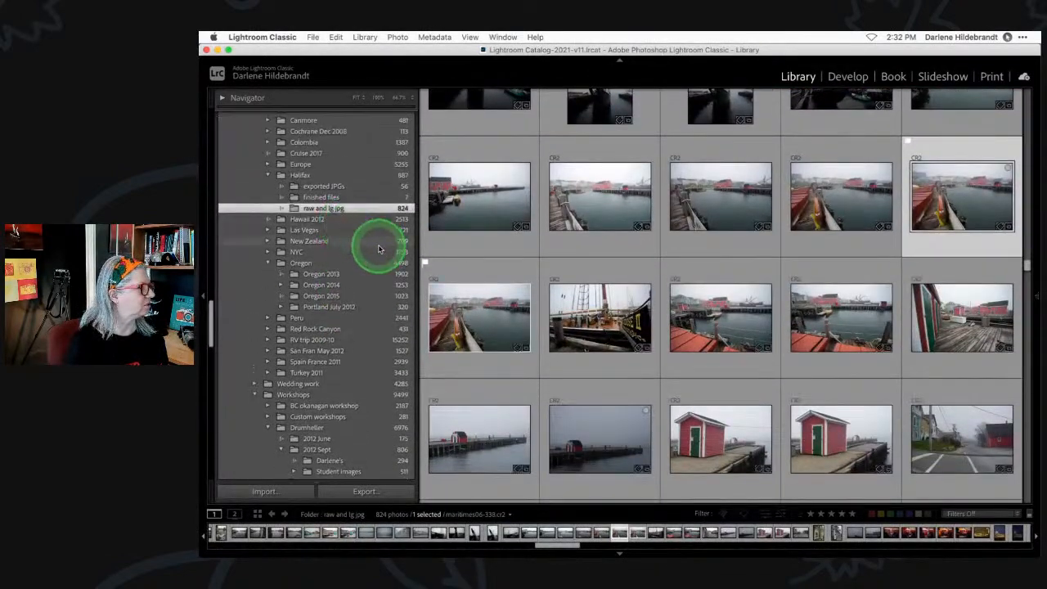
pyautogui.click(327, 197)
# View the finished harbour photo maritimes06-339f.jpg (Copy 1) enlarged with all panels hidden.
pyautogui.doubleClick(448, 274)
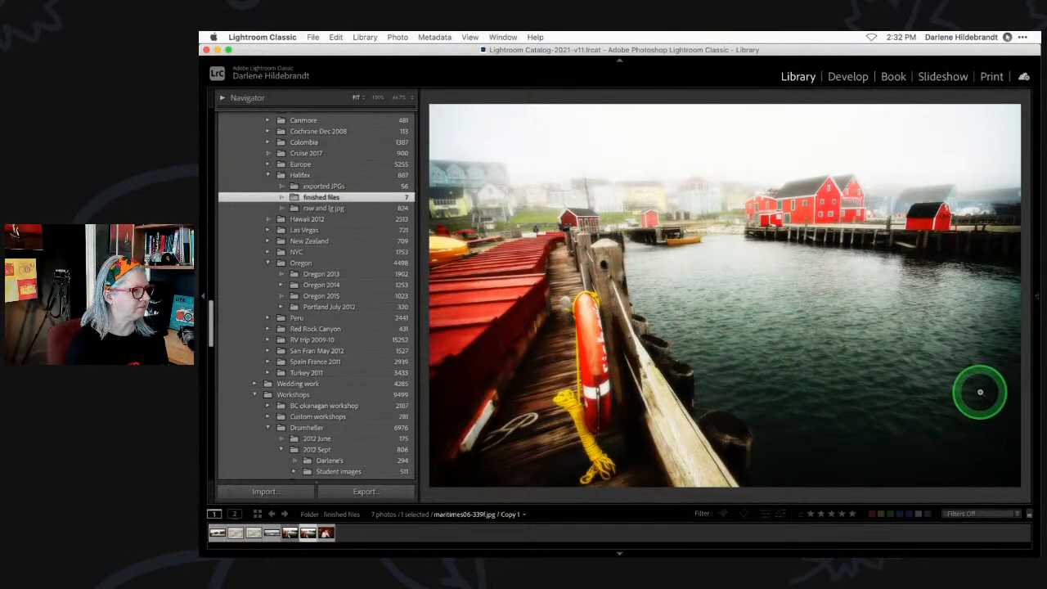
pyautogui.hotkey('shift', 'Tab')
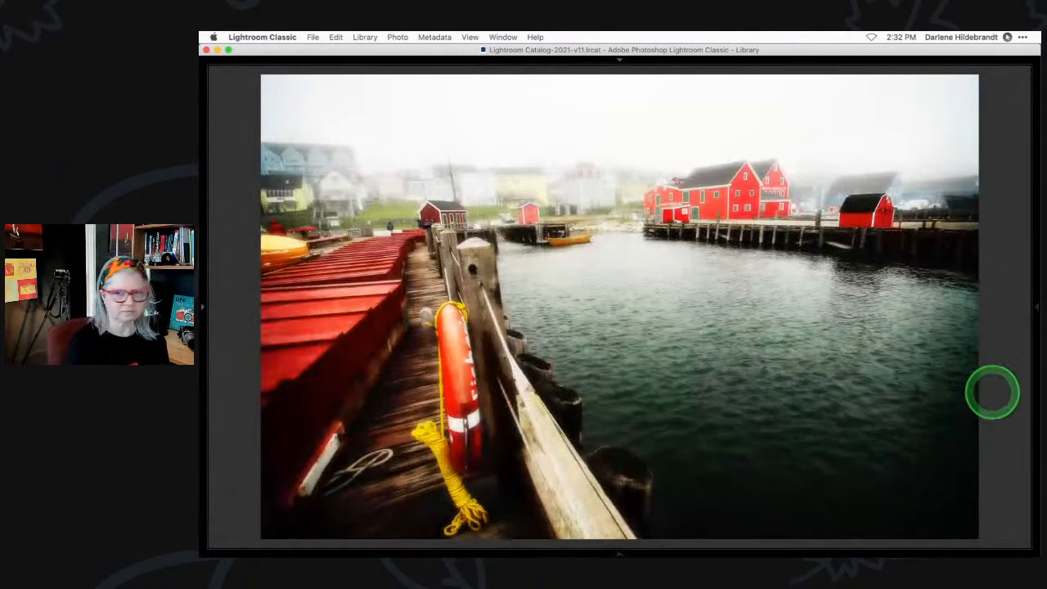
pyautogui.press('l')
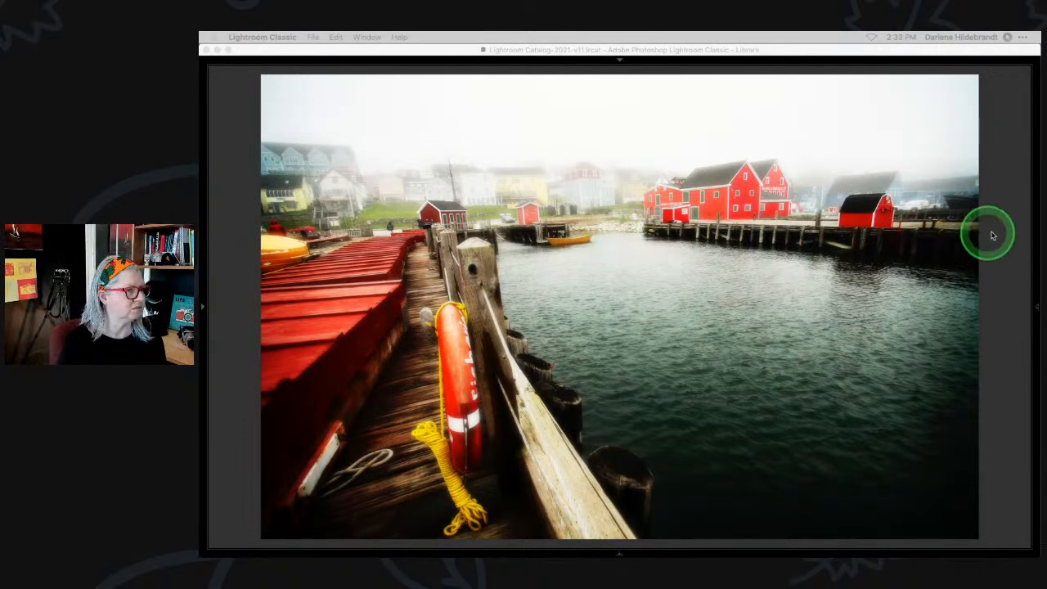
# View the finished lighthouse and bench panorama enlarged, and reopen the finished red dock harbour photo.
pyautogui.press('g')
pyautogui.doubleClick(603, 123)
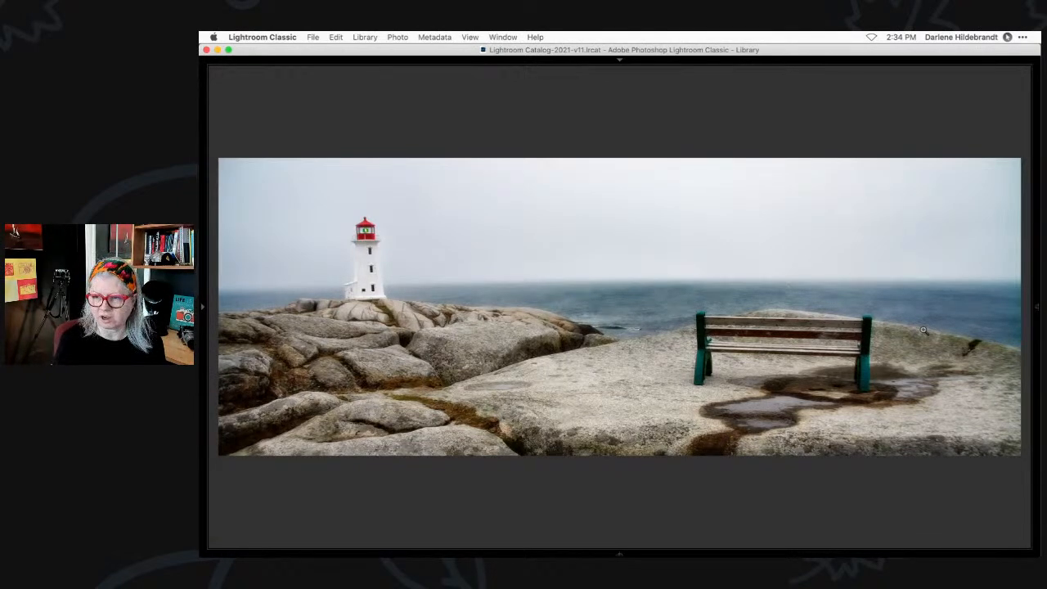
pyautogui.press('g')
pyautogui.click(924, 329)
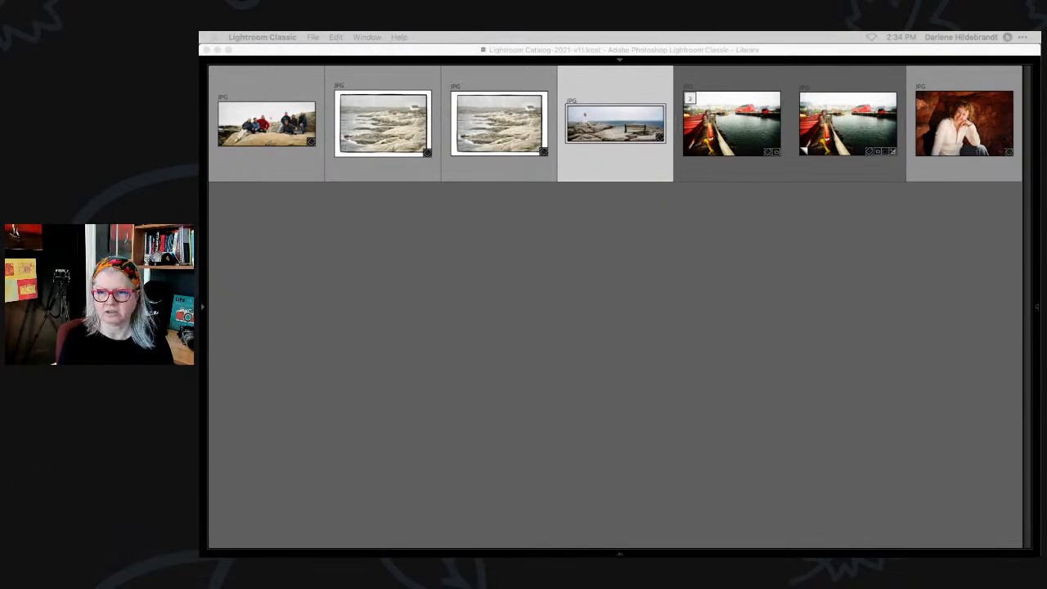
pyautogui.doubleClick(679, 112)
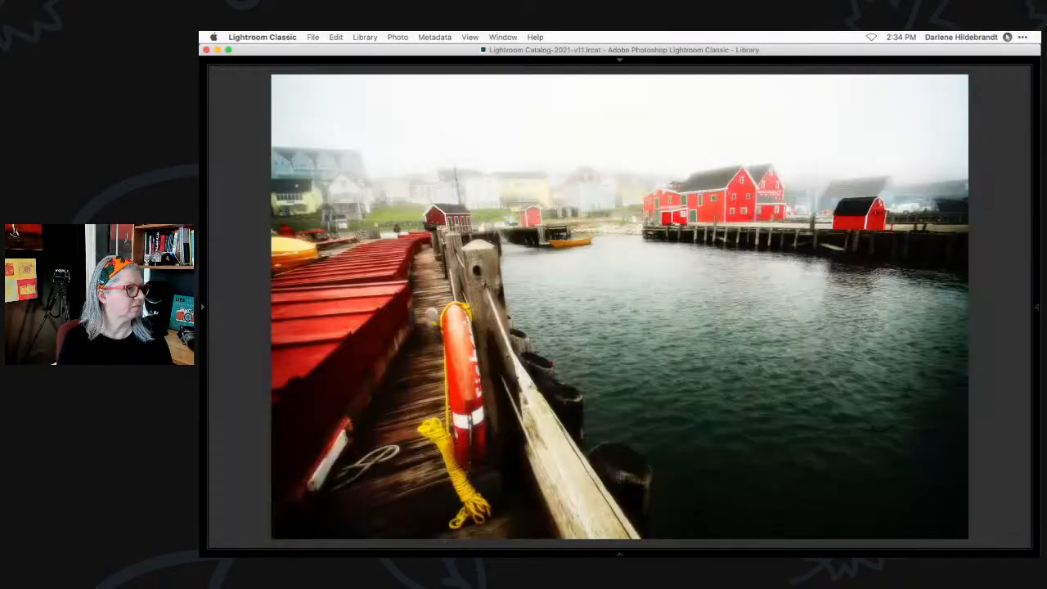